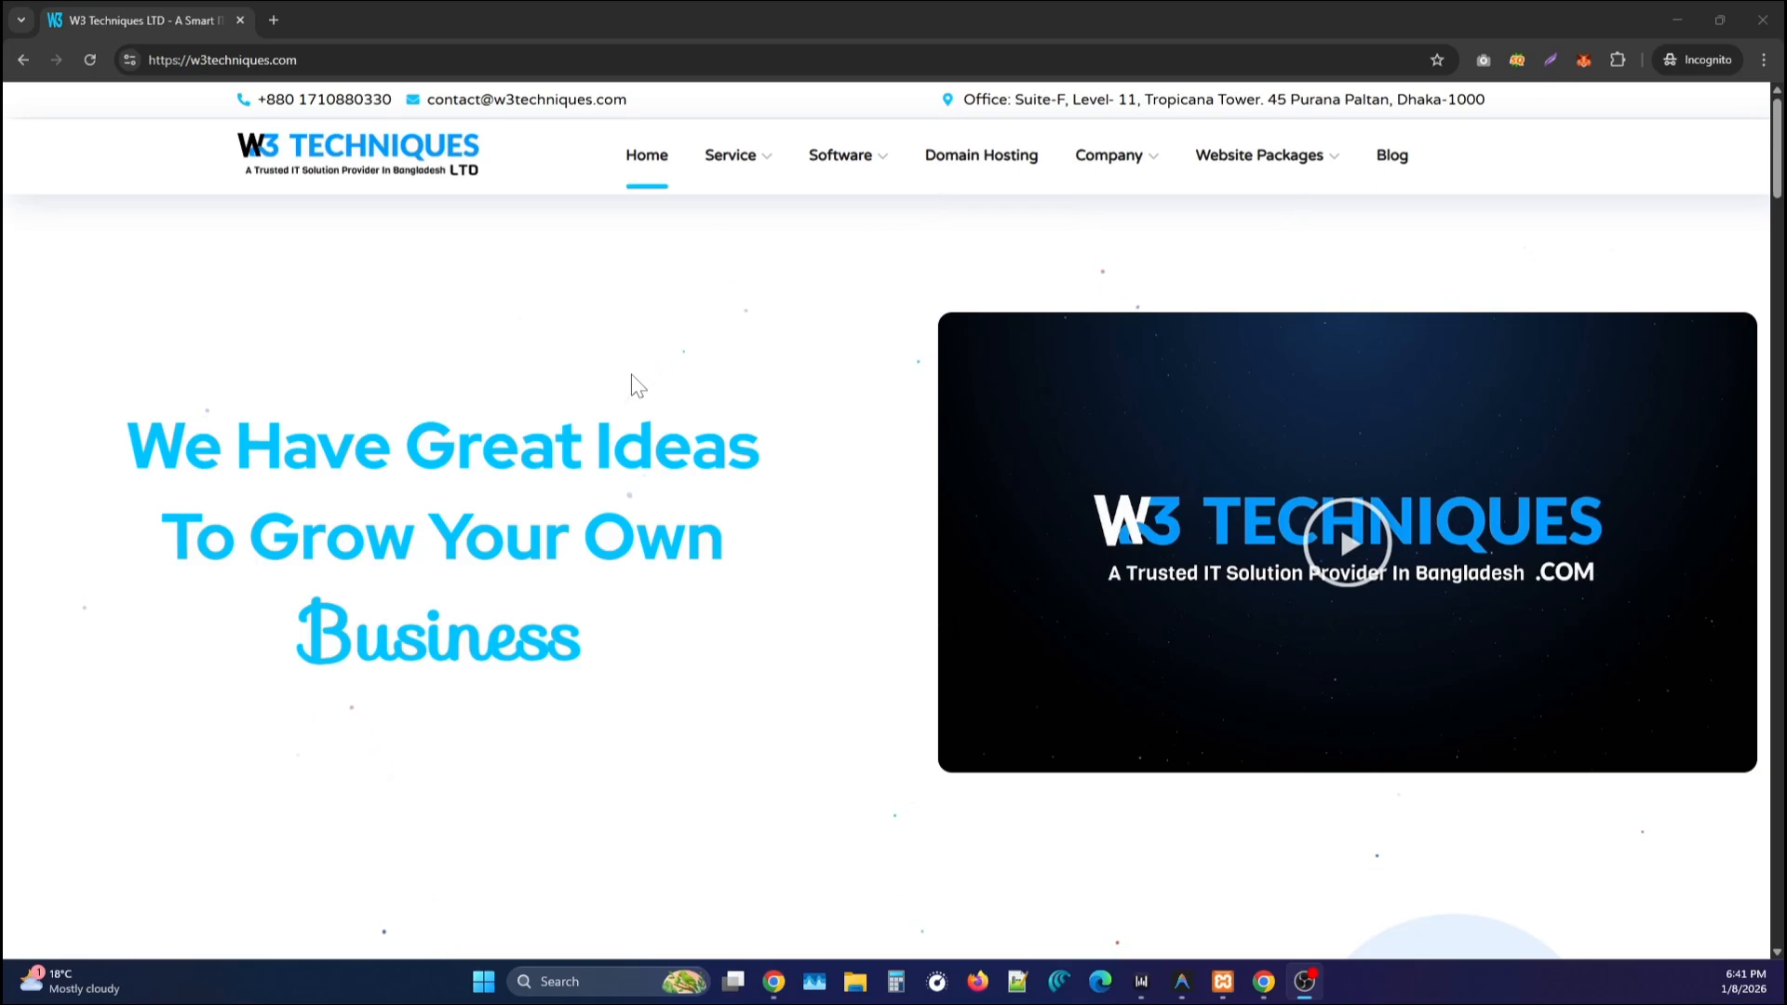
Open labsoft.w3techniques.com/admin in a new tab and sign in with the saved admin e-mail and password.
{"action": "left_click", "coordinate": [272, 19]}
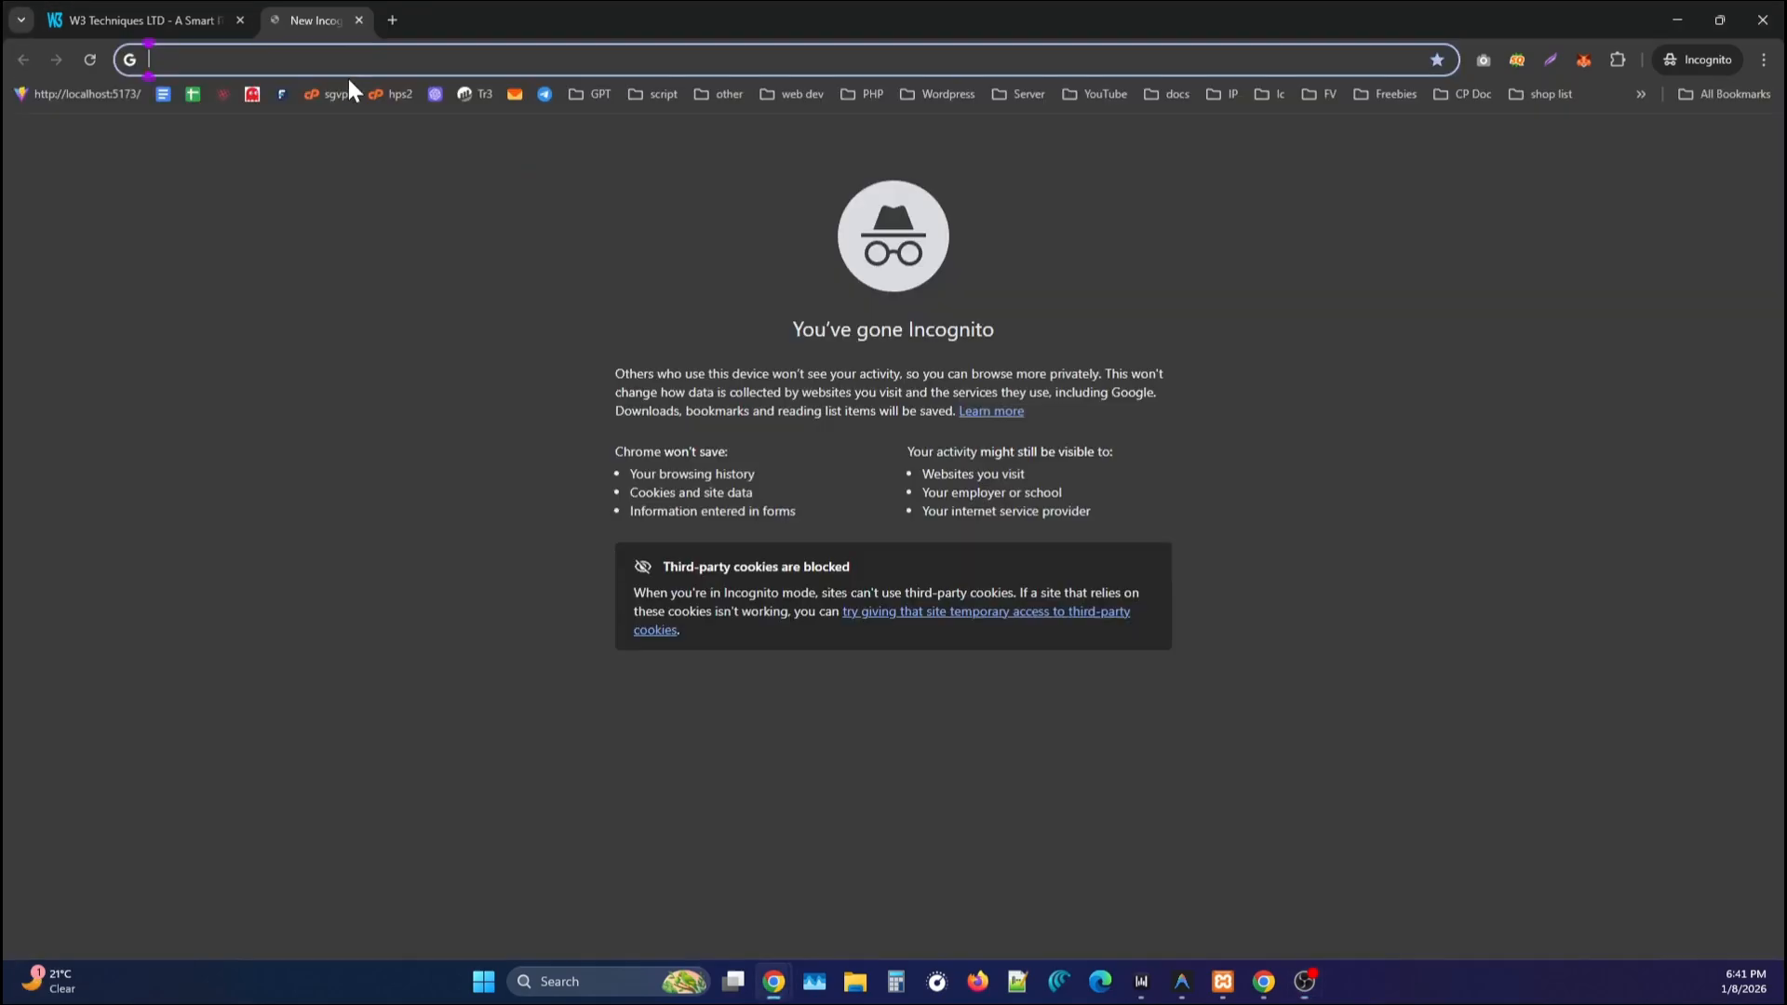
{"action": "type", "text": "https://labsoft.w3techniques.com/admin"}
{"action": "key", "text": "Return"}
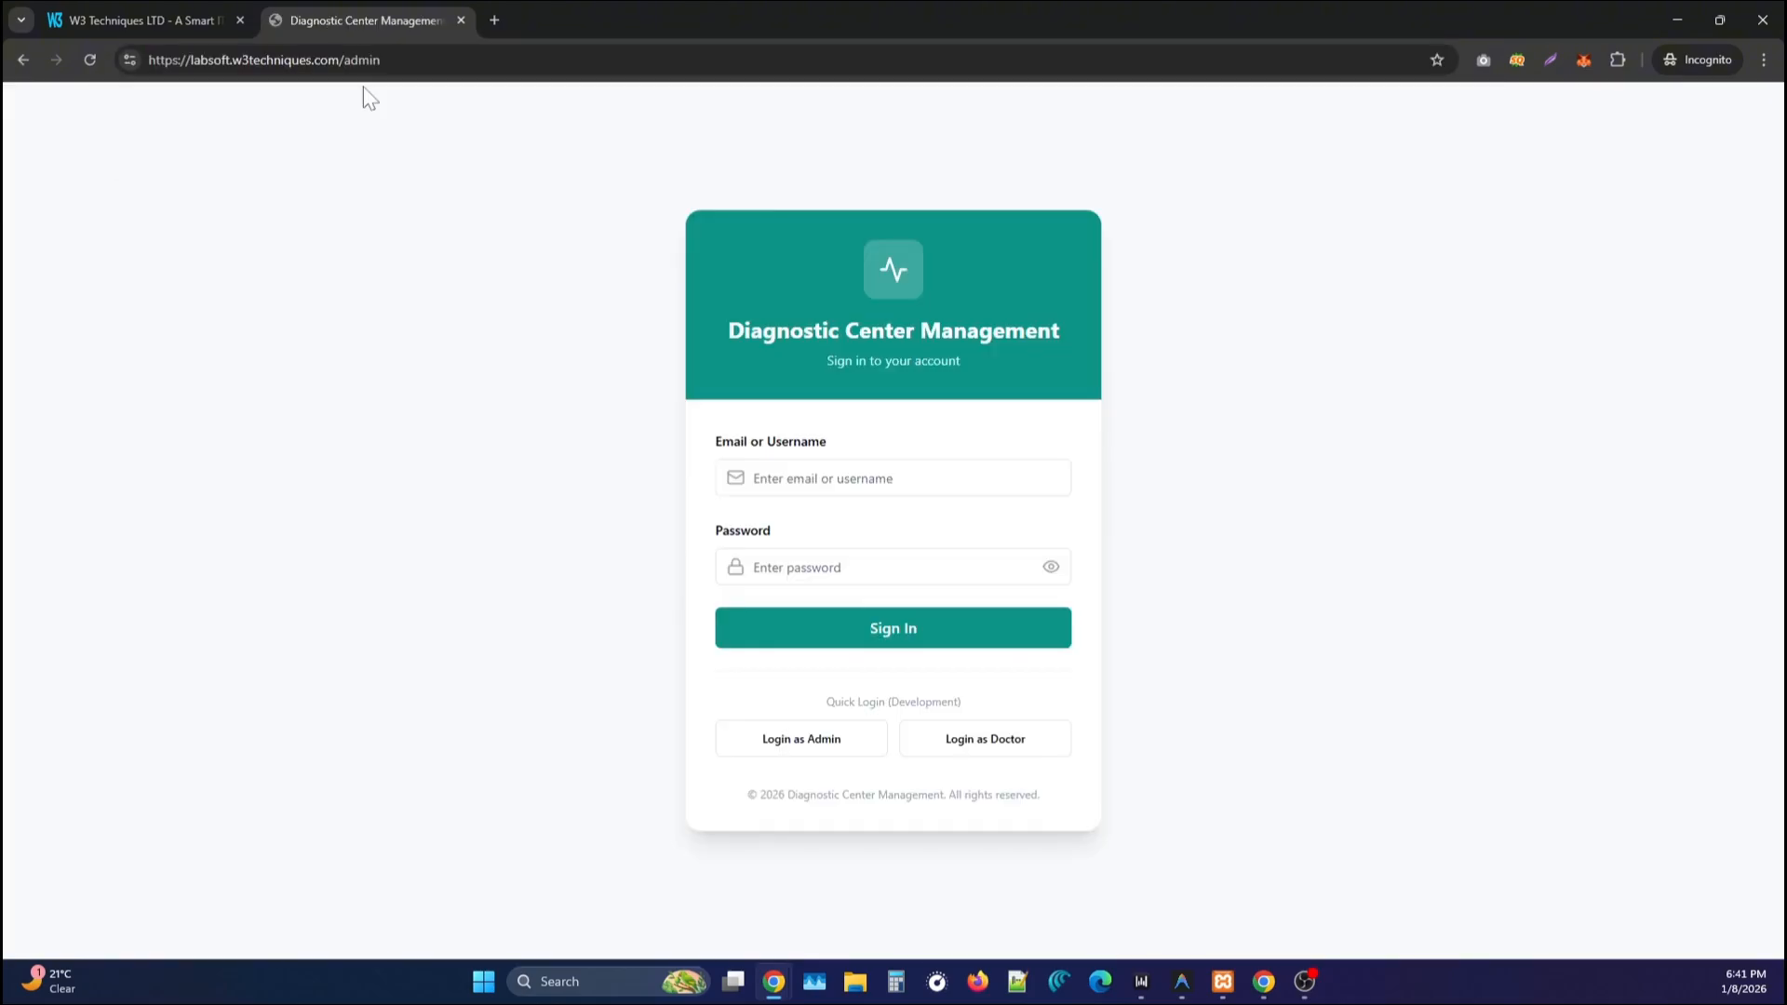
{"action": "left_click", "coordinate": [1167, 105]}
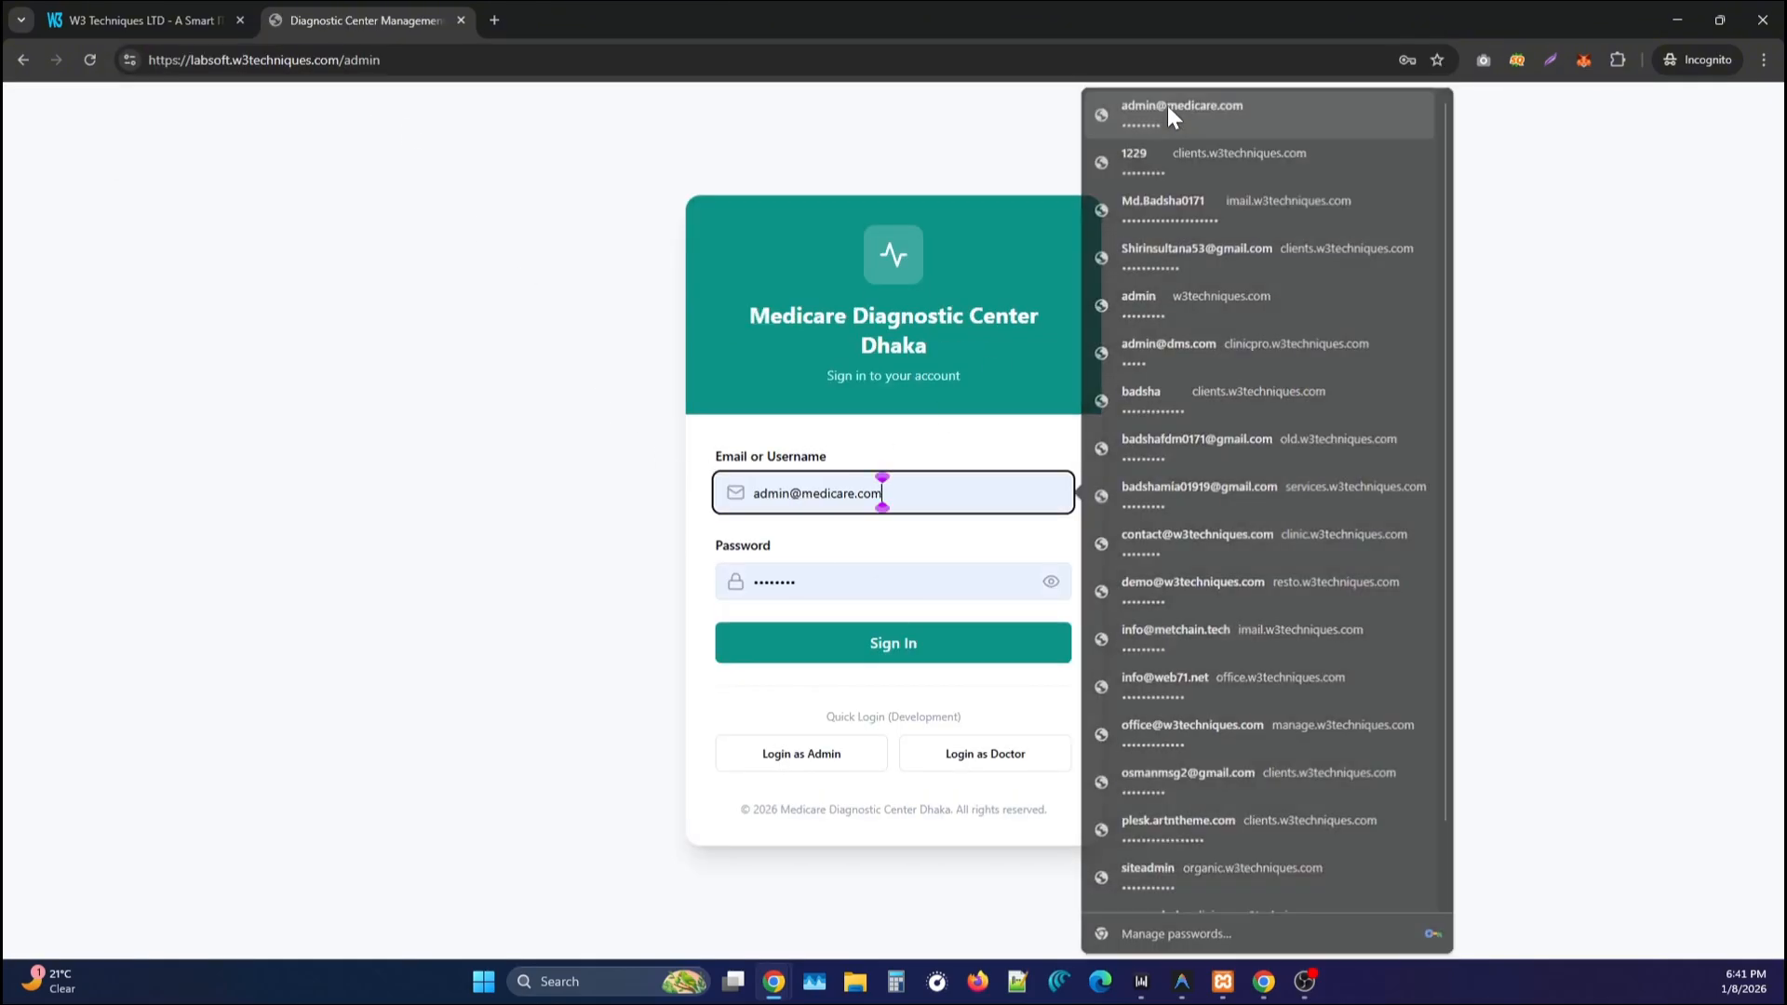
{"action": "left_click", "coordinate": [892, 635]}
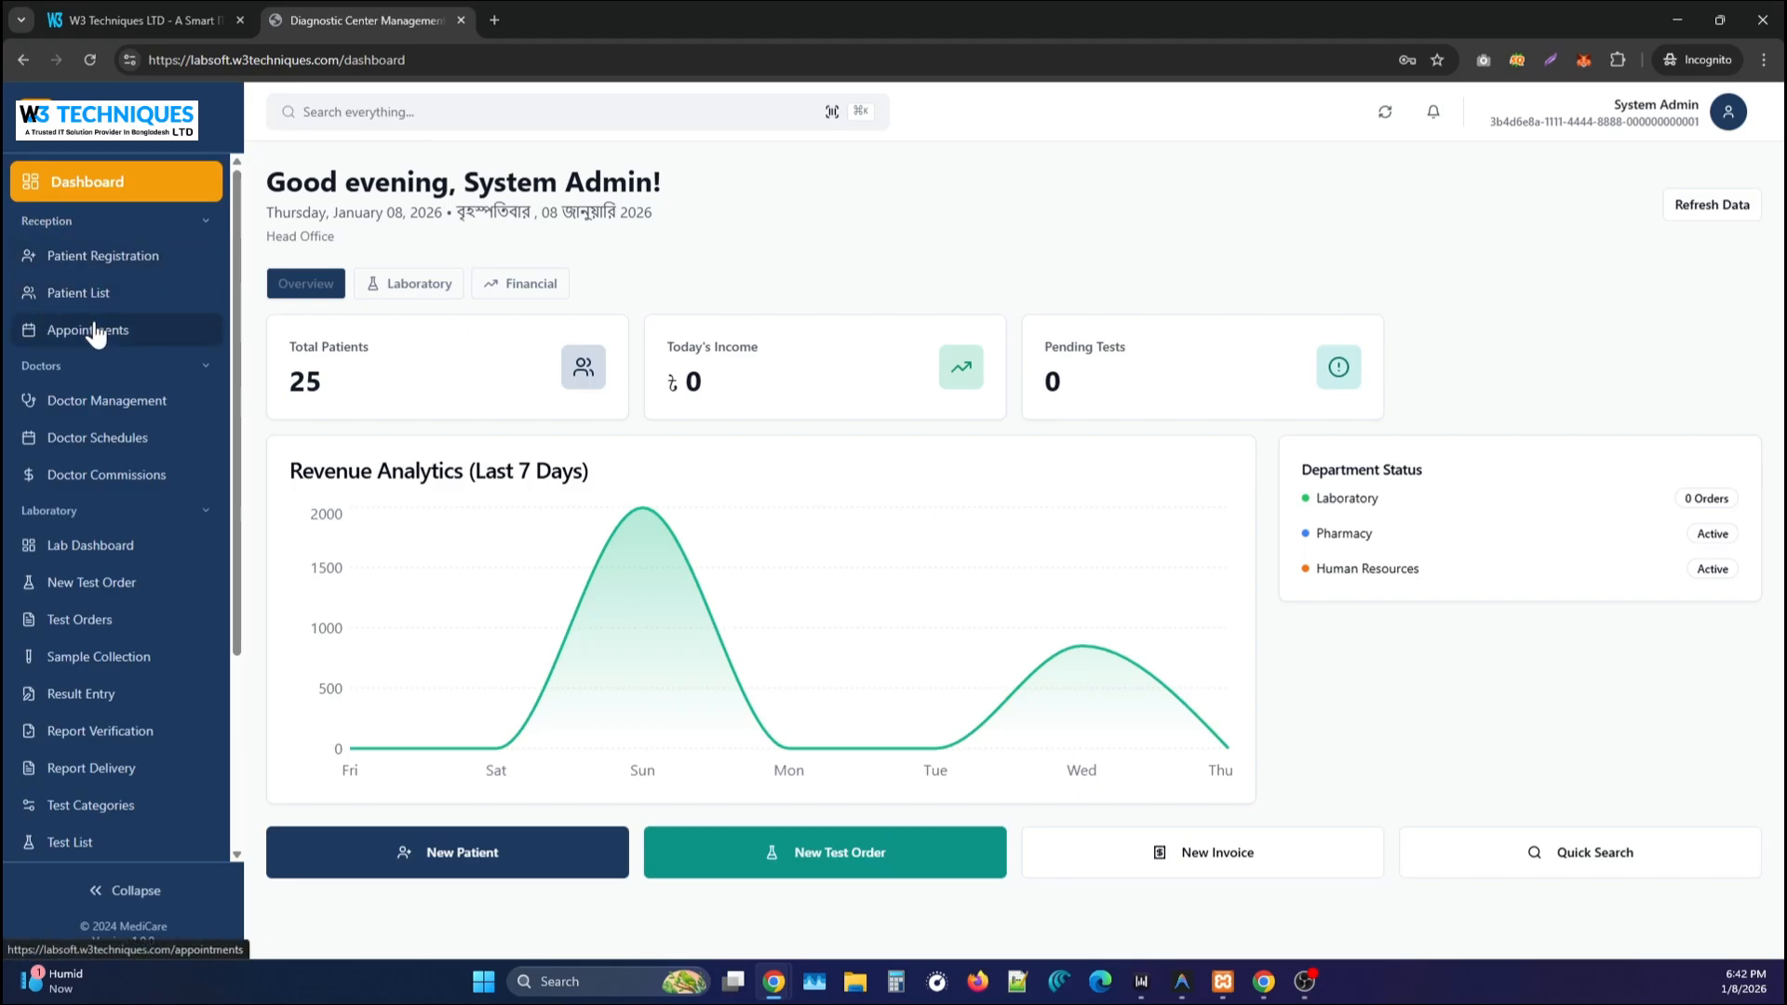
Expand the Billing, Accounting and Inventory groups of the navigation to view the pages they contain.
{"action": "scroll", "coordinate": [96, 332], "scroll_direction": "down", "scroll_amount": 3}
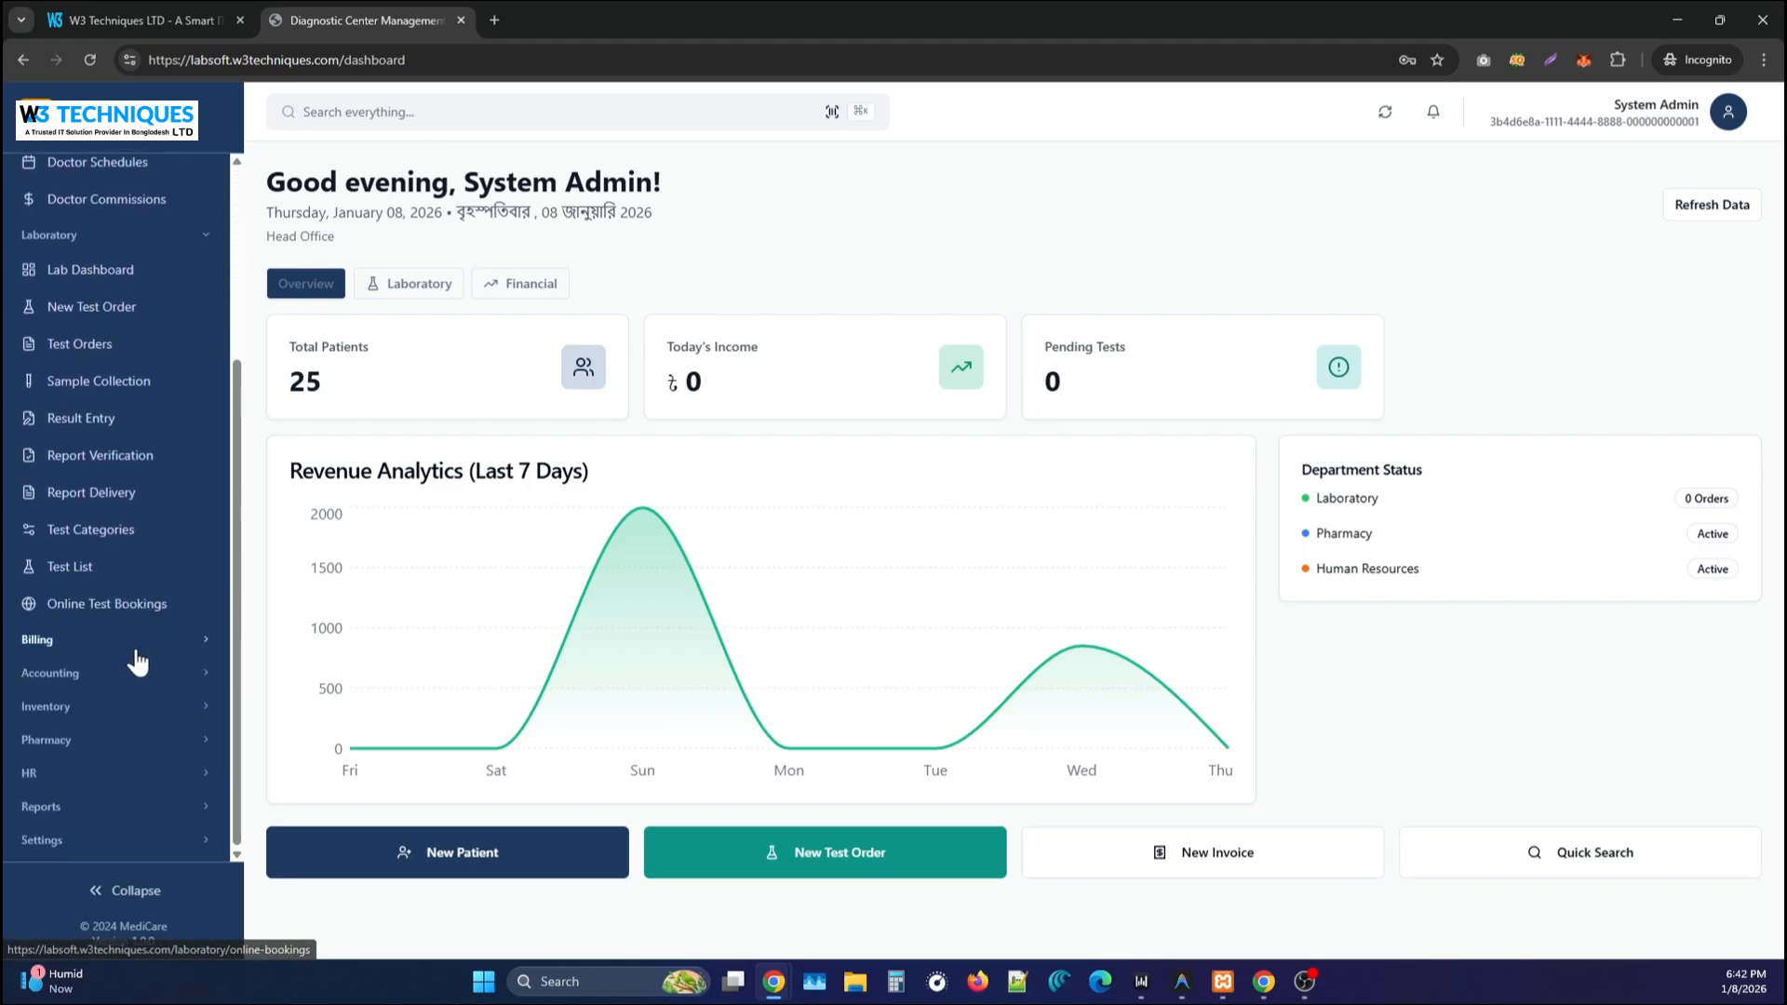
{"action": "scroll", "coordinate": [129, 694], "scroll_direction": "down", "scroll_amount": 2}
{"action": "left_click", "coordinate": [124, 679]}
{"action": "scroll", "coordinate": [124, 691], "scroll_direction": "down", "scroll_amount": 2}
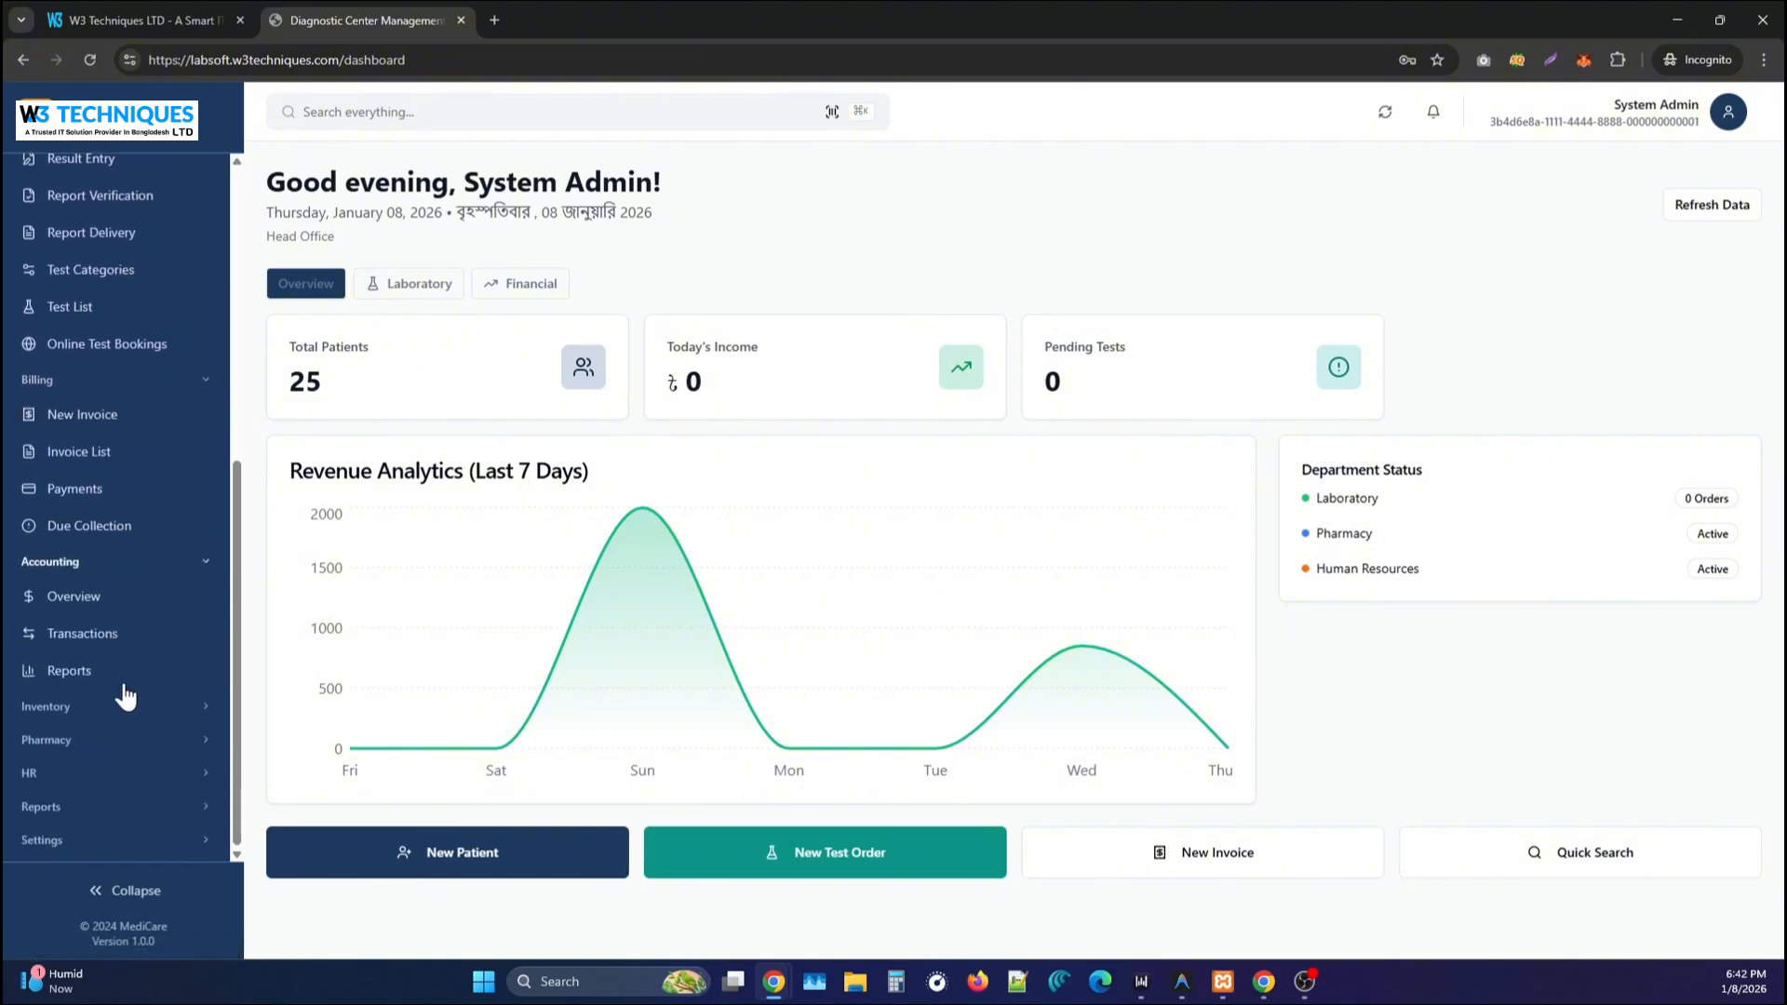
{"action": "left_click", "coordinate": [118, 714]}
{"action": "scroll", "coordinate": [119, 719], "scroll_direction": "down", "scroll_amount": 3}
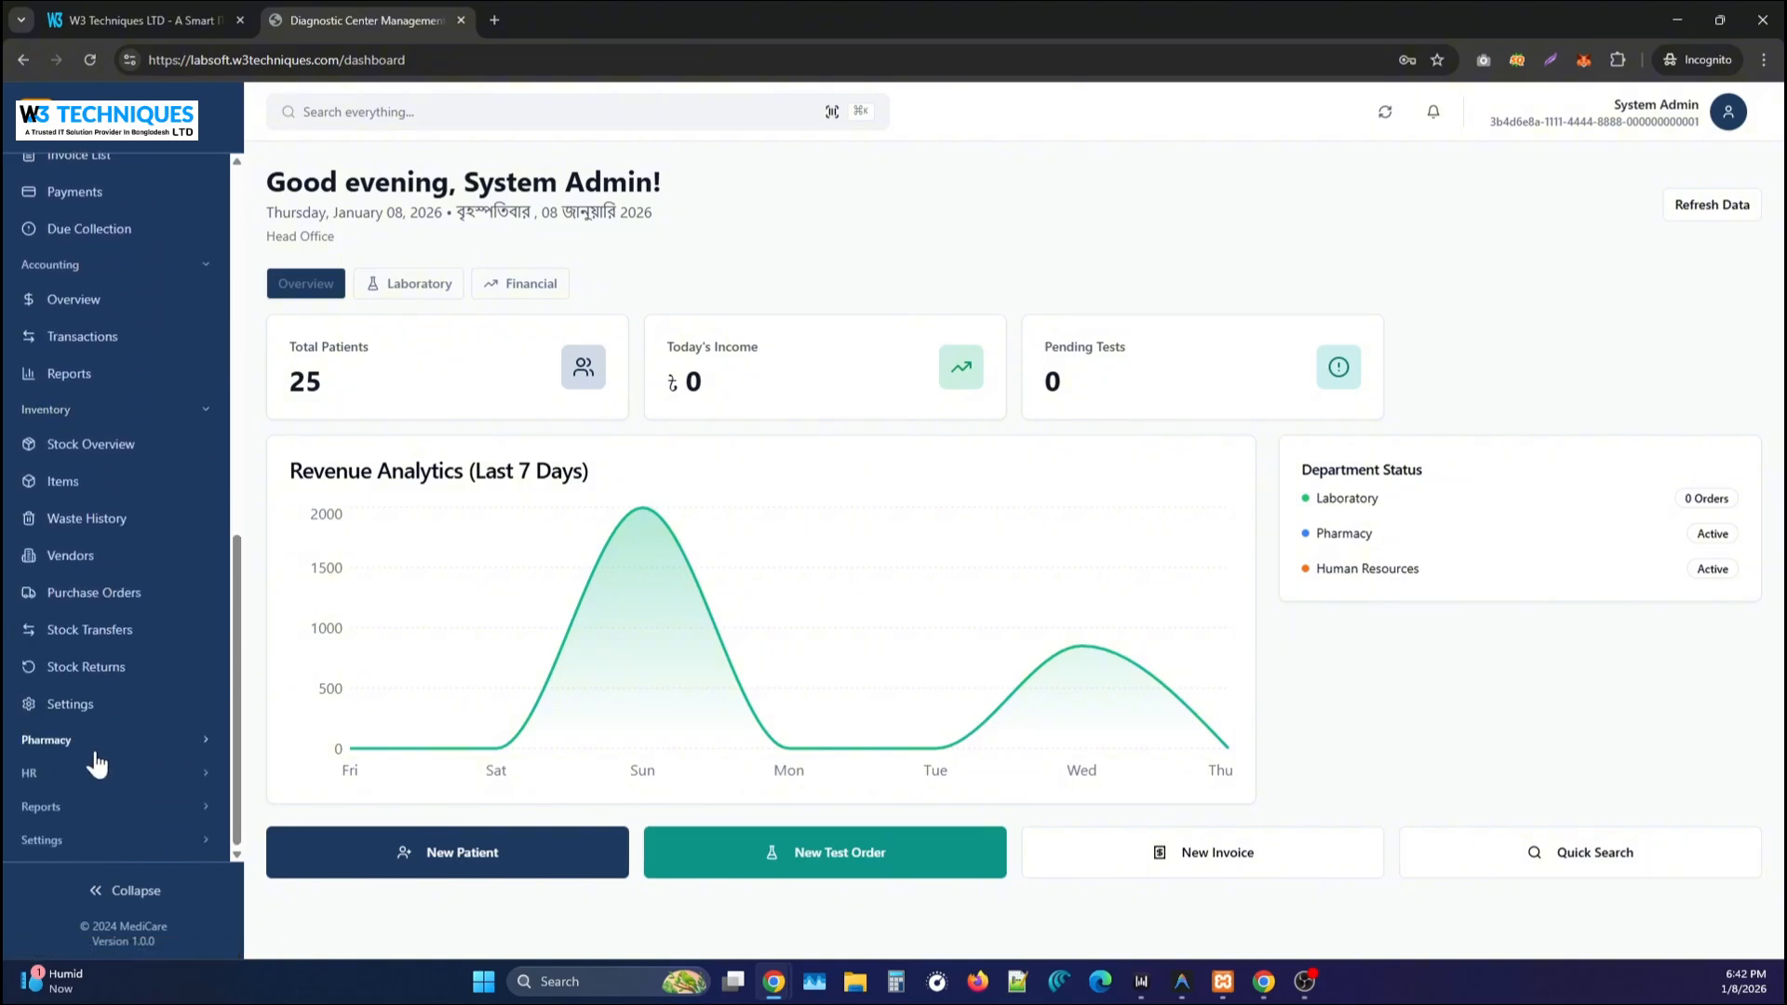
Expand the Pharmacy, HR, Reports and Settings groups of the navigation to view their pages.
{"action": "left_click", "coordinate": [95, 742]}
{"action": "scroll", "coordinate": [96, 761], "scroll_direction": "down", "scroll_amount": 2}
{"action": "left_click", "coordinate": [88, 774]}
{"action": "scroll", "coordinate": [88, 777], "scroll_direction": "down", "scroll_amount": 2}
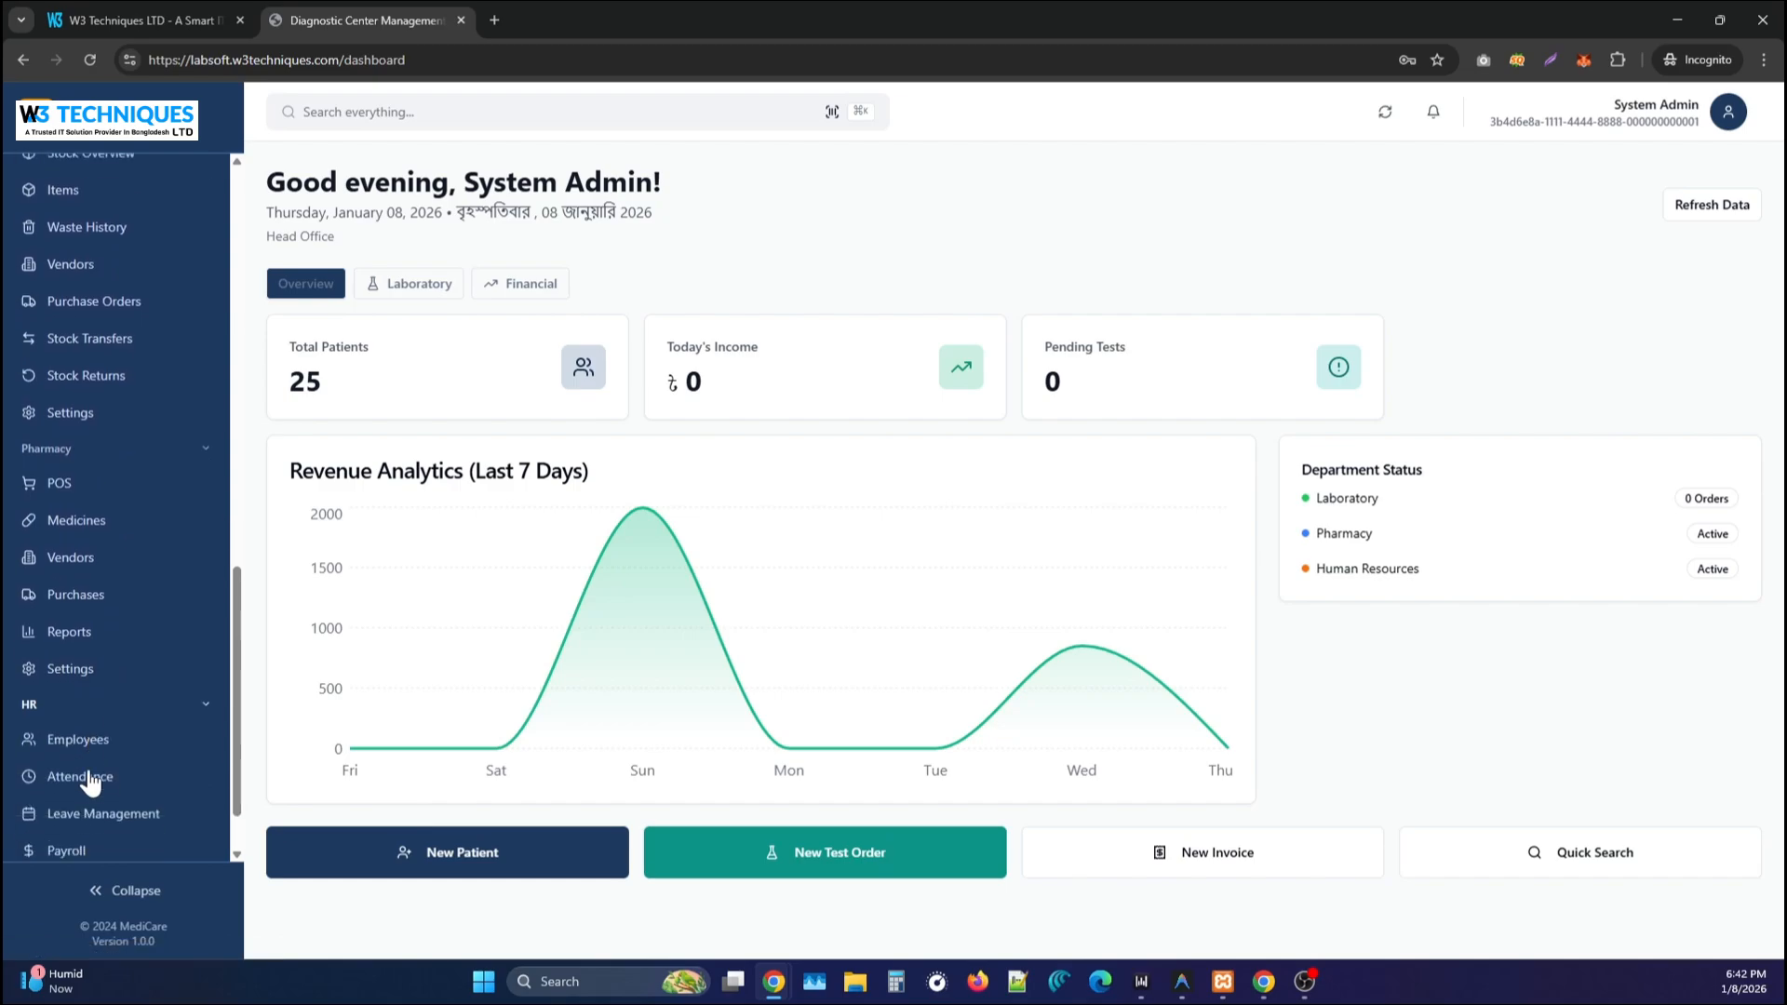
{"action": "left_click", "coordinate": [82, 806]}
{"action": "scroll", "coordinate": [81, 806], "scroll_direction": "down", "scroll_amount": 1}
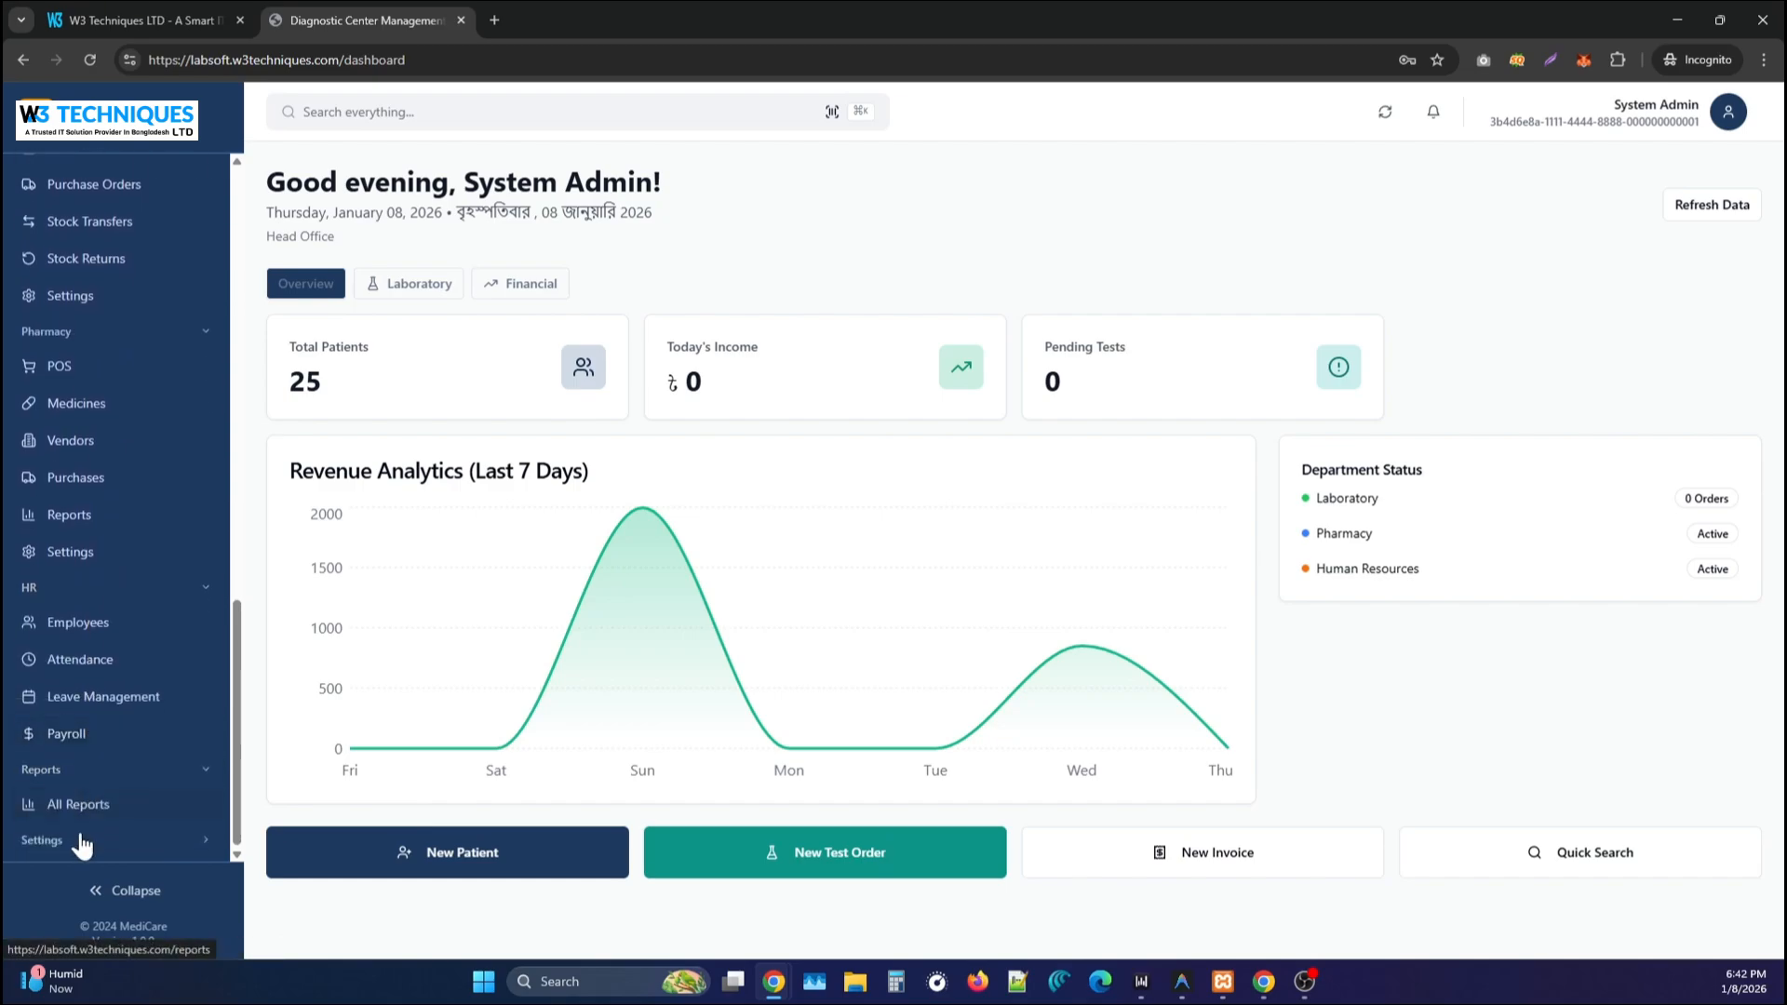
{"action": "scroll", "coordinate": [82, 790], "scroll_direction": "down", "scroll_amount": 1}
{"action": "left_click", "coordinate": [84, 793]}
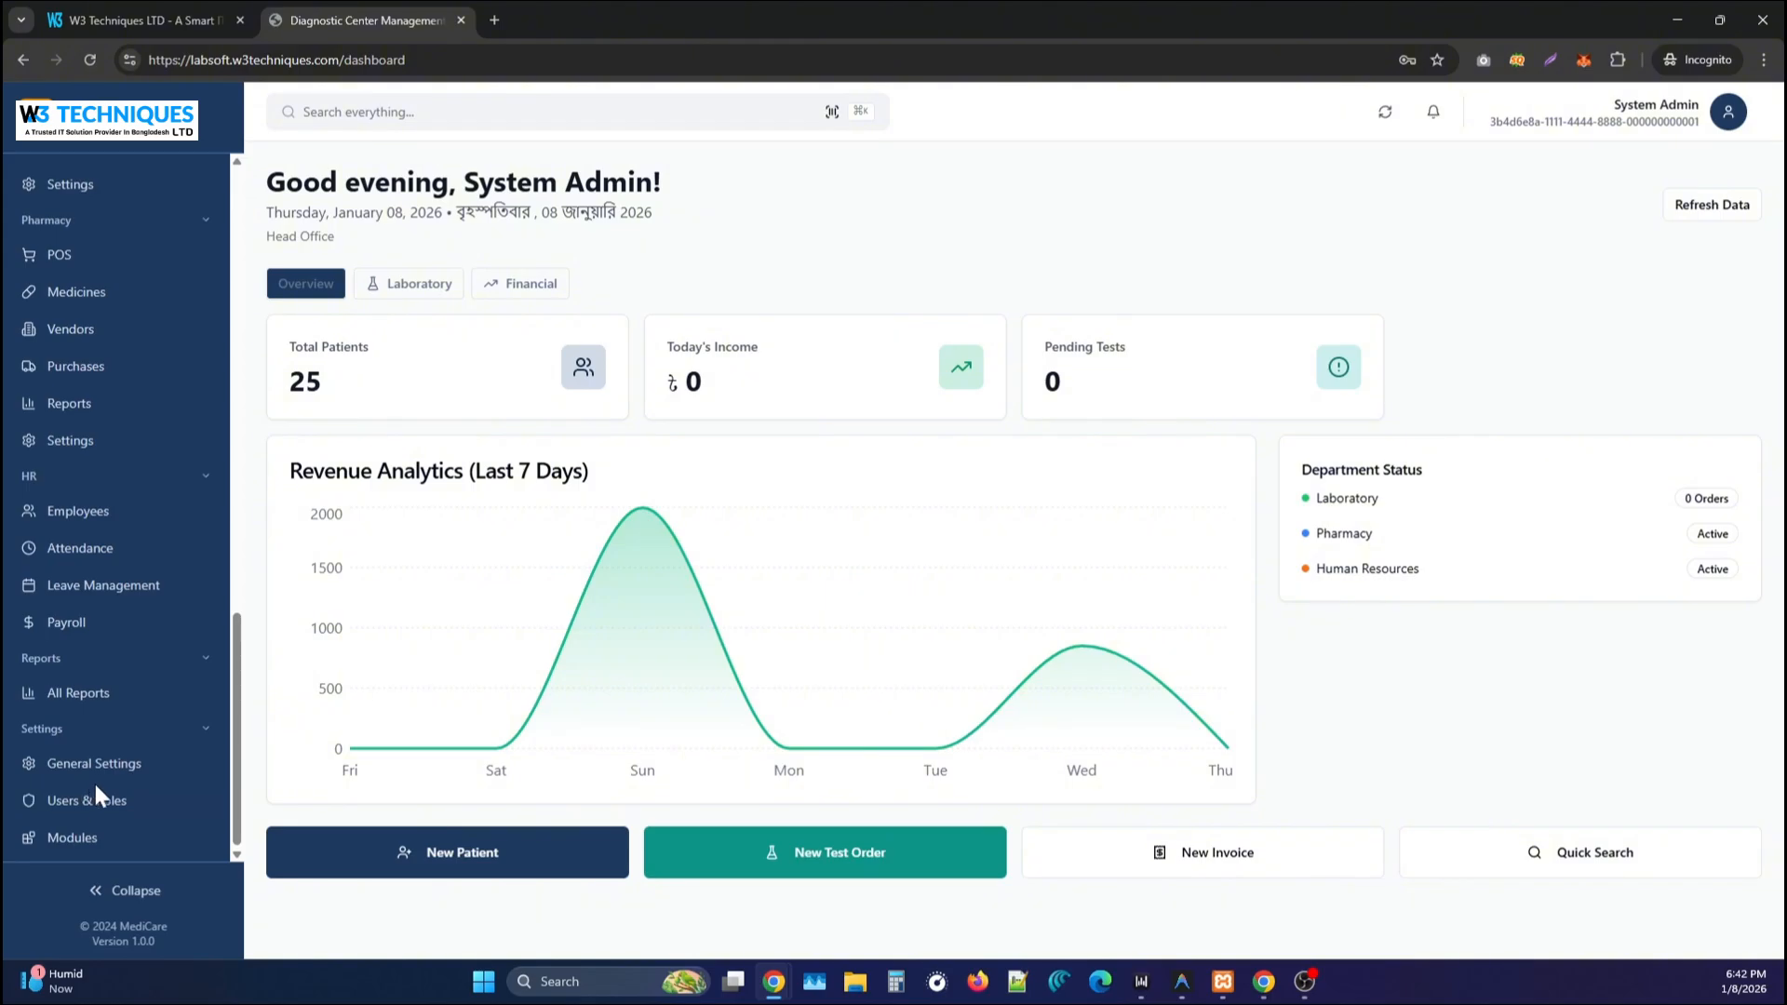
Examine the permissions available for a new role under Users & Roles, then close the form without saving.
{"action": "left_click", "coordinate": [93, 798]}
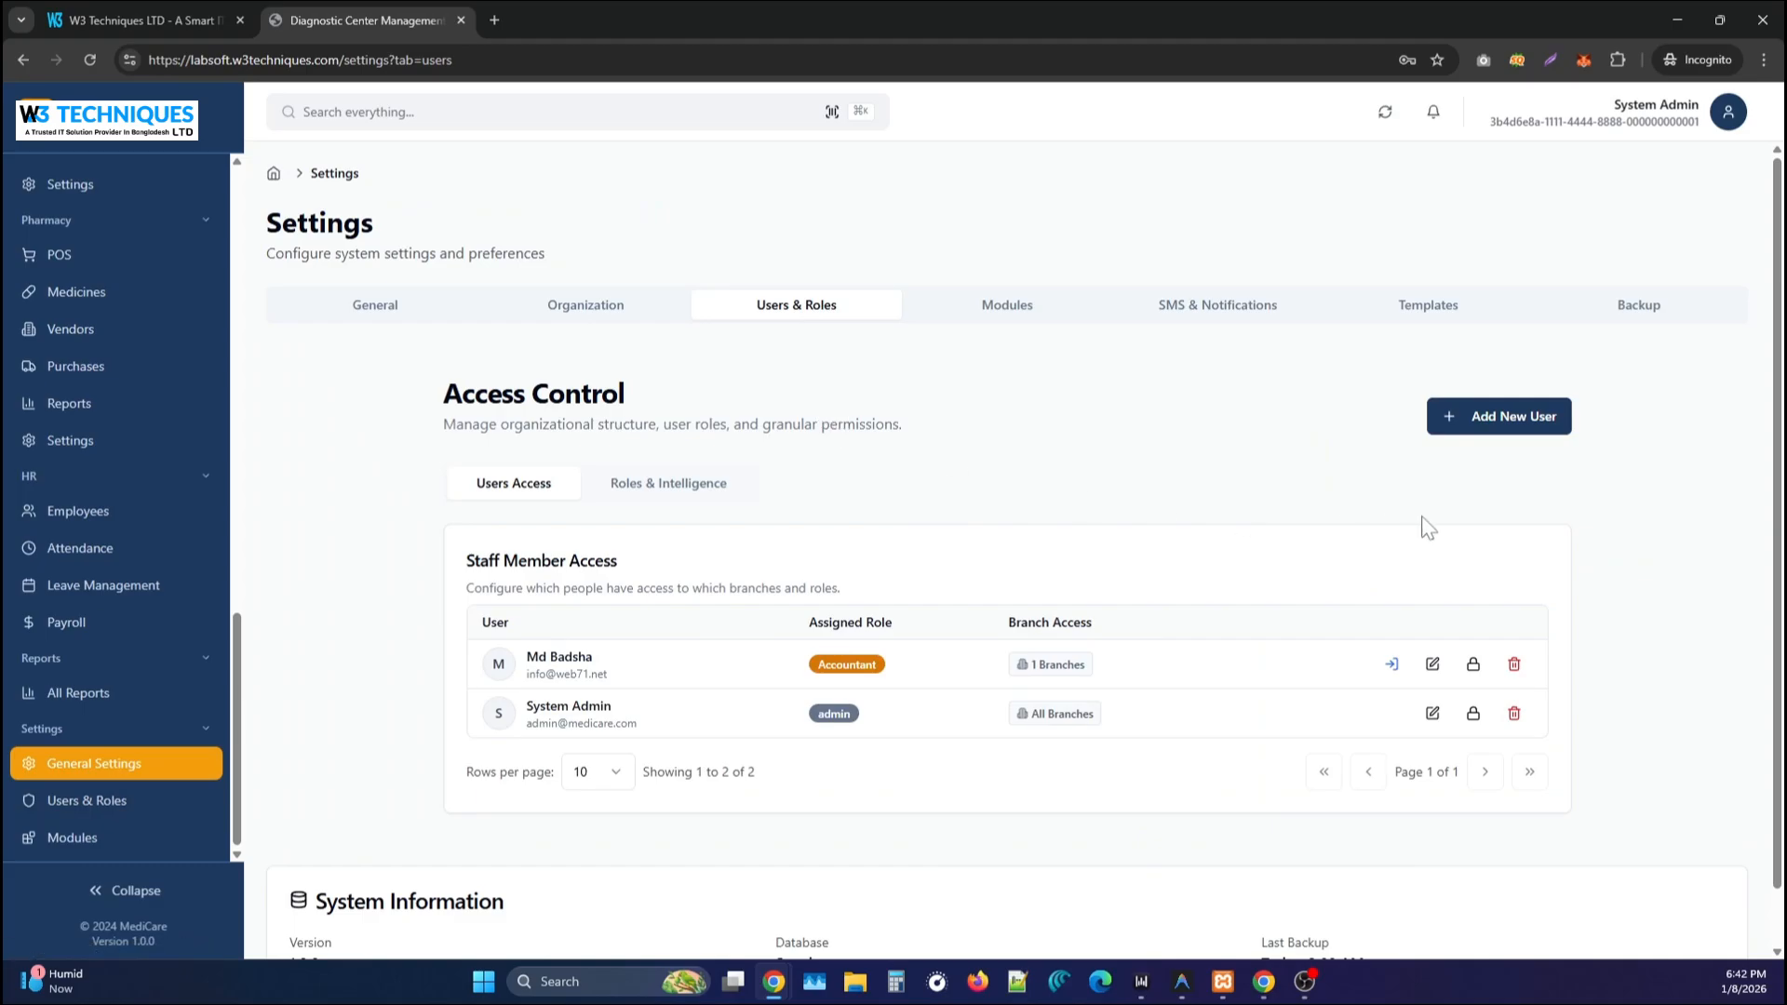
{"action": "left_click", "coordinate": [723, 488]}
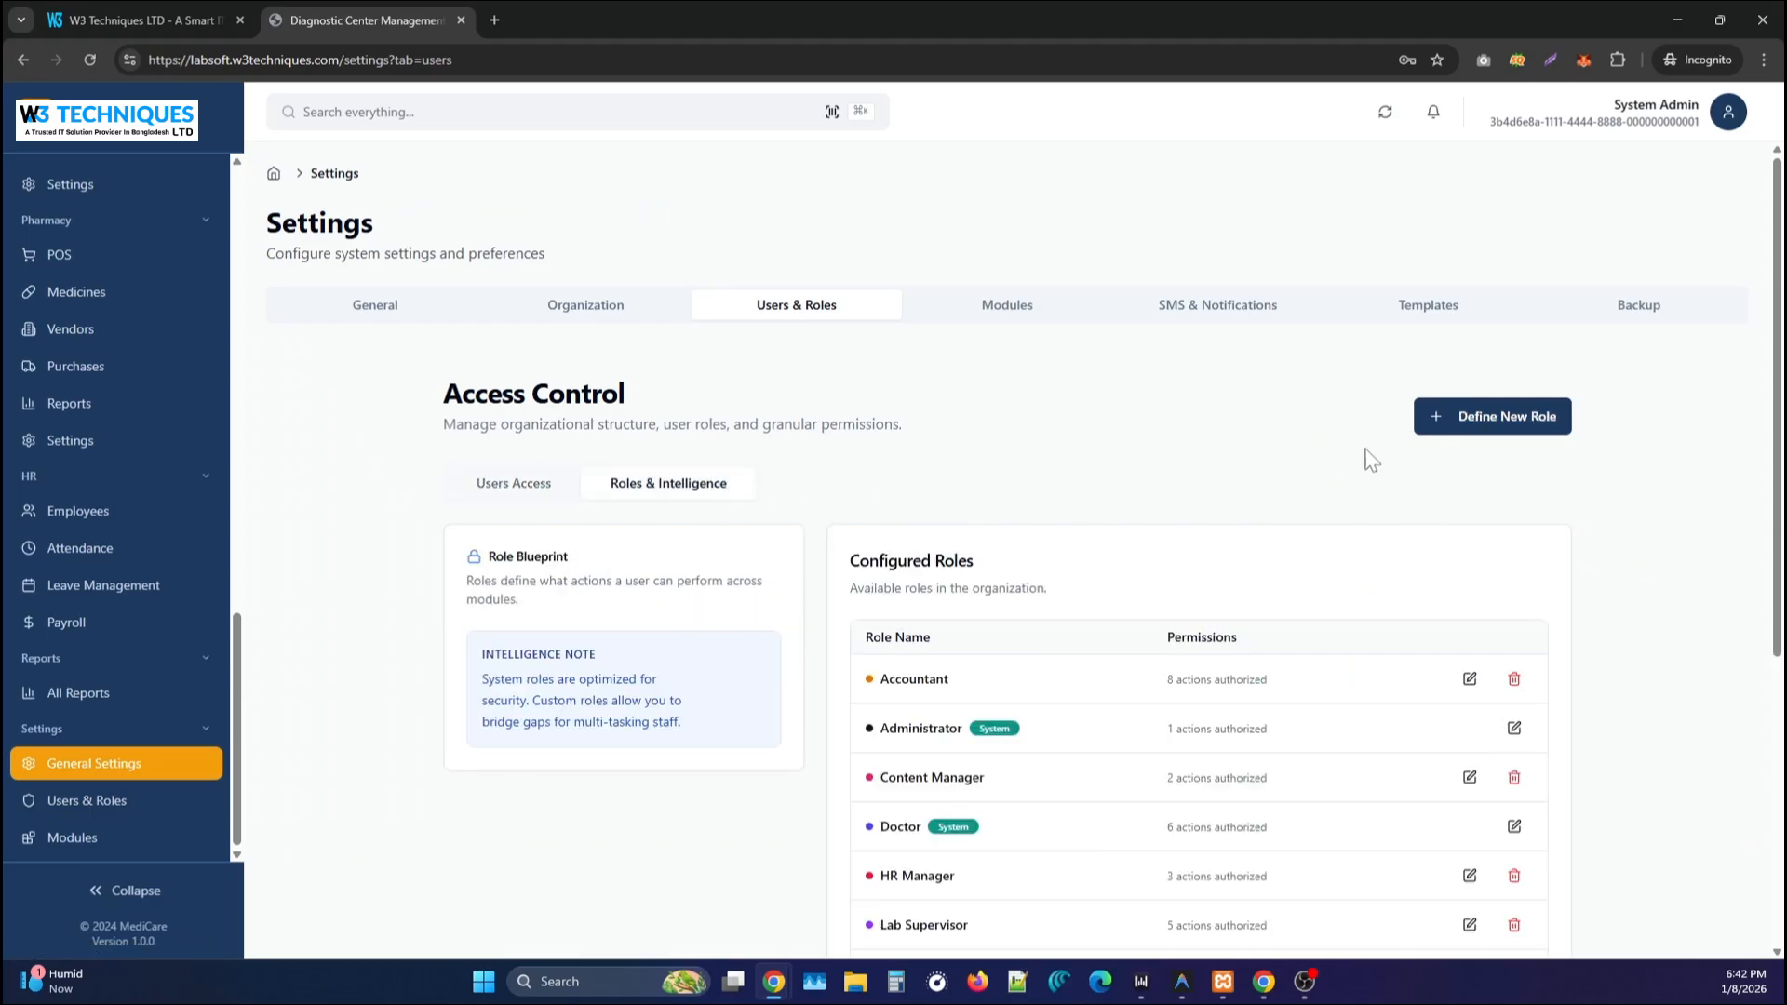
{"action": "left_click", "coordinate": [1433, 430]}
{"action": "scroll", "coordinate": [1029, 510], "scroll_direction": "down", "scroll_amount": 20}
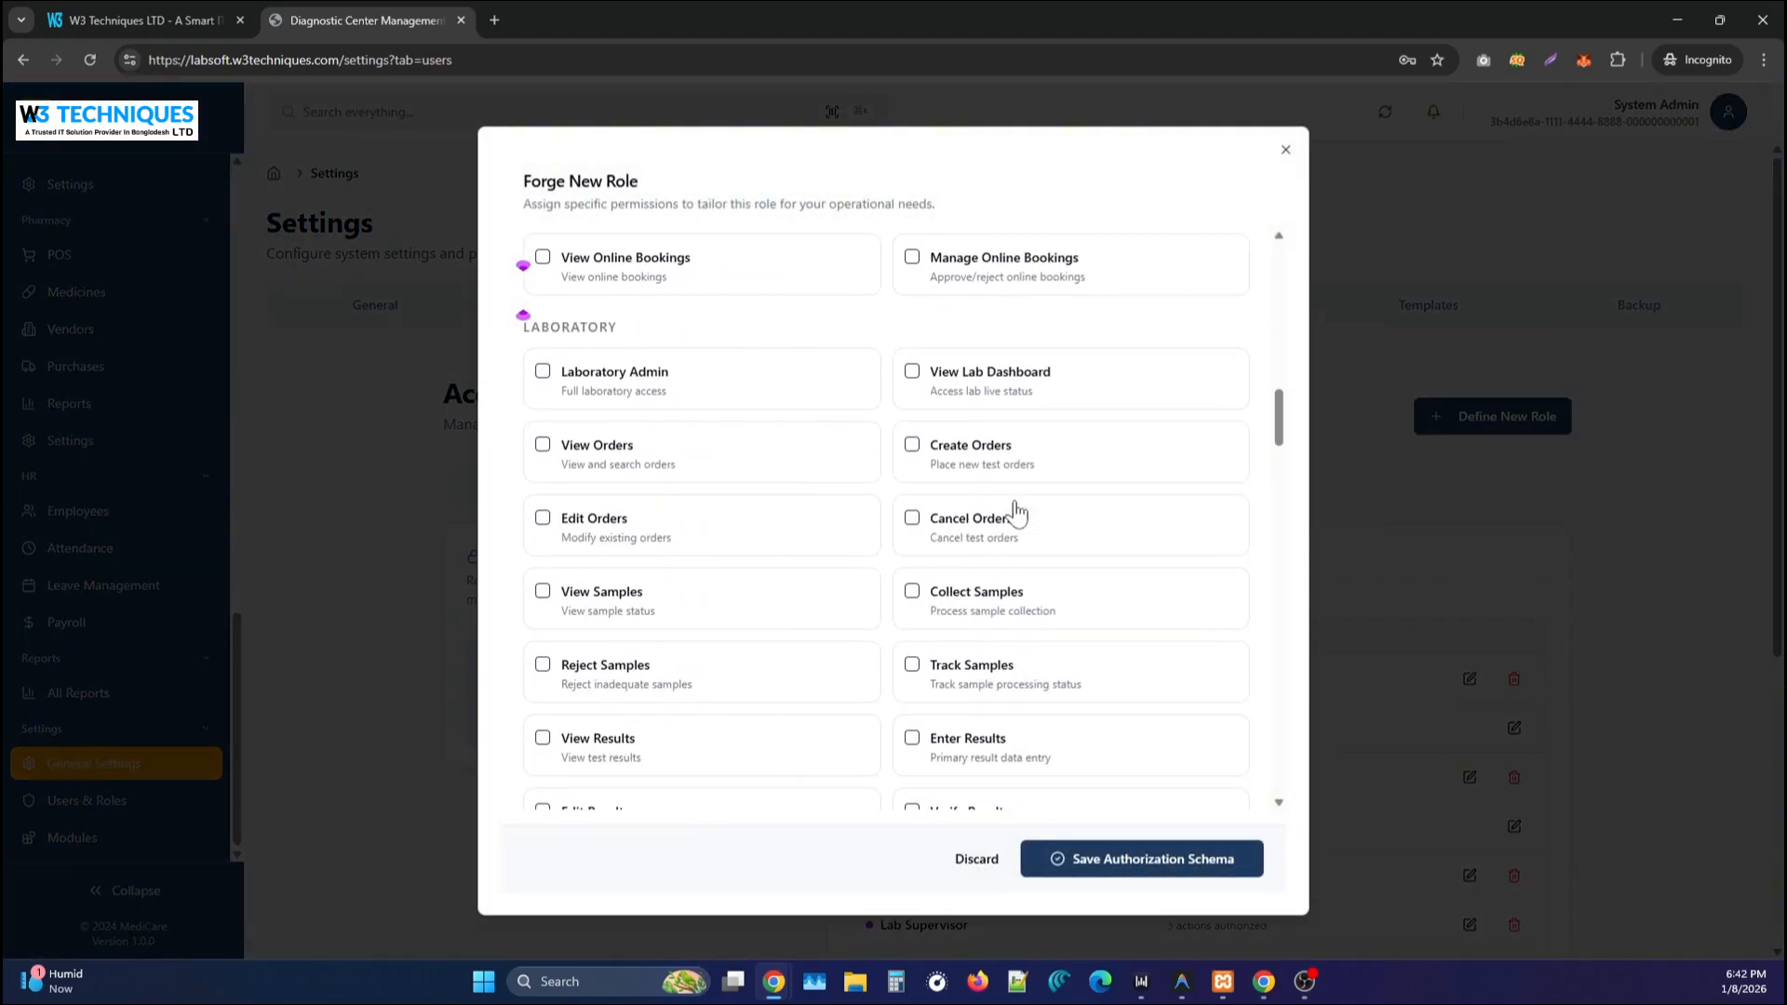
{"action": "scroll", "coordinate": [1017, 510], "scroll_direction": "down", "scroll_amount": 20}
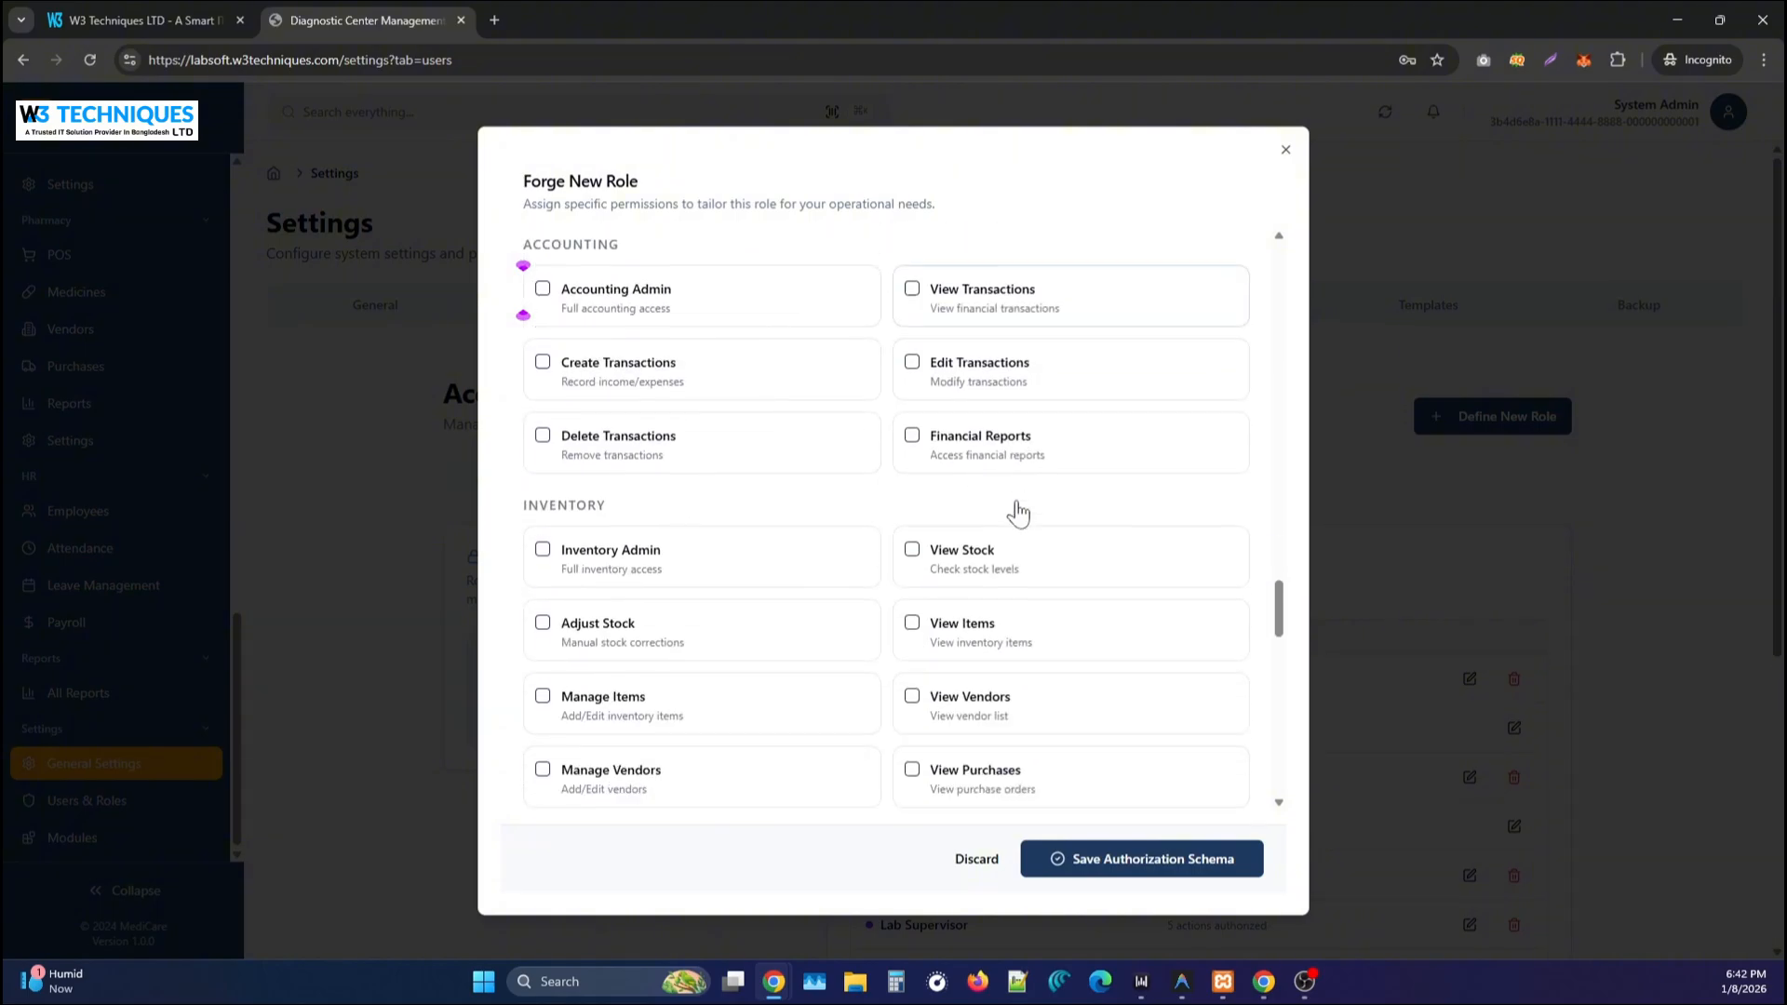
{"action": "scroll", "coordinate": [1017, 510], "scroll_direction": "down", "scroll_amount": 20}
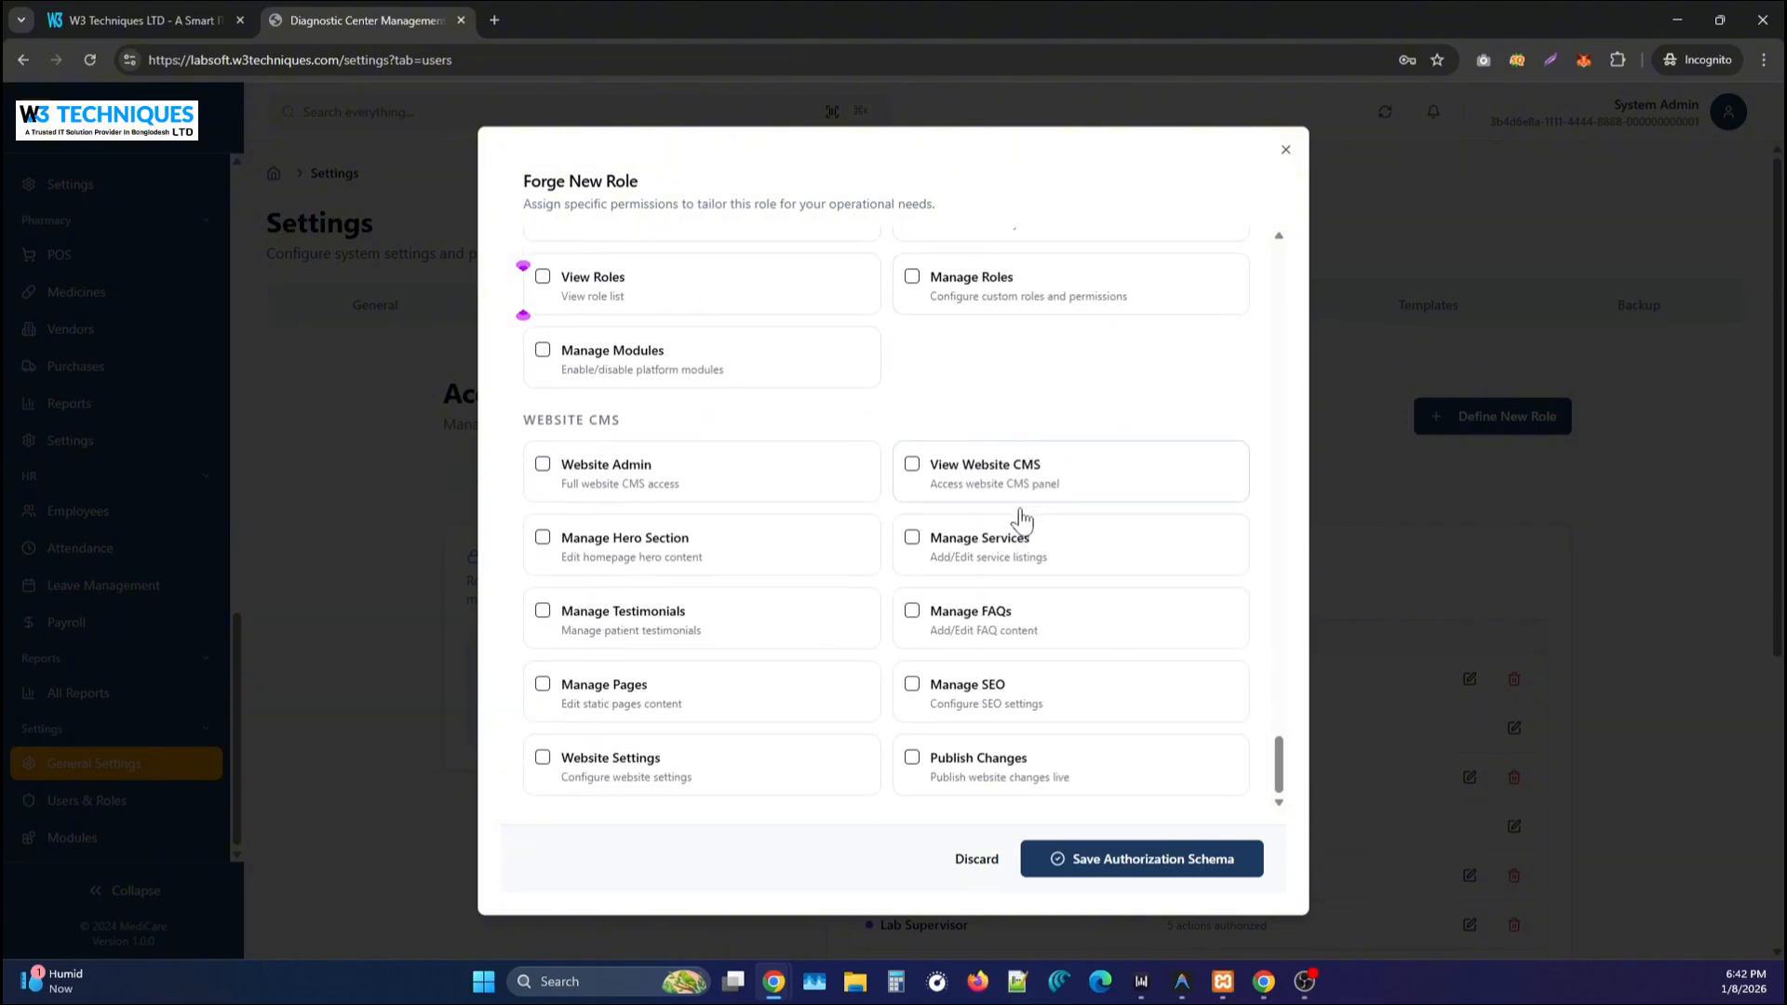
{"action": "left_click", "coordinate": [1285, 150]}
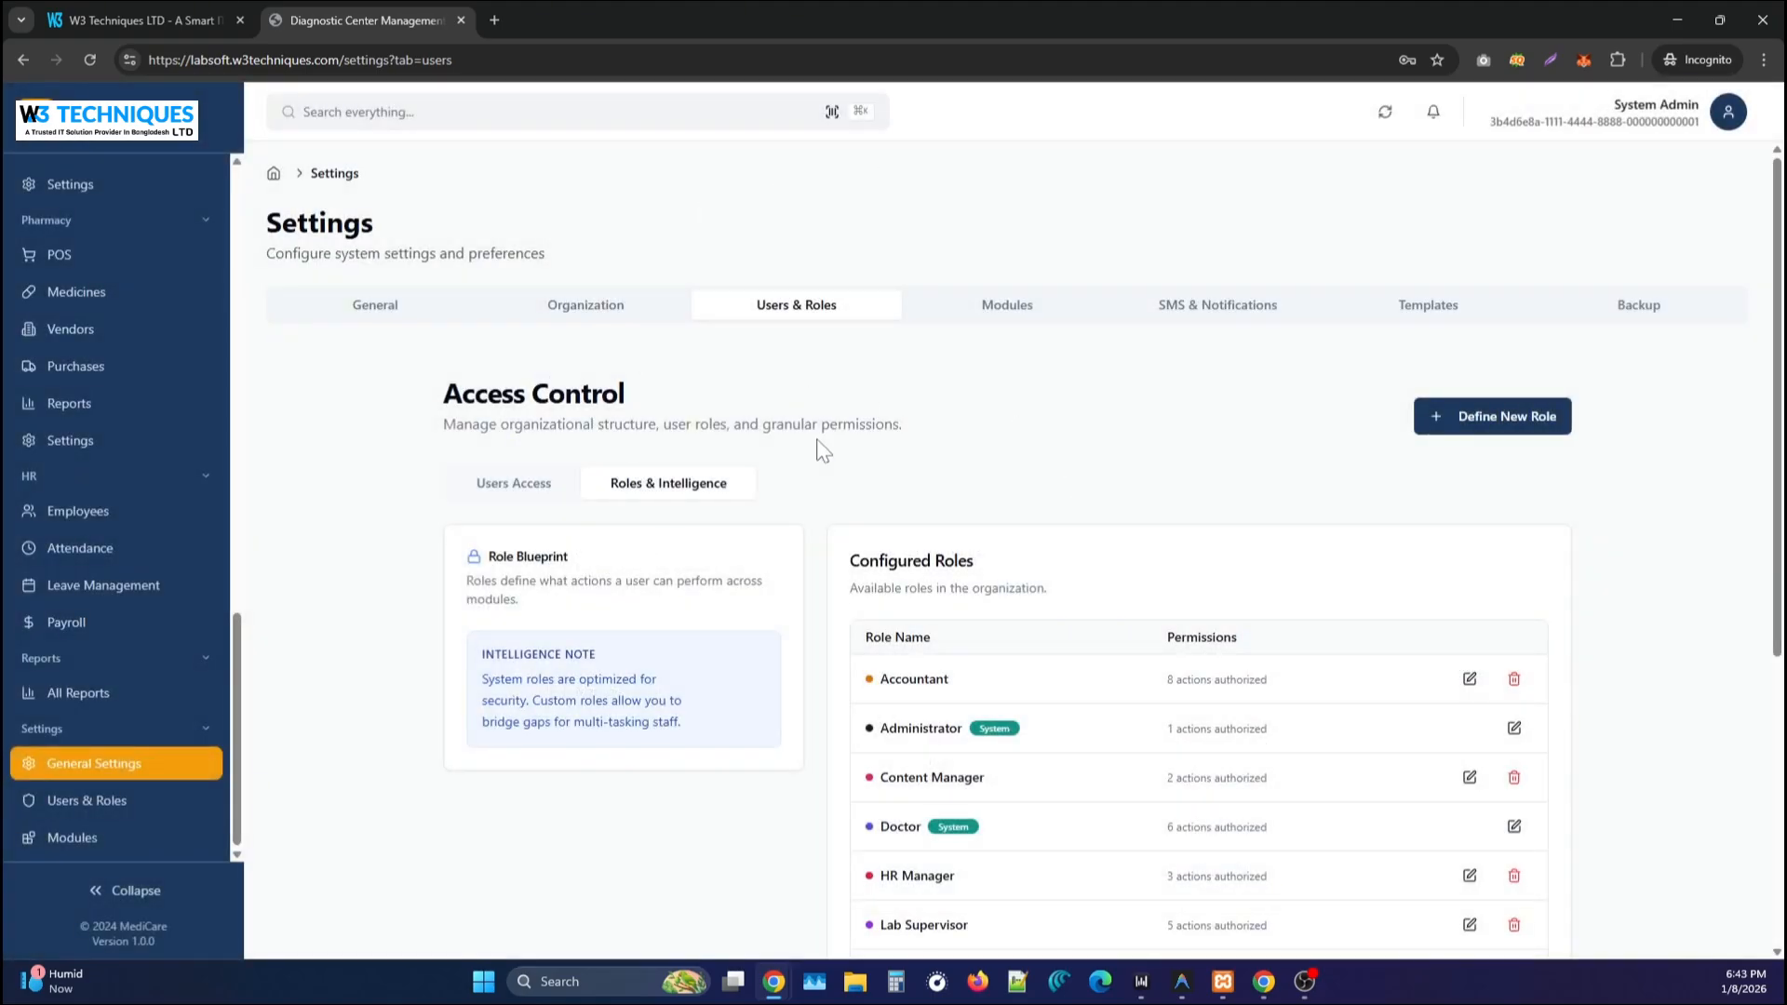
Open the patient registration form and look through its Doctor and Agent referral options, returning Referred By to Self.
{"action": "scroll", "coordinate": [95, 638], "scroll_direction": "up", "scroll_amount": 10}
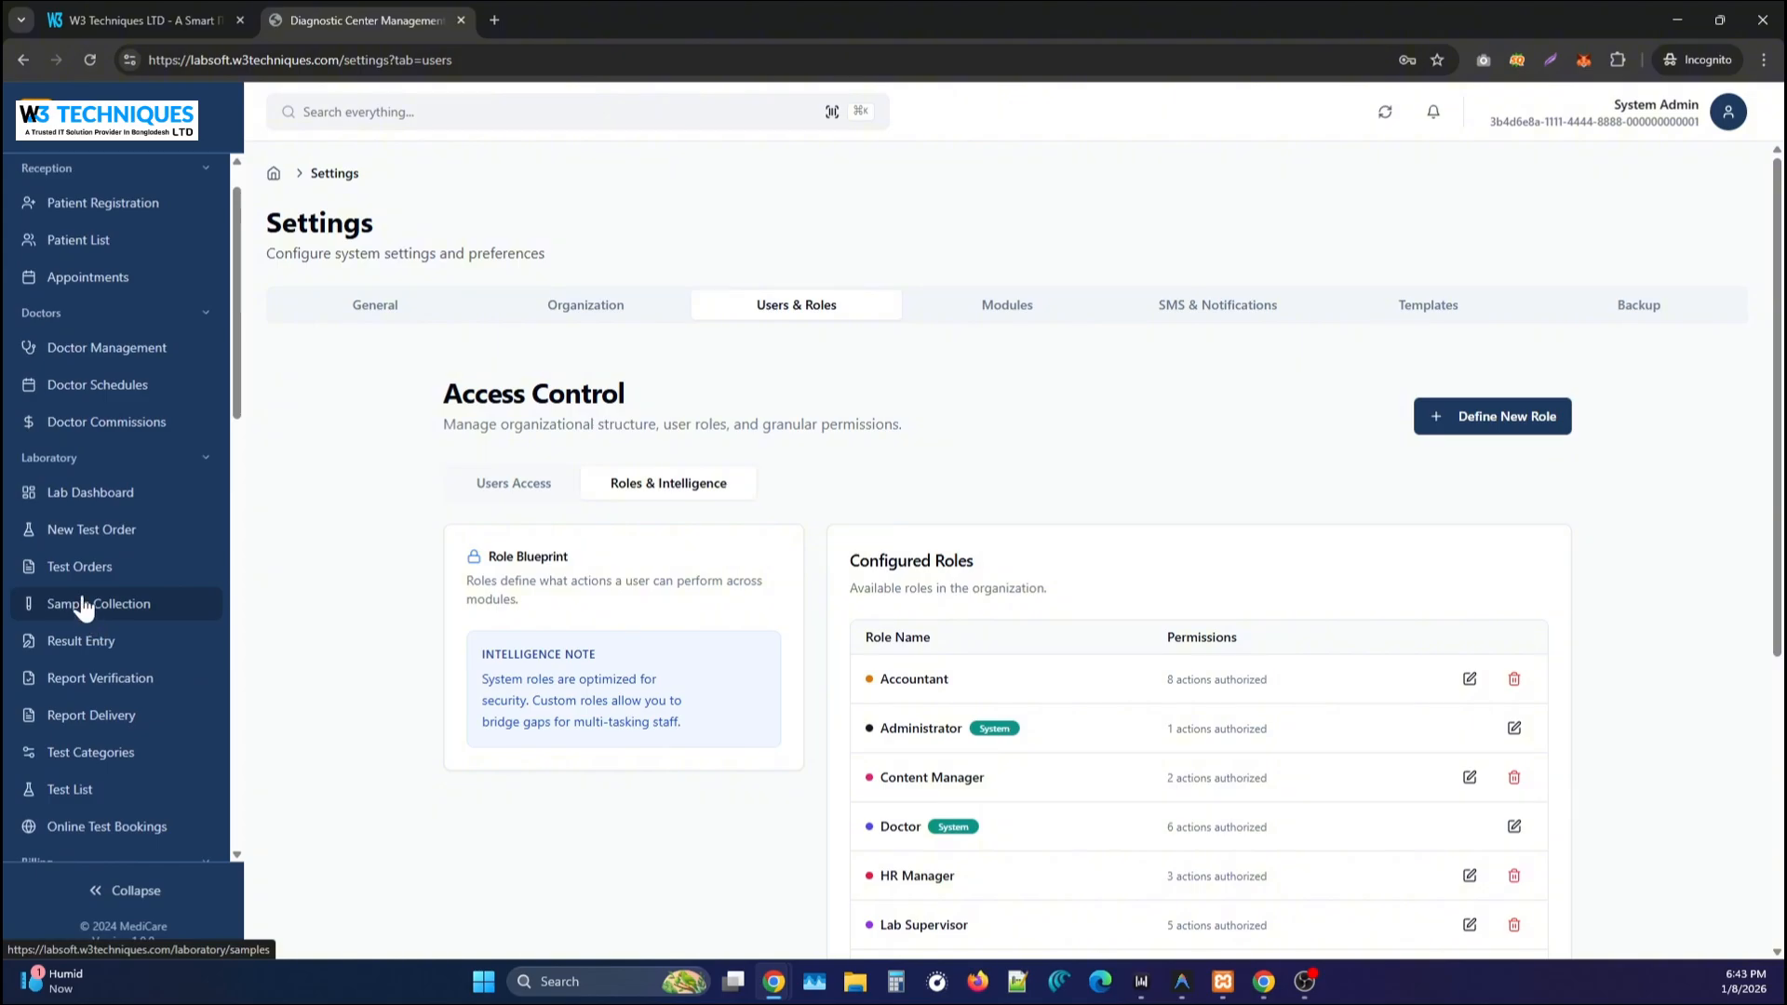
{"action": "scroll", "coordinate": [102, 256], "scroll_direction": "up", "scroll_amount": 2}
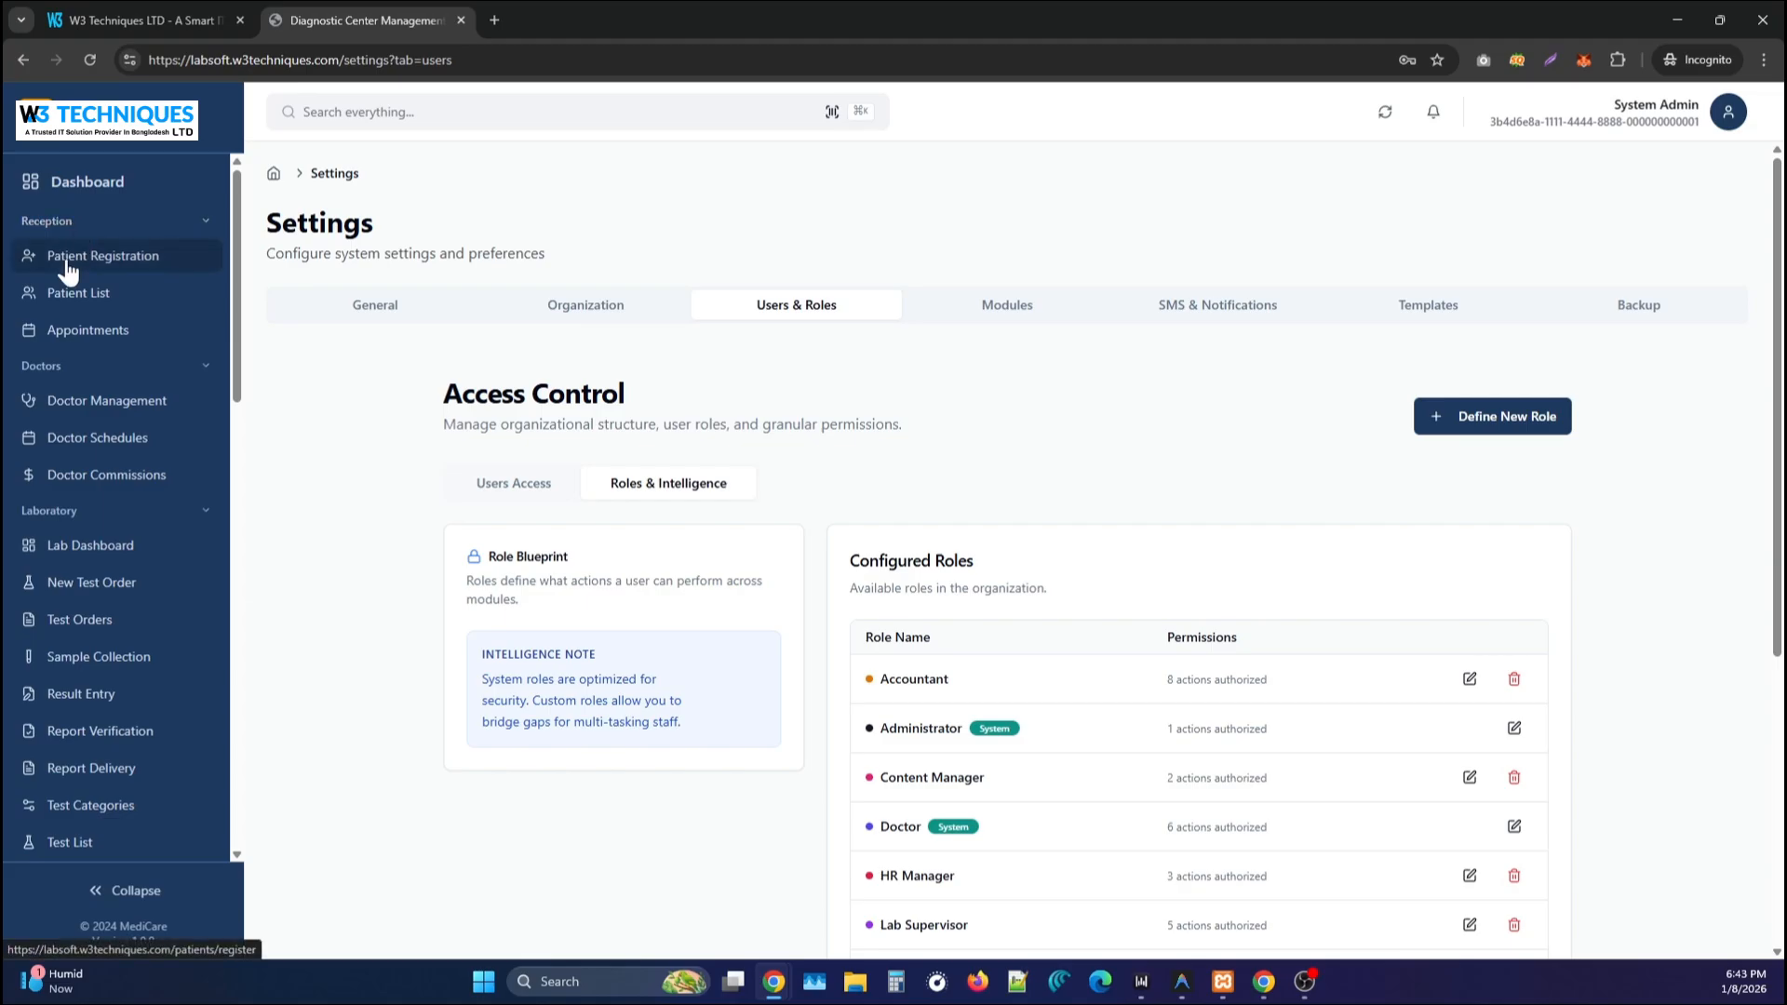
{"action": "left_click", "coordinate": [68, 271]}
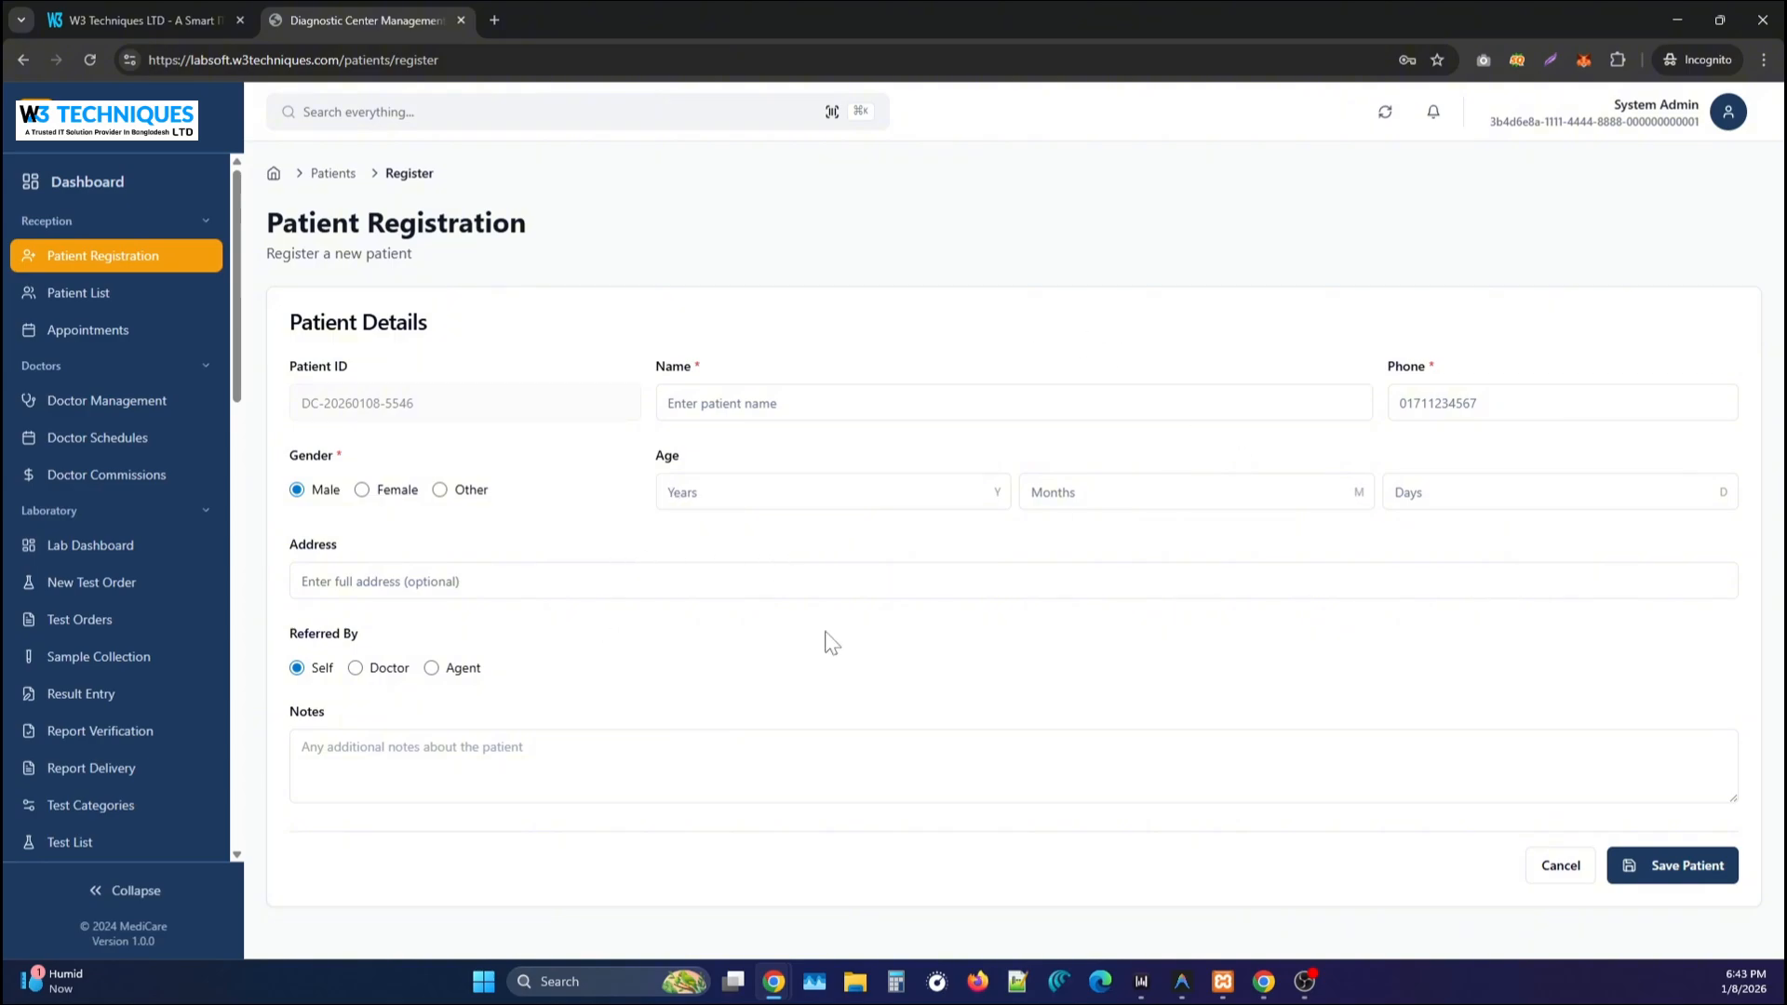
{"action": "left_click", "coordinate": [354, 670]}
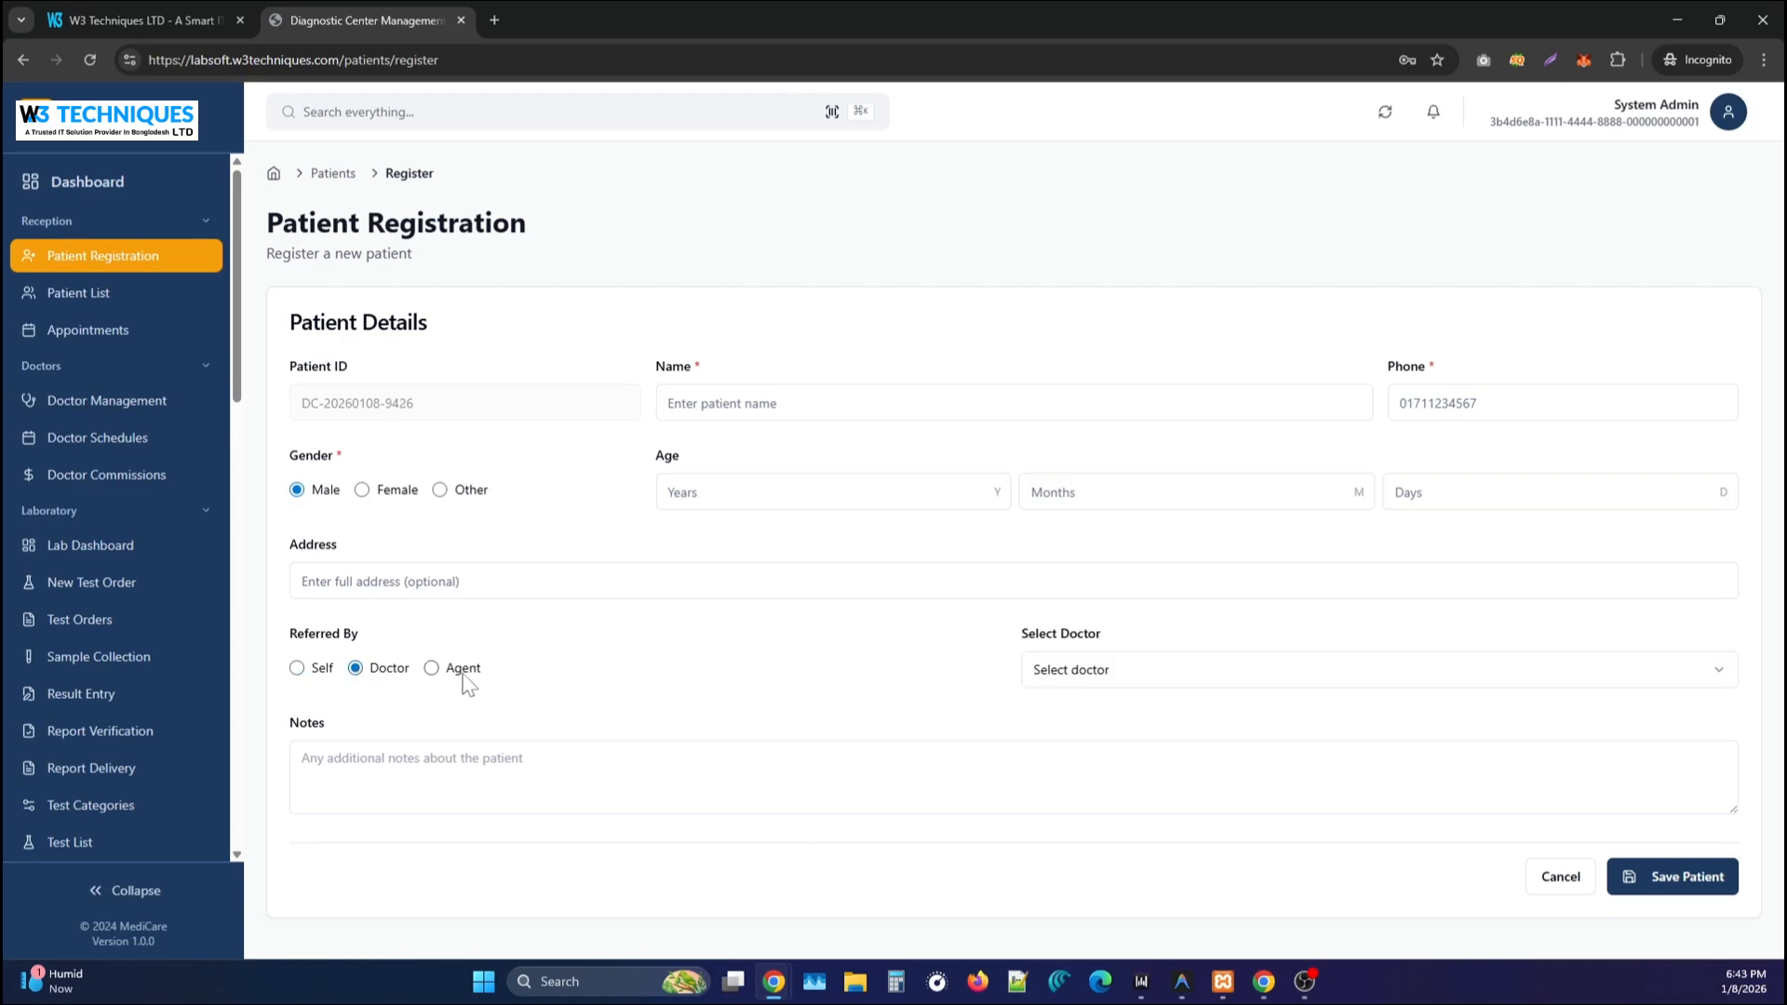
{"action": "left_click", "coordinate": [463, 676]}
{"action": "left_click", "coordinate": [307, 671]}
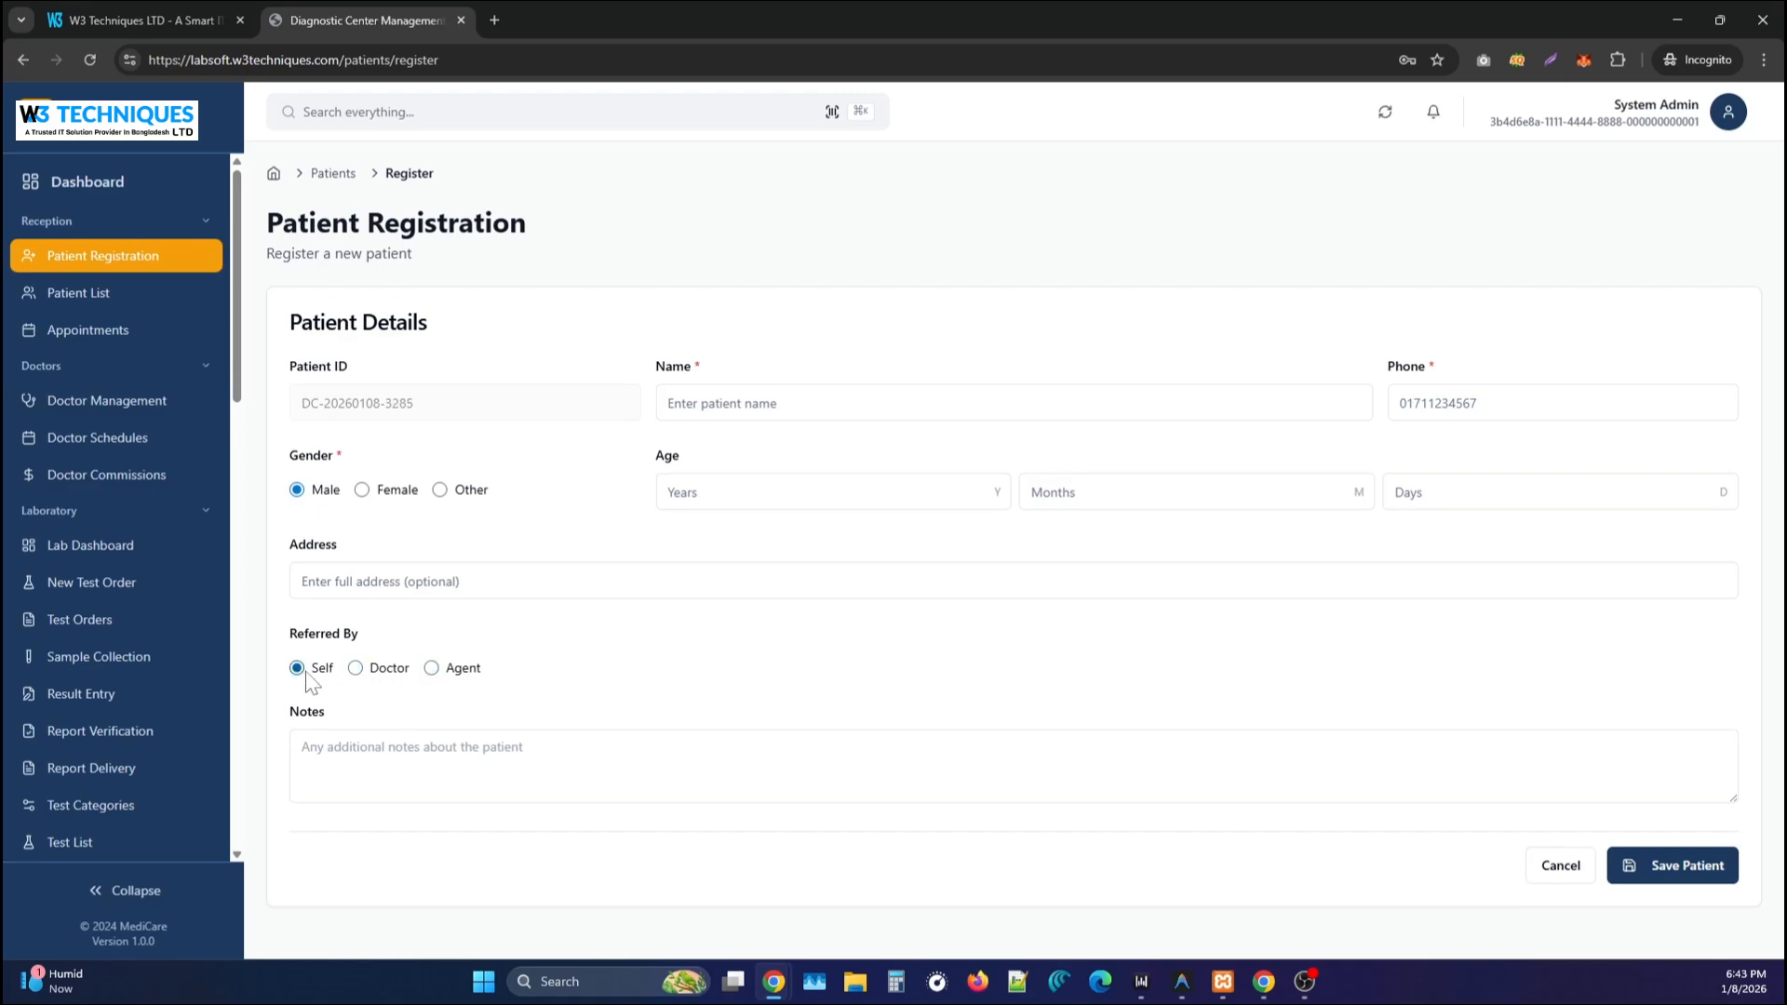
View the form for adding a patient from the patient list, and return to the list.
{"action": "left_click", "coordinate": [156, 319]}
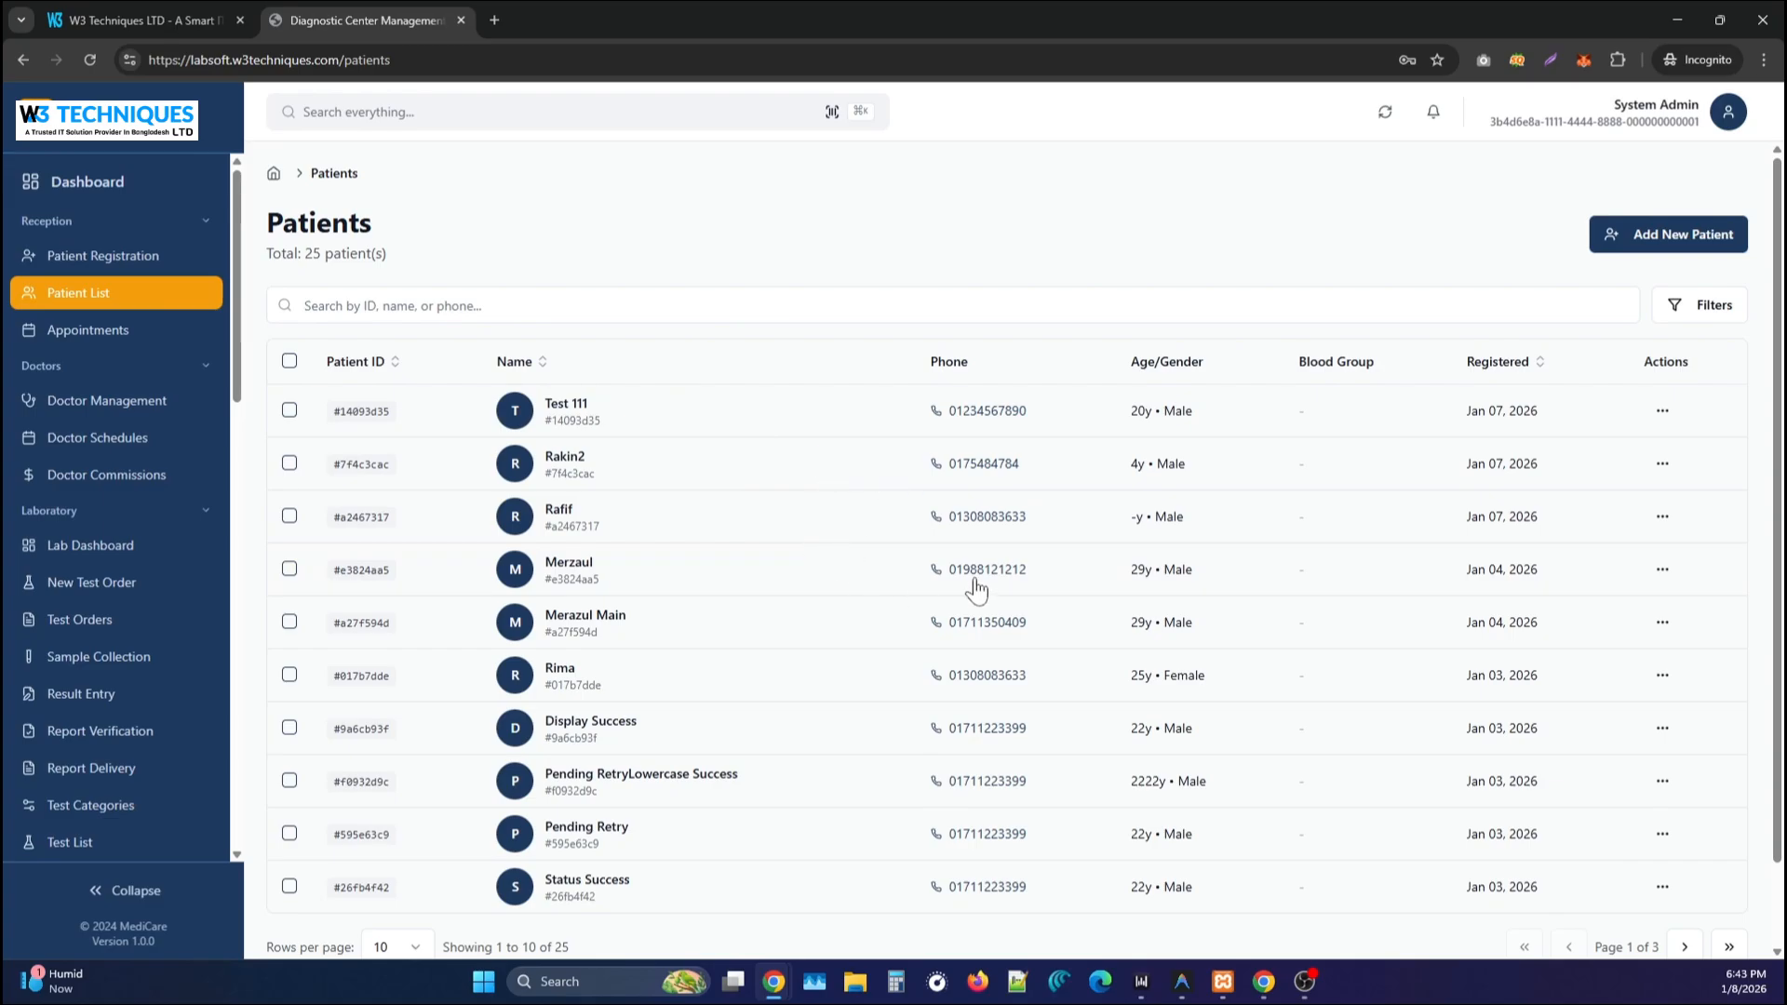
{"action": "left_click", "coordinate": [1635, 240]}
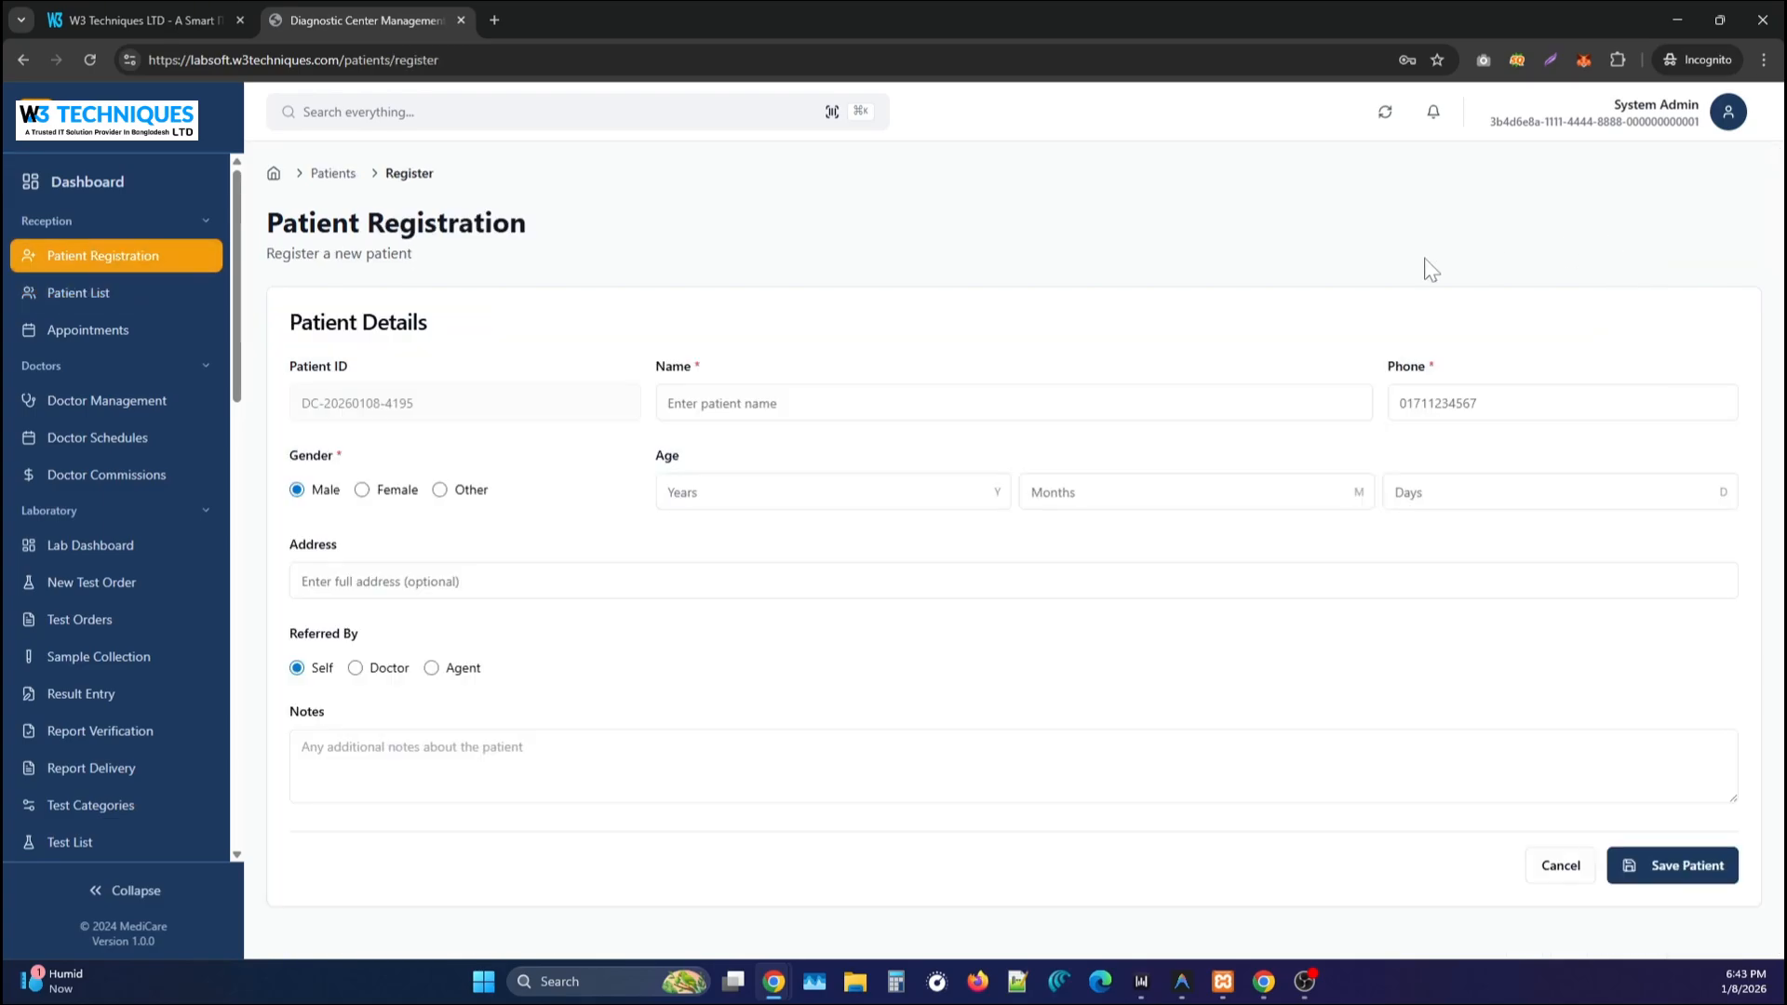
{"action": "left_click", "coordinate": [105, 298]}
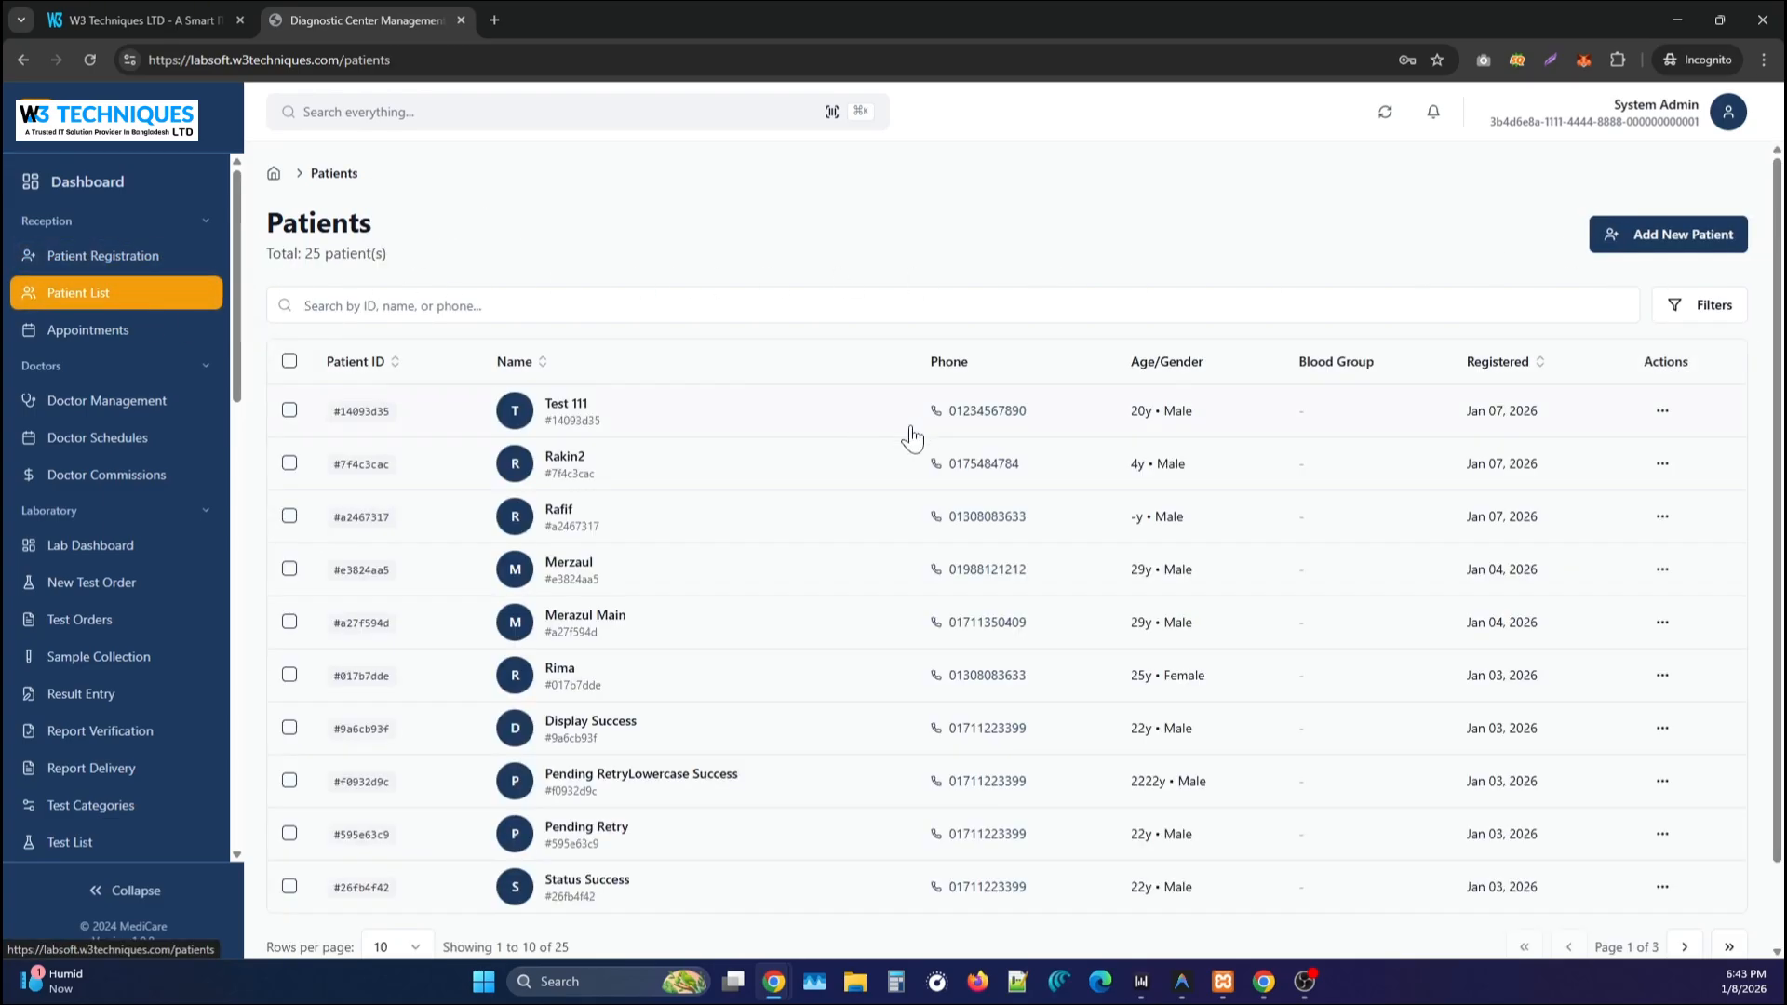
Show 50 rows per page in the patient list and look through all the entries.
{"action": "scroll", "coordinate": [651, 465], "scroll_direction": "down", "scroll_amount": 2}
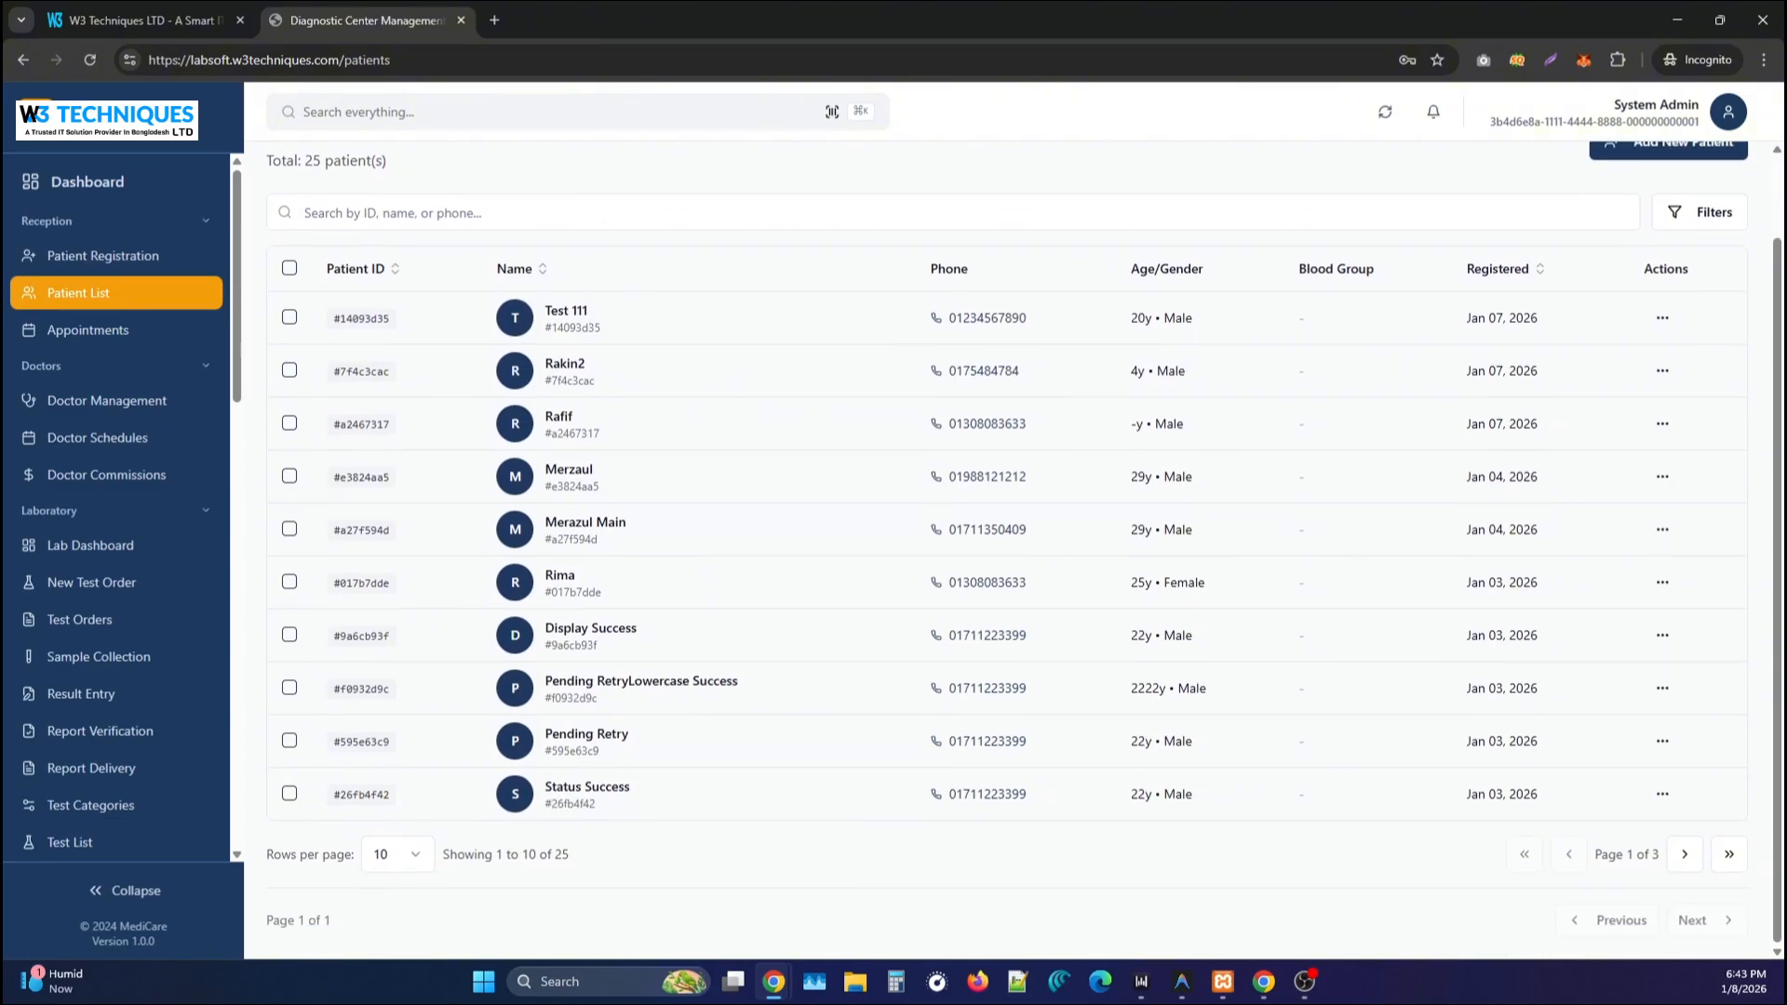
{"action": "left_click", "coordinate": [409, 855]}
{"action": "left_click", "coordinate": [413, 812]}
{"action": "scroll", "coordinate": [410, 801], "scroll_direction": "down", "scroll_amount": 6}
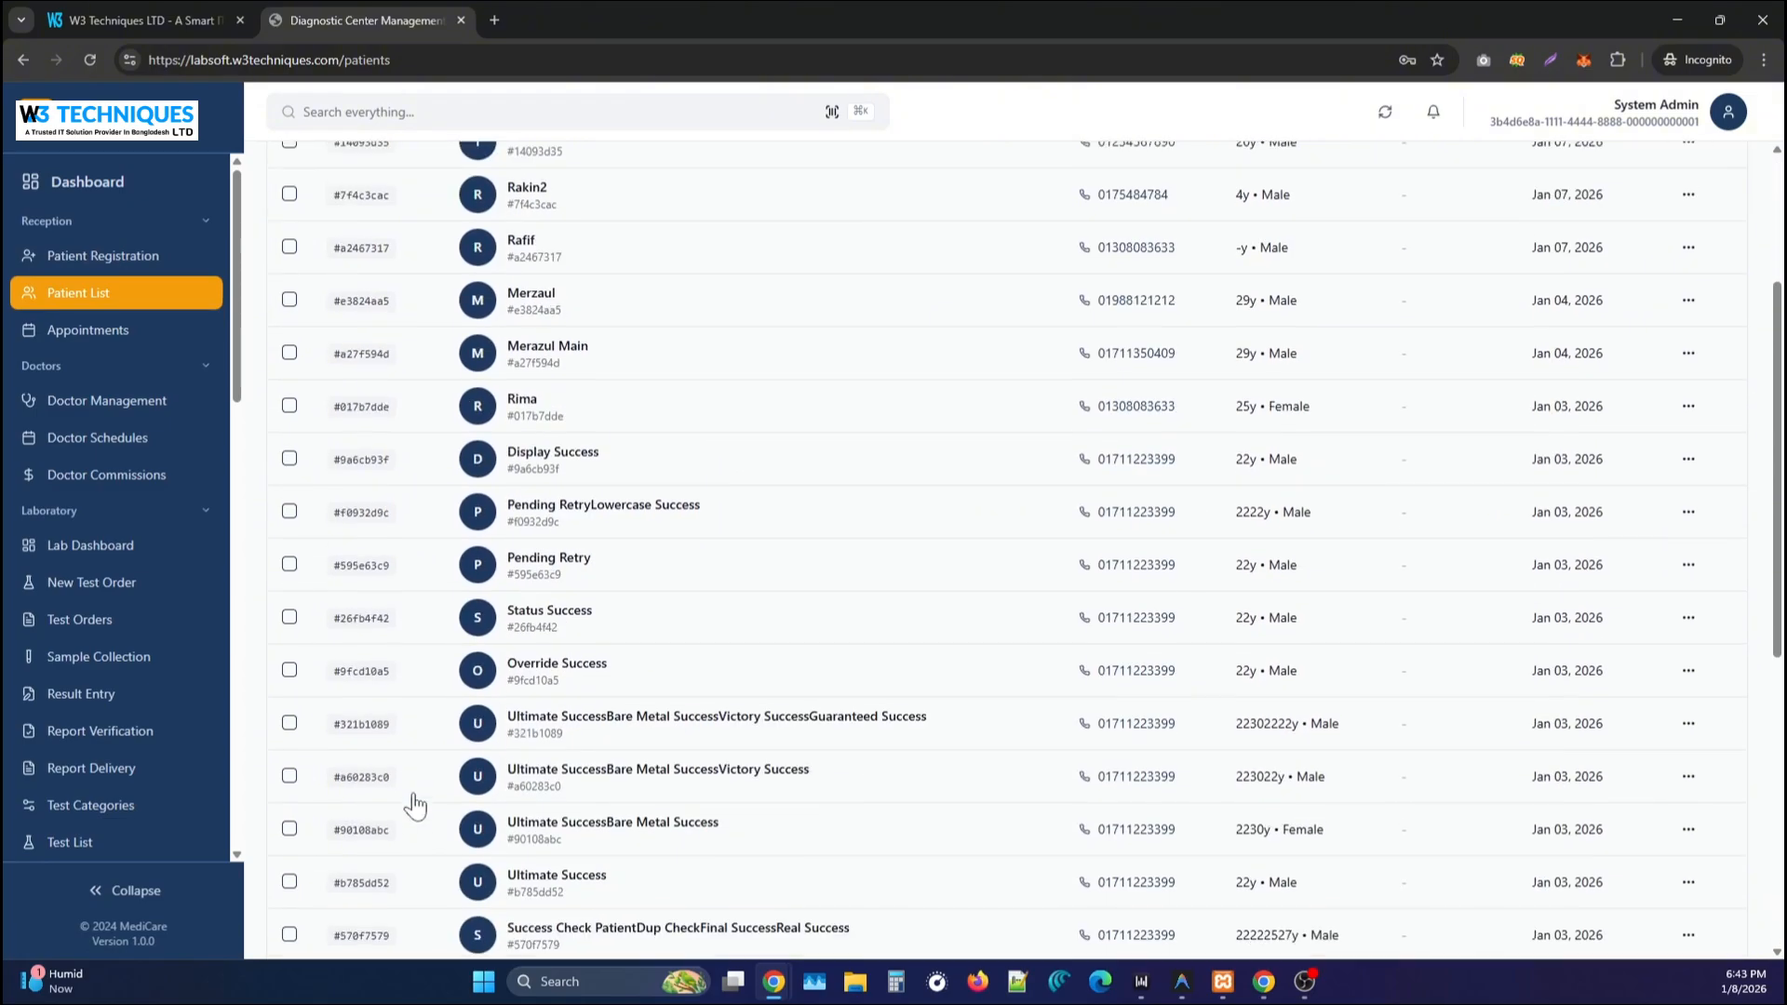
{"action": "scroll", "coordinate": [519, 659], "scroll_direction": "down", "scroll_amount": 3}
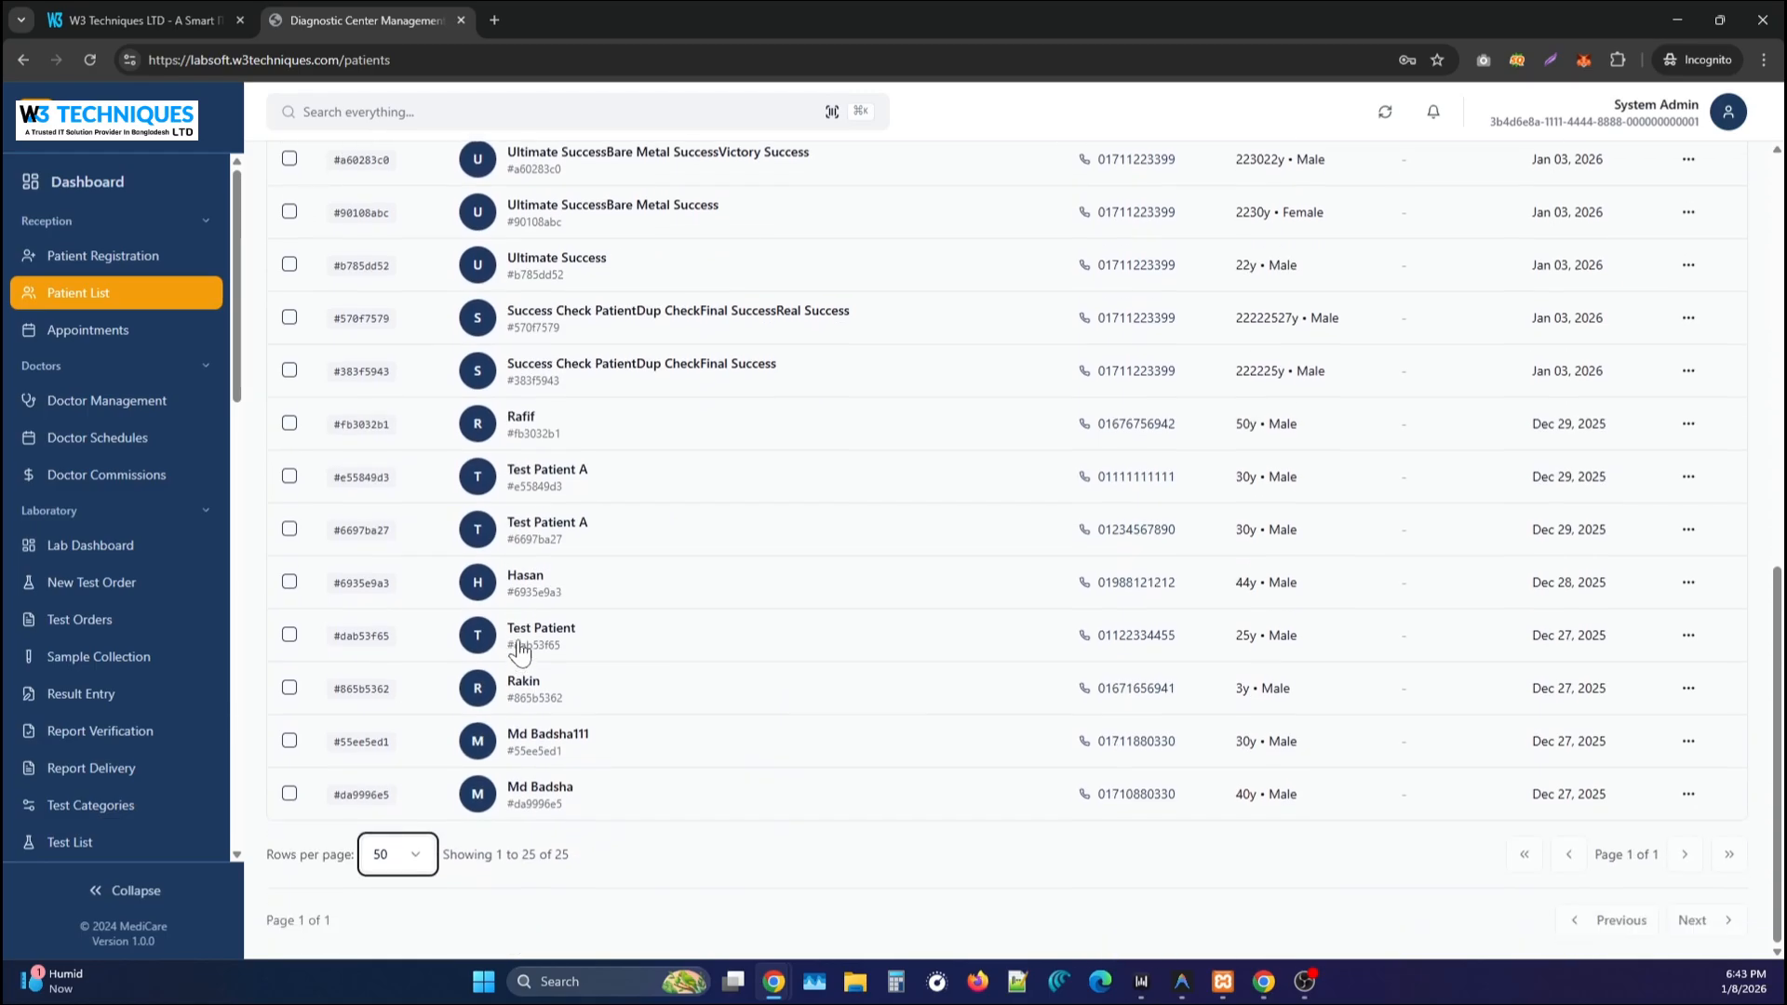
Open the profile of the 50-year-old male patient registered Dec 29, 2025 and review the visits, investigations and delivered reports.
{"action": "left_click", "coordinate": [521, 418]}
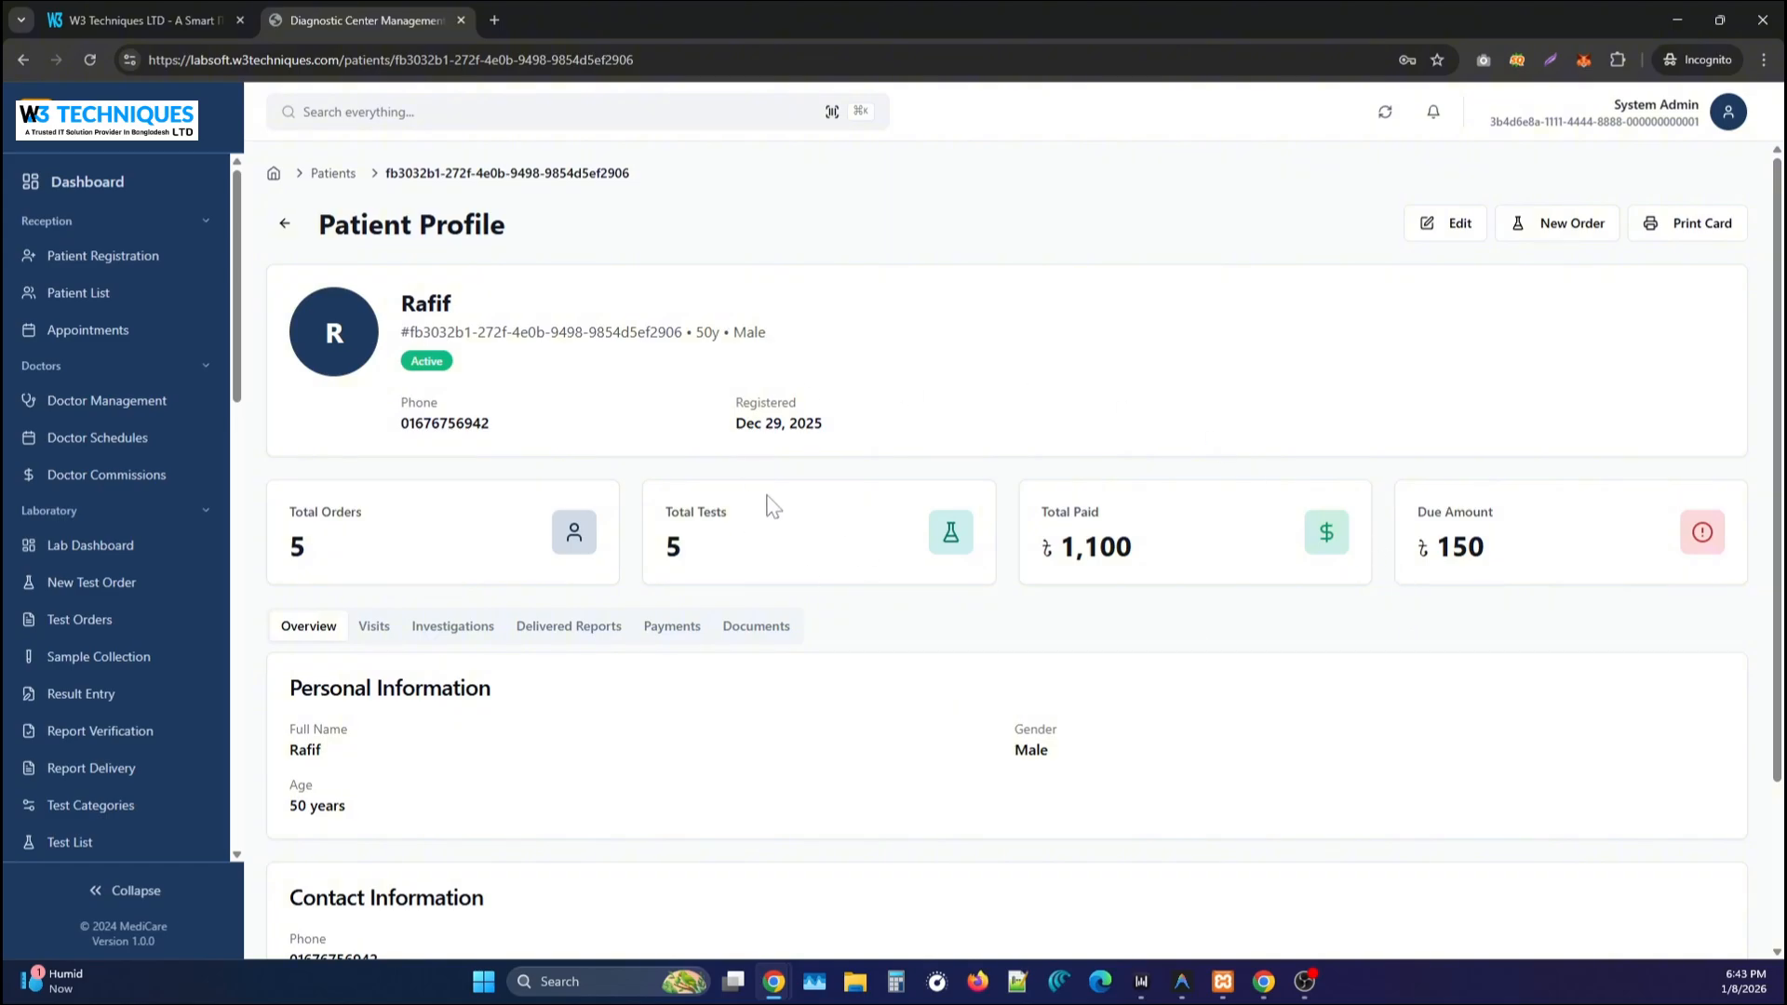
{"action": "left_click", "coordinate": [378, 626]}
{"action": "left_click", "coordinate": [465, 635]}
{"action": "scroll", "coordinate": [598, 677], "scroll_direction": "down", "scroll_amount": 3}
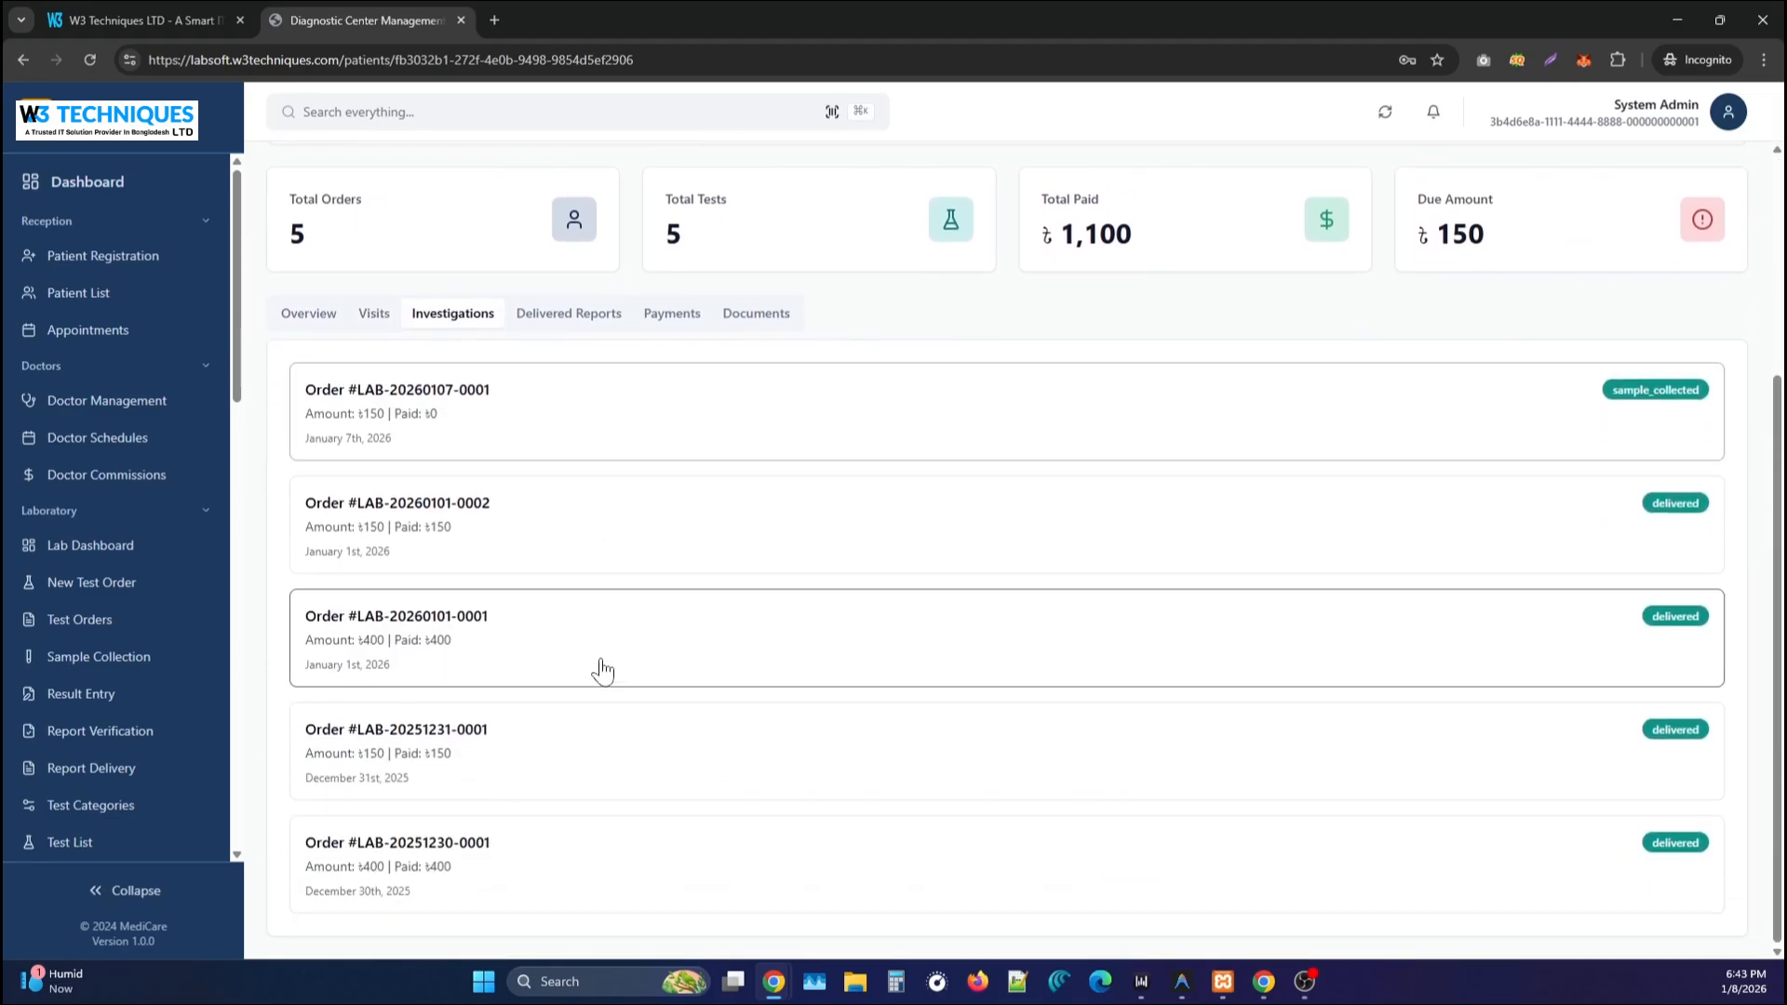
{"action": "scroll", "coordinate": [591, 691], "scroll_direction": "up", "scroll_amount": 1}
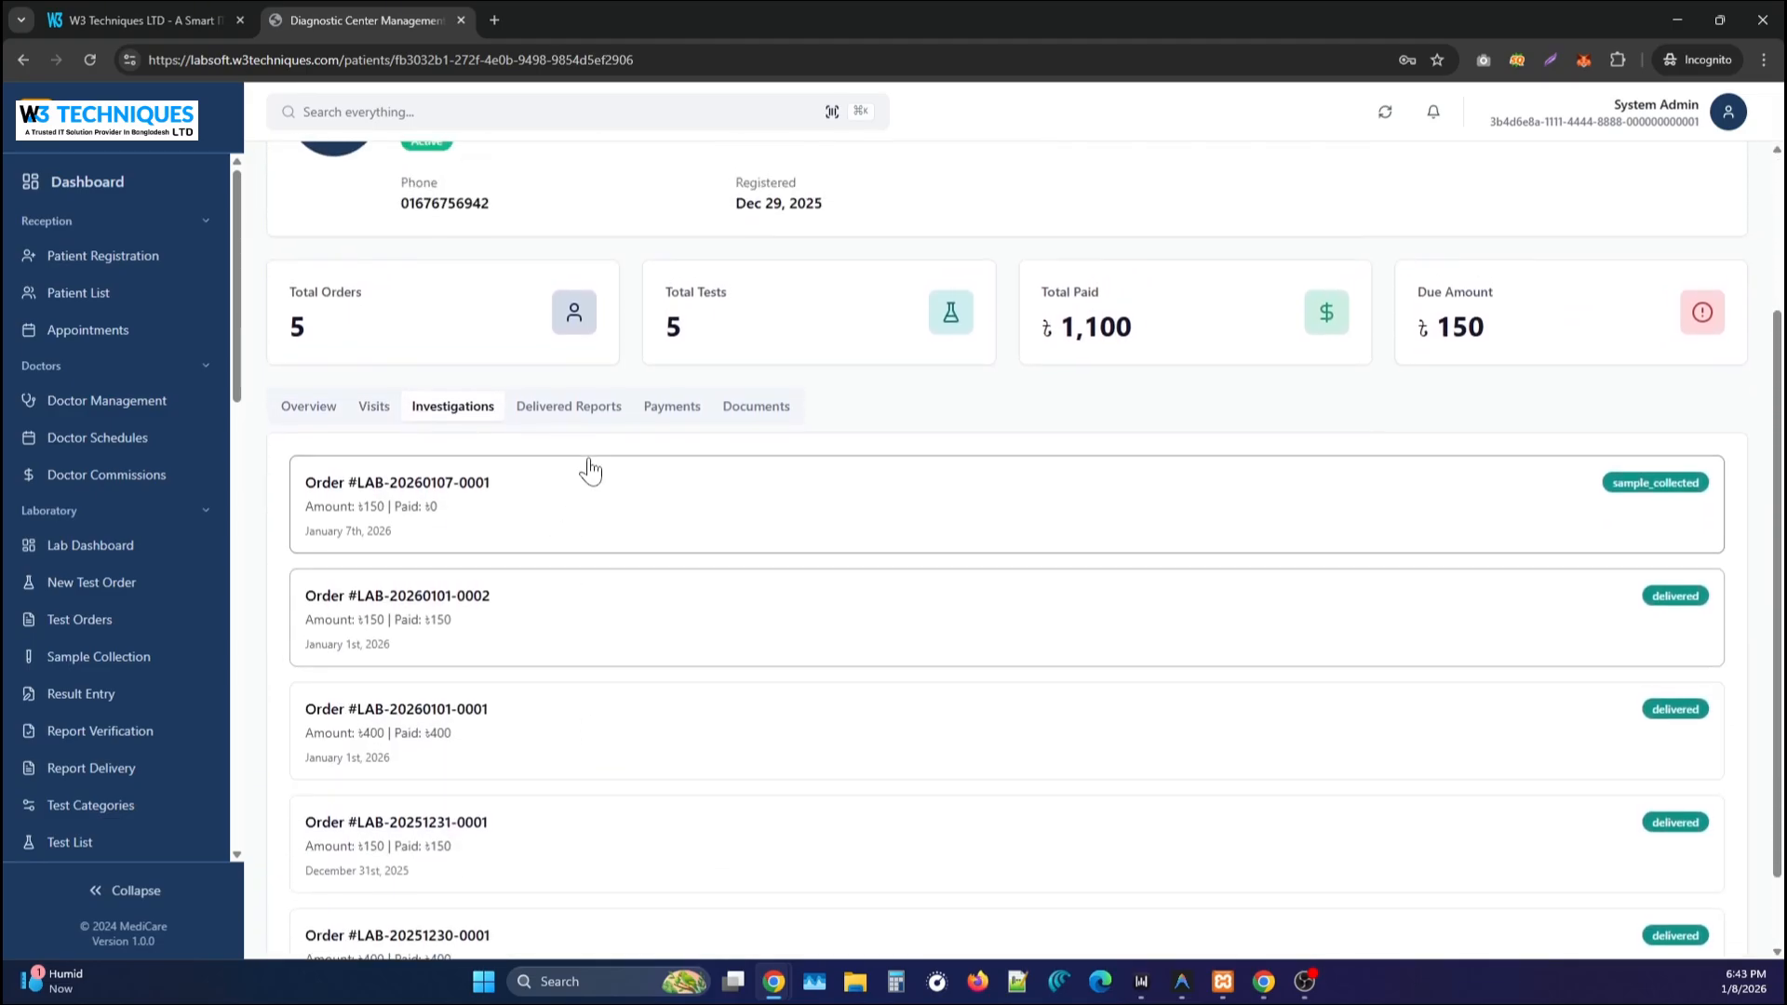
{"action": "left_click", "coordinate": [580, 412]}
{"action": "scroll", "coordinate": [918, 693], "scroll_direction": "up", "scroll_amount": 2}
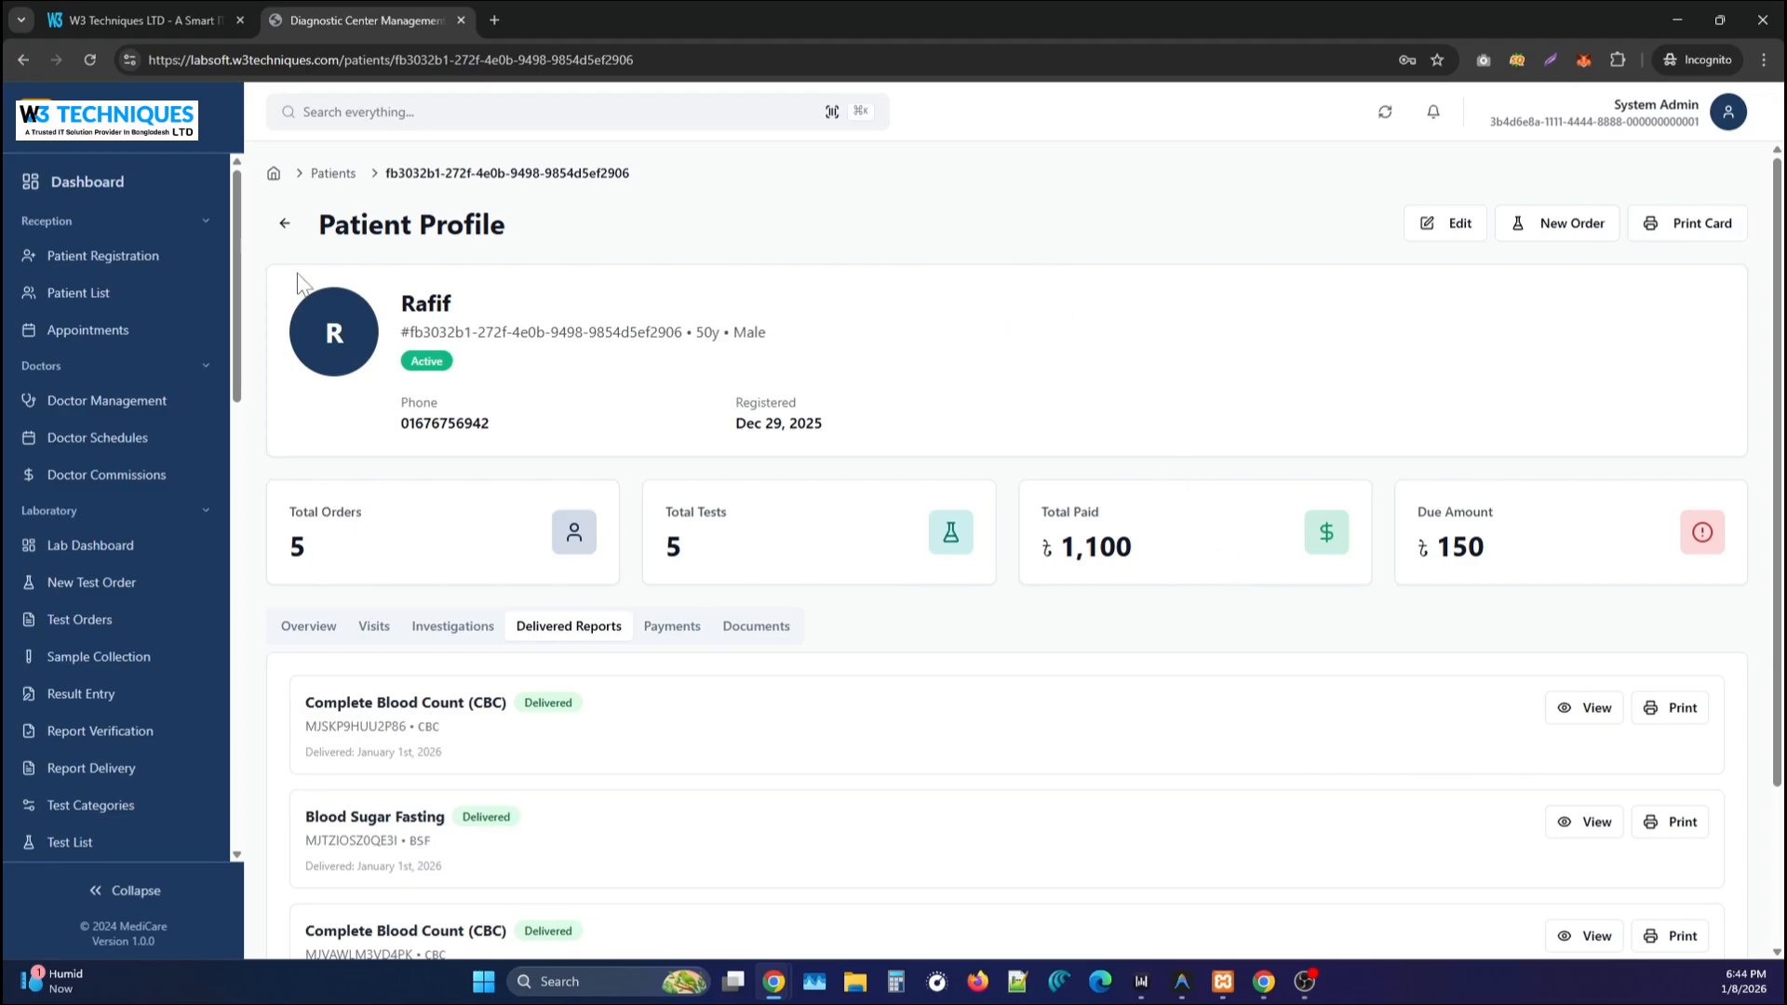
Open a new appointment from the appointments list, view the quick form for creating a patient, and cancel it.
{"action": "left_click", "coordinate": [96, 340]}
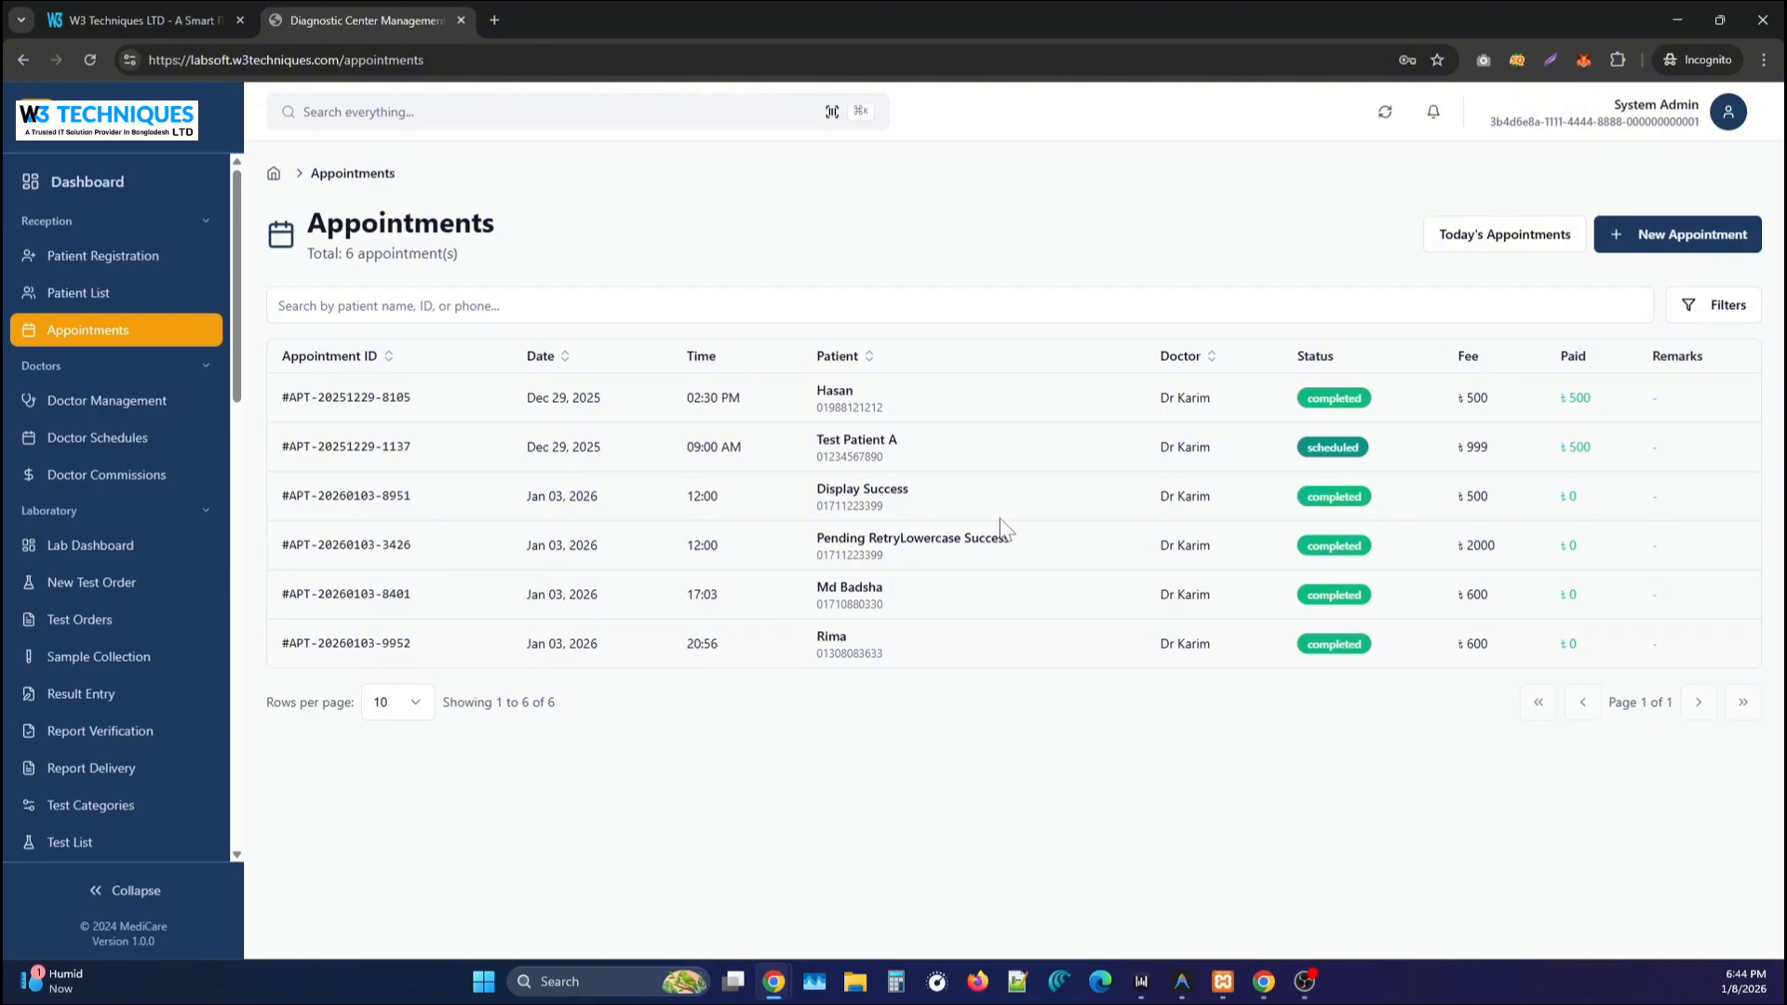
{"action": "left_click", "coordinate": [1615, 244]}
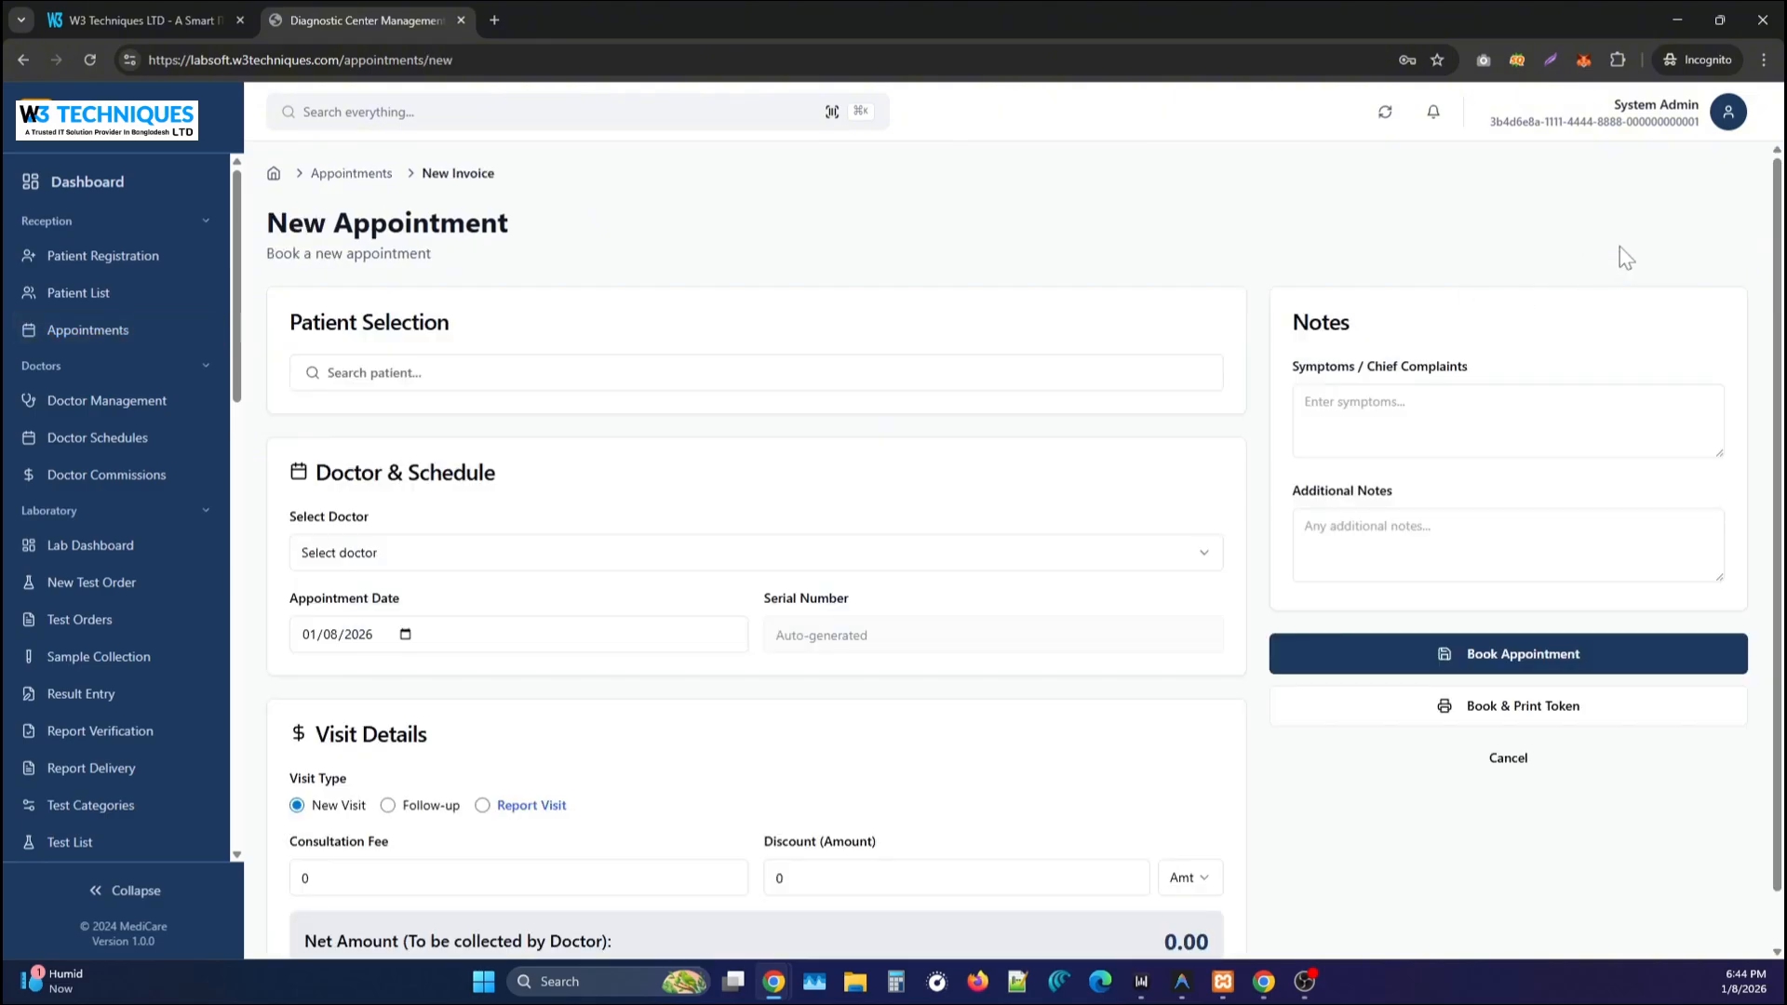
{"action": "left_click", "coordinate": [523, 391]}
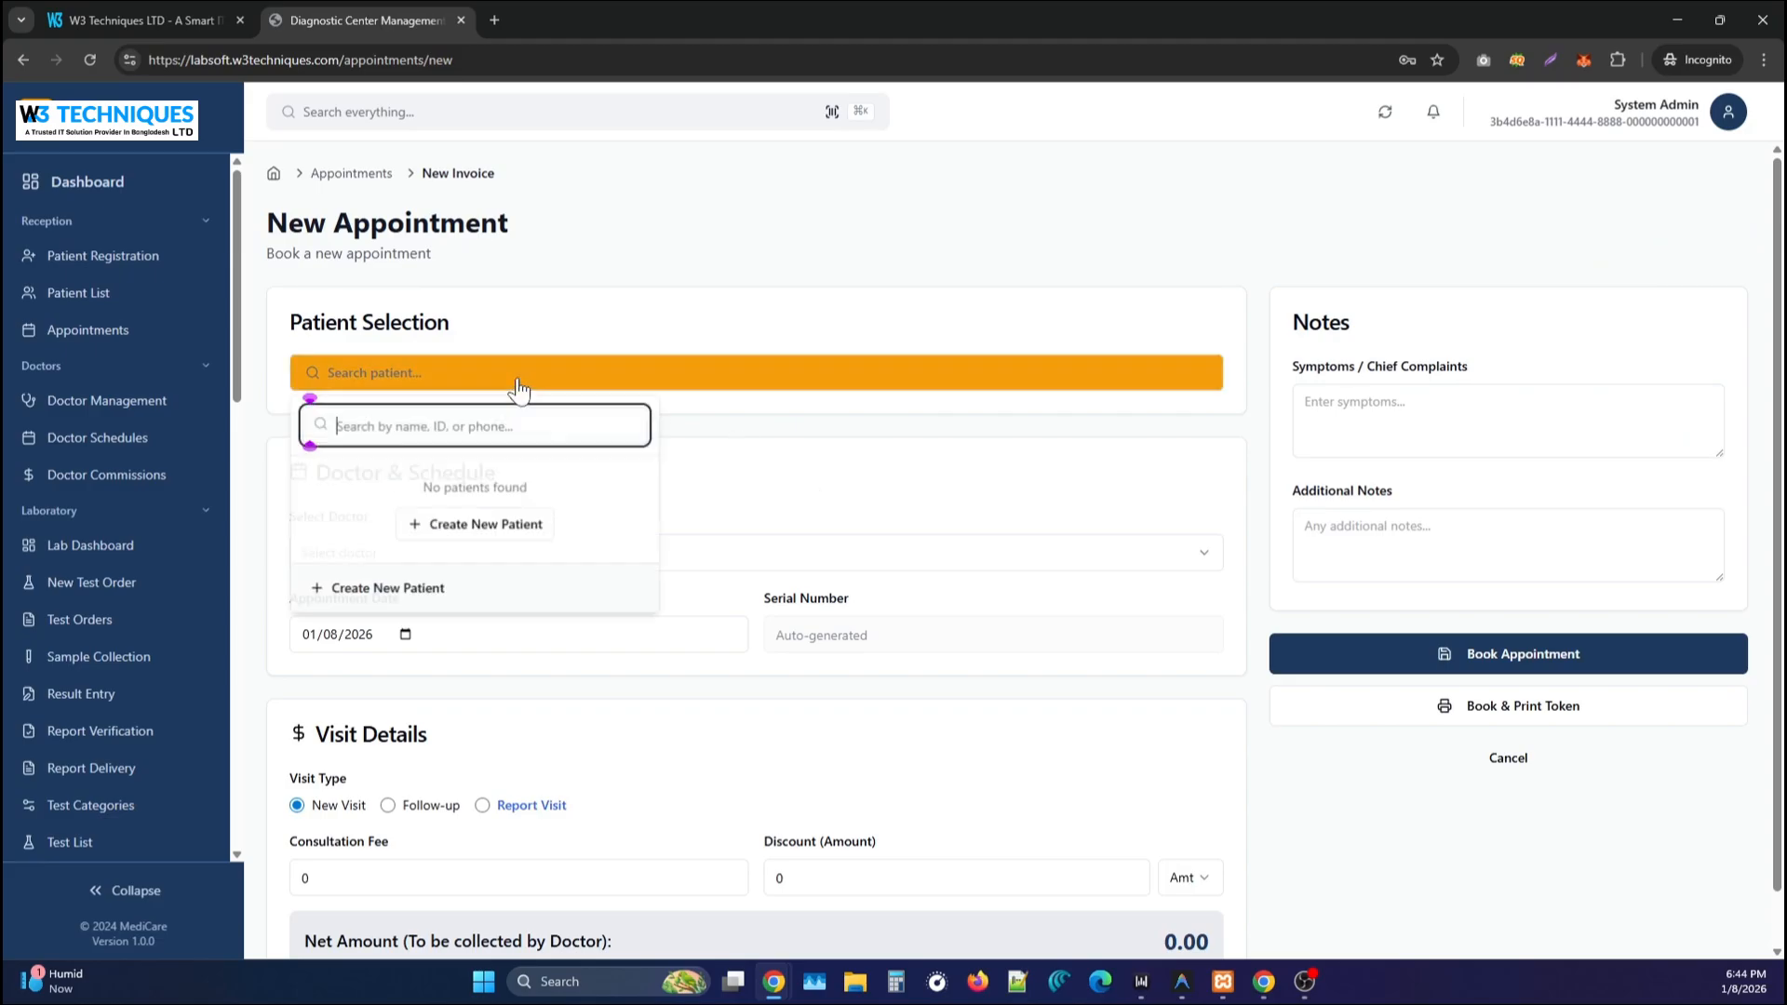
{"action": "left_click", "coordinate": [489, 527]}
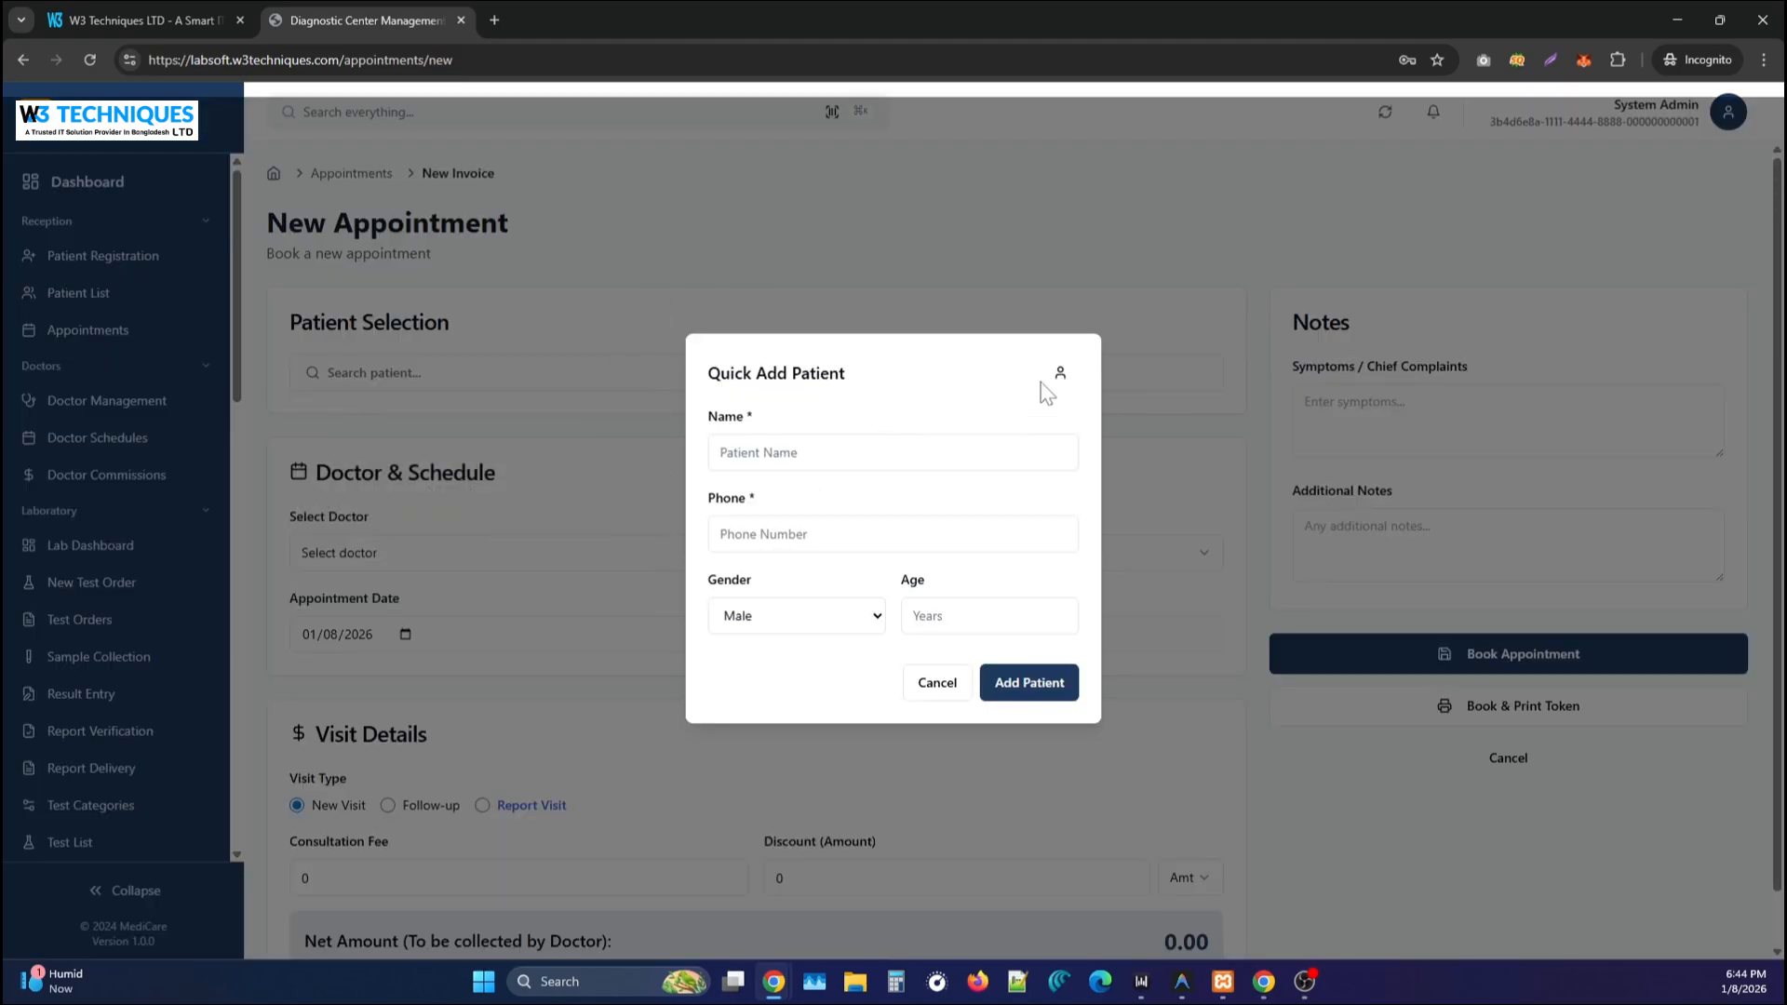
{"action": "left_click", "coordinate": [938, 683]}
Choose the General Medicine doctor and the 10:30 AM slot in the new appointment and look over the visit details.
{"action": "scroll", "coordinate": [670, 592], "scroll_direction": "down", "scroll_amount": 1}
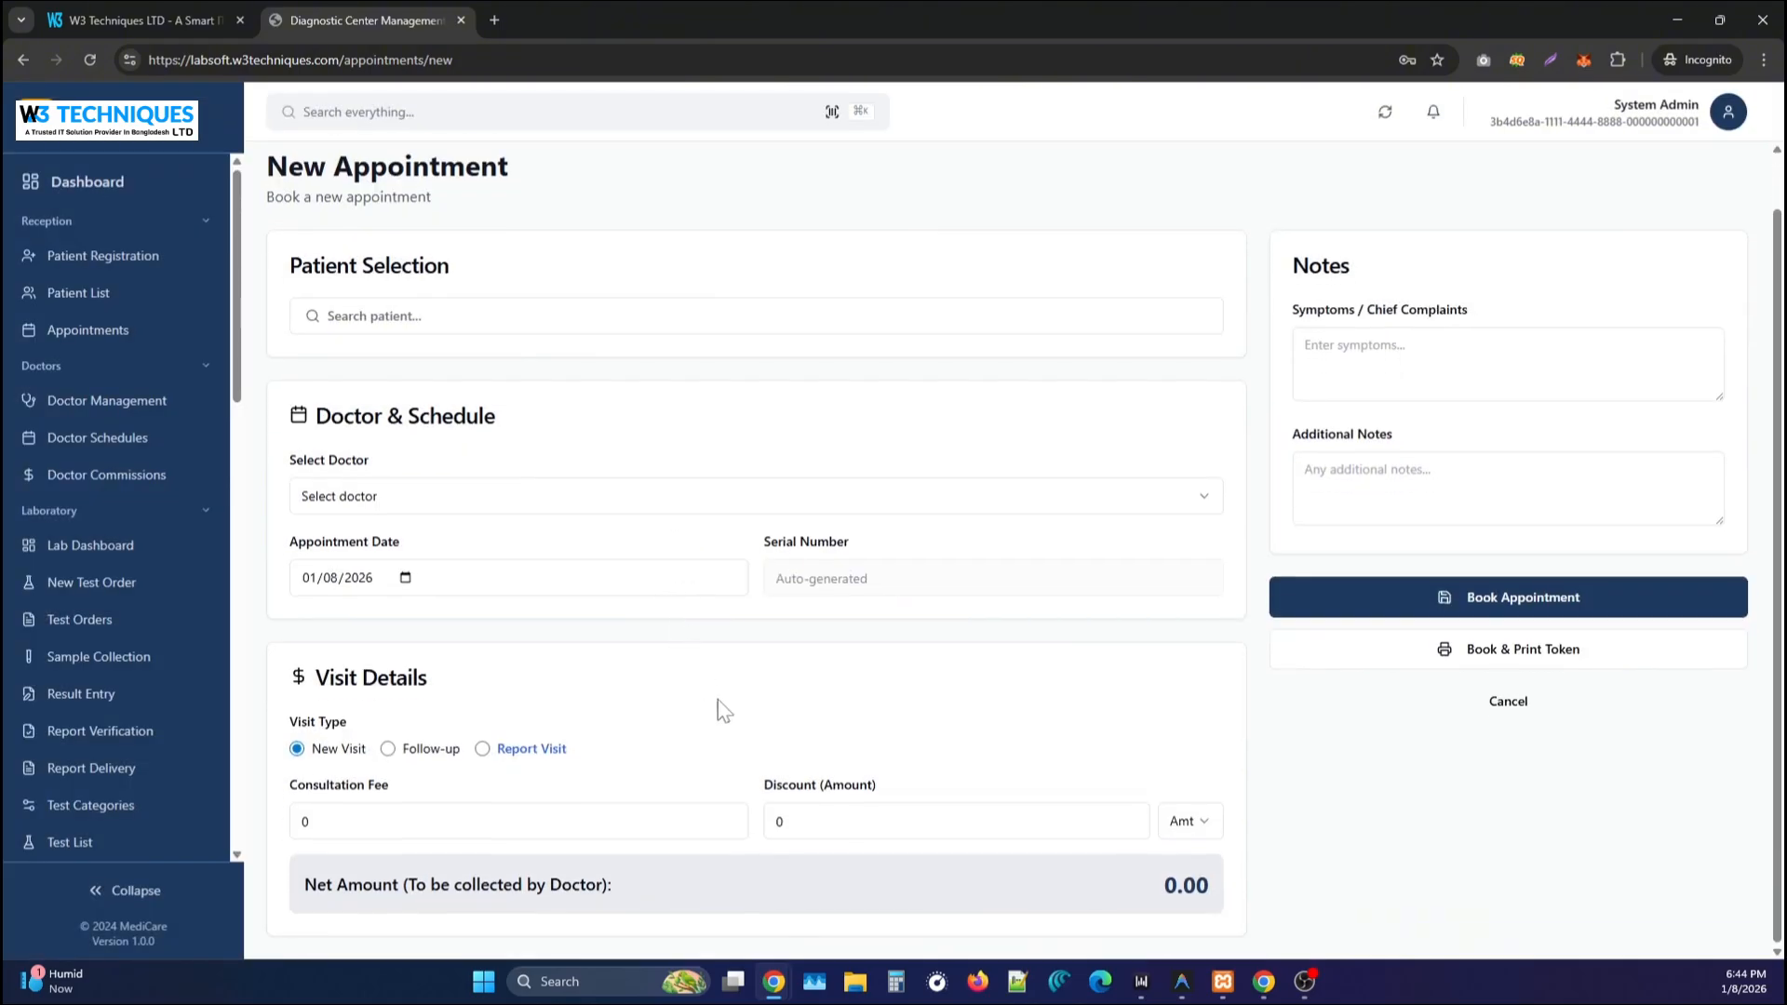
{"action": "left_click", "coordinate": [391, 496]}
{"action": "left_click", "coordinate": [392, 547]}
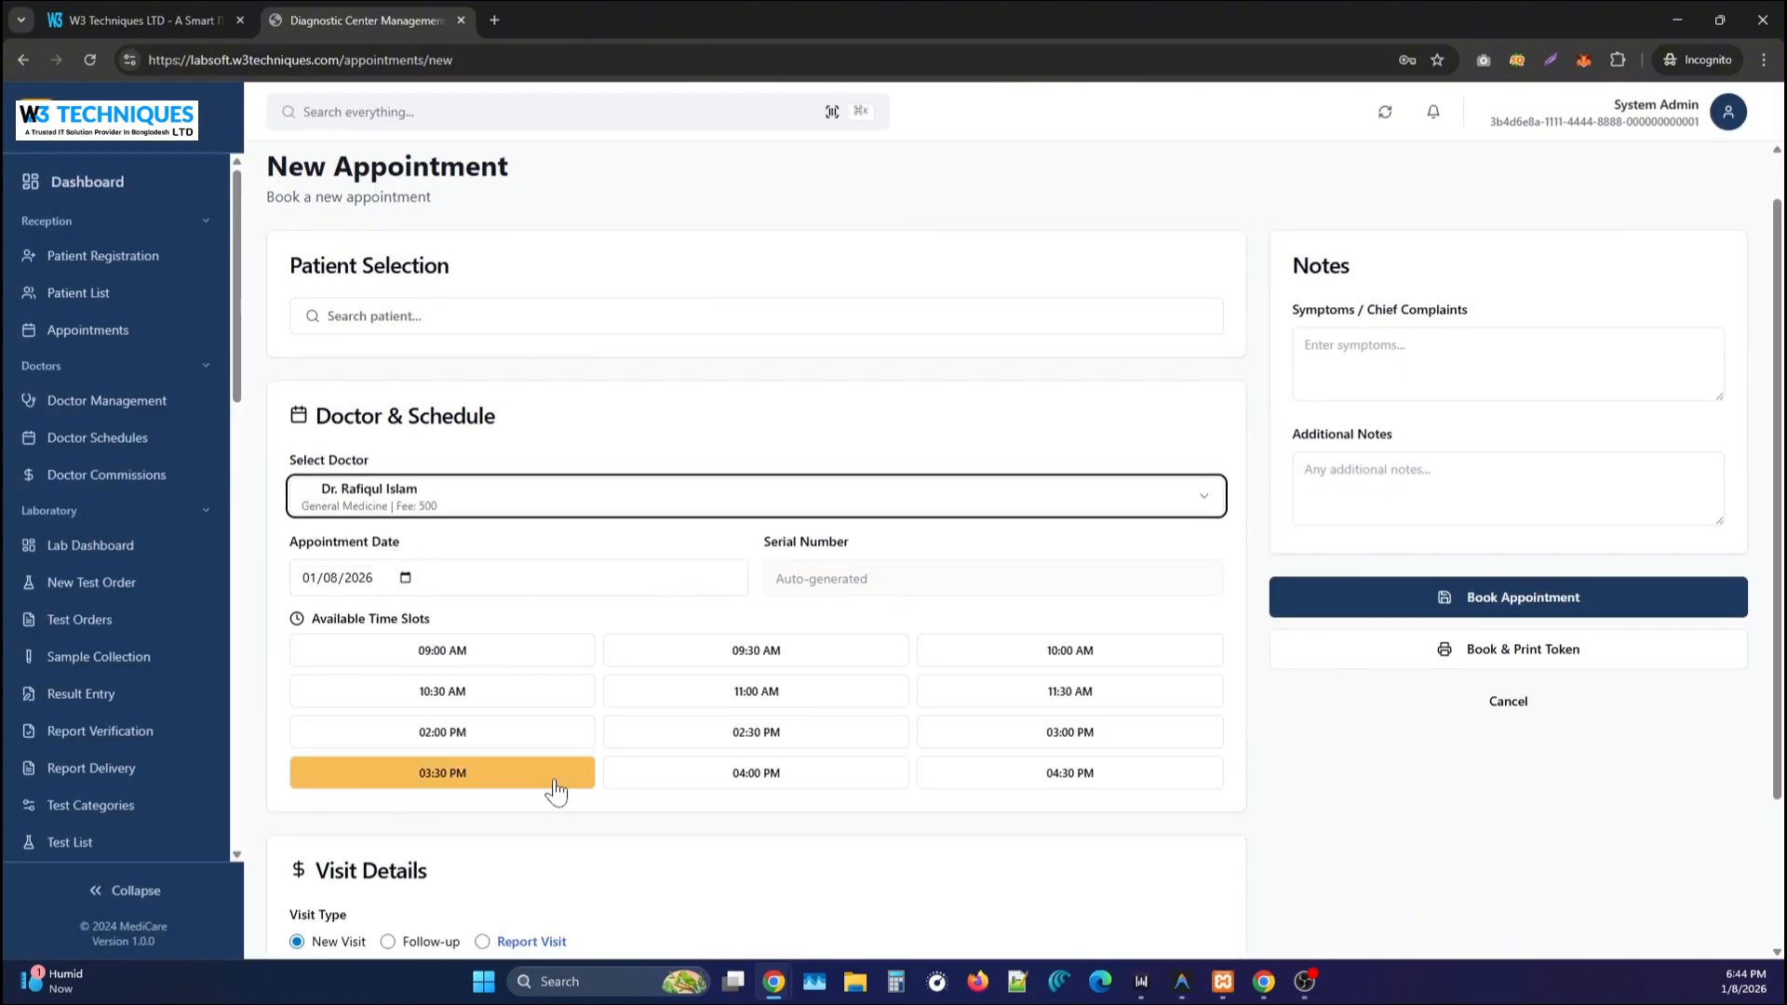
{"action": "scroll", "coordinate": [556, 792], "scroll_direction": "down", "scroll_amount": 2}
{"action": "left_click", "coordinate": [515, 520]}
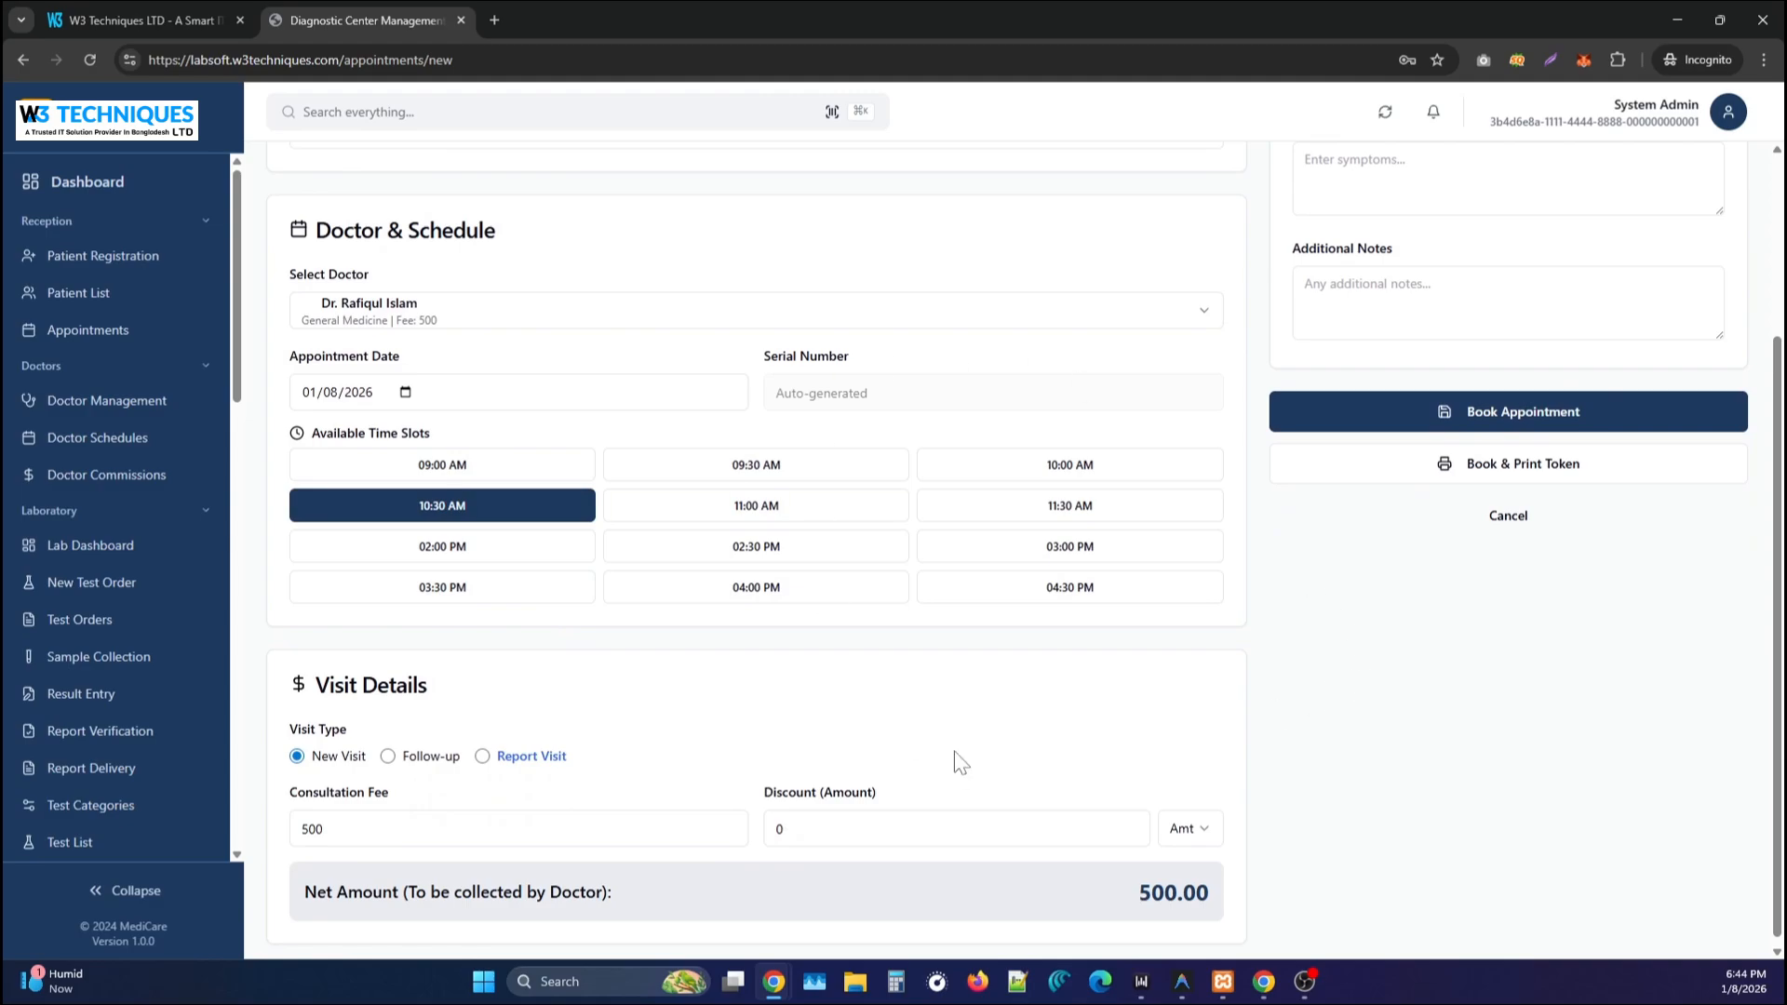
{"action": "scroll", "coordinate": [877, 779], "scroll_direction": "up", "scroll_amount": 3}
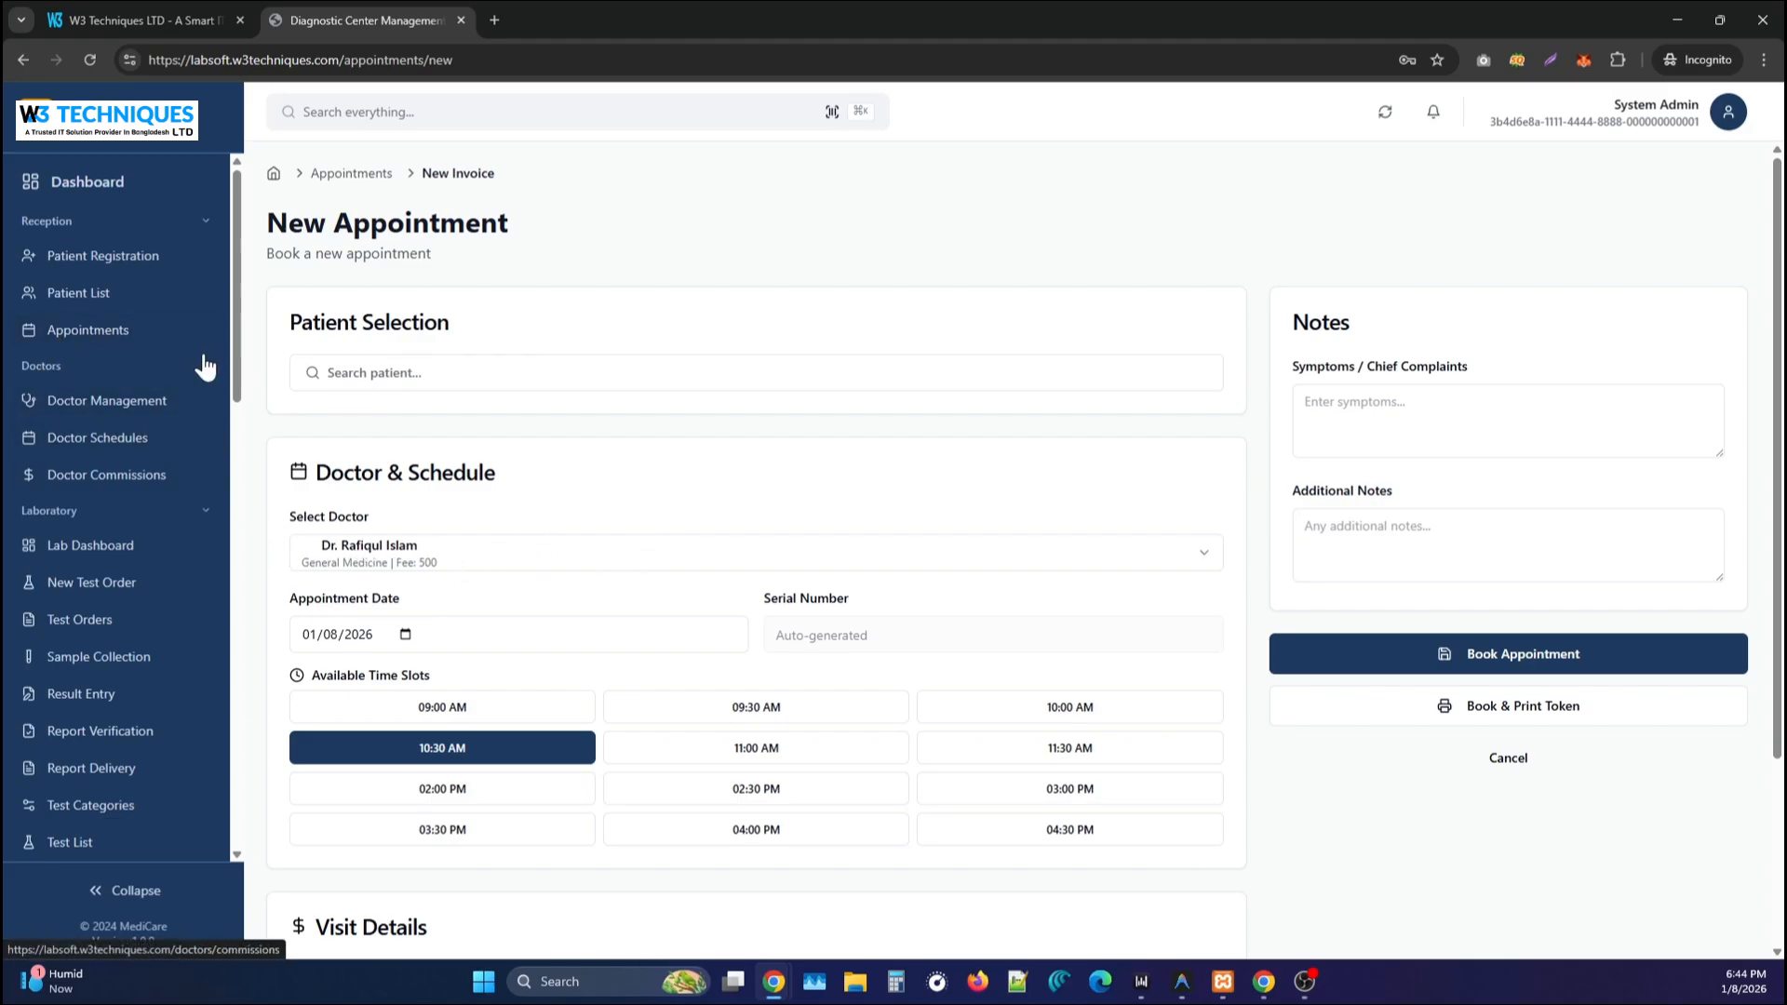
Open Doctor Management and review the doctor directory, earnings summary and commission history, returning to the directory.
{"action": "left_click", "coordinate": [119, 416]}
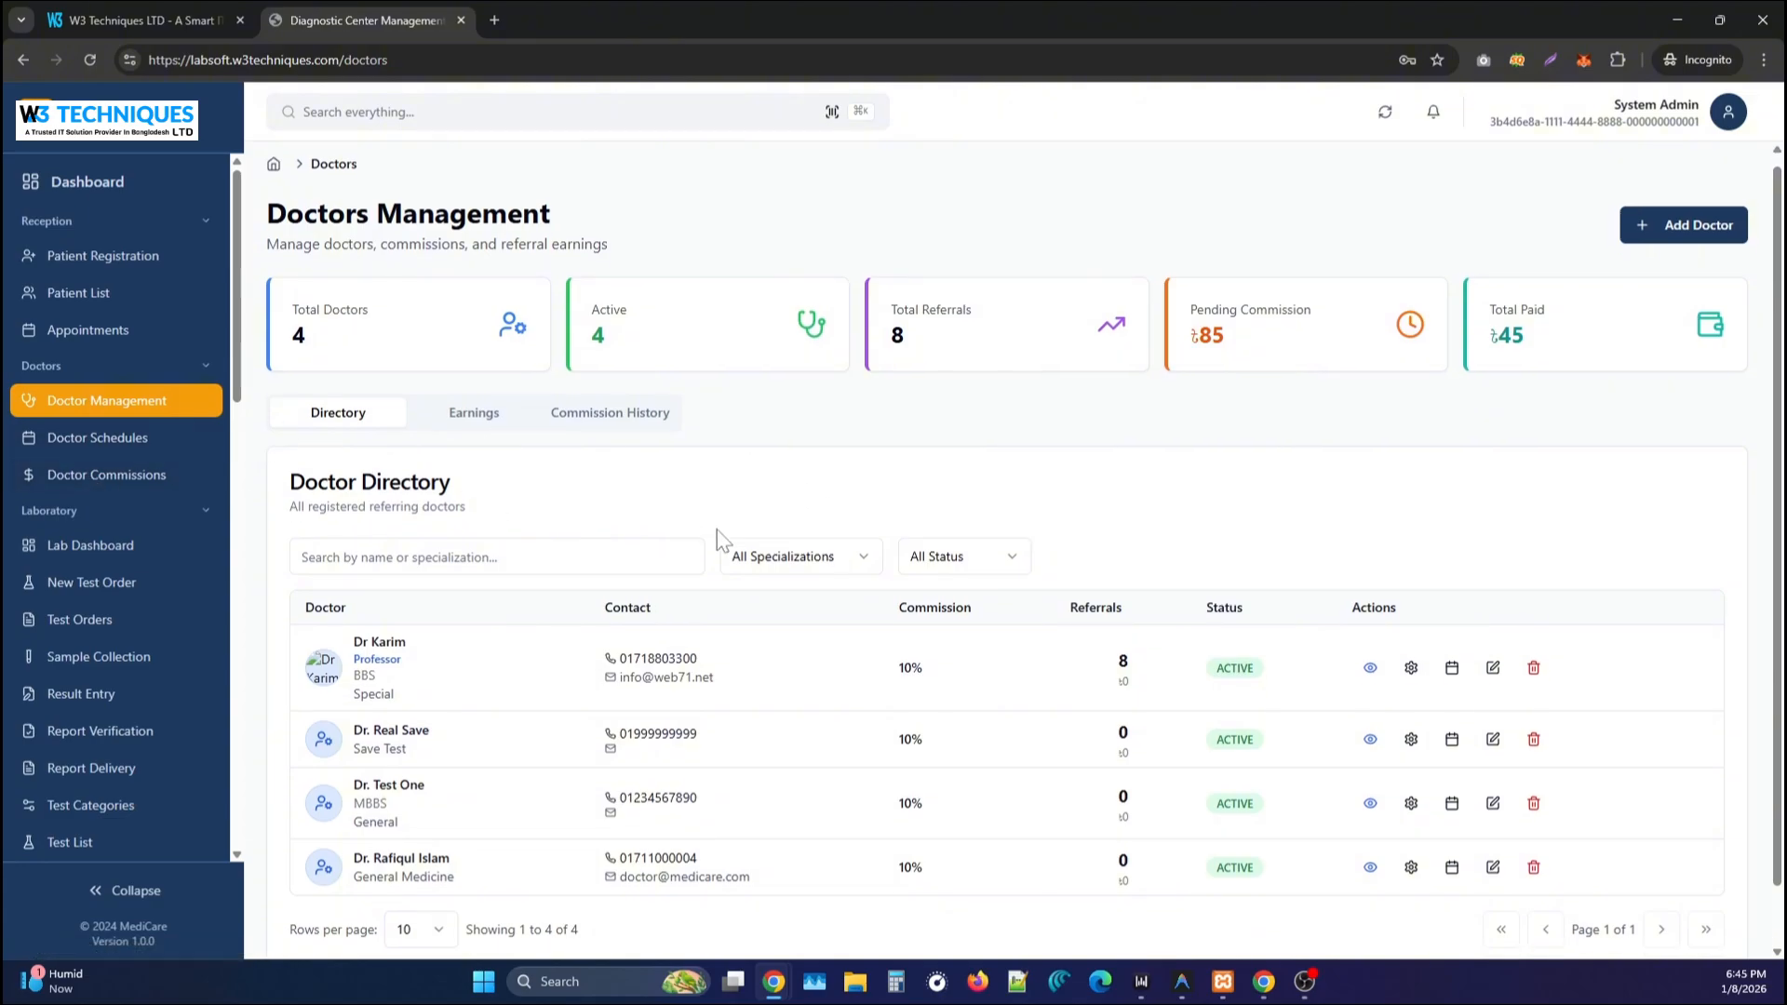
{"action": "scroll", "coordinate": [724, 540], "scroll_direction": "down", "scroll_amount": 1}
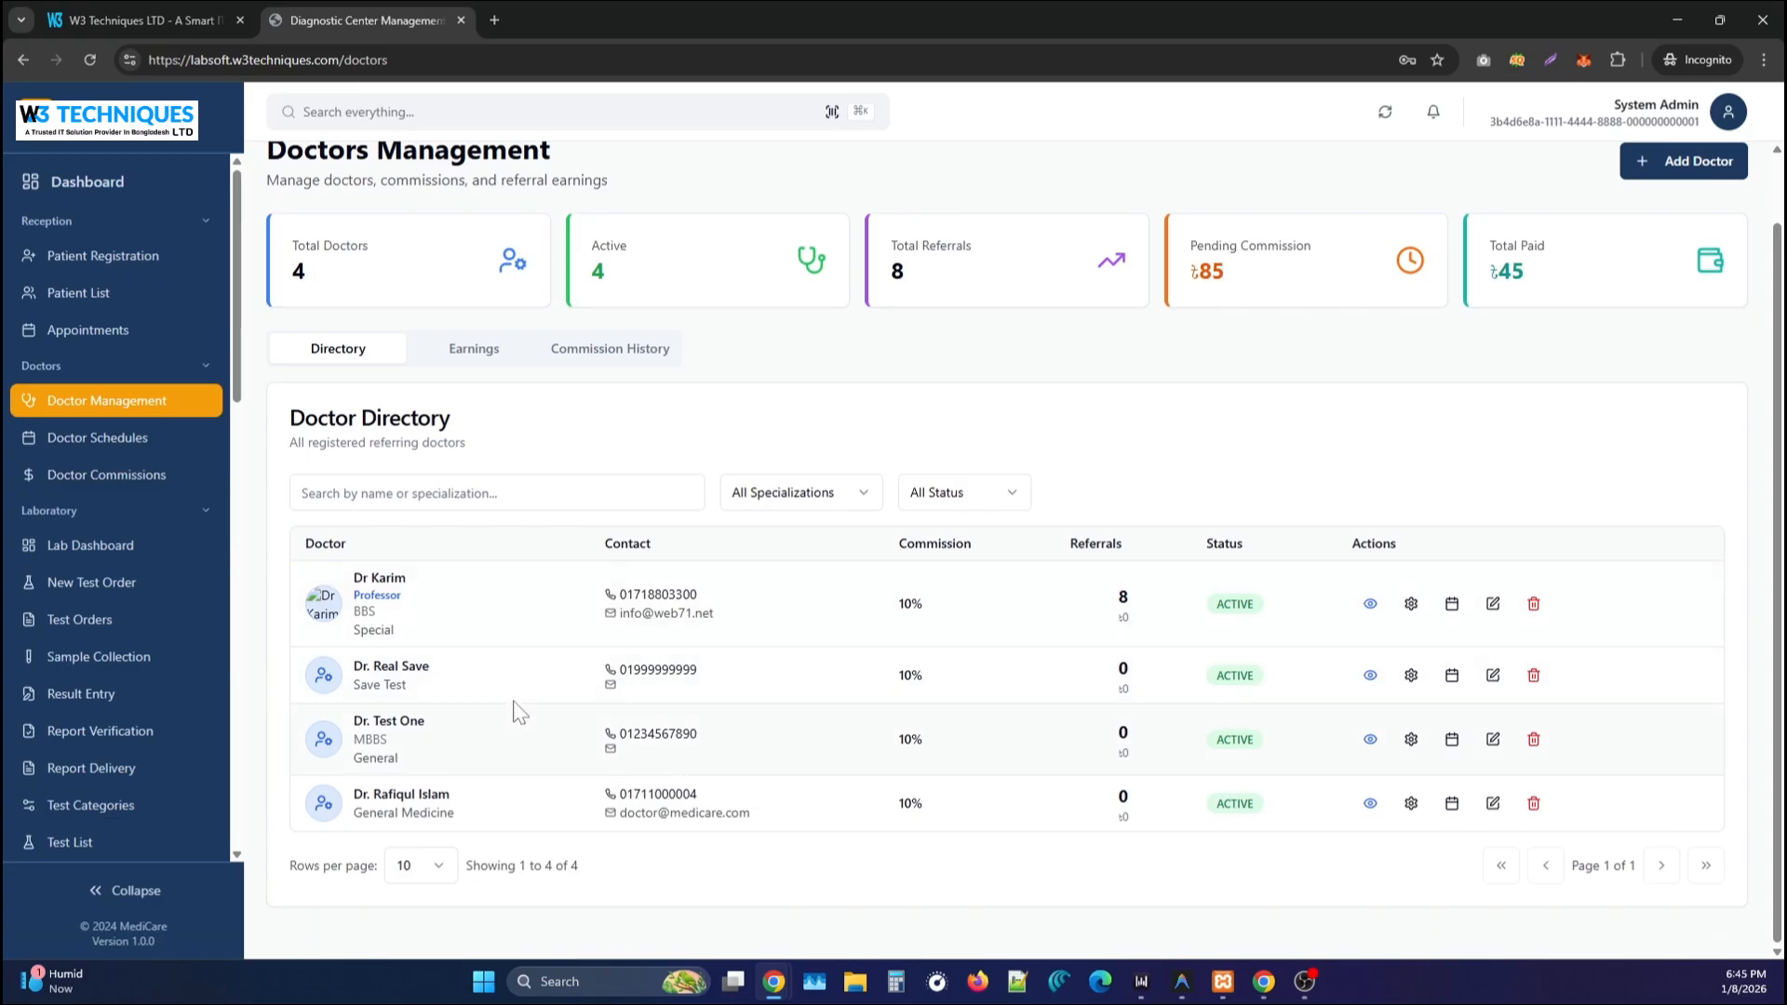
{"action": "scroll", "coordinate": [709, 672], "scroll_direction": "up", "scroll_amount": 1}
{"action": "left_click", "coordinate": [456, 424]}
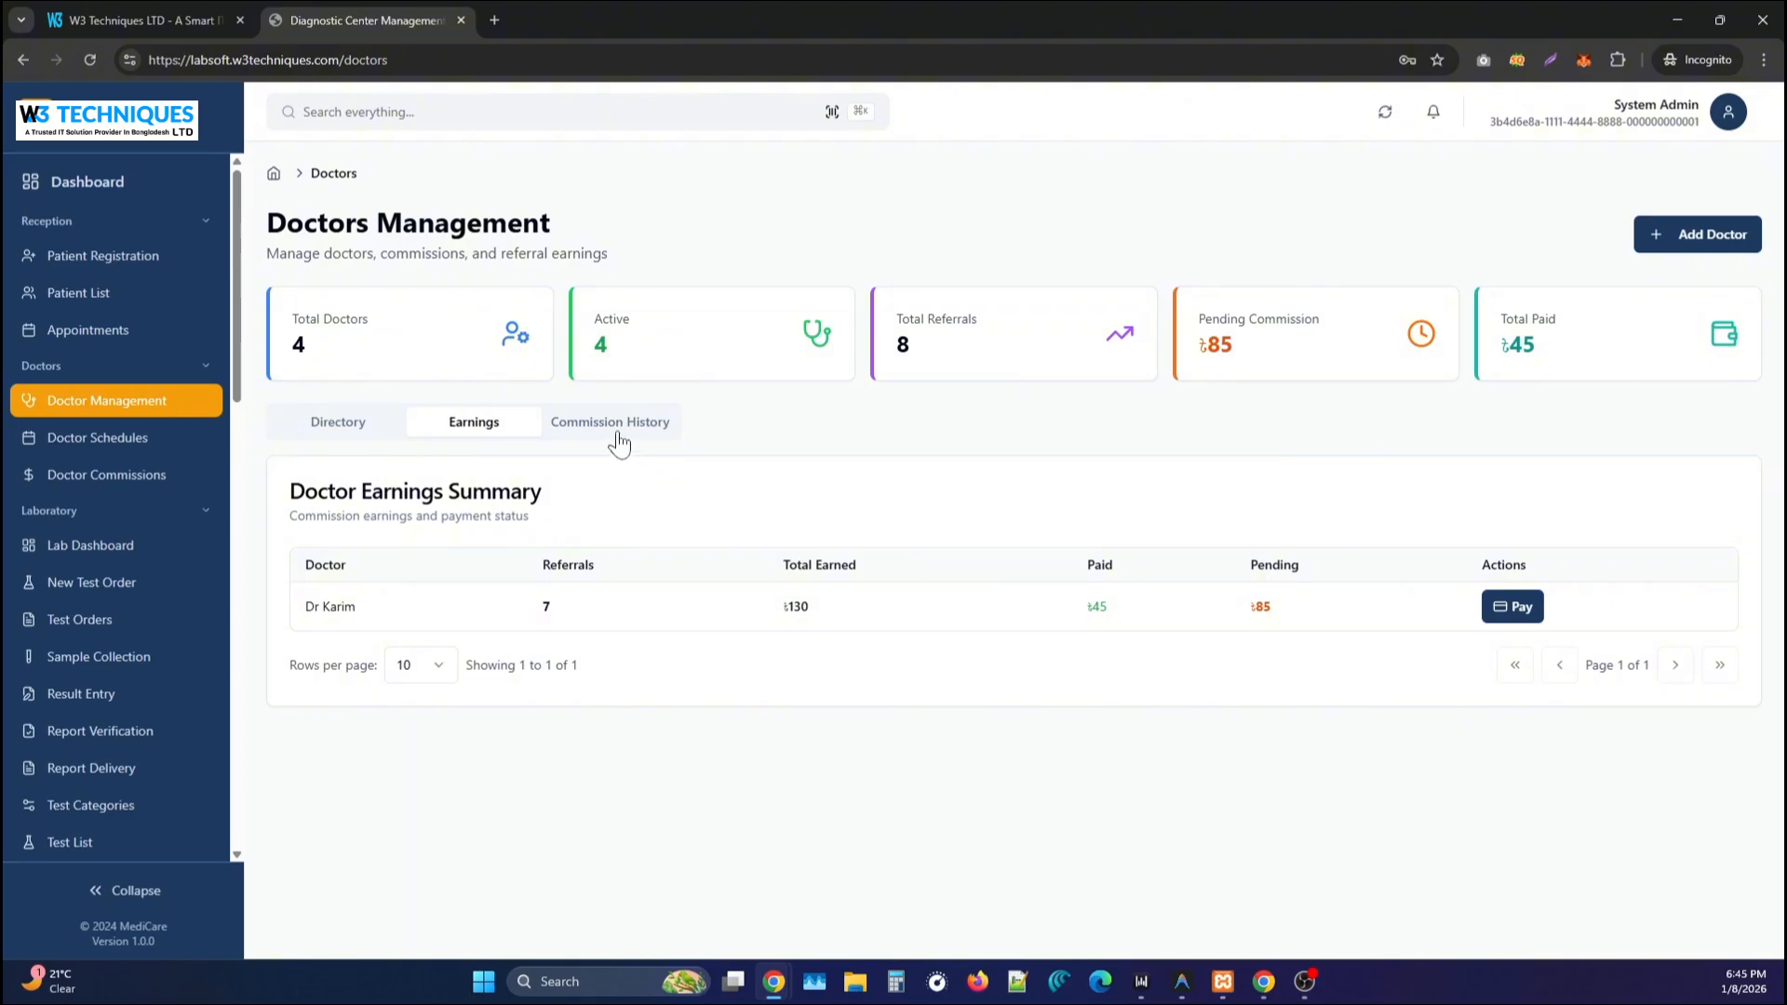
{"action": "left_click", "coordinate": [613, 430]}
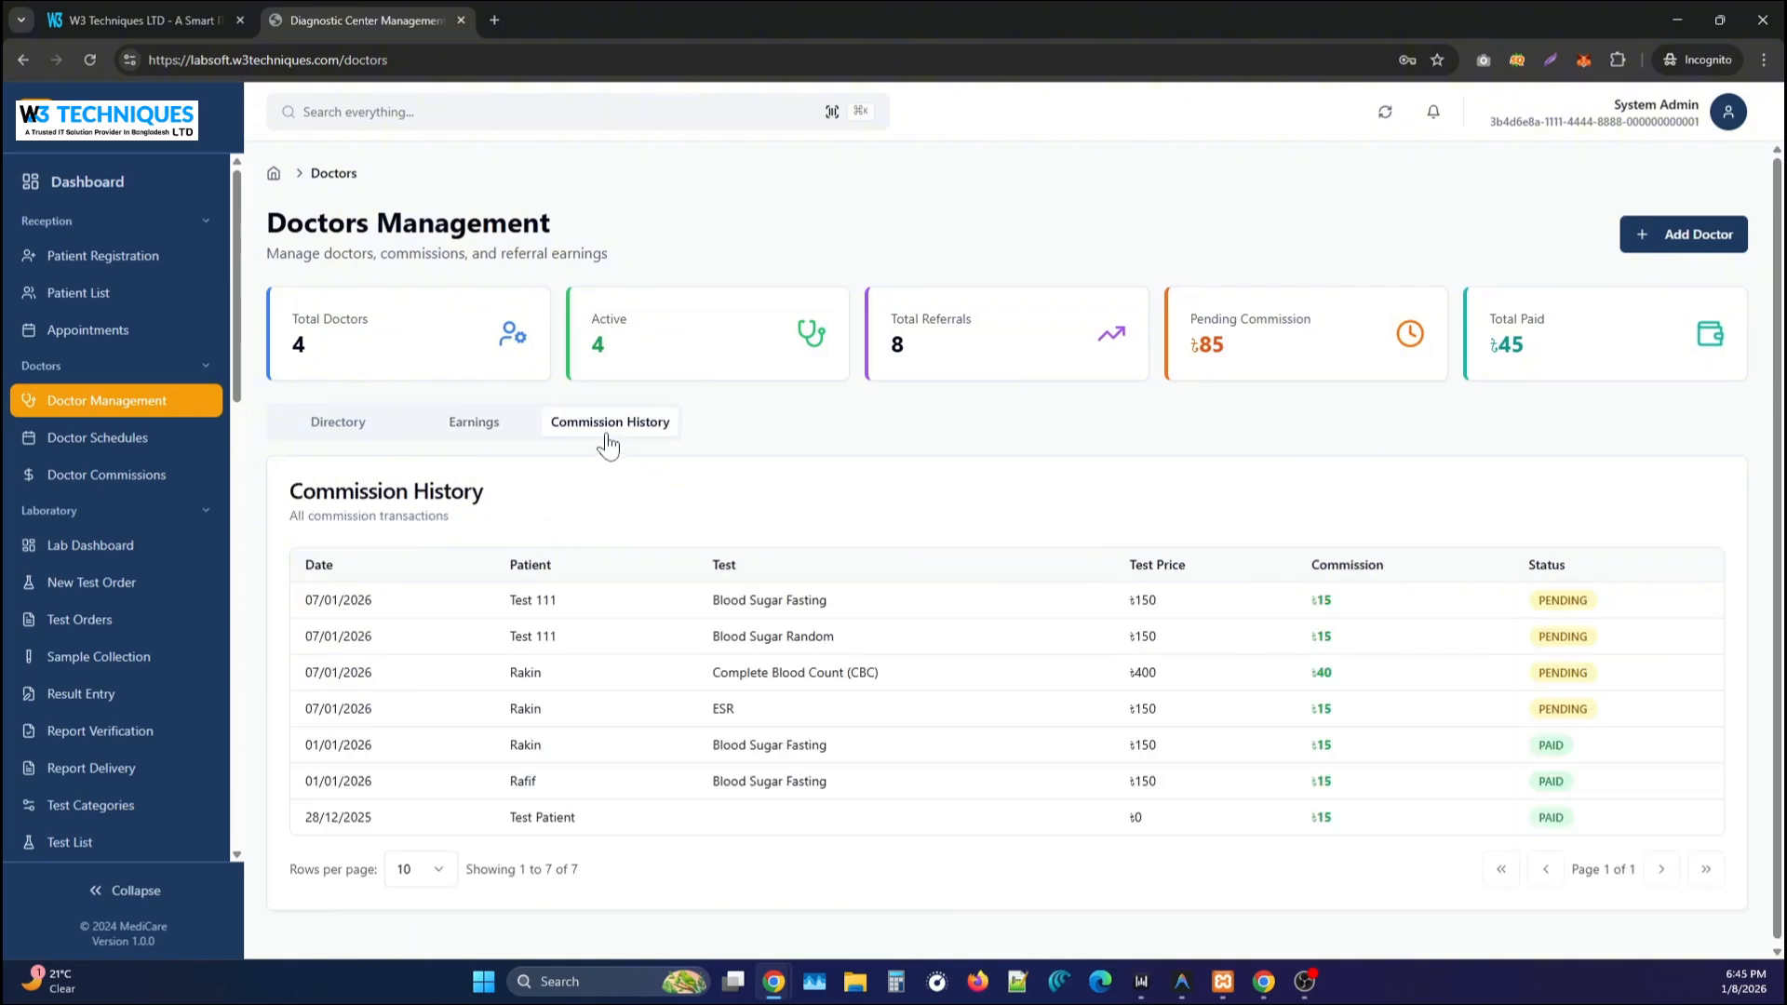
{"action": "left_click", "coordinate": [468, 423]}
{"action": "left_click", "coordinate": [385, 427]}
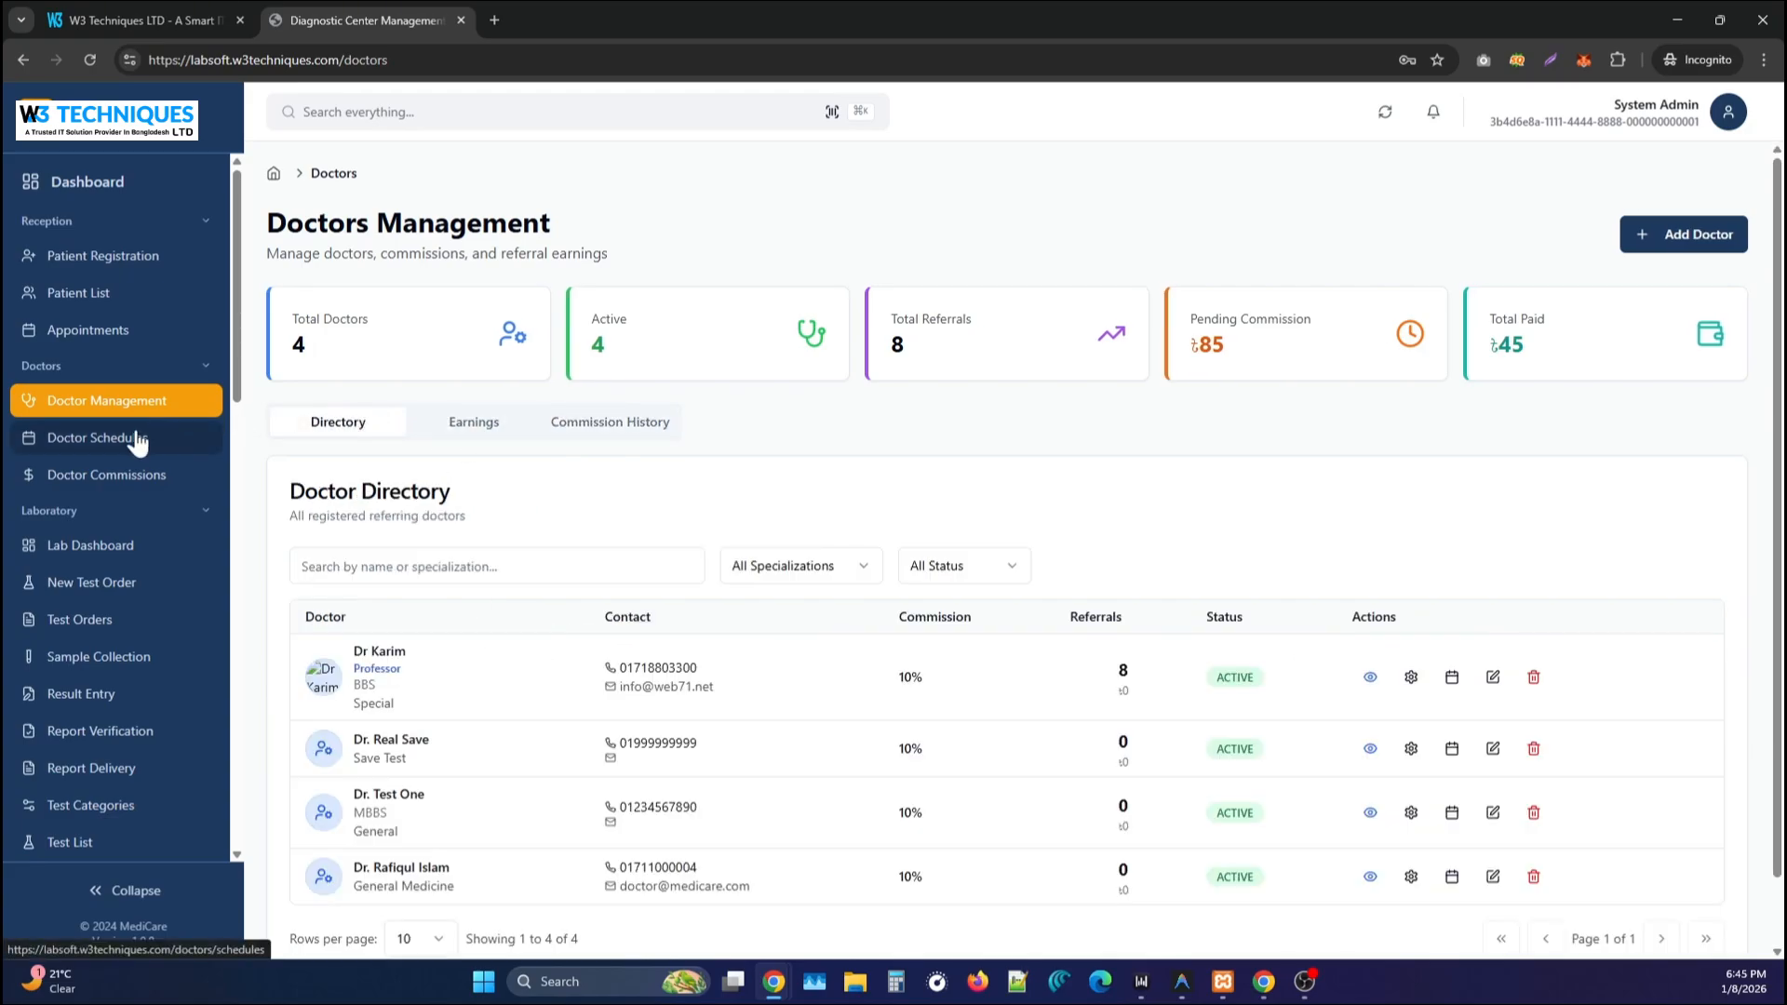
Look through the whole Add New Doctor form, including fees, schedule, portal access, commission and payment details, and cancel it.
{"action": "left_click", "coordinate": [1640, 244]}
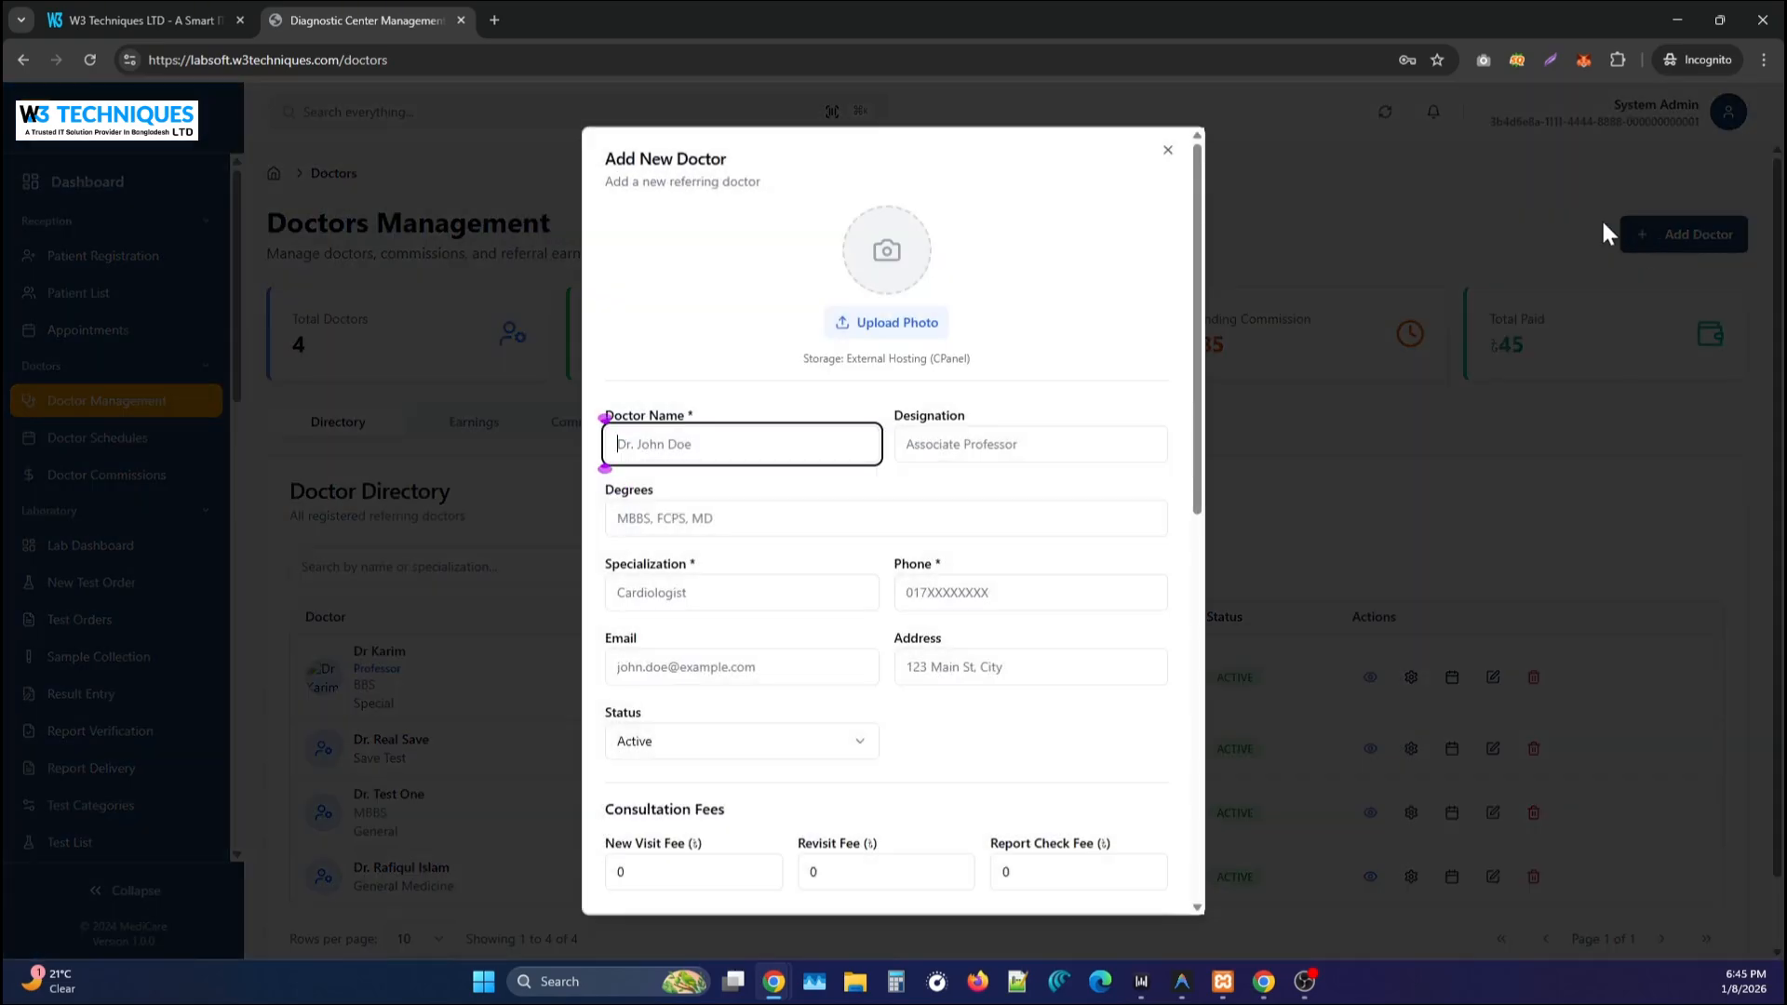
{"action": "scroll", "coordinate": [1611, 235], "scroll_direction": "down", "scroll_amount": 4}
{"action": "scroll", "coordinate": [958, 599], "scroll_direction": "up", "scroll_amount": 4}
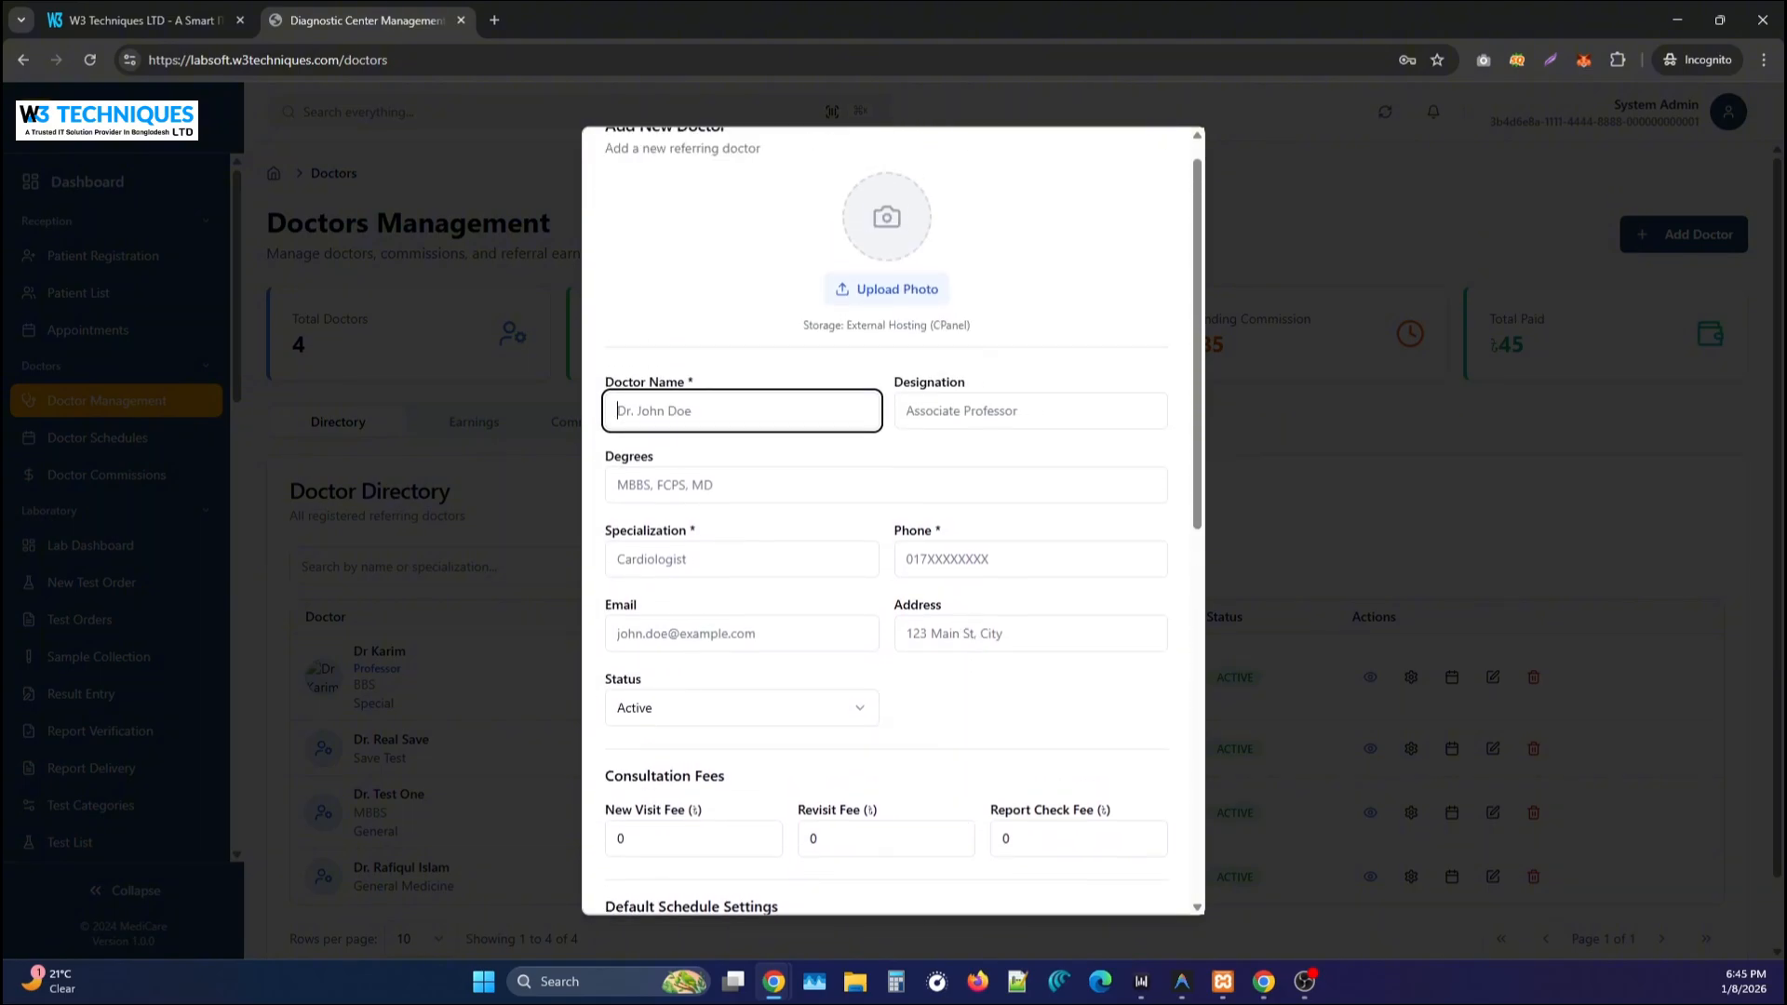
{"action": "scroll", "coordinate": [835, 543], "scroll_direction": "down", "scroll_amount": 3}
{"action": "scroll", "coordinate": [835, 543], "scroll_direction": "up", "scroll_amount": 2}
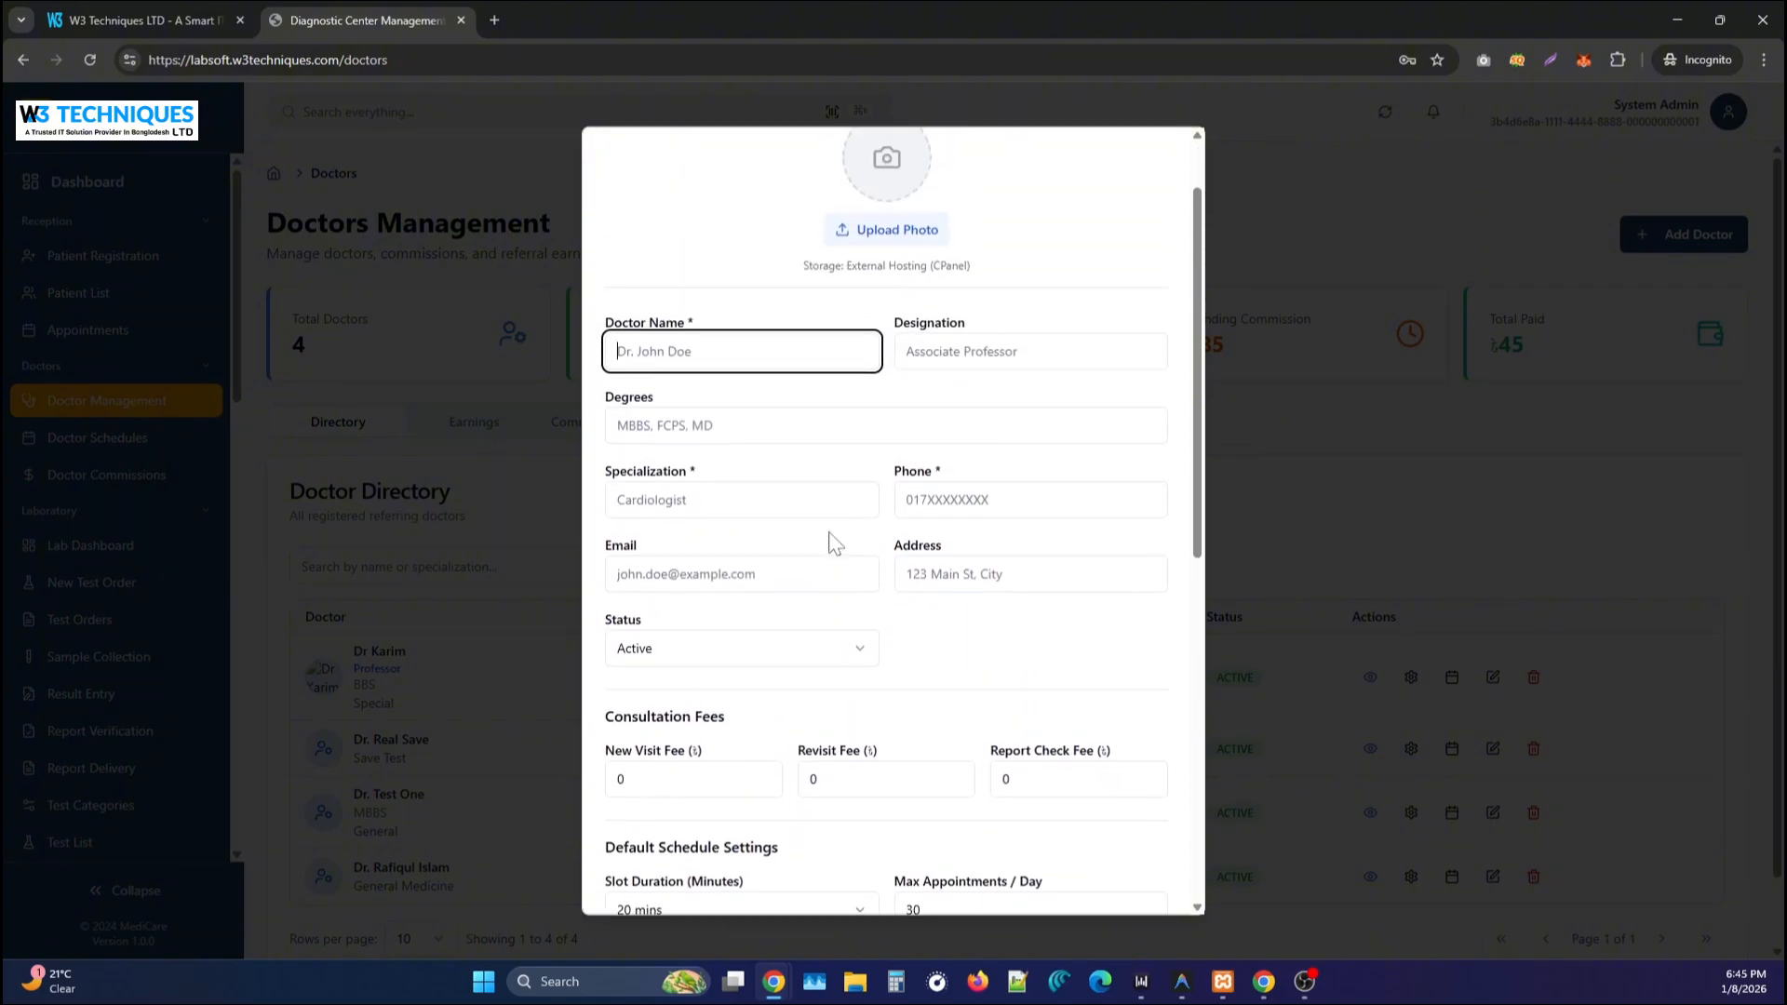
{"action": "scroll", "coordinate": [831, 543], "scroll_direction": "down", "scroll_amount": 2}
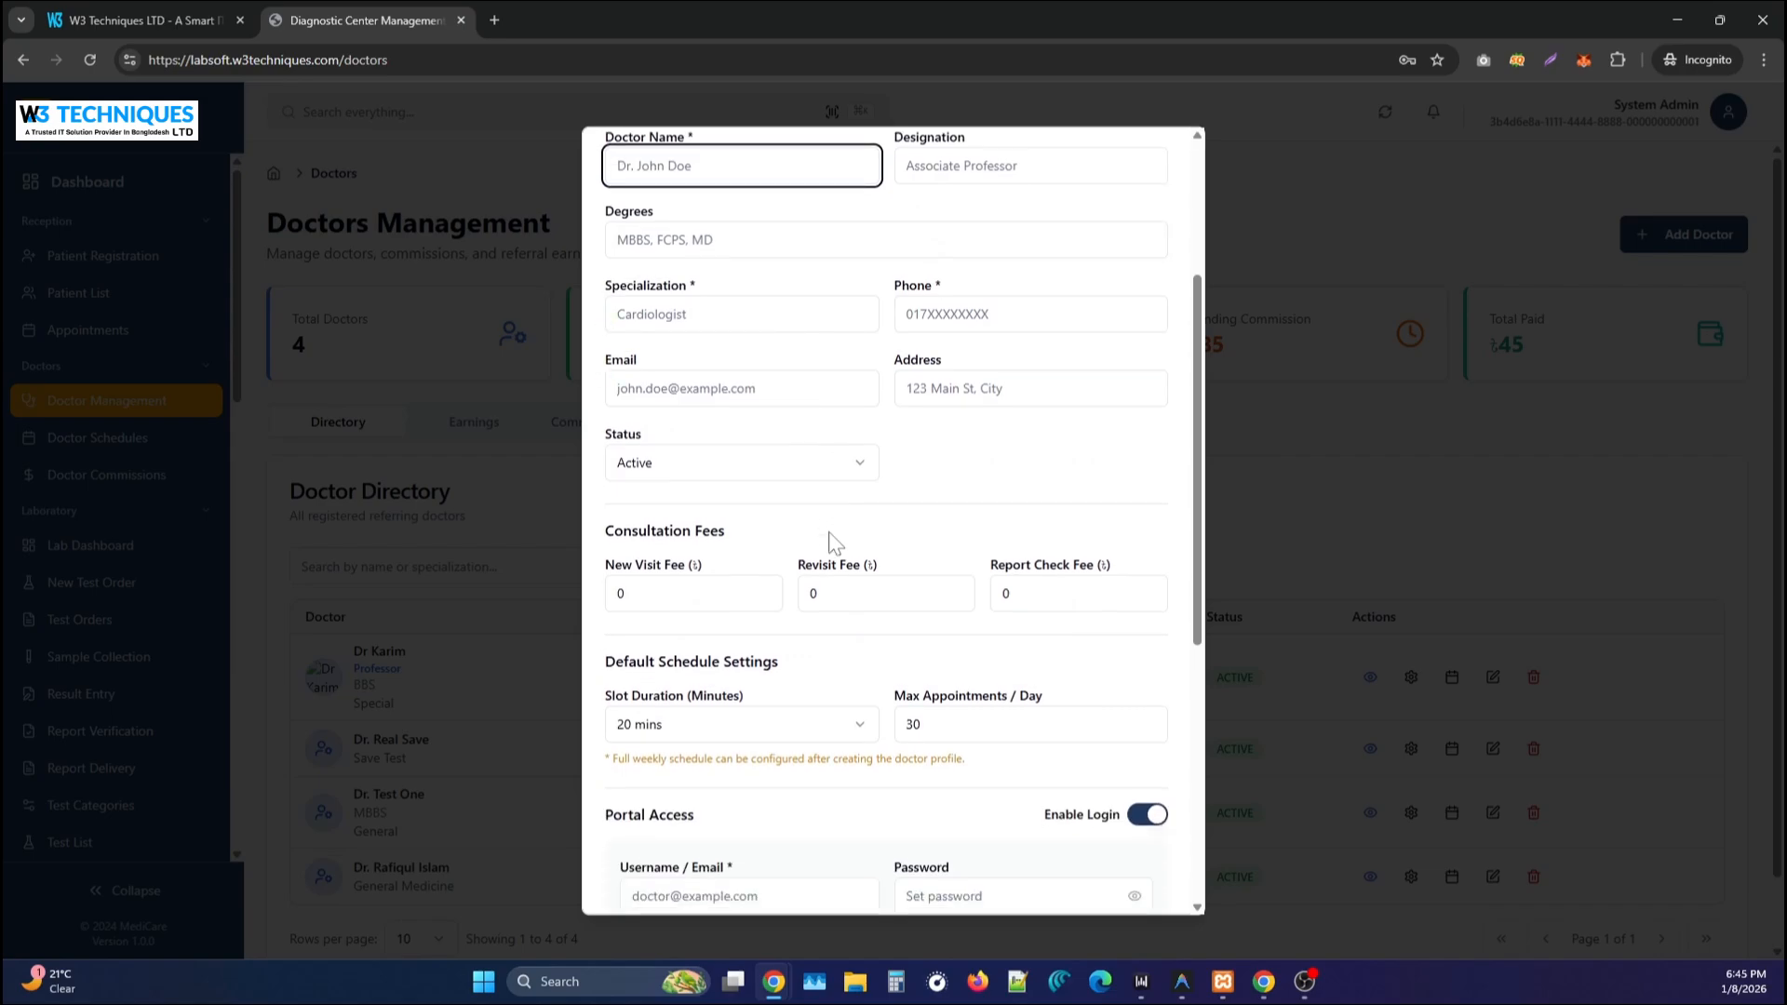
{"action": "scroll", "coordinate": [831, 542], "scroll_direction": "up", "scroll_amount": 2}
{"action": "scroll", "coordinate": [900, 607], "scroll_direction": "down", "scroll_amount": 5}
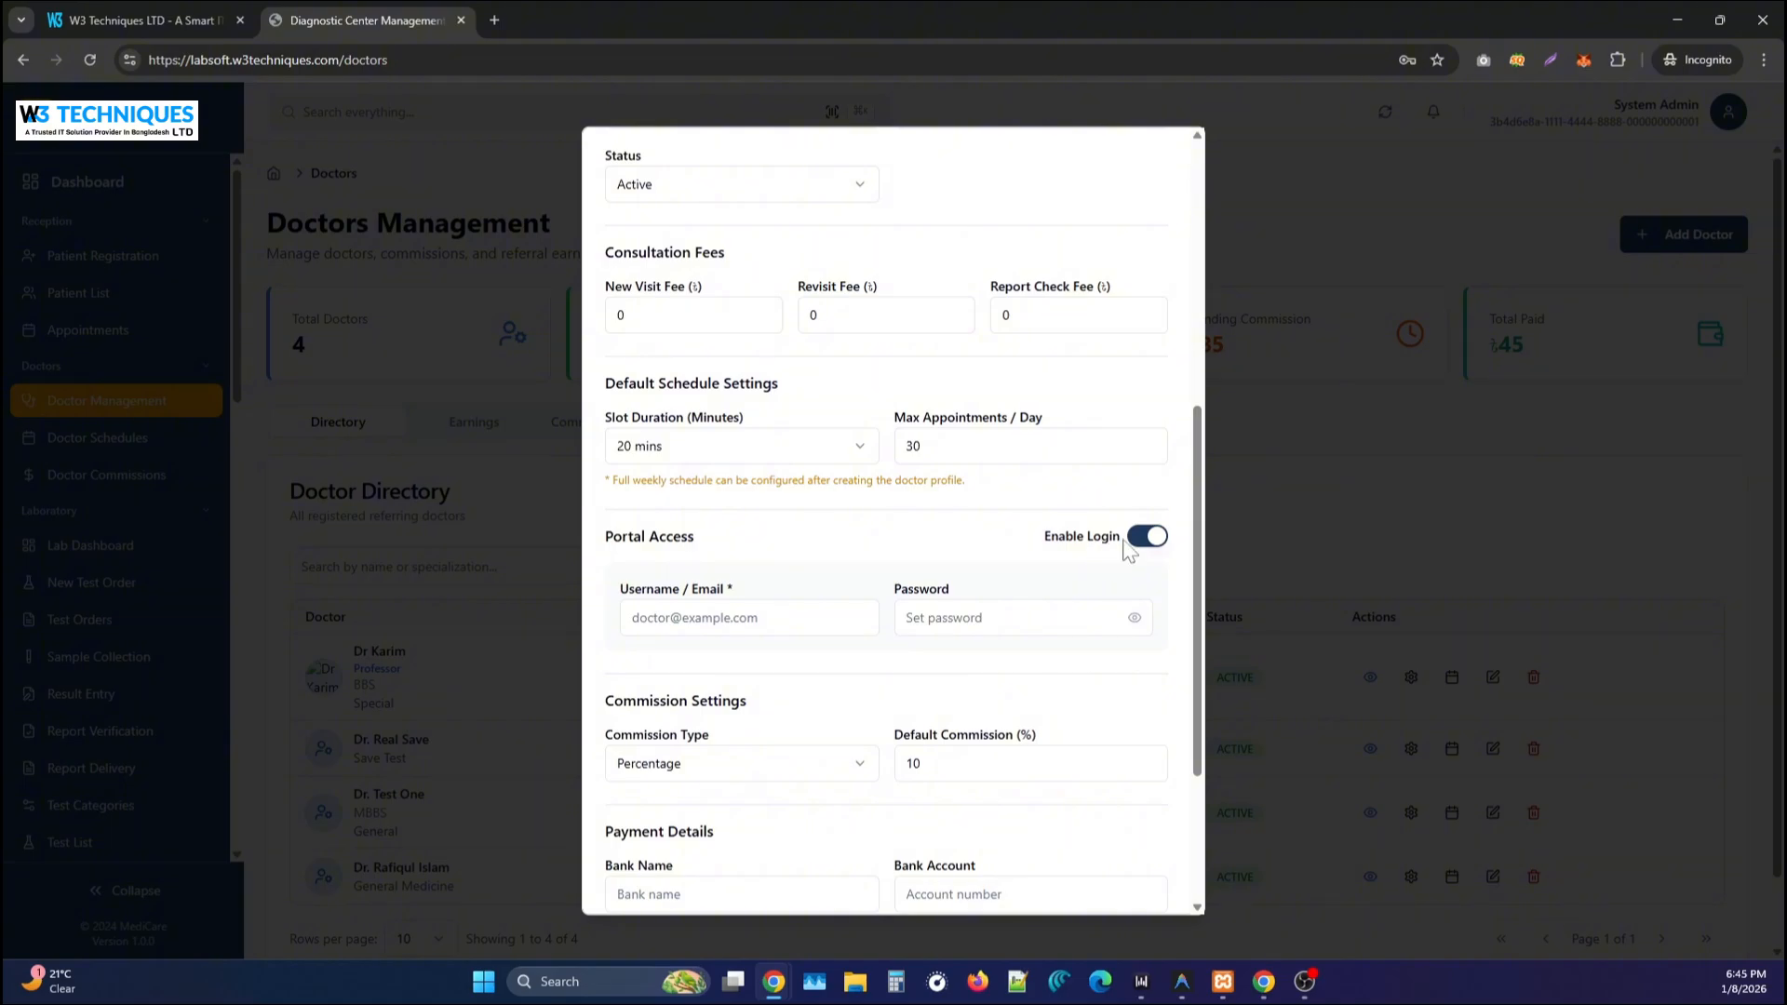
{"action": "scroll", "coordinate": [1045, 575], "scroll_direction": "down", "scroll_amount": 3}
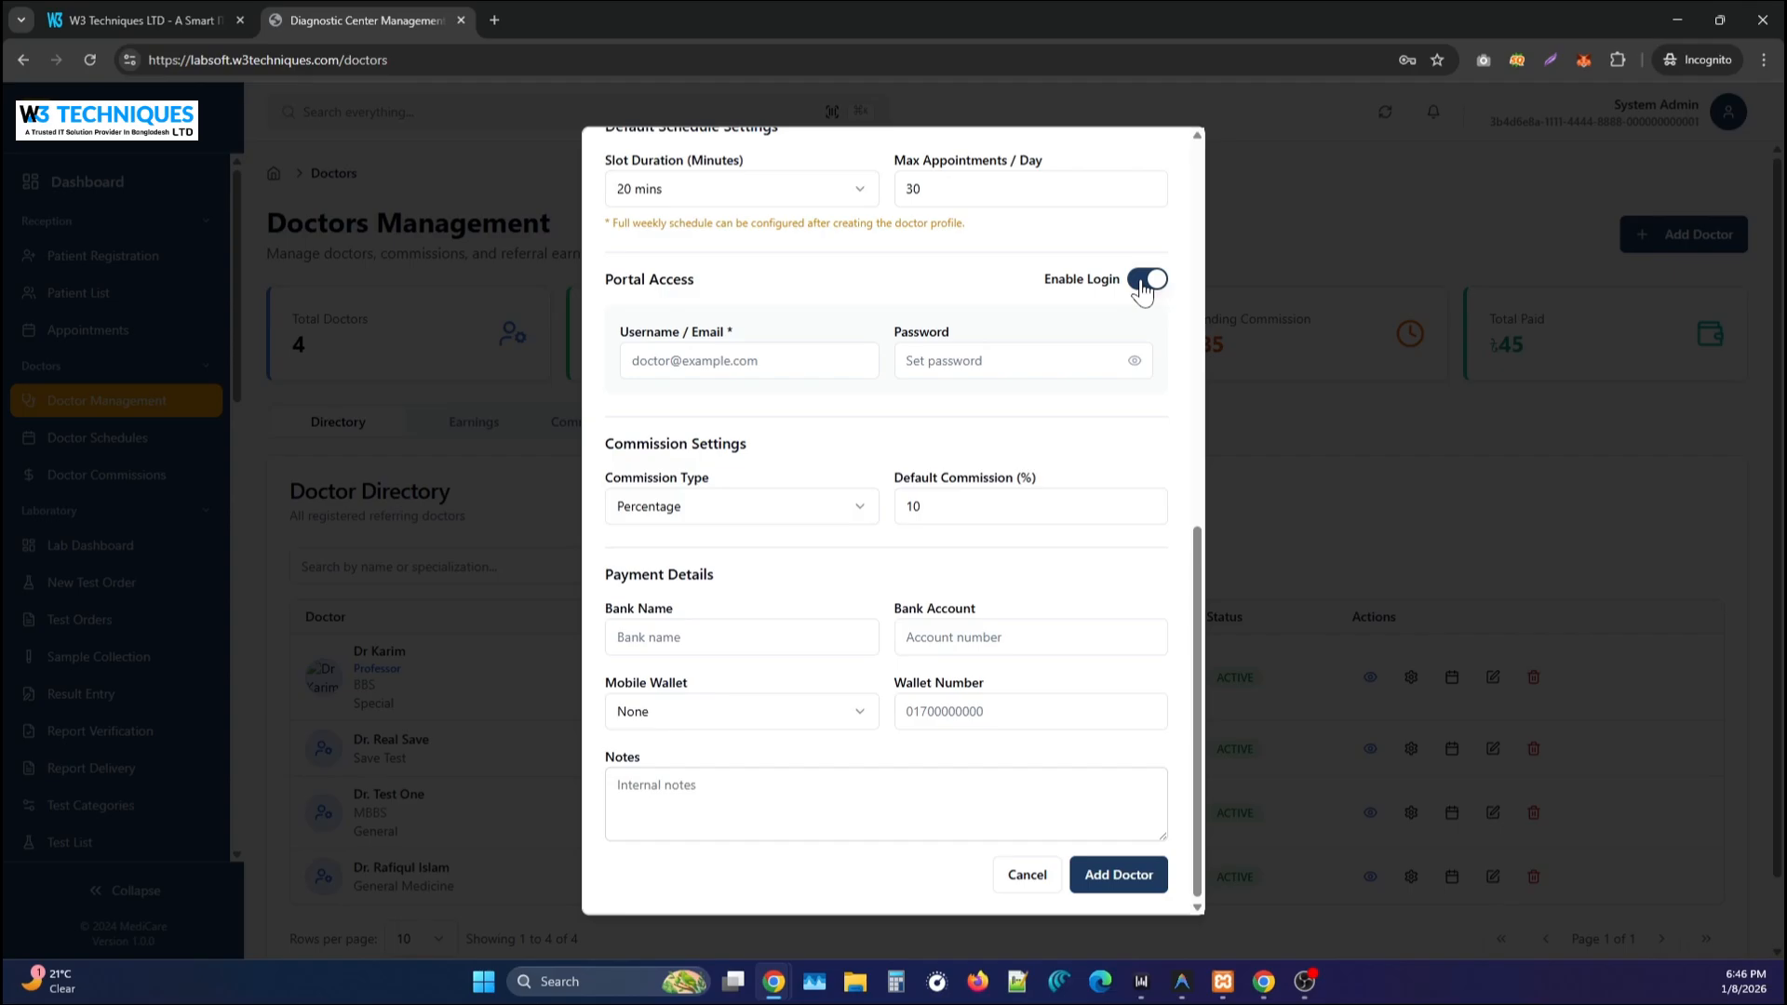
{"action": "left_click", "coordinate": [1027, 879]}
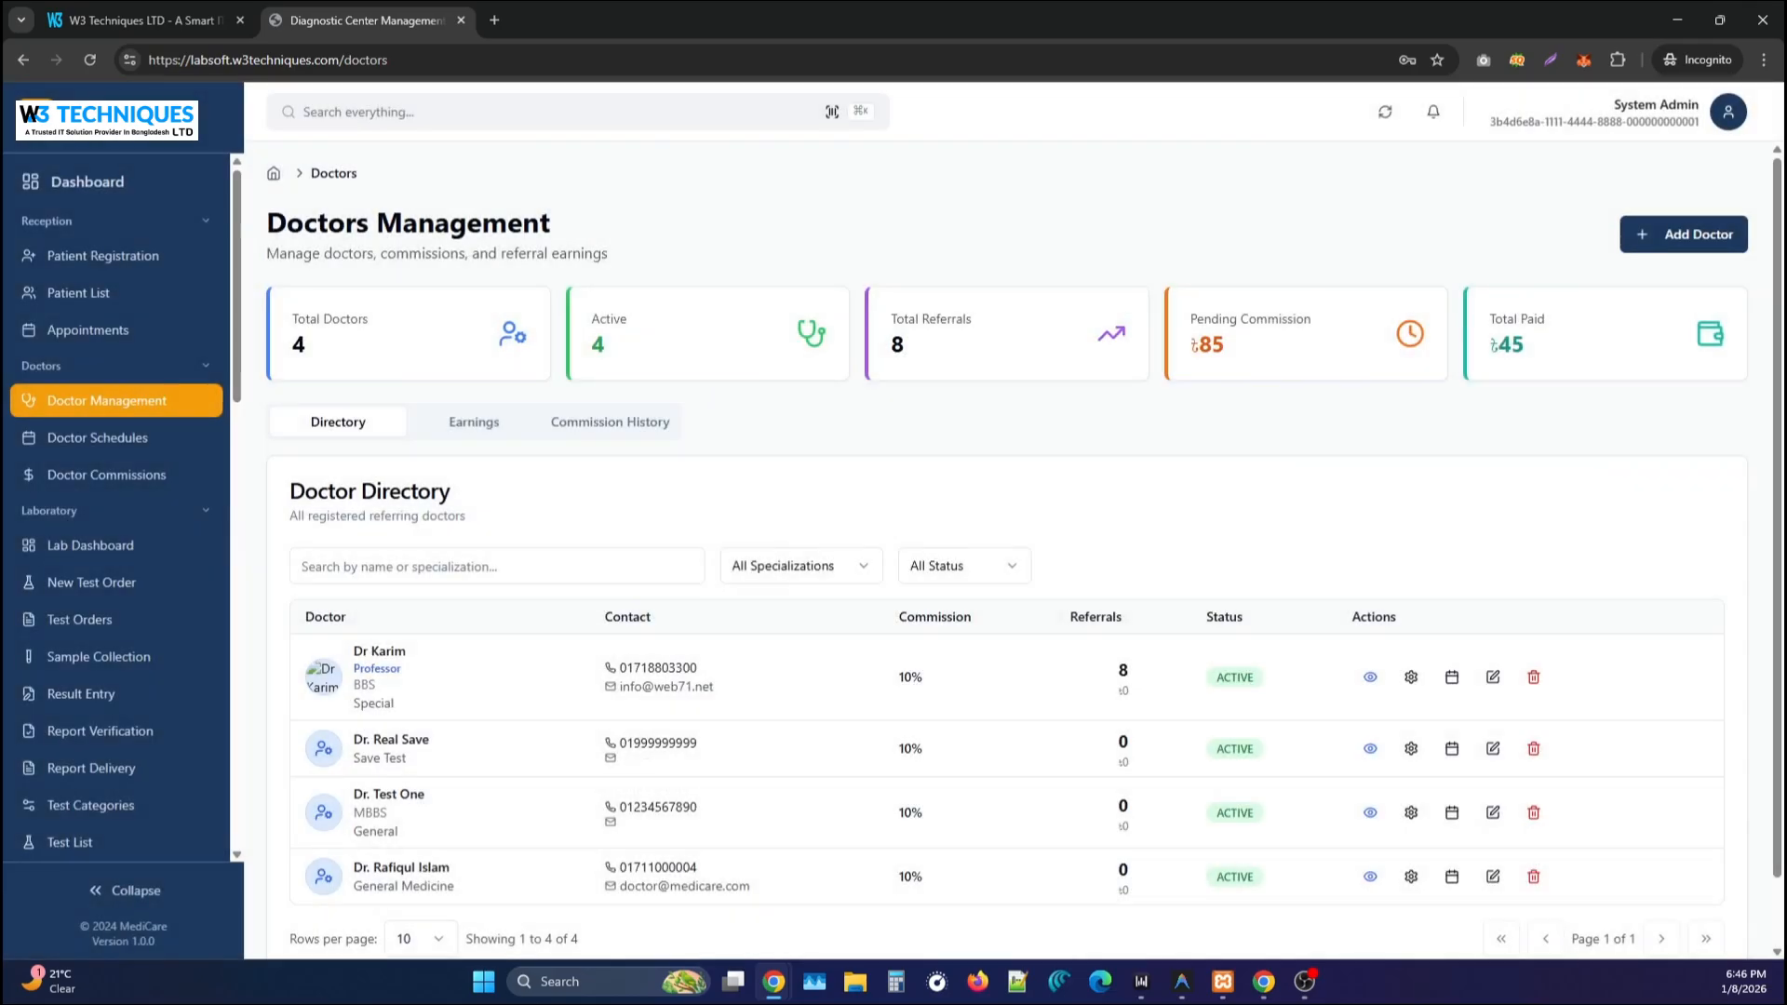
Open Doctor Schedules, view the schedule configuration of the doctor with seven working days, and close it.
{"action": "left_click", "coordinate": [119, 451]}
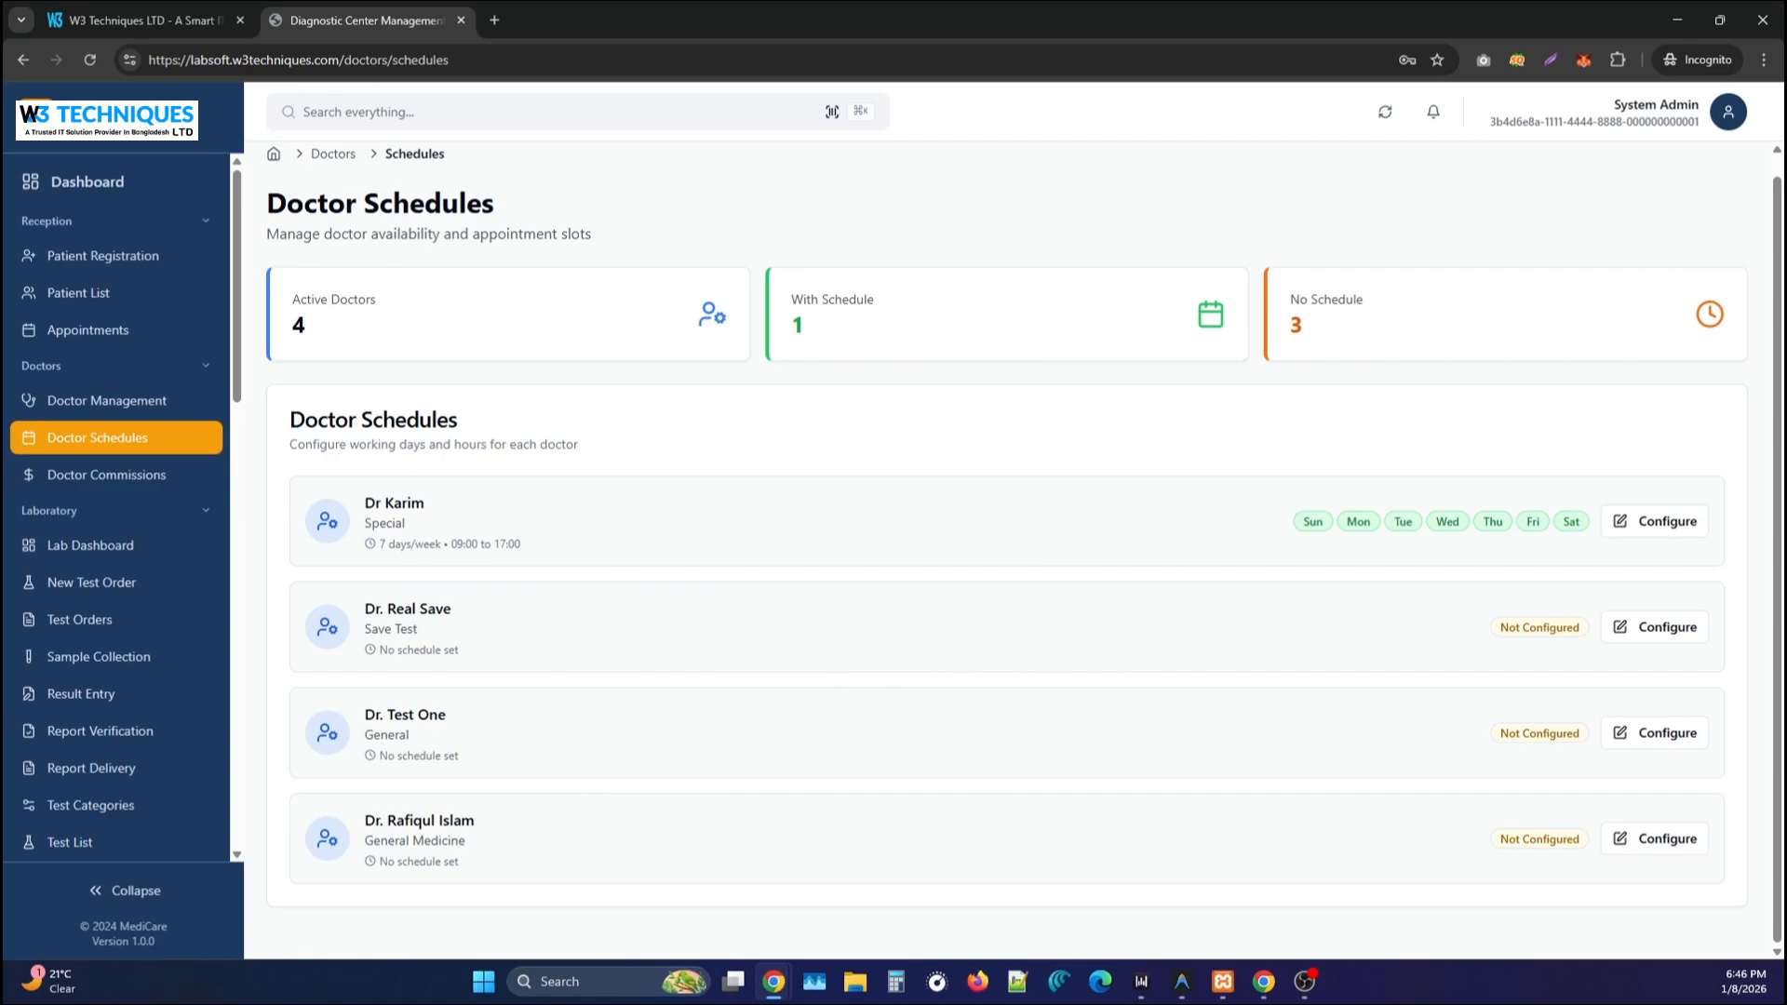
{"action": "key", "text": "alt+Tab"}
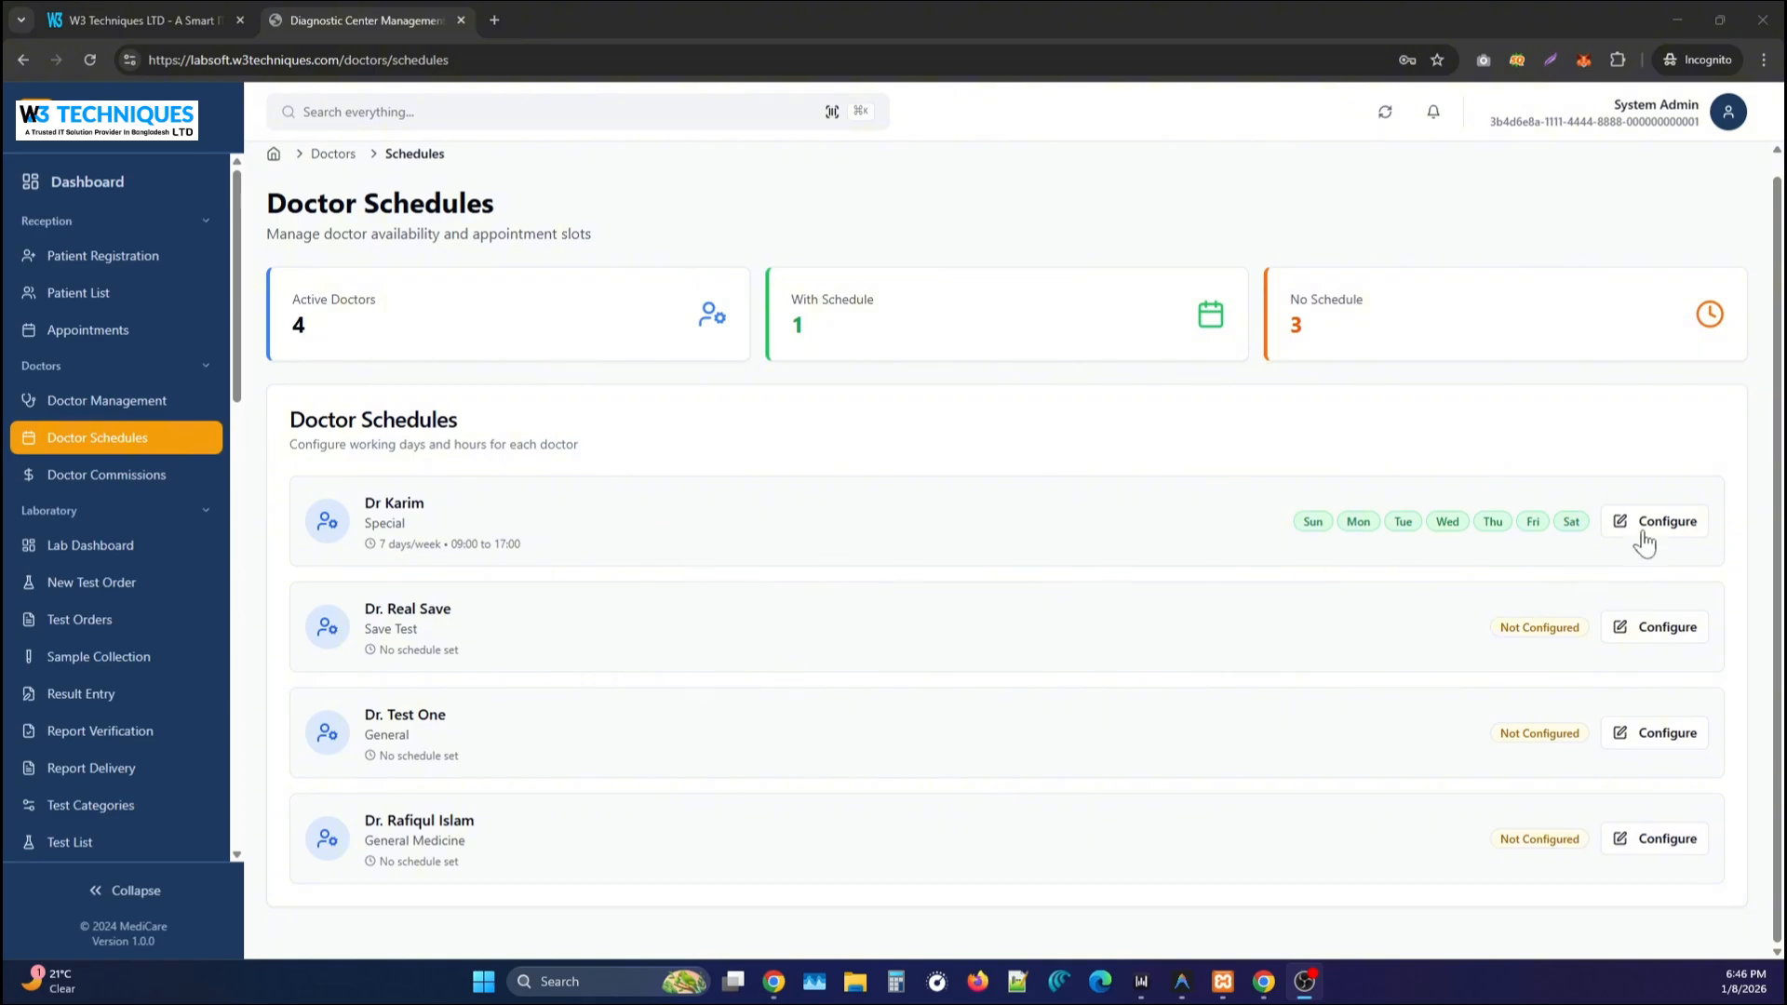
{"action": "left_click", "coordinate": [1640, 529]}
{"action": "left_click", "coordinate": [924, 722]}
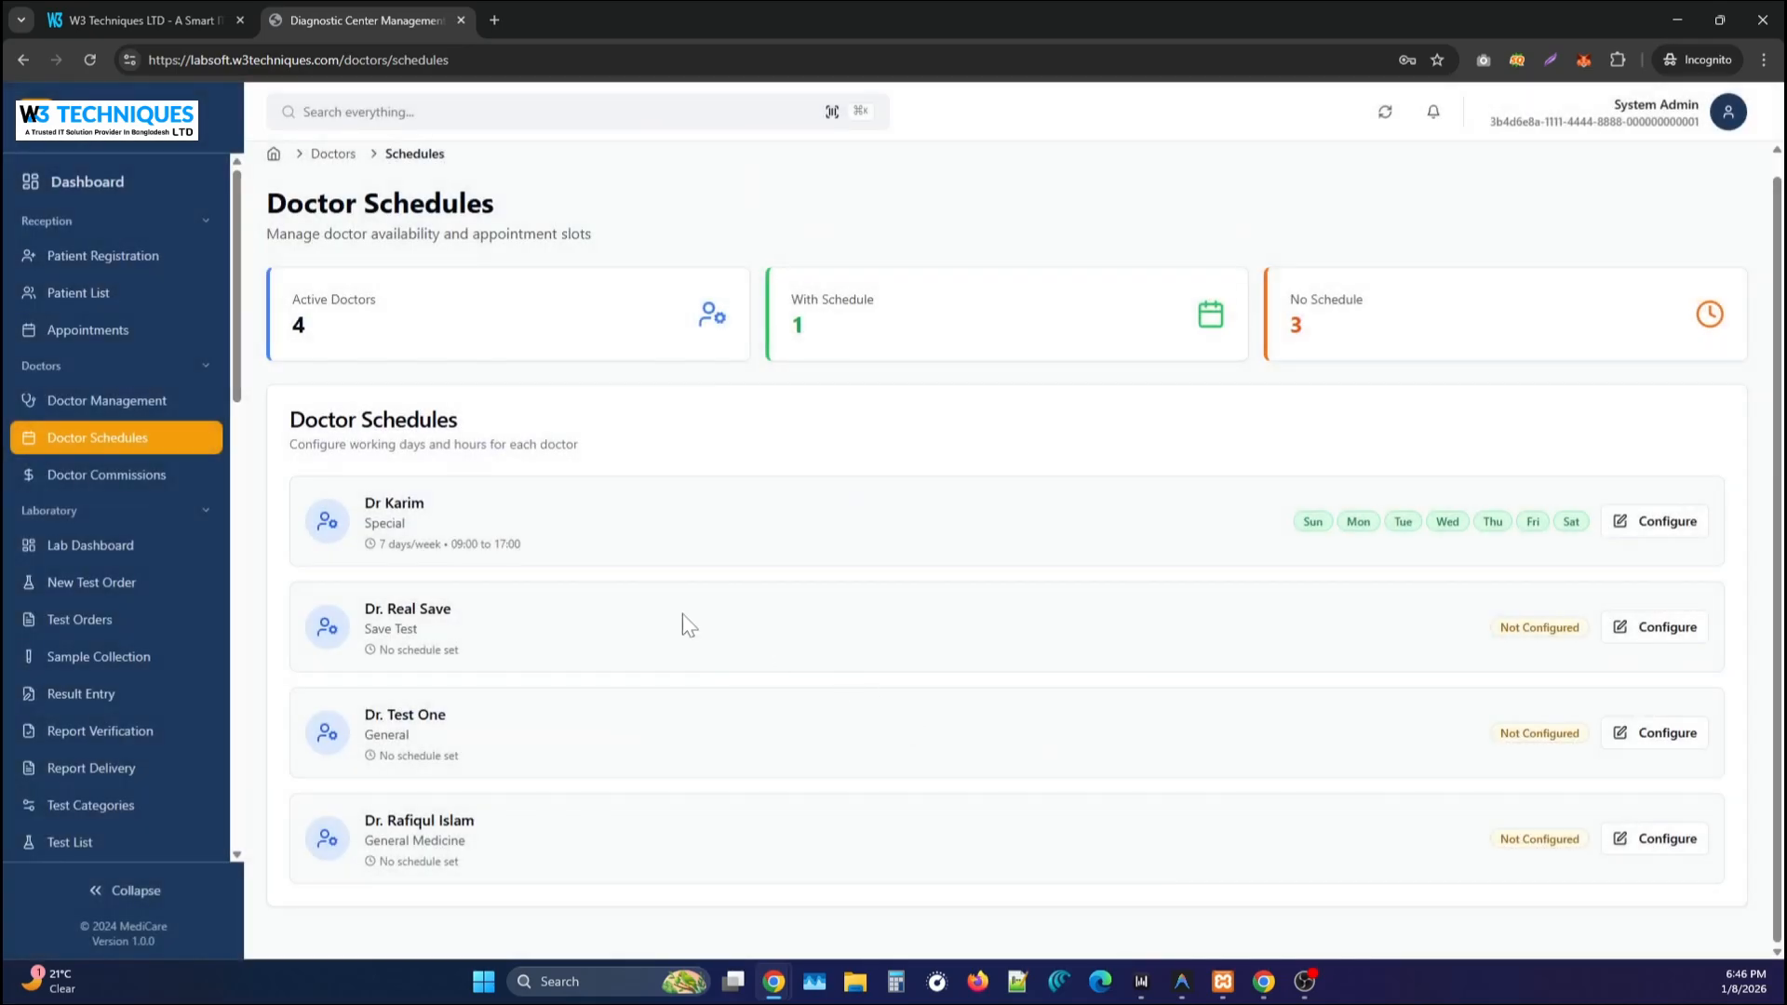
Return to Doctor Management, view the commission rules of the doctor designated Professor, and close them.
{"action": "left_click", "coordinate": [124, 415]}
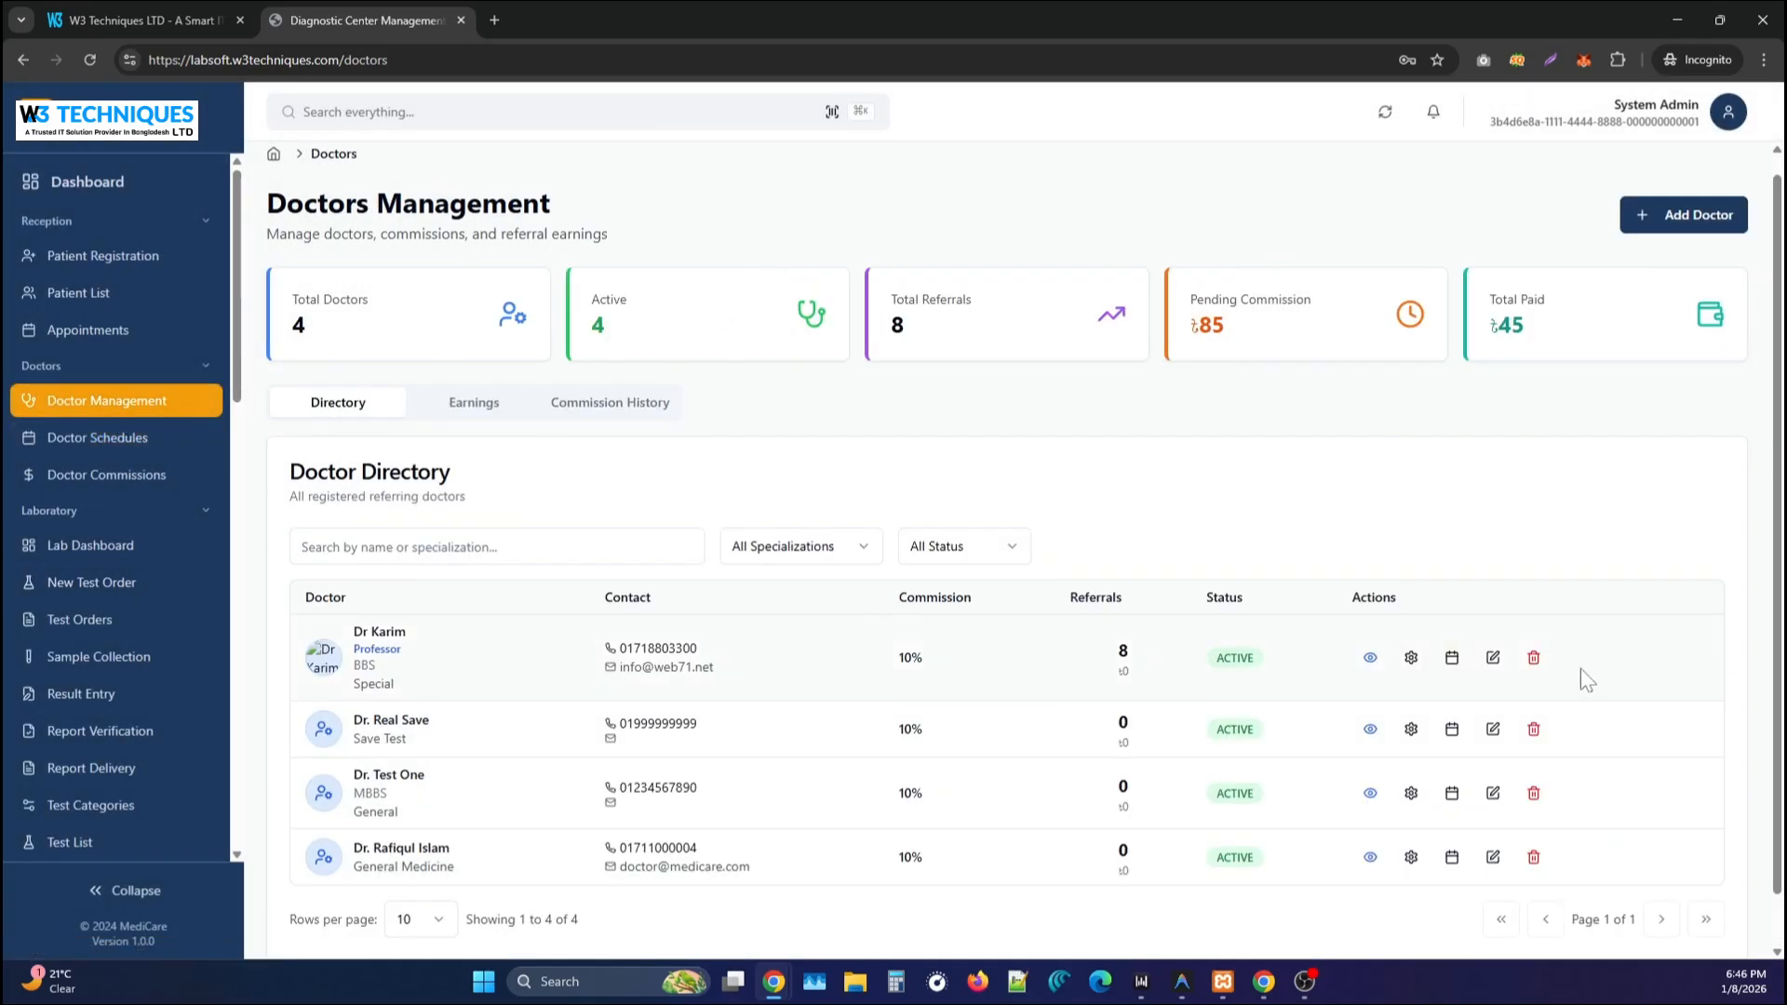
{"action": "left_click", "coordinate": [1413, 661]}
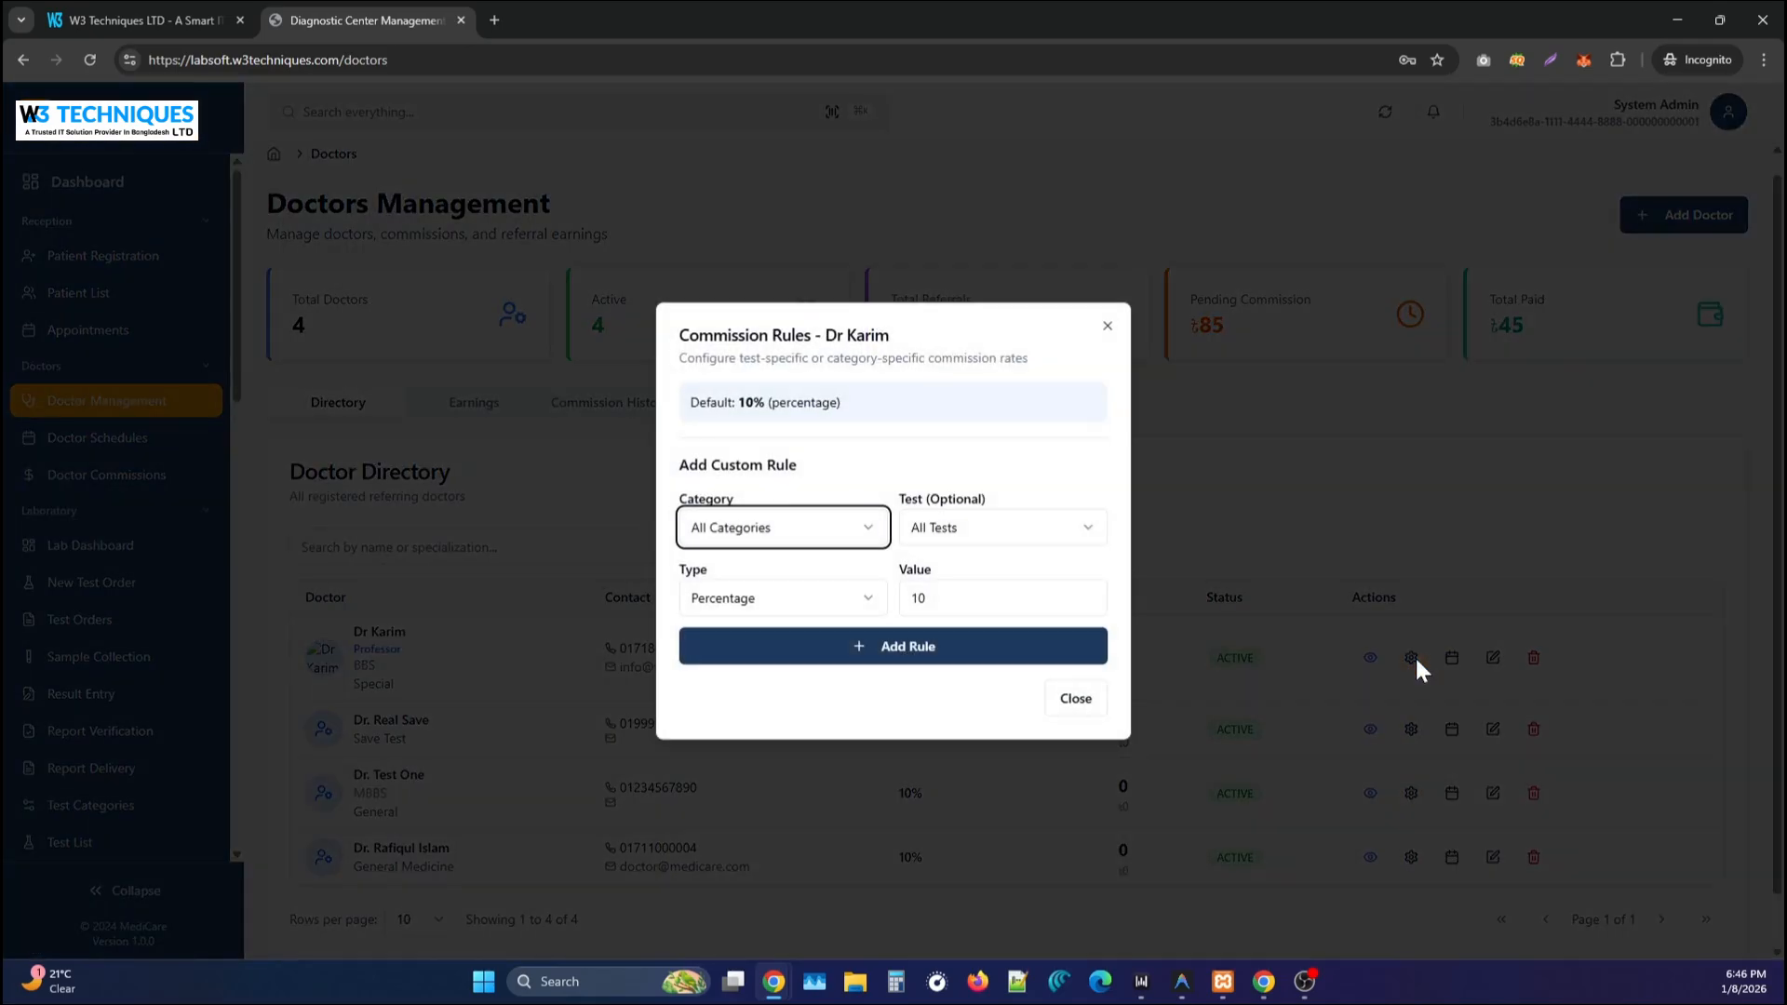
{"action": "left_click", "coordinate": [1108, 327]}
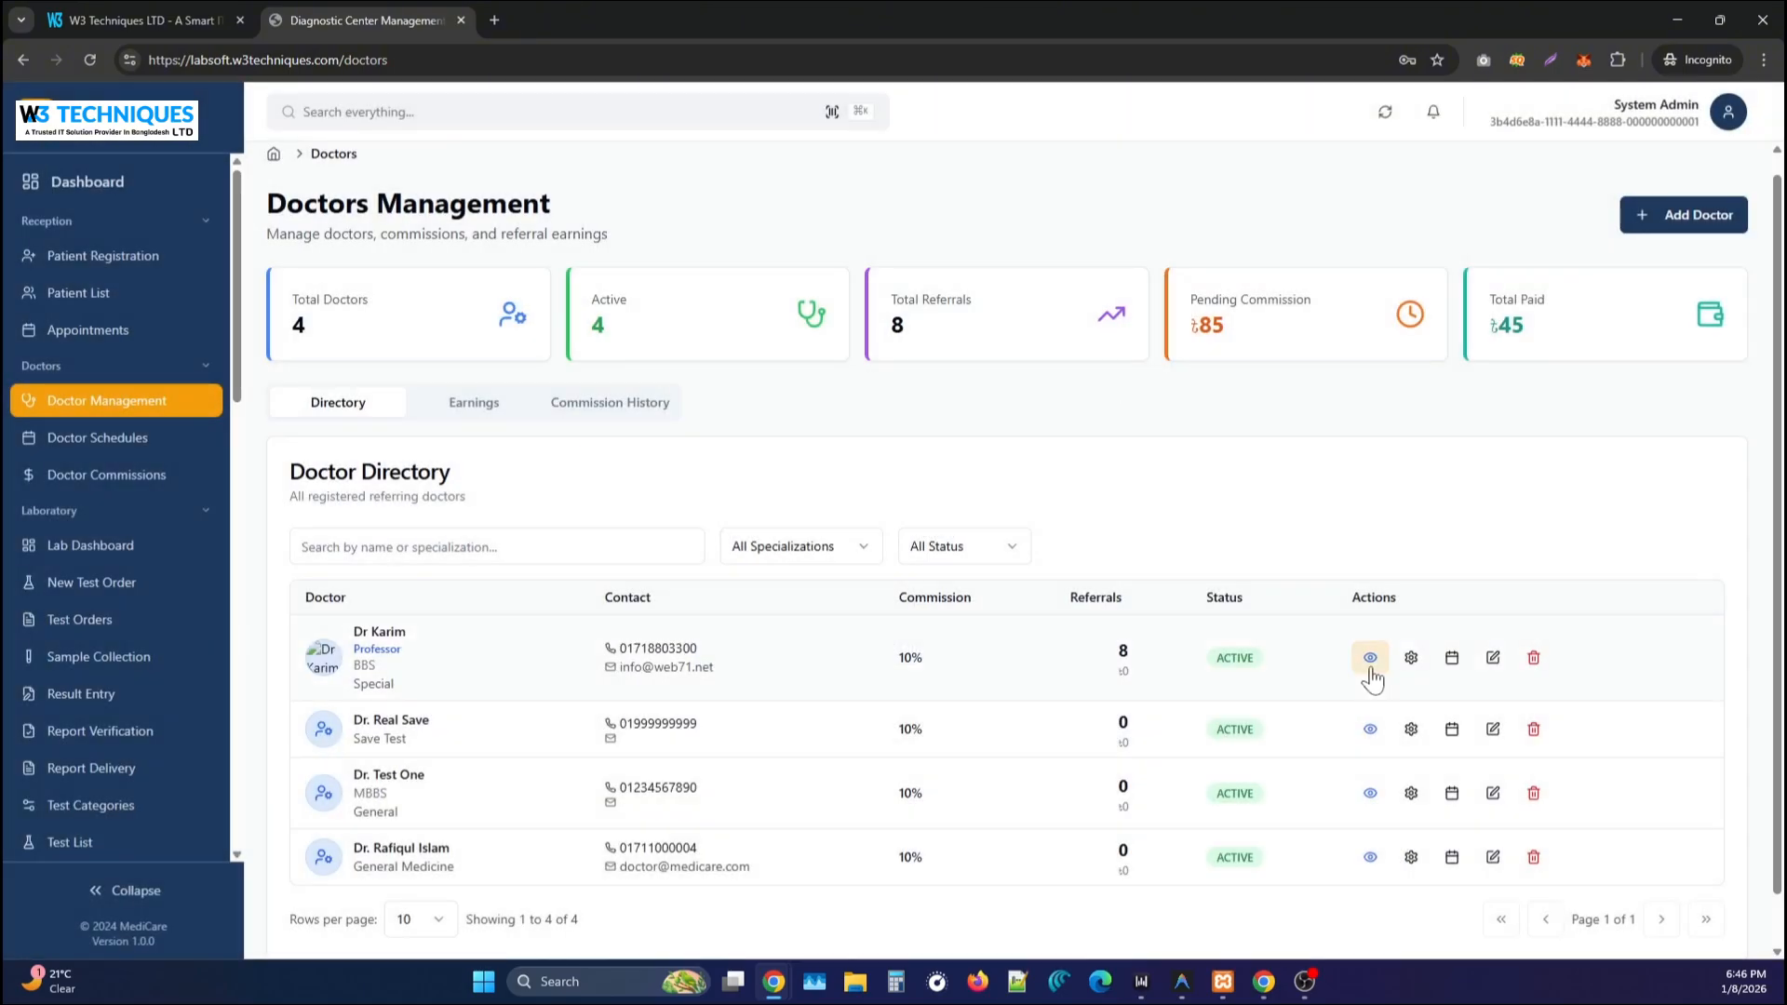
{"action": "left_click", "coordinate": [1413, 659]}
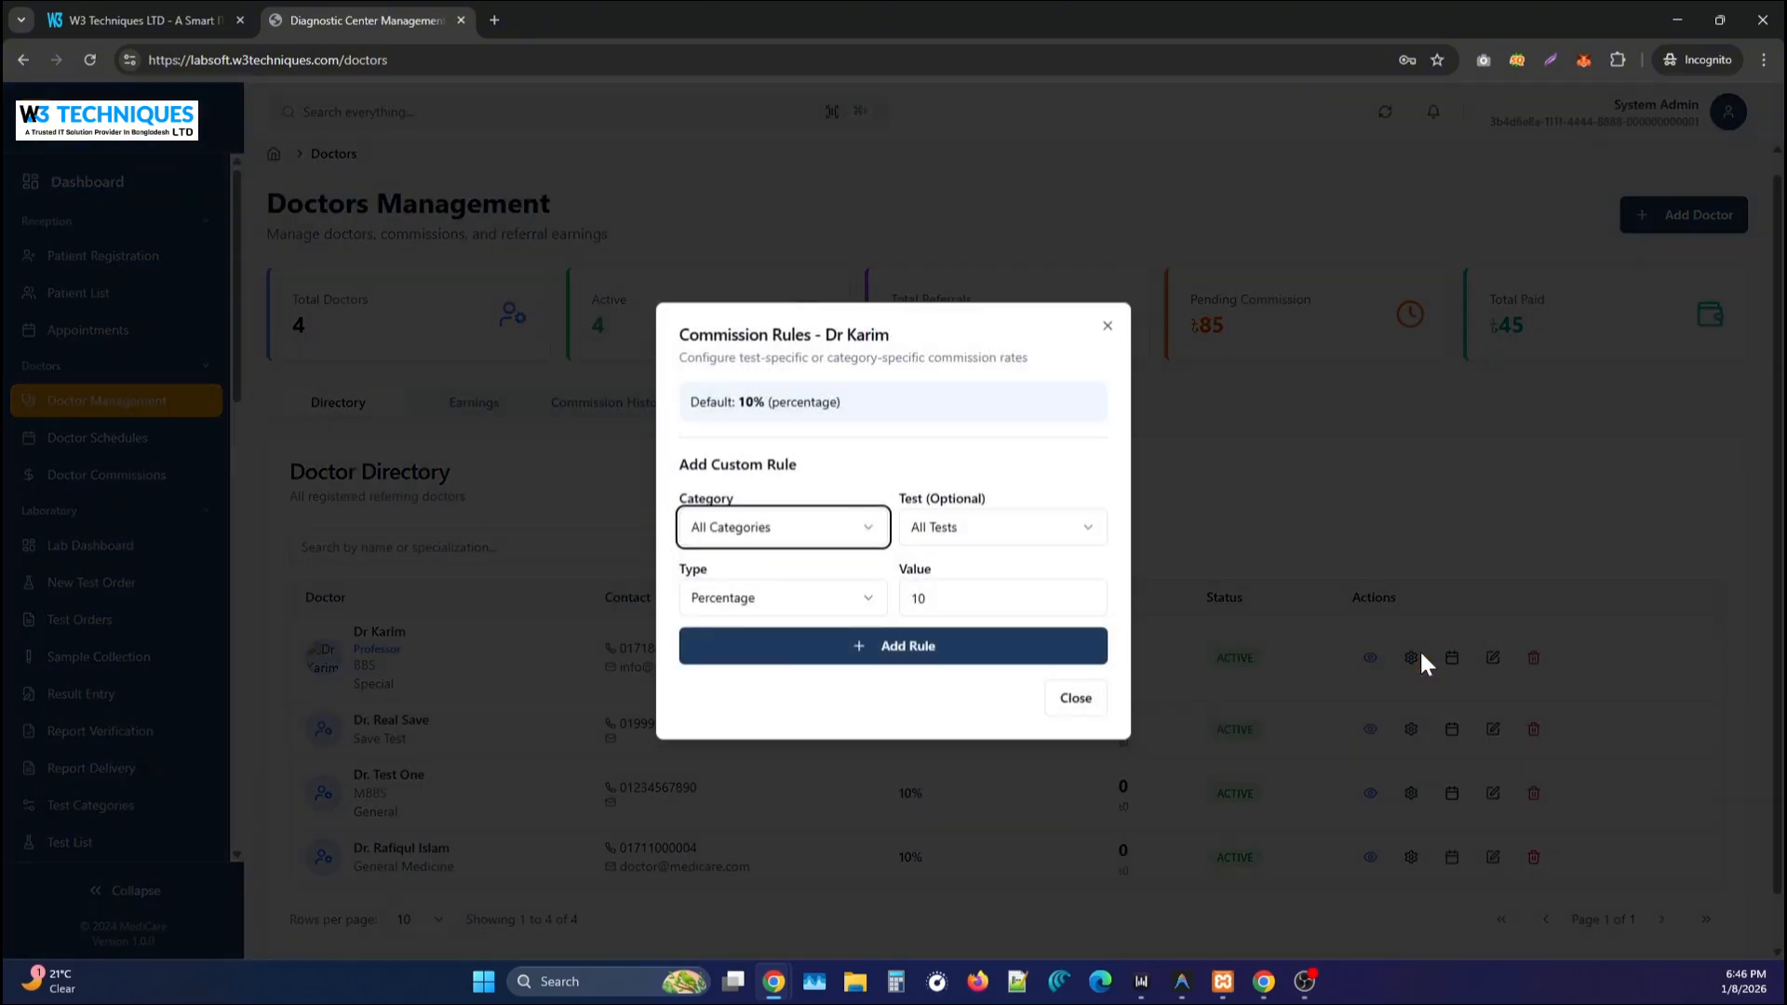
{"action": "left_click", "coordinate": [1107, 326]}
{"action": "left_click", "coordinate": [1490, 658]}
{"action": "scroll", "coordinate": [727, 571], "scroll_direction": "down", "scroll_amount": 3}
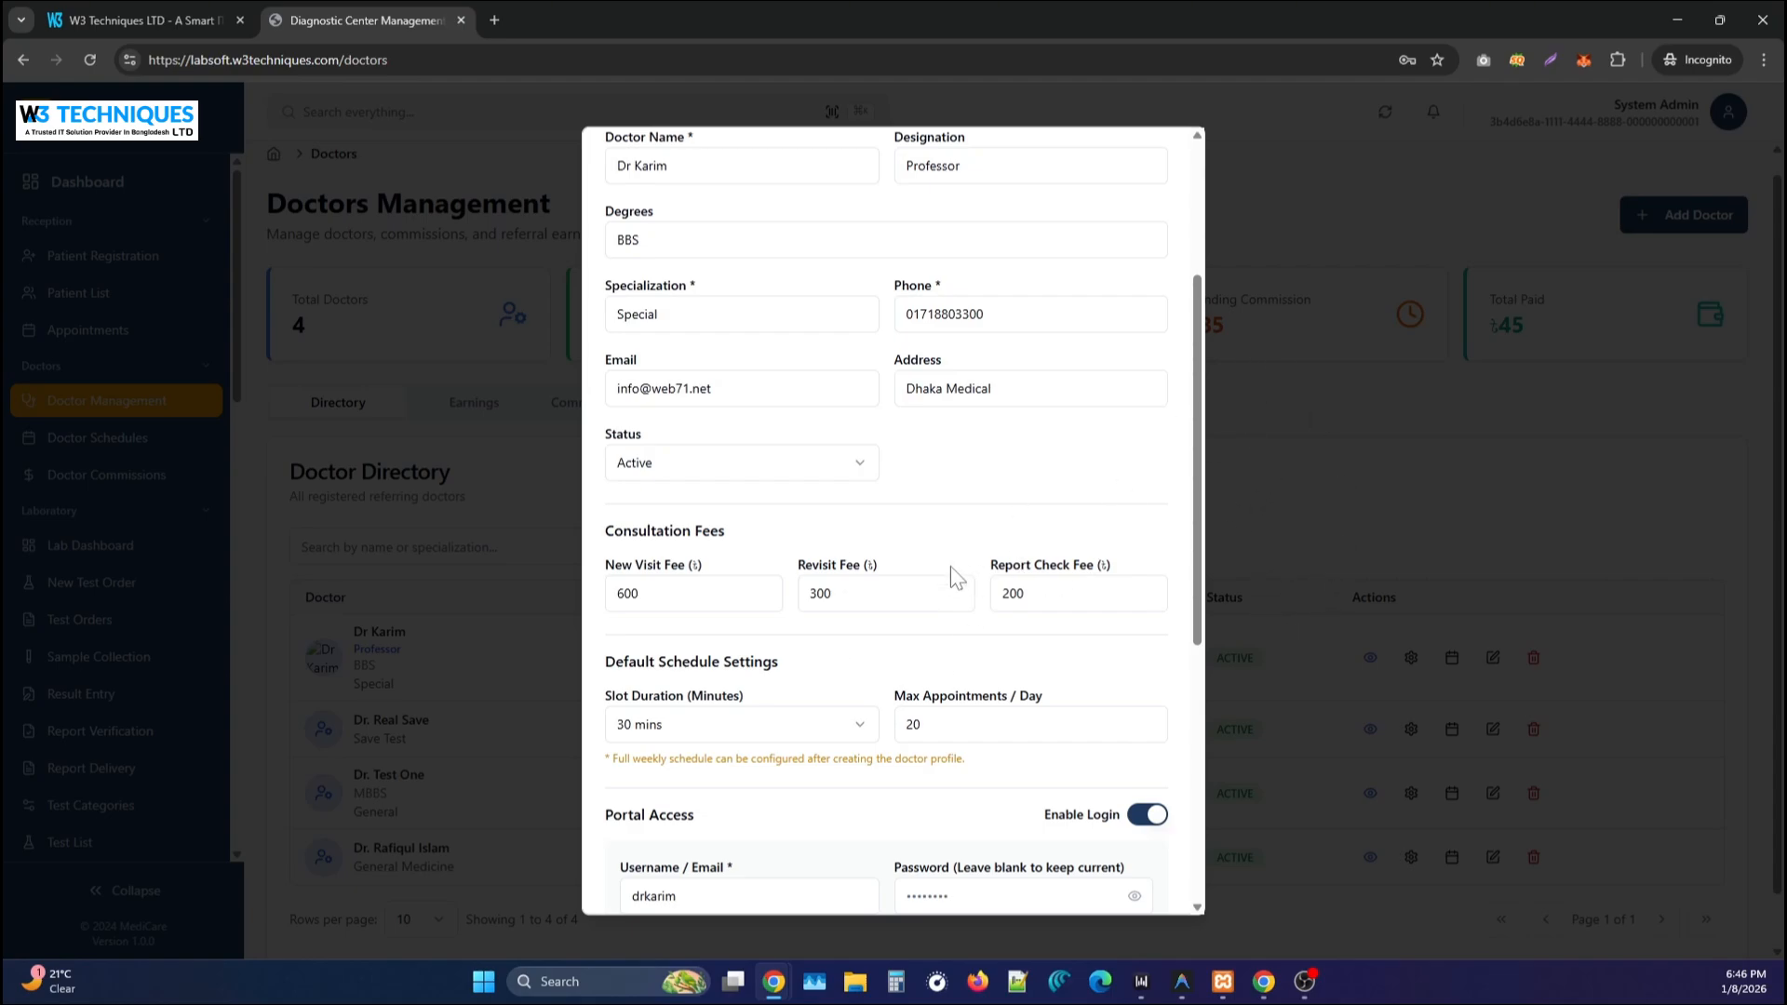
{"action": "left_click", "coordinate": [1238, 416]}
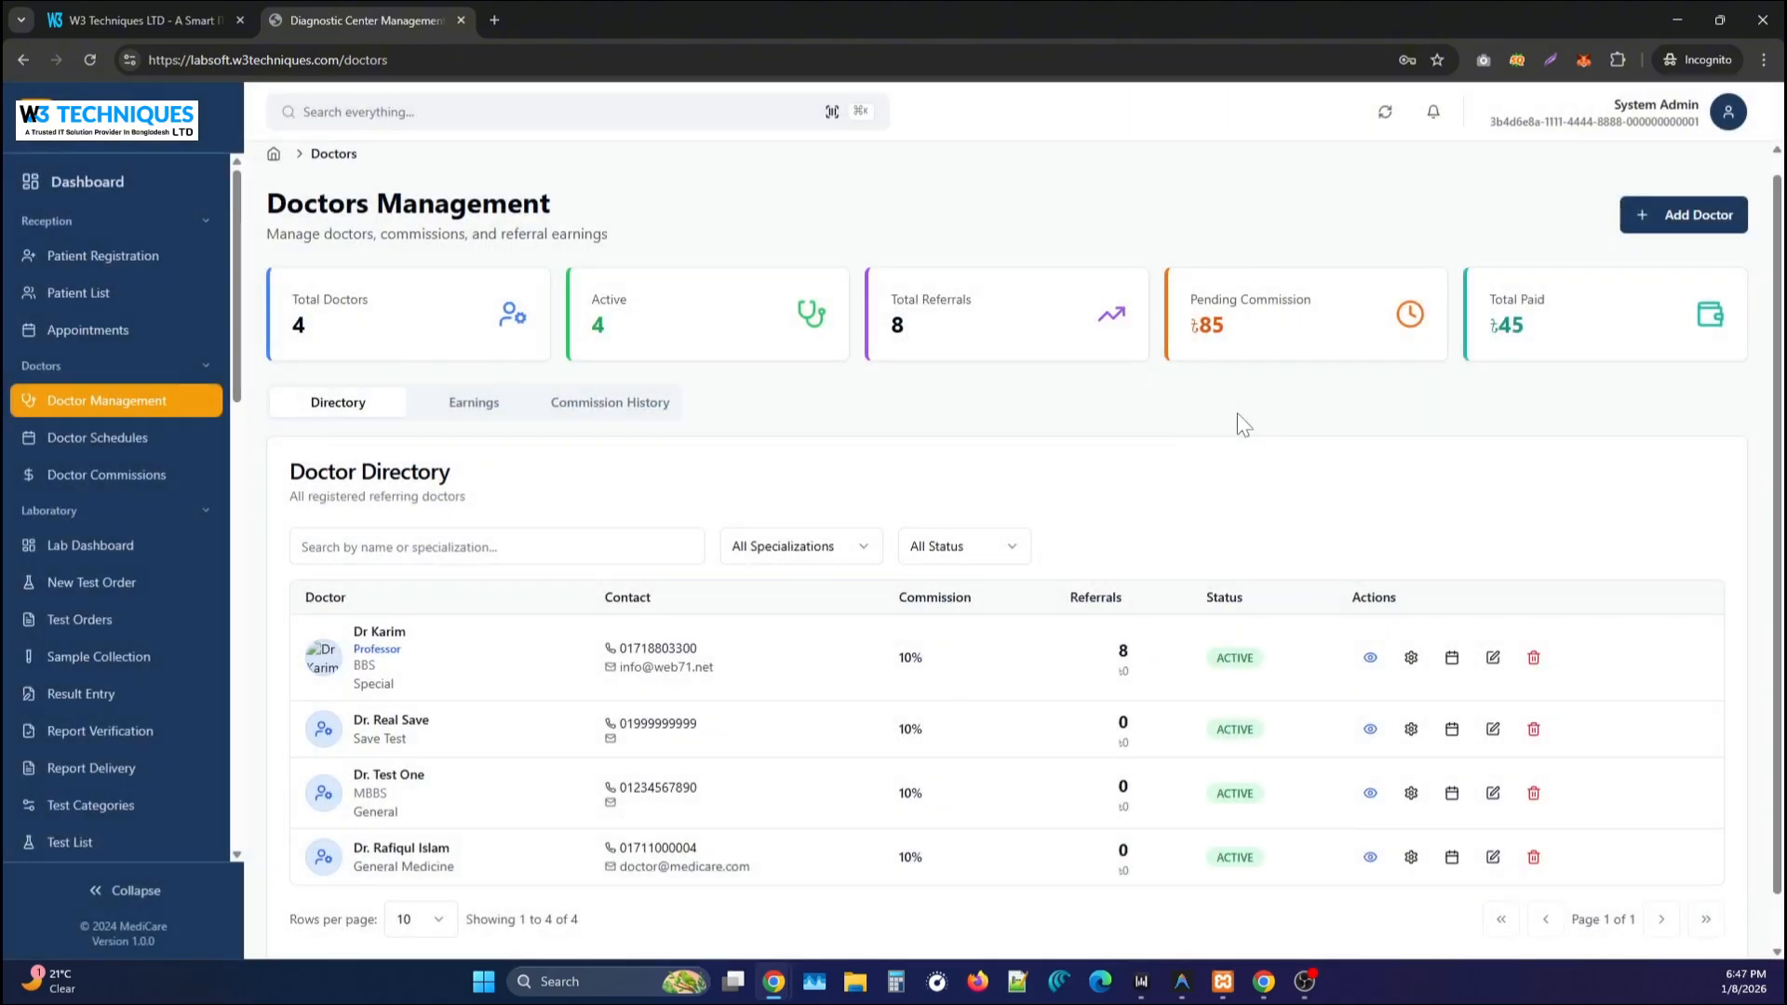
Revisit Doctor Commissions and Doctor Schedules, and view the earnings and commission history in Doctor Management.
{"action": "left_click", "coordinate": [75, 482]}
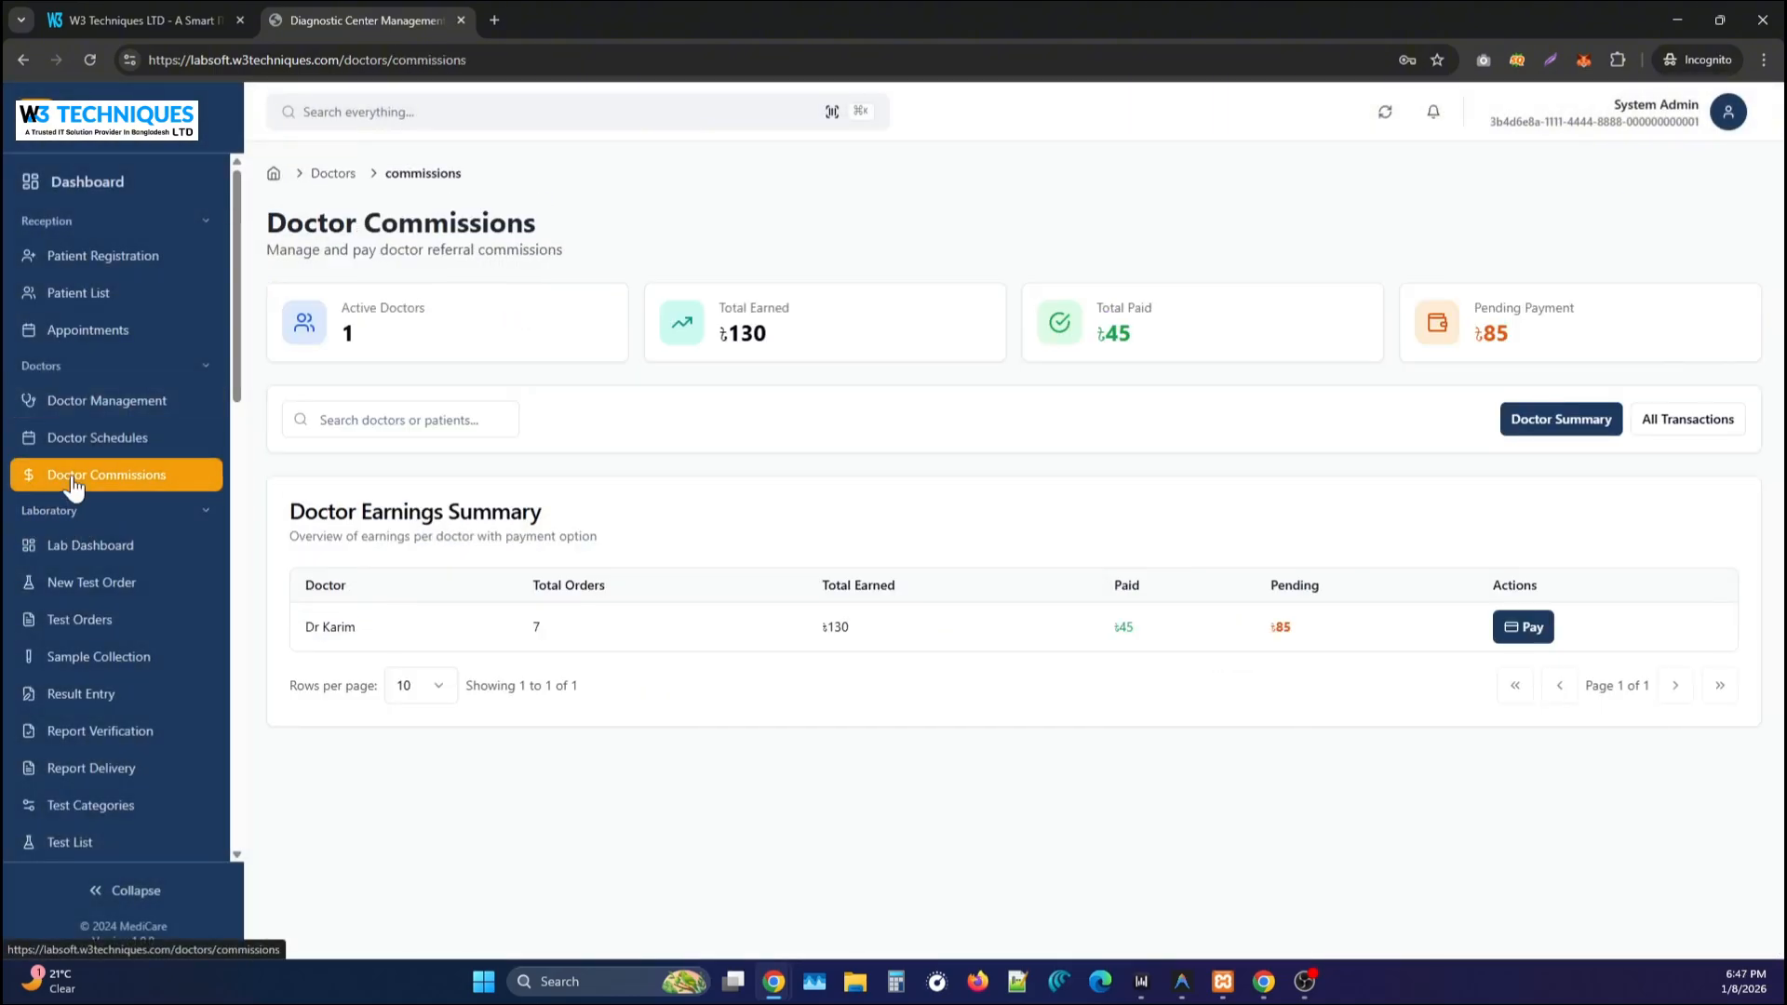
{"action": "left_click", "coordinate": [149, 440]}
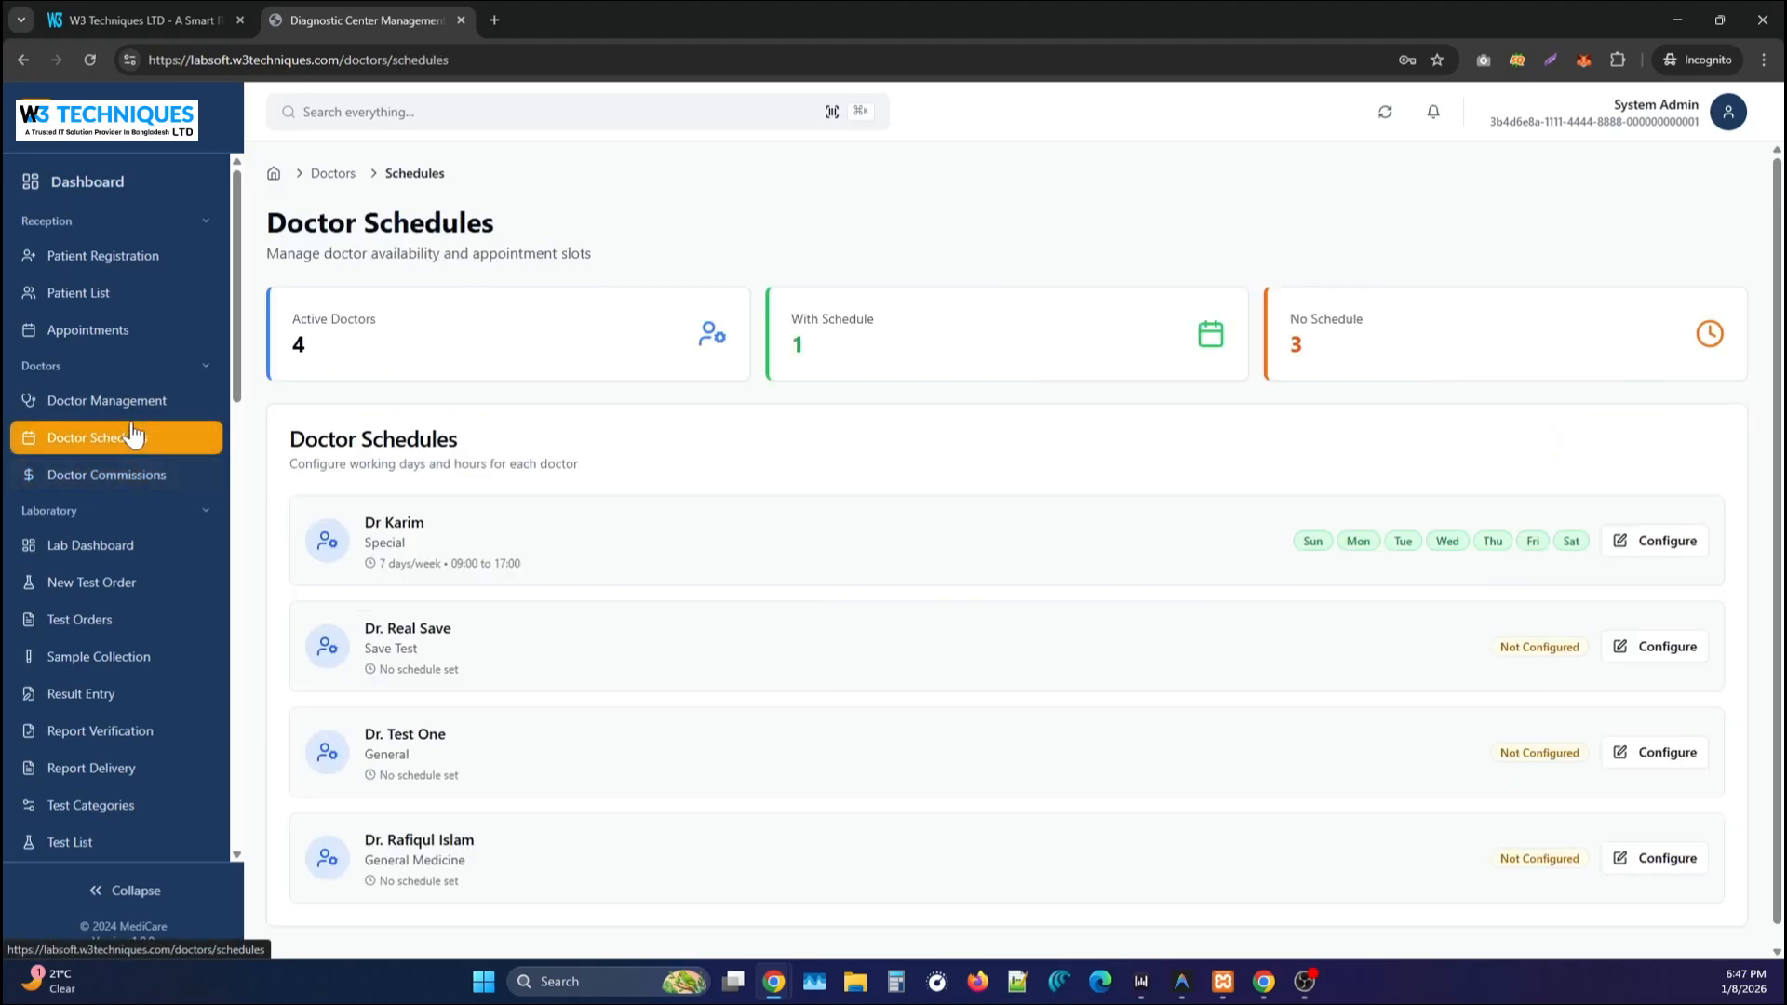
{"action": "left_click", "coordinate": [133, 409]}
{"action": "left_click", "coordinate": [477, 424]}
{"action": "left_click", "coordinate": [596, 422]}
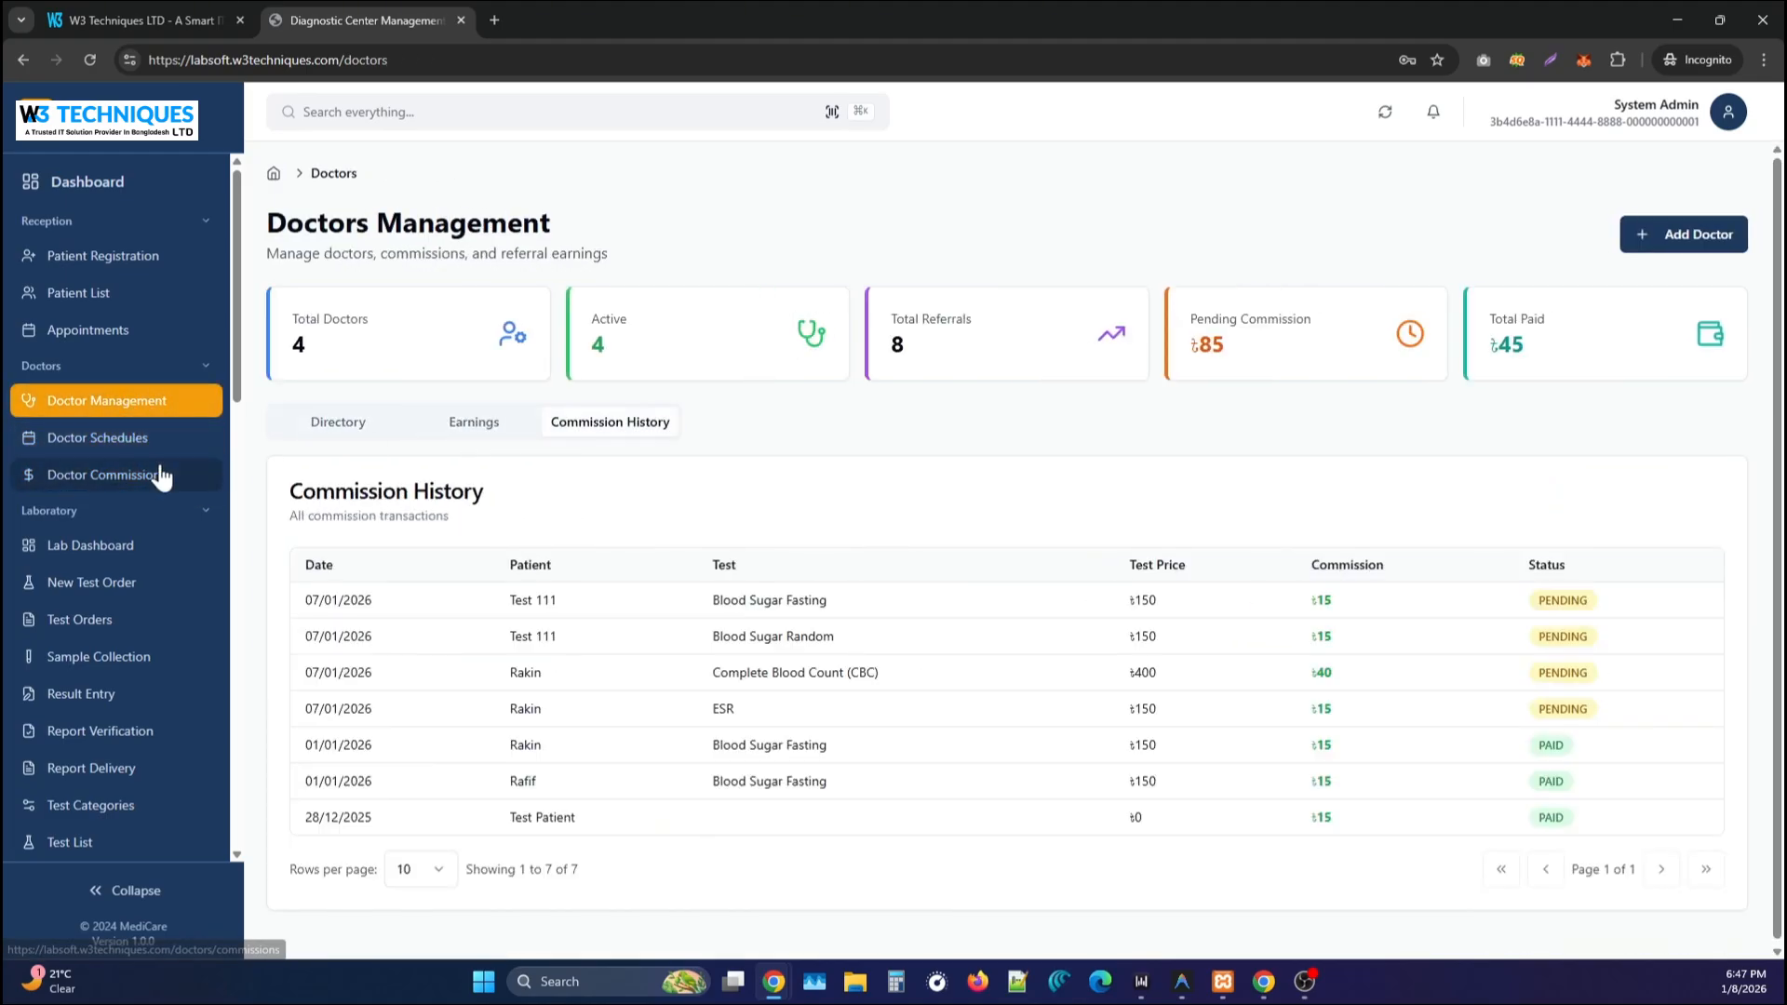
Review all transactions and the doctor summary in Doctor Commissions, and view the doctor's payment dialog without paying.
{"action": "left_click", "coordinate": [117, 474]}
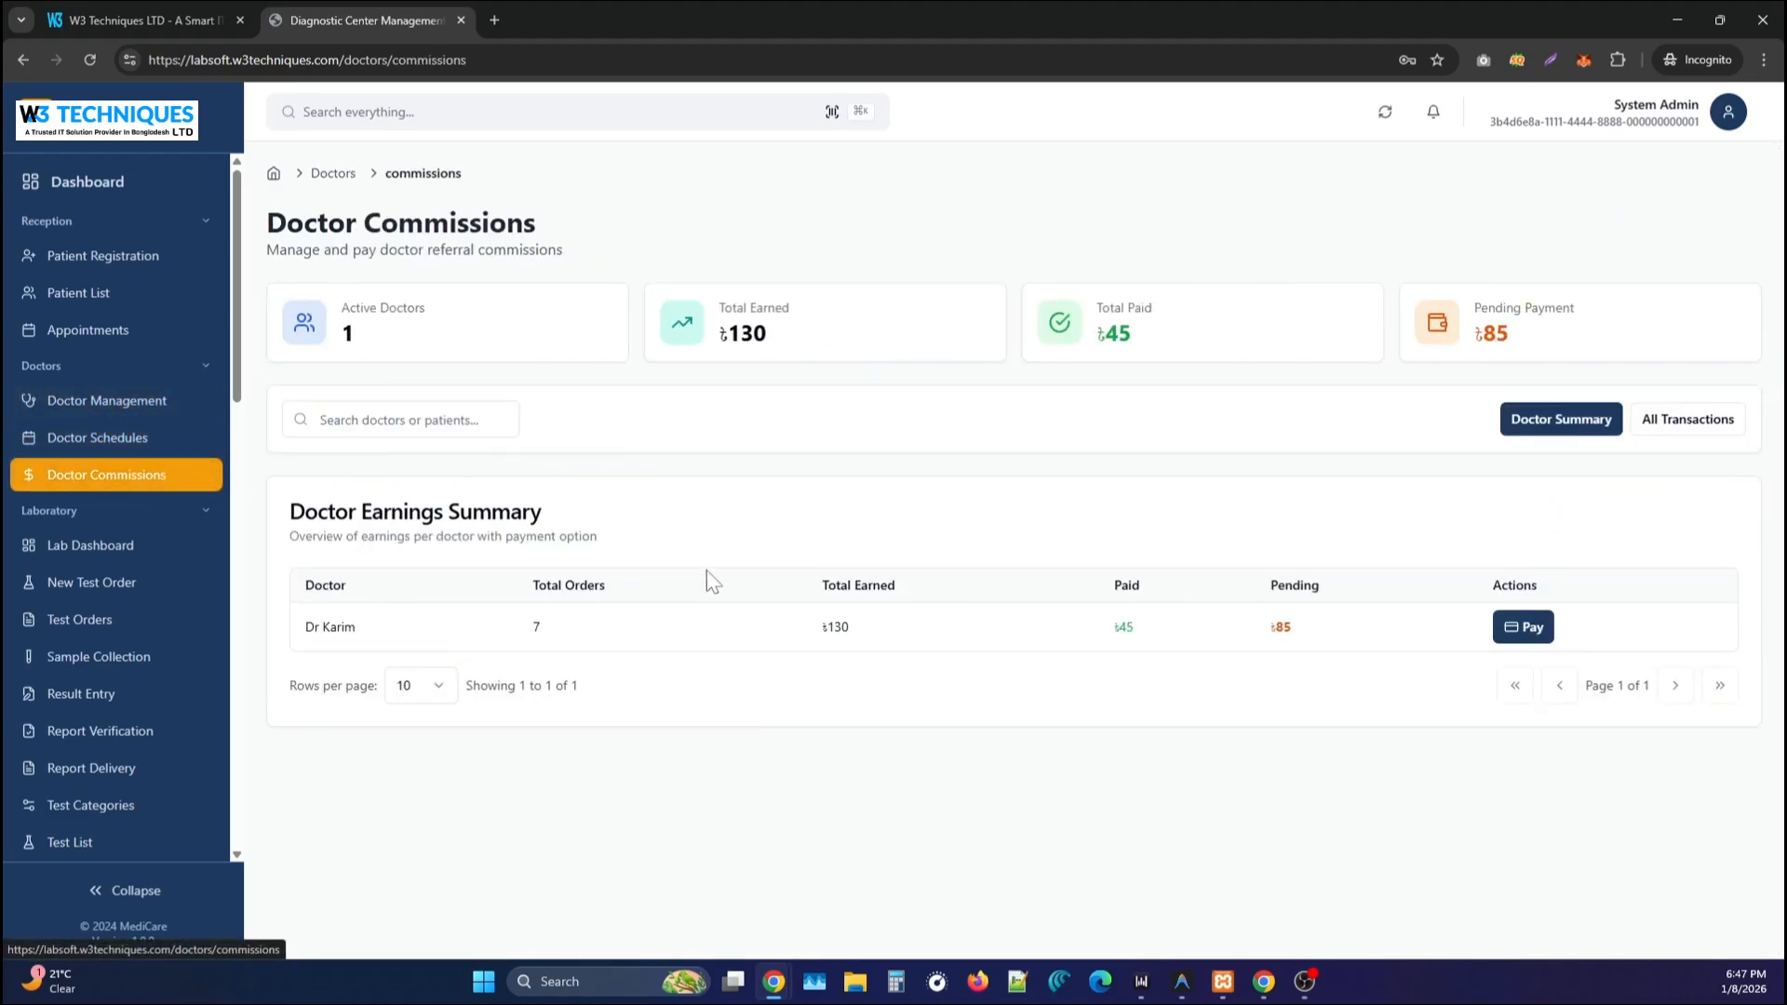
{"action": "left_click", "coordinate": [1674, 430]}
{"action": "left_click", "coordinate": [1576, 424]}
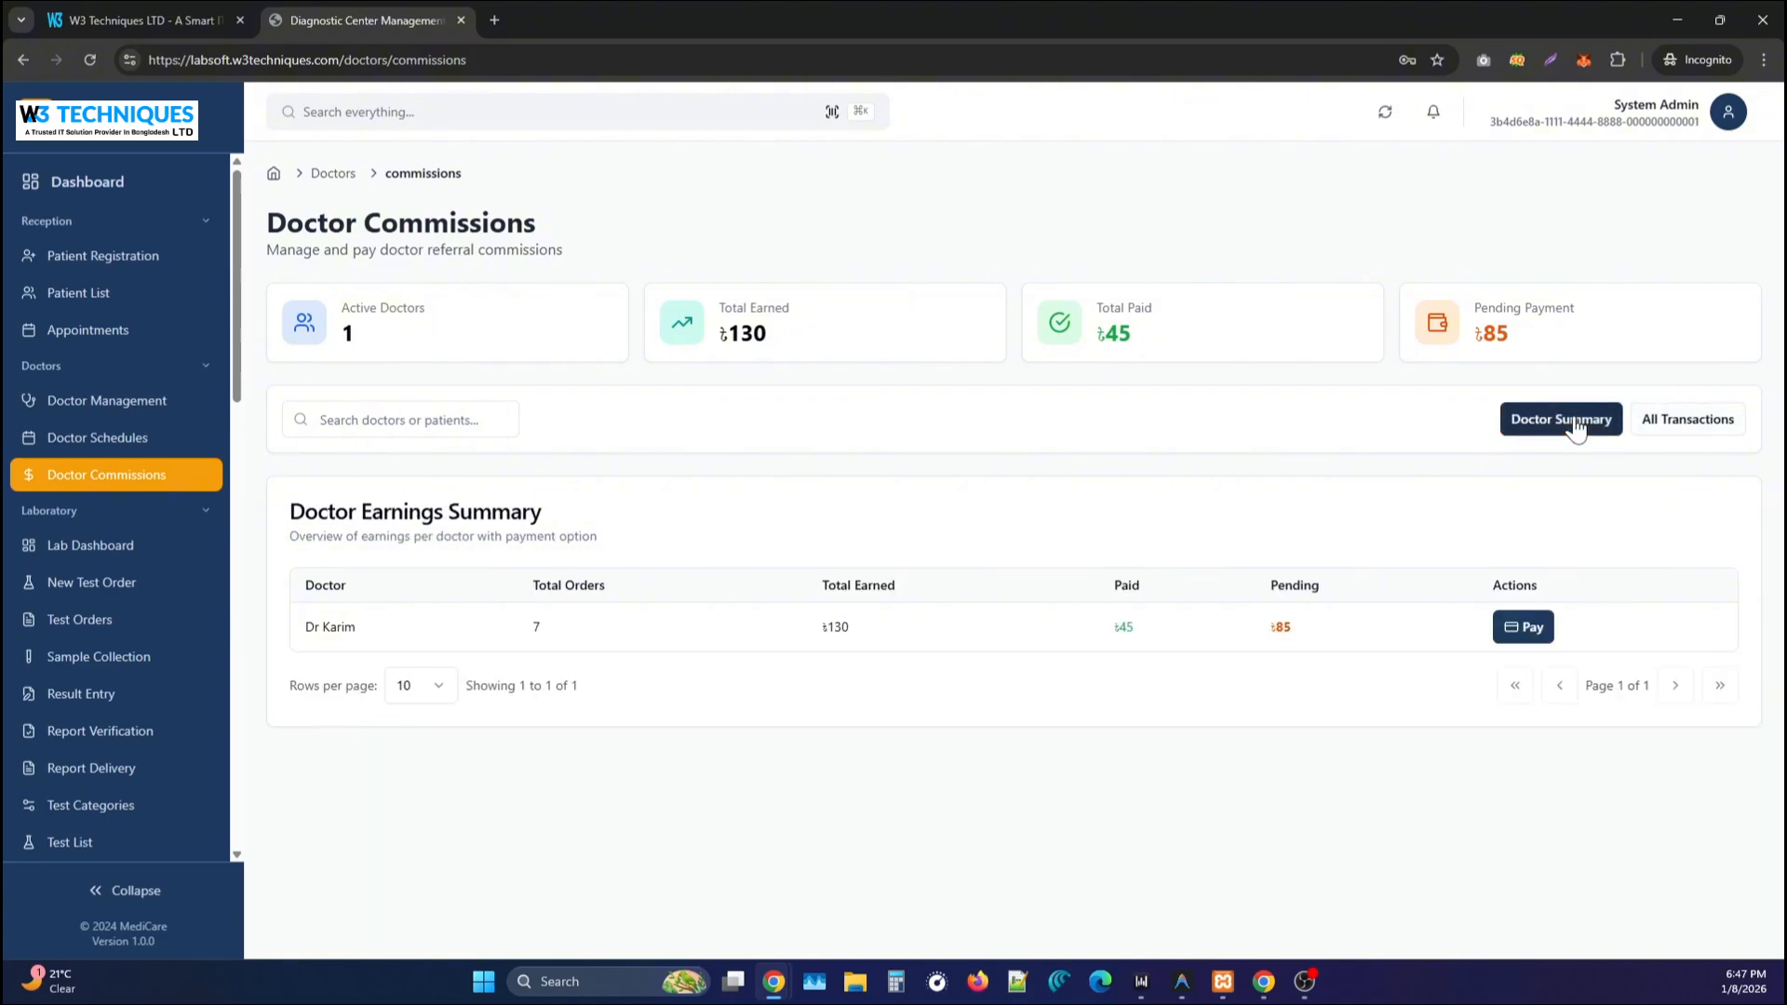
{"action": "left_click", "coordinate": [1523, 630]}
{"action": "left_click", "coordinate": [1117, 368]}
{"action": "scroll", "coordinate": [140, 484], "scroll_direction": "down", "scroll_amount": 2}
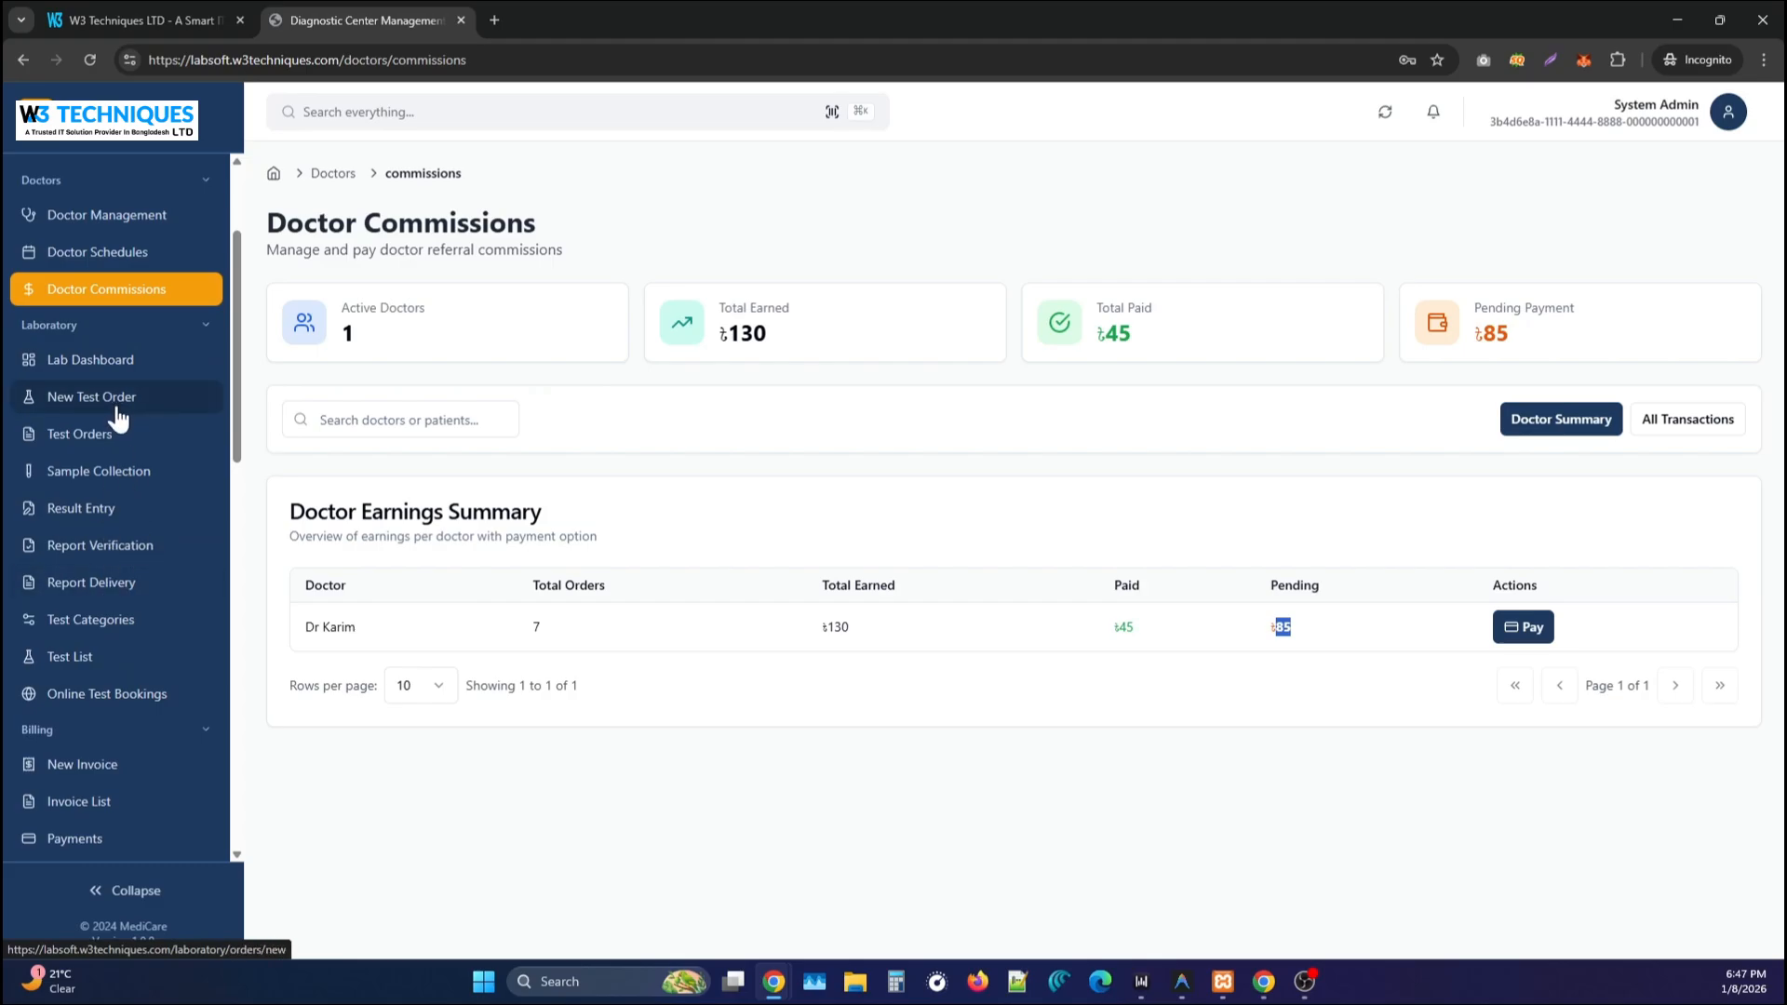
View the Lab Dashboard, including the workload distribution and the turnaround time alerts.
{"action": "left_click", "coordinate": [99, 367]}
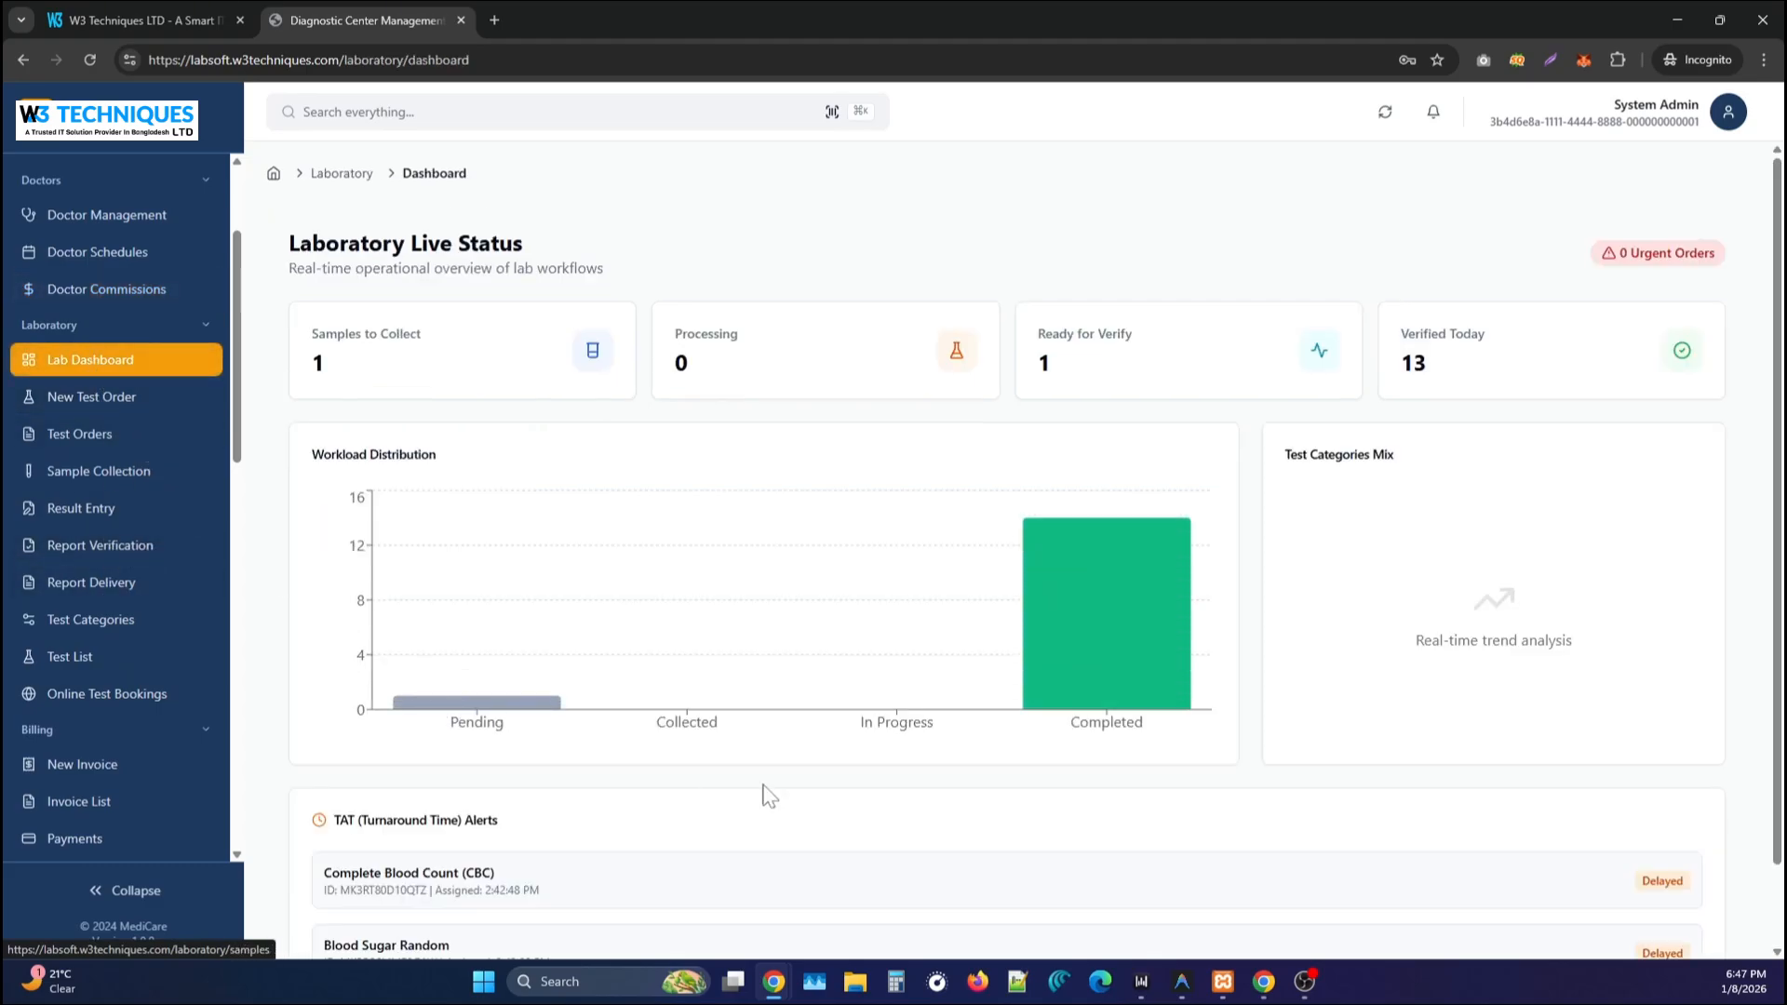
{"action": "scroll", "coordinate": [661, 595], "scroll_direction": "down", "scroll_amount": 1}
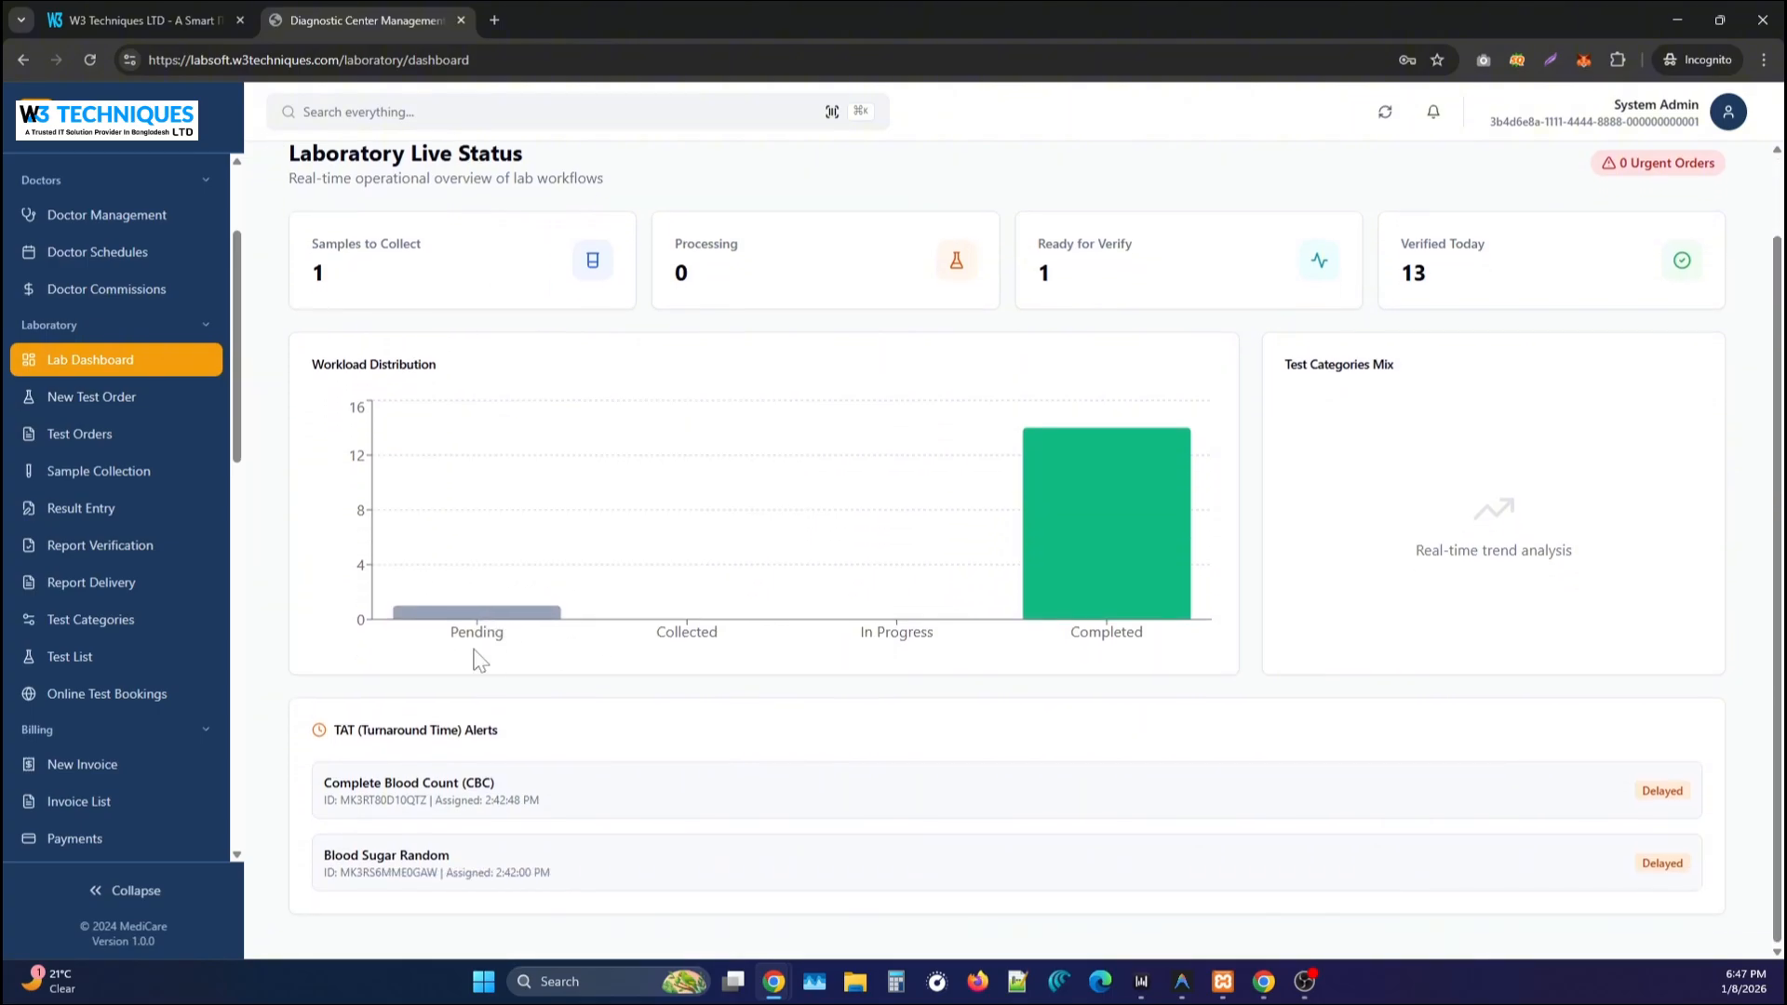
{"action": "scroll", "coordinate": [461, 465], "scroll_direction": "up", "scroll_amount": 1}
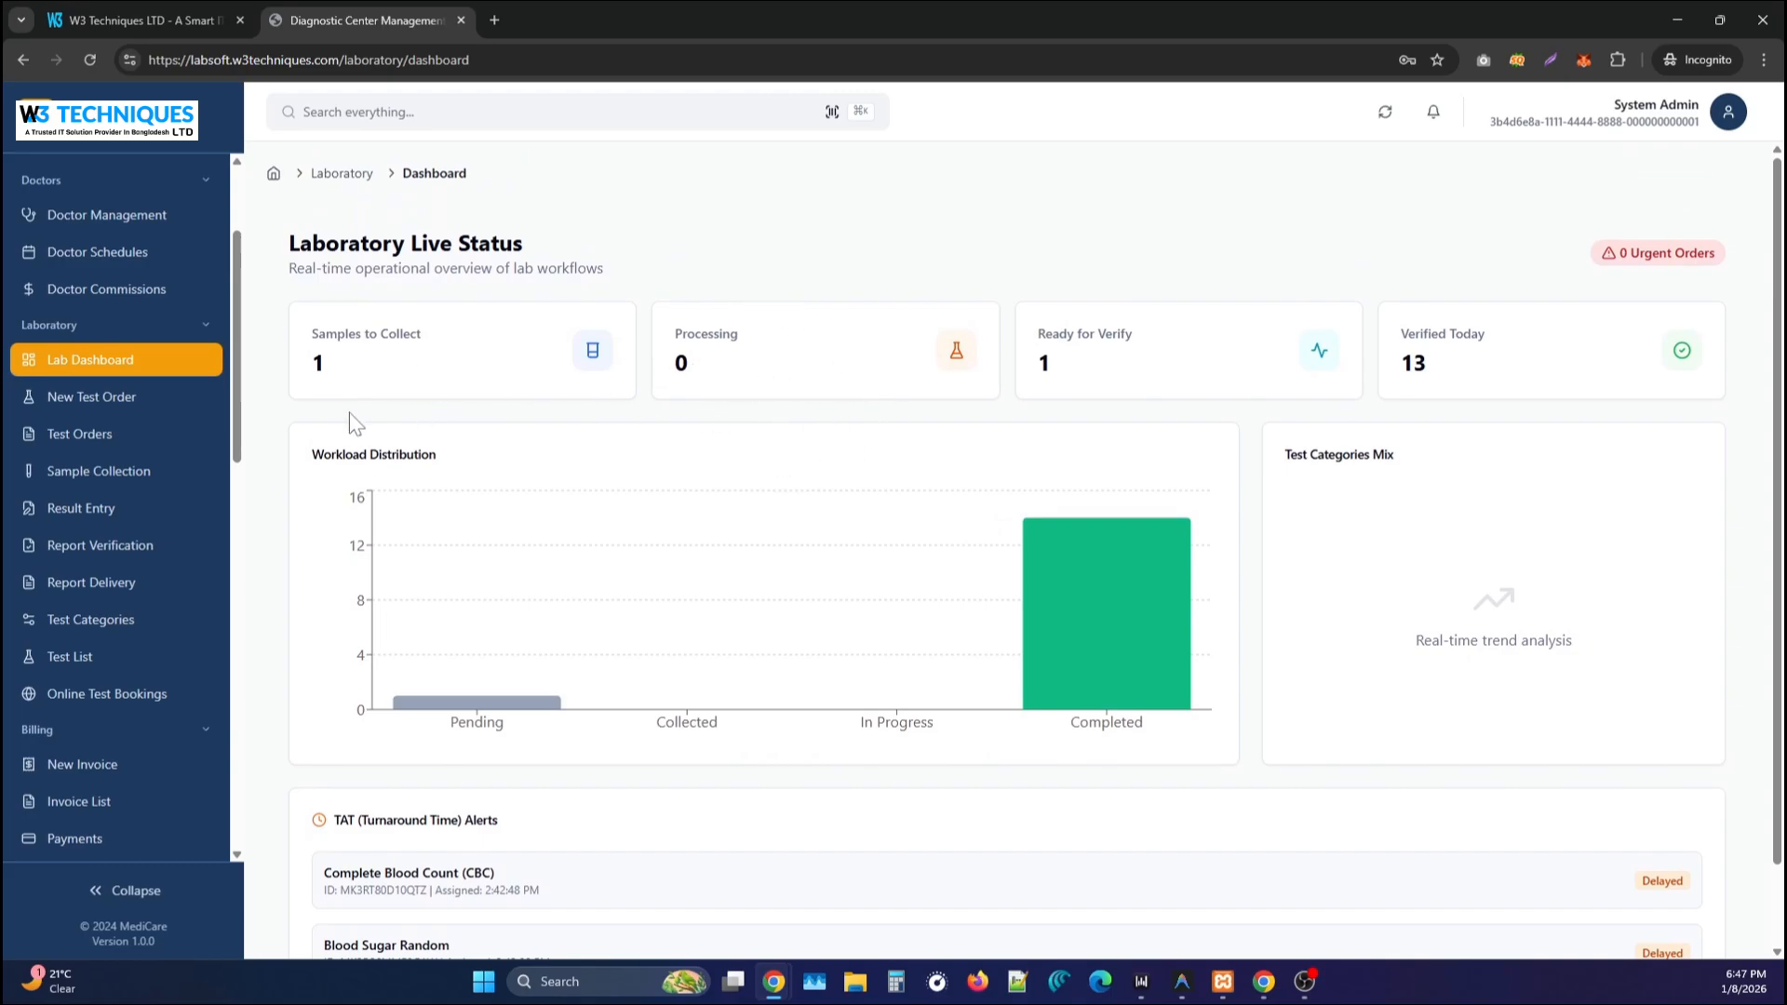
Start a new test order and review its patient, doctor, test, payment and additional information sections.
{"action": "left_click", "coordinate": [144, 411]}
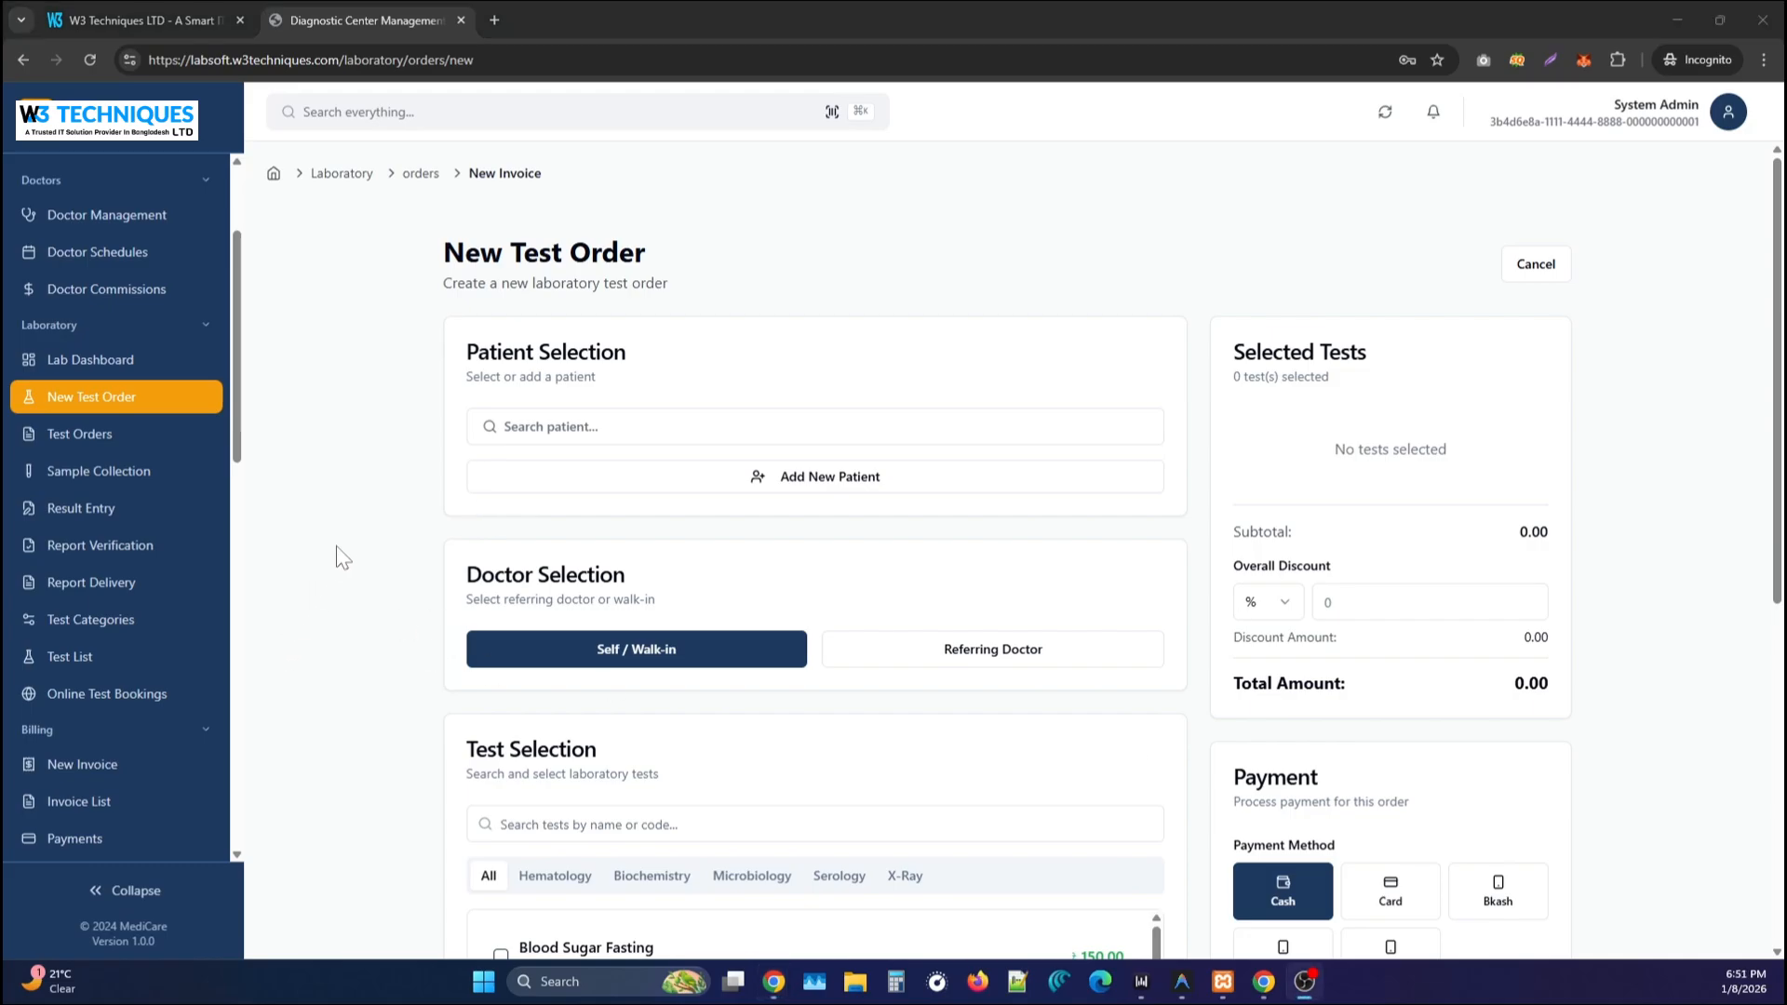
{"action": "scroll", "coordinate": [391, 522], "scroll_direction": "down", "scroll_amount": 7}
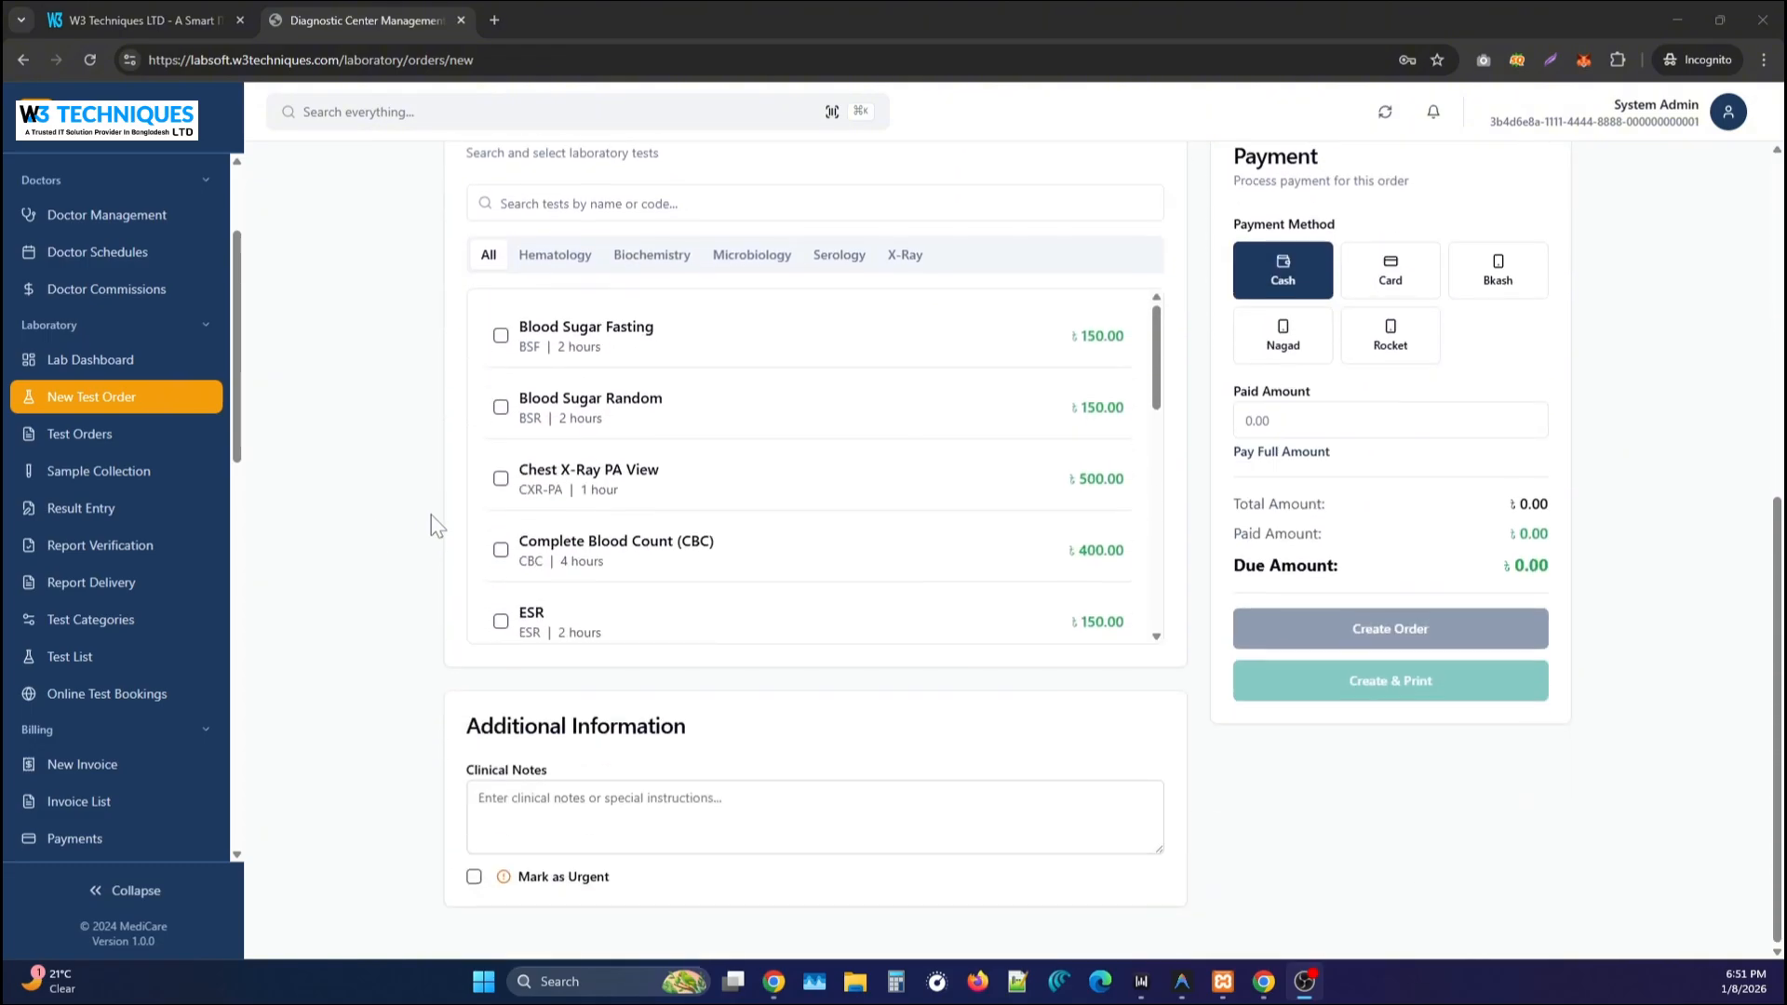
{"action": "scroll", "coordinate": [430, 524], "scroll_direction": "up", "scroll_amount": 7}
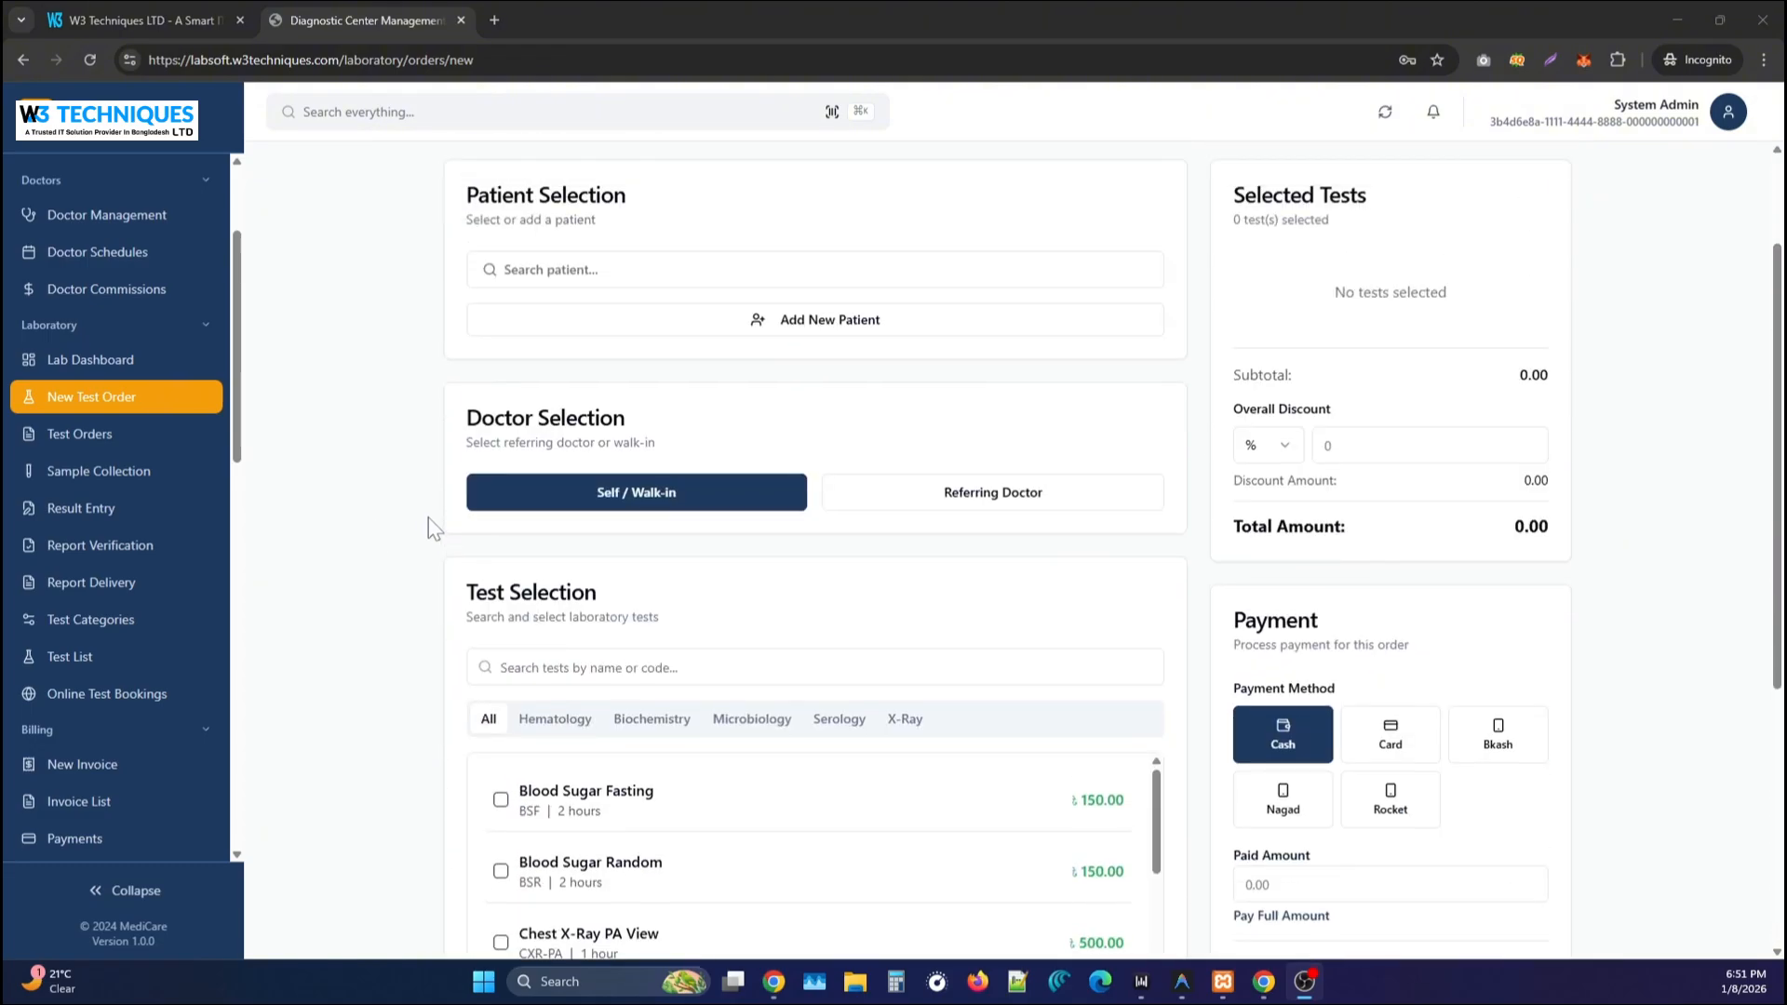
View the quick form for creating a patient from the patient search and close it without adding anyone.
{"action": "left_click", "coordinate": [549, 275]}
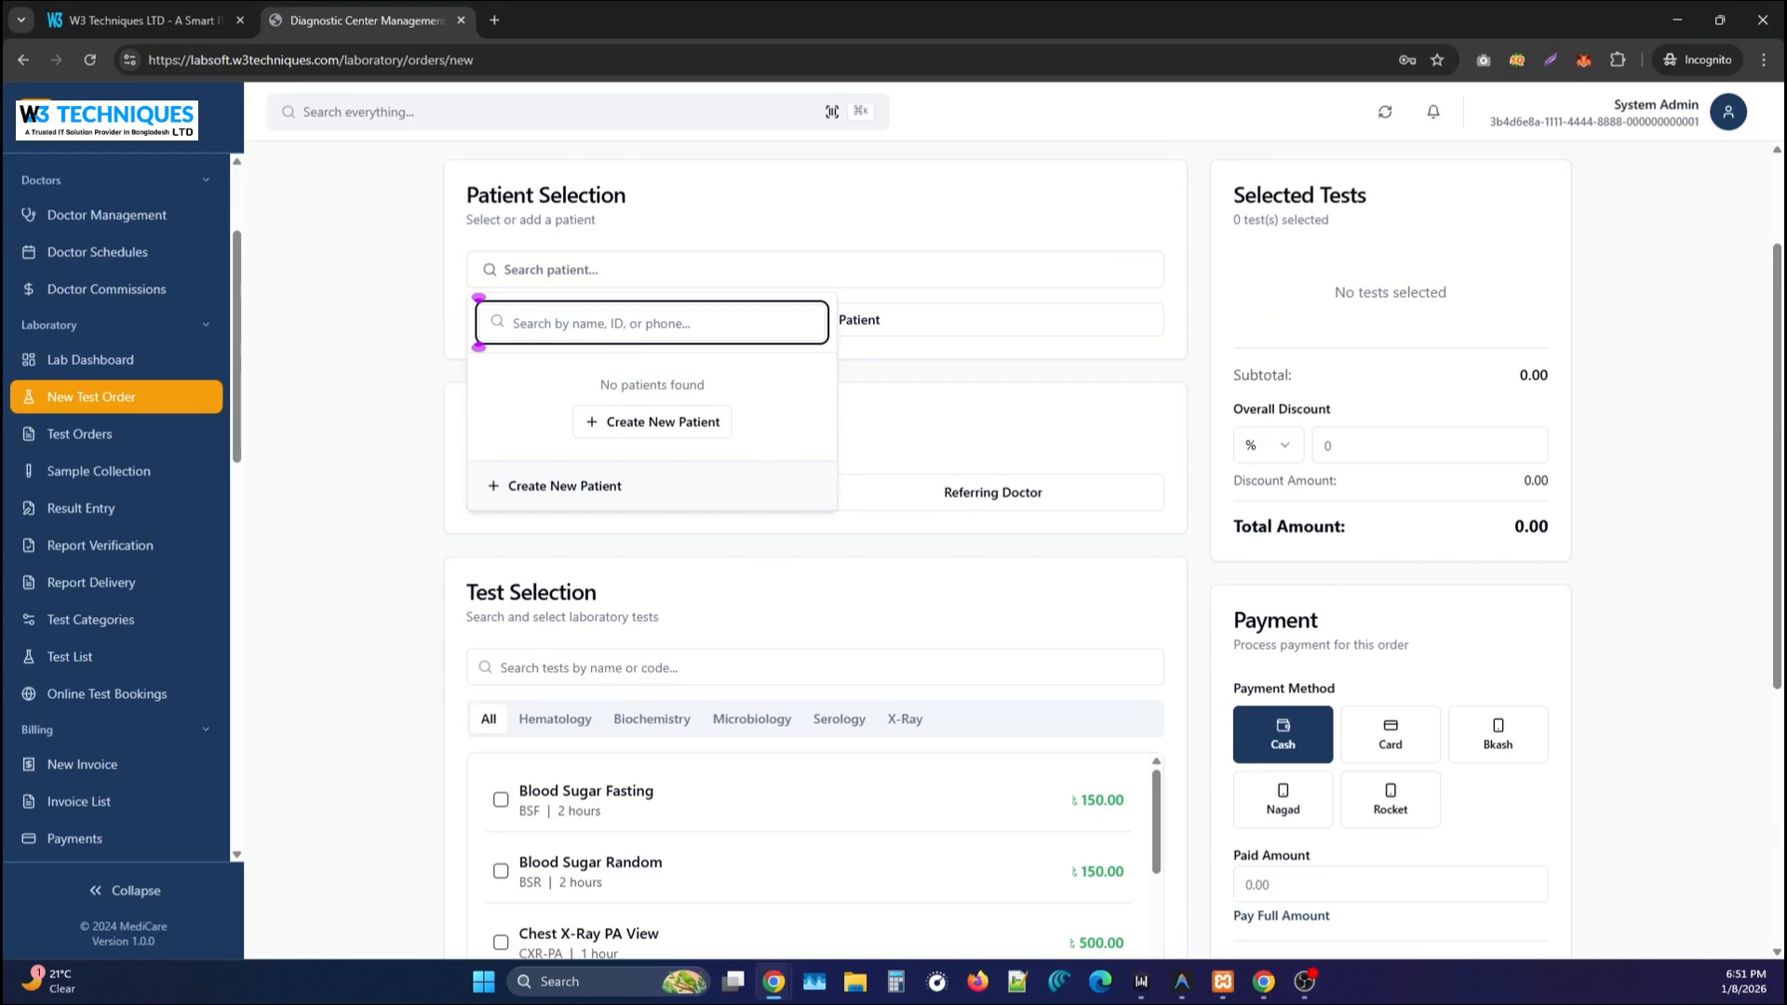
{"action": "left_click", "coordinate": [640, 427]}
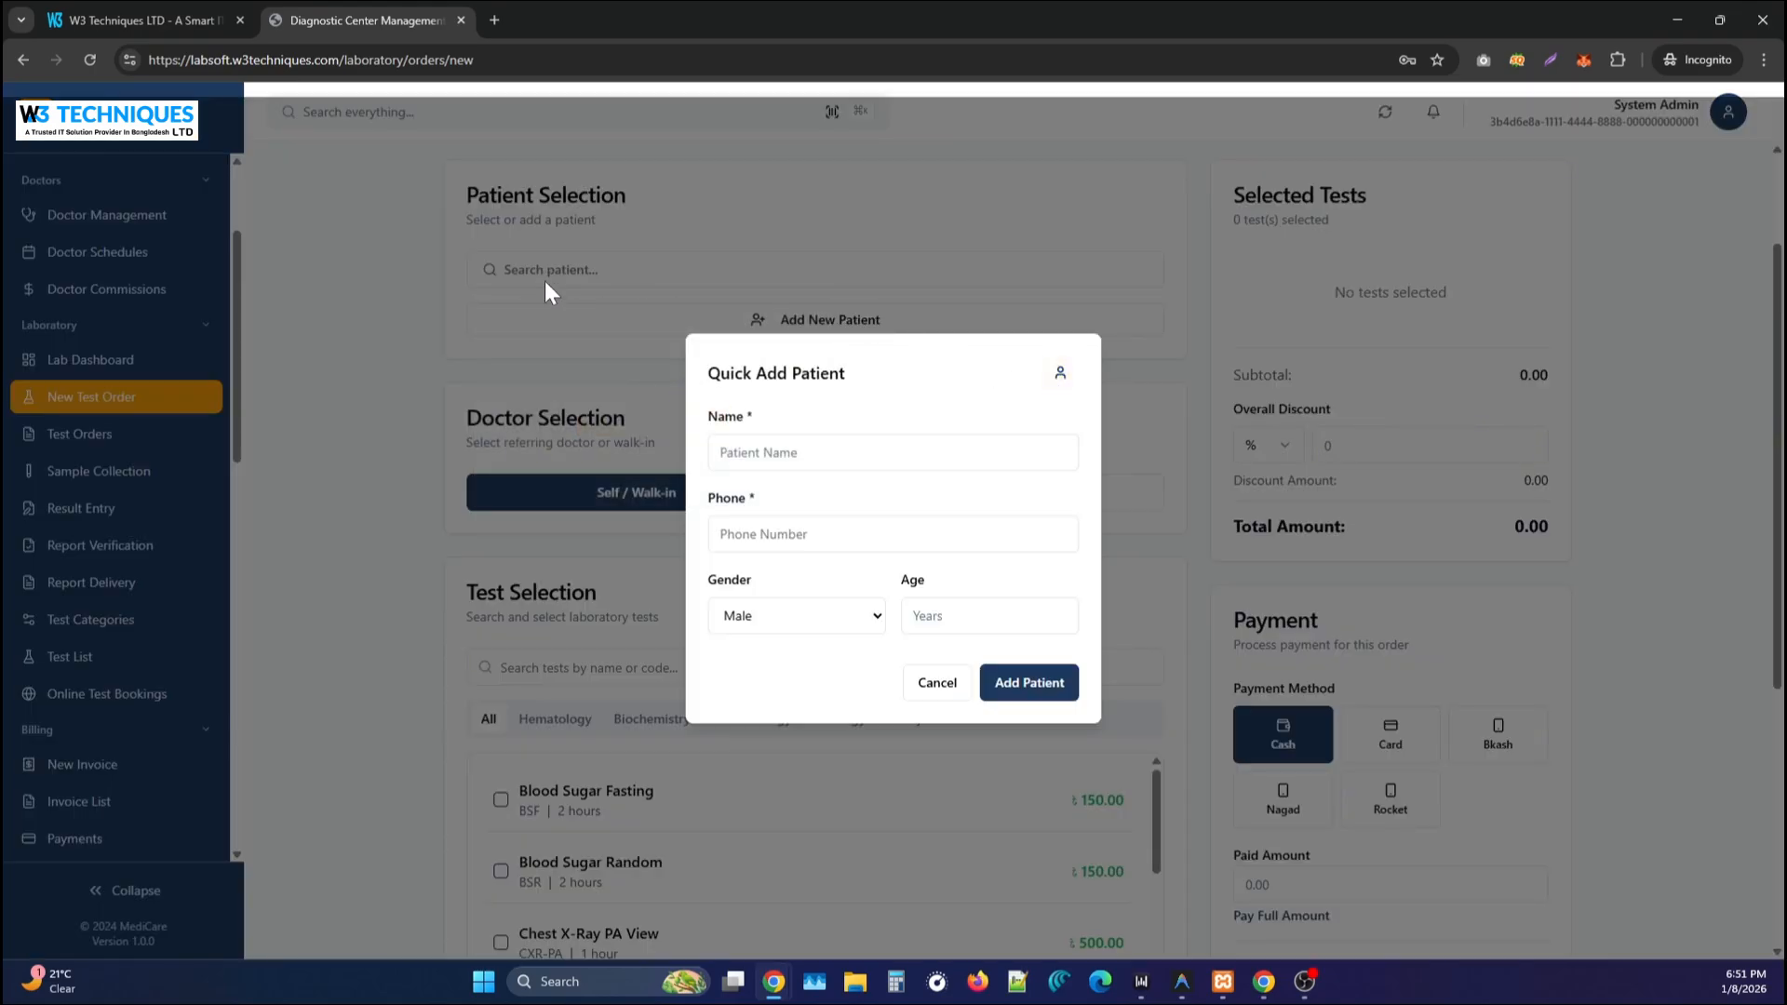
{"action": "left_click", "coordinate": [937, 682]}
Search the existing patients by the first letters of the name and select the first matching patient for the order.
{"action": "left_click", "coordinate": [602, 272]}
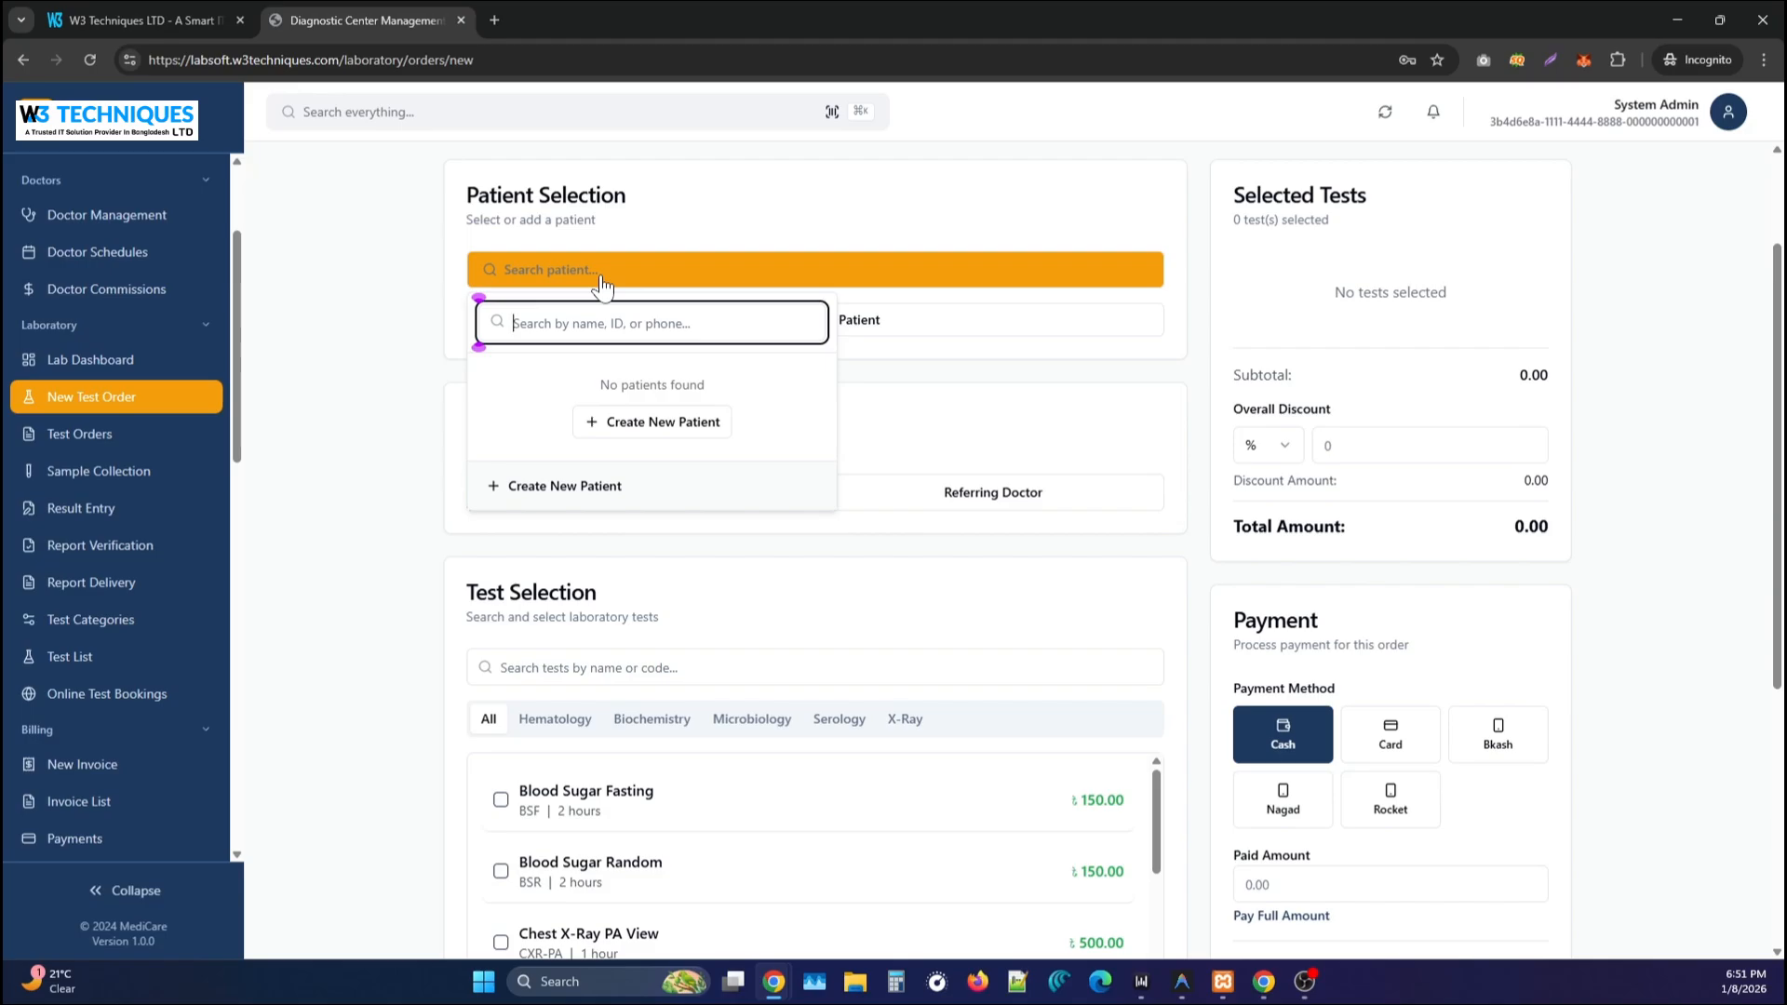
{"action": "type", "text": "raf"}
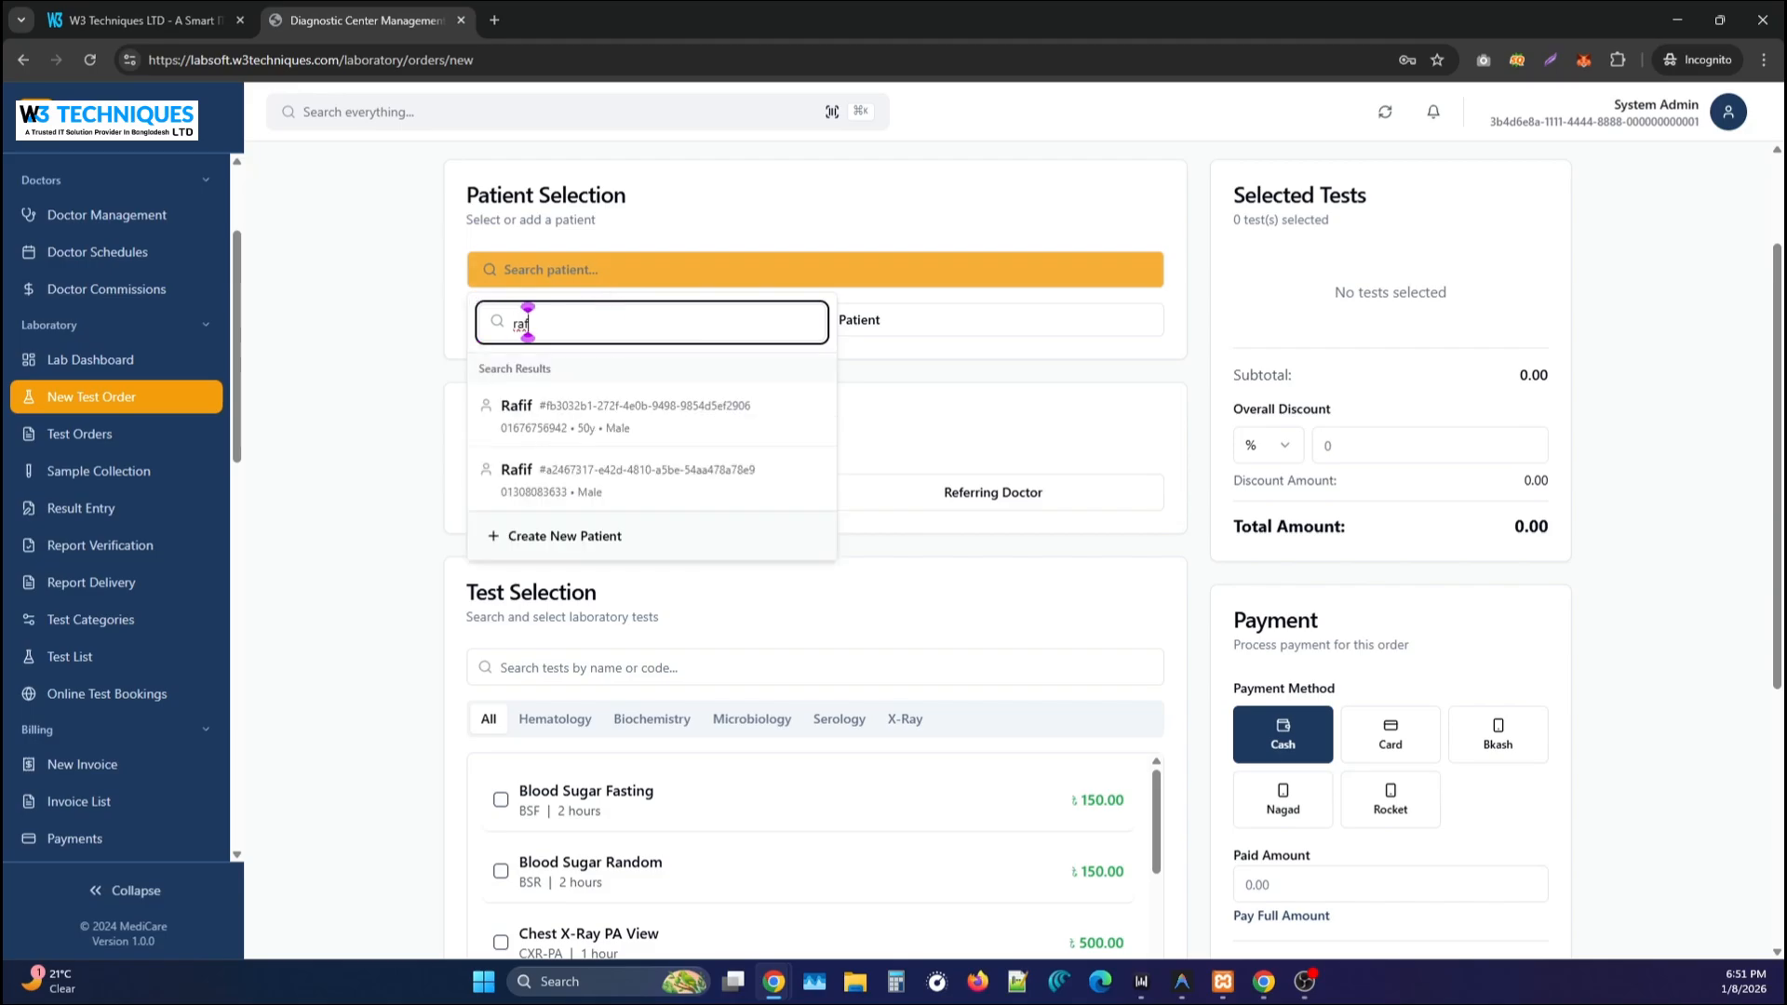
{"action": "left_click", "coordinate": [590, 415]}
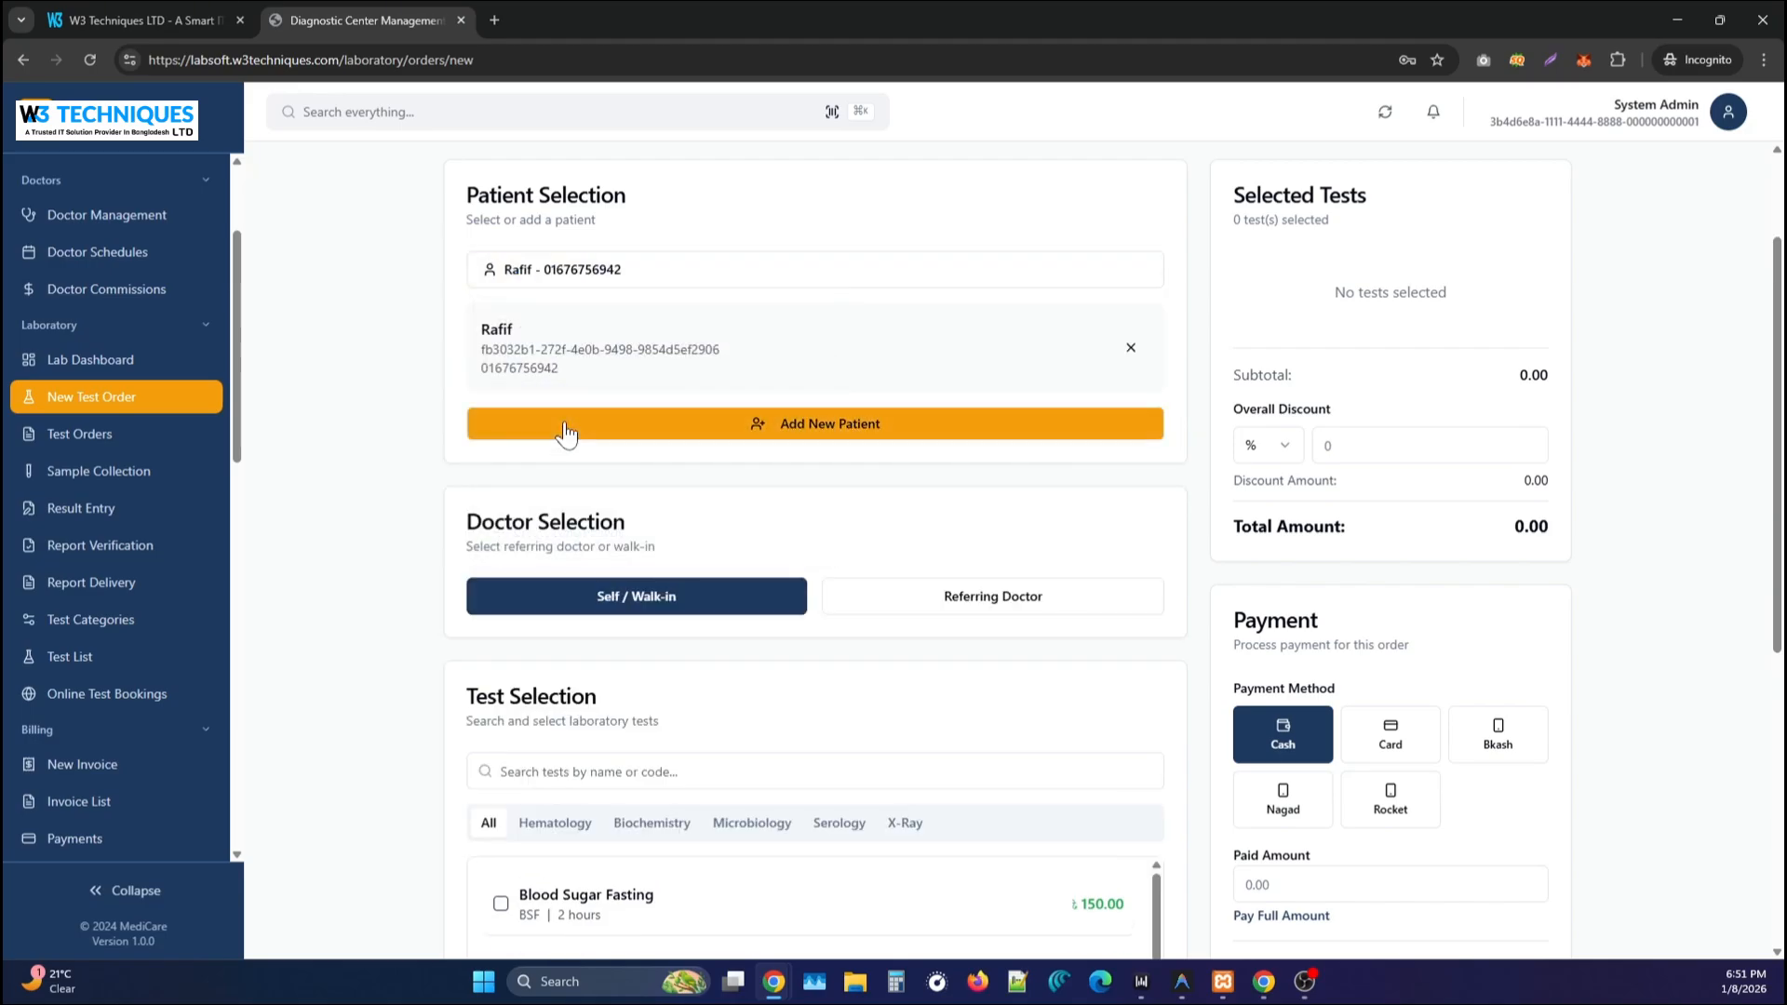
Set the order to Referring Doctor and choose the doctor with the specialization Special.
{"action": "left_click", "coordinate": [903, 597]}
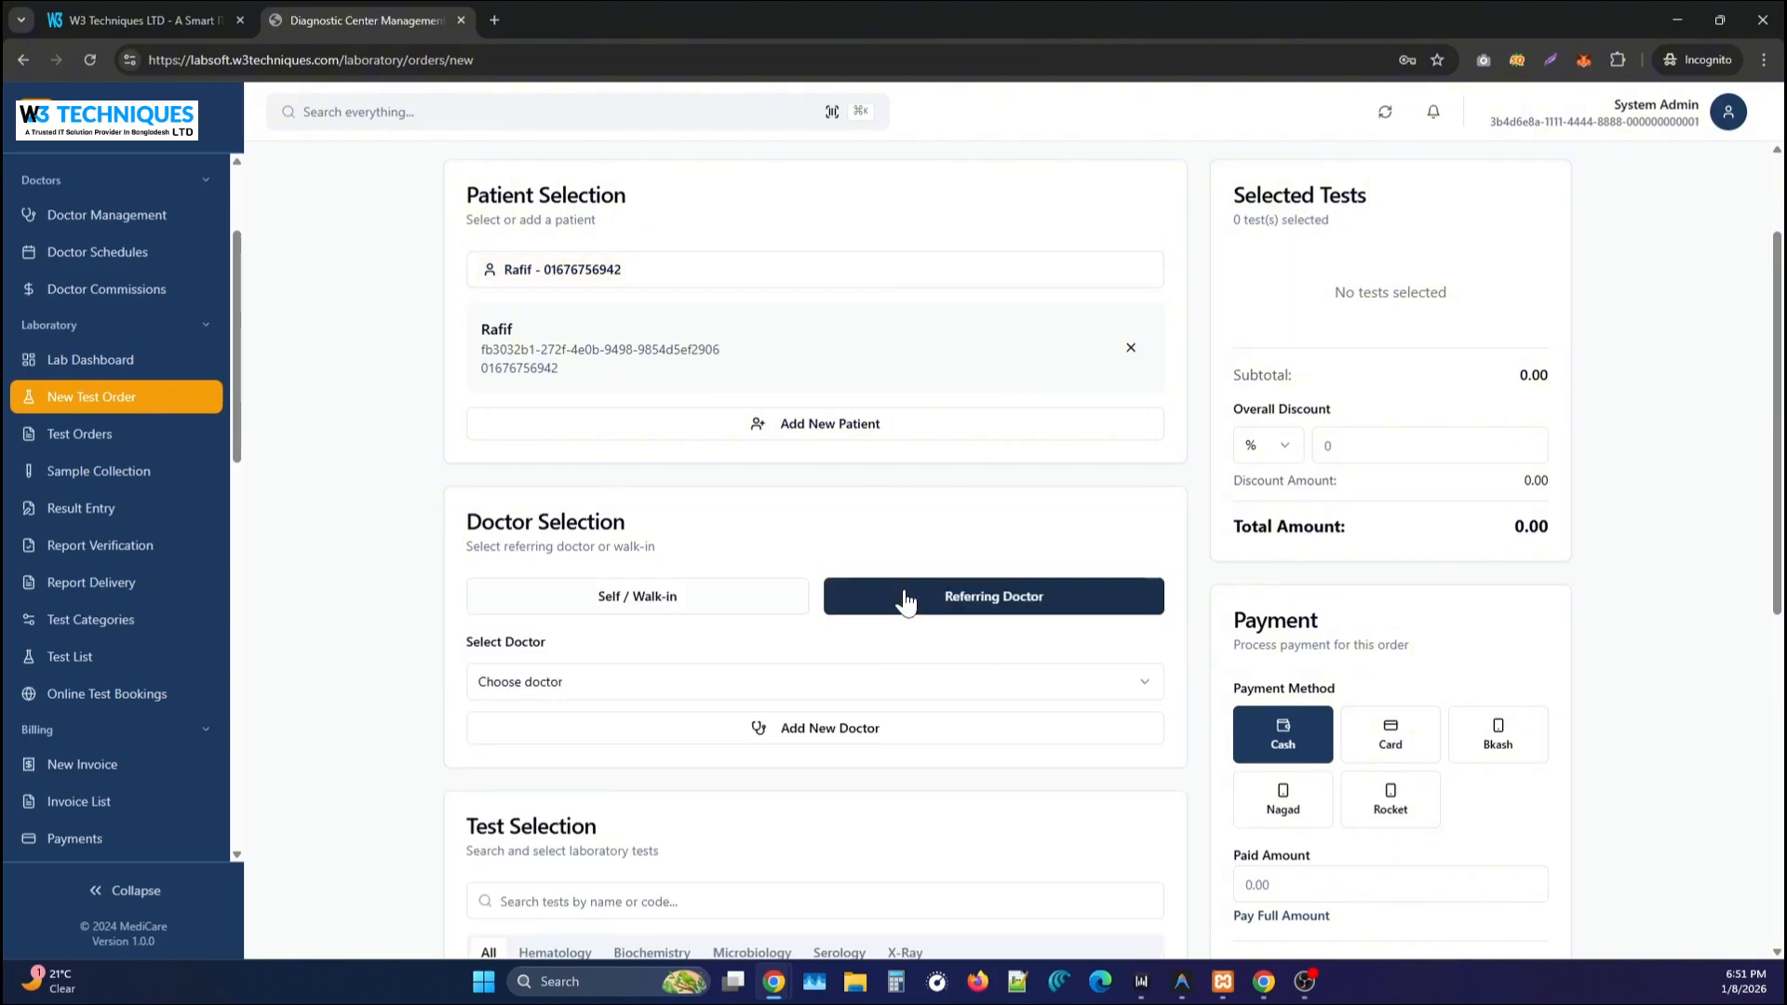
{"action": "left_click", "coordinate": [757, 688]}
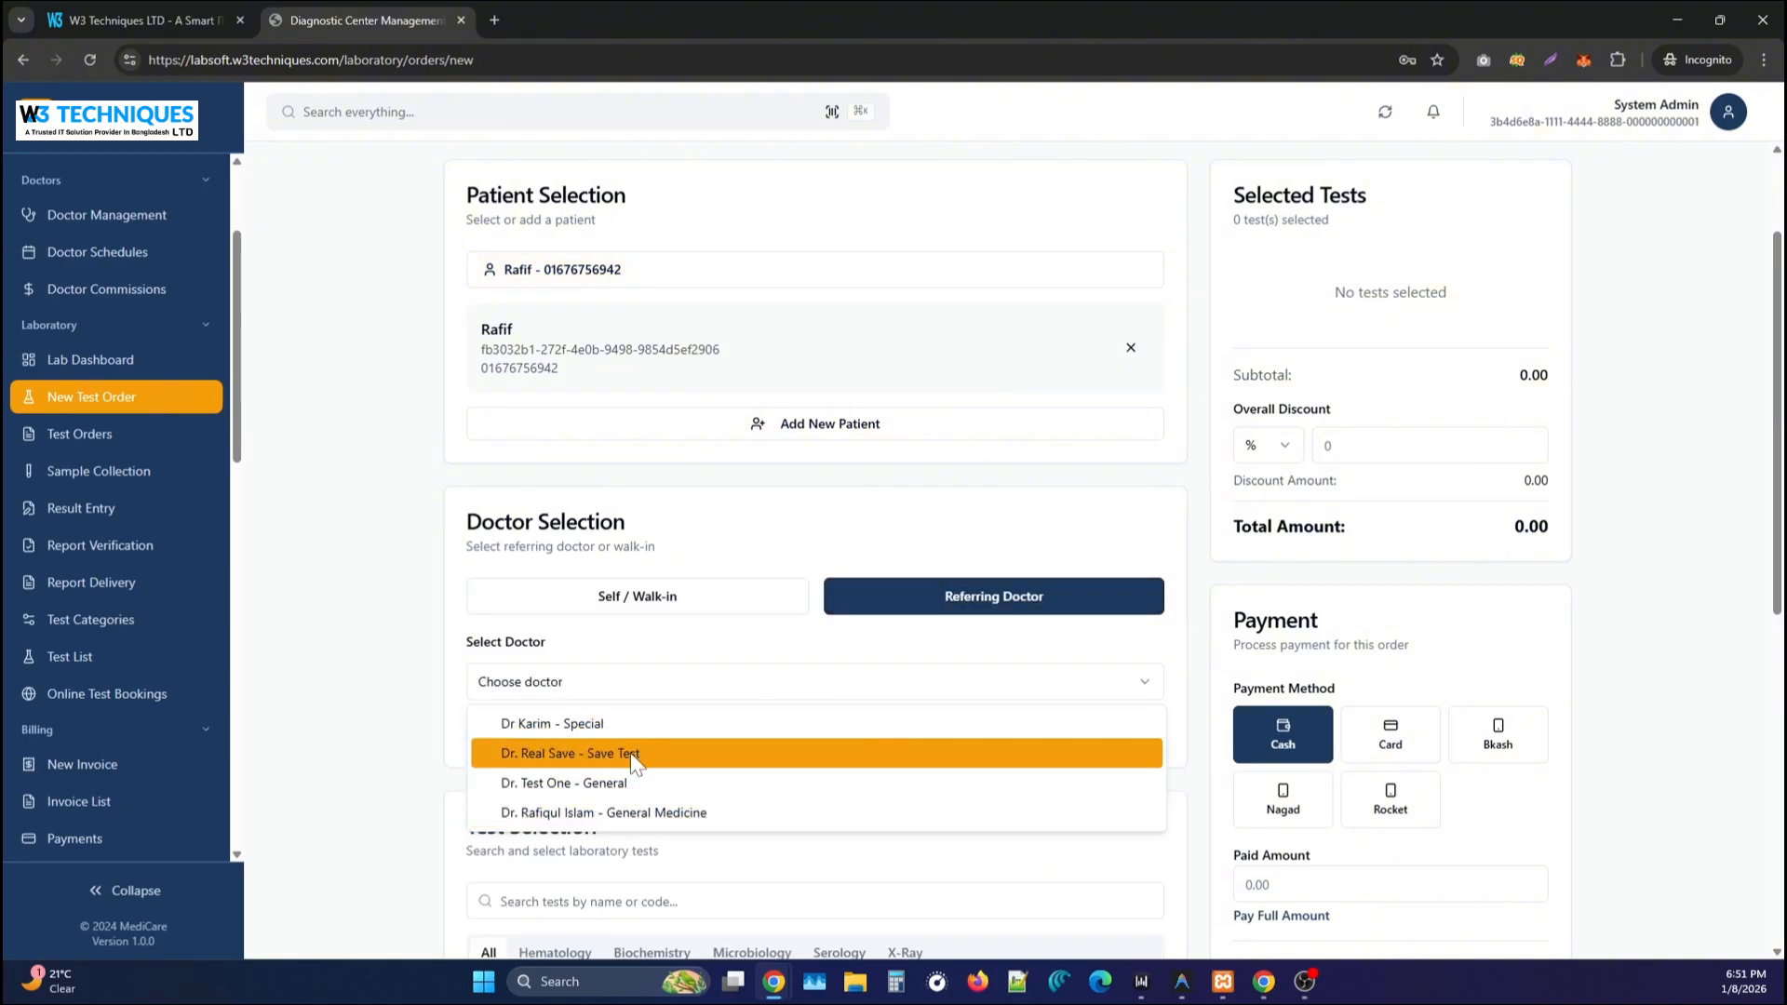
{"action": "left_click", "coordinate": [624, 724]}
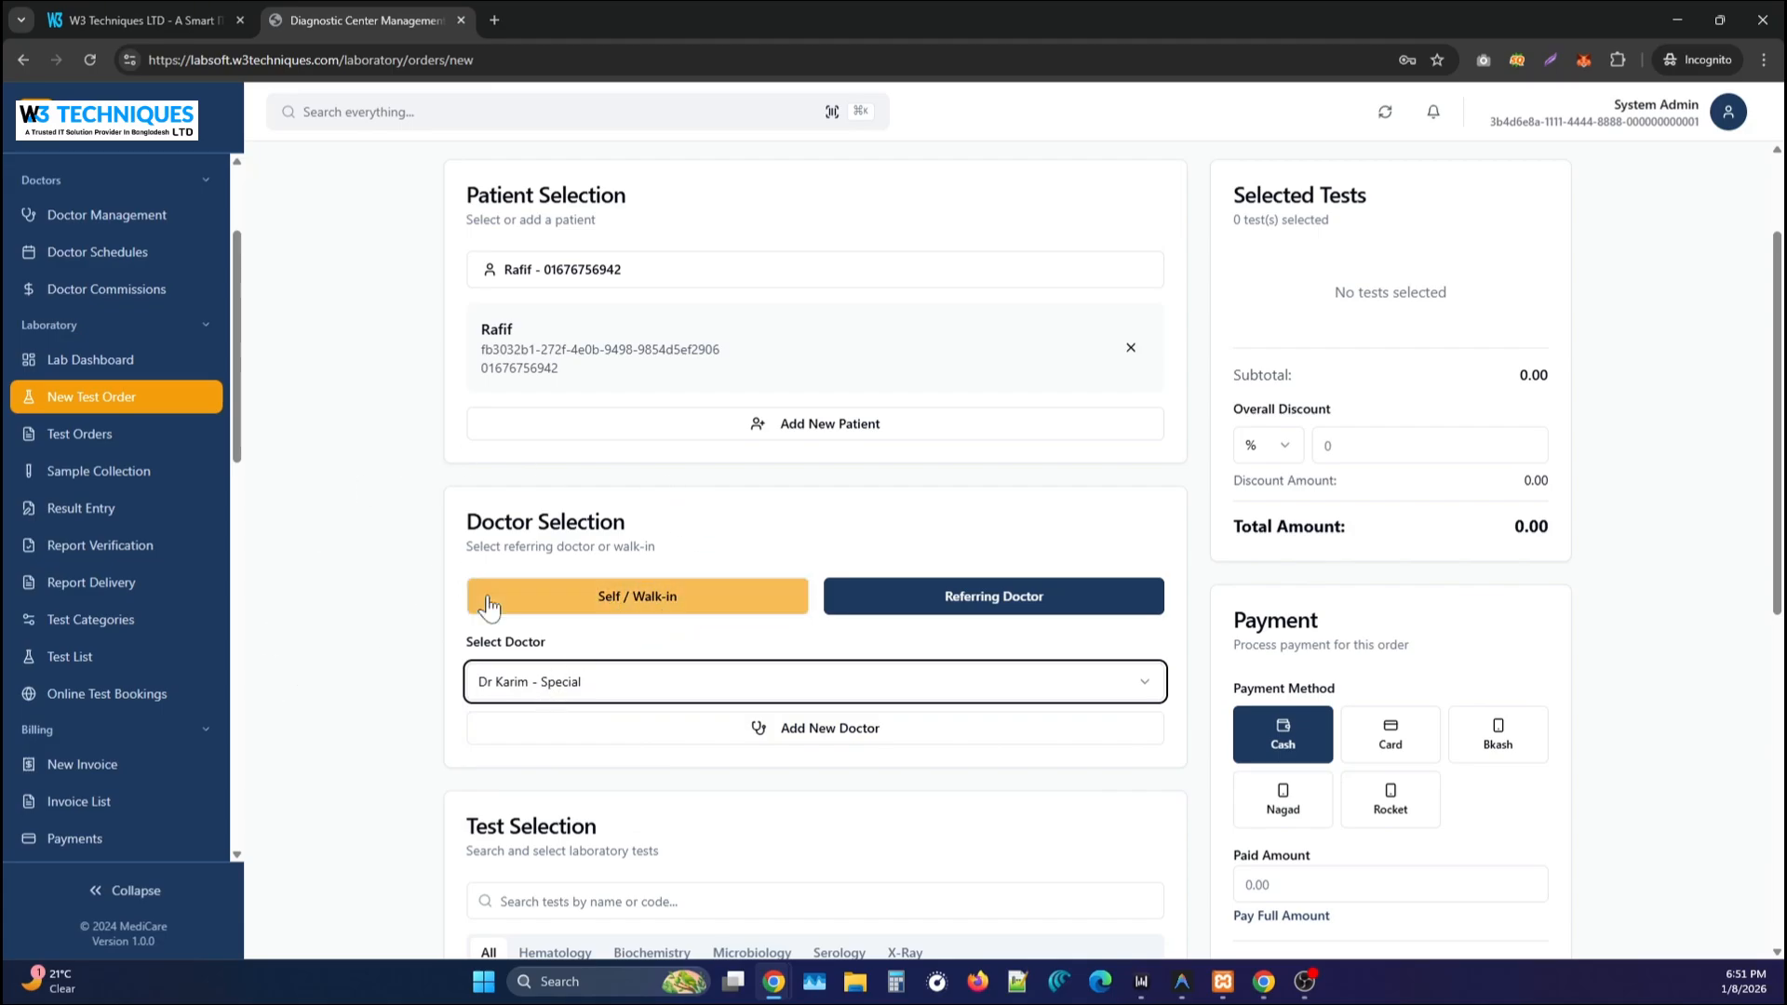
Review the referring doctor choices and the Quick Add Doctor form, keeping the chosen doctor and adding no new one.
{"action": "scroll", "coordinate": [489, 596], "scroll_direction": "down", "scroll_amount": 3}
{"action": "scroll", "coordinate": [494, 605], "scroll_direction": "down", "scroll_amount": 2}
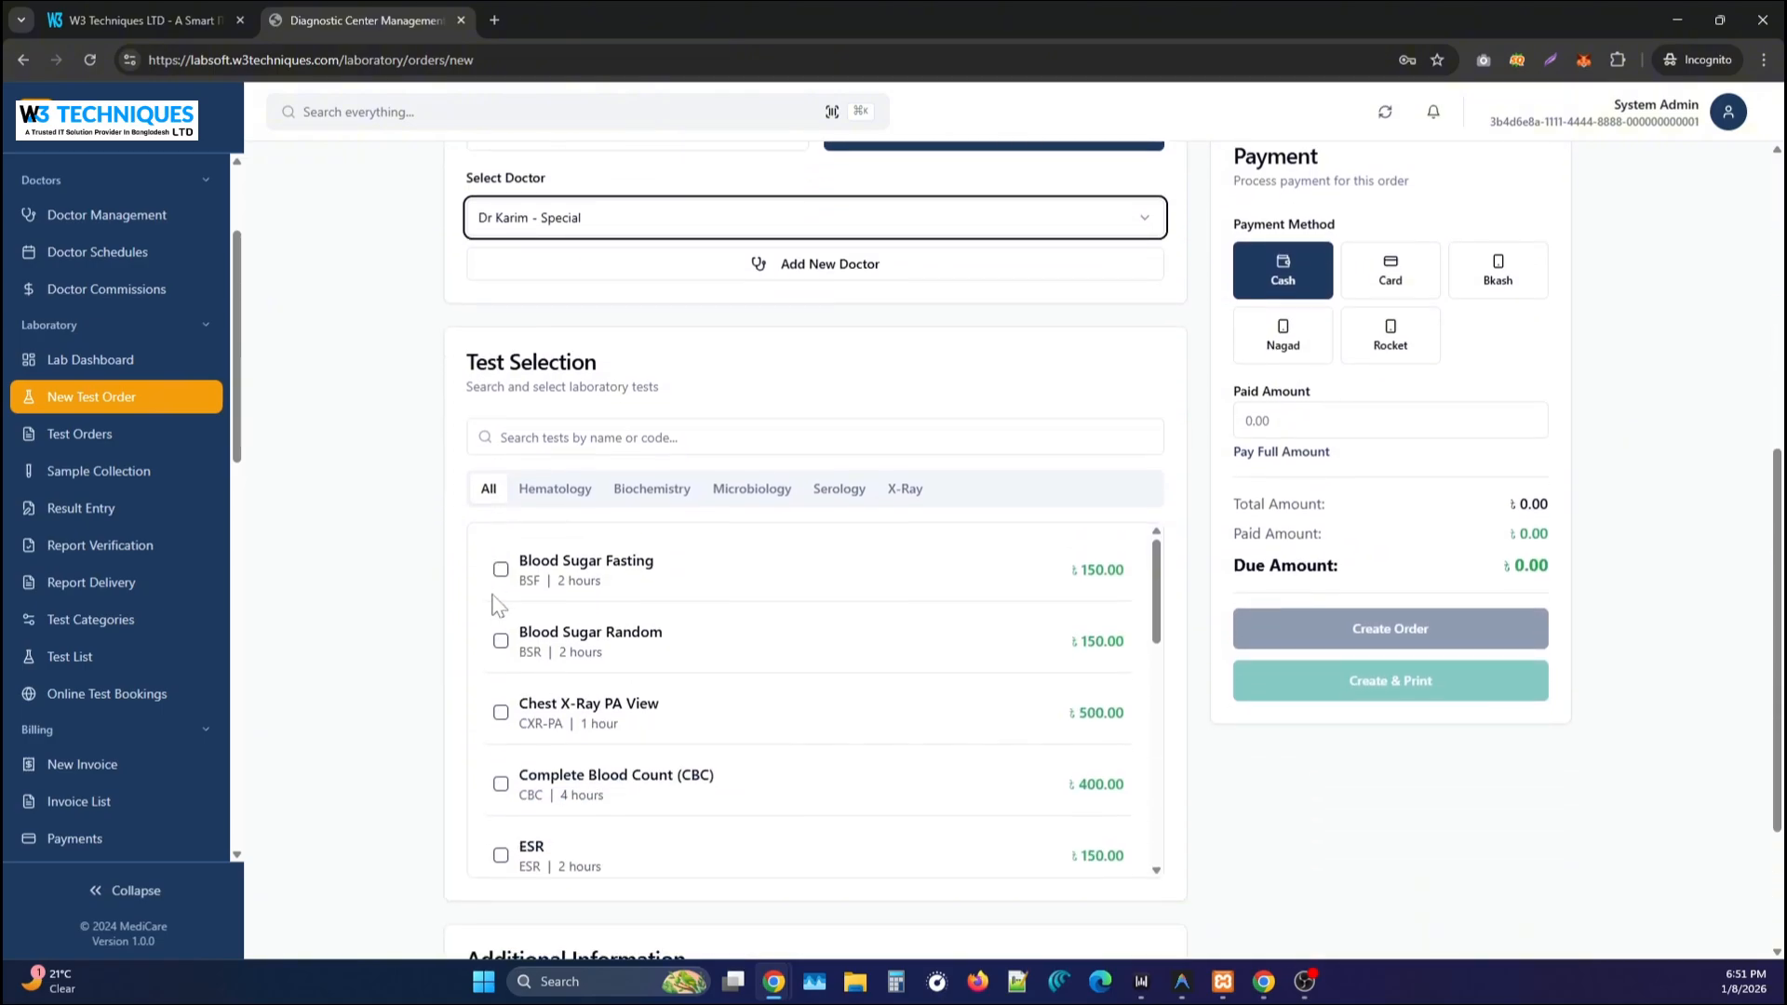
{"action": "scroll", "coordinate": [493, 605], "scroll_direction": "up", "scroll_amount": 2}
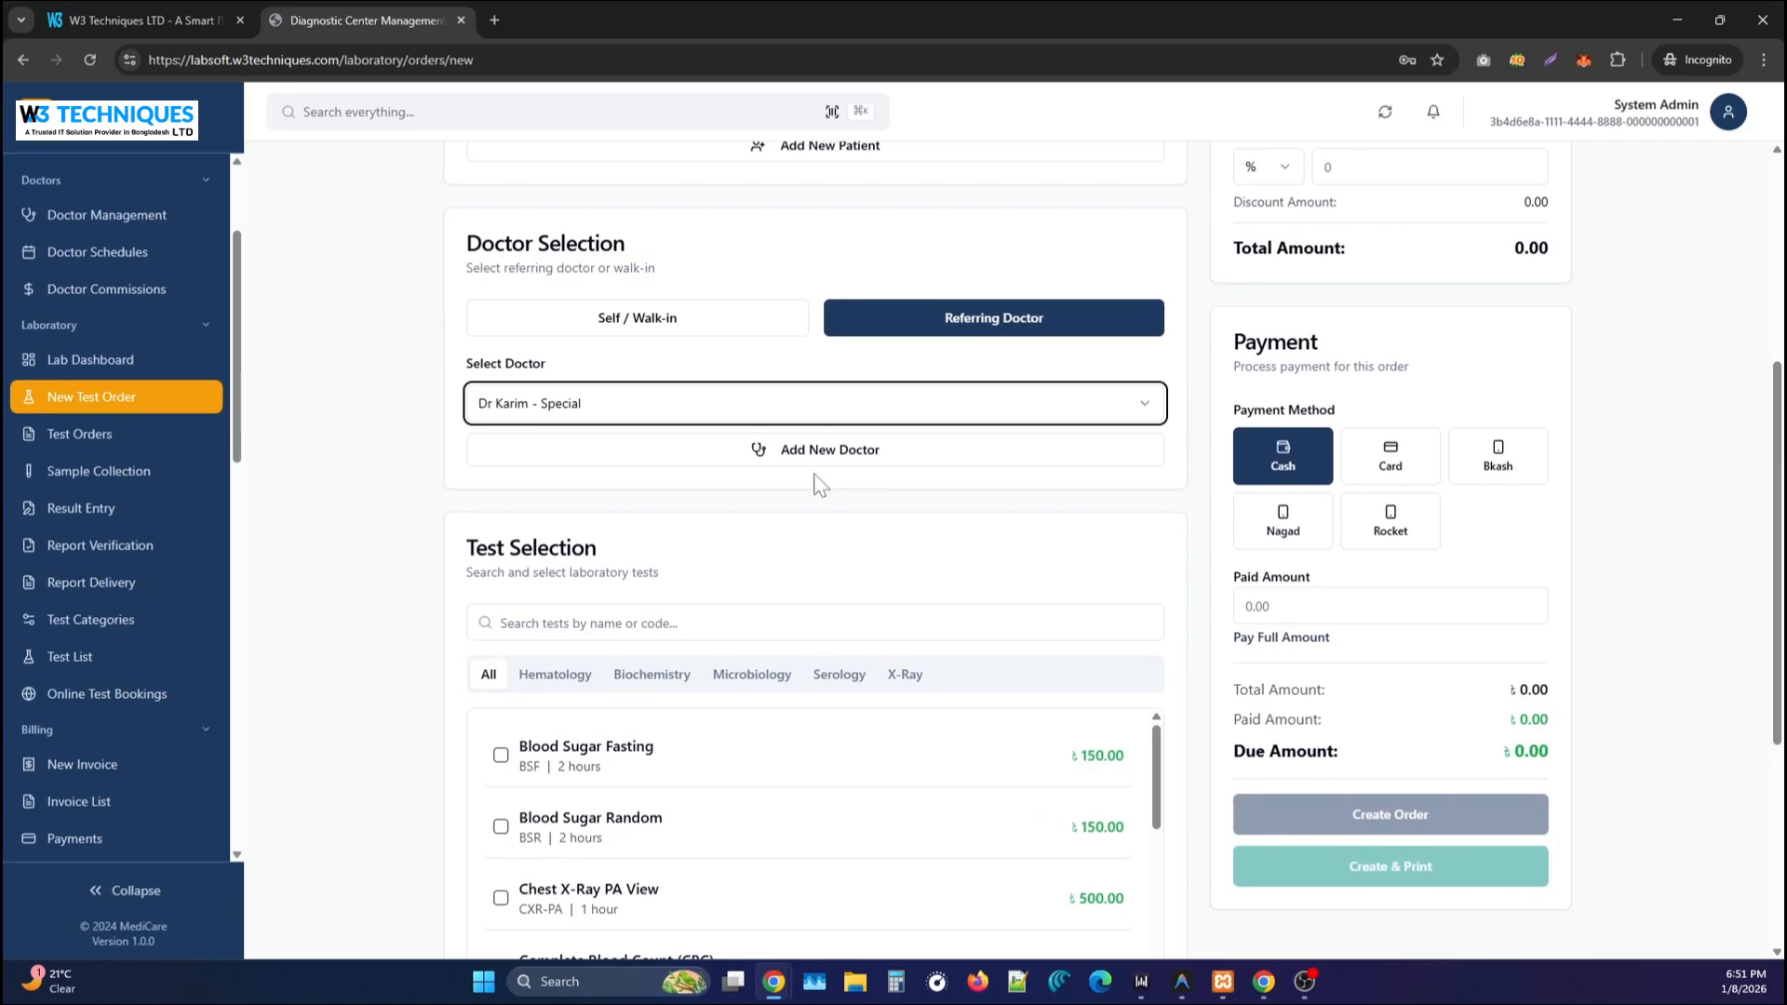
{"action": "left_click", "coordinate": [979, 404]}
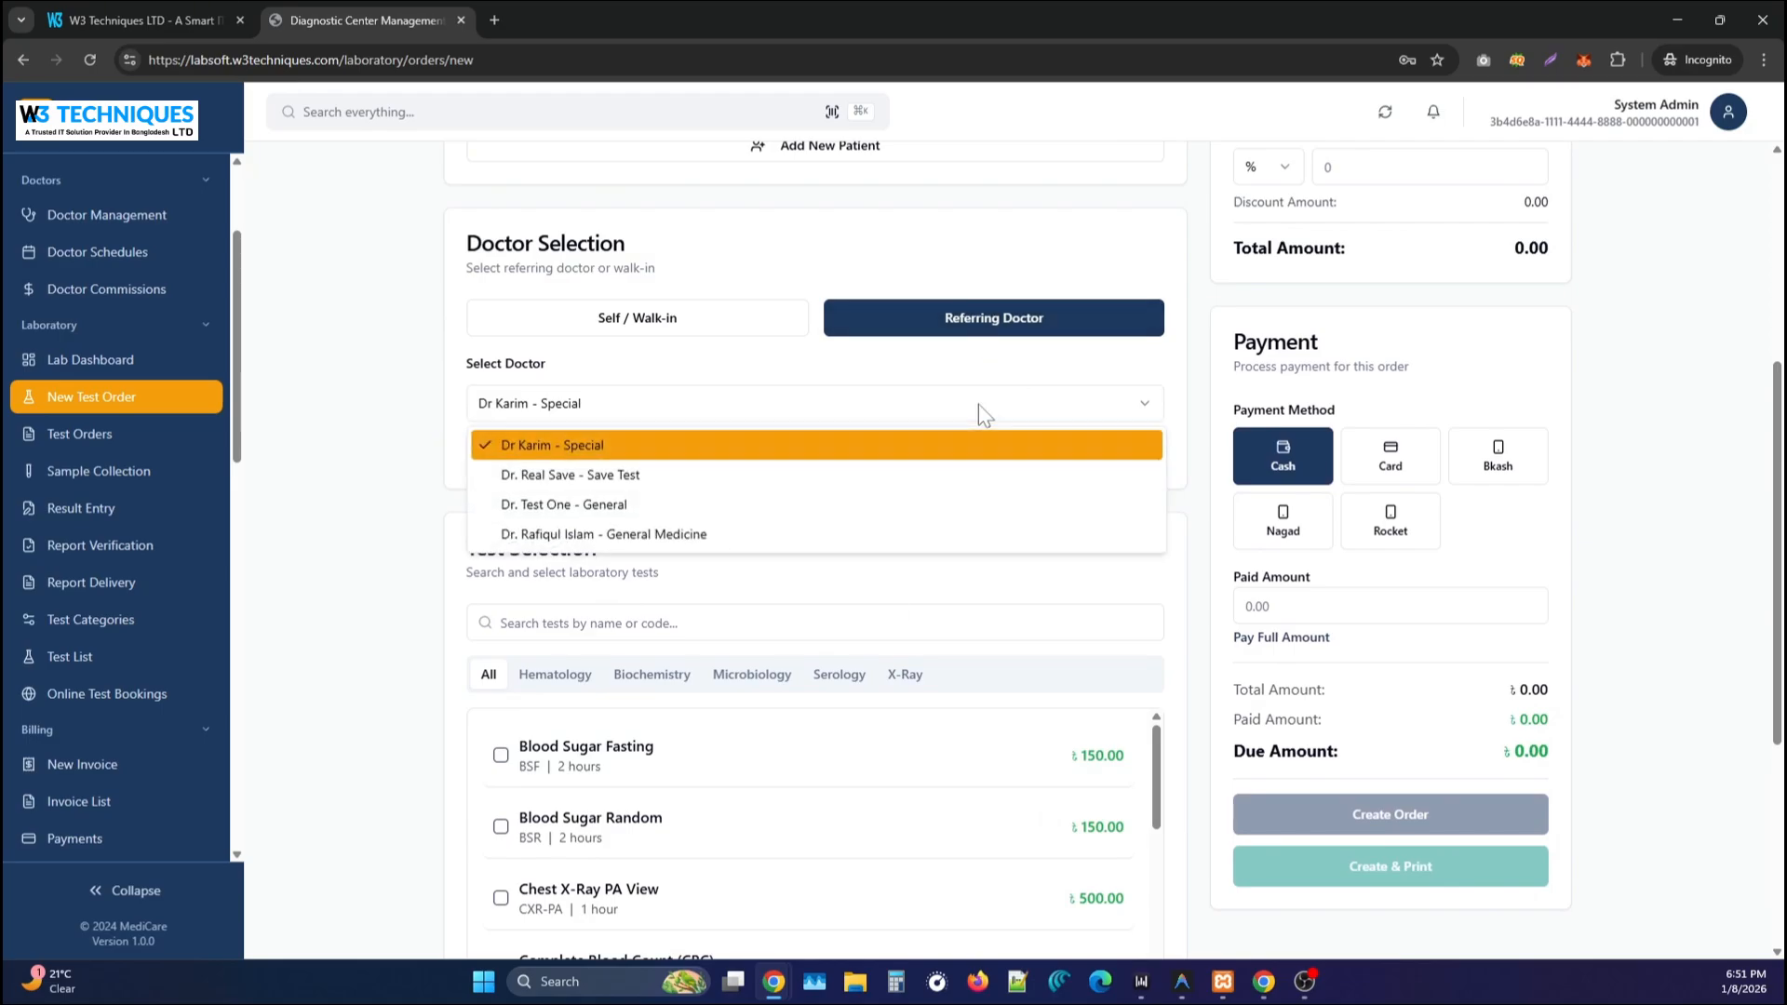
{"action": "left_click", "coordinate": [454, 470]}
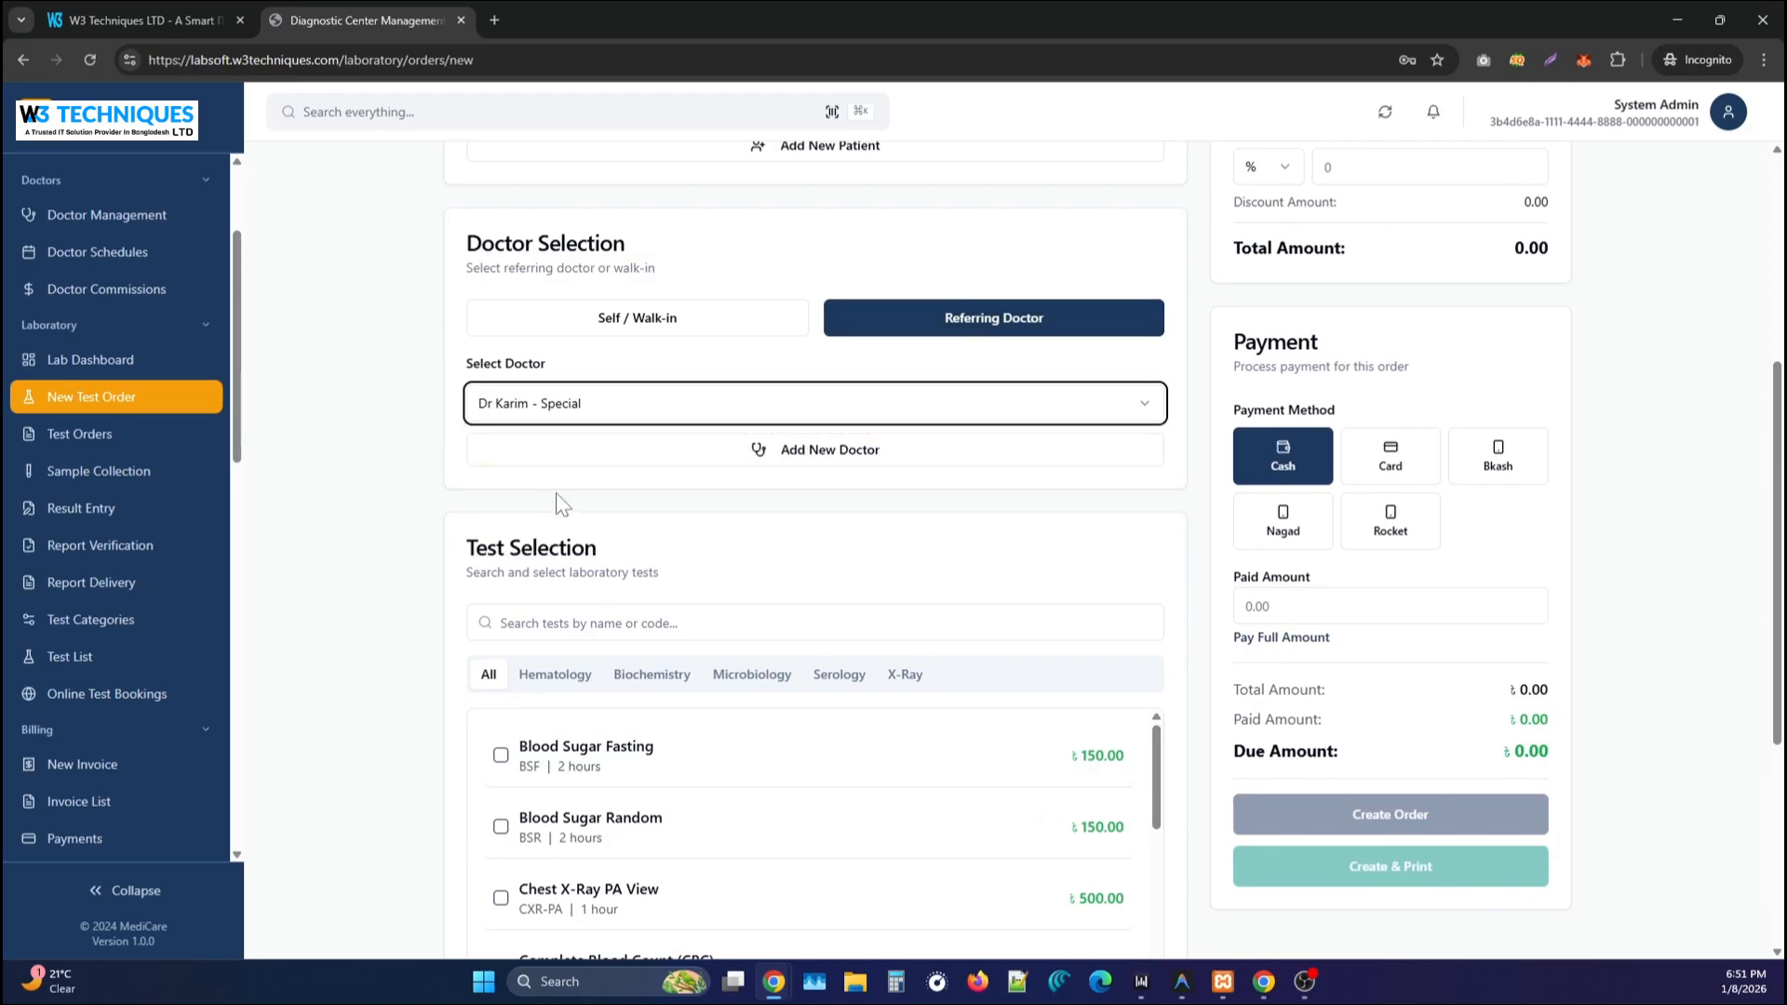
{"action": "left_click", "coordinate": [749, 452]}
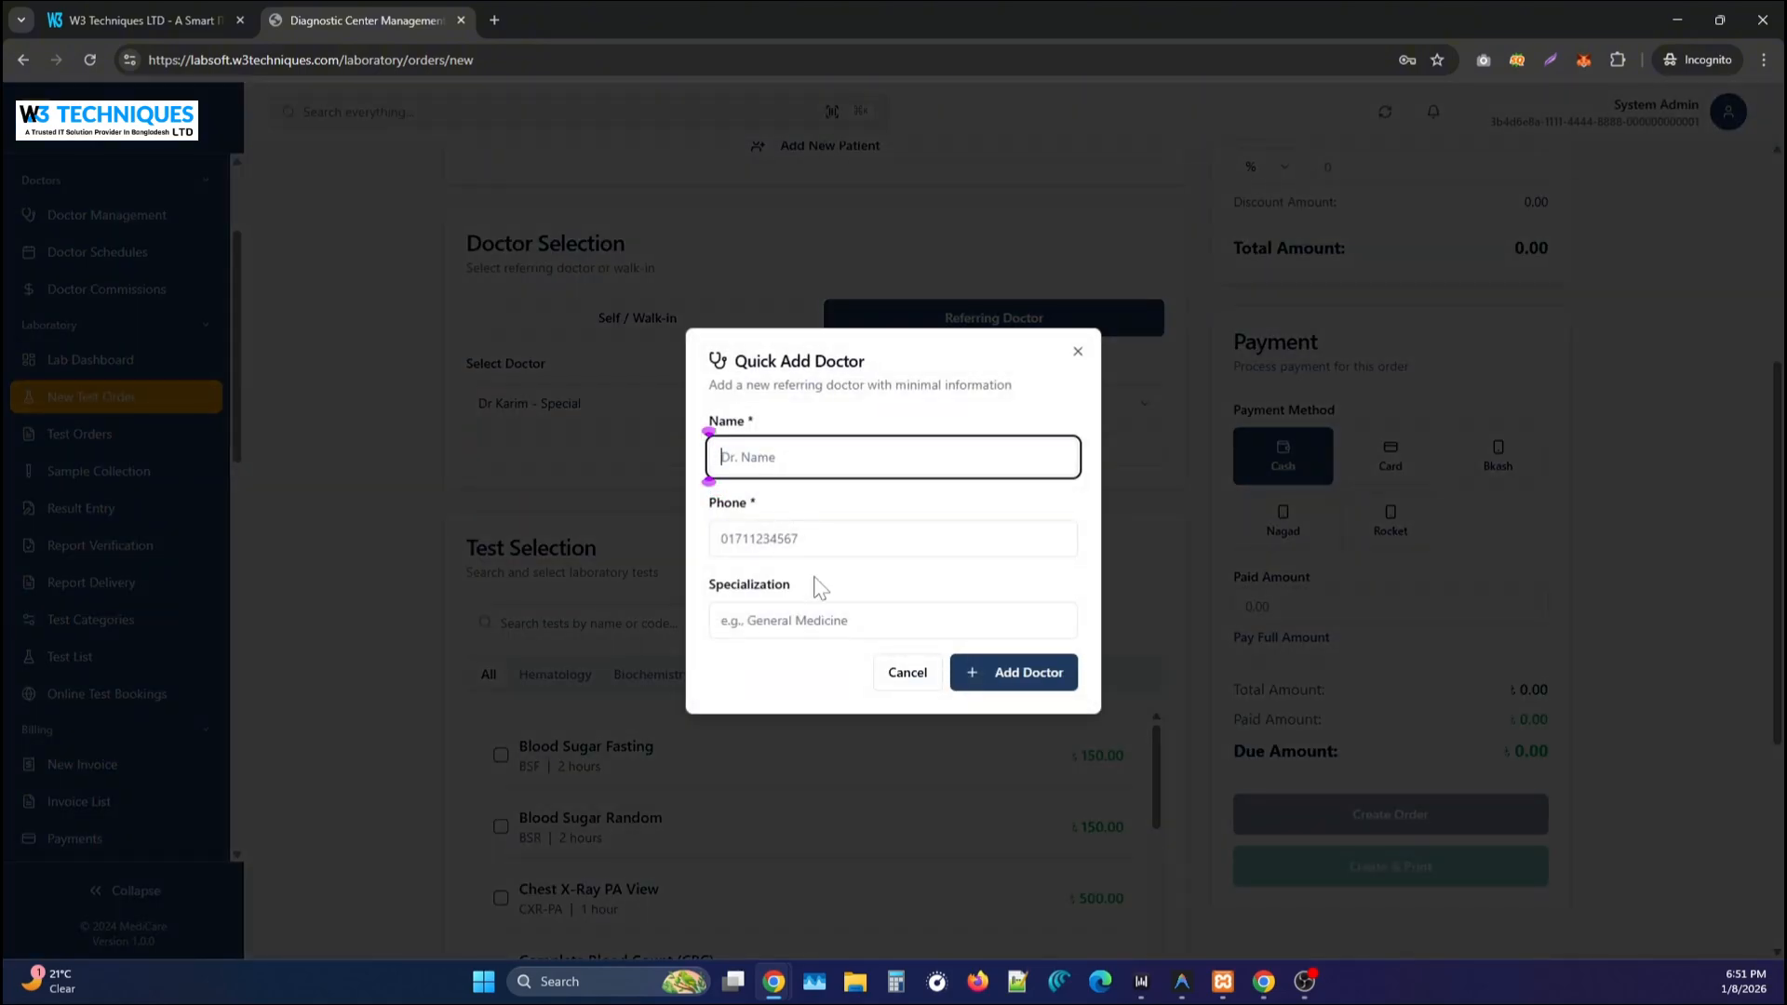
{"action": "left_click", "coordinate": [909, 674]}
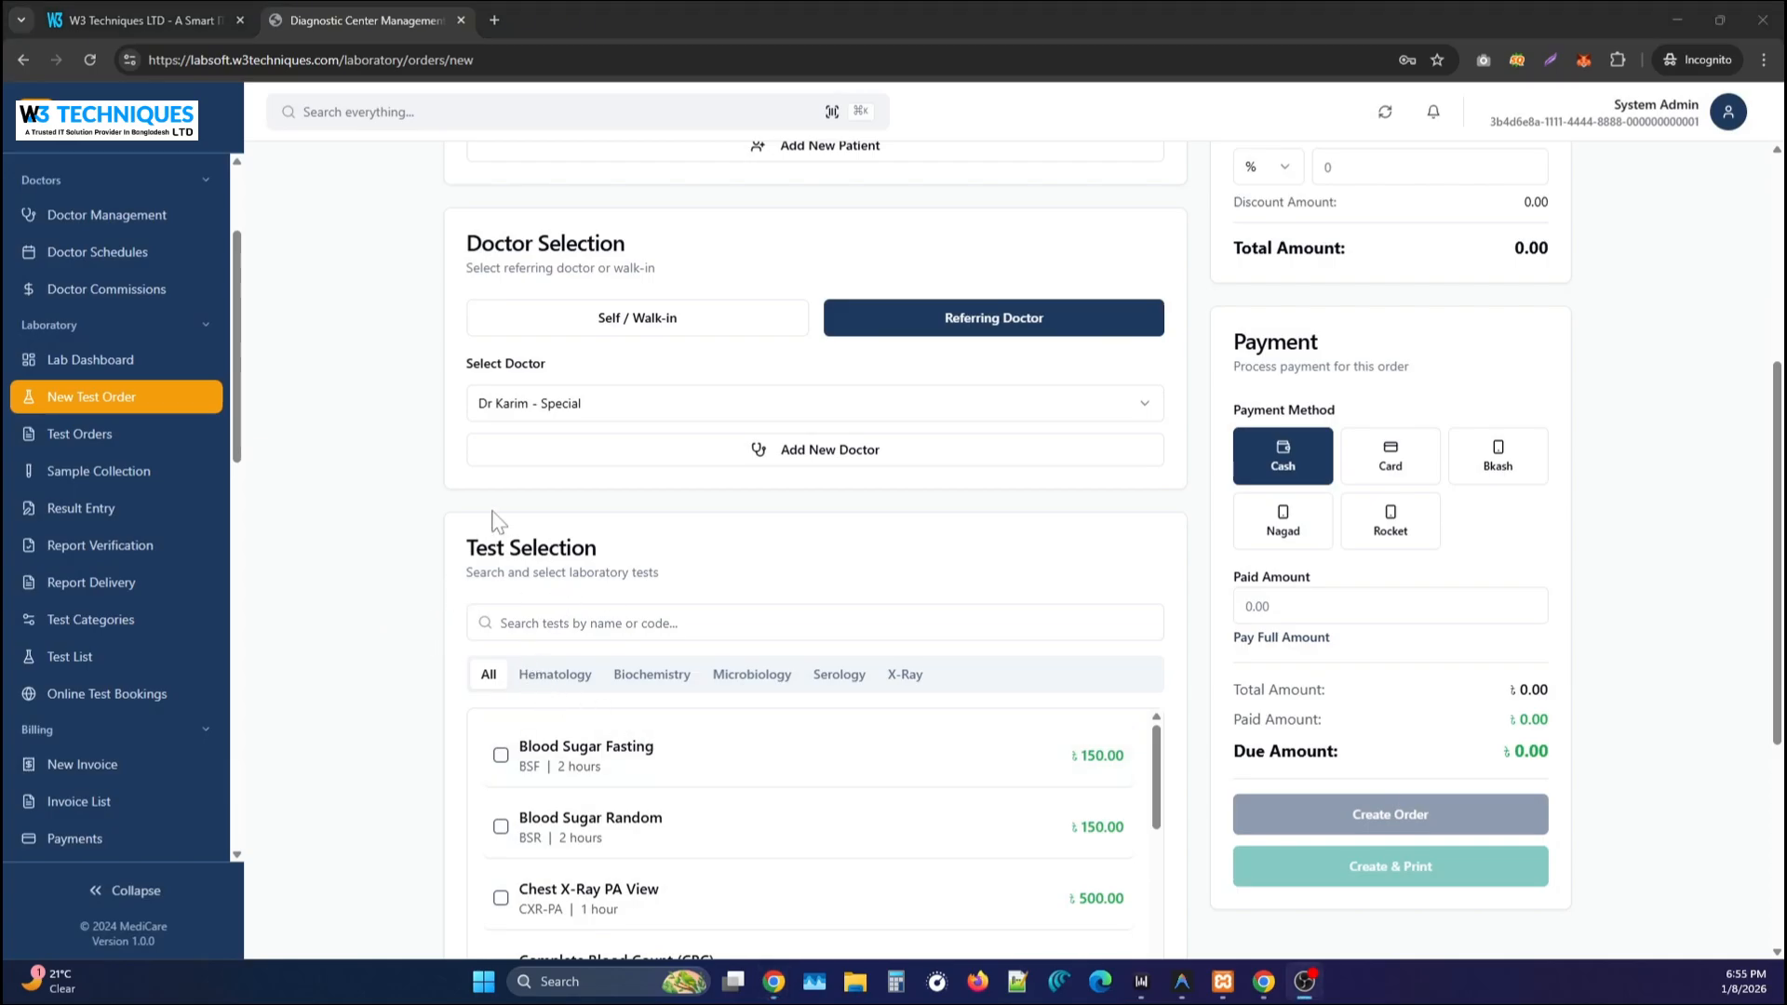
Search the laboratory tests for "cbc" and clear the search to list all tests again.
{"action": "scroll", "coordinate": [449, 587], "scroll_direction": "down", "scroll_amount": 2}
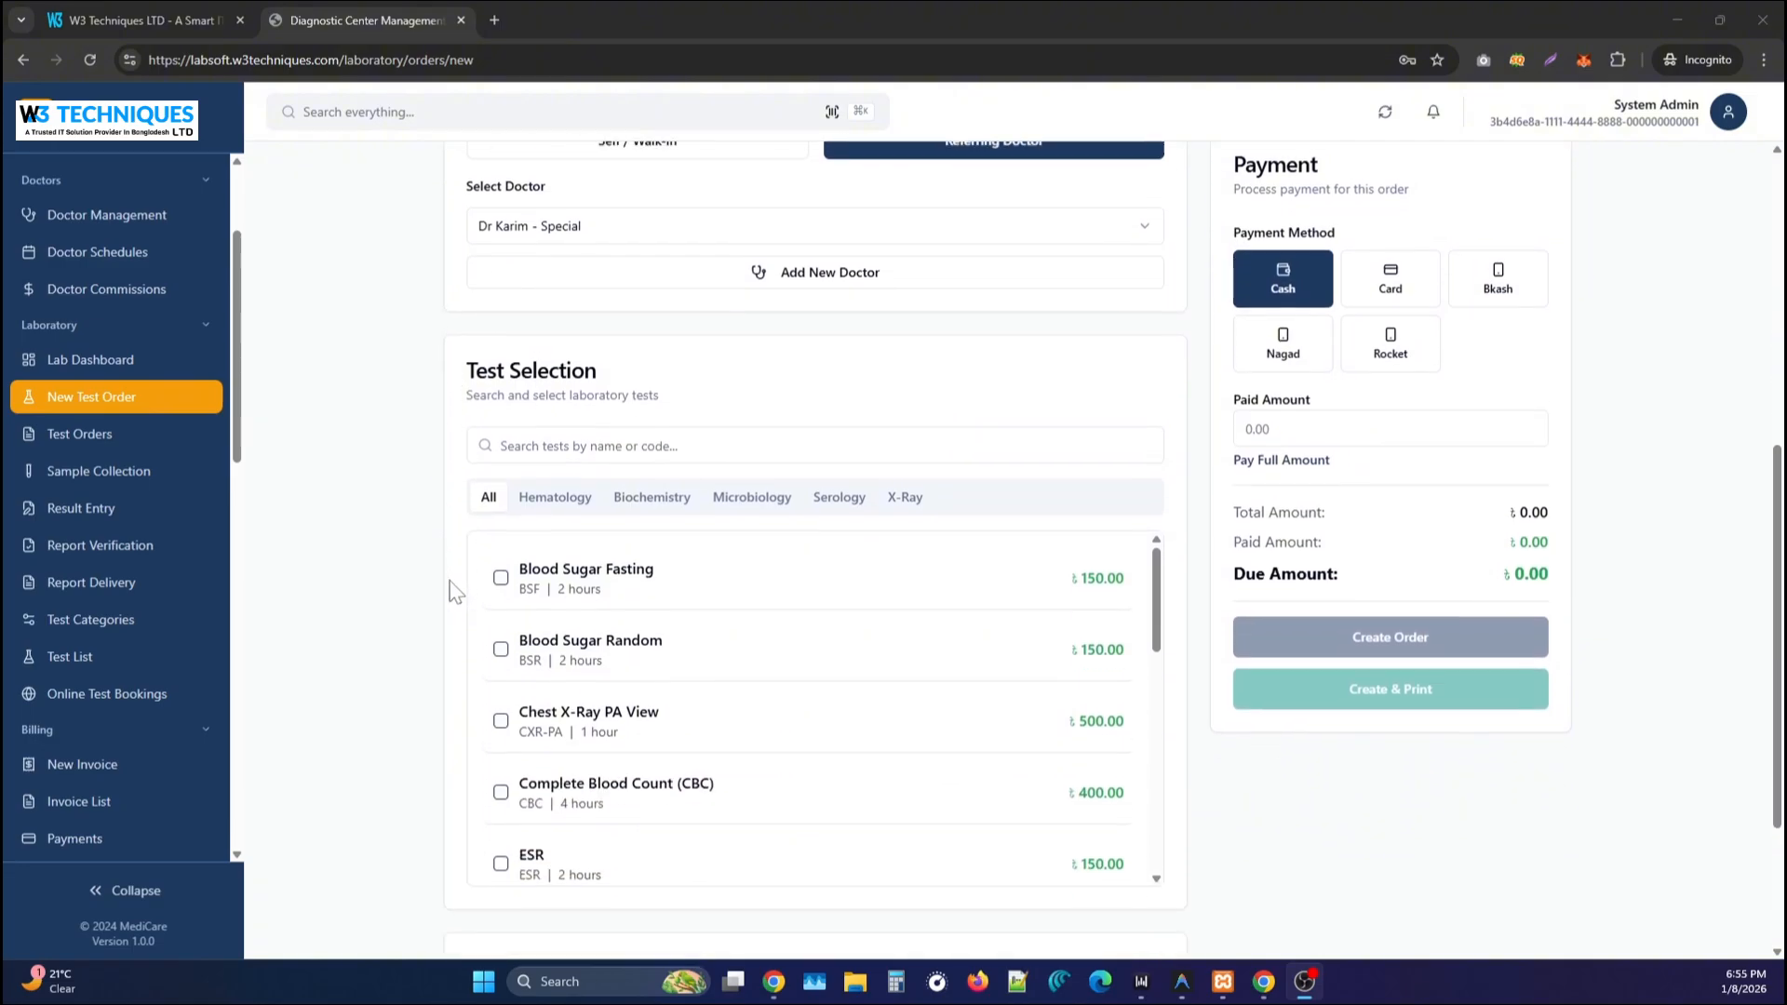
{"action": "left_click", "coordinate": [588, 438]}
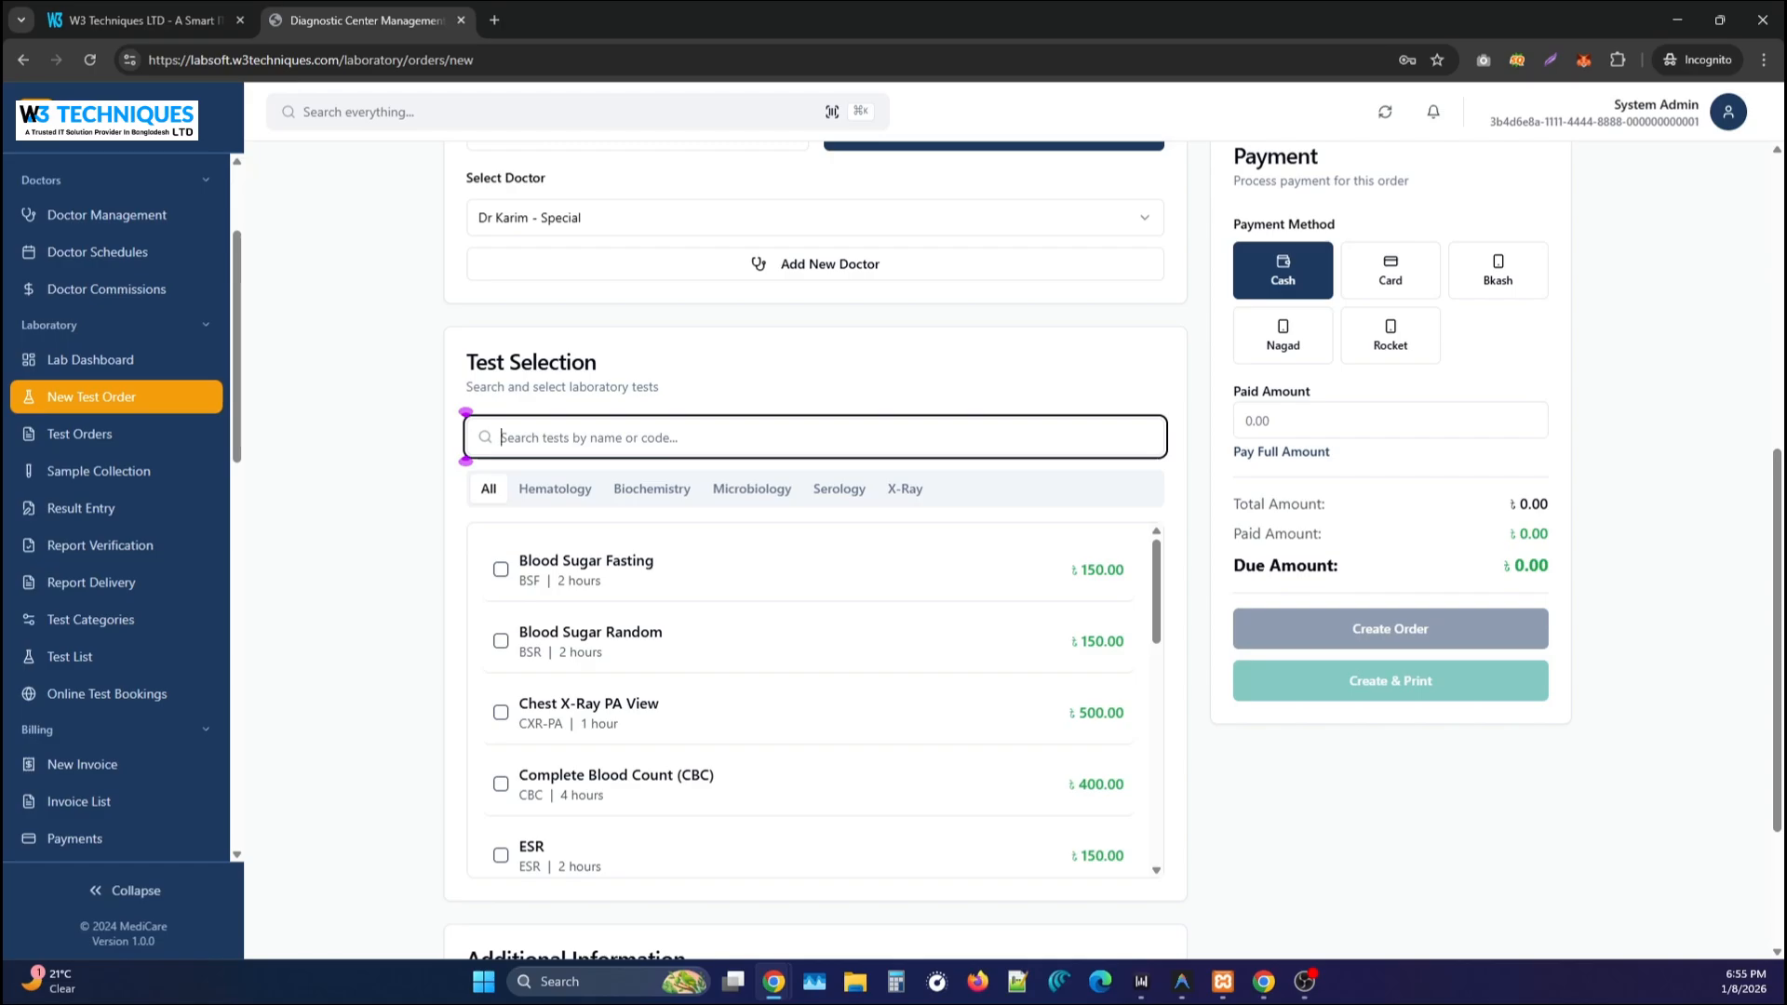
{"action": "type", "text": "cbc"}
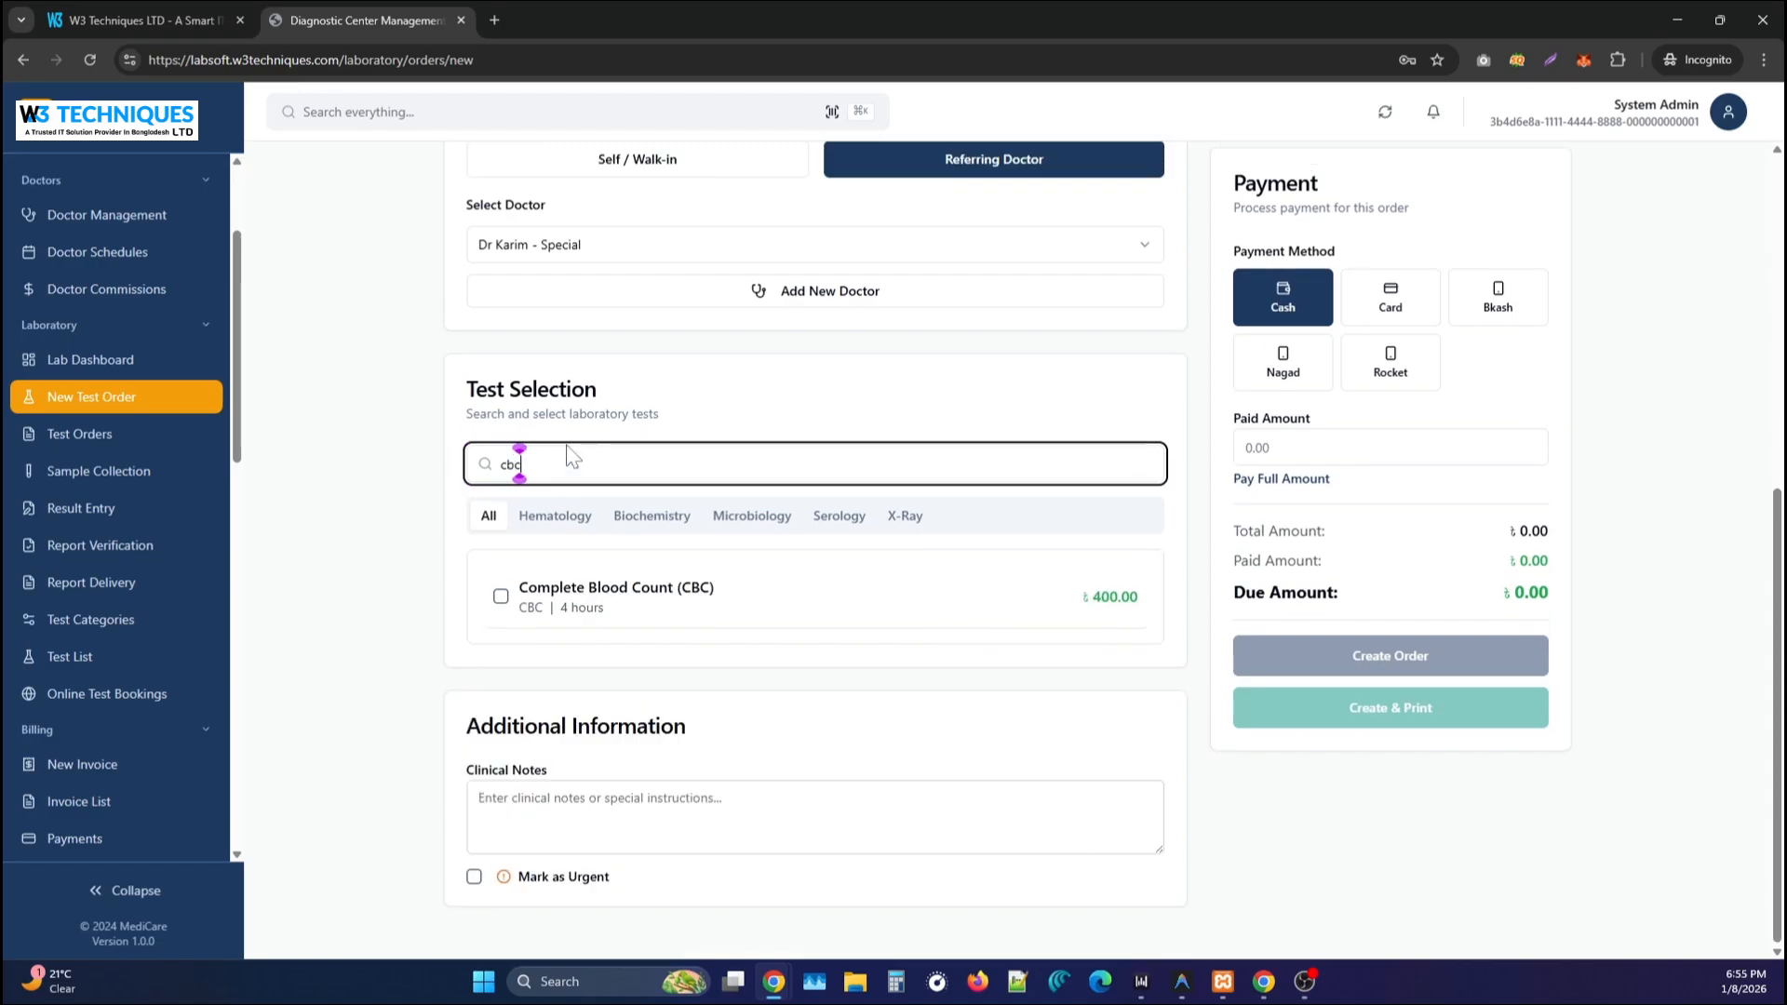
{"action": "key", "text": "BackSpace"}
{"action": "key", "text": "BackSpace"}
{"action": "key", "text": "BackSpace"}
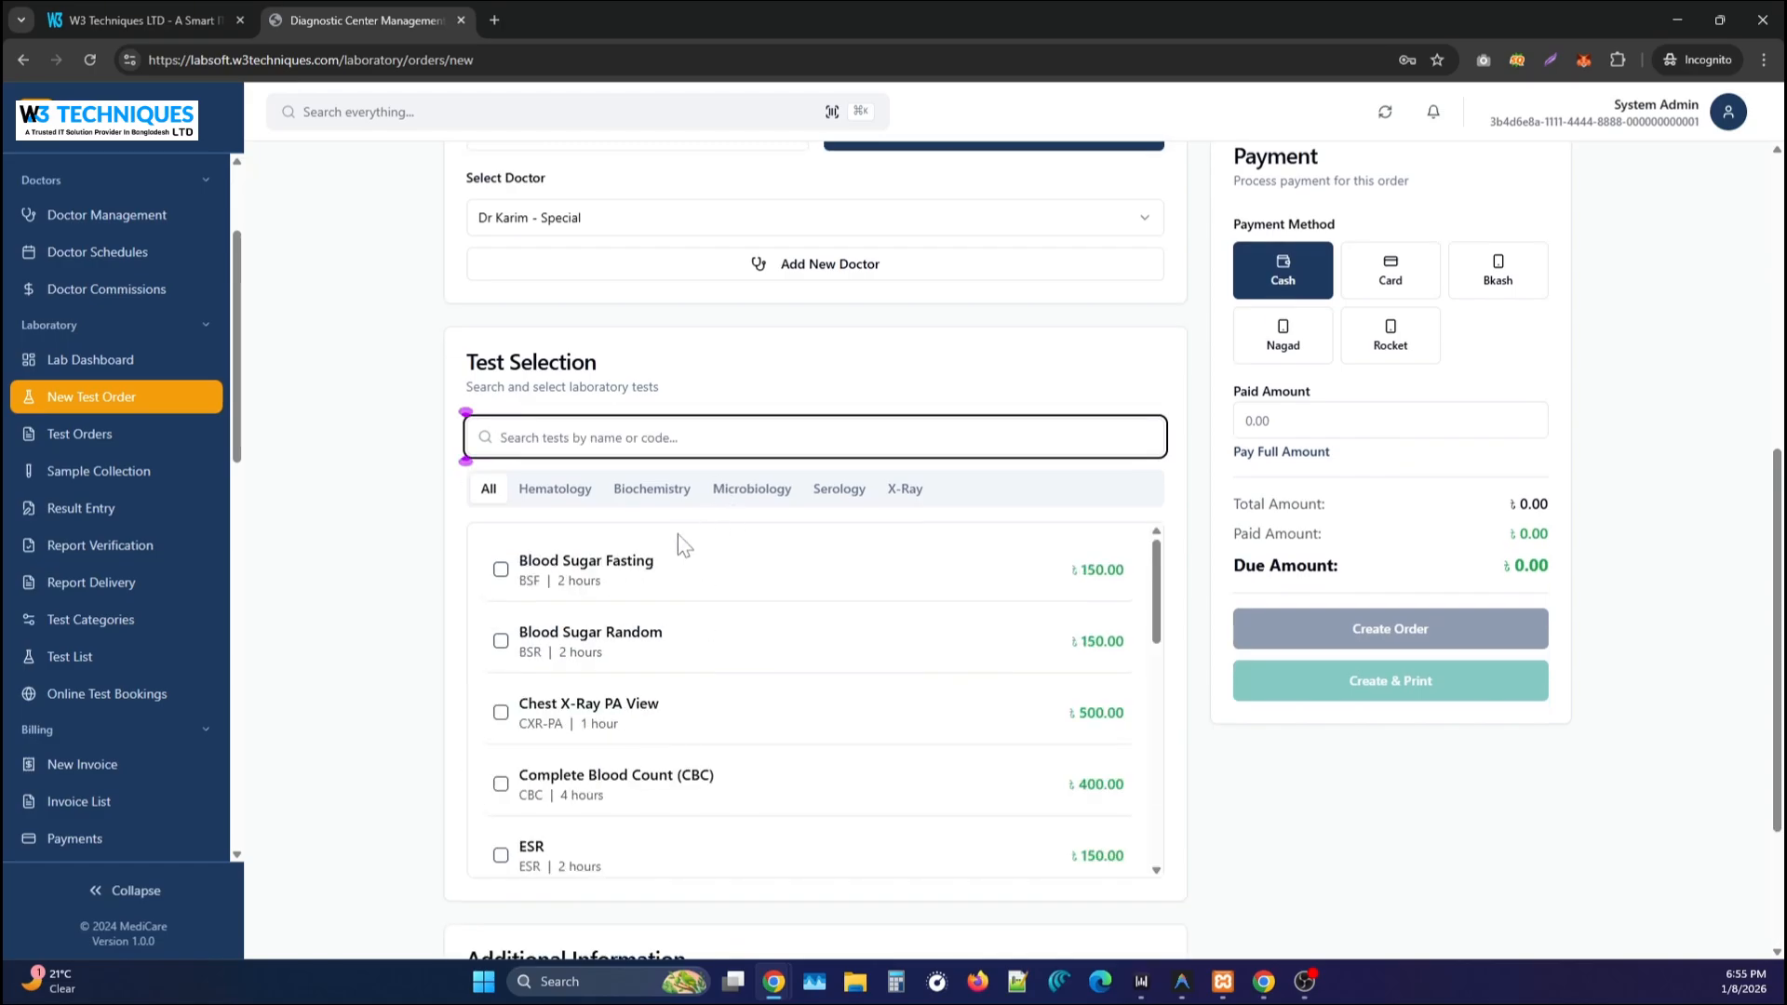
Browse the tests by the Biochemistry, Microbiology, Serology and Hematology categories, and look through the full list under All.
{"action": "left_click", "coordinate": [644, 490]}
{"action": "left_click", "coordinate": [745, 507]}
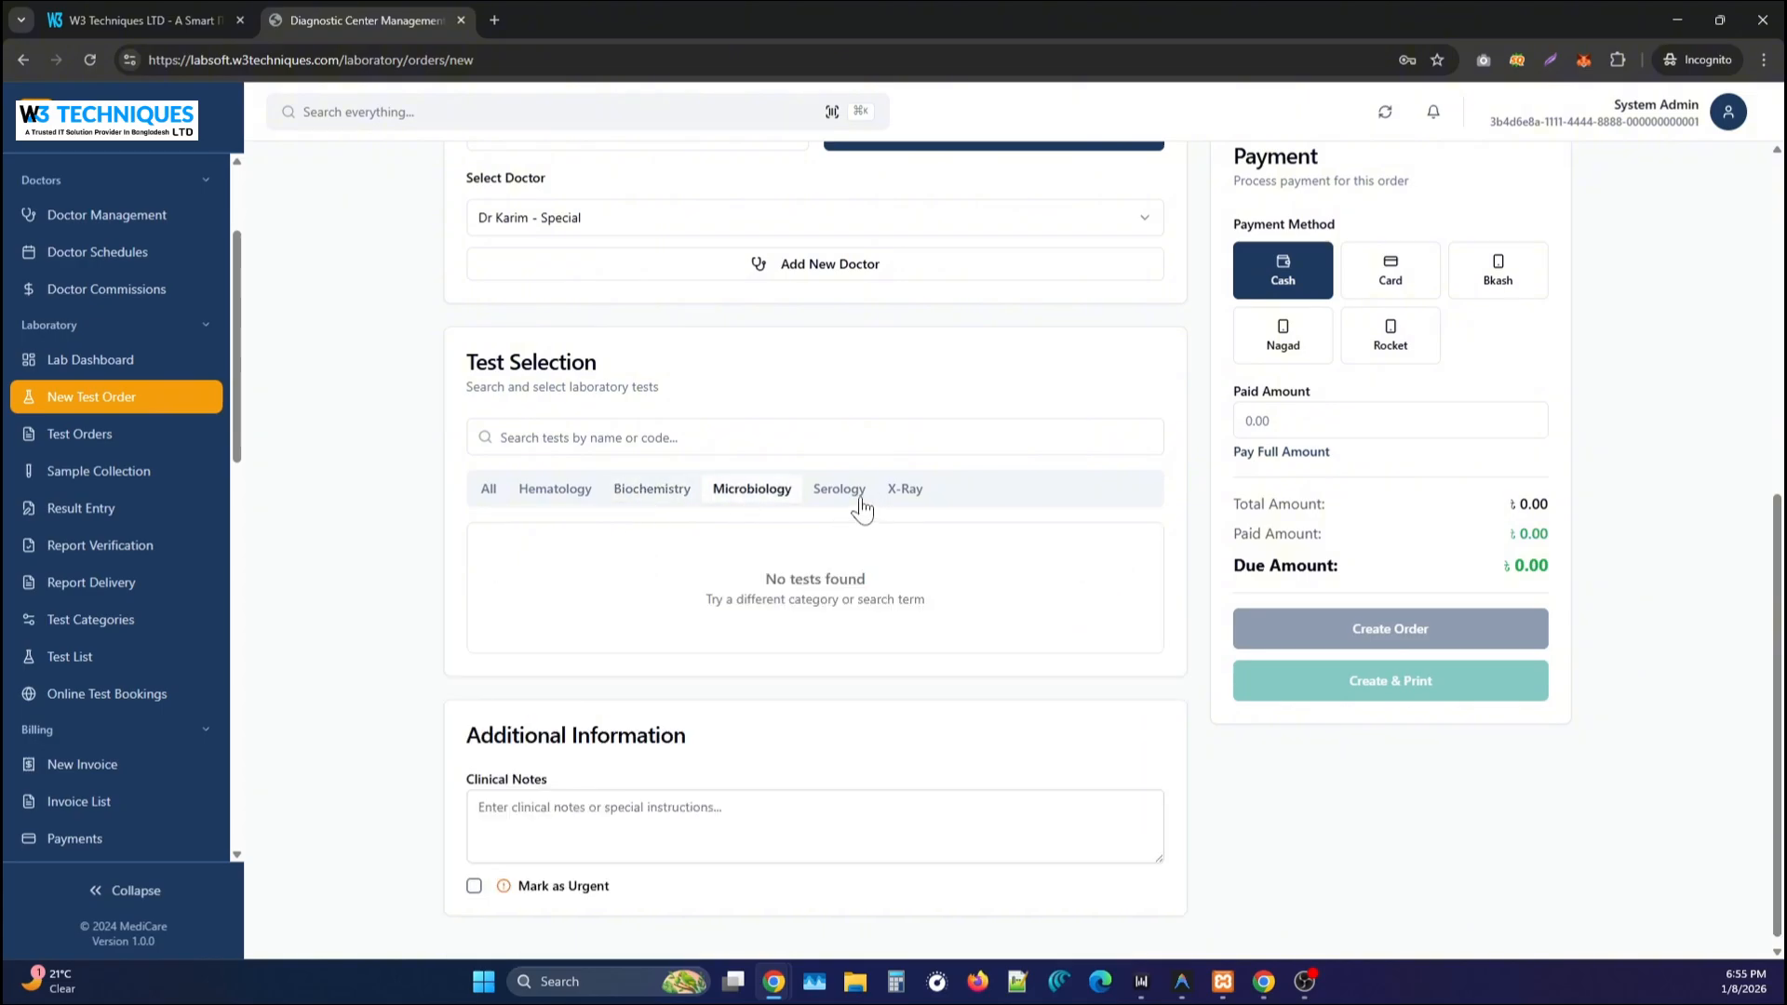
{"action": "left_click", "coordinate": [849, 507]}
{"action": "left_click", "coordinate": [546, 500]}
{"action": "left_click", "coordinate": [488, 489]}
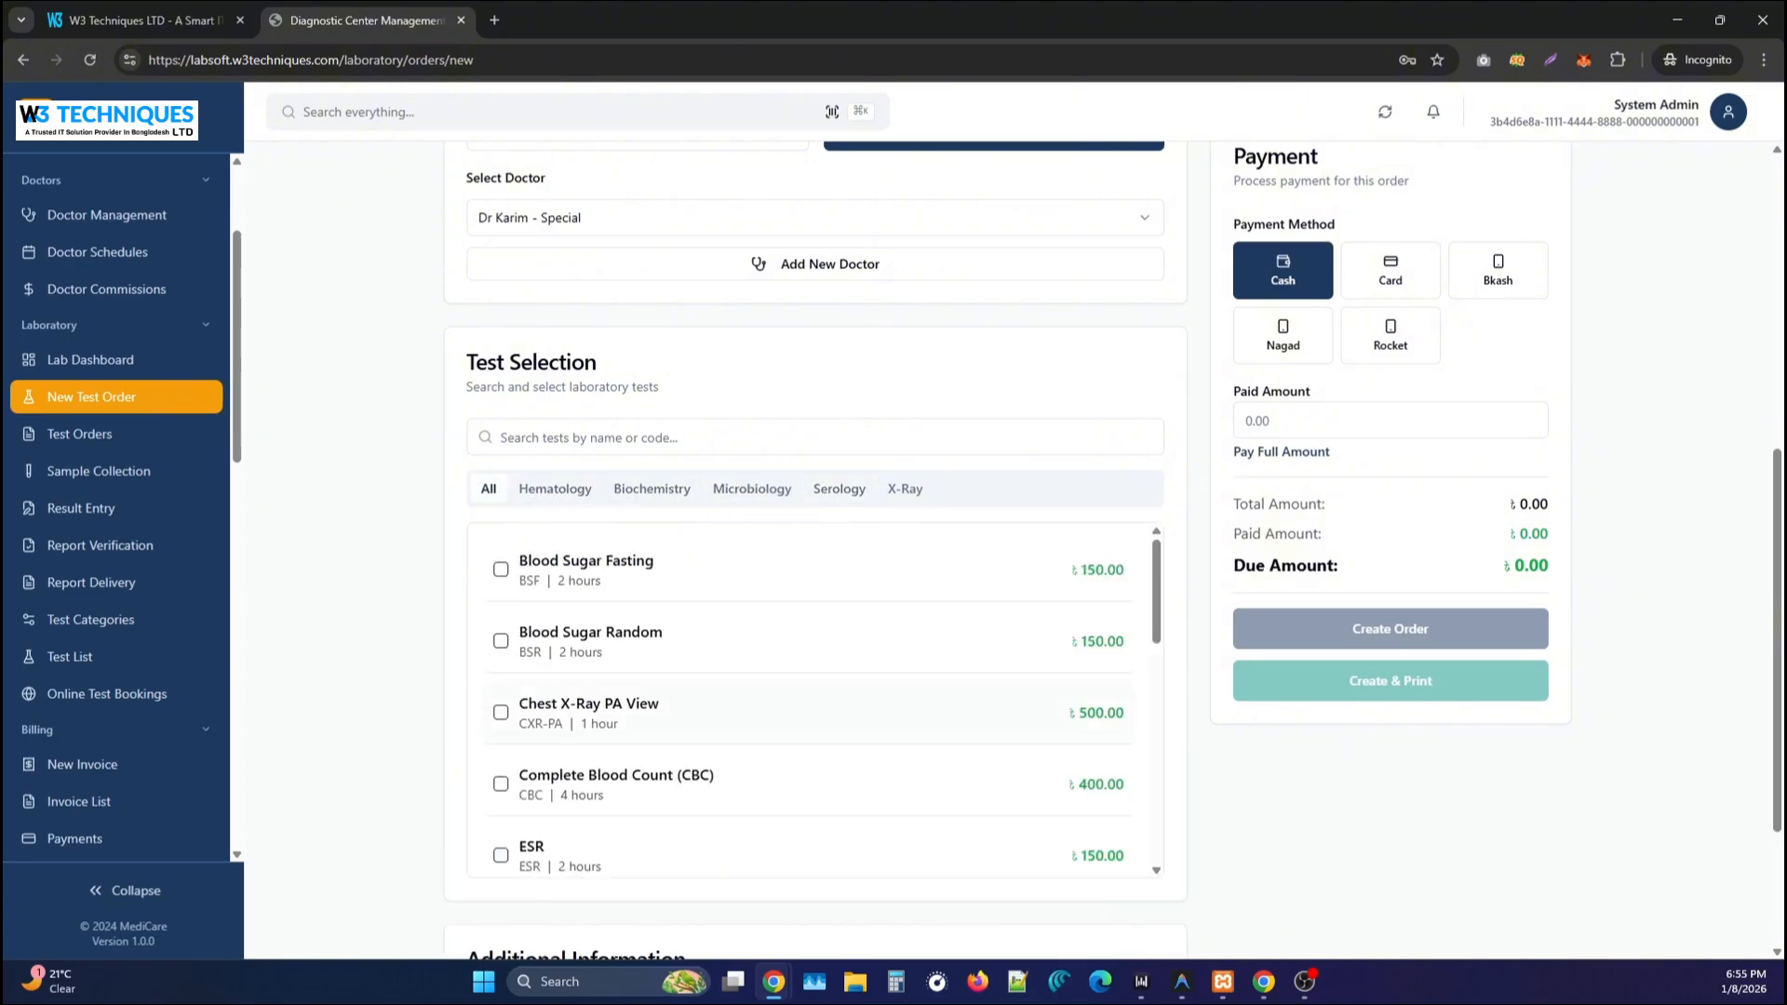
{"action": "scroll", "coordinate": [650, 710], "scroll_direction": "down", "scroll_amount": 6}
{"action": "scroll", "coordinate": [768, 838], "scroll_direction": "down", "scroll_amount": 3}
{"action": "scroll", "coordinate": [646, 658], "scroll_direction": "up", "scroll_amount": 5}
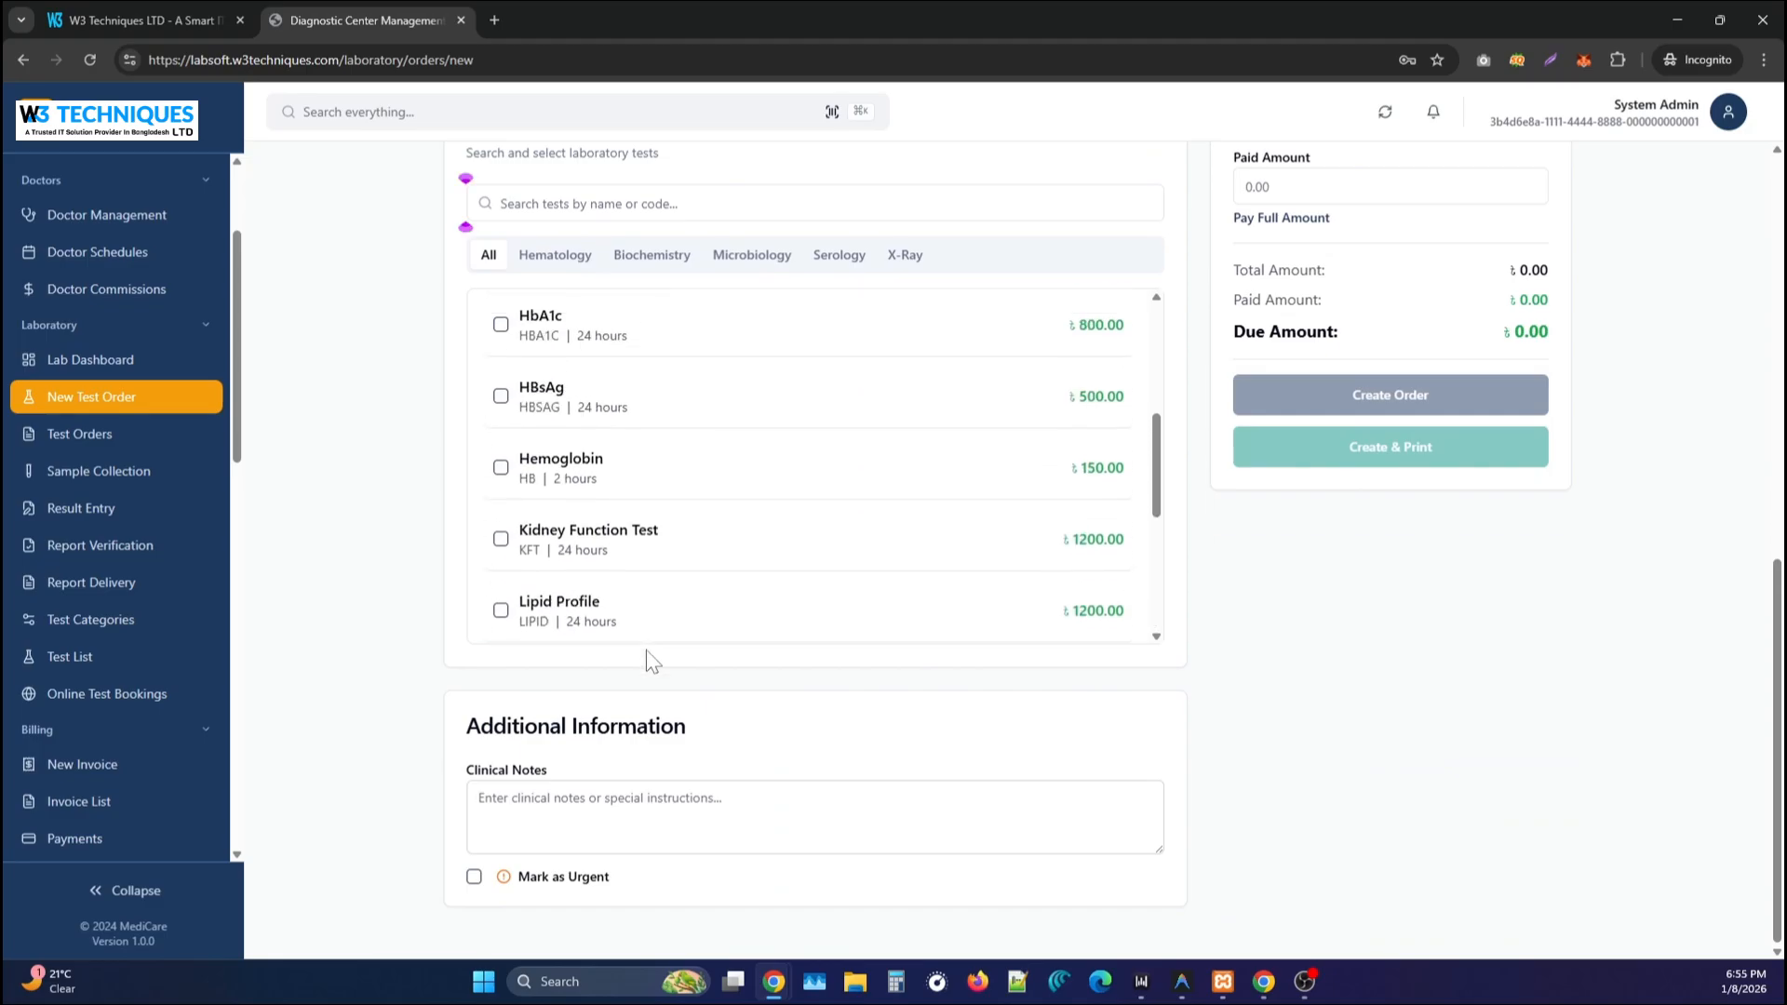
{"action": "scroll", "coordinate": [395, 689], "scroll_direction": "up", "scroll_amount": 4}
{"action": "scroll", "coordinate": [502, 754], "scroll_direction": "up", "scroll_amount": 4}
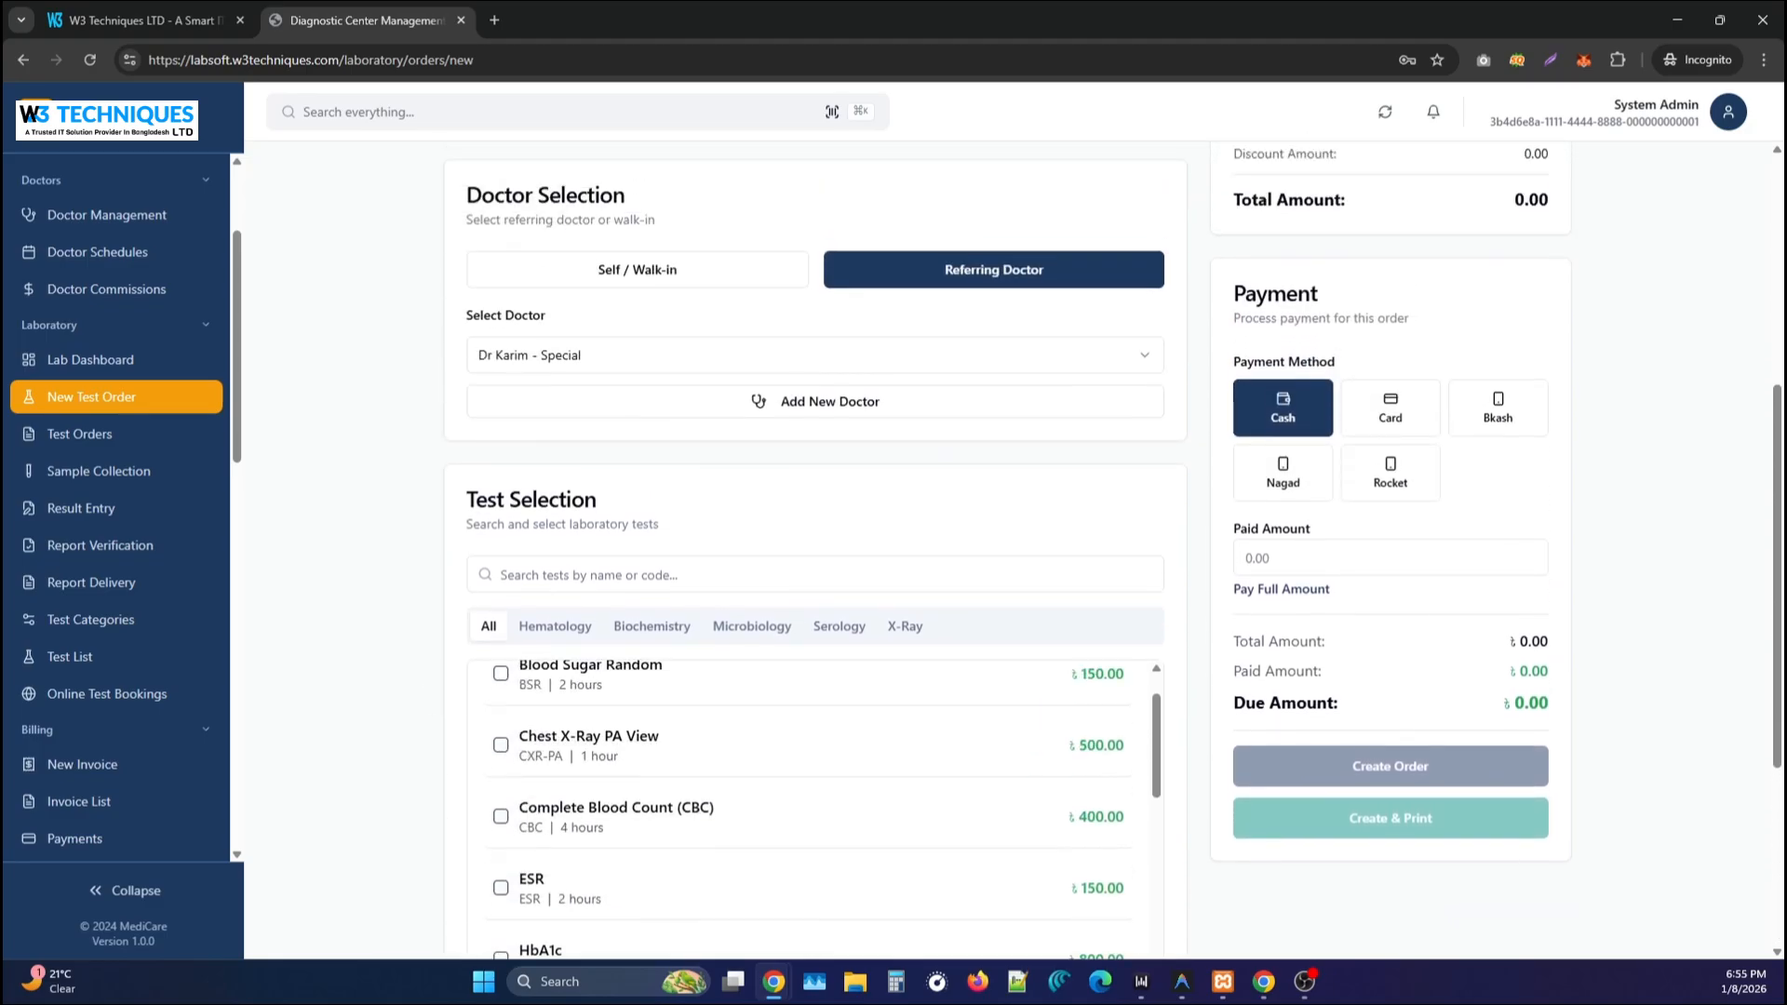
{"action": "scroll", "coordinate": [463, 761], "scroll_direction": "up", "scroll_amount": 4}
{"action": "scroll", "coordinate": [463, 761], "scroll_direction": "down", "scroll_amount": 5}
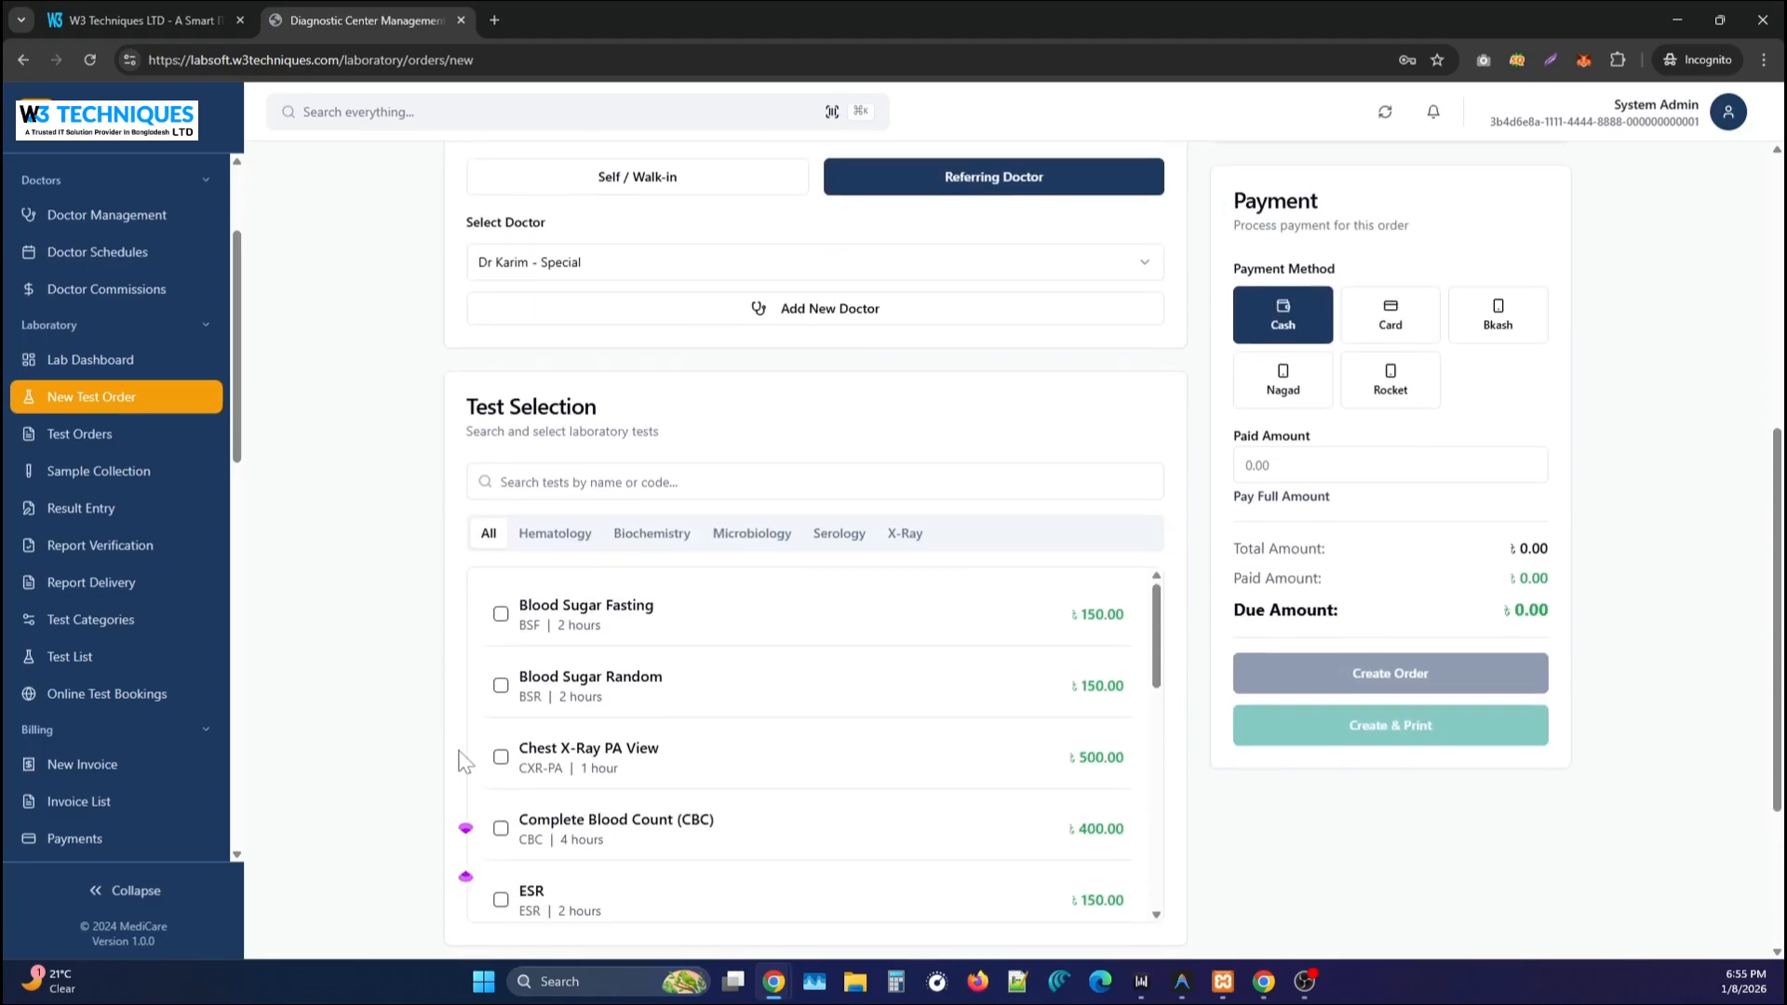
Add the Blood Sugar Random and Complete Blood Count (CBC) tests to the order.
{"action": "left_click", "coordinate": [500, 686]}
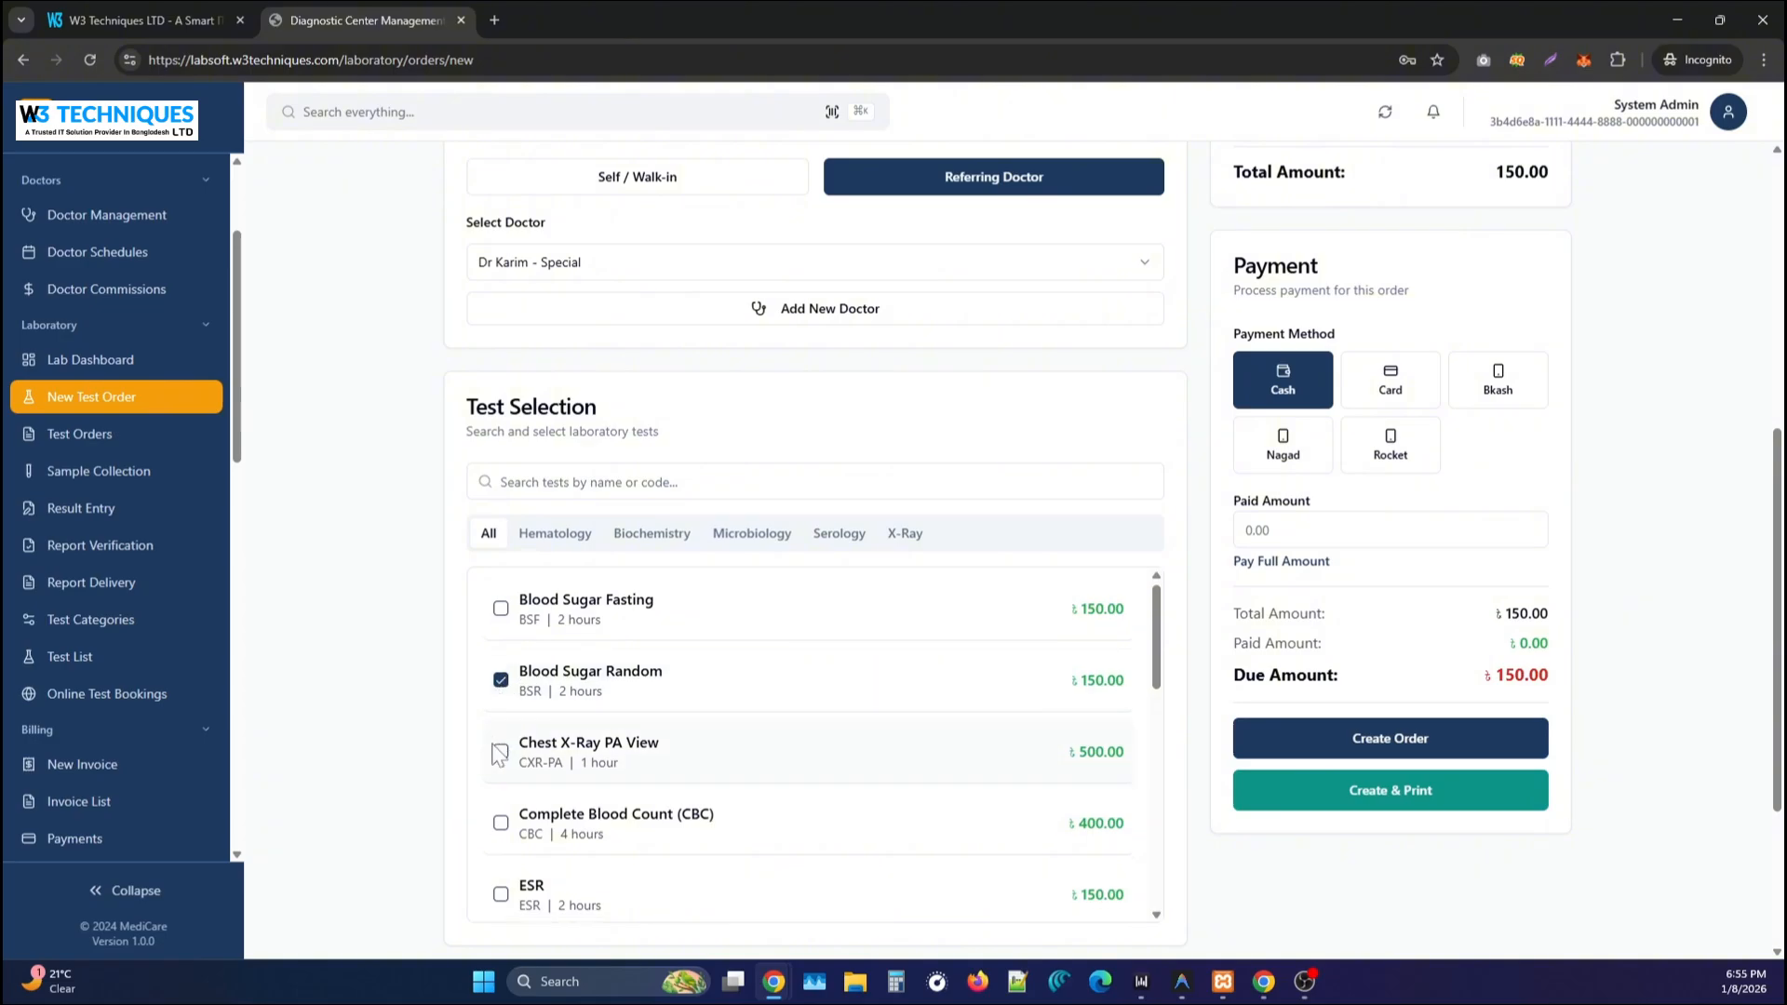
{"action": "scroll", "coordinate": [507, 689], "scroll_direction": "down", "scroll_amount": 3}
{"action": "left_click", "coordinate": [501, 642]}
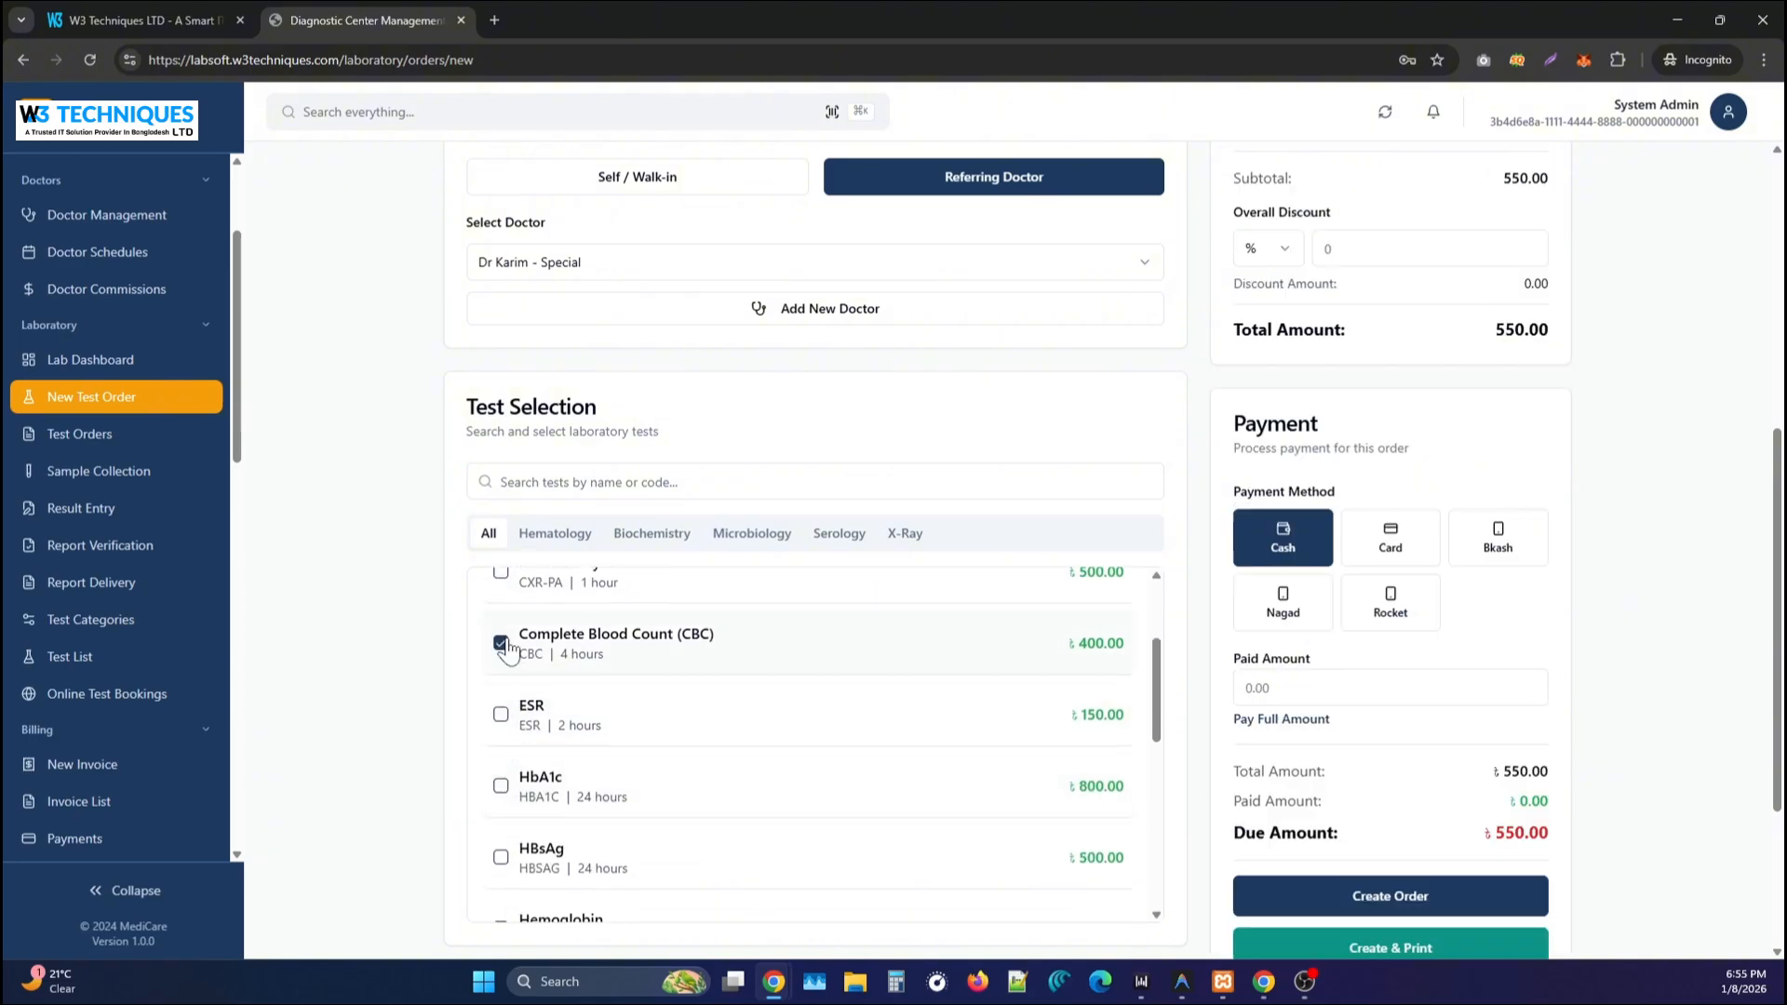
{"action": "scroll", "coordinate": [521, 661], "scroll_direction": "up", "scroll_amount": 3}
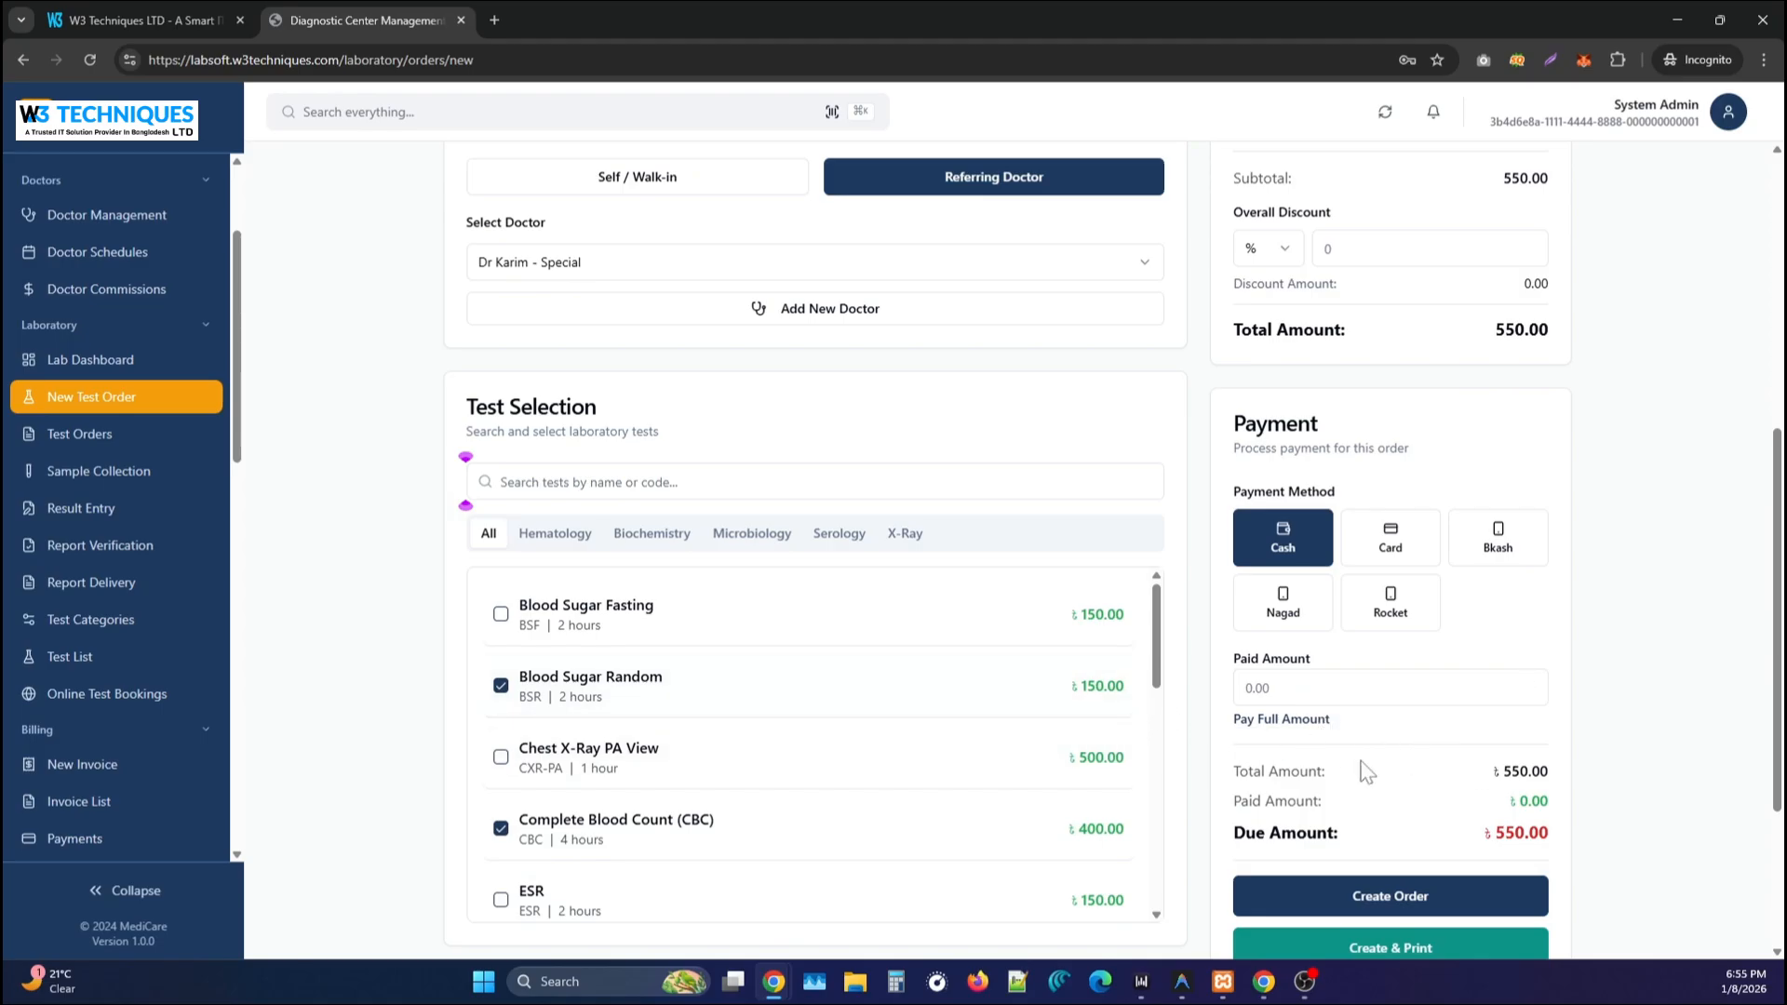
Review the two selected tests and their individual discount fields without entering any discount.
{"action": "scroll", "coordinate": [1468, 798], "scroll_direction": "up", "scroll_amount": 5}
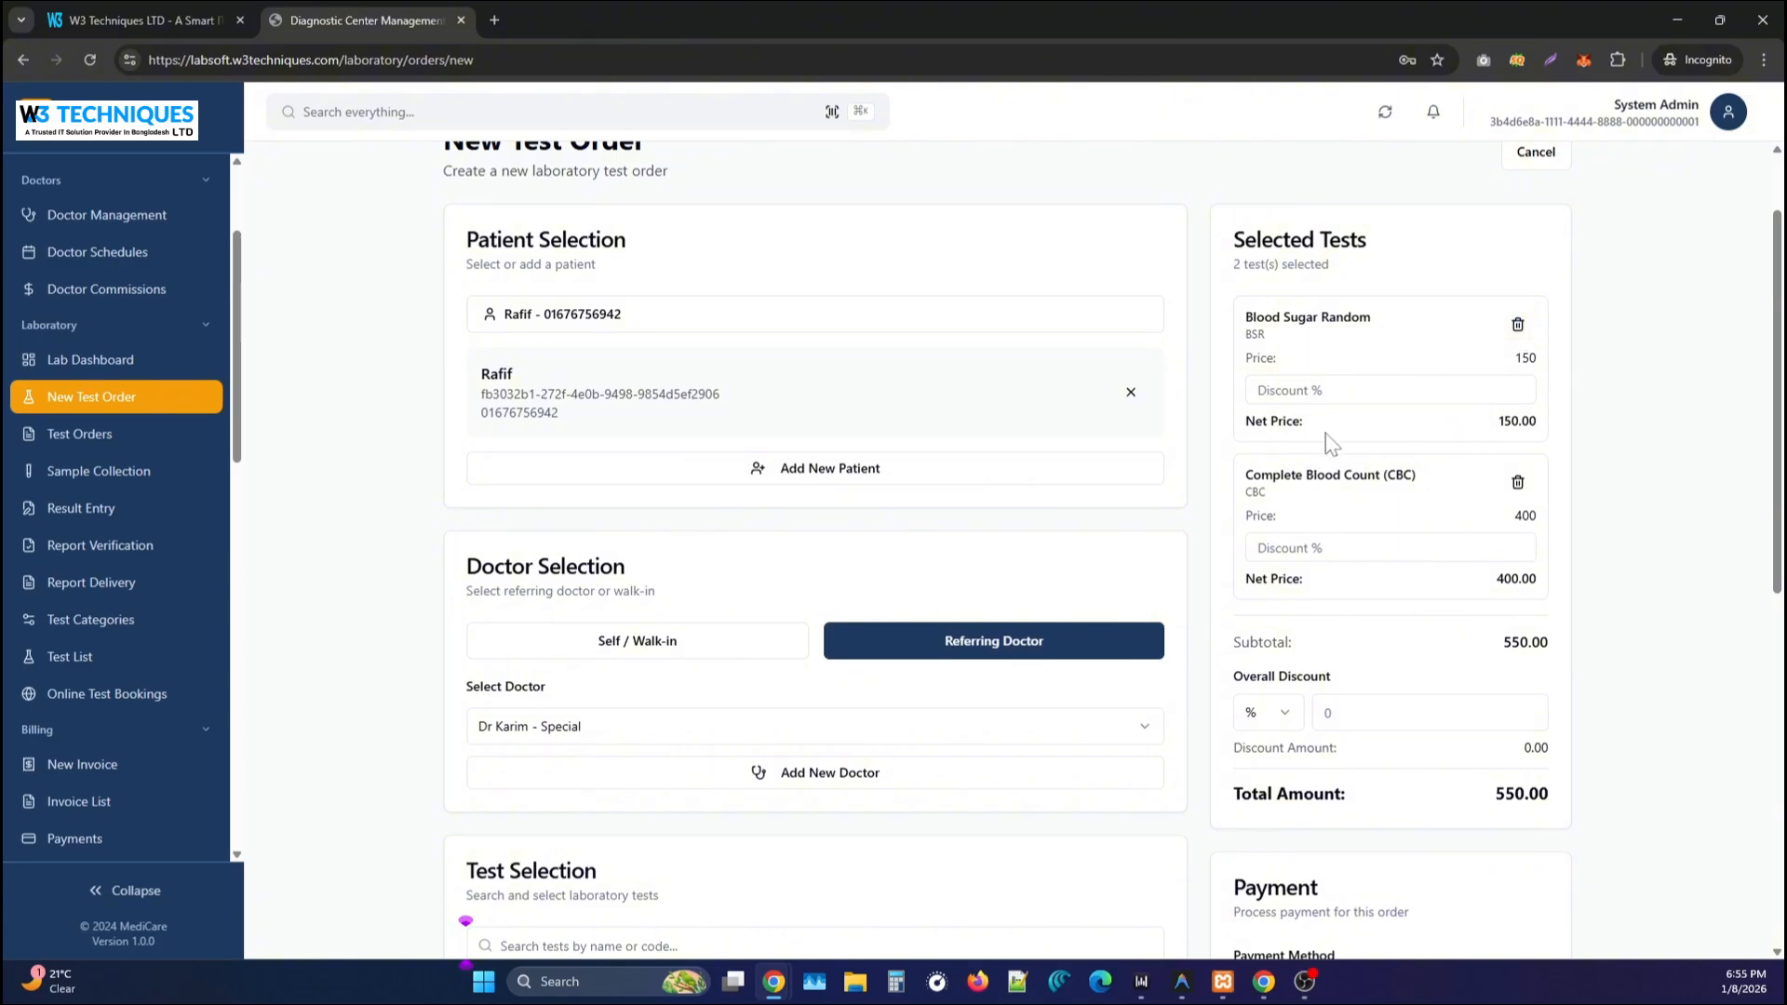
{"action": "left_click", "coordinate": [1321, 390]}
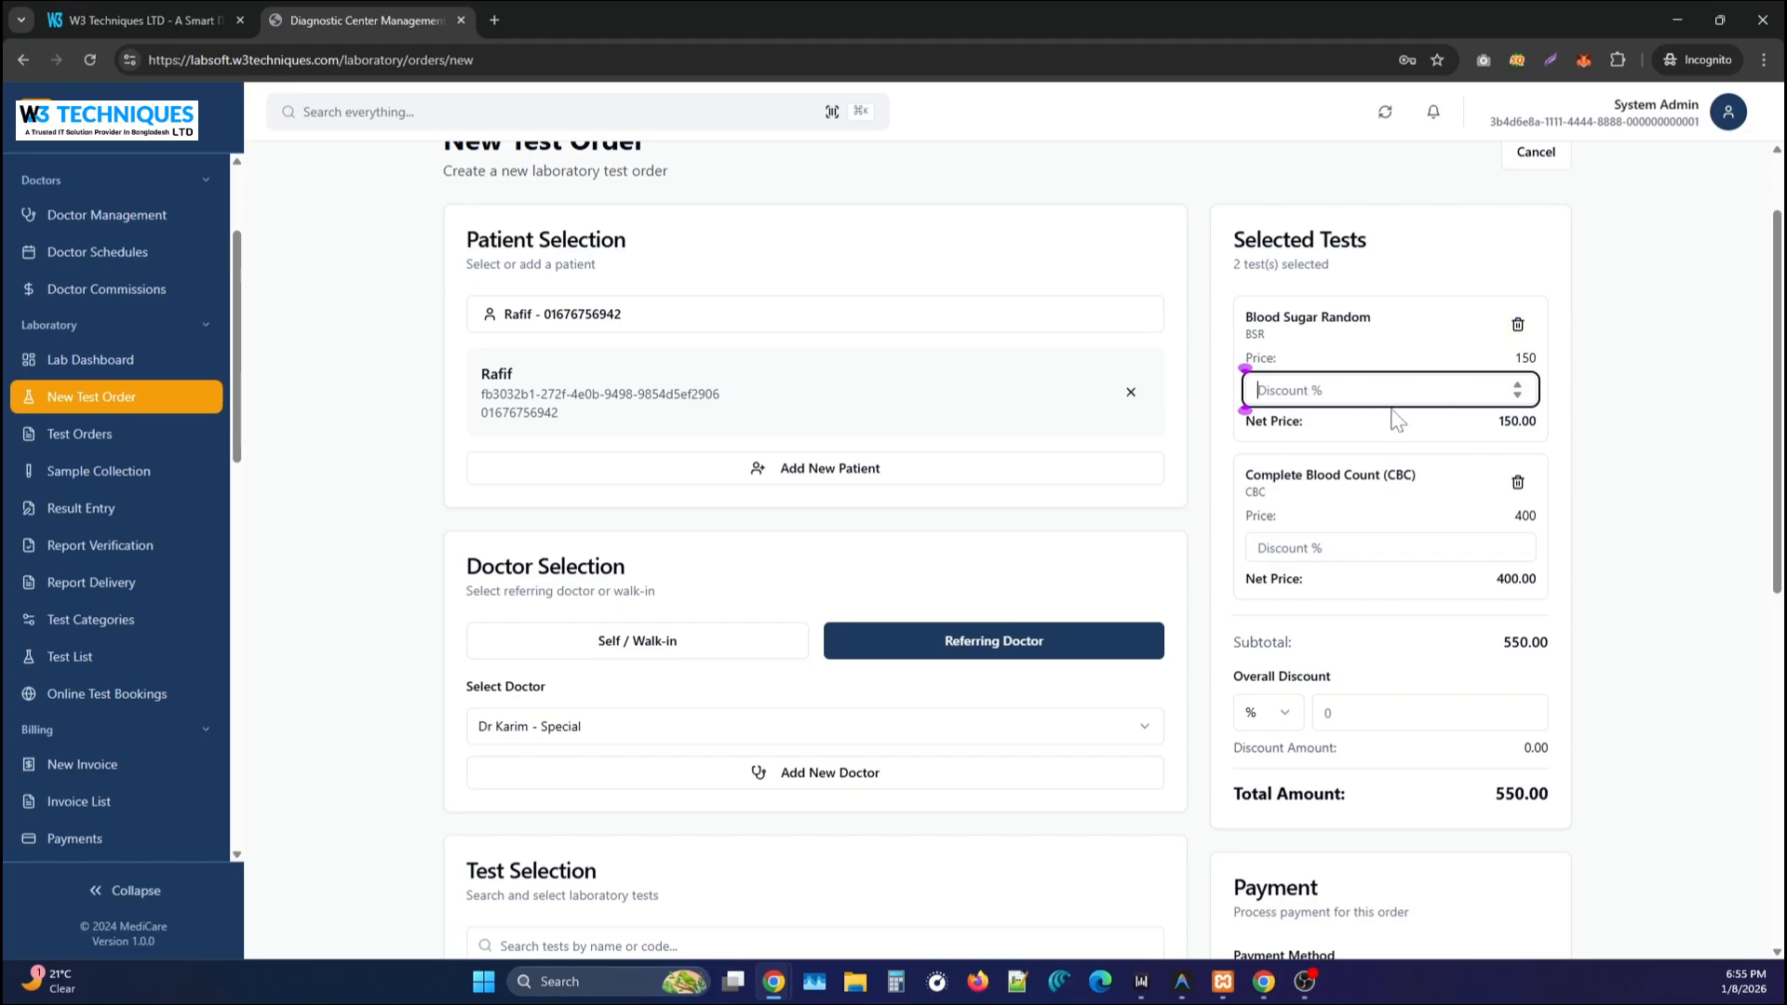
{"action": "left_click", "coordinate": [1323, 548]}
{"action": "left_click", "coordinate": [1323, 409]}
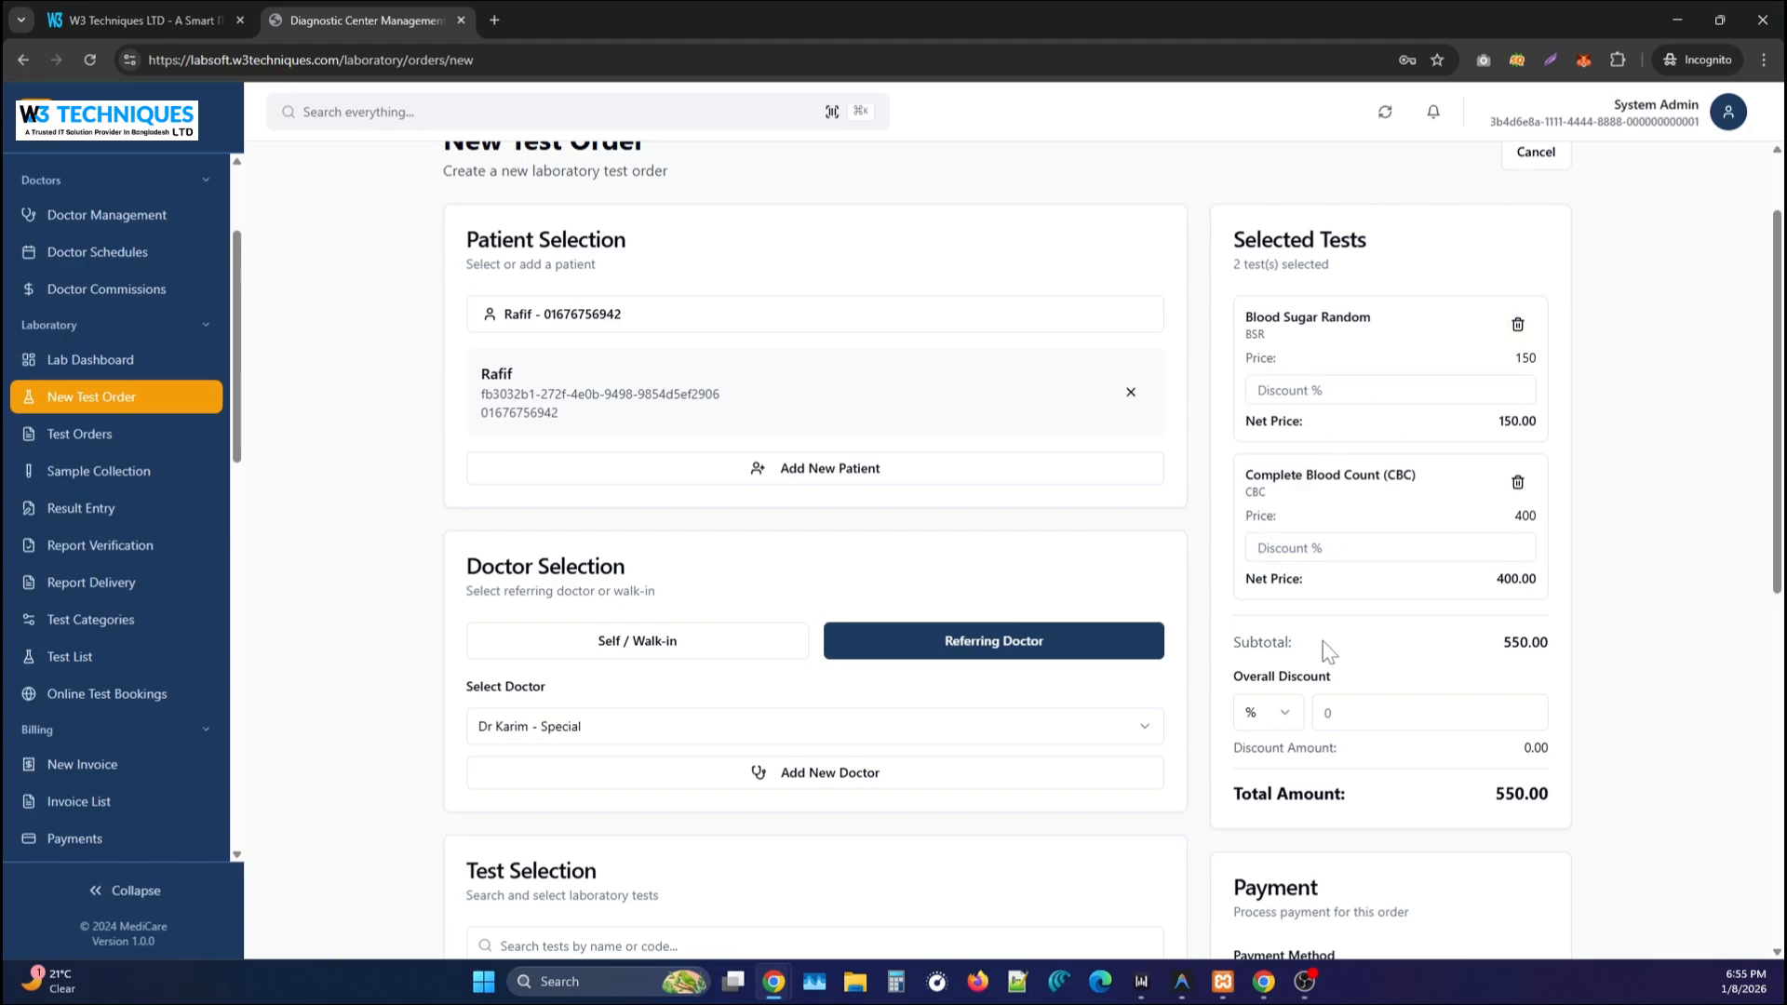
Look at the overall discount type options, percentage and fixed, and keep the percentage type.
{"action": "scroll", "coordinate": [1323, 642], "scroll_direction": "down", "scroll_amount": 1}
{"action": "left_click", "coordinate": [1326, 622]}
{"action": "left_click", "coordinate": [1283, 622]}
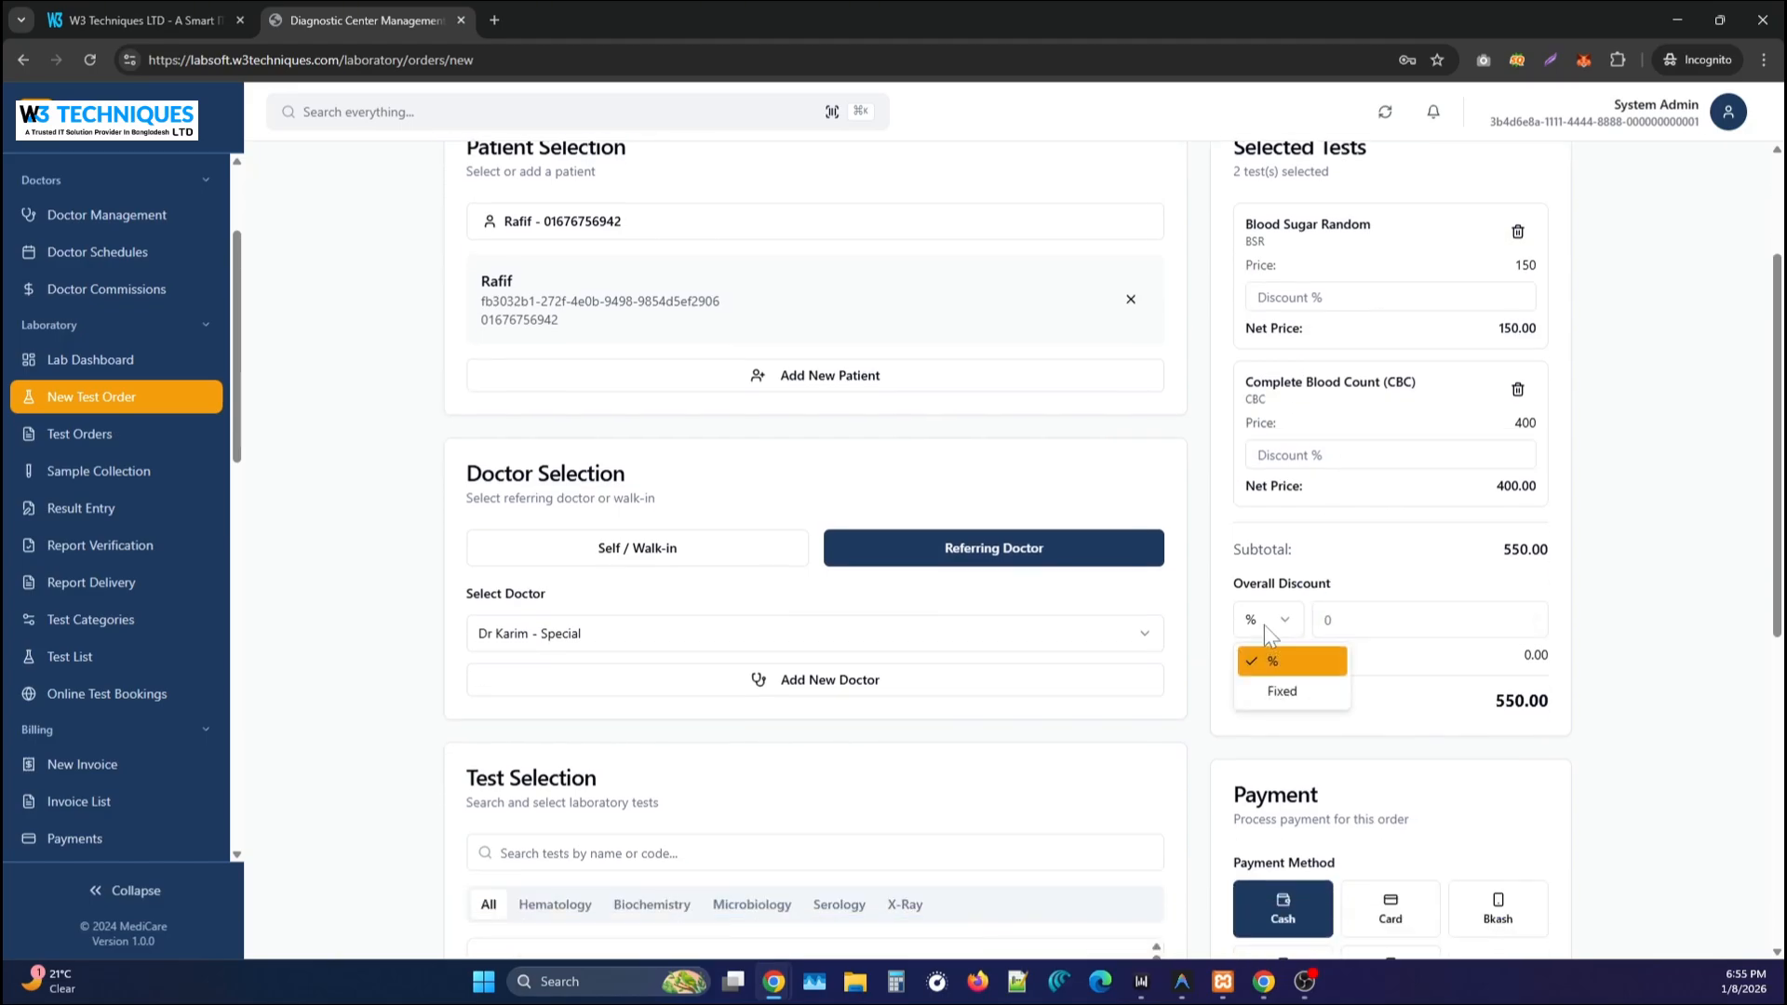
{"action": "left_click", "coordinate": [1263, 658]}
Compare the fields for the Card, Bkash, Rocket and Nagad payment methods, and return the payment method to Cash.
{"action": "scroll", "coordinate": [1355, 670], "scroll_direction": "down", "scroll_amount": 4}
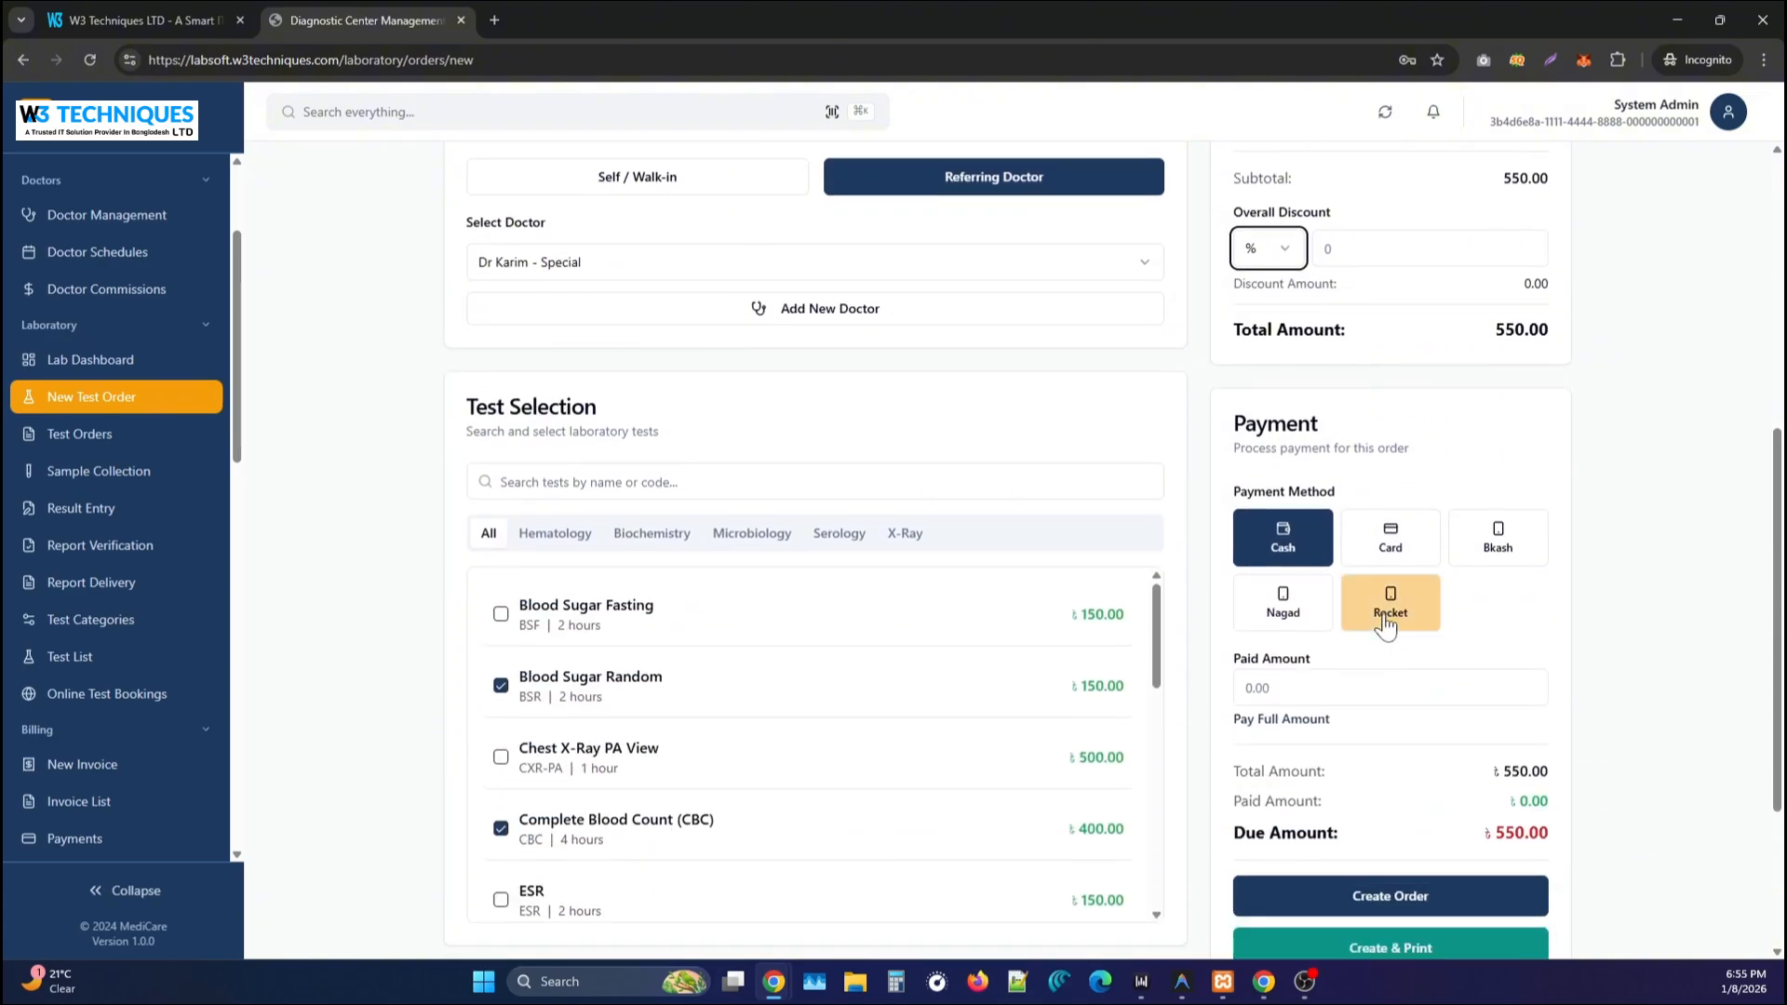
{"action": "left_click", "coordinate": [1353, 545]}
{"action": "left_click", "coordinate": [1497, 538]}
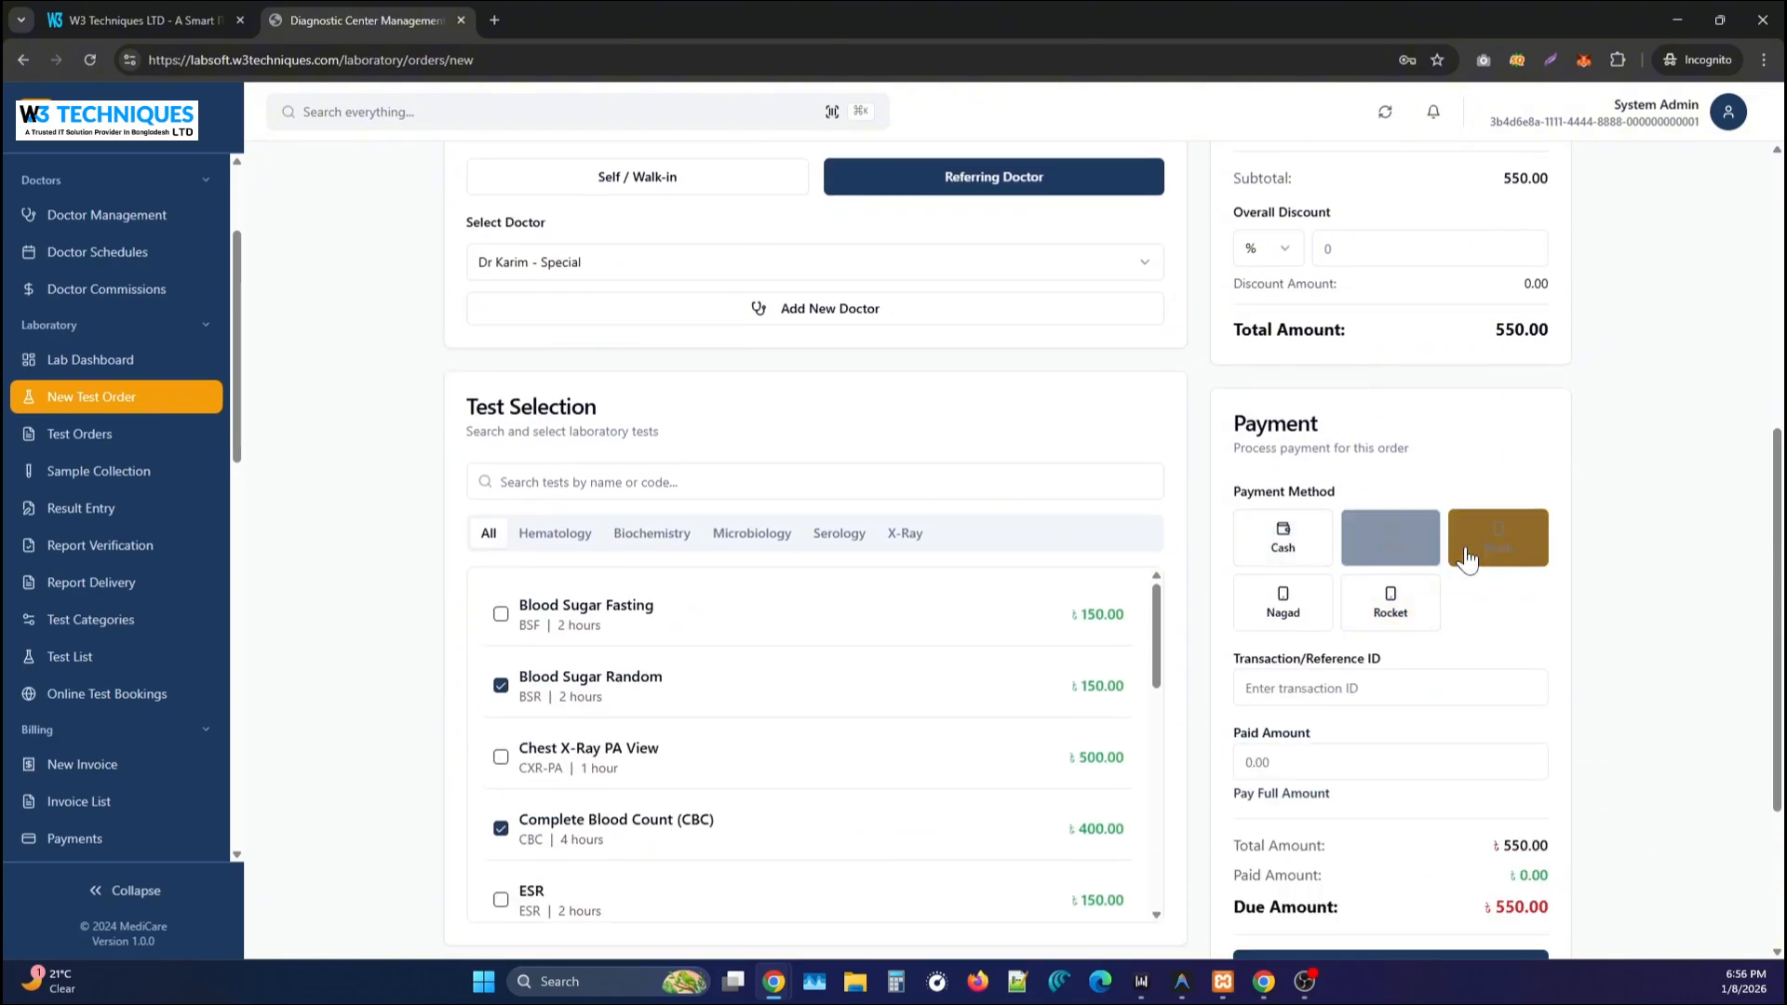
{"action": "left_click", "coordinate": [1390, 603]}
{"action": "left_click", "coordinate": [1283, 603]}
{"action": "left_click", "coordinate": [1284, 542]}
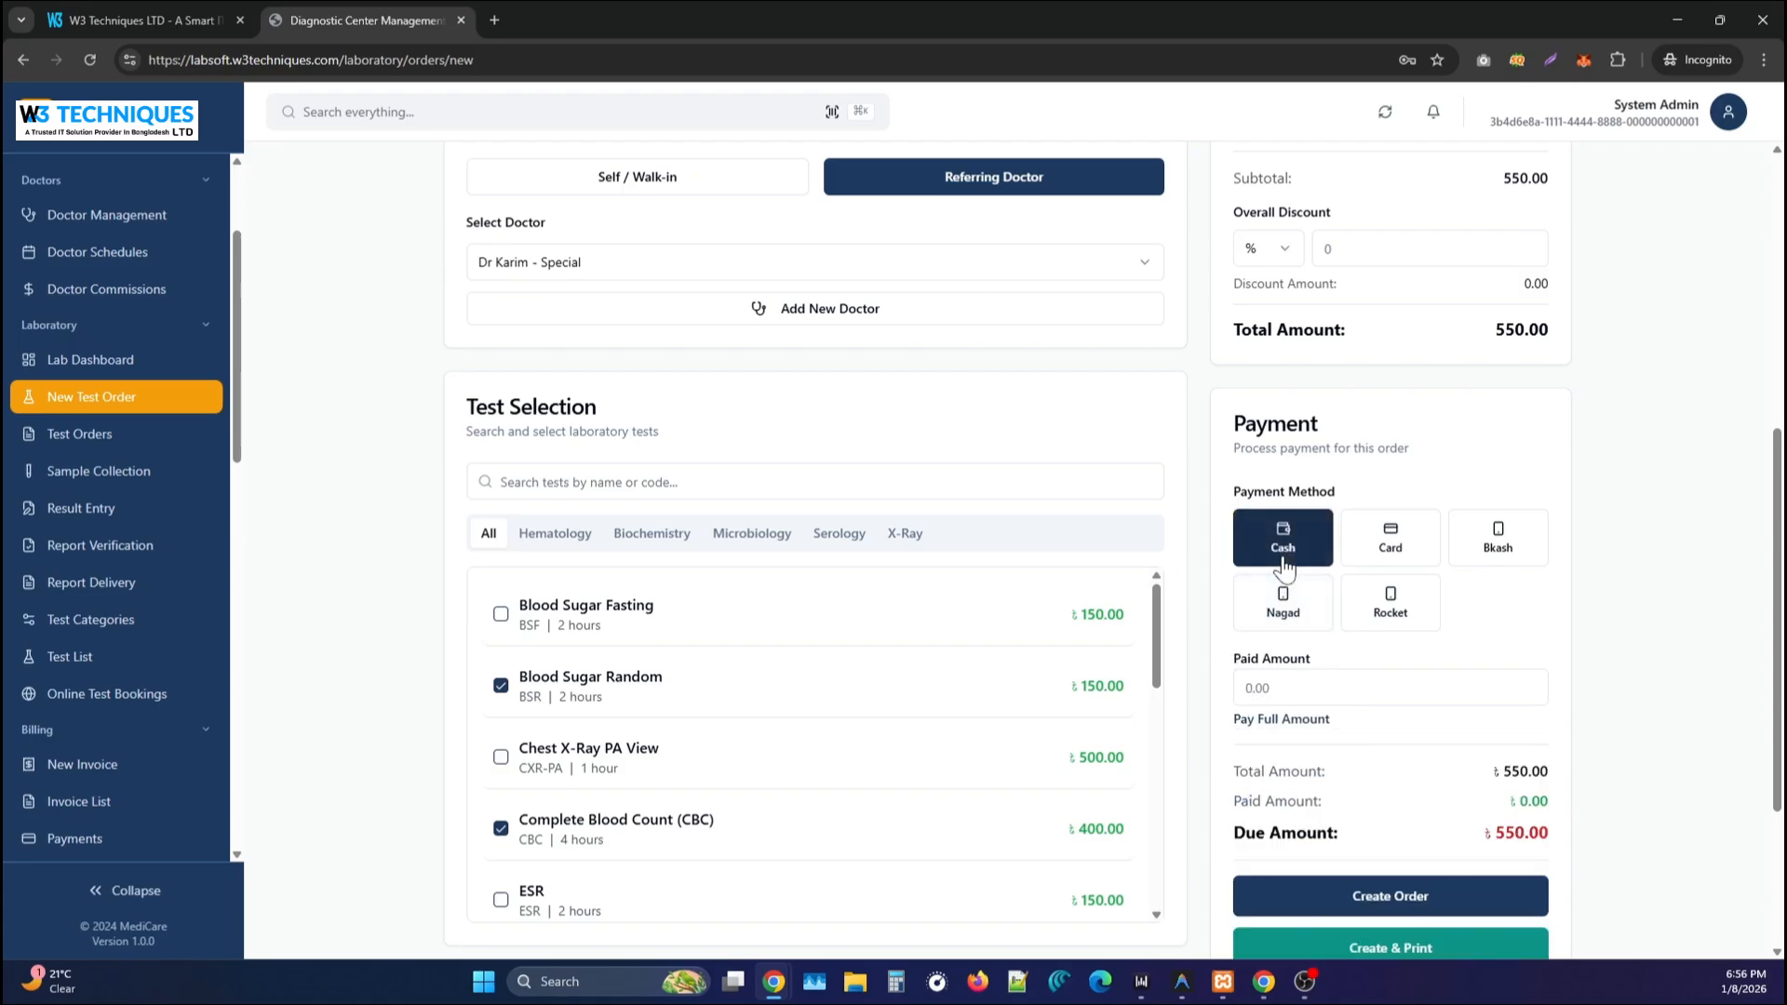
{"action": "left_click", "coordinate": [1390, 540]}
{"action": "left_click", "coordinate": [1498, 540]}
{"action": "left_click", "coordinate": [1391, 603]}
{"action": "left_click", "coordinate": [1303, 605]}
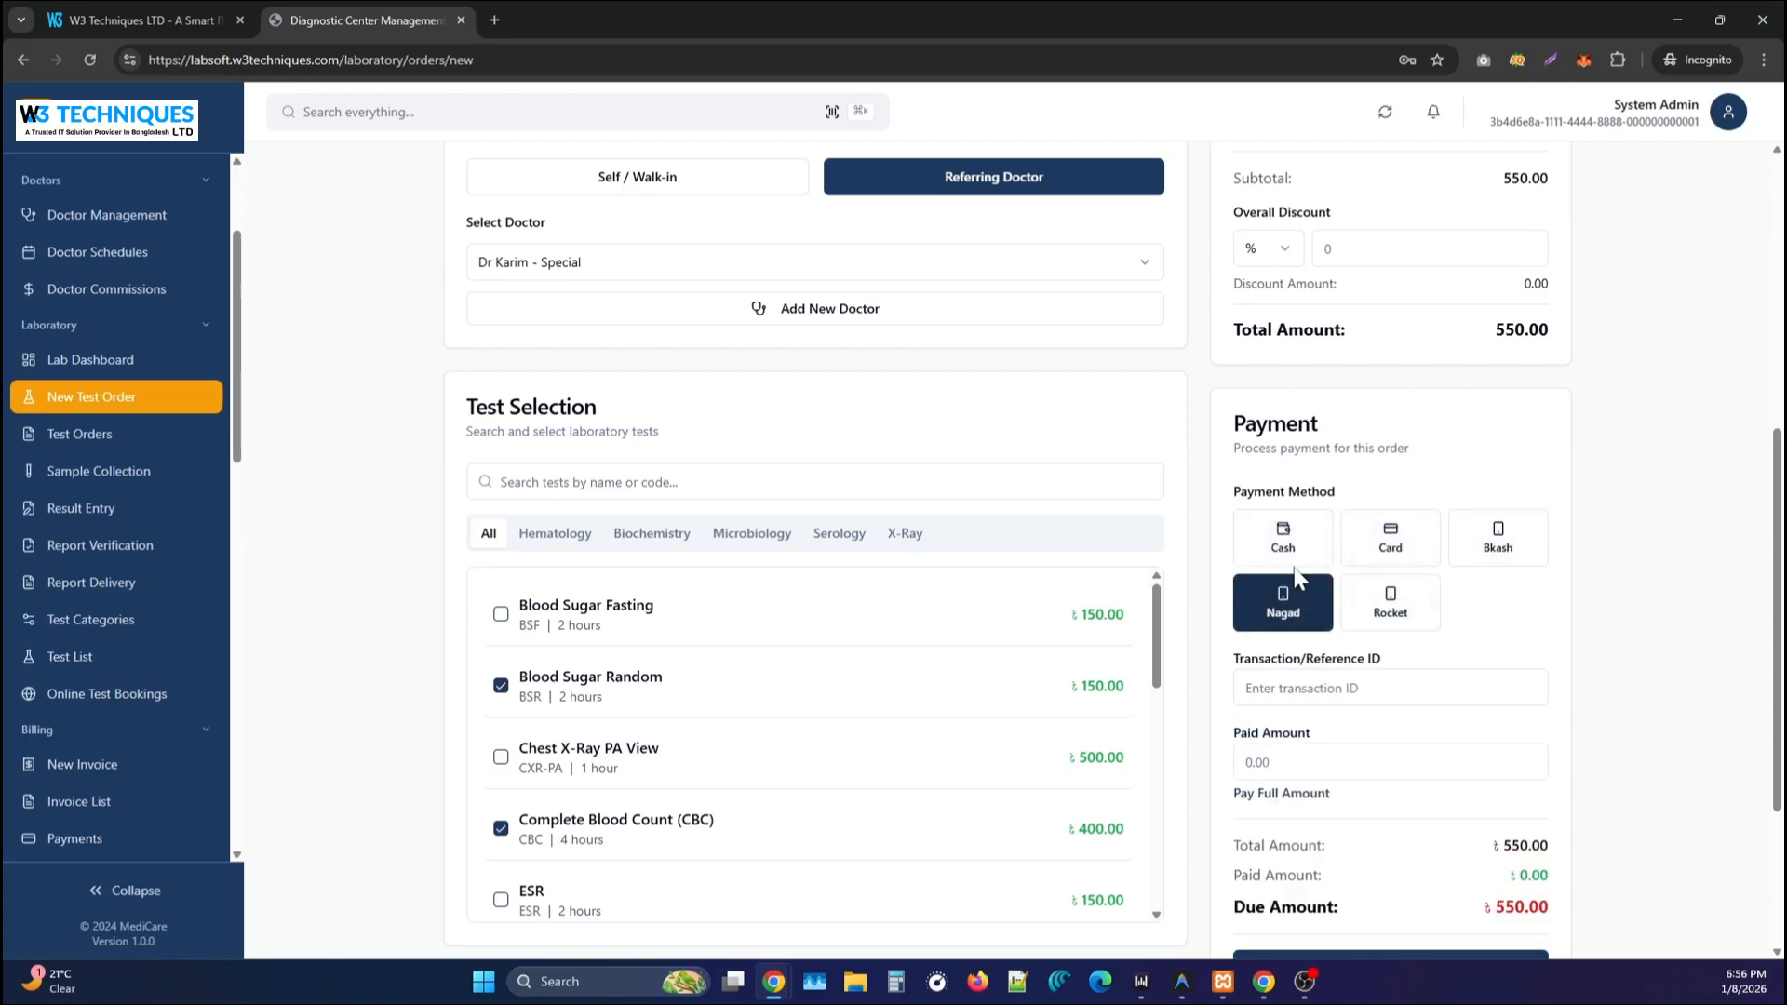
{"action": "left_click", "coordinate": [1285, 545]}
Enter a paid amount of 300 and create the test order.
{"action": "scroll", "coordinate": [1340, 595], "scroll_direction": "down", "scroll_amount": 2}
{"action": "left_click", "coordinate": [1235, 501]}
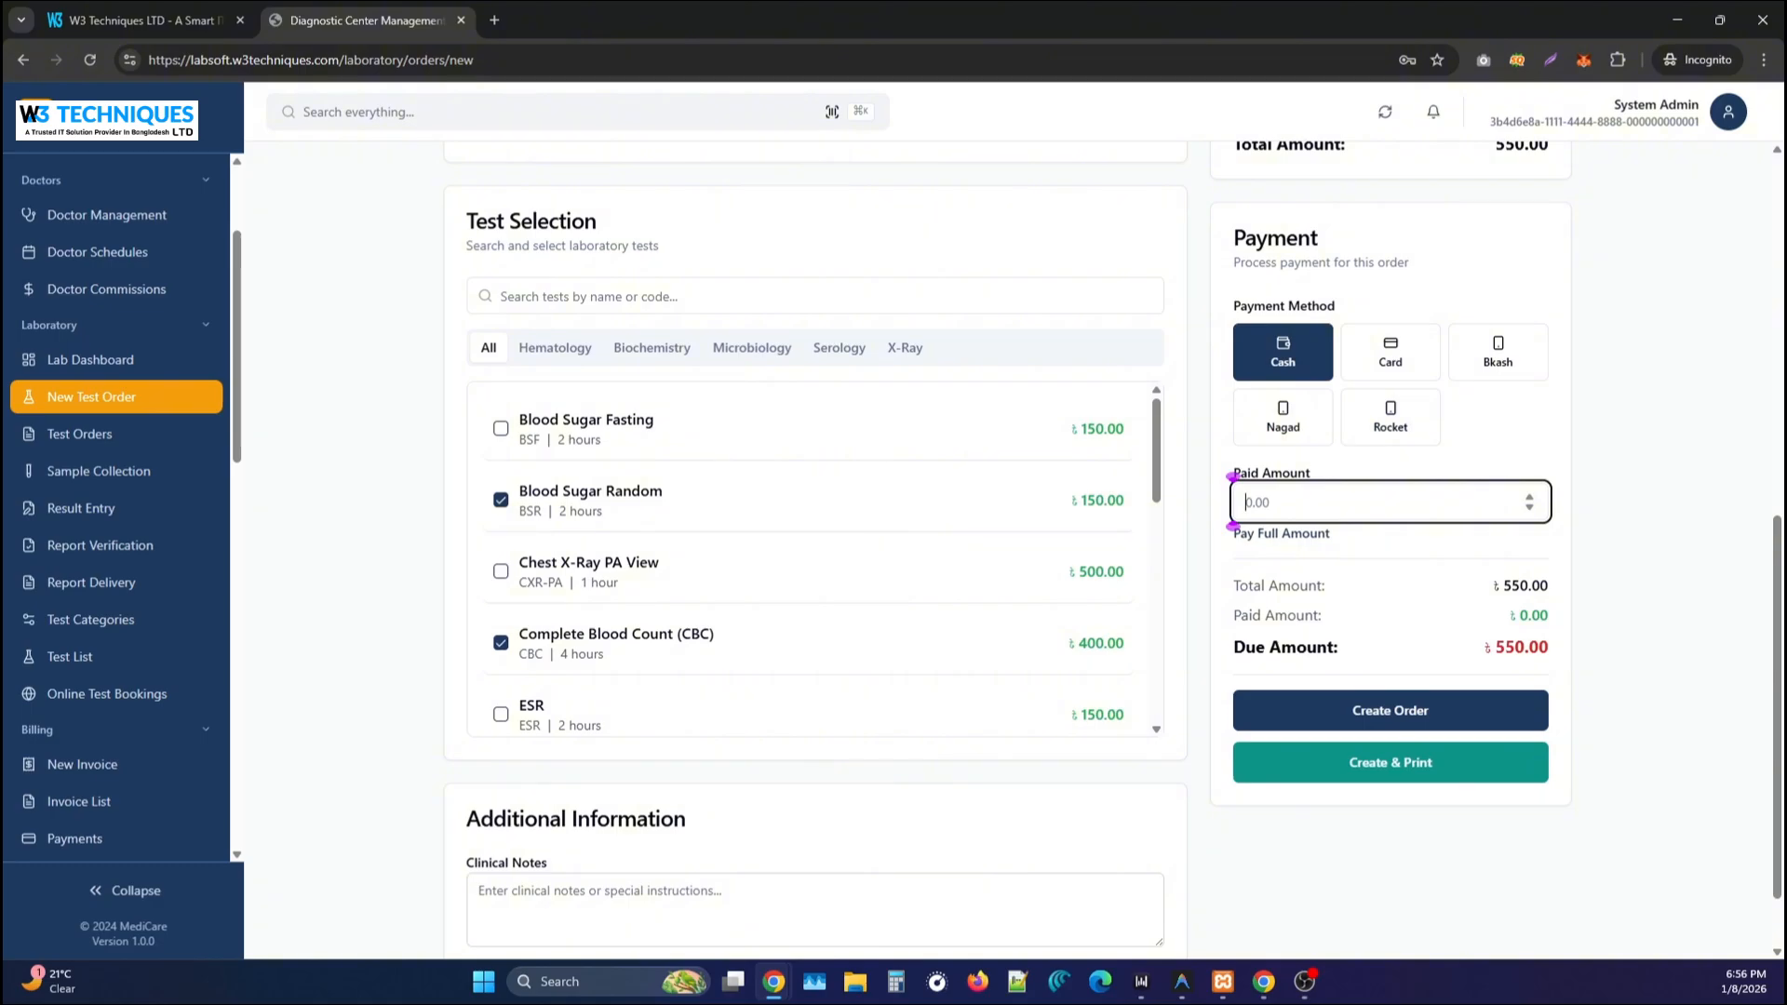
{"action": "type", "text": "300"}
{"action": "left_click", "coordinate": [1385, 710]}
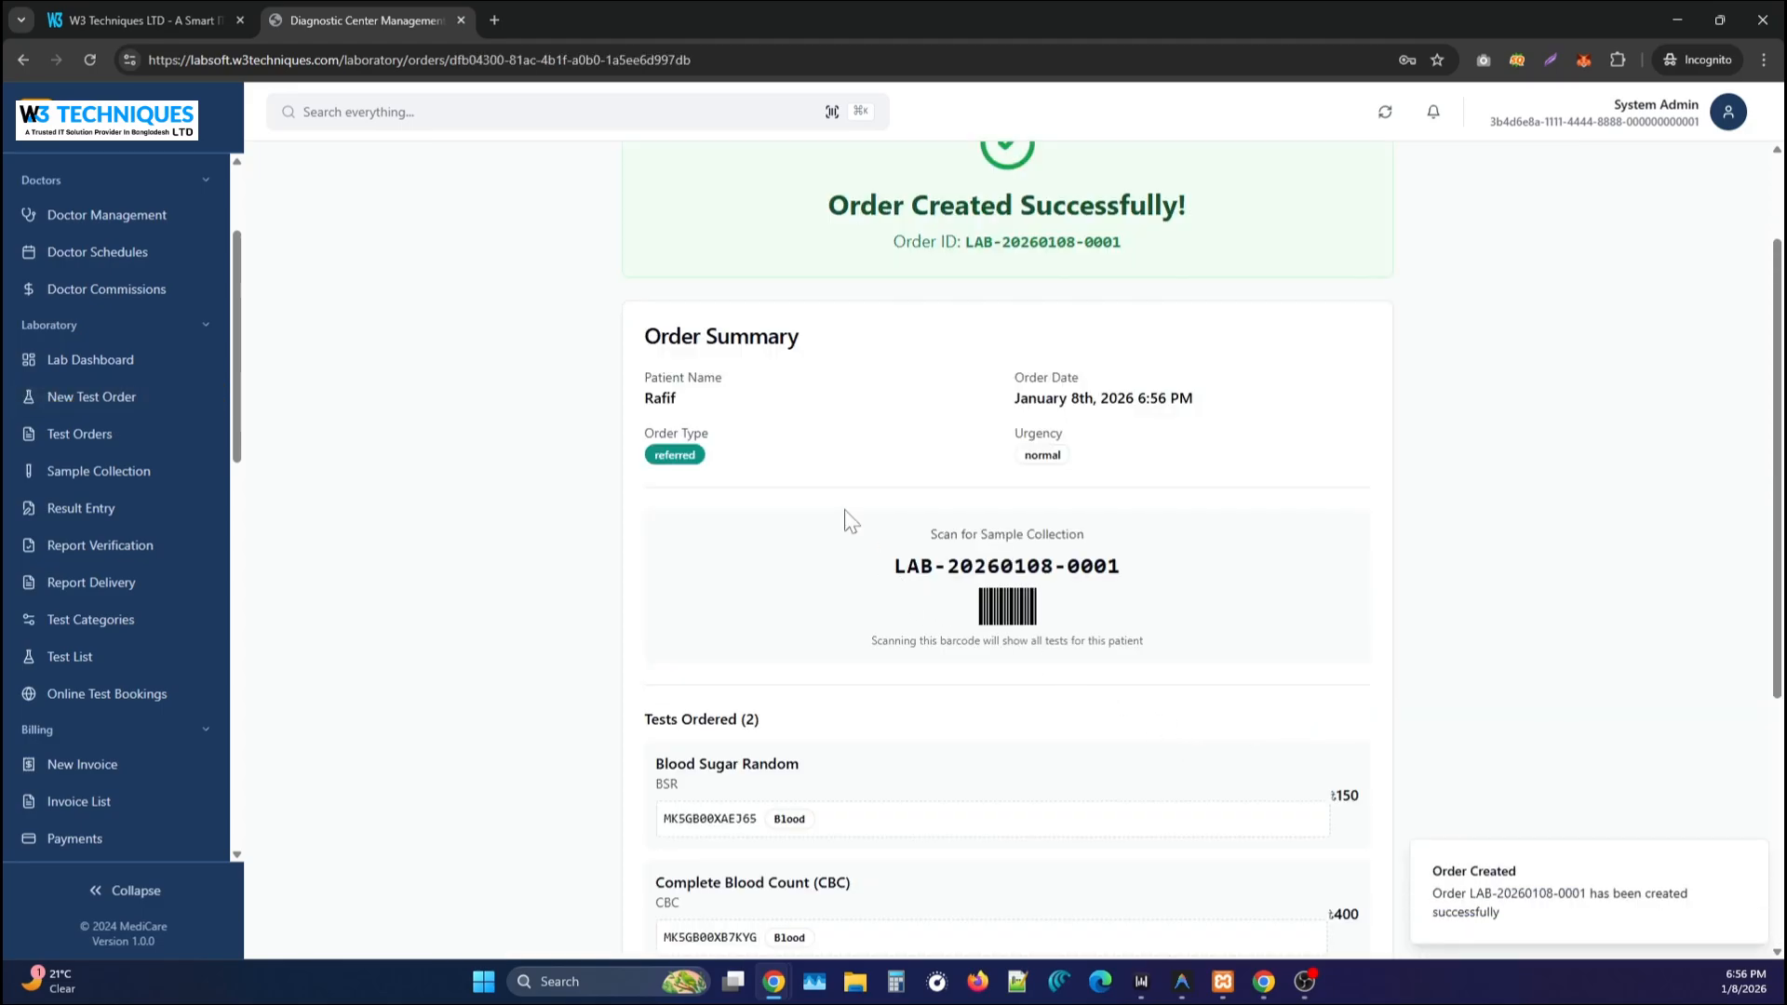
Review the created order's summary, including the patient, the sample collection barcode, the ordered tests, the payment totals and the print options.
{"action": "scroll", "coordinate": [847, 517], "scroll_direction": "down", "scroll_amount": 2}
{"action": "scroll", "coordinate": [819, 503], "scroll_direction": "up", "scroll_amount": 2}
{"action": "scroll", "coordinate": [726, 483], "scroll_direction": "down", "scroll_amount": 2}
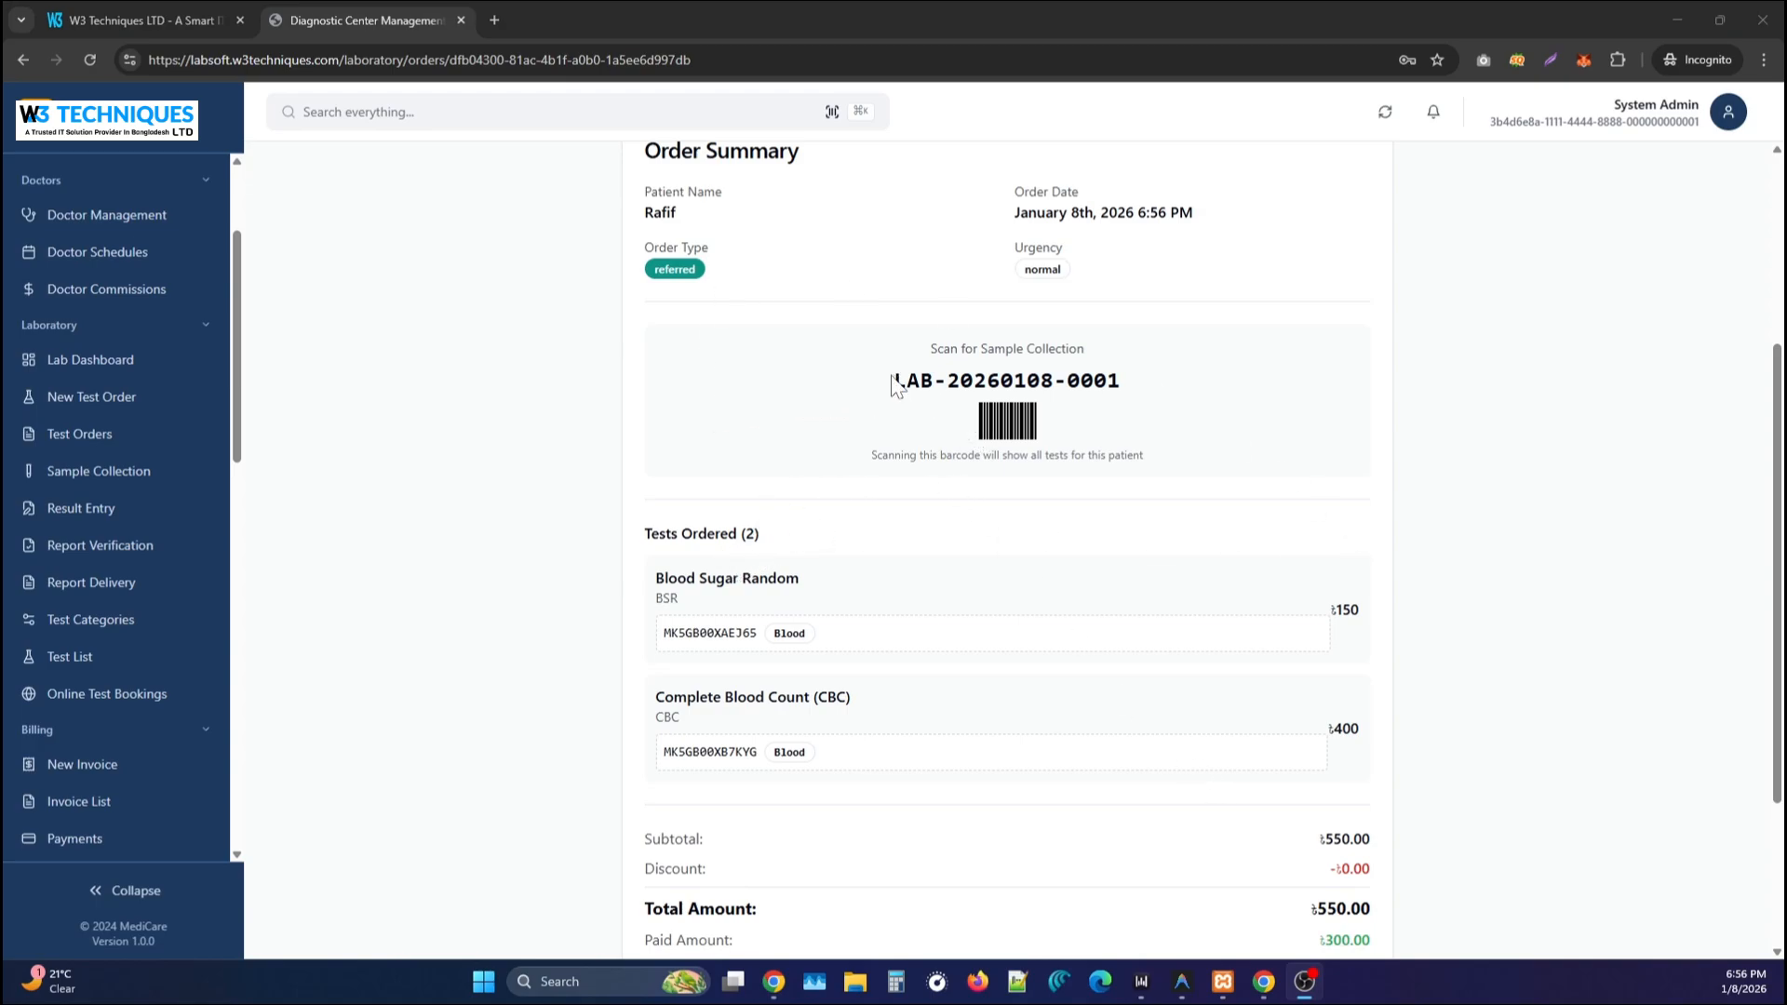
{"action": "left_click_drag", "start_coordinate": [893, 380], "coordinate": [1156, 386]}
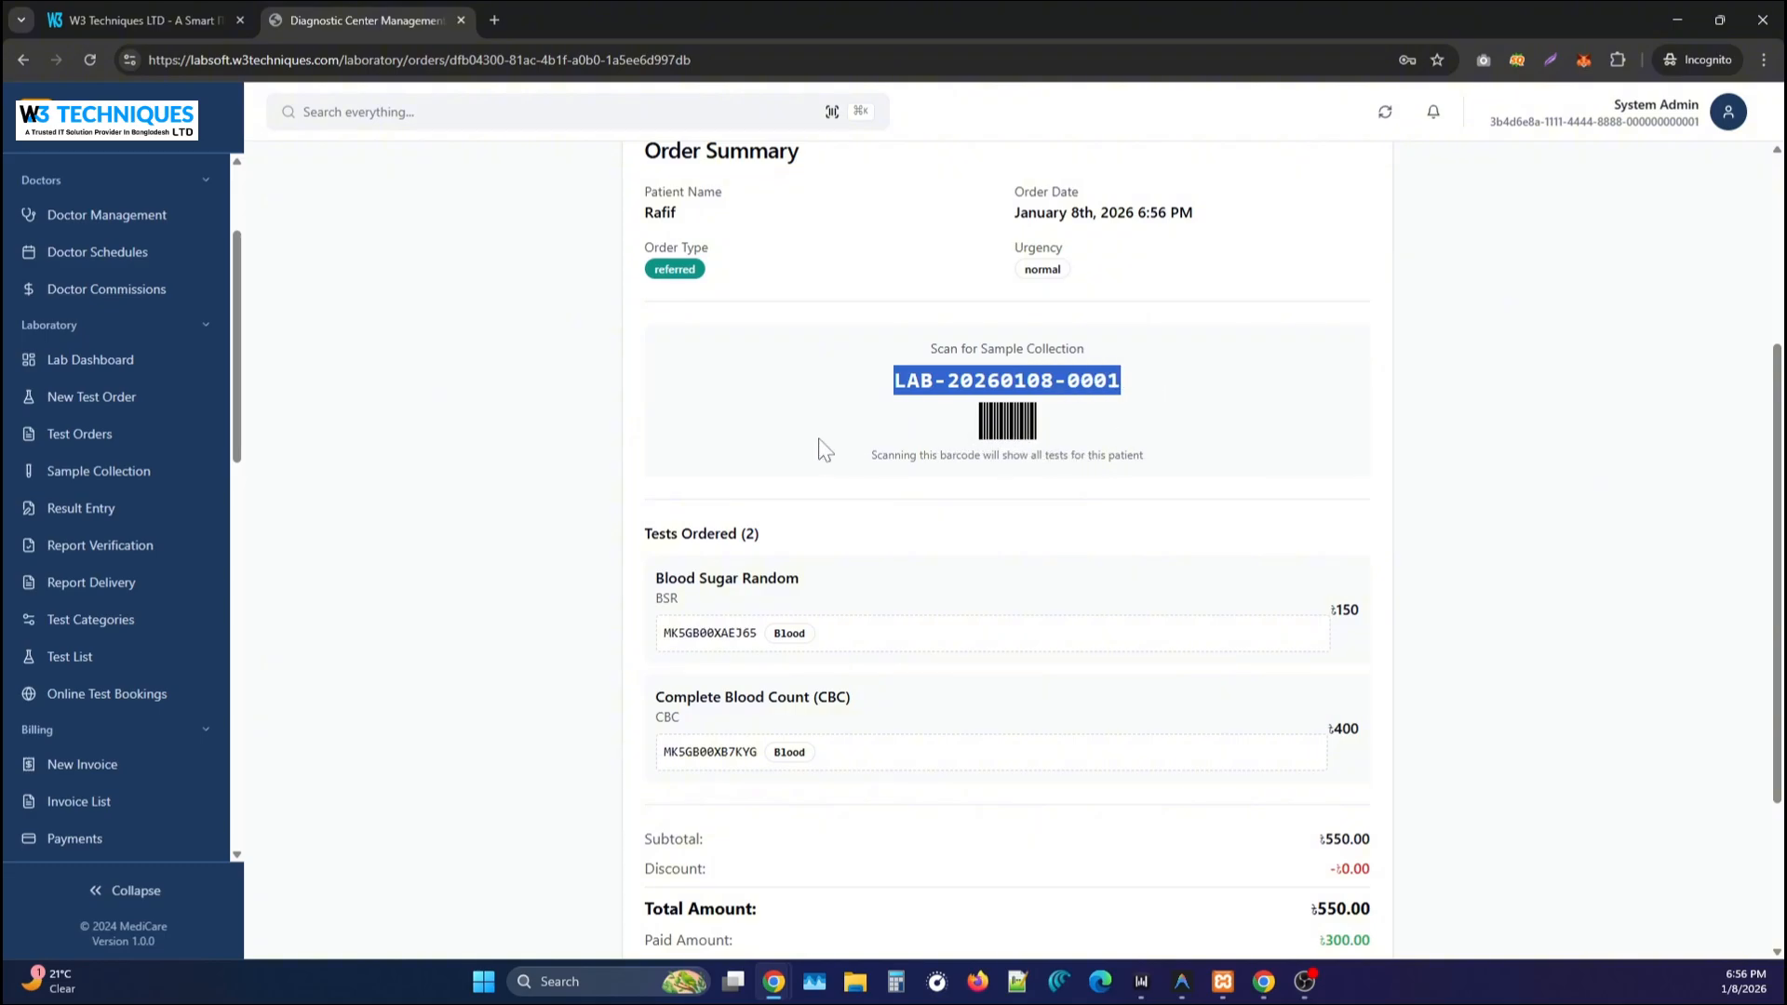
{"action": "left_click", "coordinate": [645, 461]}
{"action": "scroll", "coordinate": [606, 498], "scroll_direction": "down", "scroll_amount": 1}
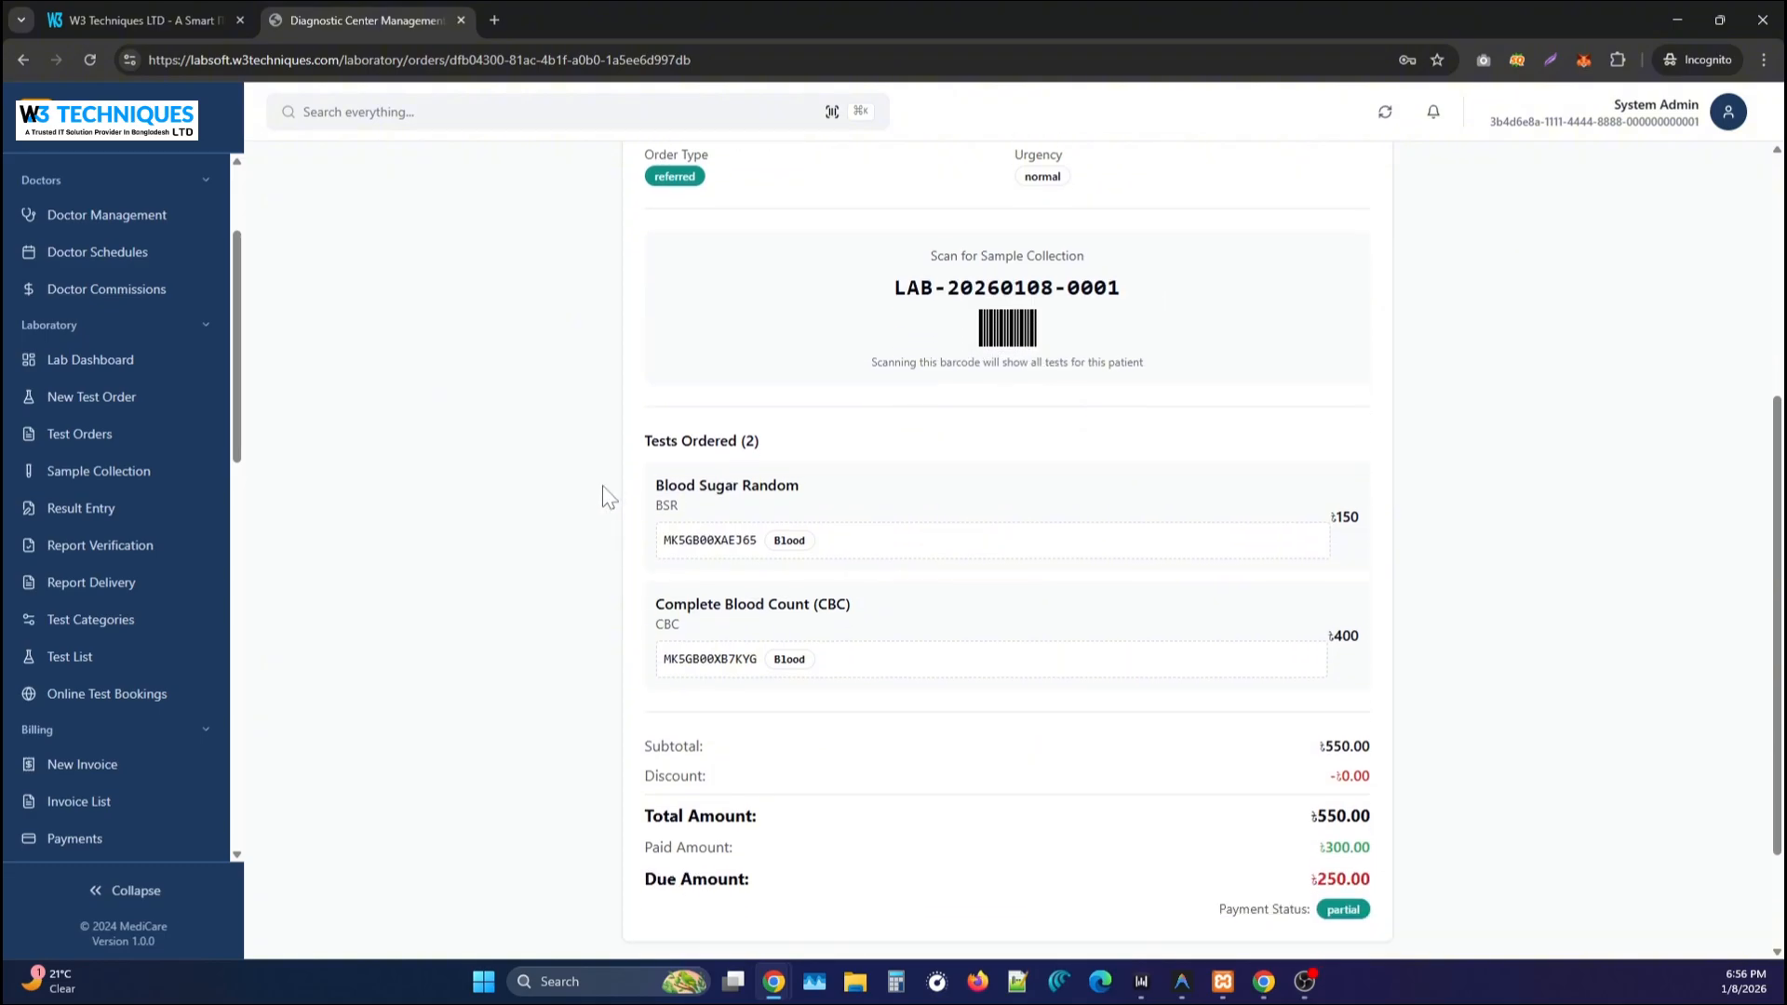
{"action": "scroll", "coordinate": [744, 559], "scroll_direction": "down", "scroll_amount": 2}
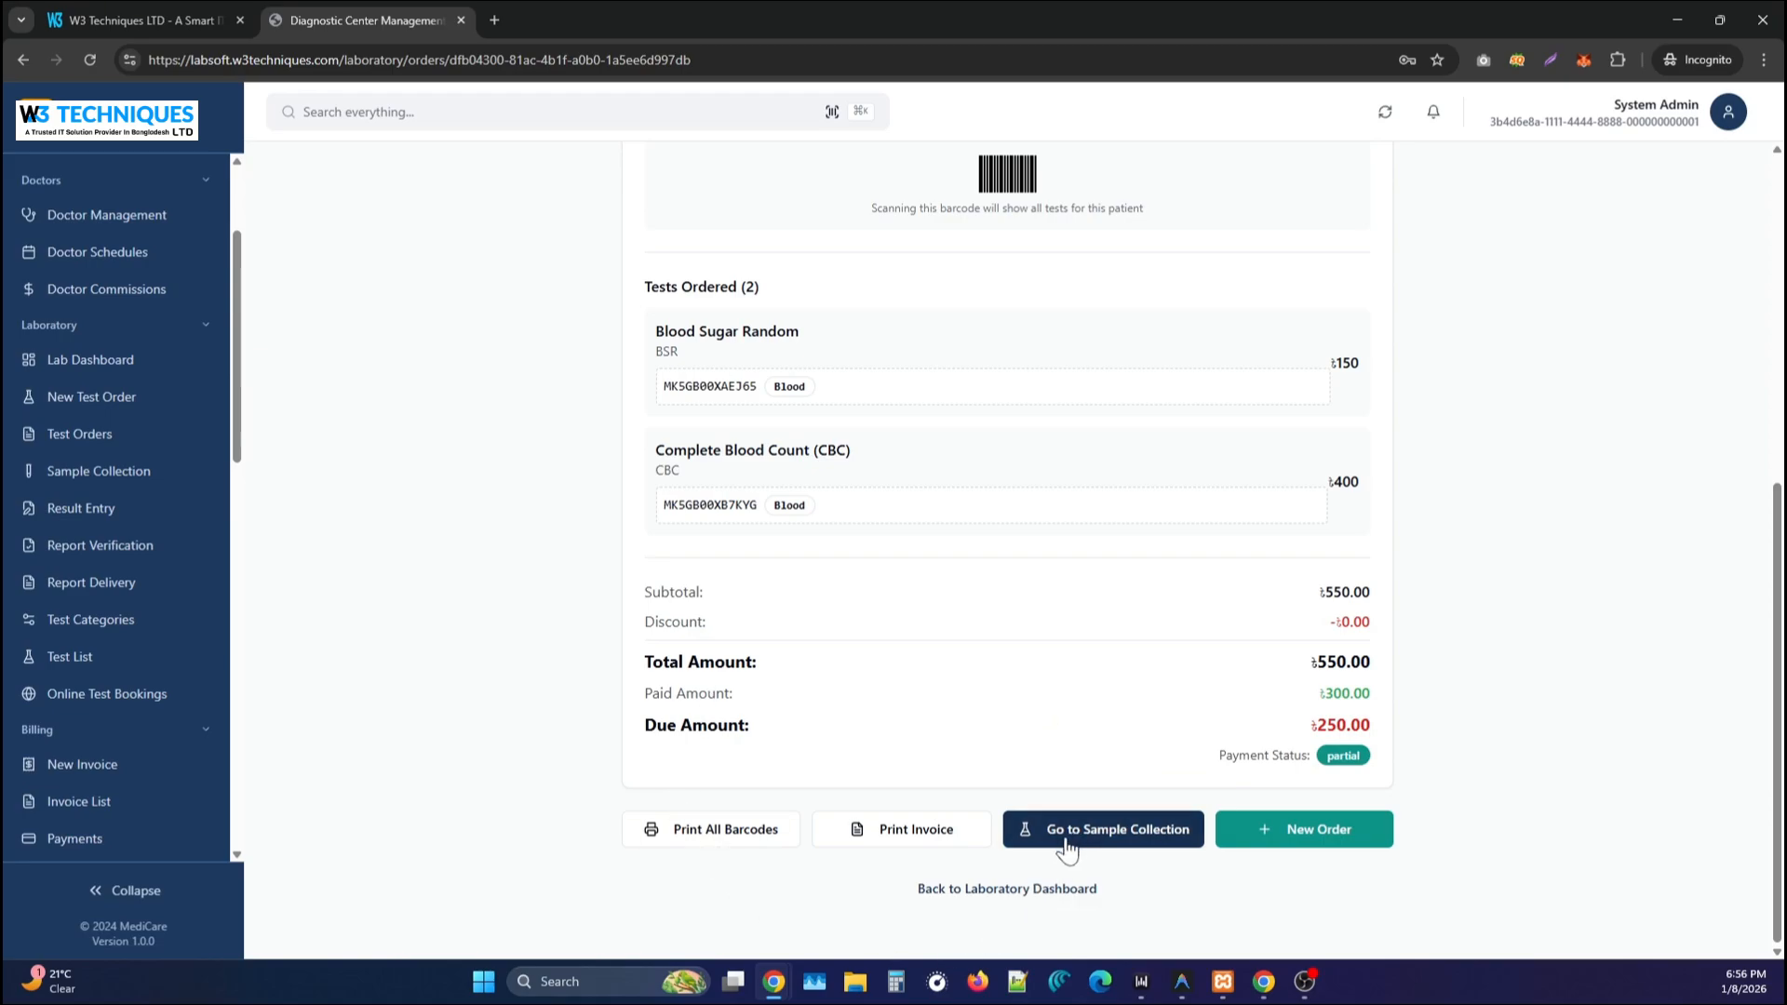
{"action": "scroll", "coordinate": [1067, 847], "scroll_direction": "up", "scroll_amount": 3}
{"action": "scroll", "coordinate": [1067, 849], "scroll_direction": "down", "scroll_amount": 3}
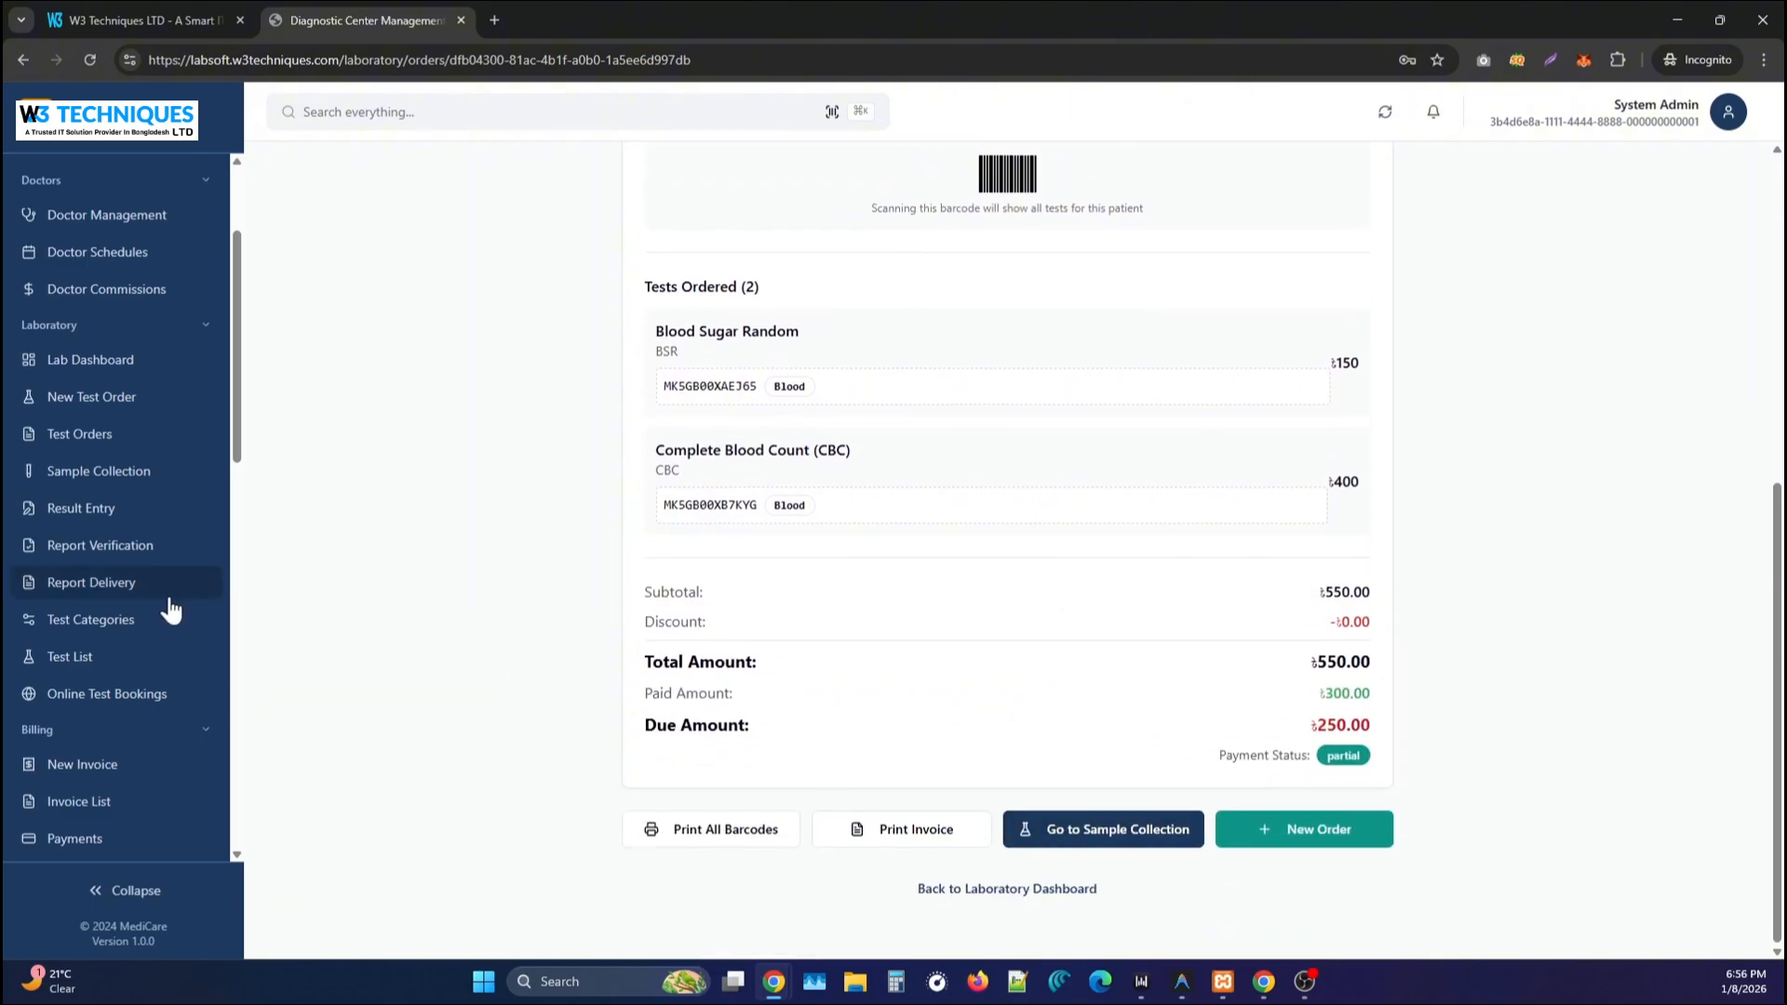
{"action": "scroll", "coordinate": [167, 607], "scroll_direction": "up", "scroll_amount": 2}
{"action": "scroll", "coordinate": [162, 619], "scroll_direction": "down", "scroll_amount": 4}
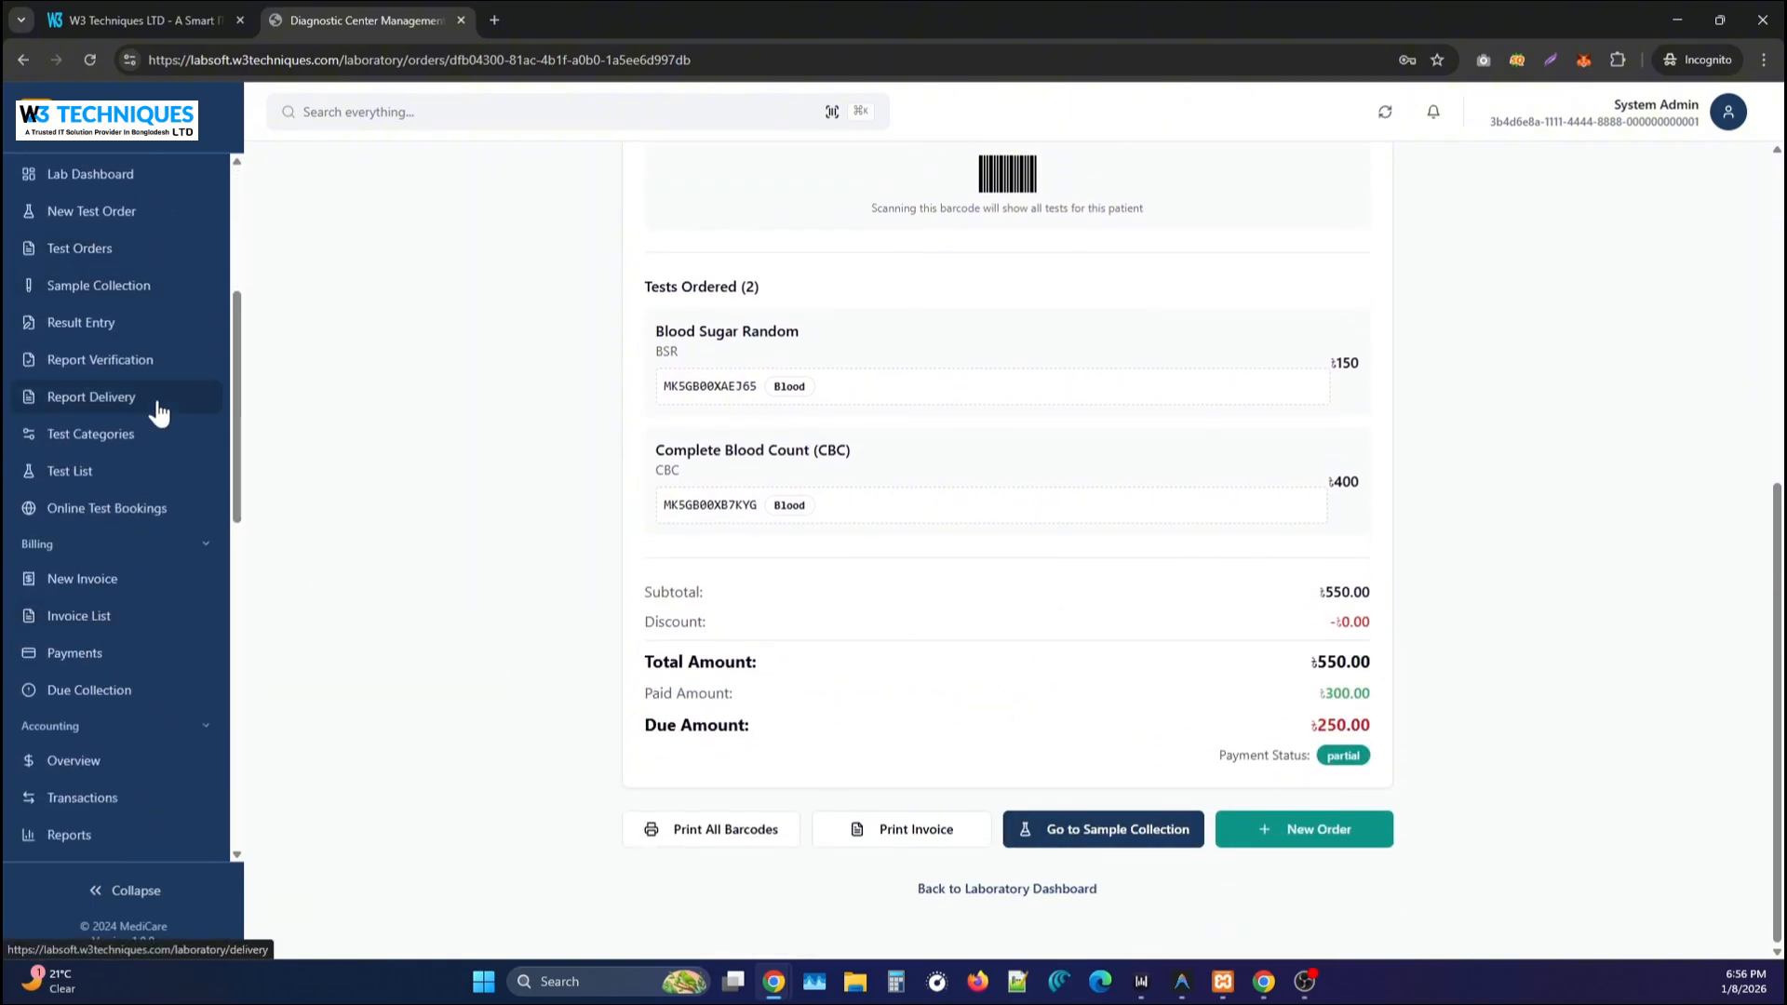
{"action": "scroll", "coordinate": [152, 442], "scroll_direction": "up", "scroll_amount": 1}
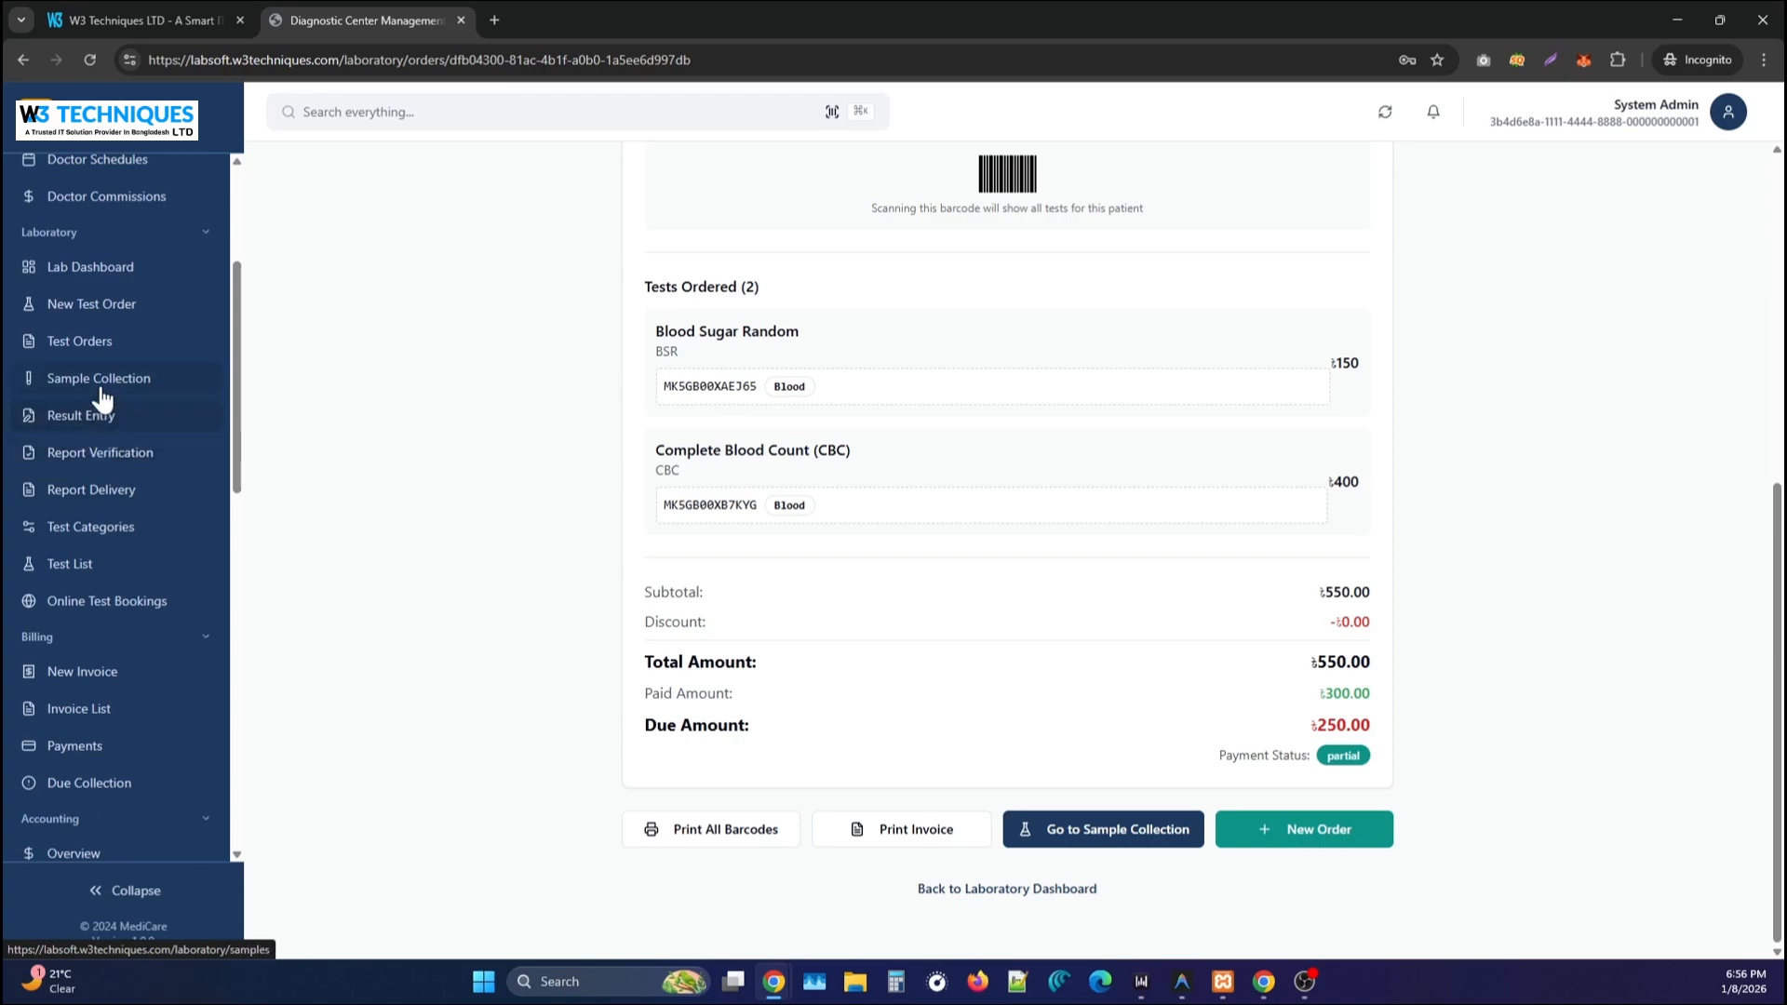
{"action": "scroll", "coordinate": [688, 335], "scroll_direction": "up", "scroll_amount": 3}
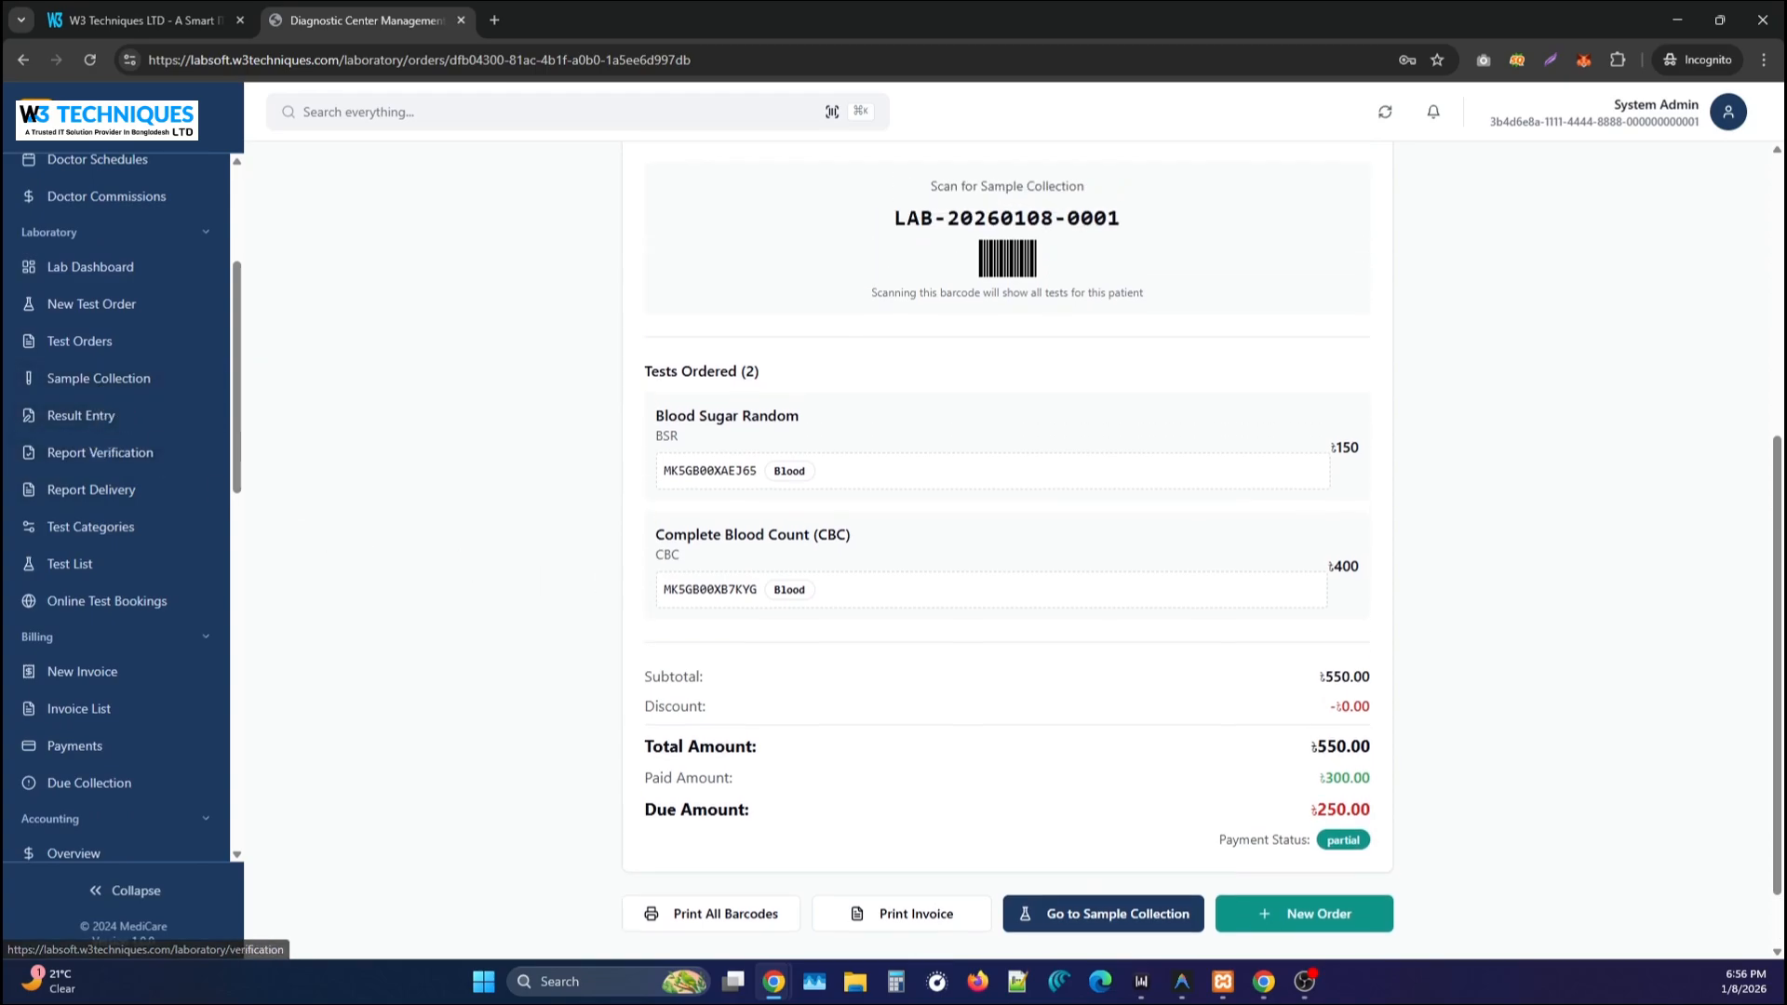
{"action": "left_click_drag", "start_coordinate": [645, 244], "coordinate": [682, 251]}
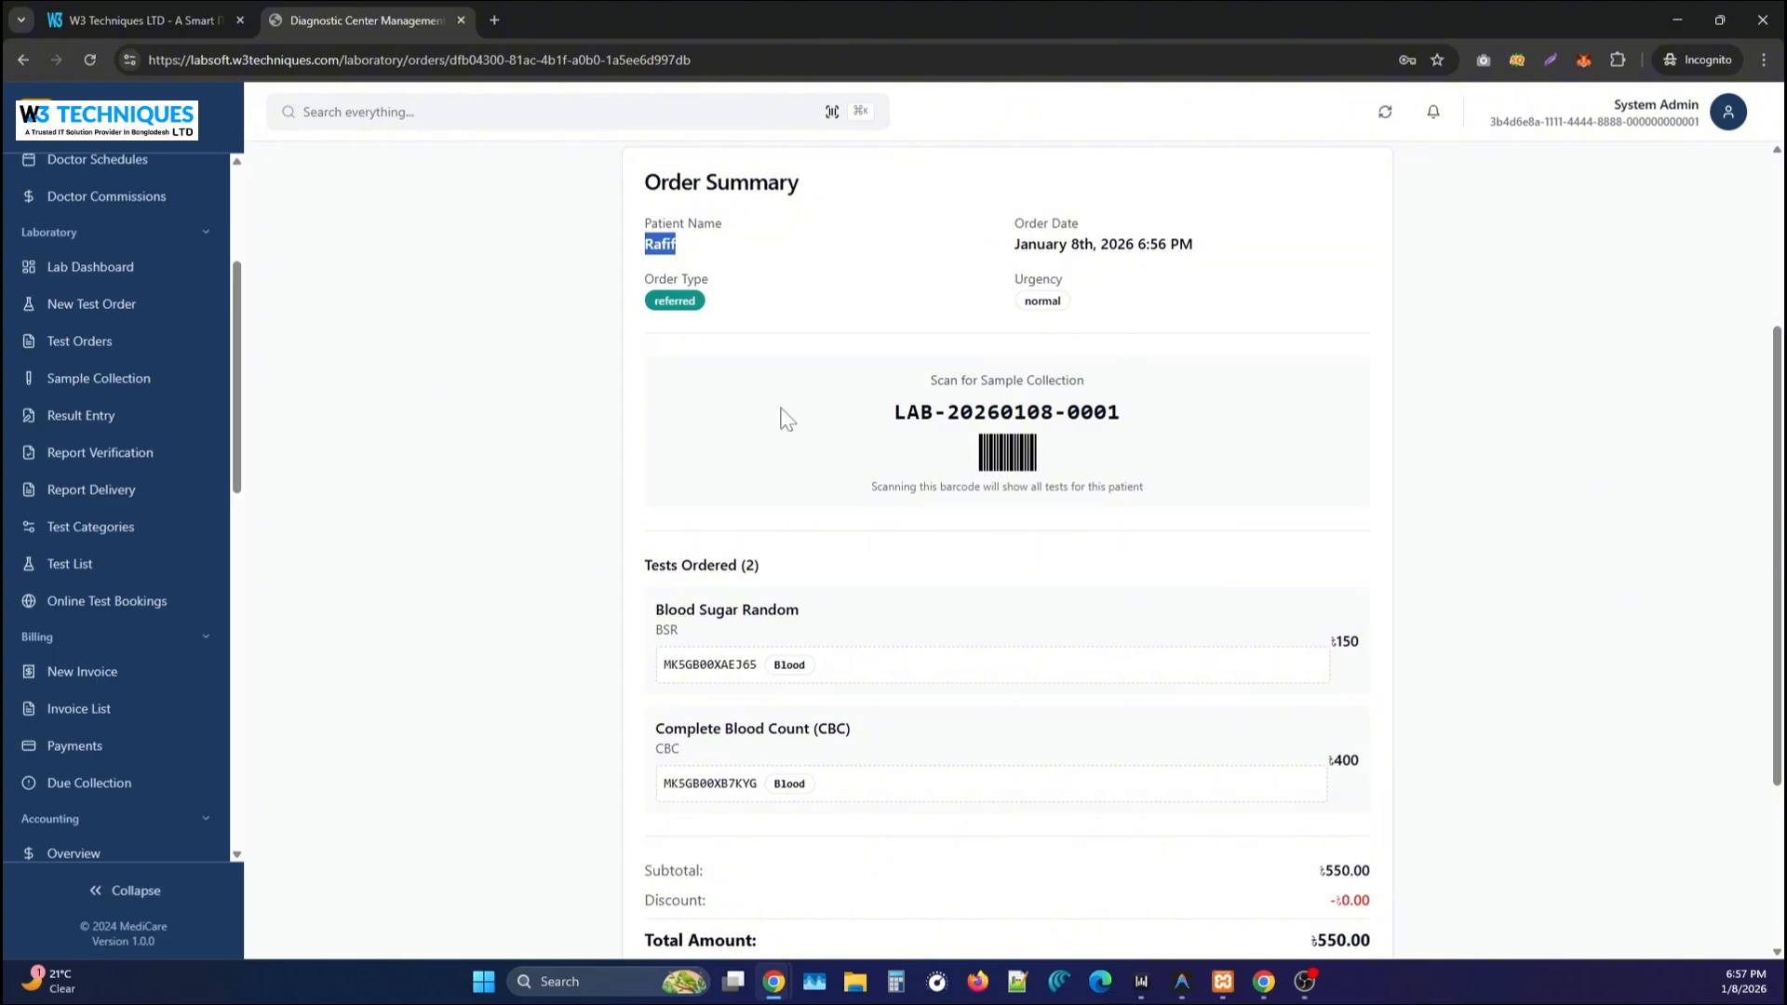
Open the Sample Collection page and look over the pending samples.
{"action": "left_click", "coordinate": [126, 382]}
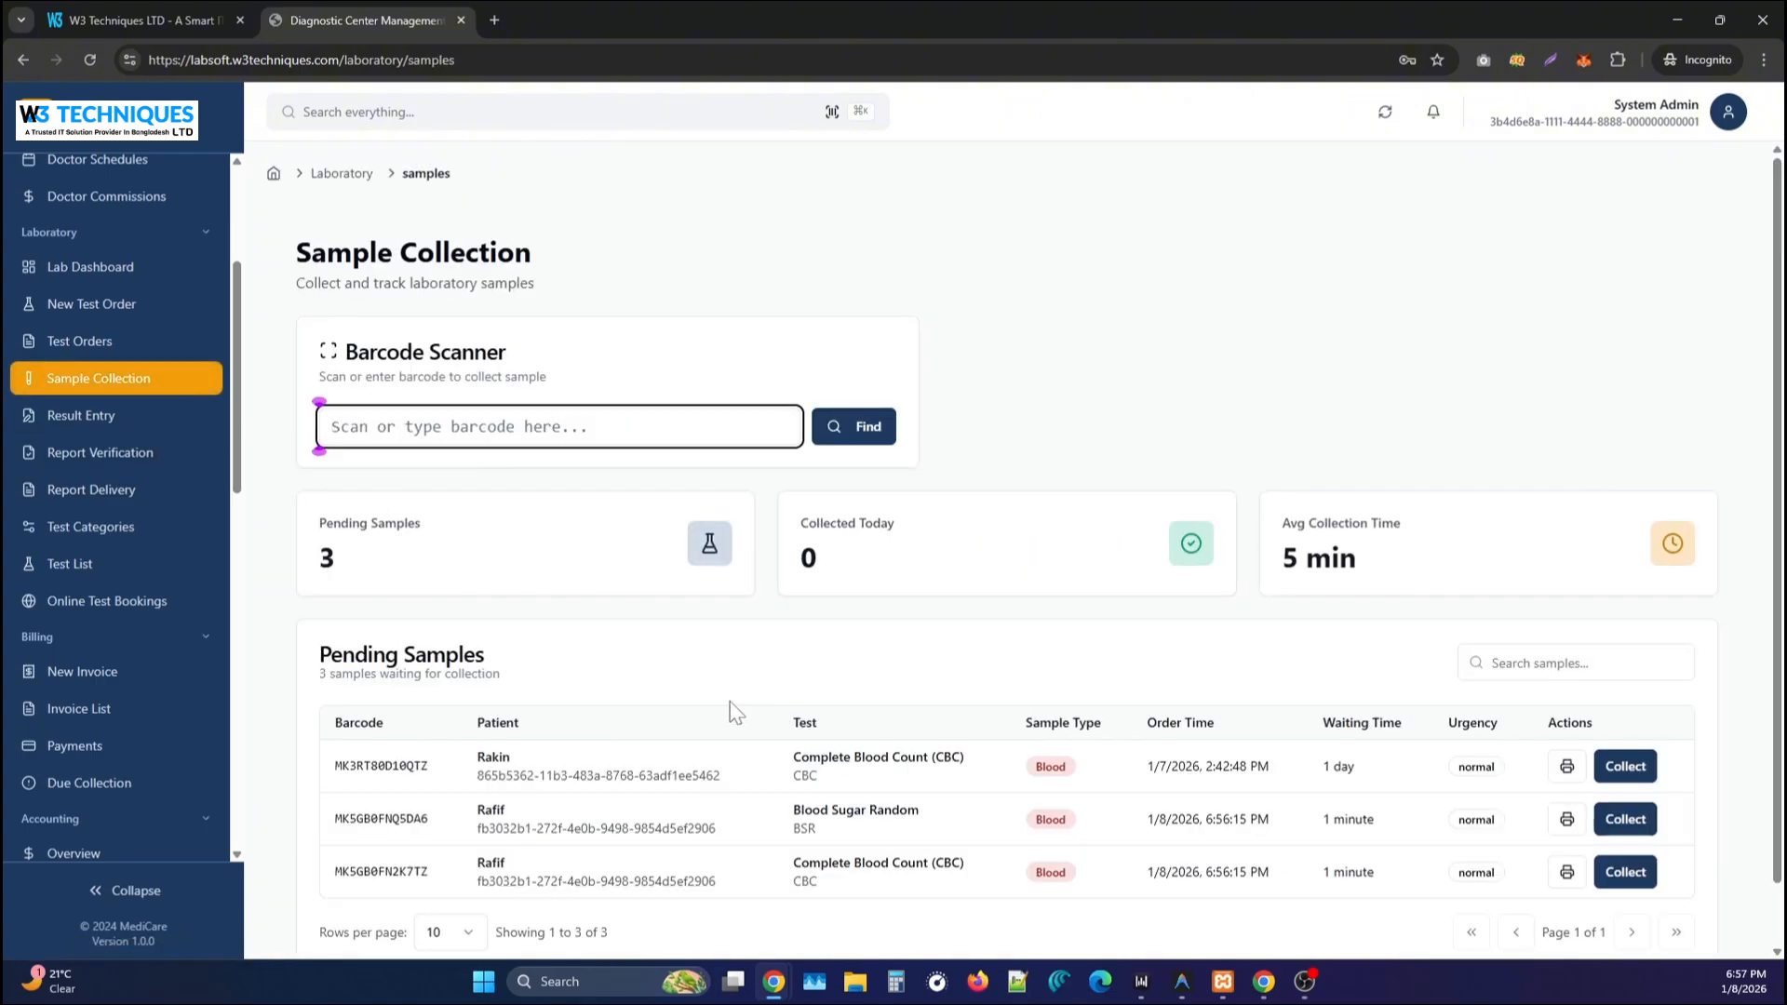
{"action": "scroll", "coordinate": [735, 713], "scroll_direction": "down", "scroll_amount": 1}
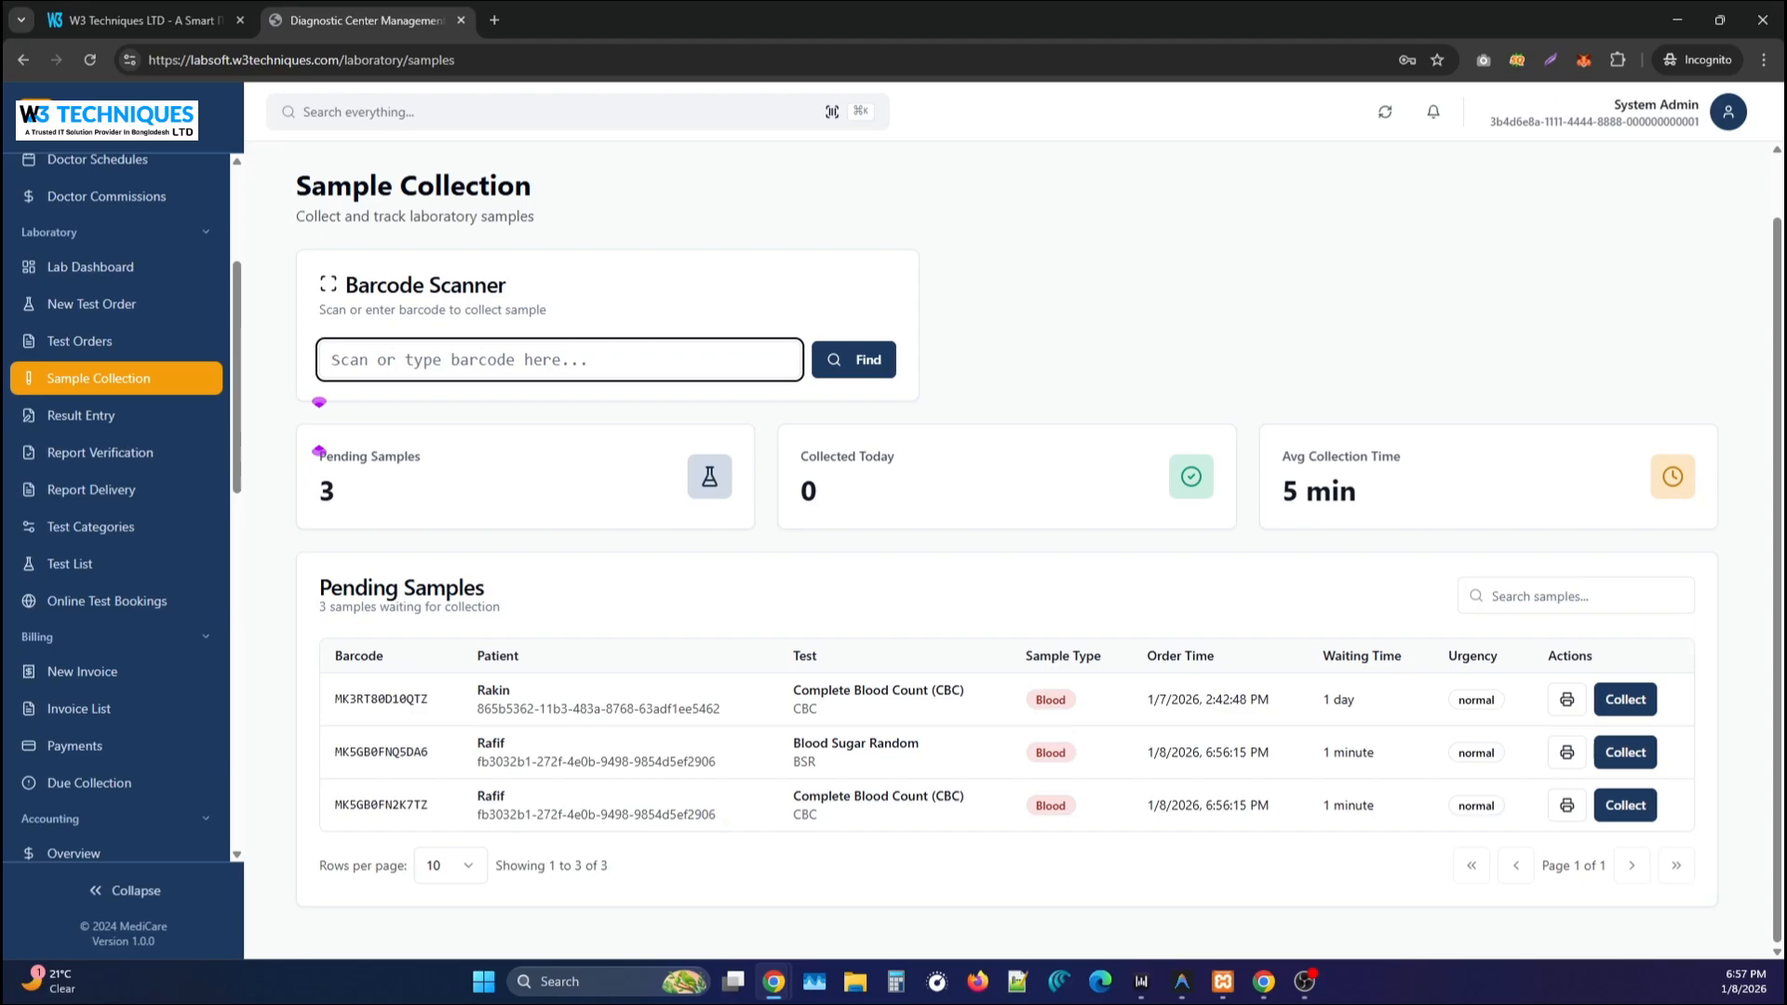
Open the newest order from the test orders list, preview its printable invoice, and close the invoice without saving it.
{"action": "left_click", "coordinate": [68, 342]}
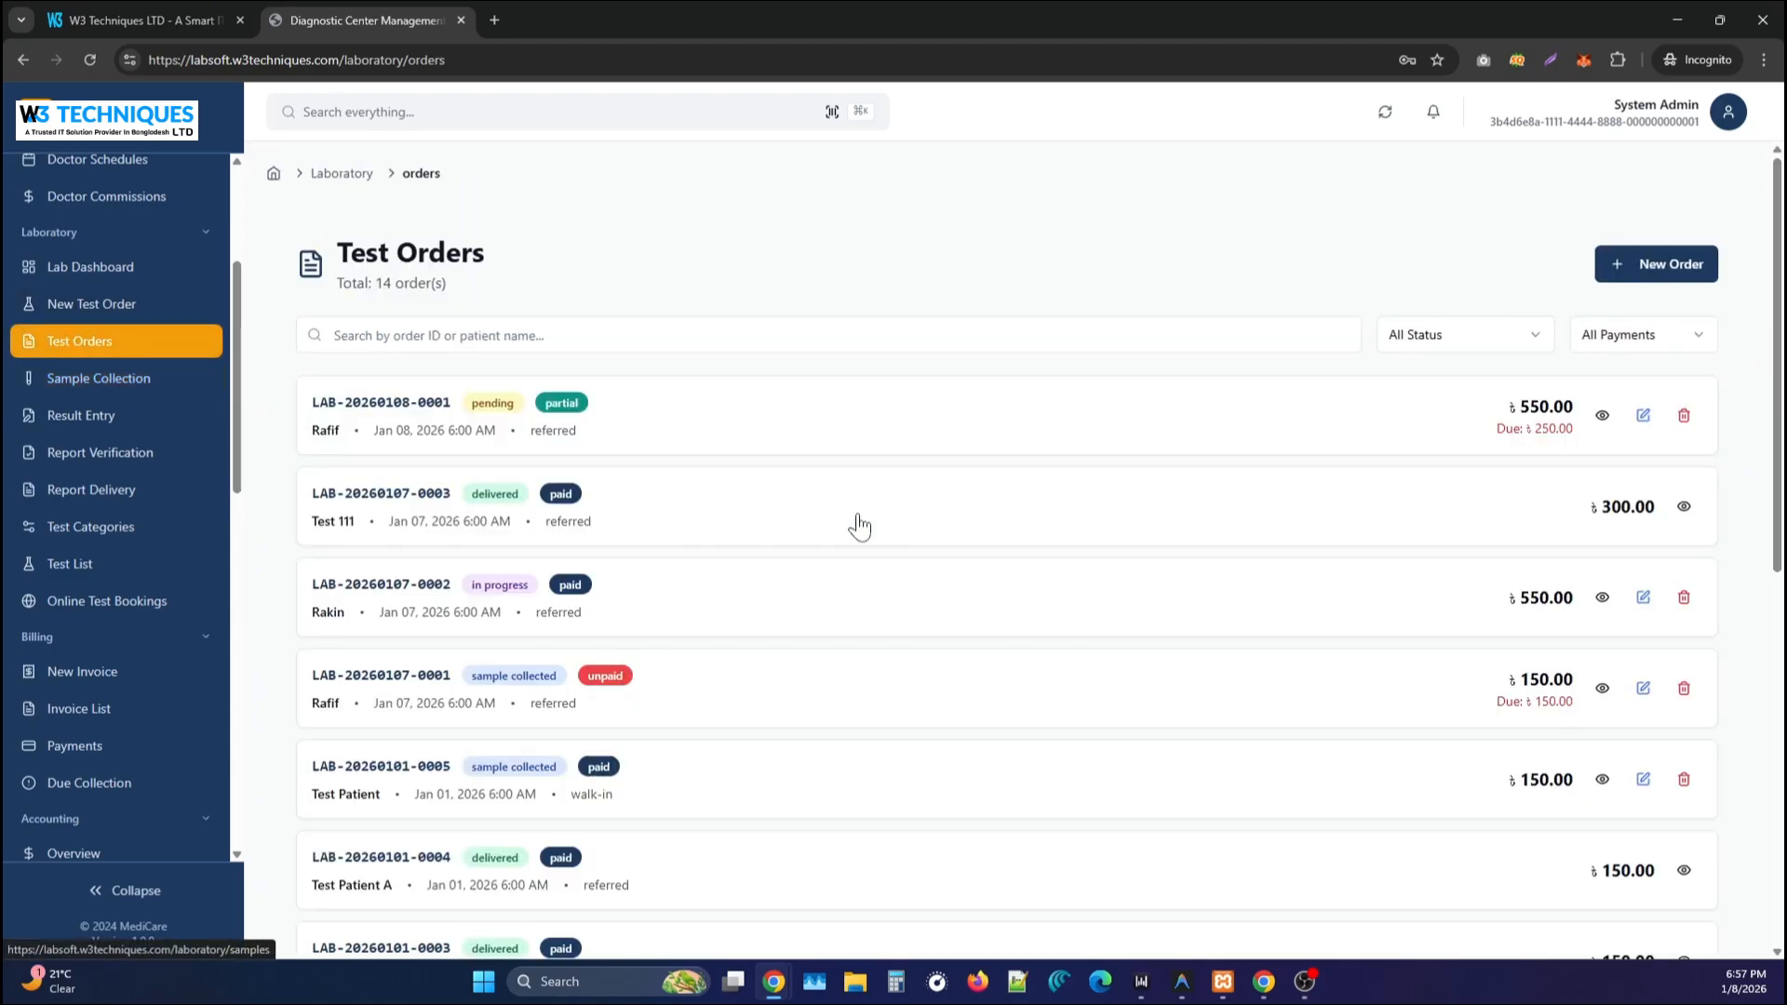
{"action": "left_click", "coordinate": [627, 430]}
{"action": "scroll", "coordinate": [906, 698], "scroll_direction": "down", "scroll_amount": 5}
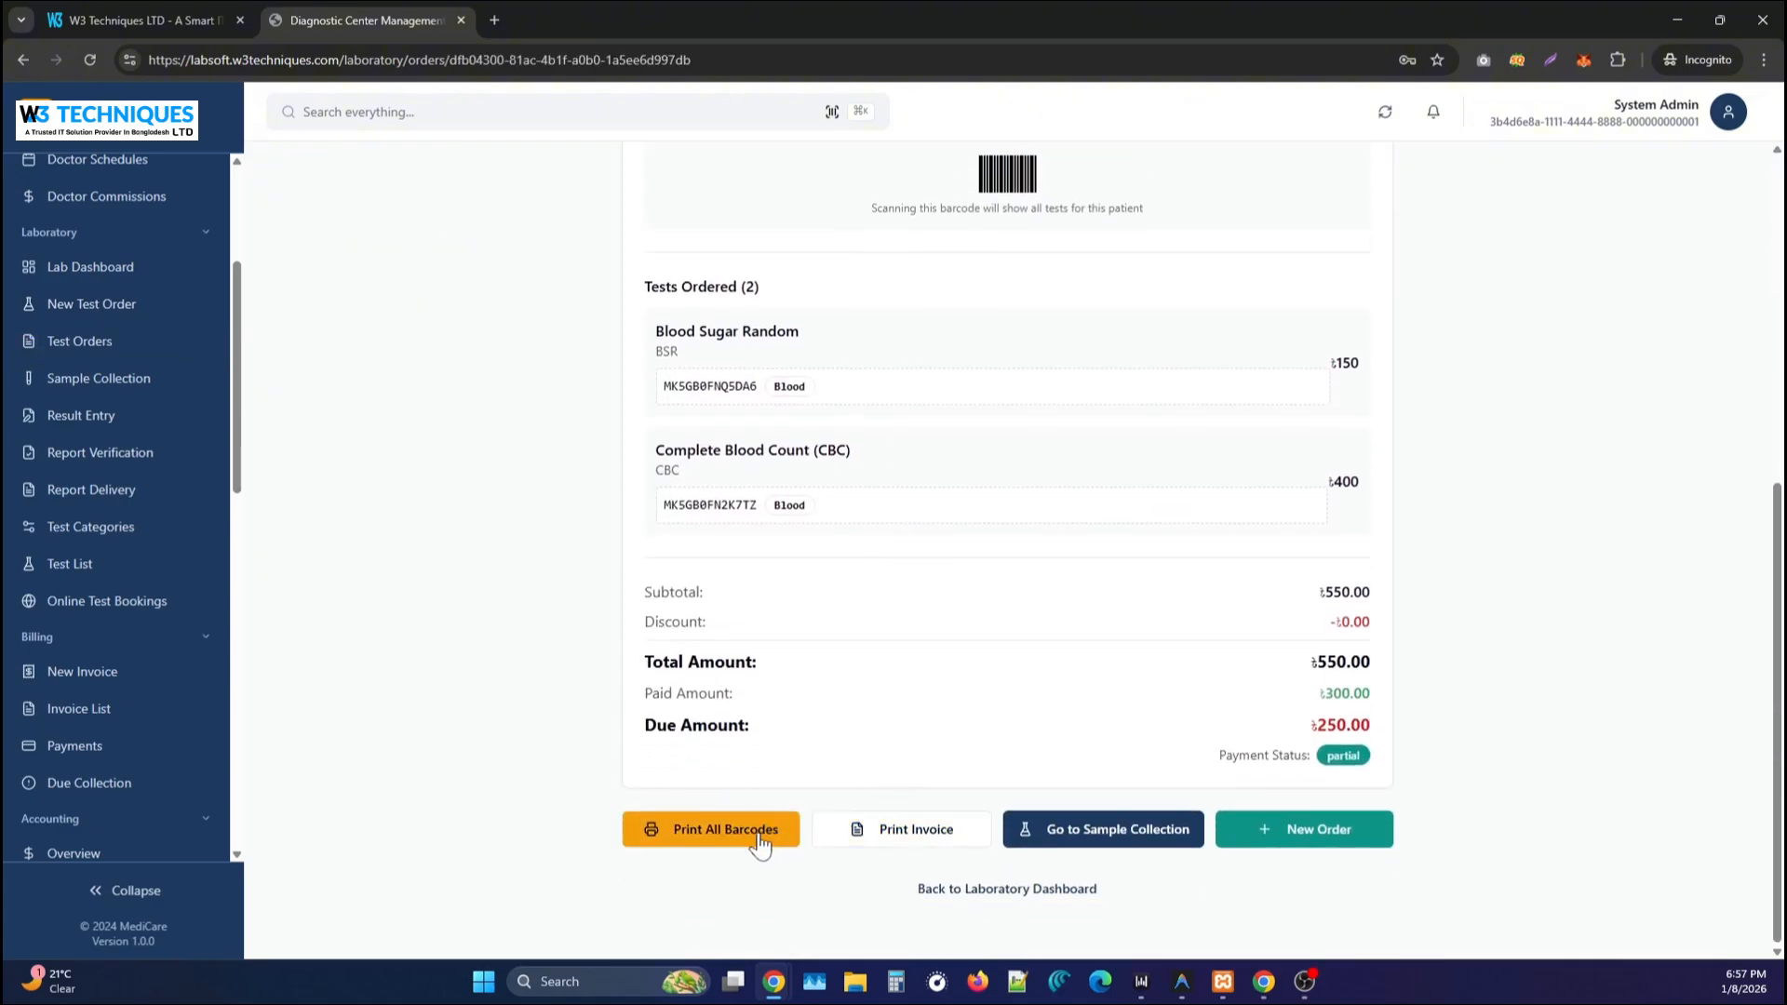
{"action": "left_click", "coordinate": [944, 844]}
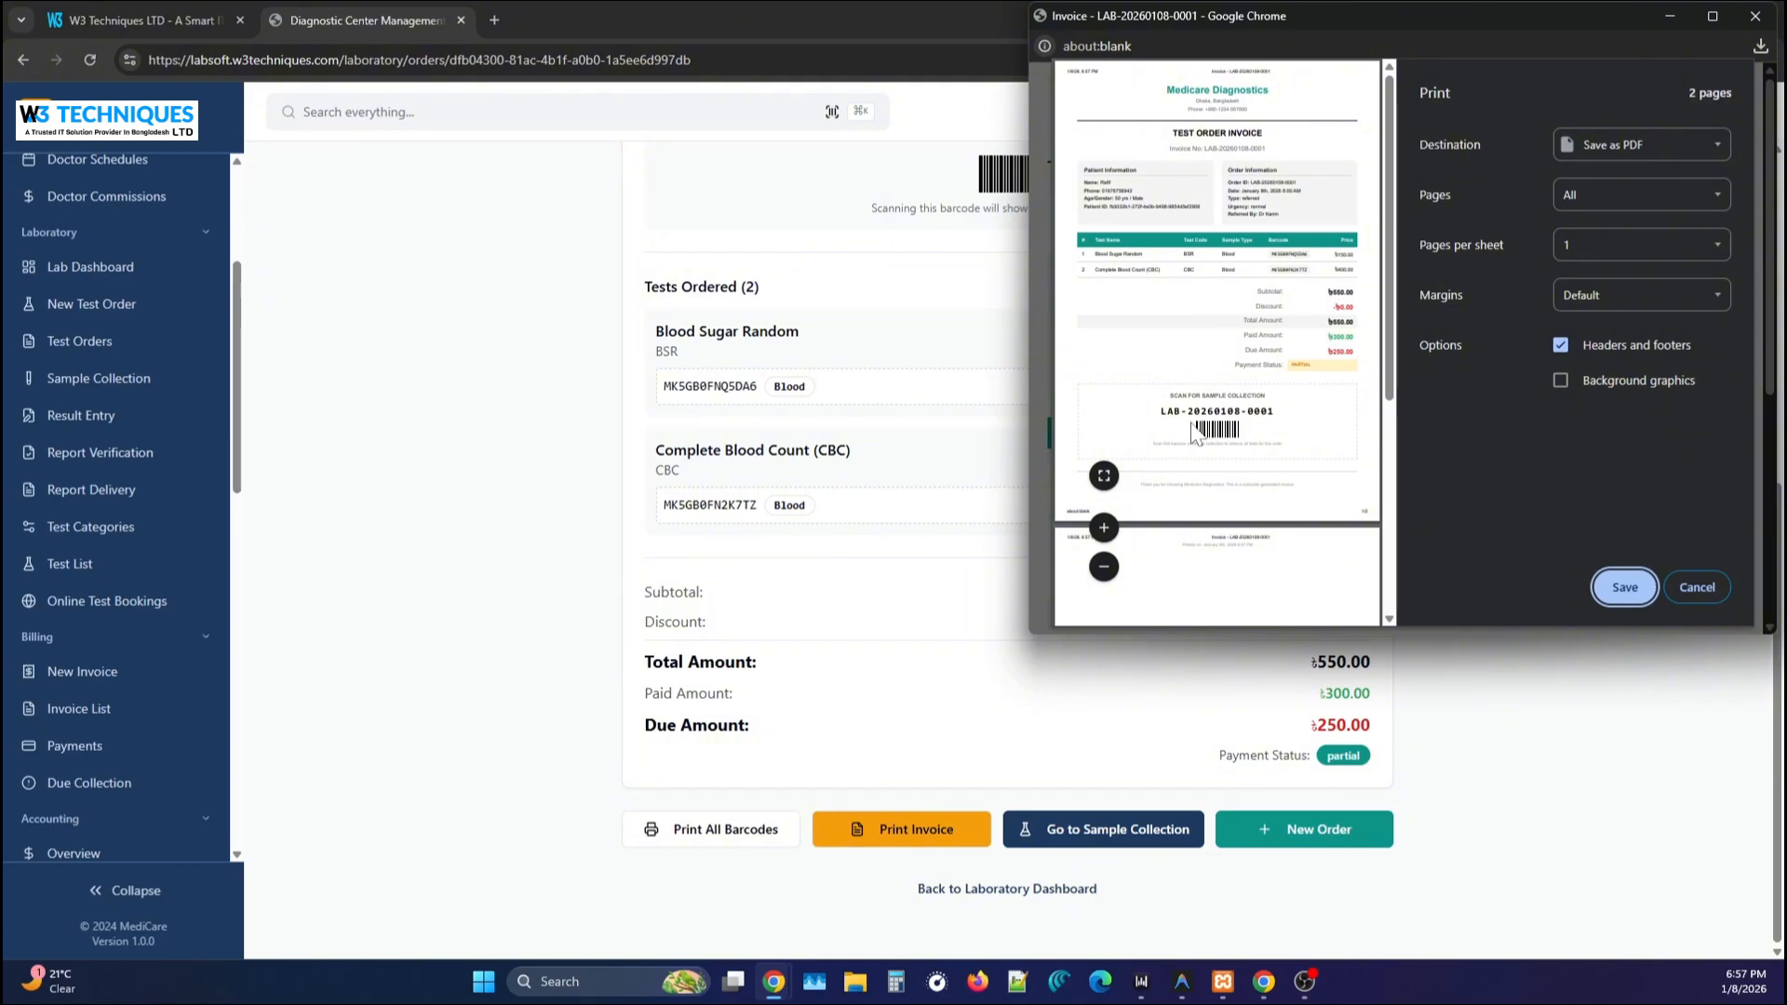
{"action": "left_click", "coordinate": [1696, 587]}
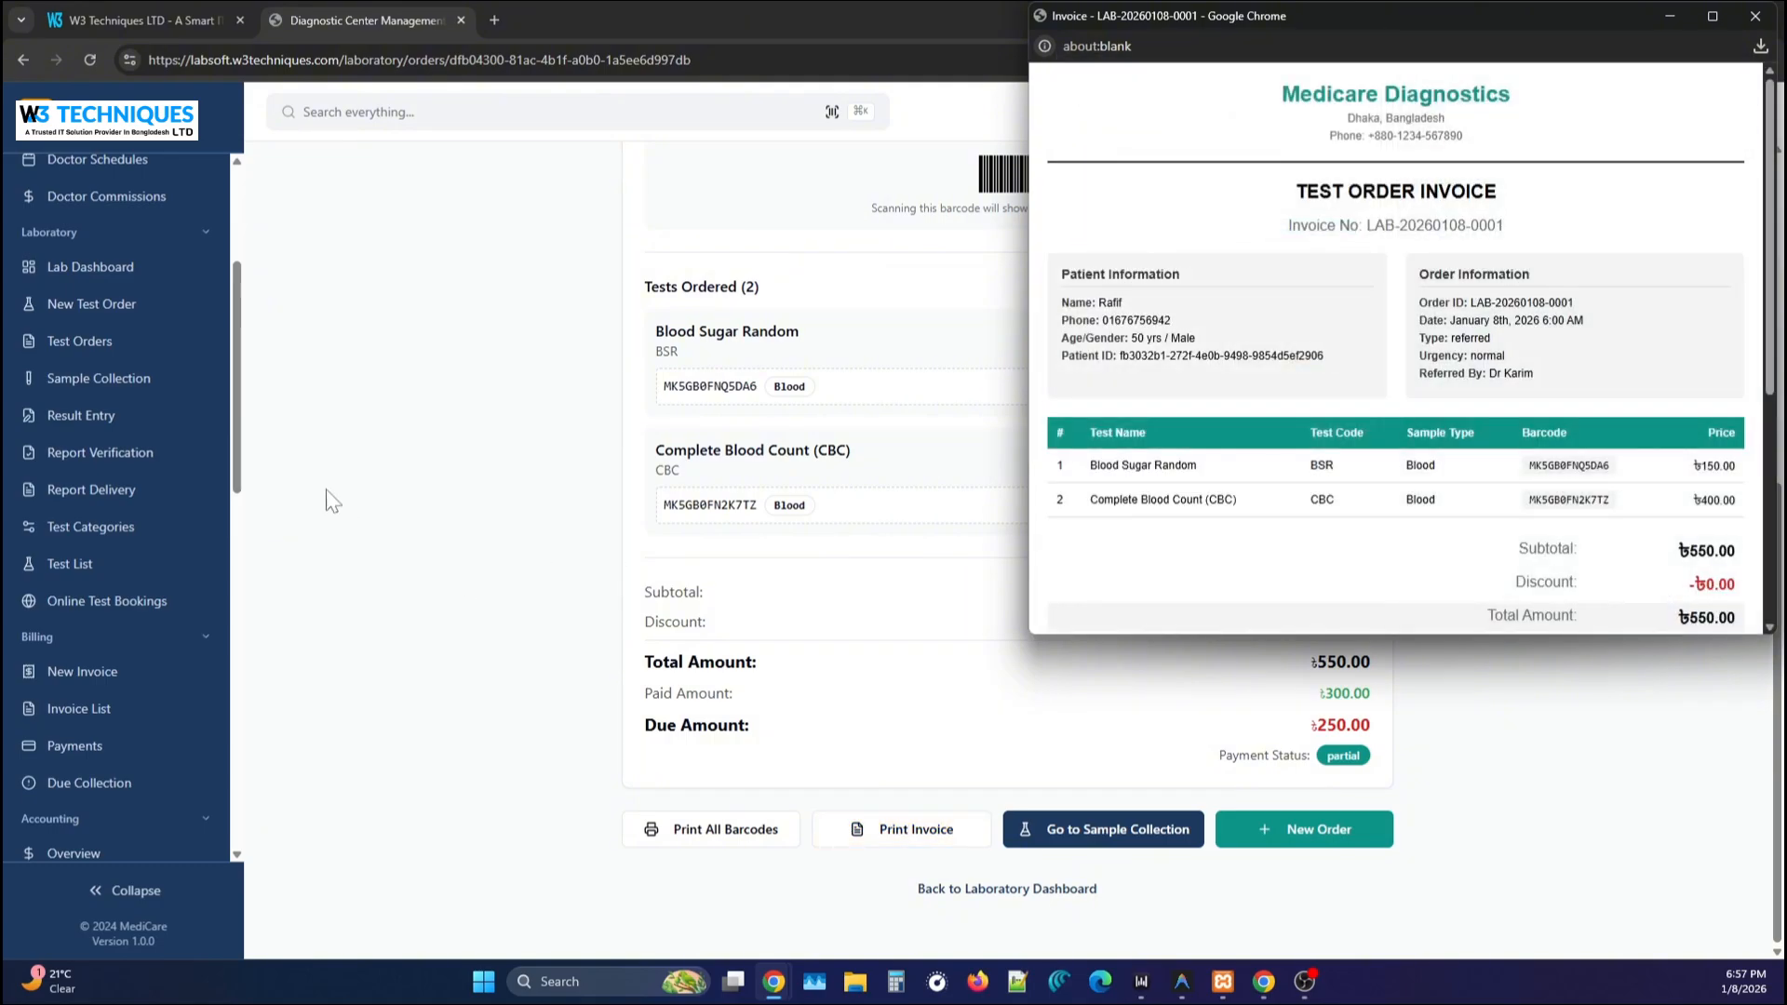
{"action": "left_click", "coordinate": [1753, 17]}
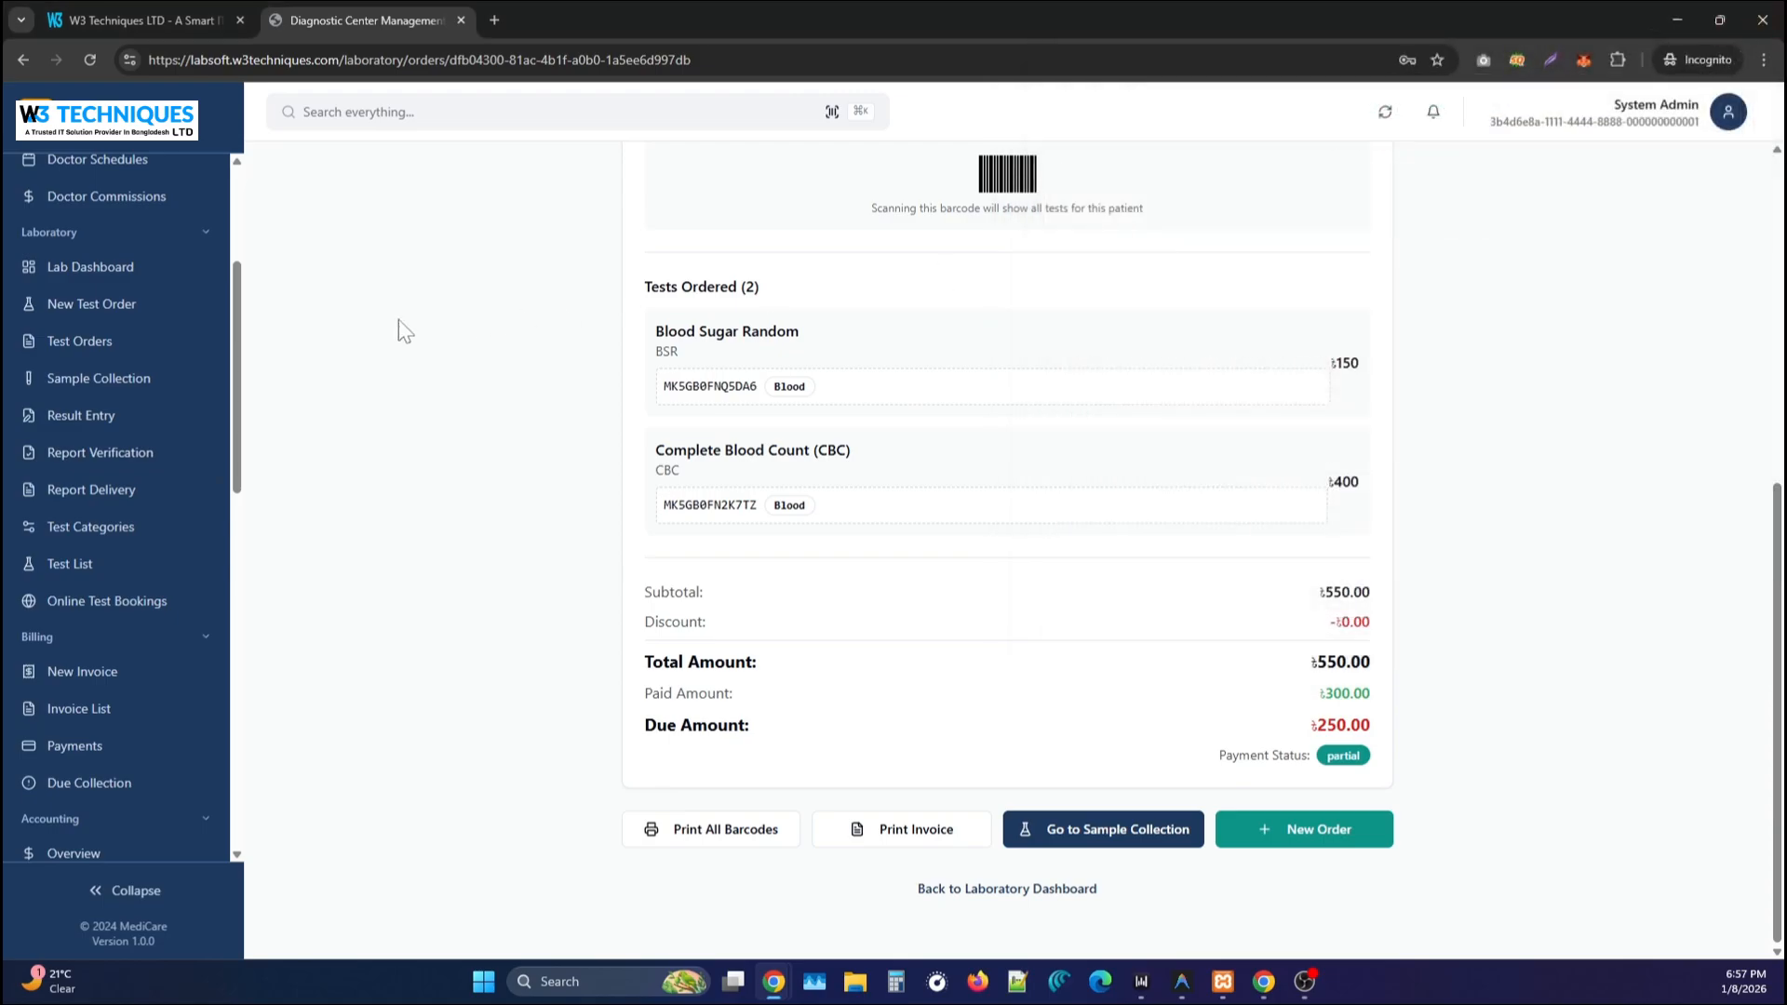
Return to Sample Collection, print the barcode sticker for the pending Blood Sugar Random sample, and view its preview once more.
{"action": "left_click", "coordinate": [143, 398]}
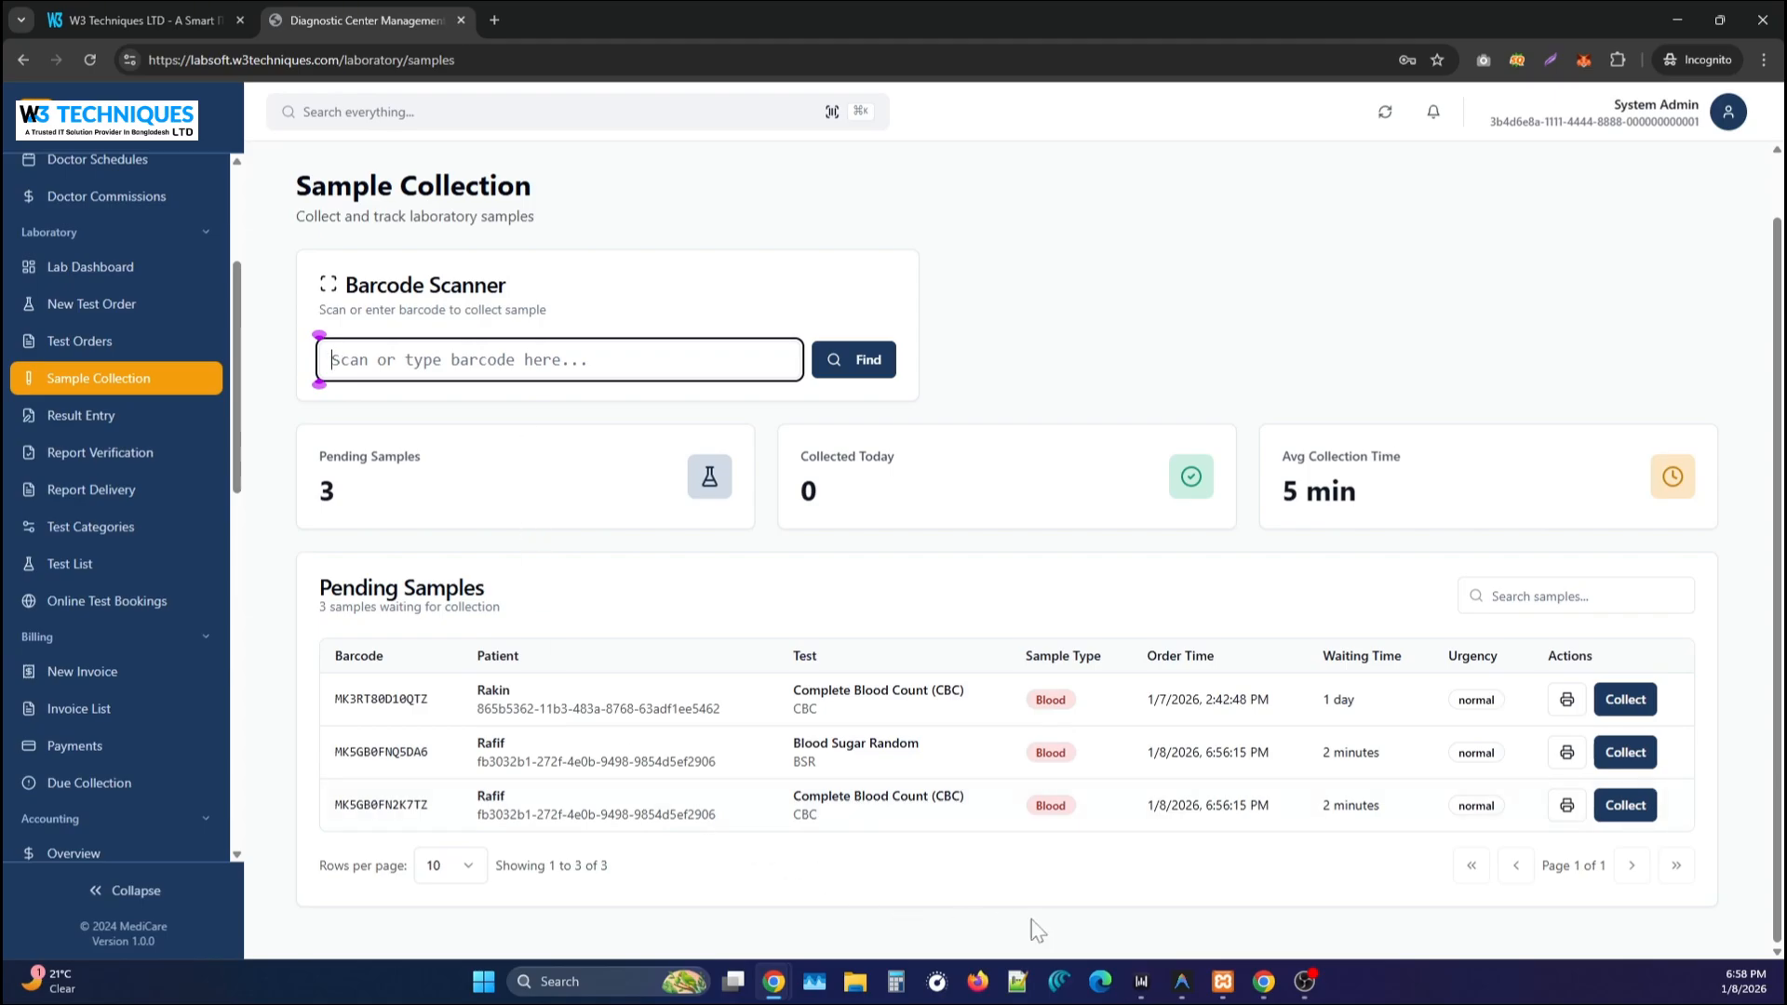
{"action": "left_click", "coordinate": [1567, 752]}
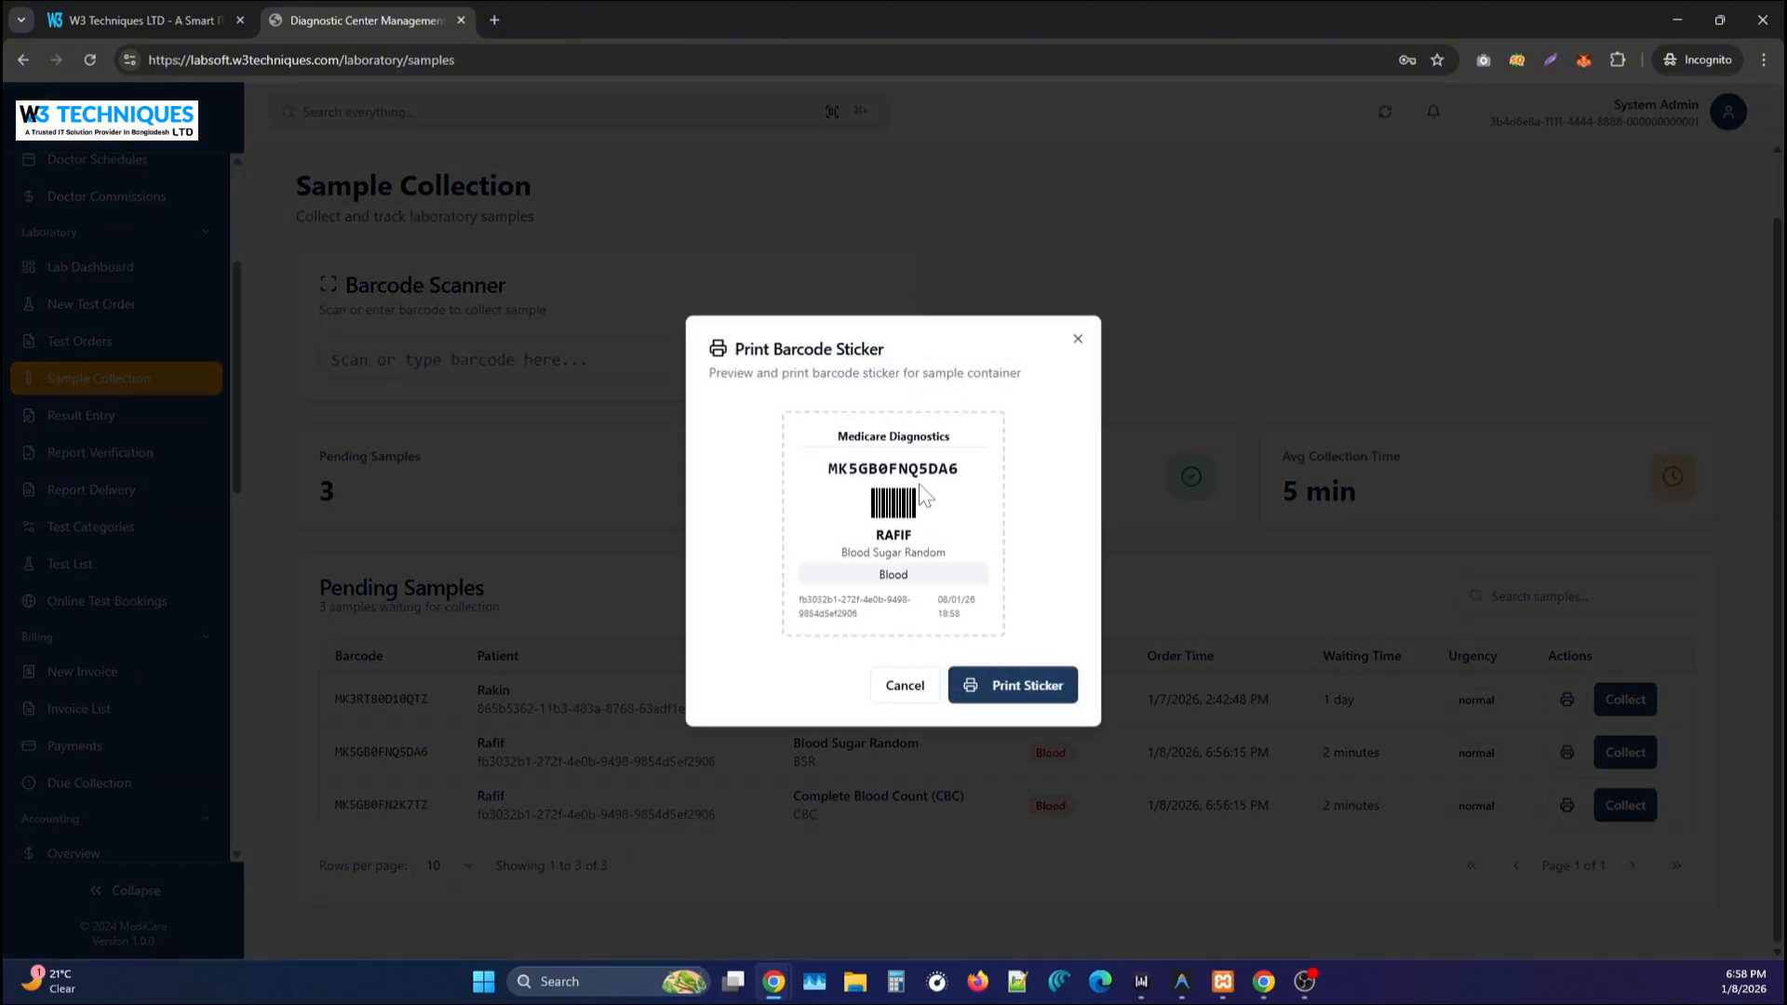
{"action": "left_click", "coordinate": [963, 684]}
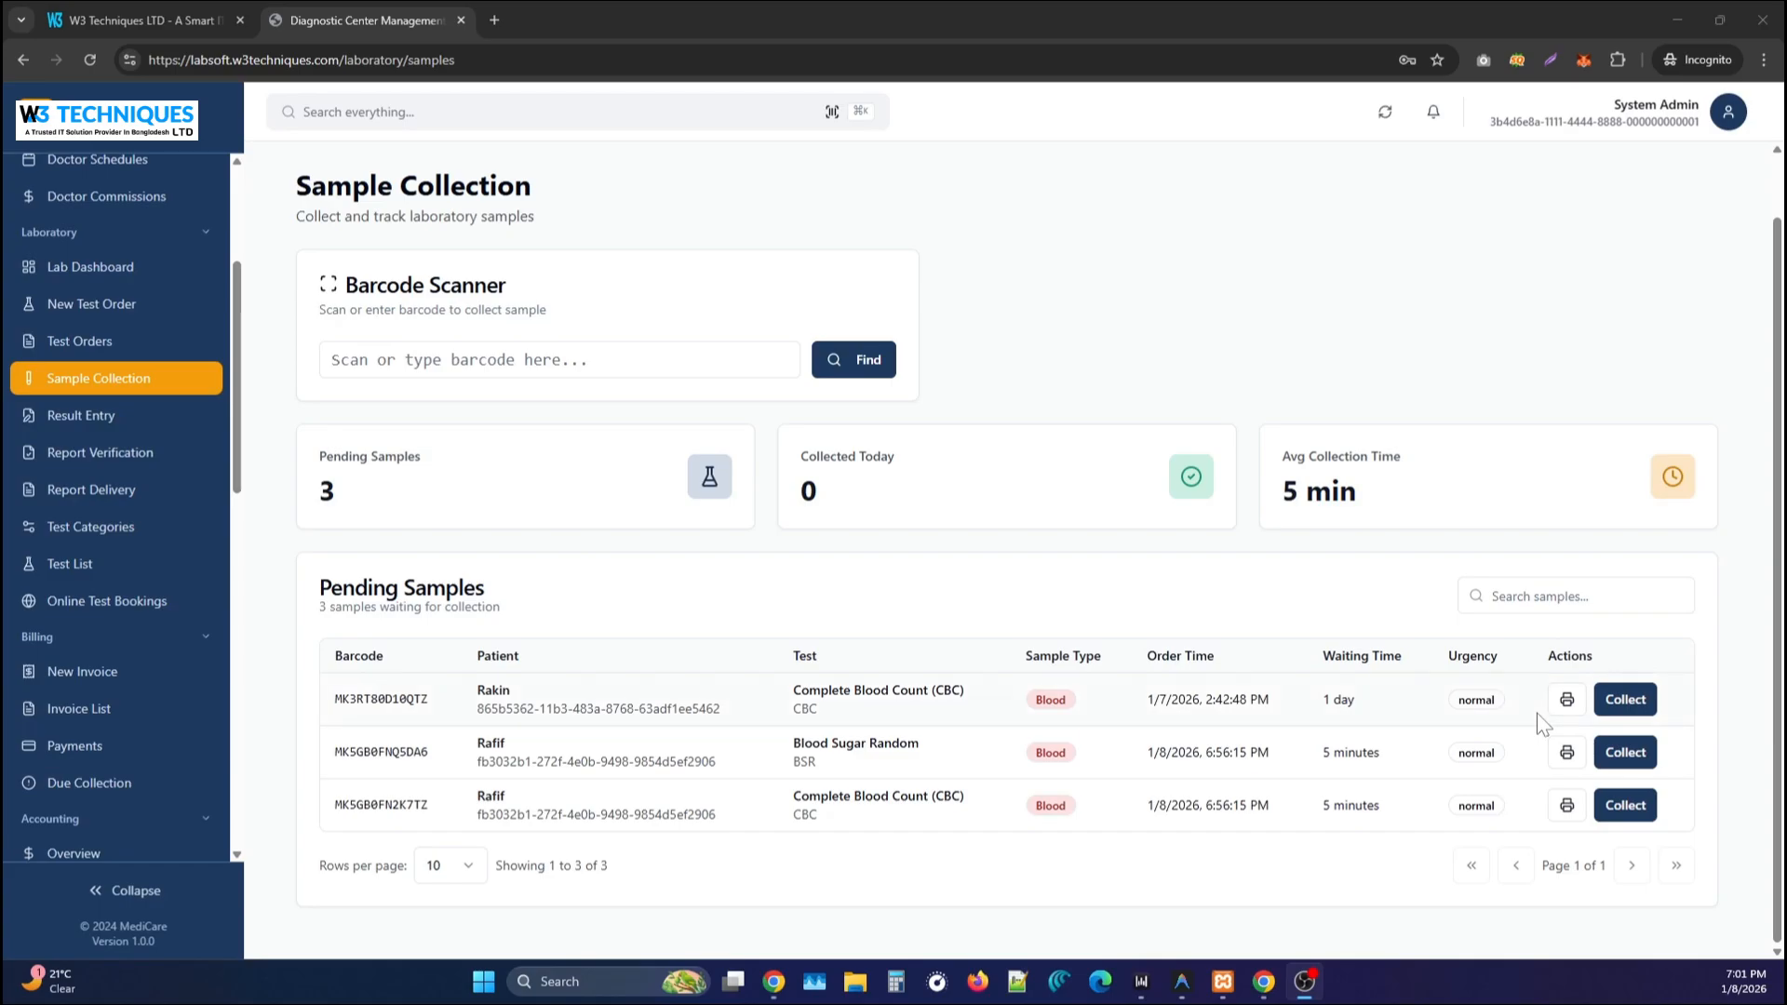
{"action": "left_click", "coordinate": [1567, 754]}
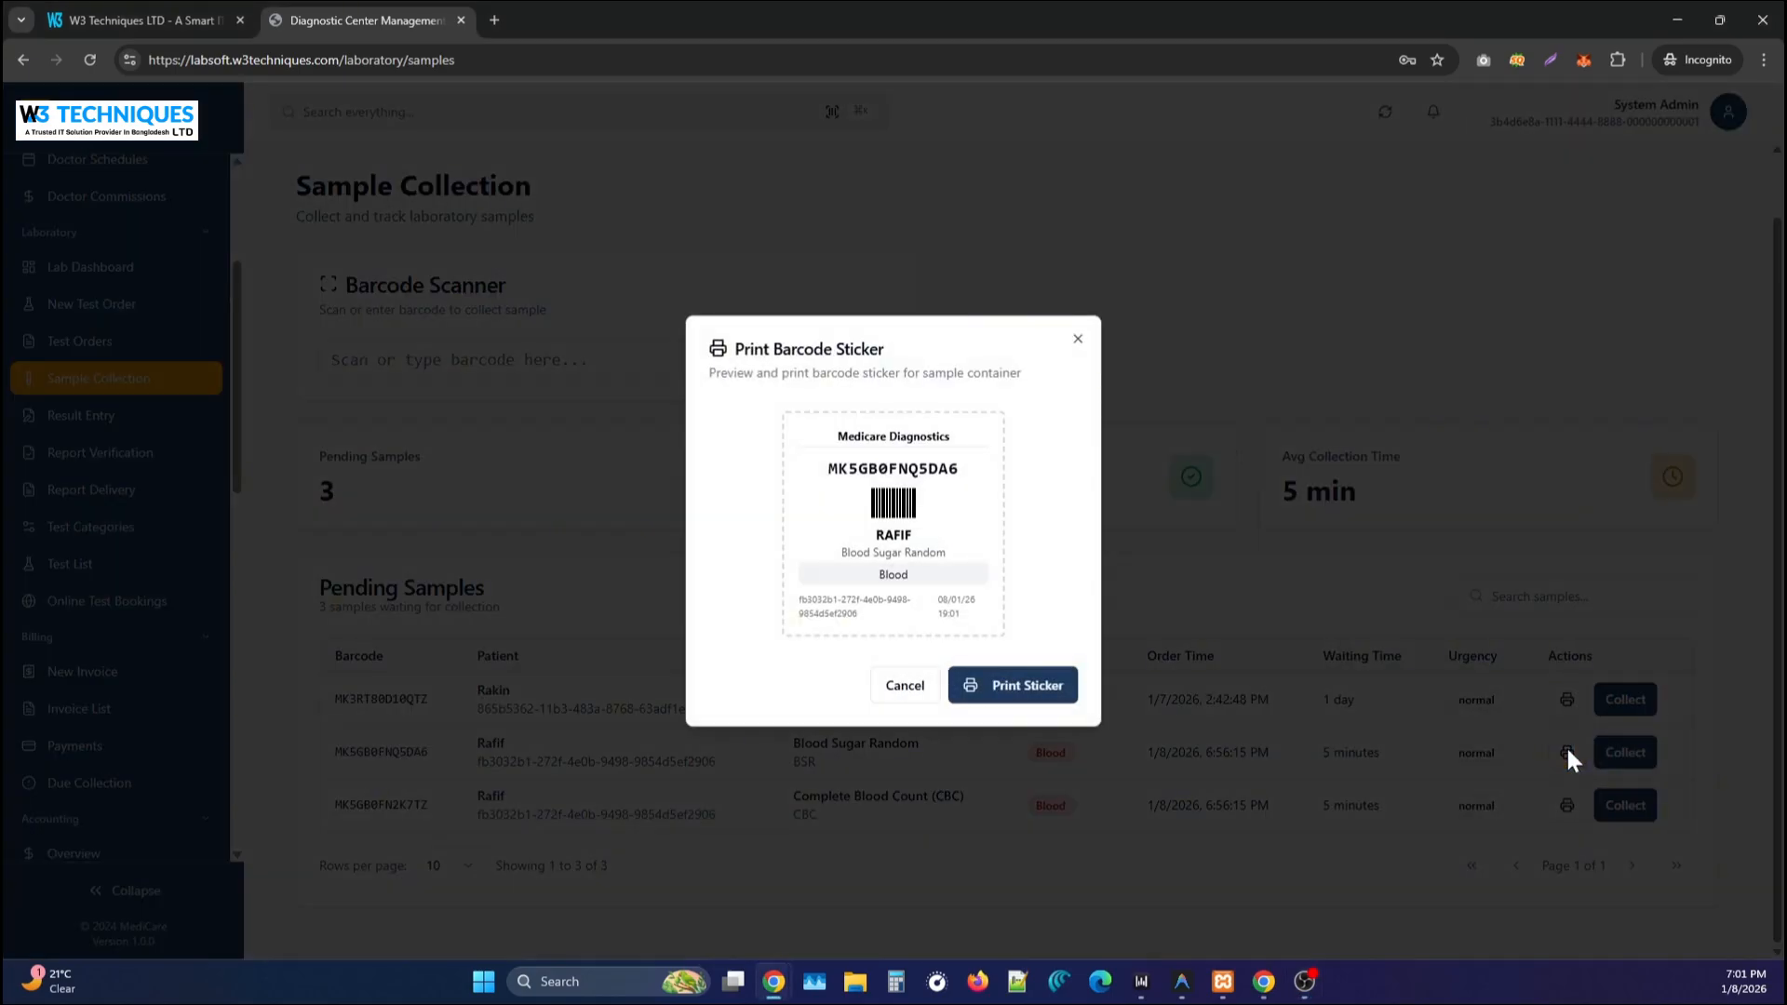
{"action": "left_click", "coordinate": [1077, 341]}
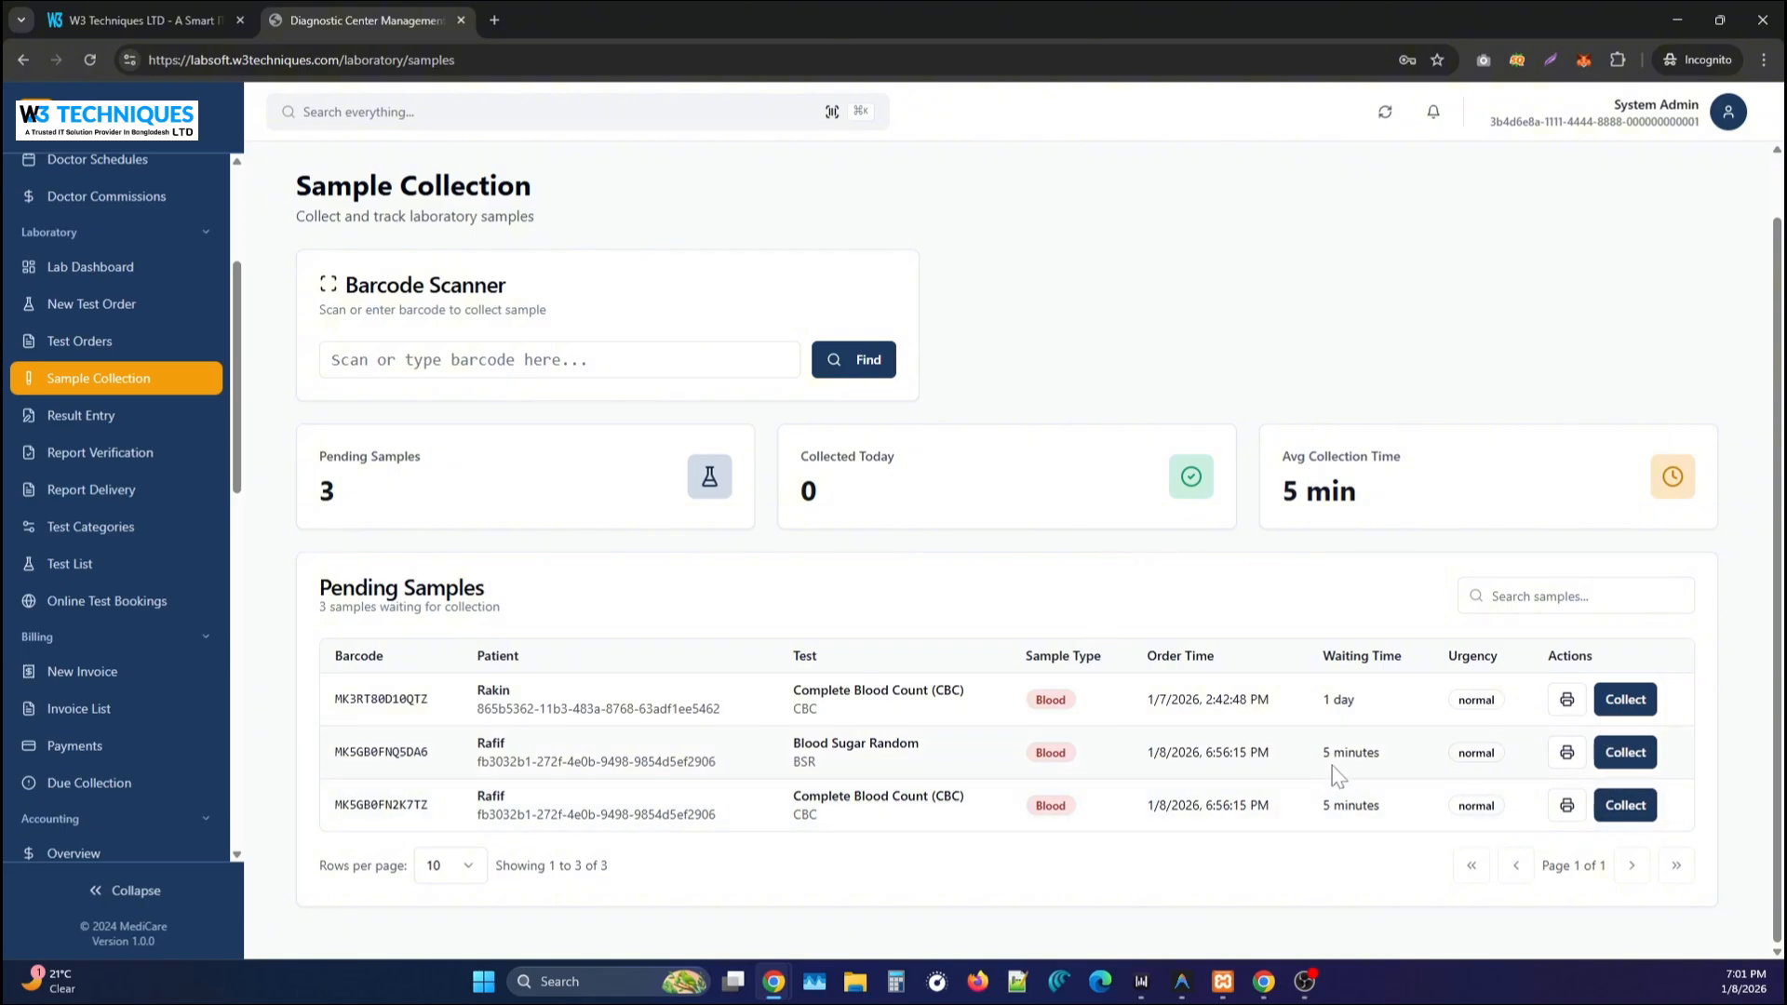
Mark the Blood Sugar Random sample as collected in Good condition, leaving the collection notes empty.
{"action": "left_click", "coordinate": [1625, 752]}
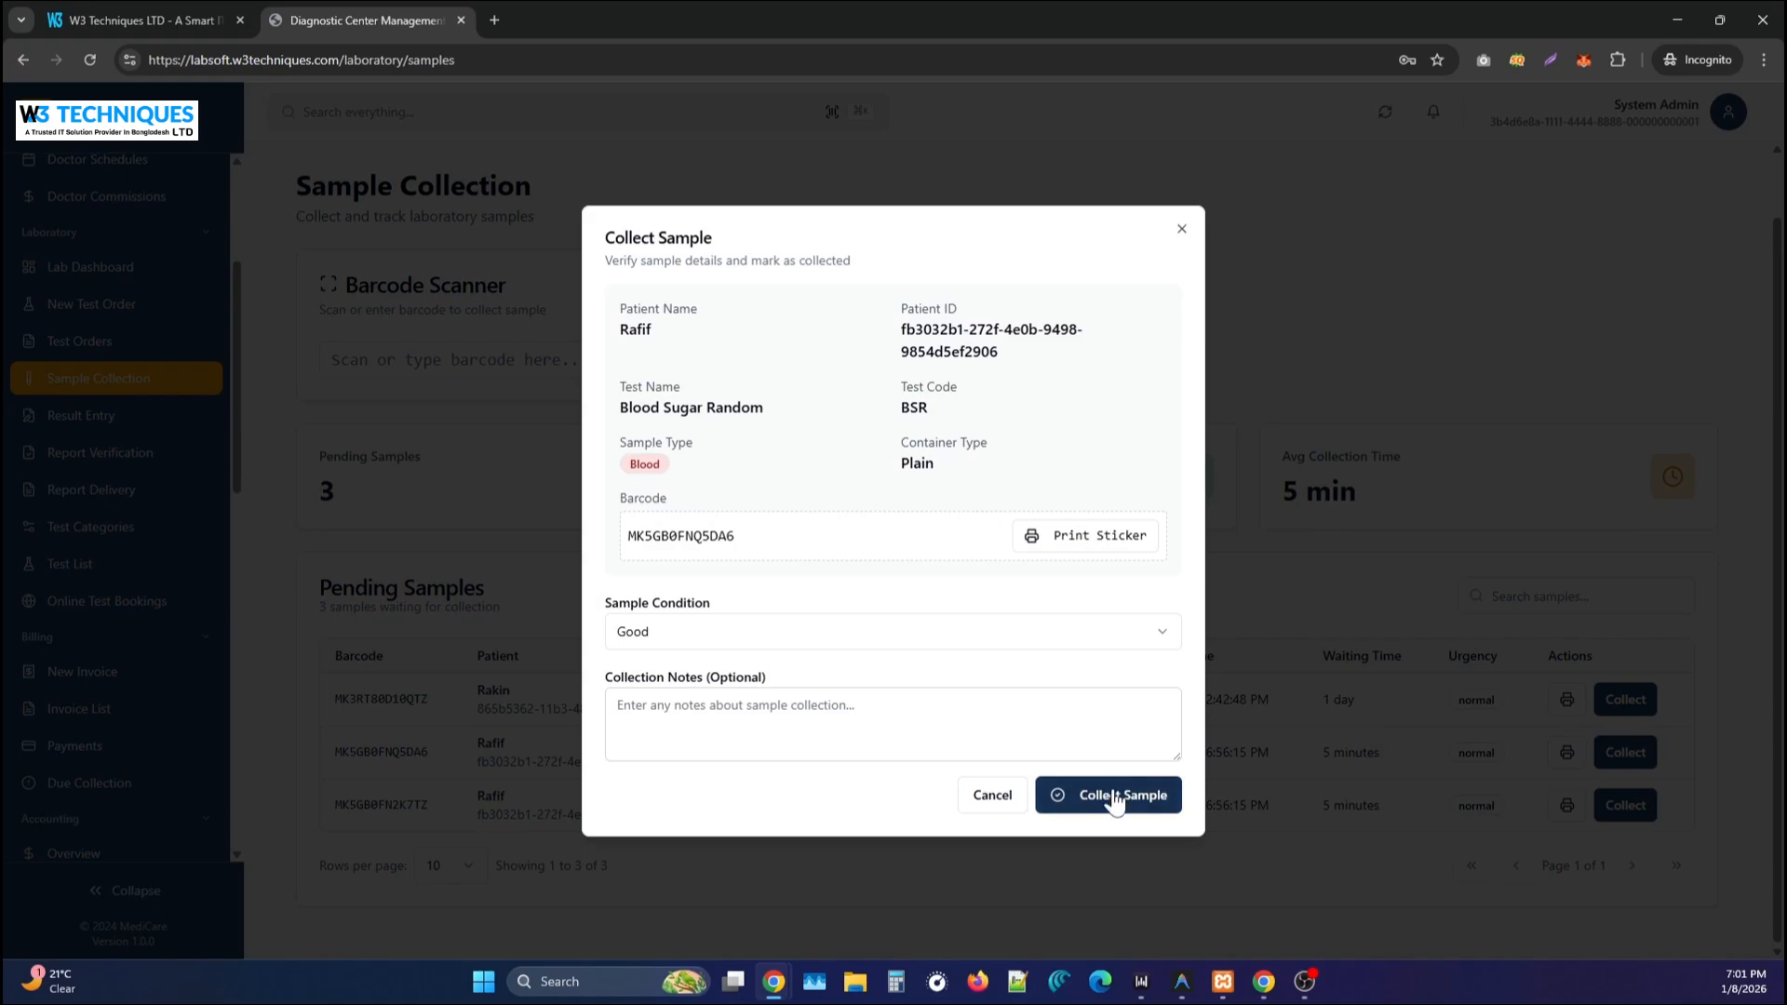
{"action": "left_click", "coordinate": [606, 724]}
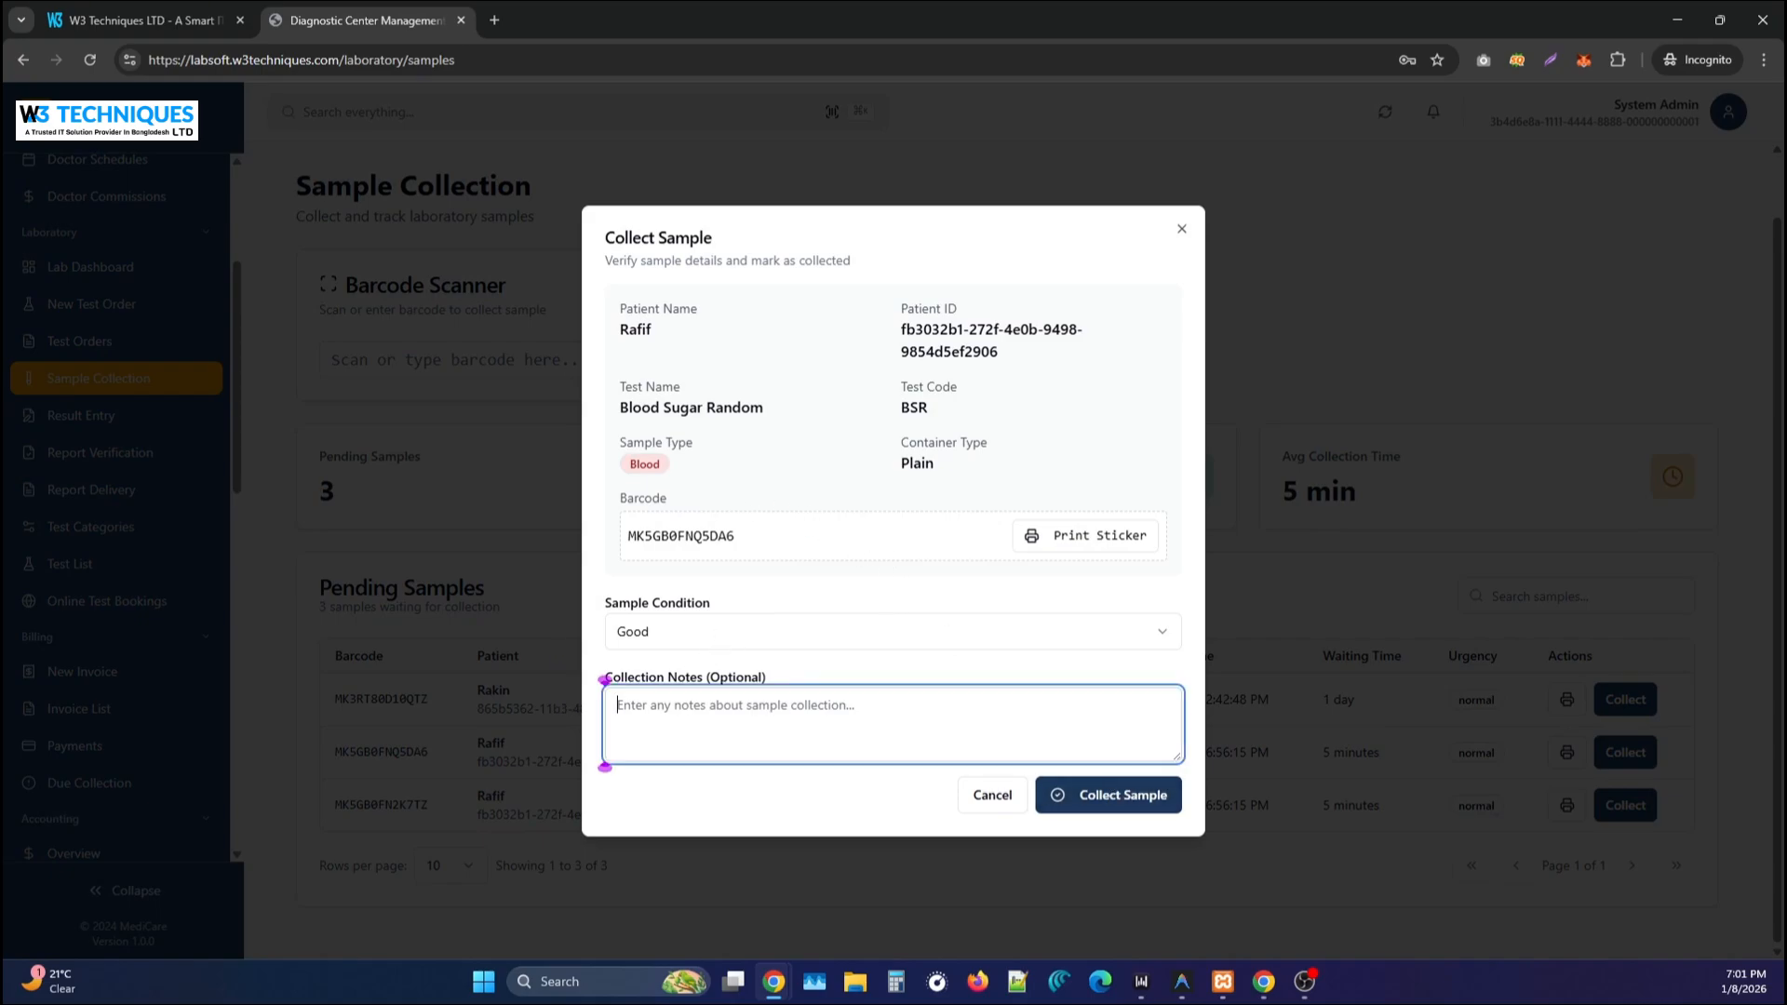
{"action": "left_click", "coordinate": [717, 633]}
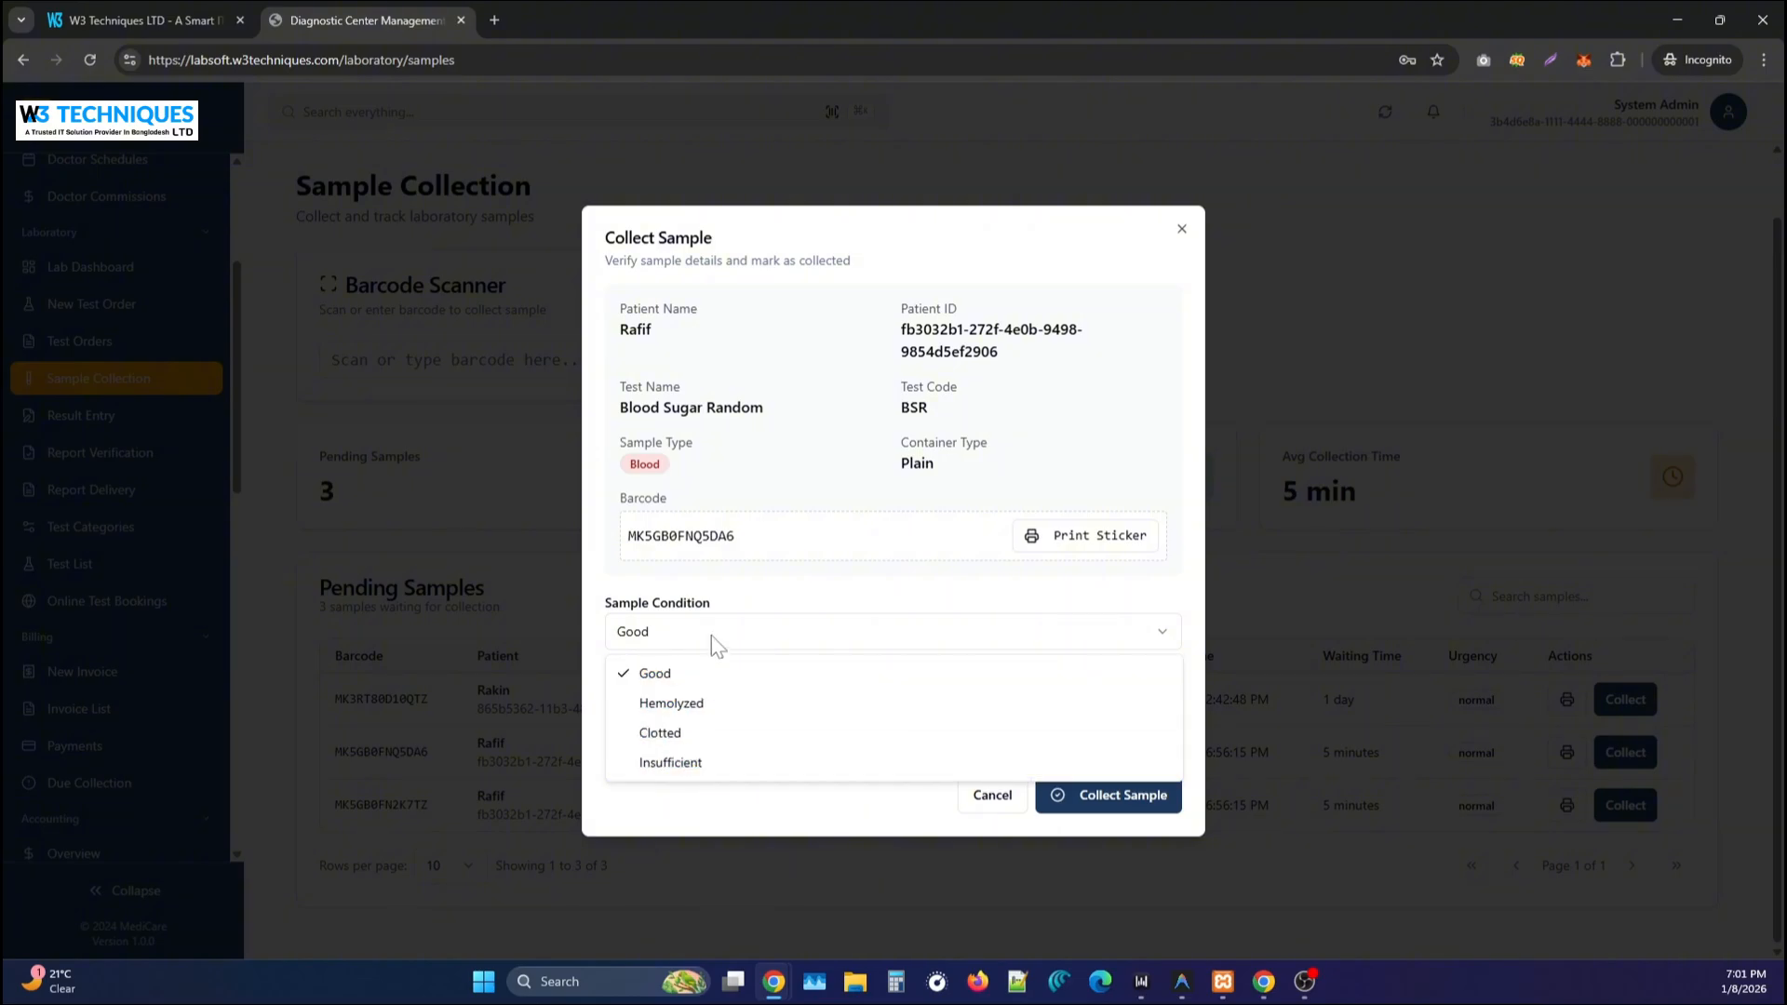
{"action": "left_click", "coordinate": [806, 618]}
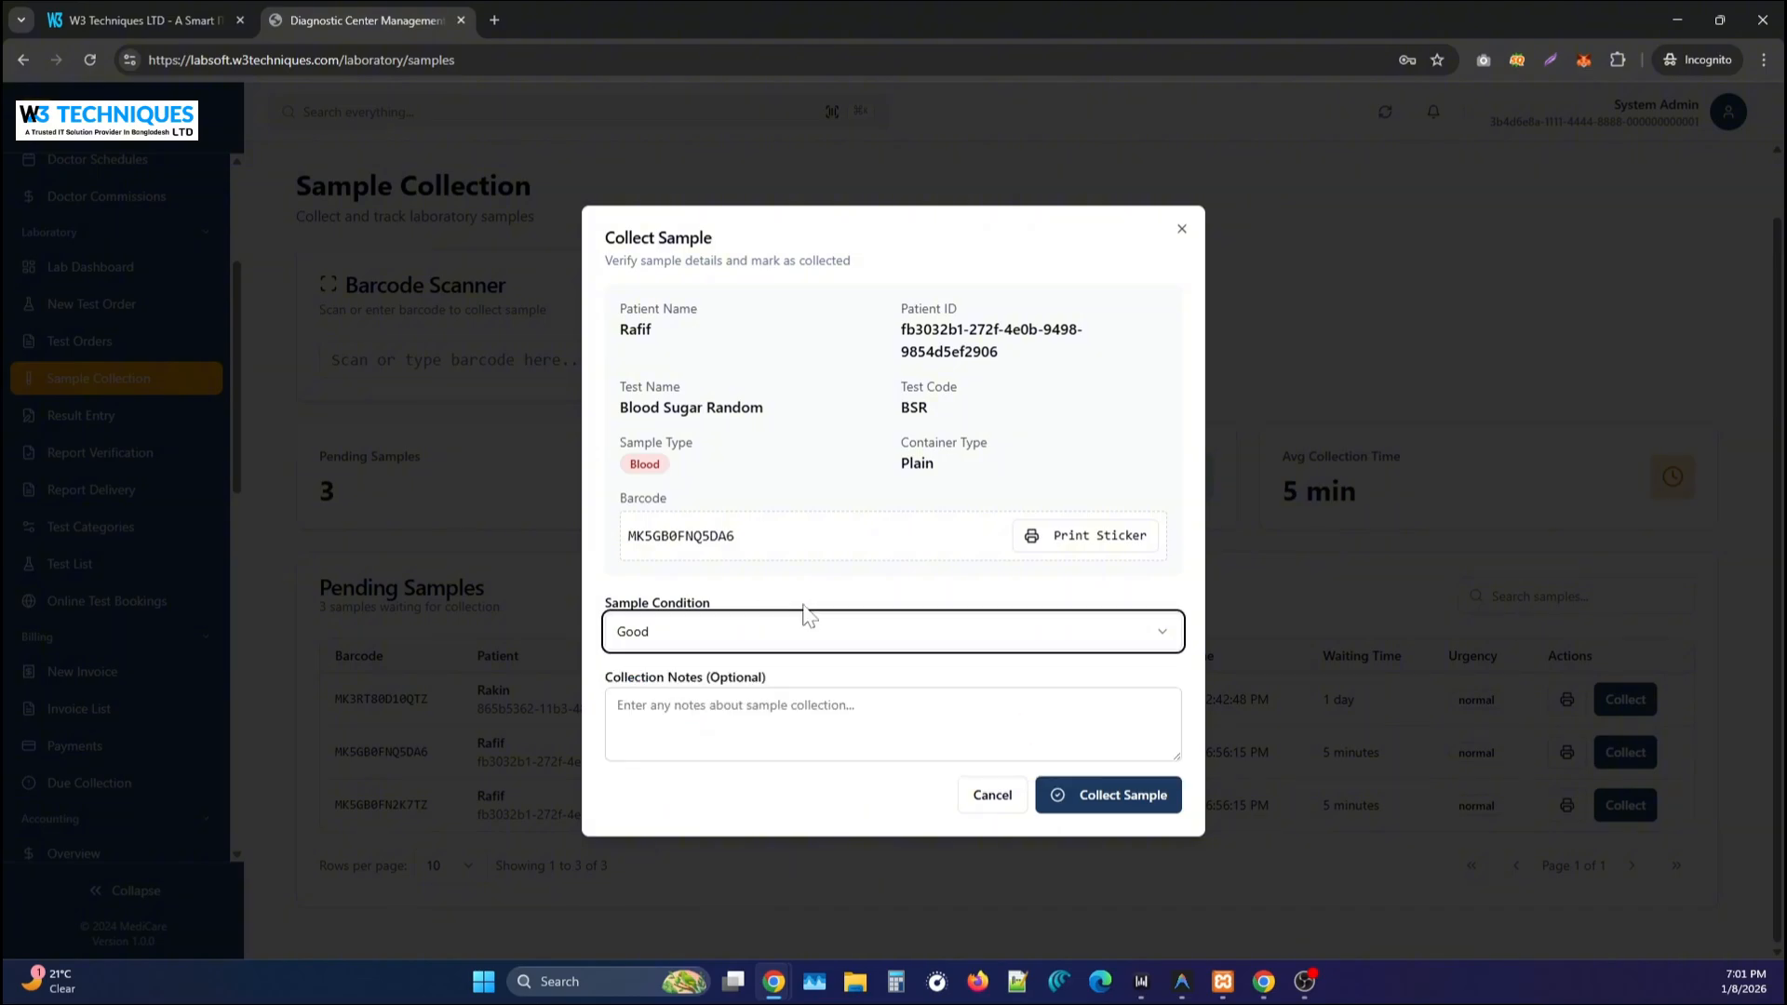
{"action": "left_click", "coordinate": [1094, 800]}
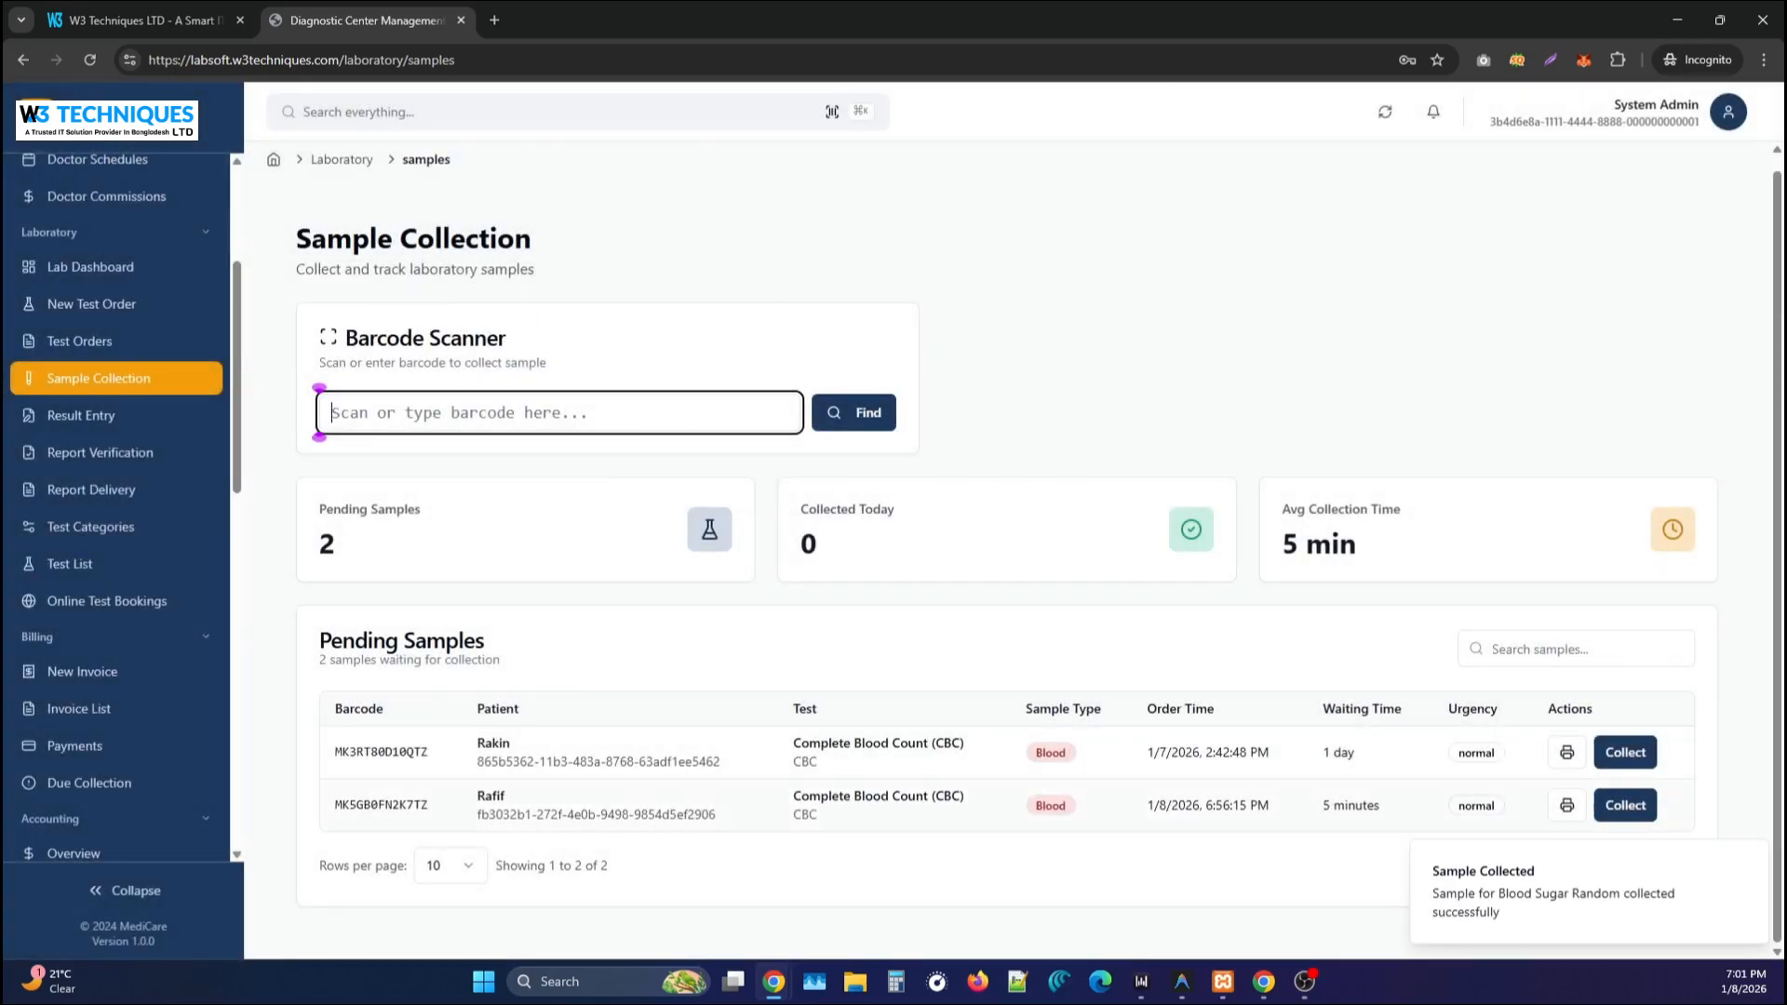
Preview the barcode sticker for the 1/8/2026 Complete Blood Count (CBC) sample, and mark that sample as collected in Good condition.
{"action": "left_click", "coordinate": [1619, 806]}
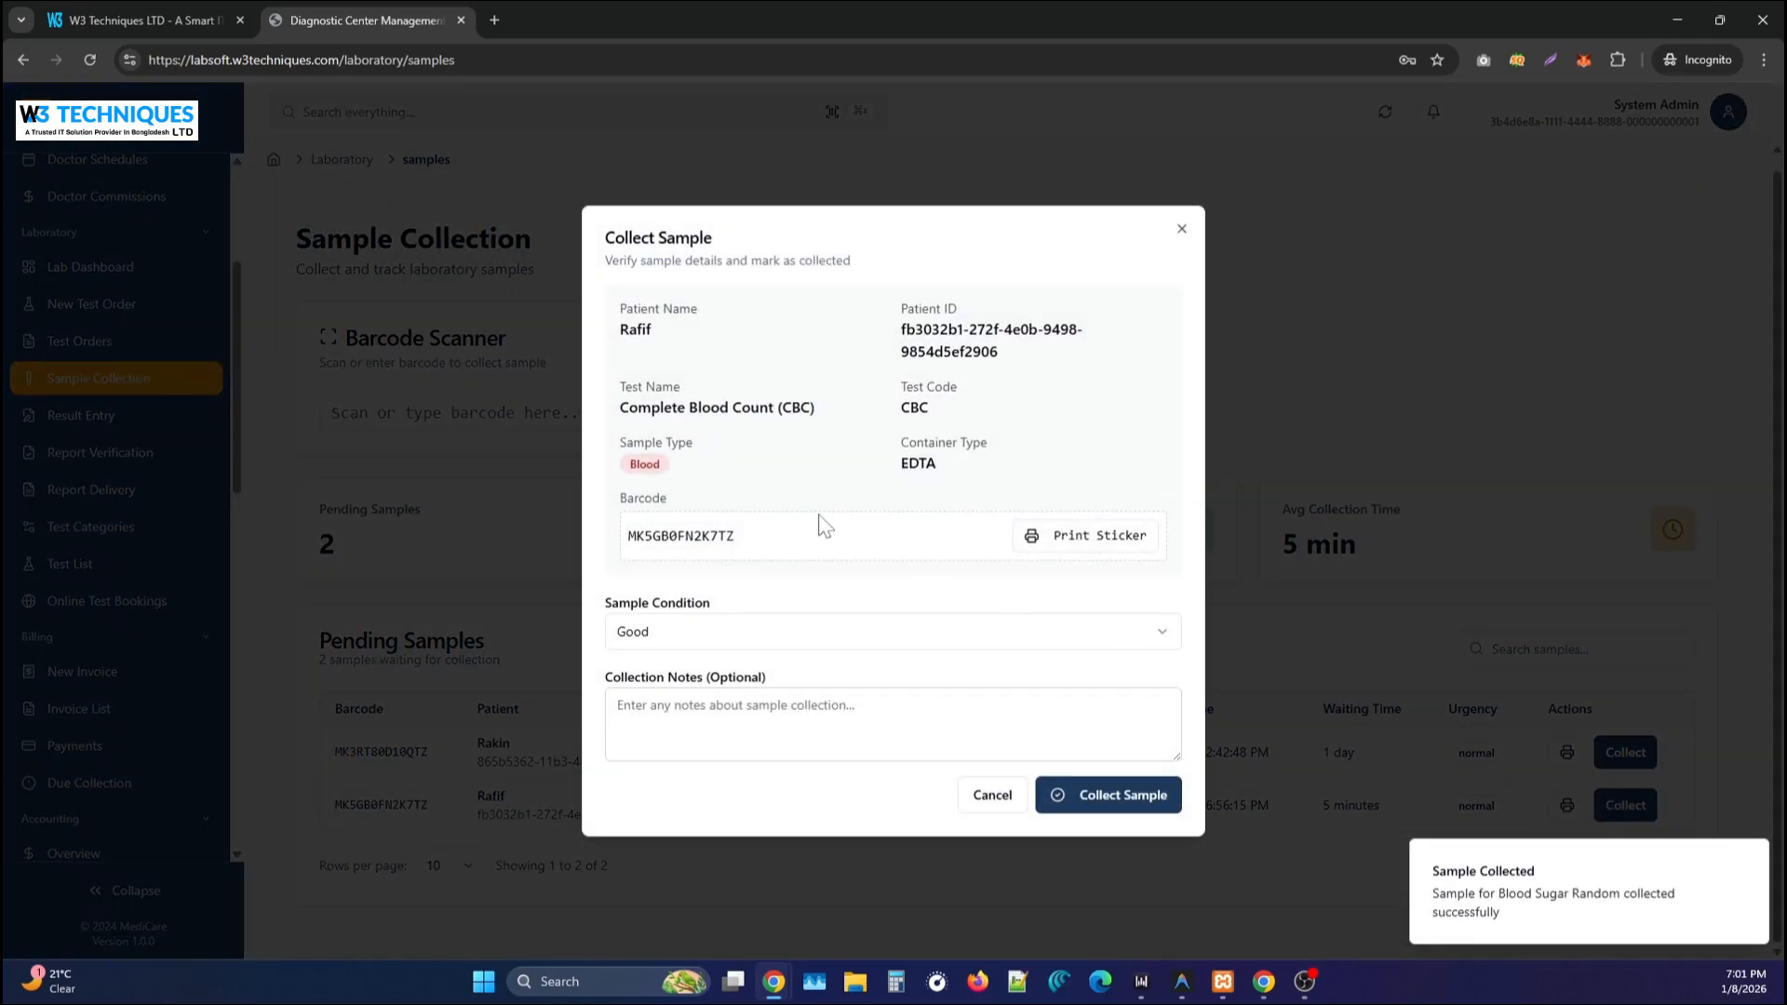
{"action": "left_click", "coordinate": [1064, 556]}
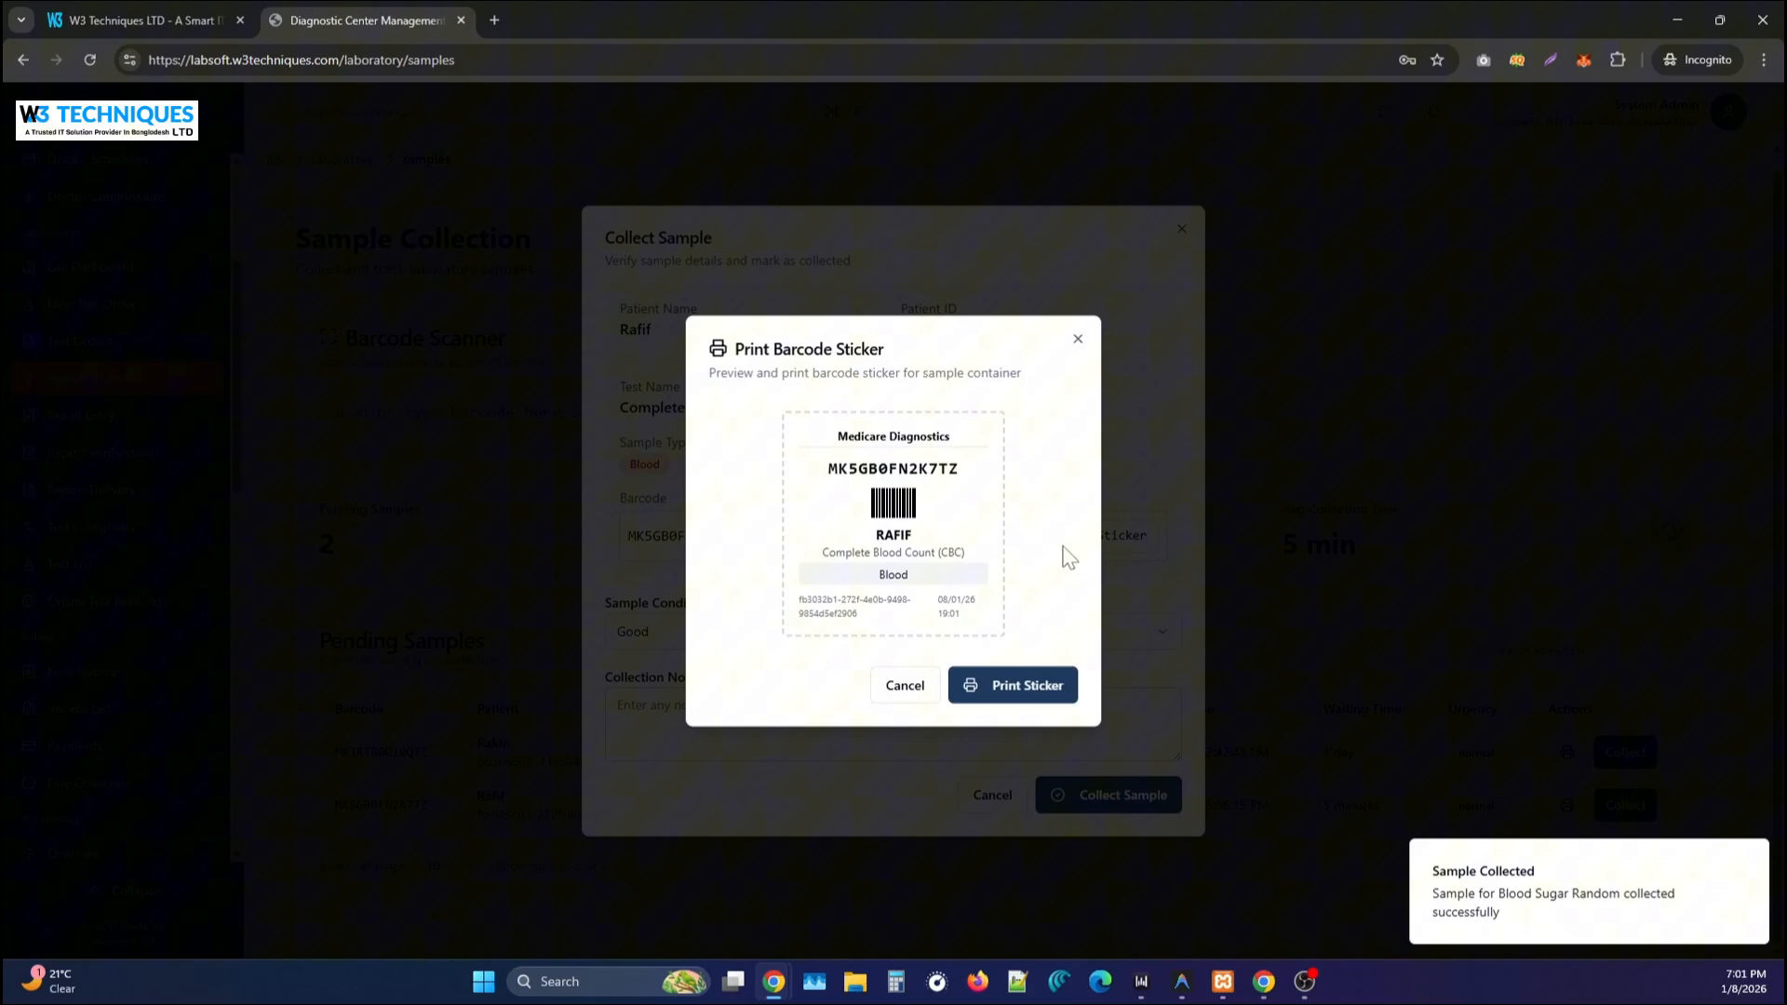
{"action": "left_click", "coordinate": [917, 687]}
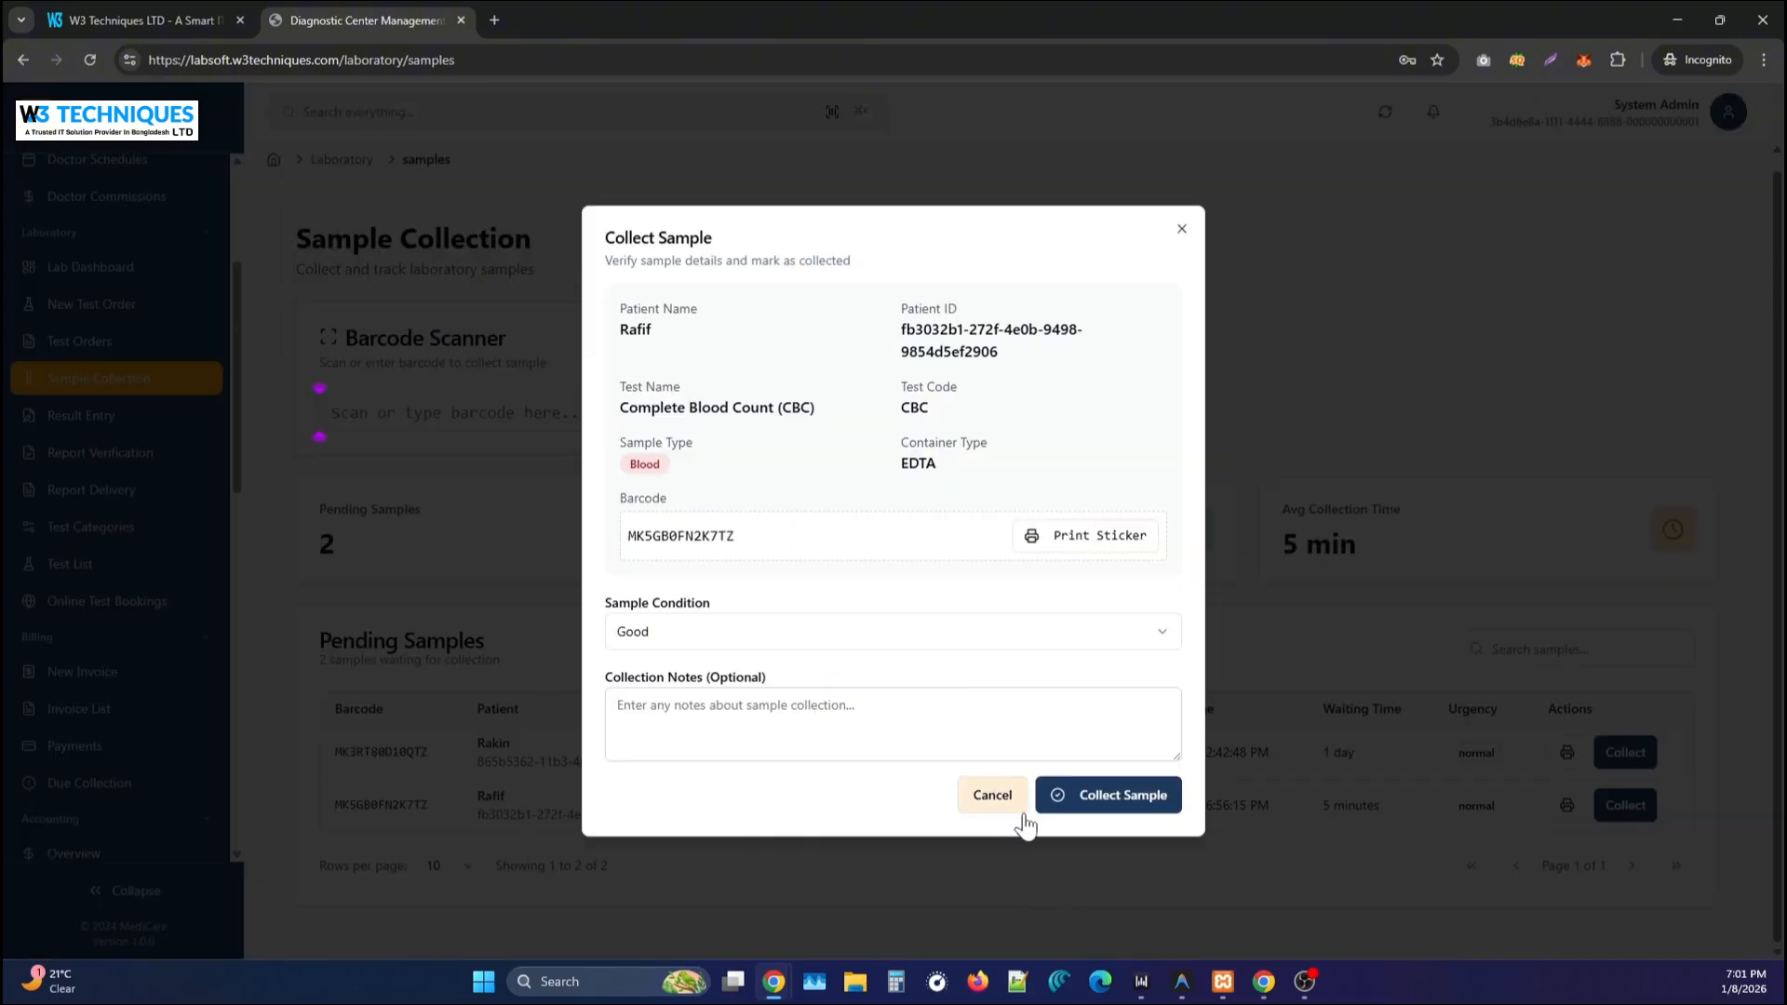
{"action": "left_click", "coordinate": [1129, 806]}
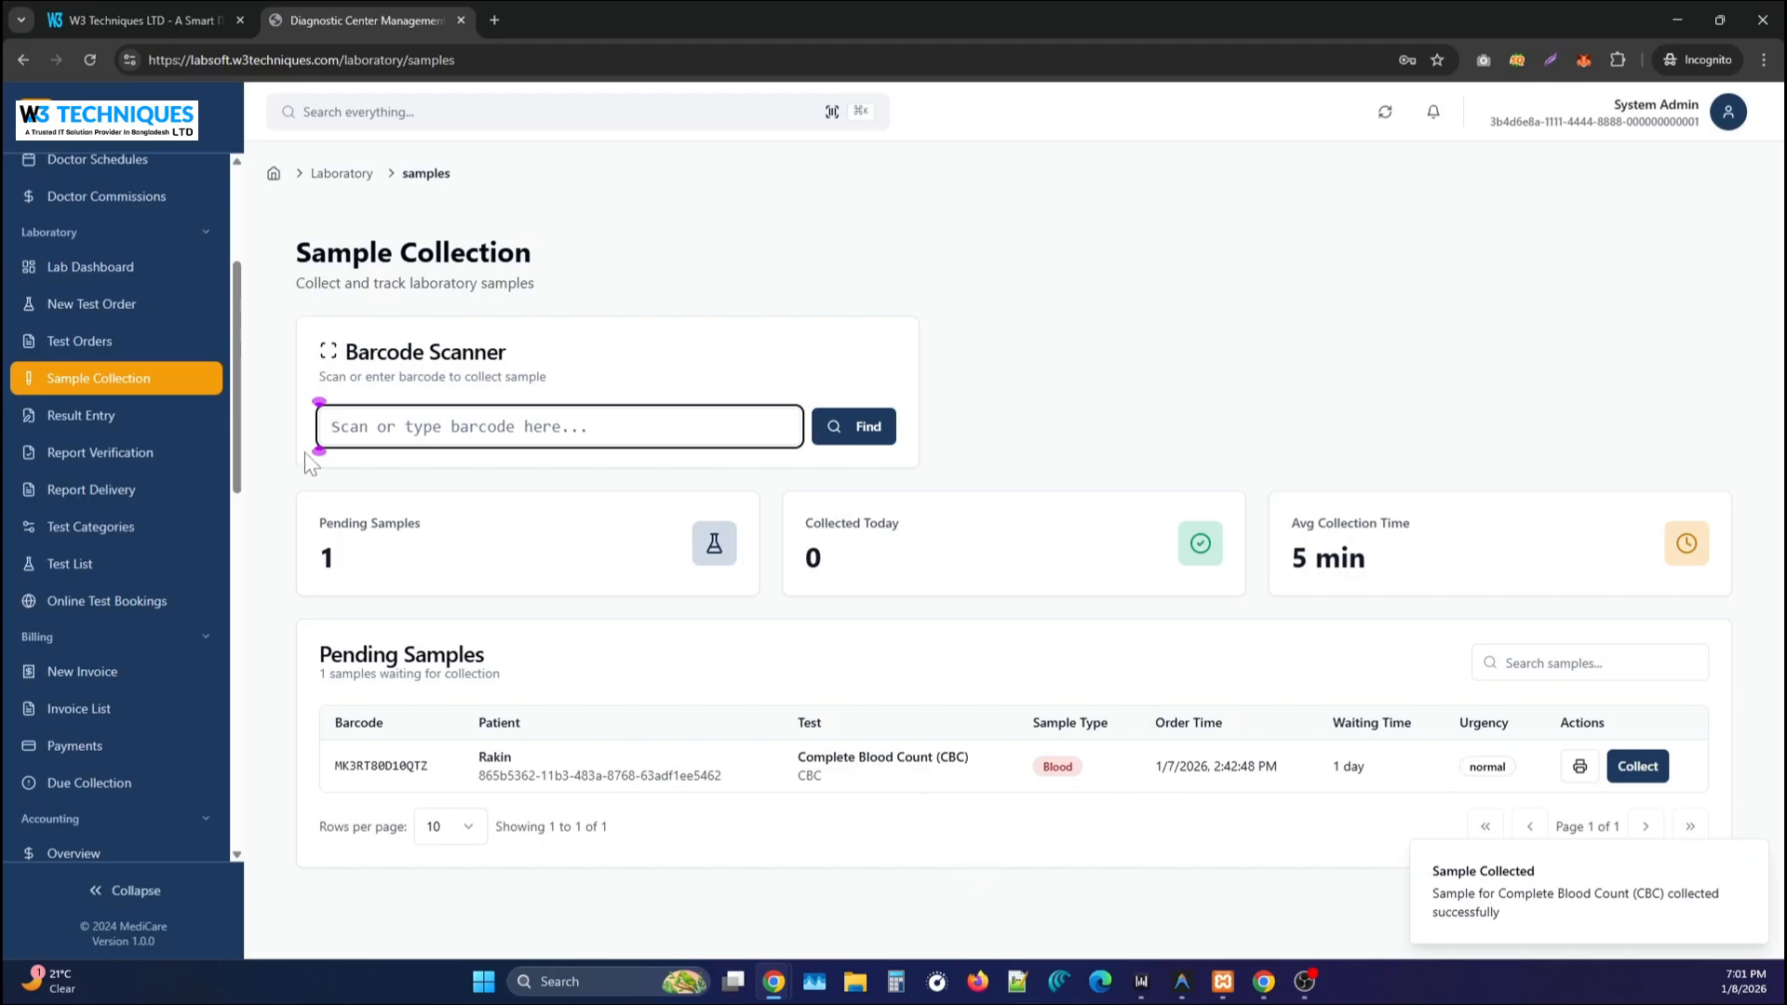
Open Result Entry for the pending Blood Sugar Random test and enter 70 as the Fasting Blood Sugar result.
{"action": "left_click", "coordinate": [89, 430]}
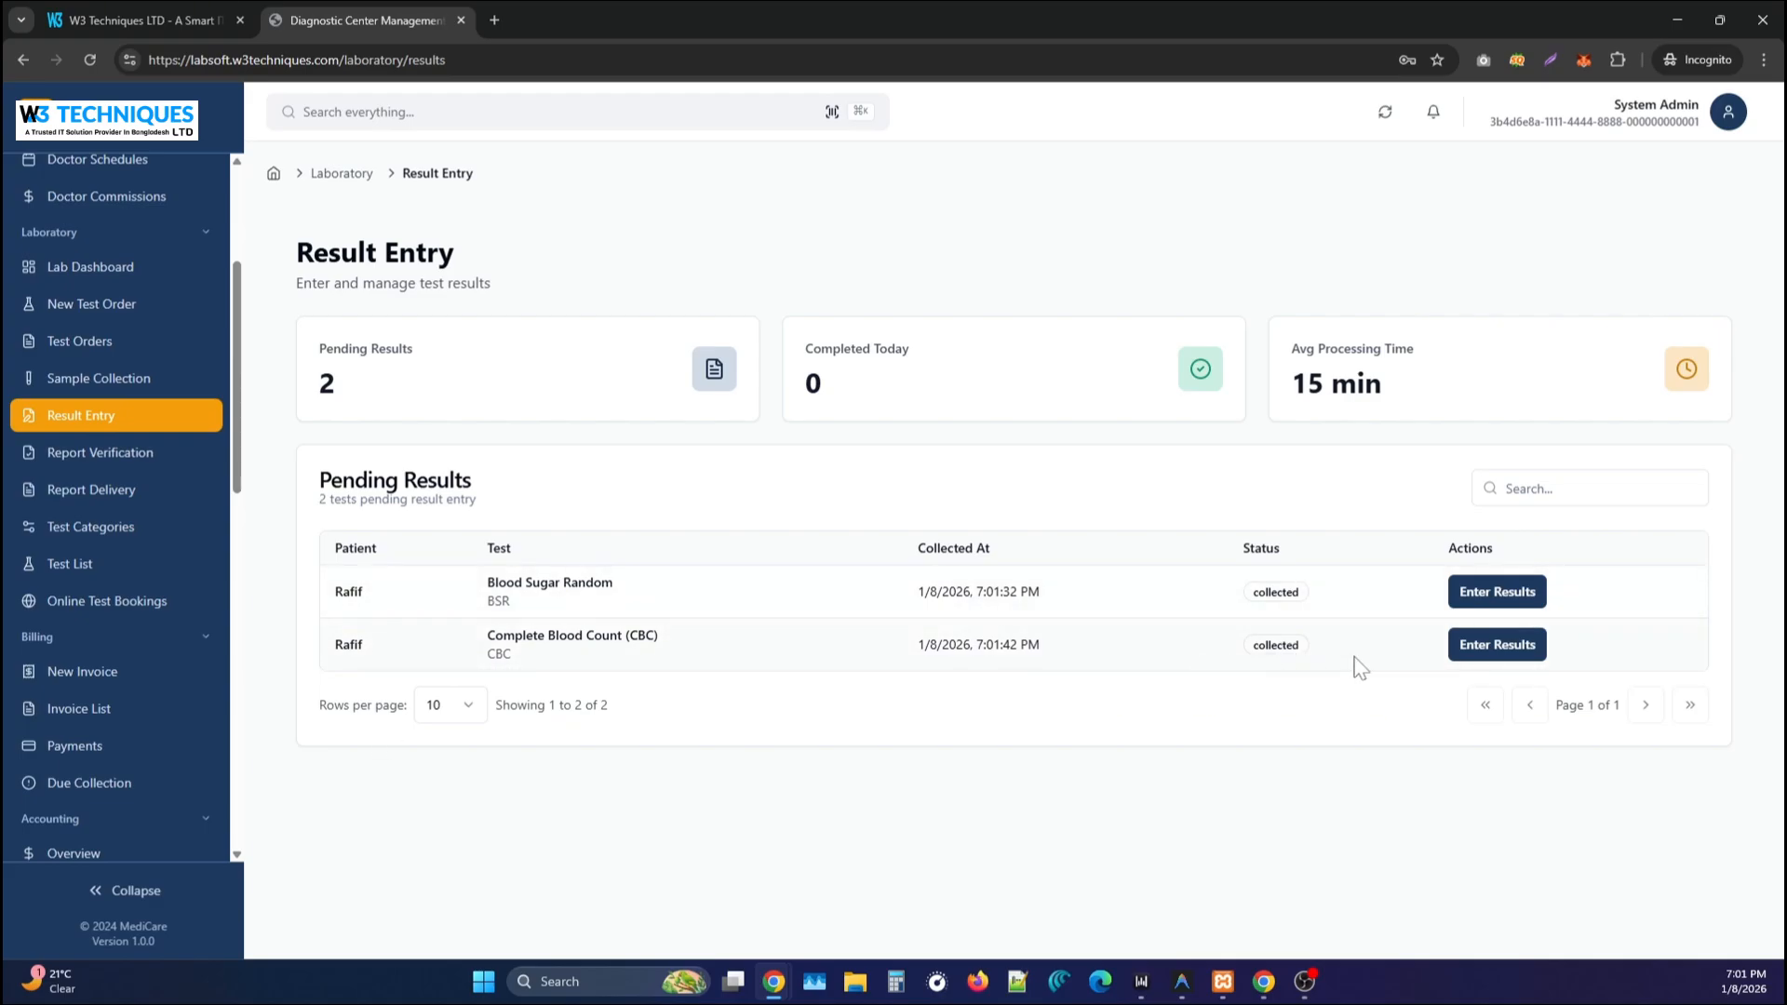
{"action": "left_click", "coordinate": [1475, 595]}
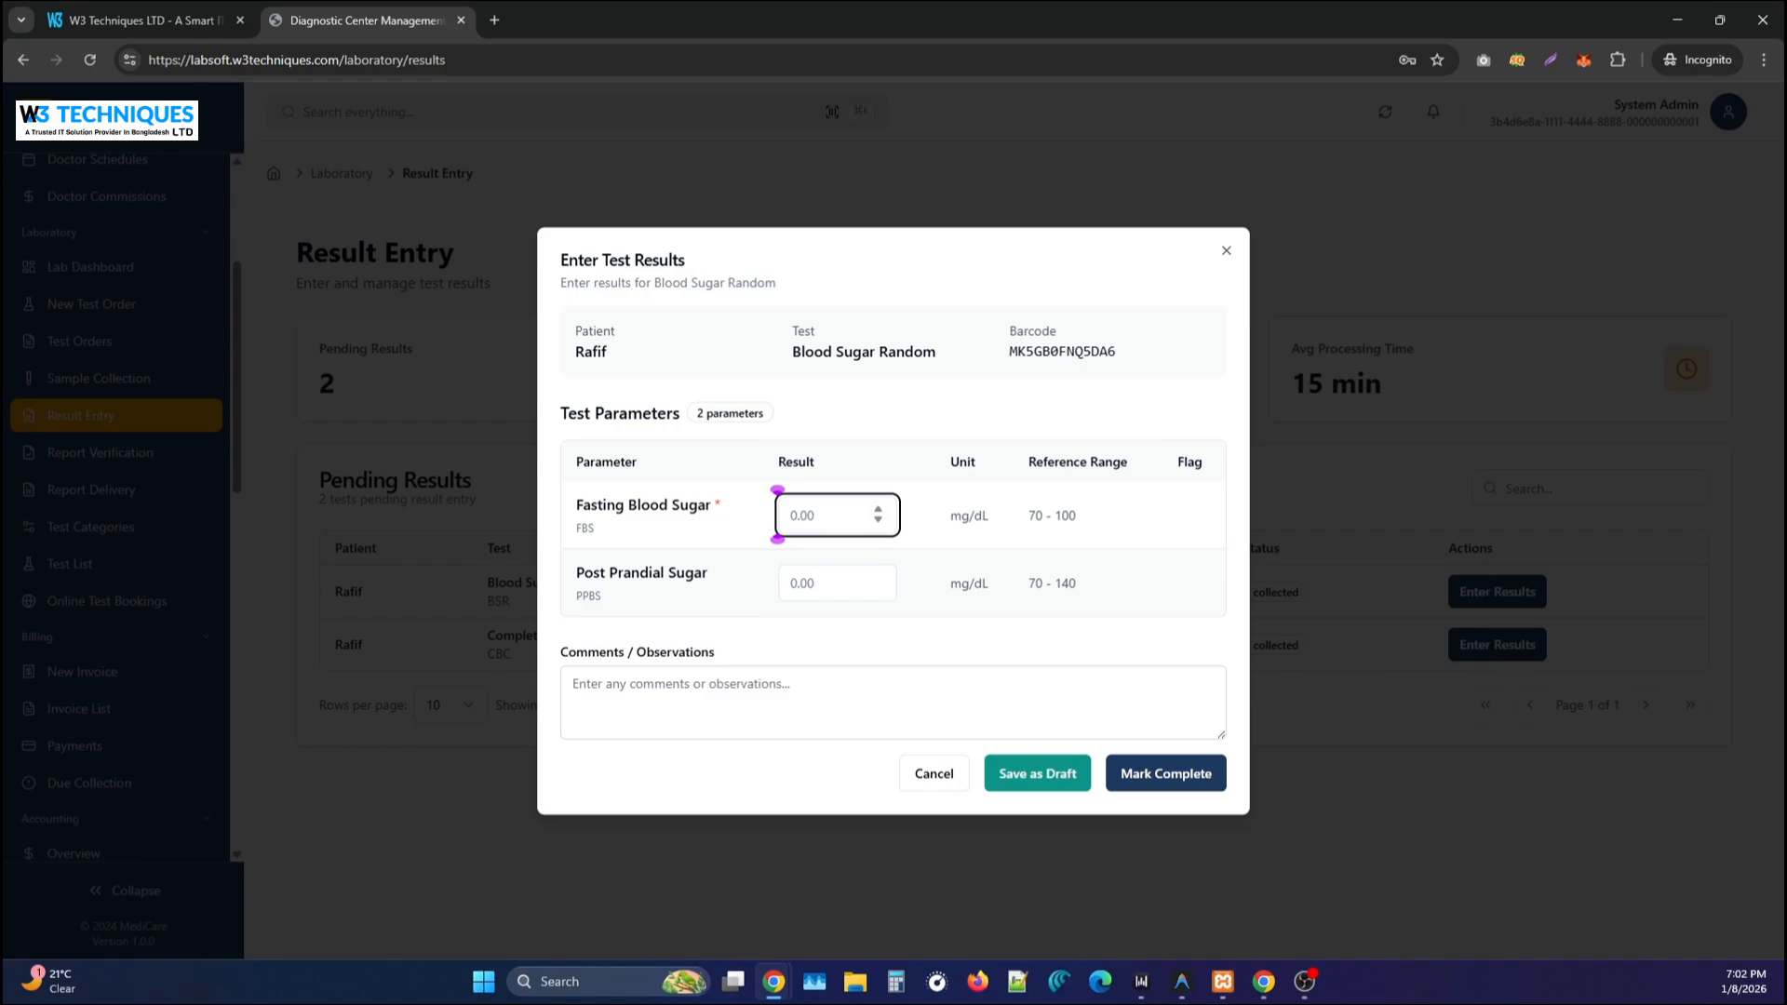
{"action": "left_click", "coordinate": [831, 579]}
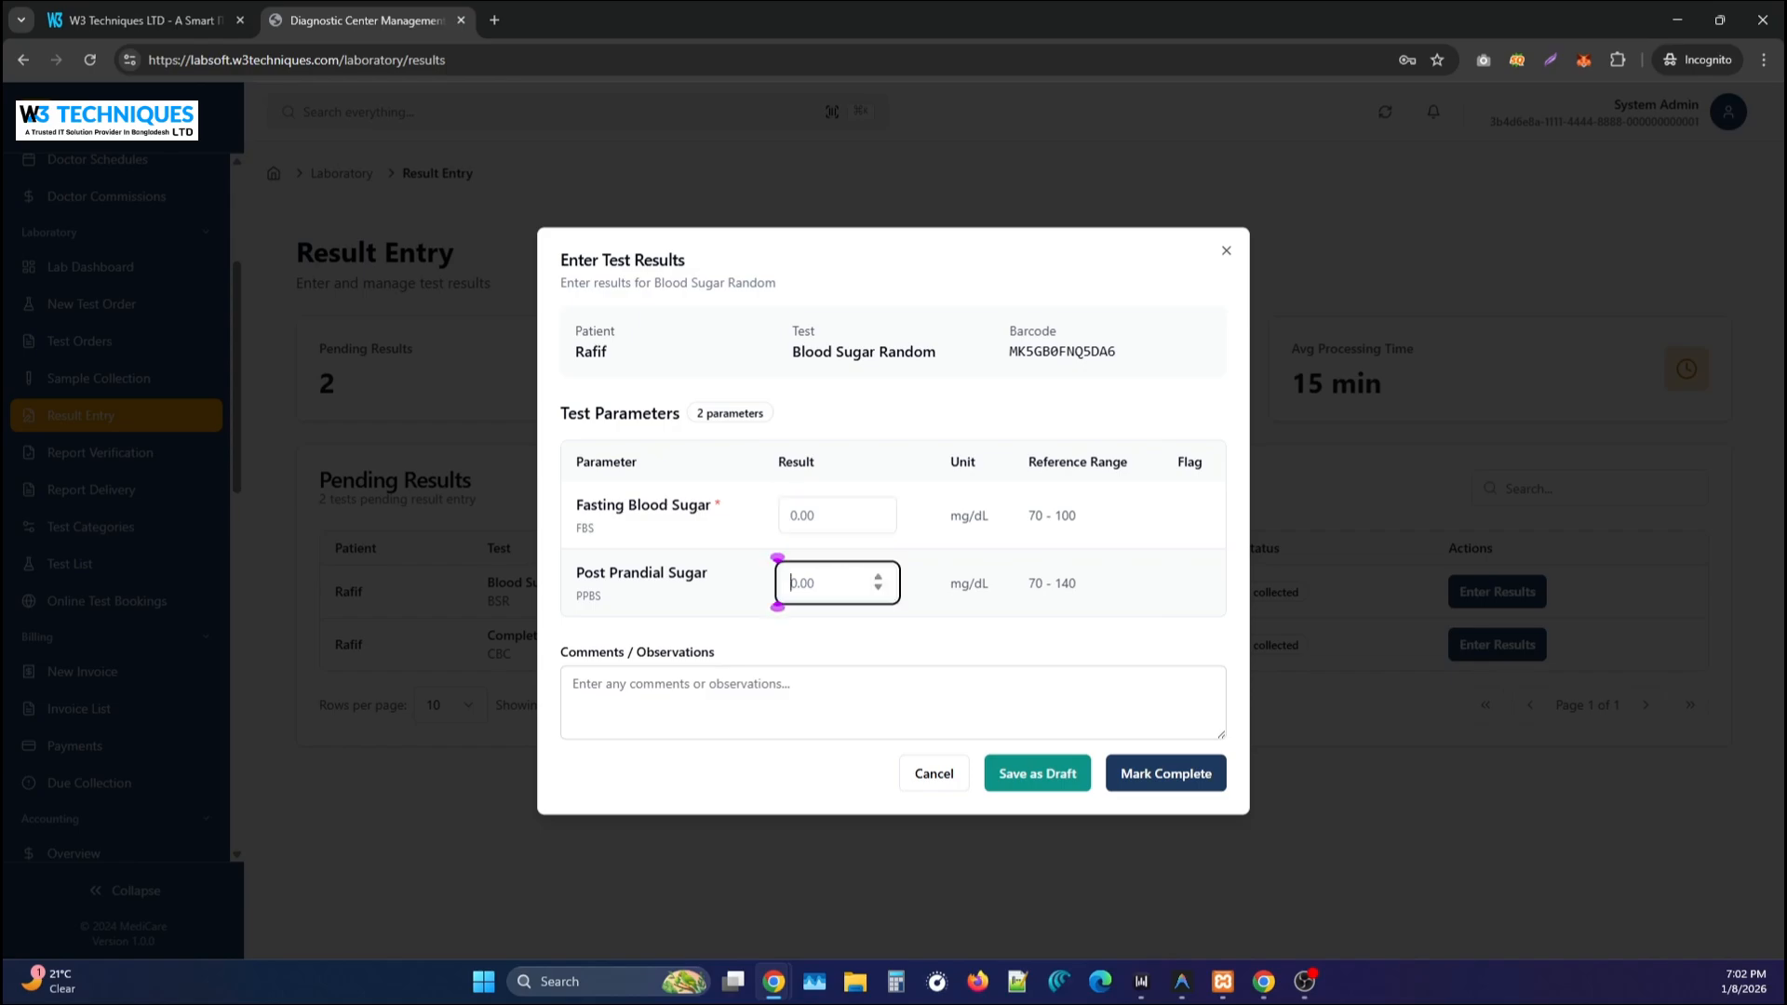
{"action": "left_click", "coordinate": [816, 519]}
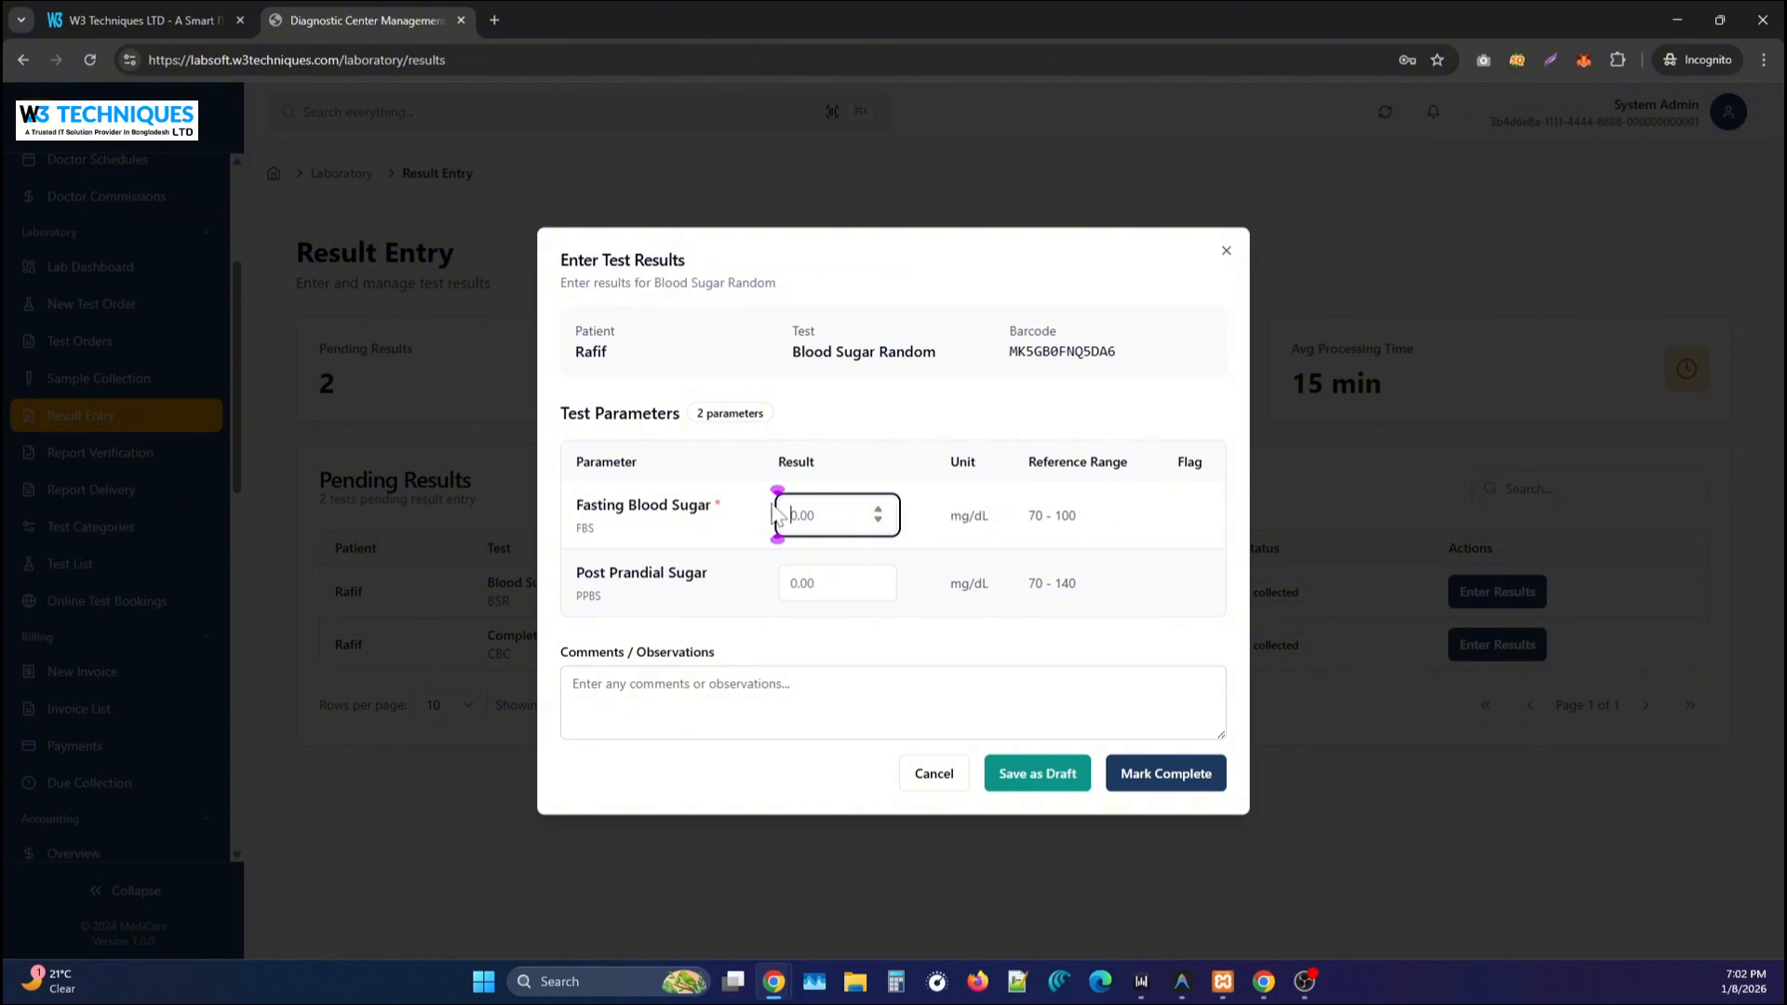
{"action": "type", "text": "70"}
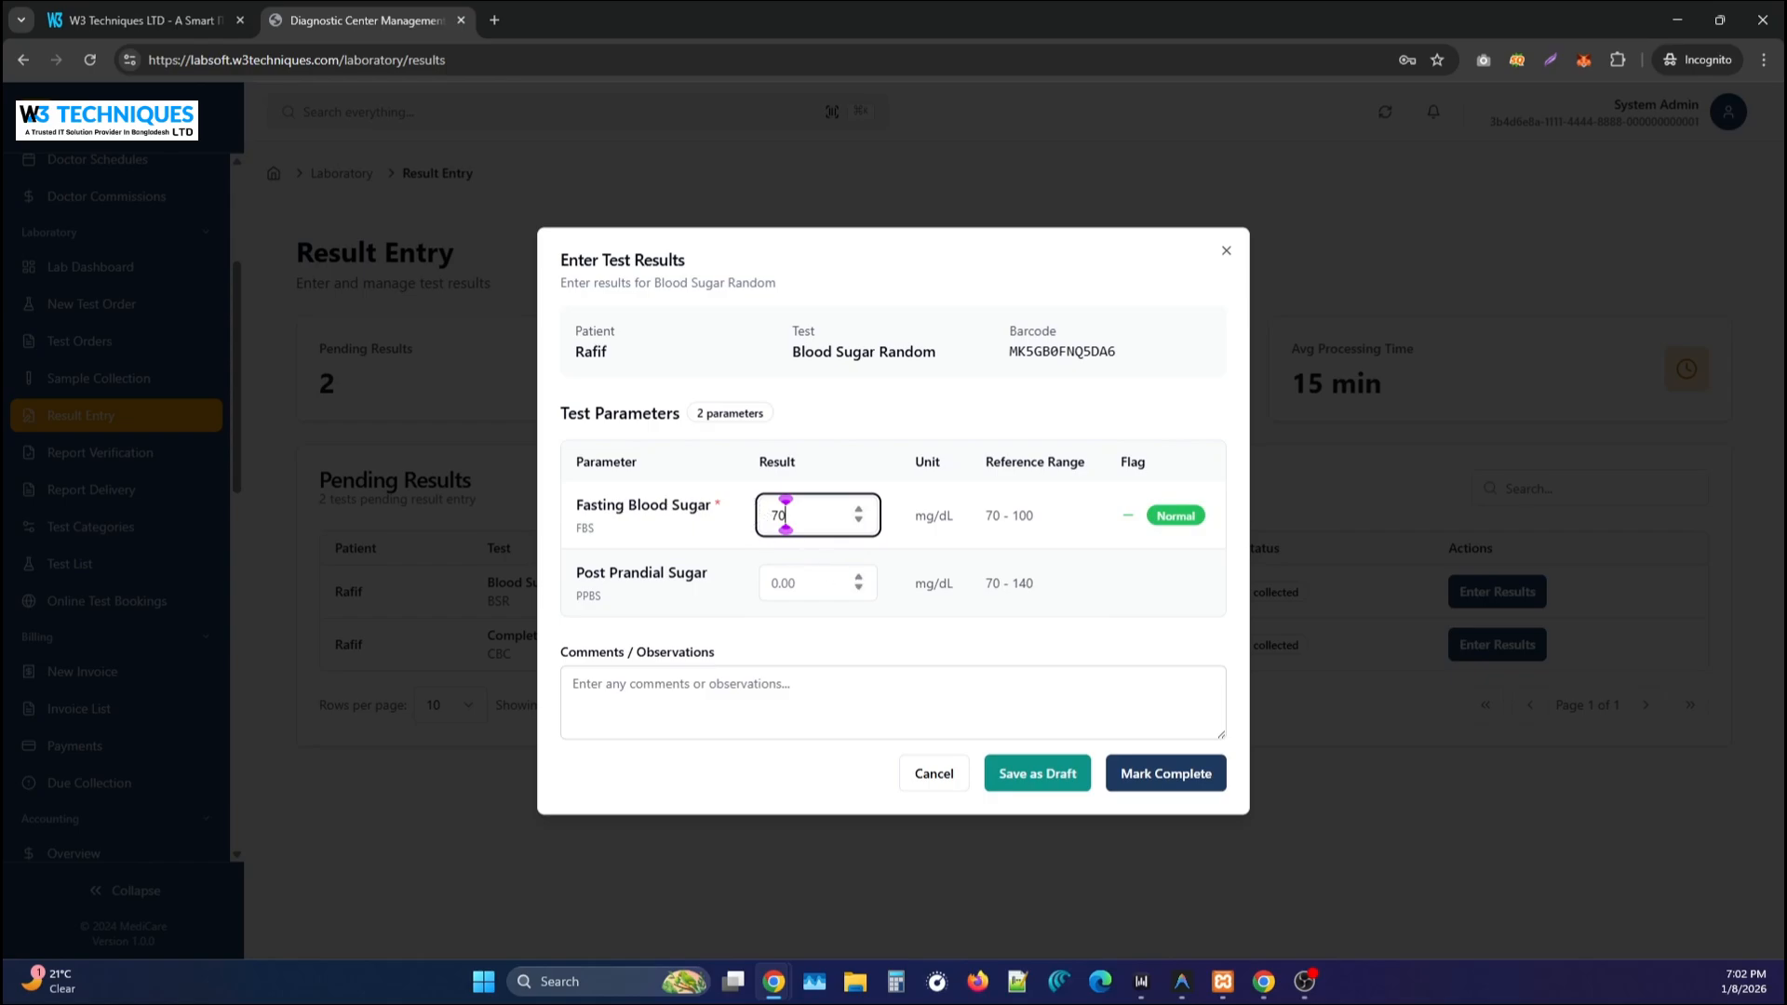
Enter 80 as the Post Prandial Sugar result and mark the Blood Sugar Random test complete.
{"action": "key", "text": "Tab"}
{"action": "type", "text": "50"}
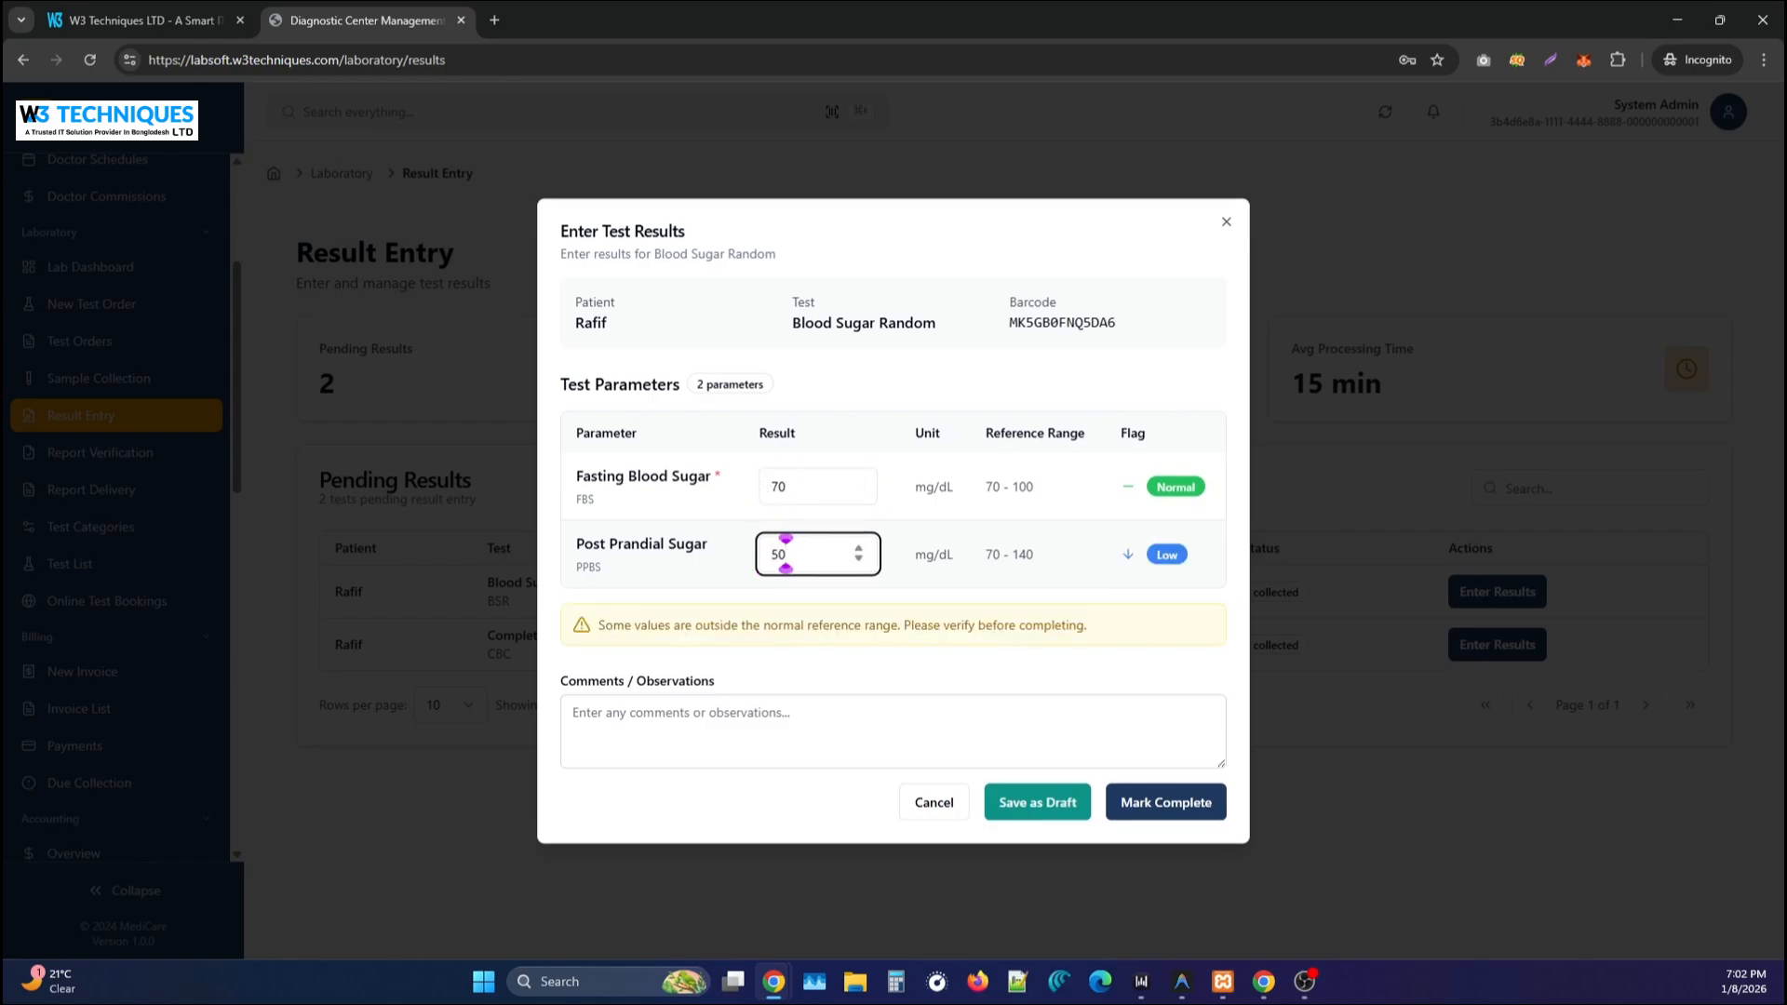
{"action": "type", "text": "0"}
{"action": "key", "text": "BackSpace"}
{"action": "key", "text": "BackSpace"}
{"action": "key", "text": "BackSpace"}
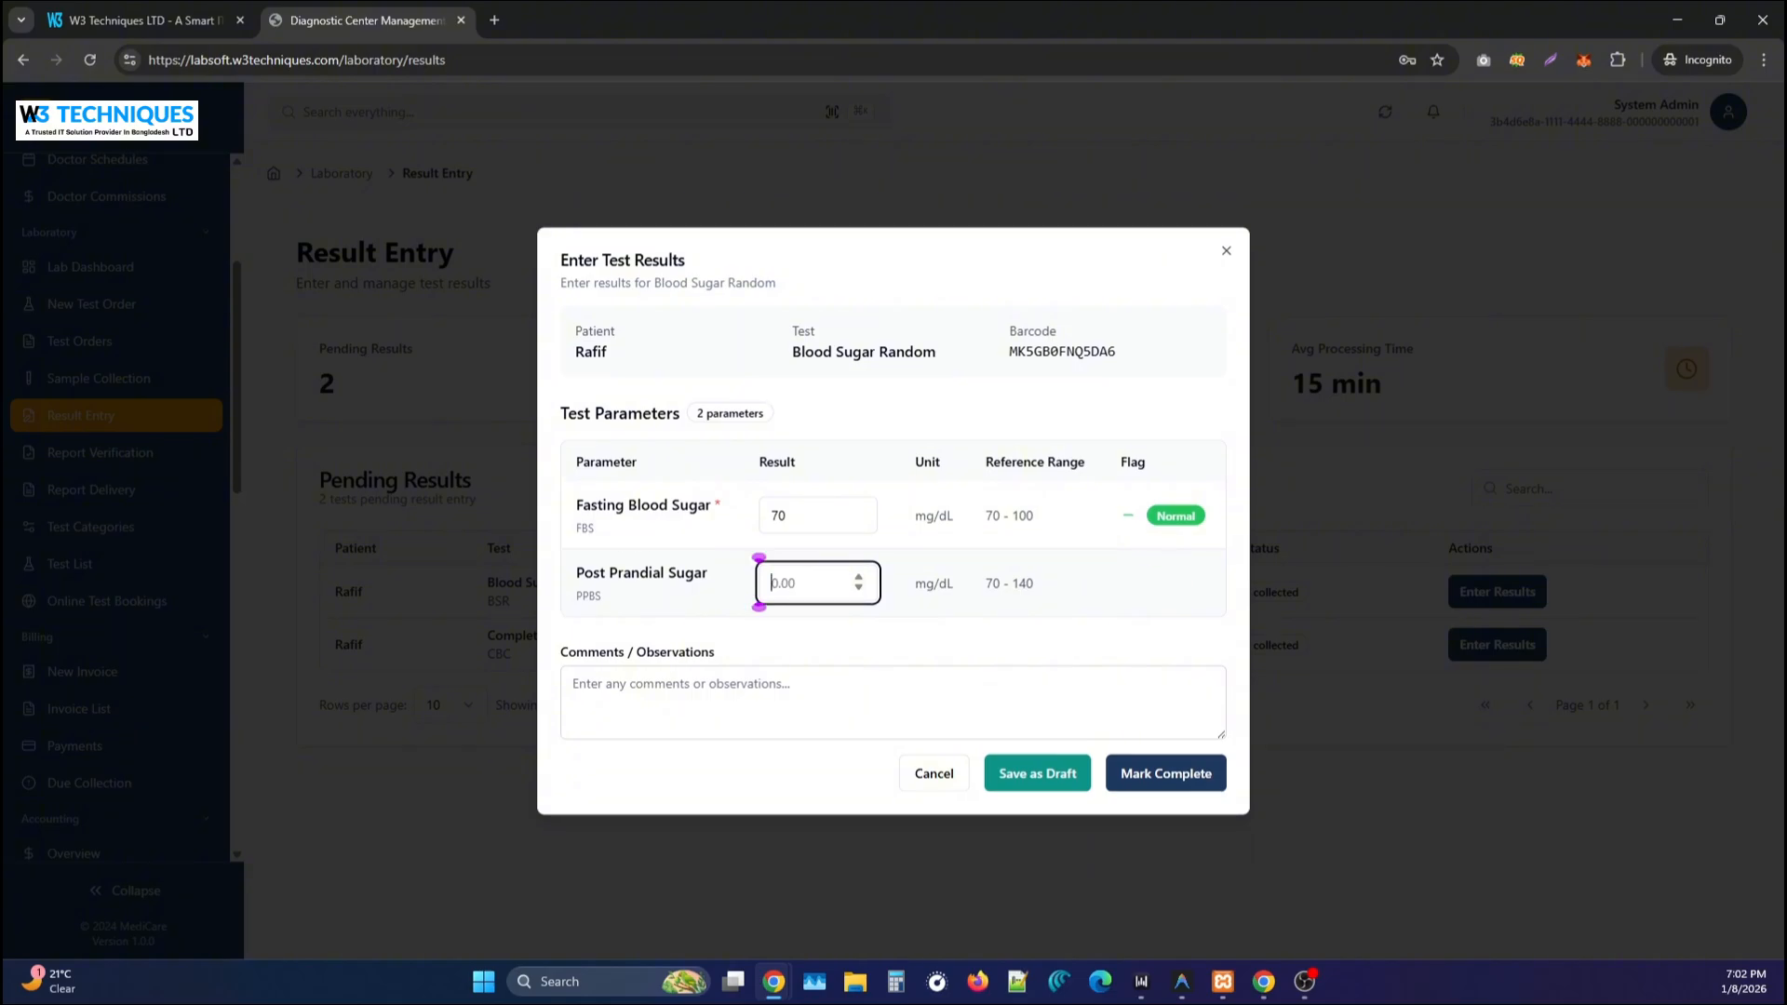
{"action": "type", "text": "80"}
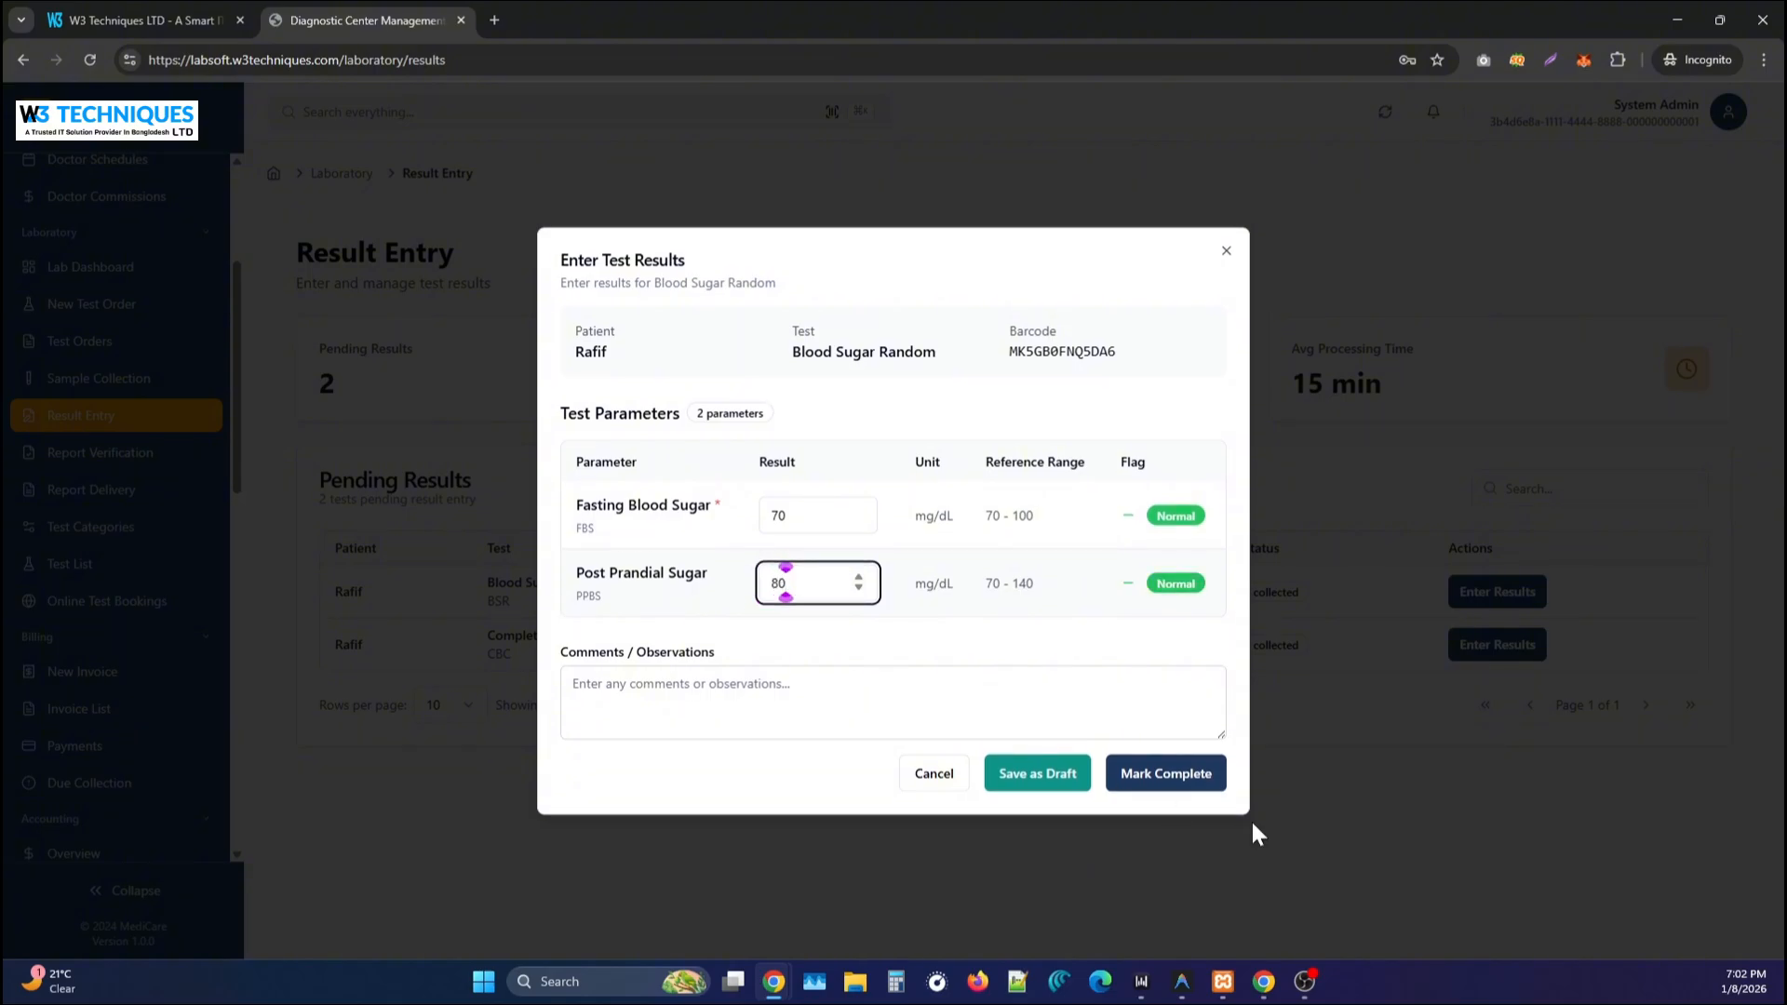
{"action": "left_click", "coordinate": [1169, 783]}
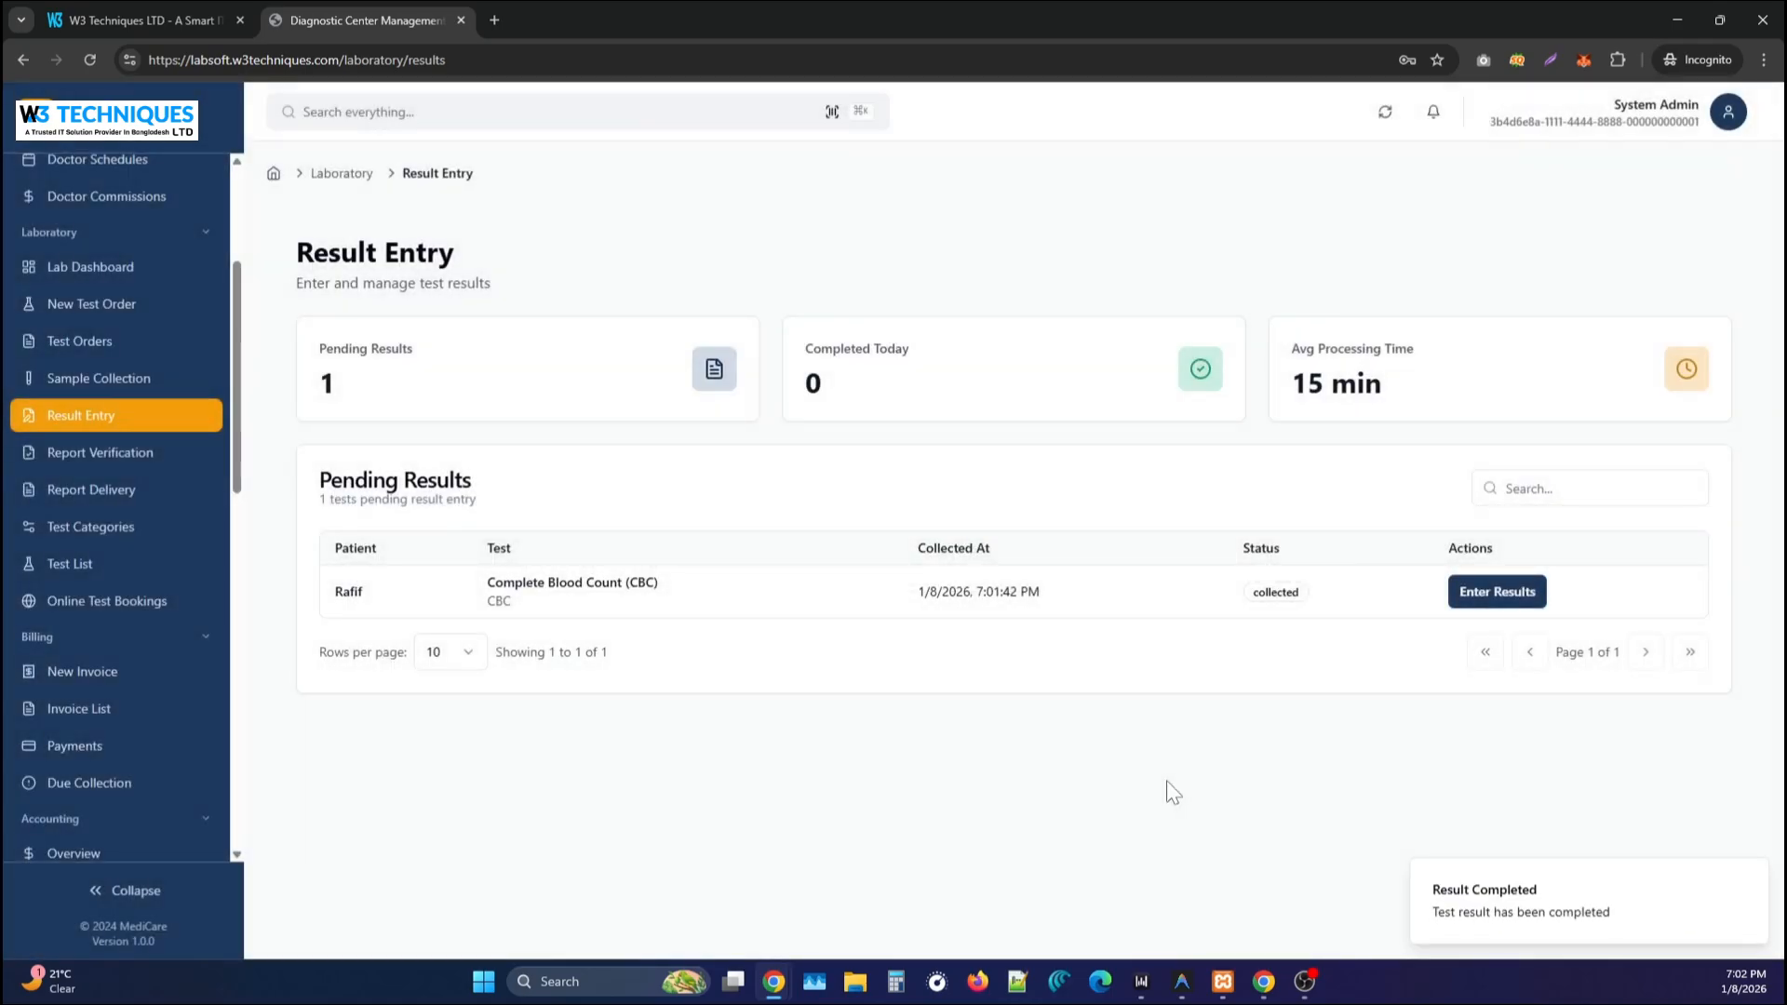
Review and approve both pending Blood Sugar Random reports in Report Verification.
{"action": "left_click", "coordinate": [106, 462]}
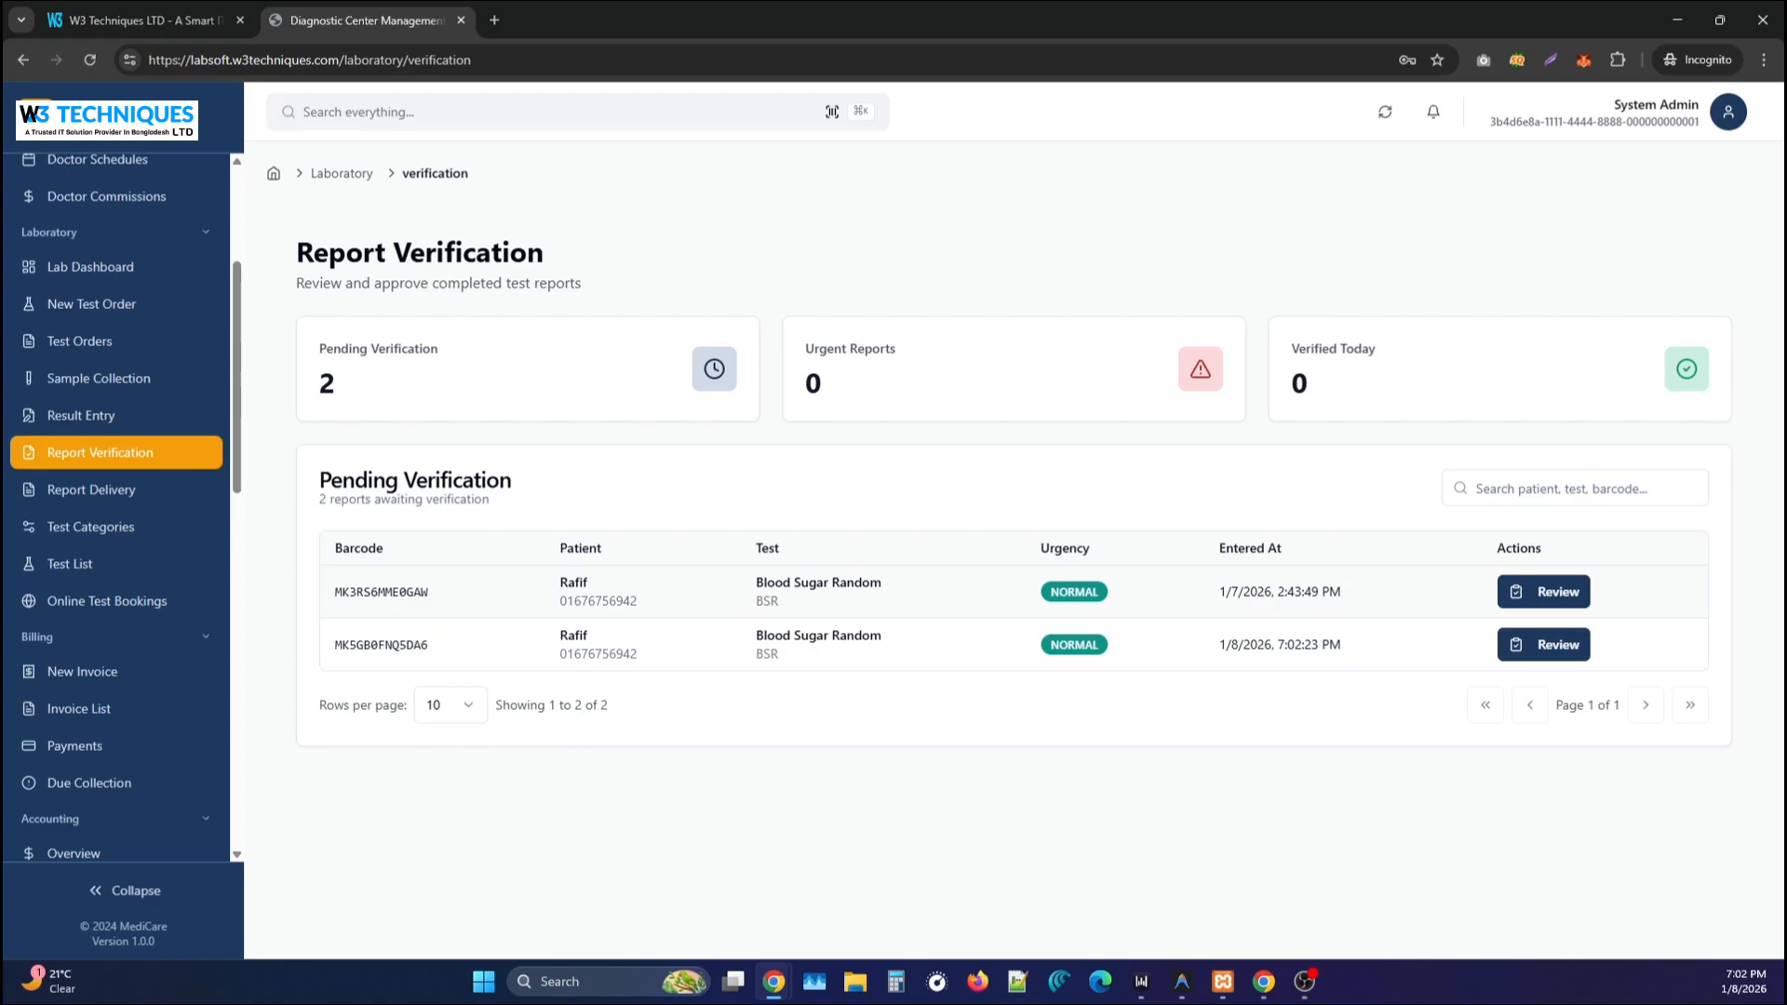
{"action": "left_click", "coordinate": [1523, 596]}
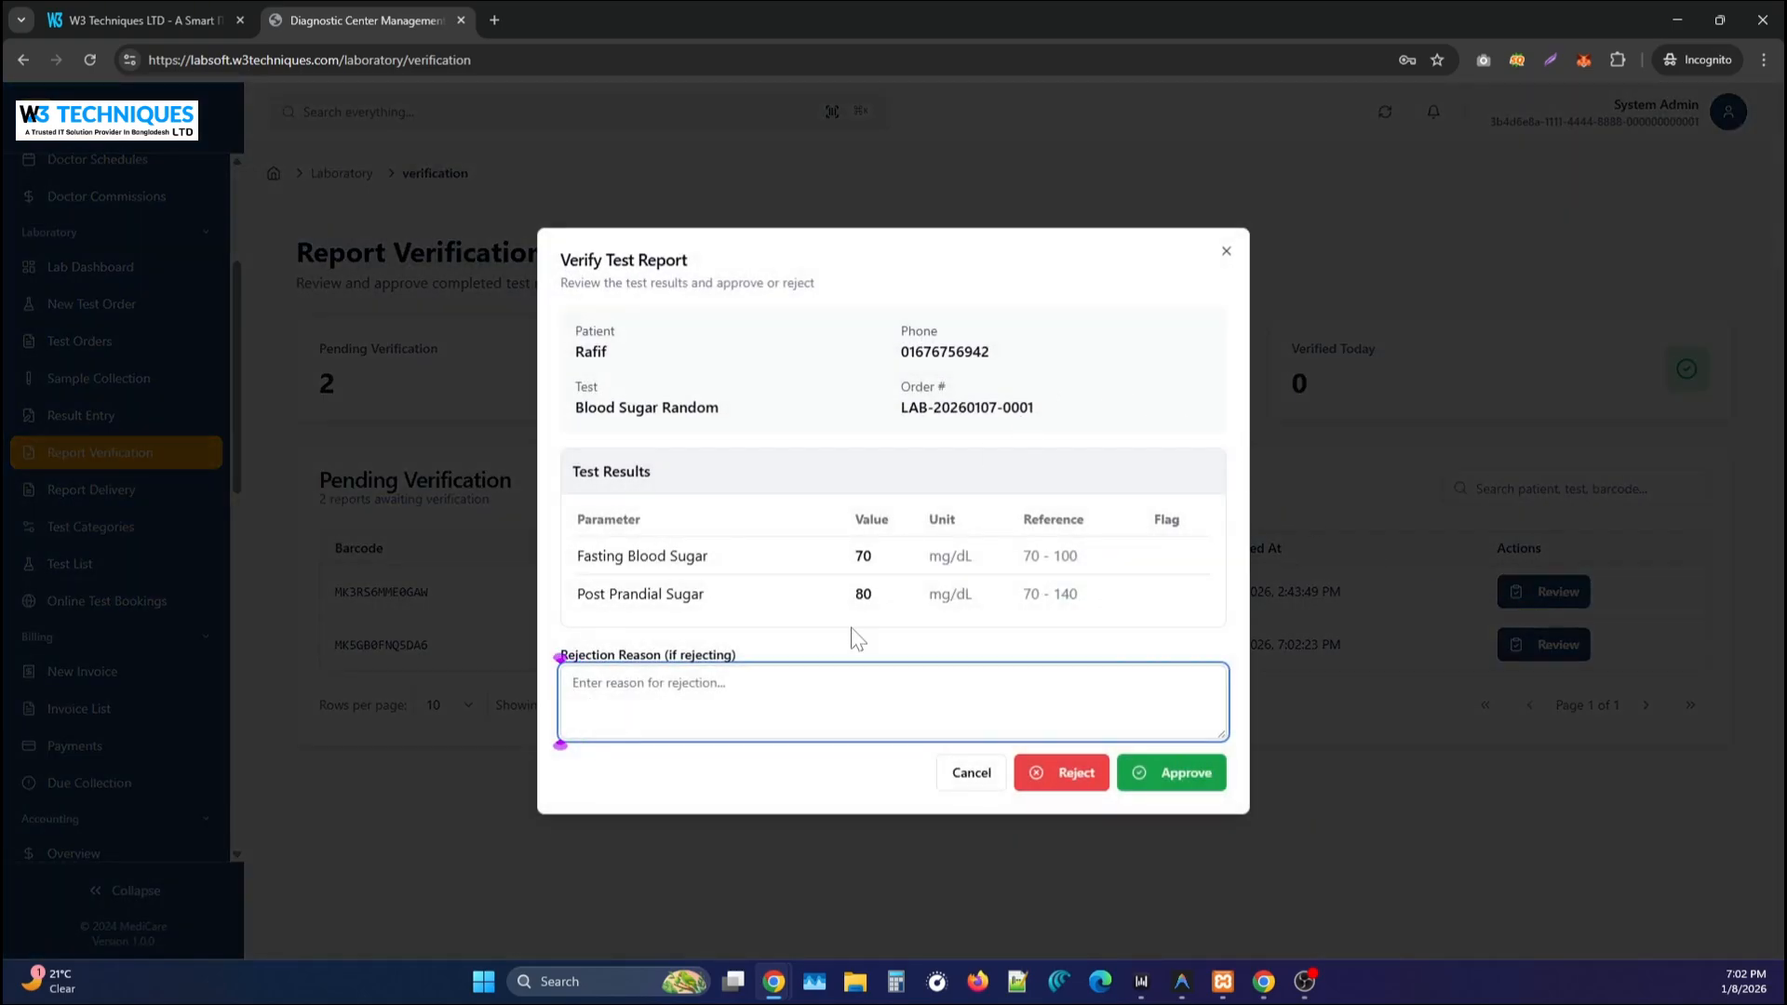
{"action": "left_click", "coordinate": [1221, 776]}
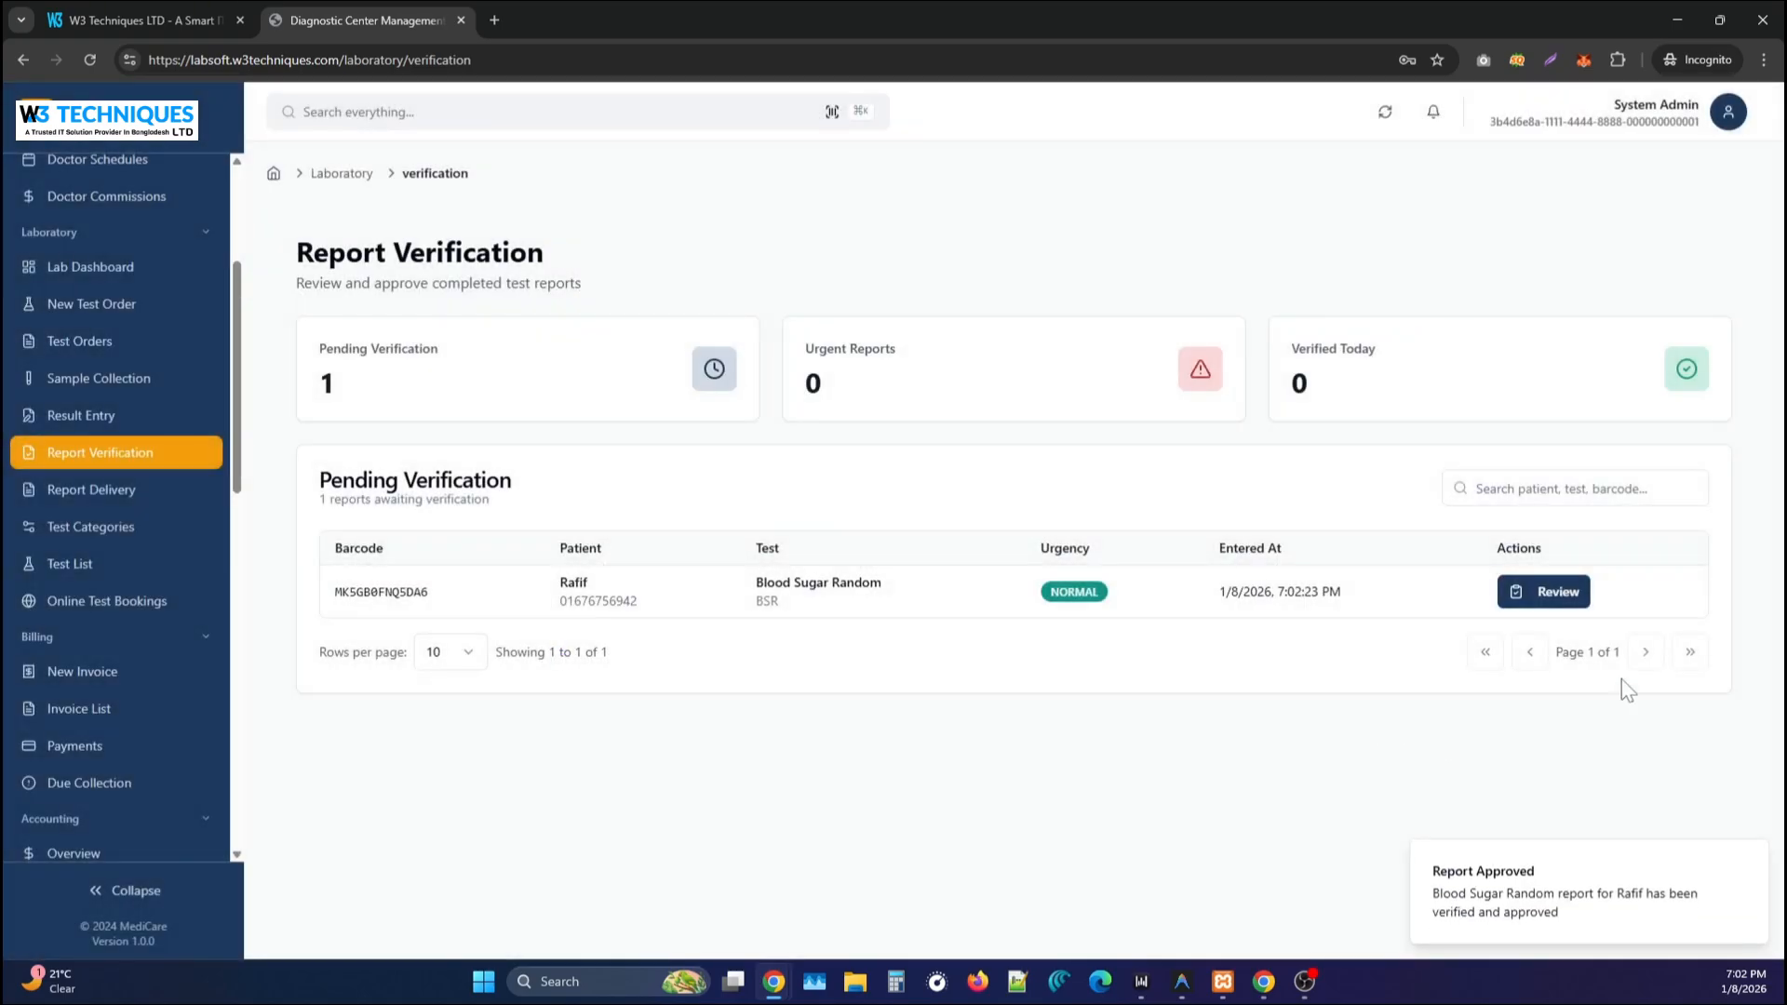
{"action": "left_click", "coordinate": [1543, 603]}
{"action": "left_click", "coordinate": [1184, 783]}
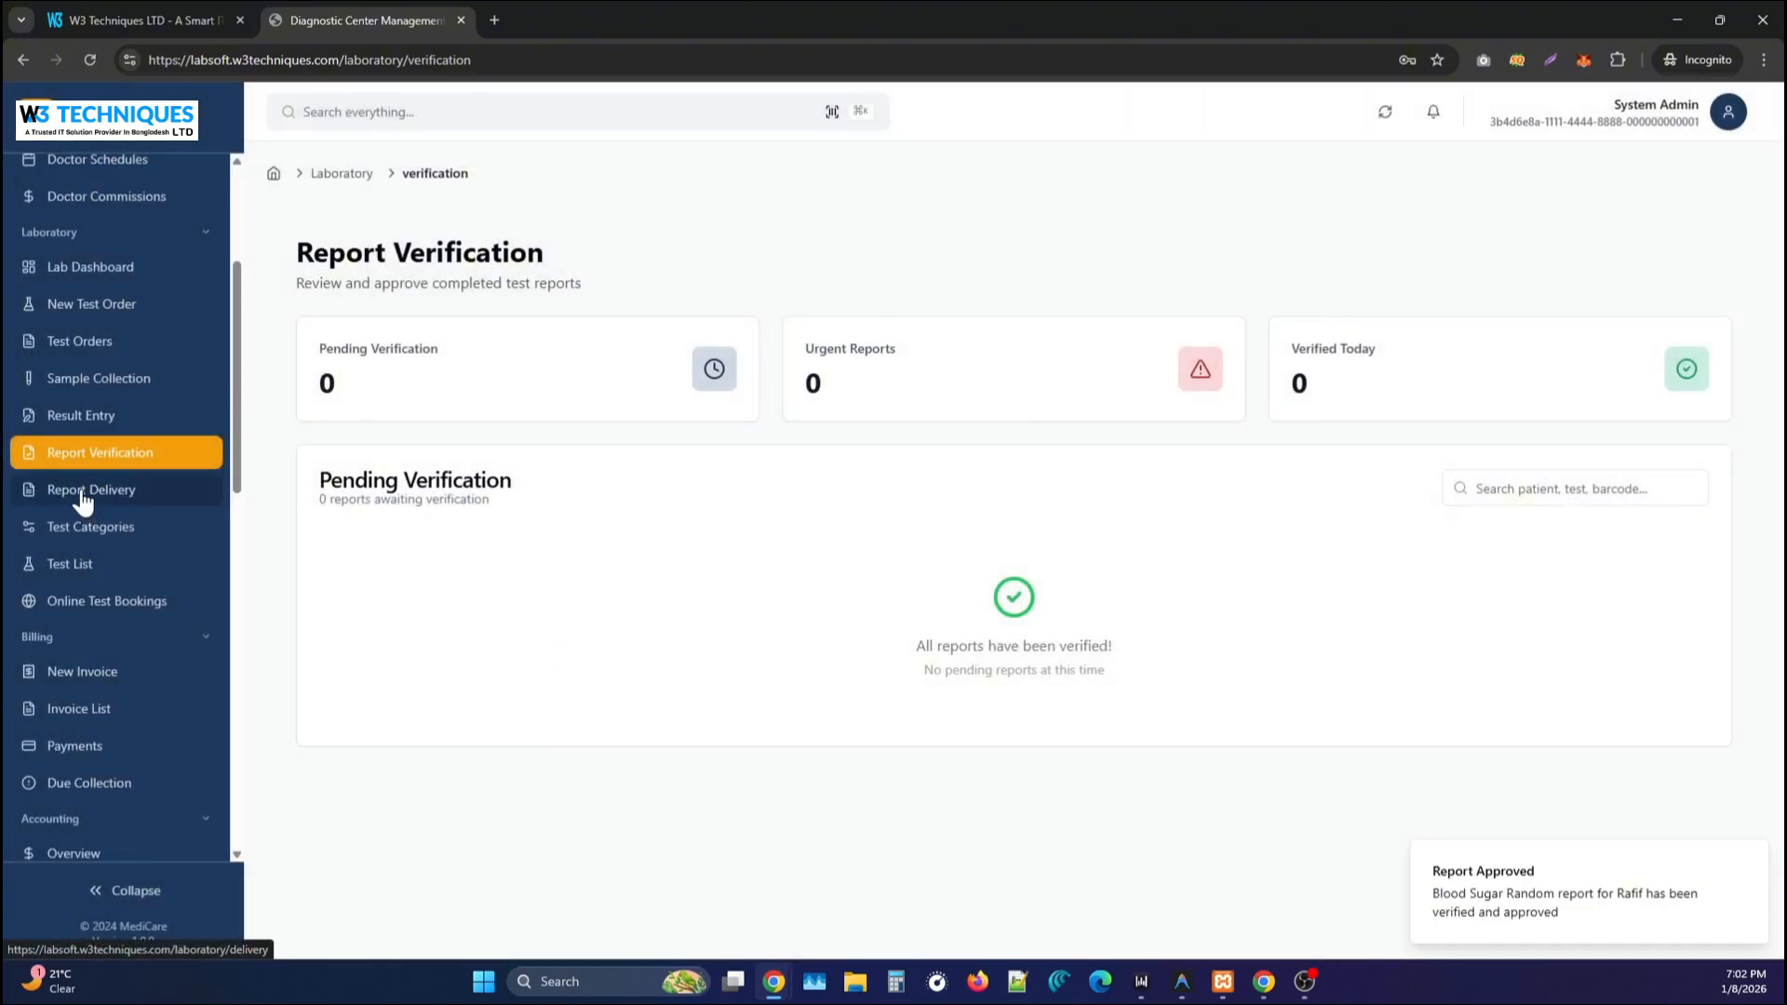
Open Report Delivery, examine the first patient's total, ready and delivered report counts, and look through that patient's reports.
{"action": "left_click", "coordinate": [84, 493]}
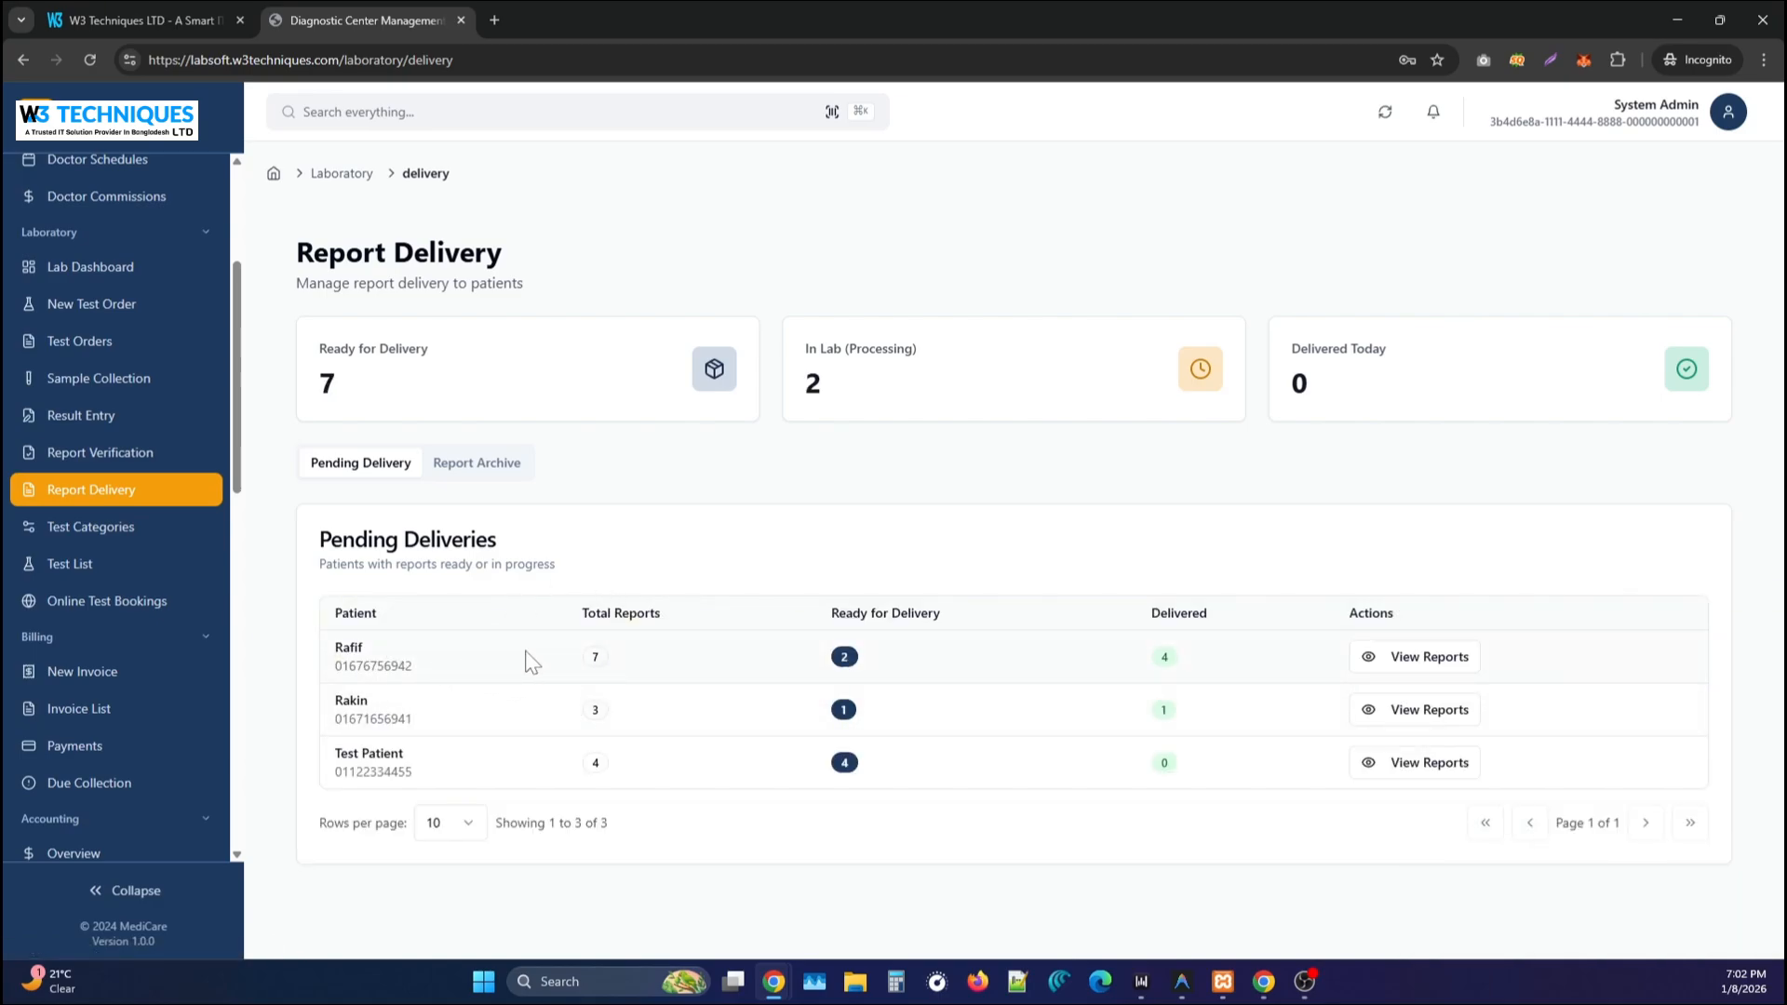
{"action": "double_click", "coordinate": [594, 657]}
{"action": "left_click_drag", "start_coordinate": [600, 662], "coordinate": [588, 662]}
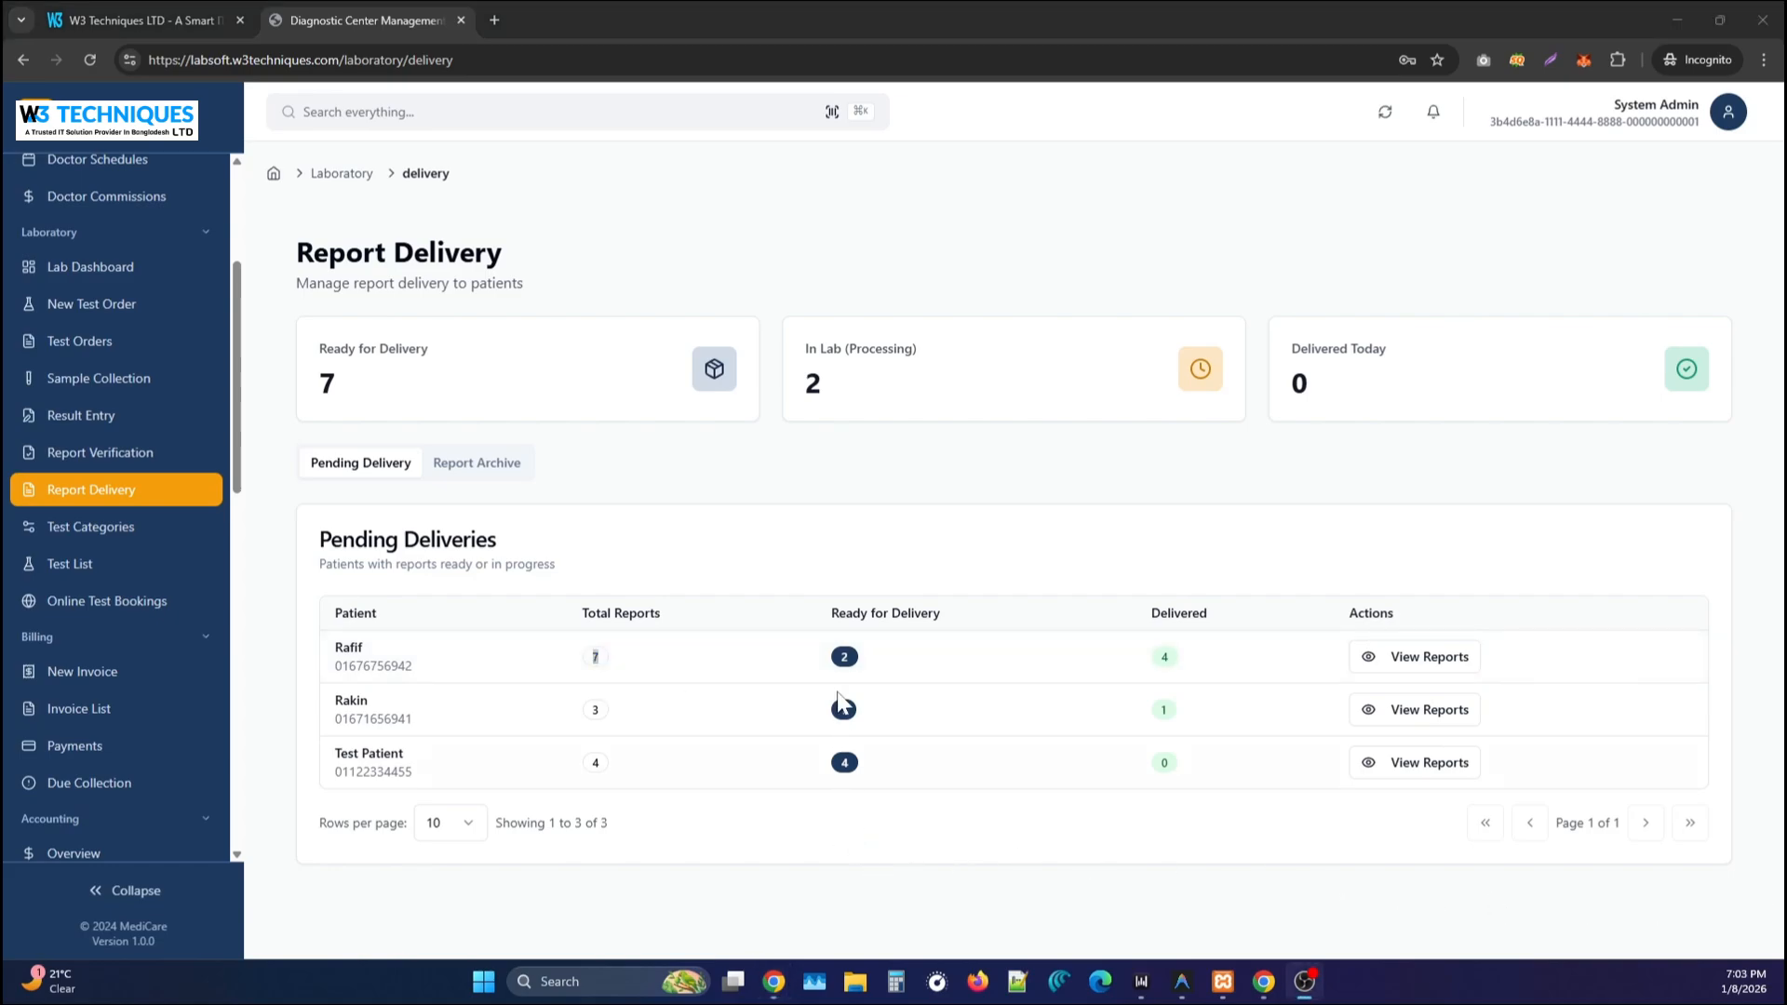
{"action": "left_click", "coordinate": [878, 654]}
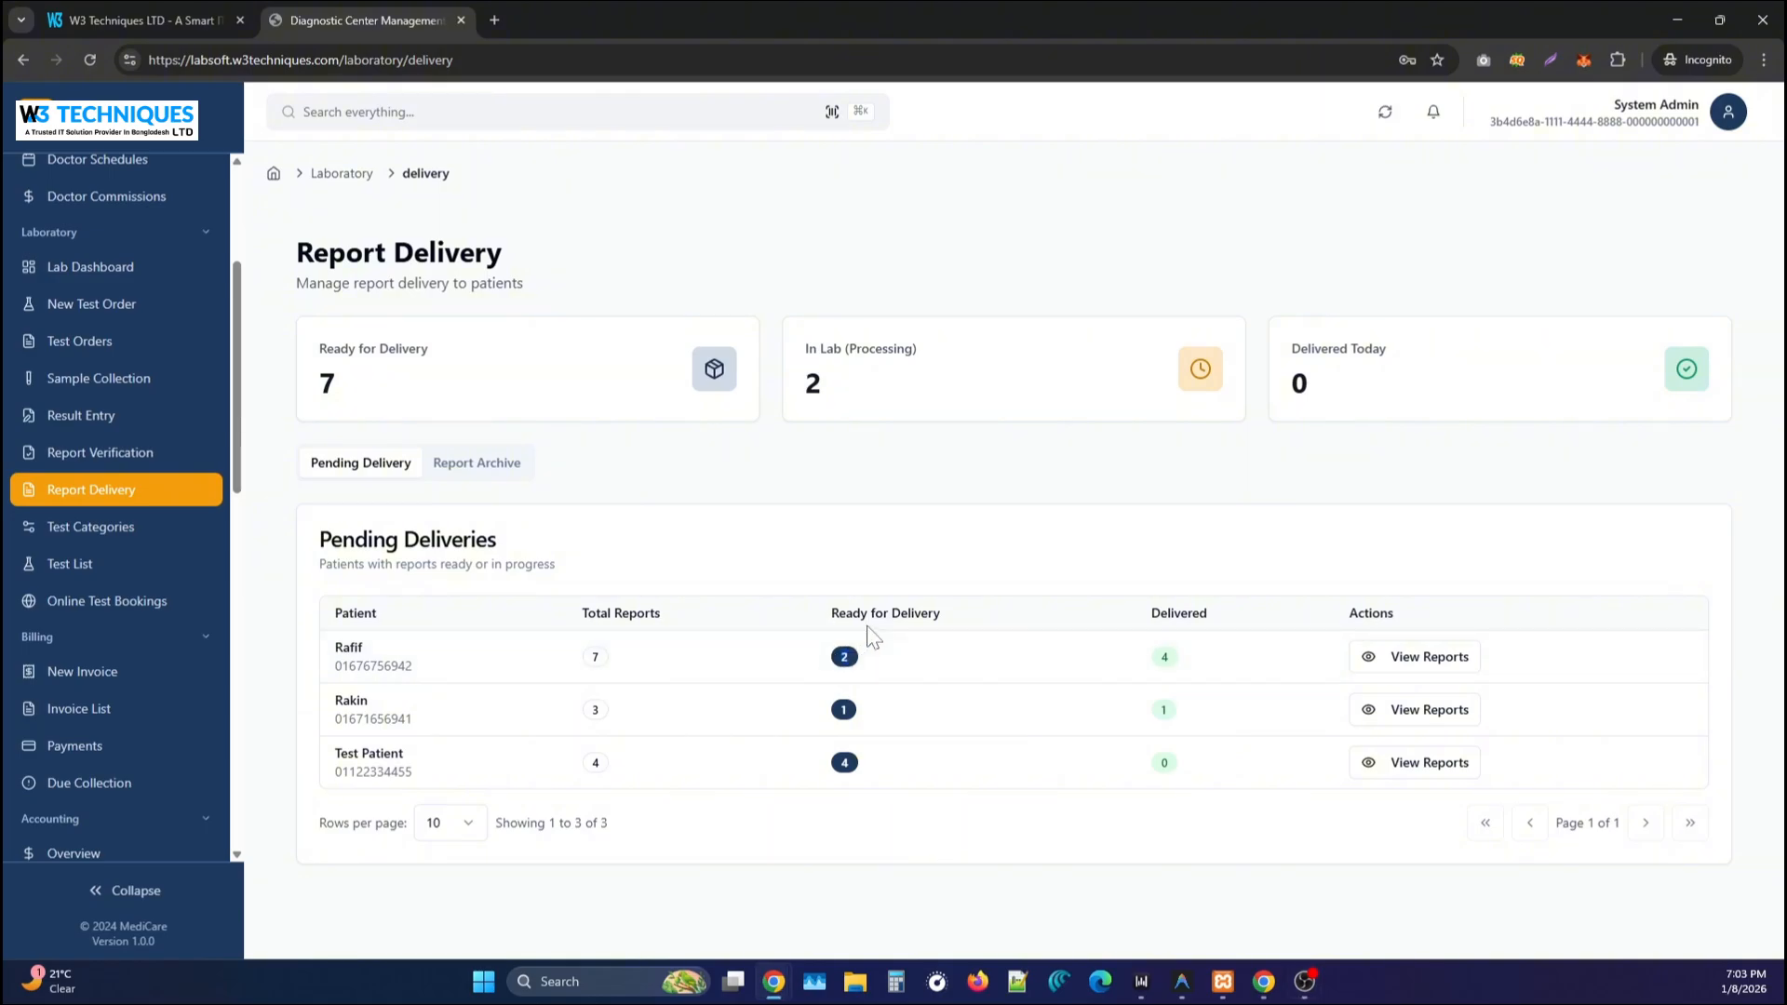
{"action": "double_click", "coordinate": [1165, 656]}
{"action": "left_click", "coordinate": [1414, 656]}
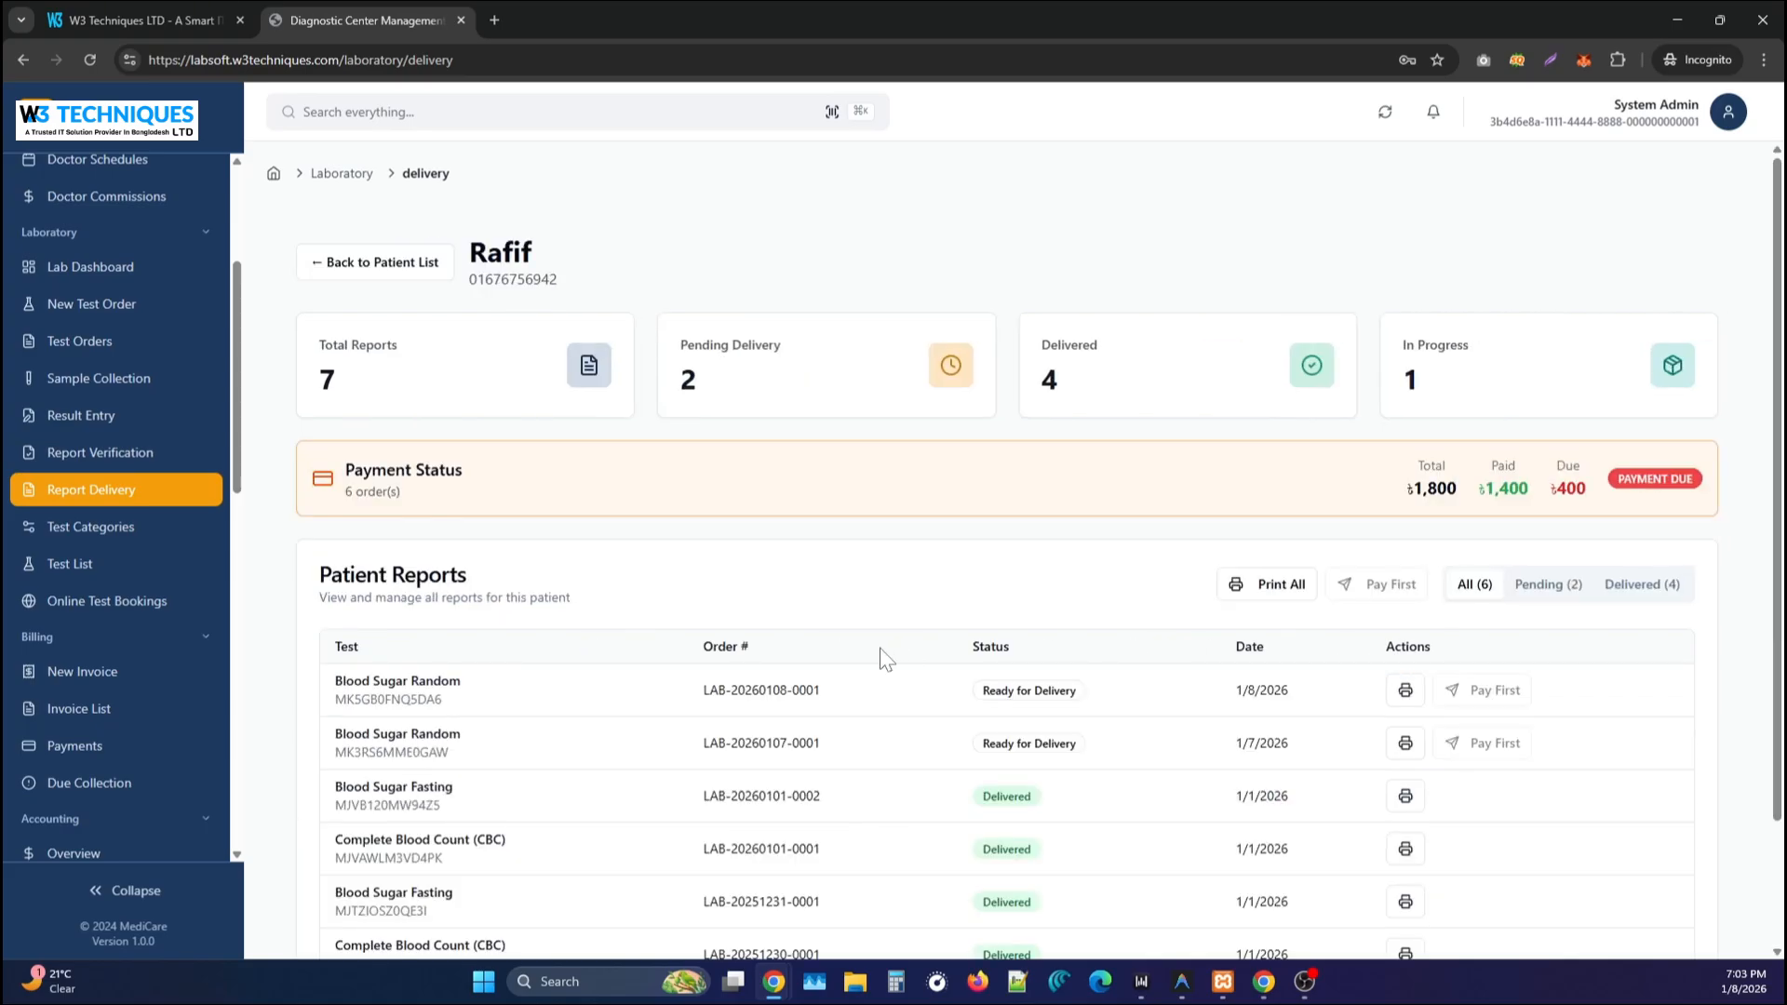
{"action": "scroll", "coordinate": [884, 659], "scroll_direction": "down", "scroll_amount": 1}
{"action": "scroll", "coordinate": [885, 659], "scroll_direction": "down", "scroll_amount": 1}
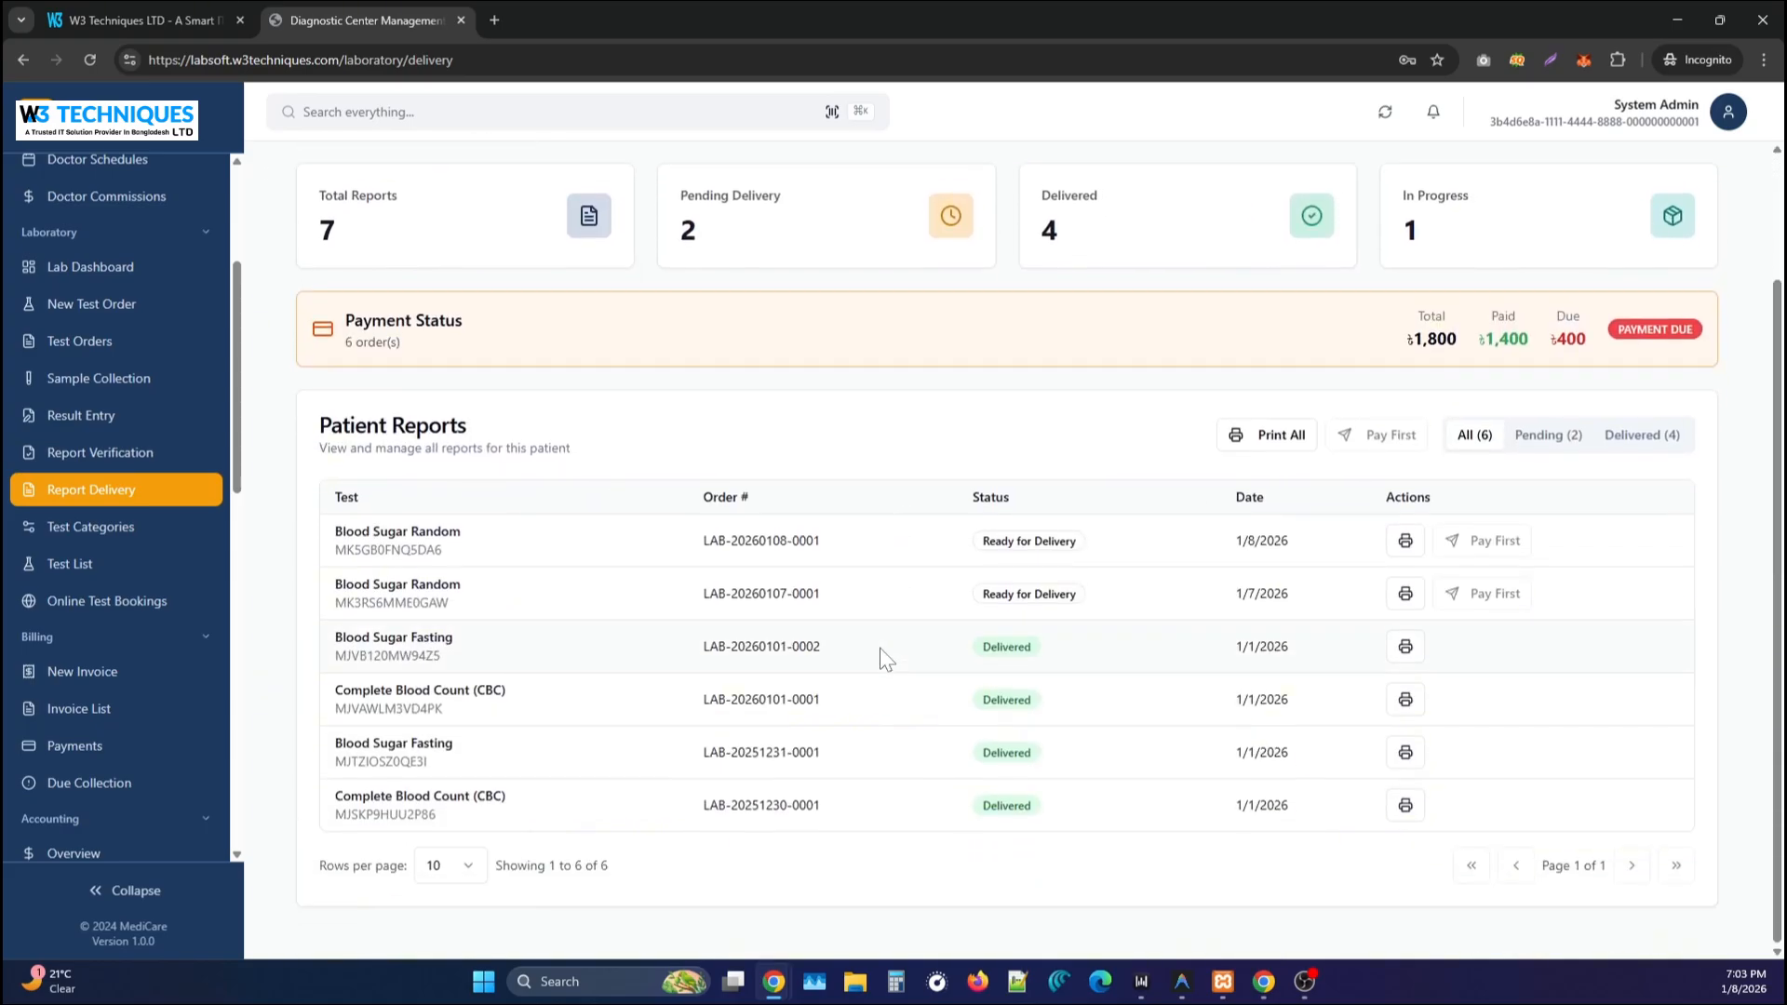
Open the 1/8/2026 Blood Sugar Random report for printing, check its layout and print preview, and close the preview without saving.
{"action": "left_click", "coordinate": [1406, 541]}
{"action": "scroll", "coordinate": [1187, 539], "scroll_direction": "down", "scroll_amount": 5}
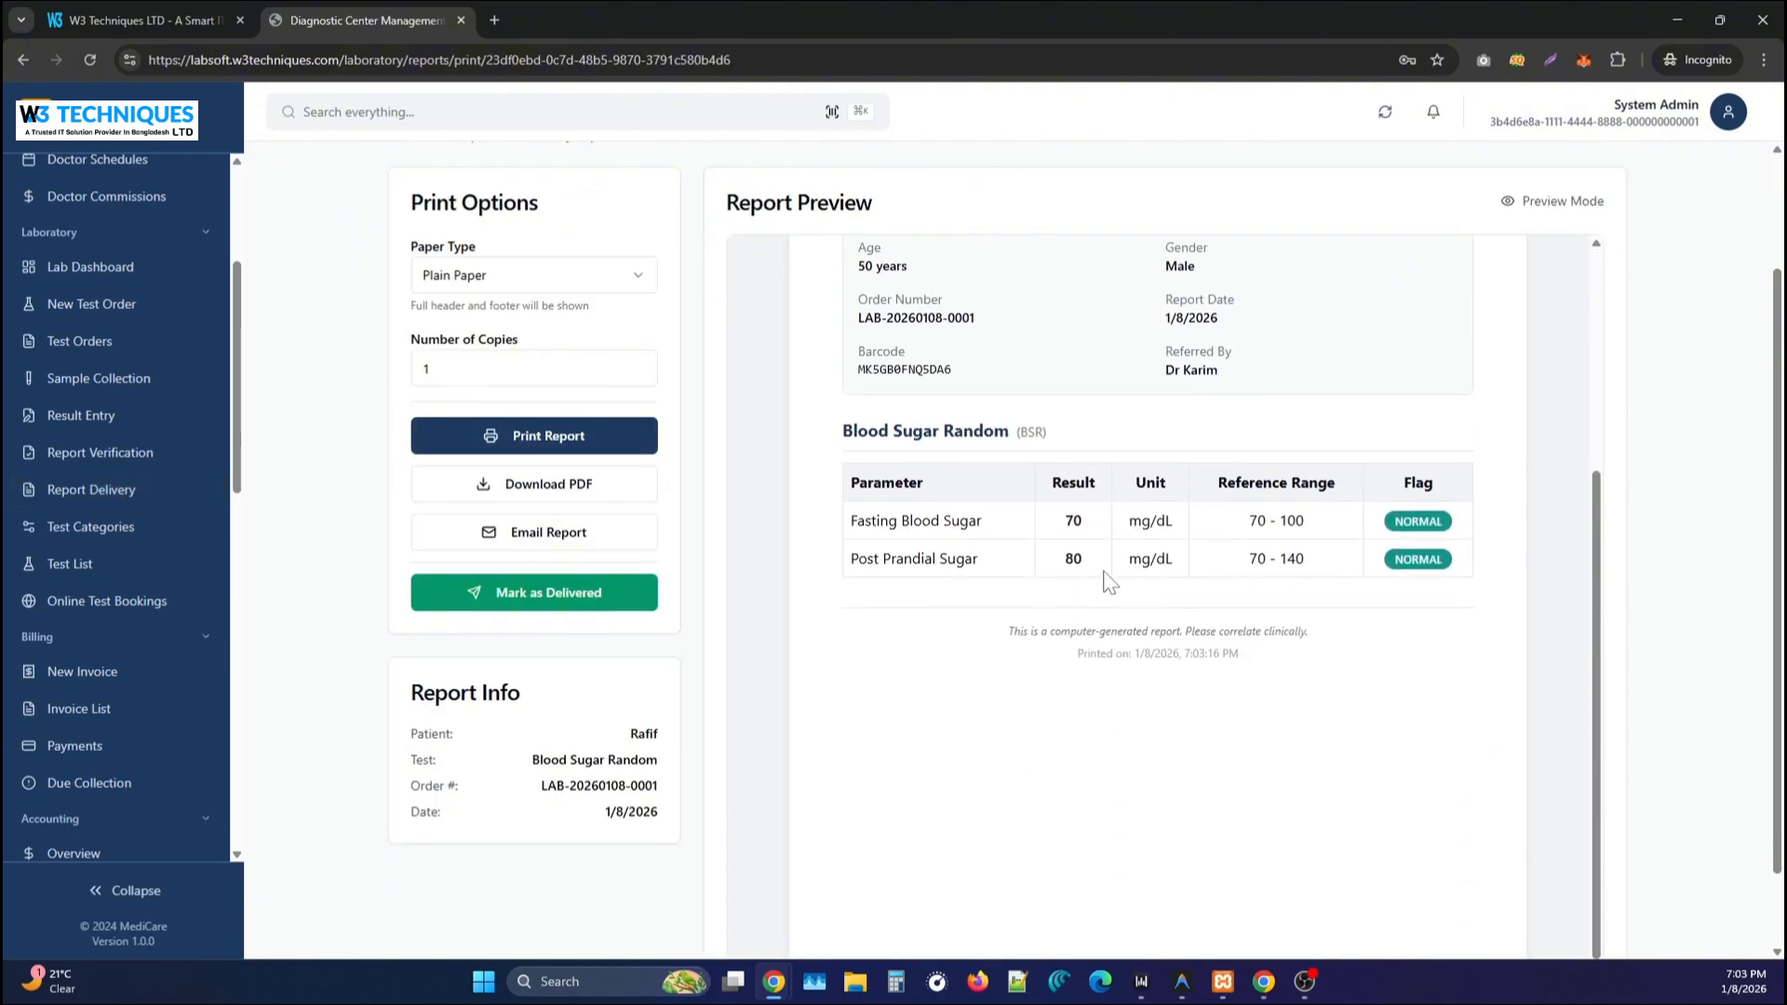
{"action": "scroll", "coordinate": [1108, 586], "scroll_direction": "up", "scroll_amount": 4}
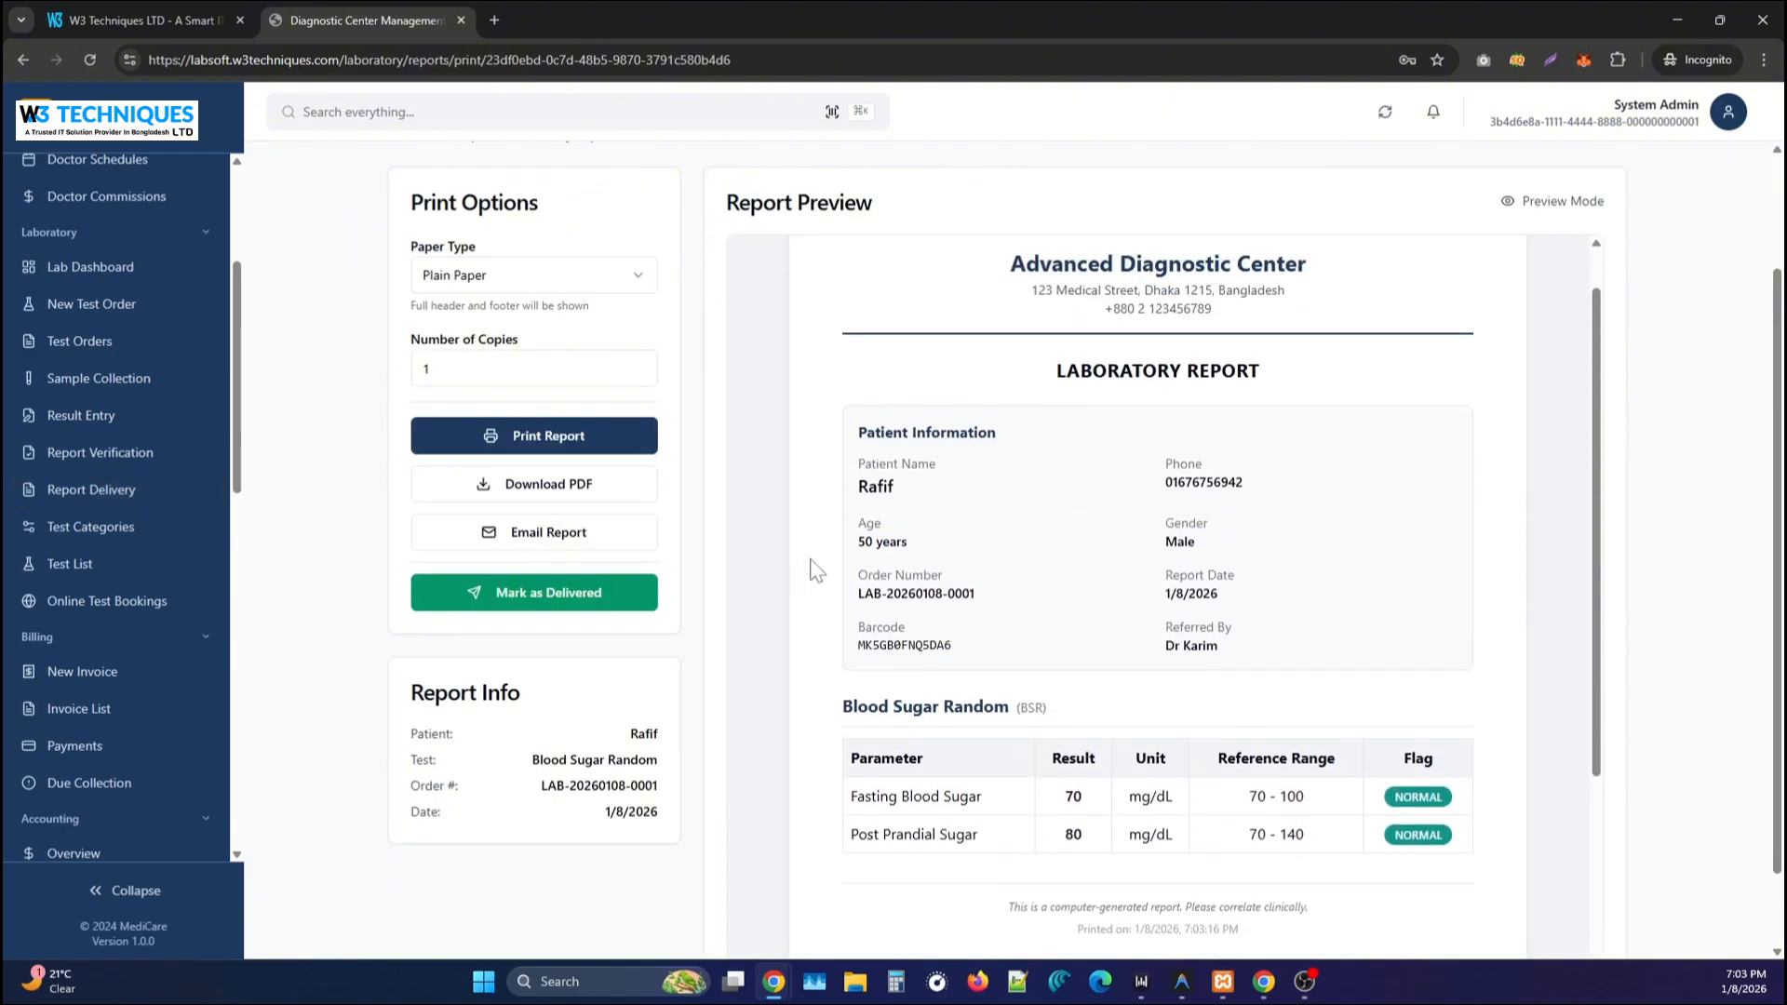
{"action": "left_click", "coordinate": [549, 438]}
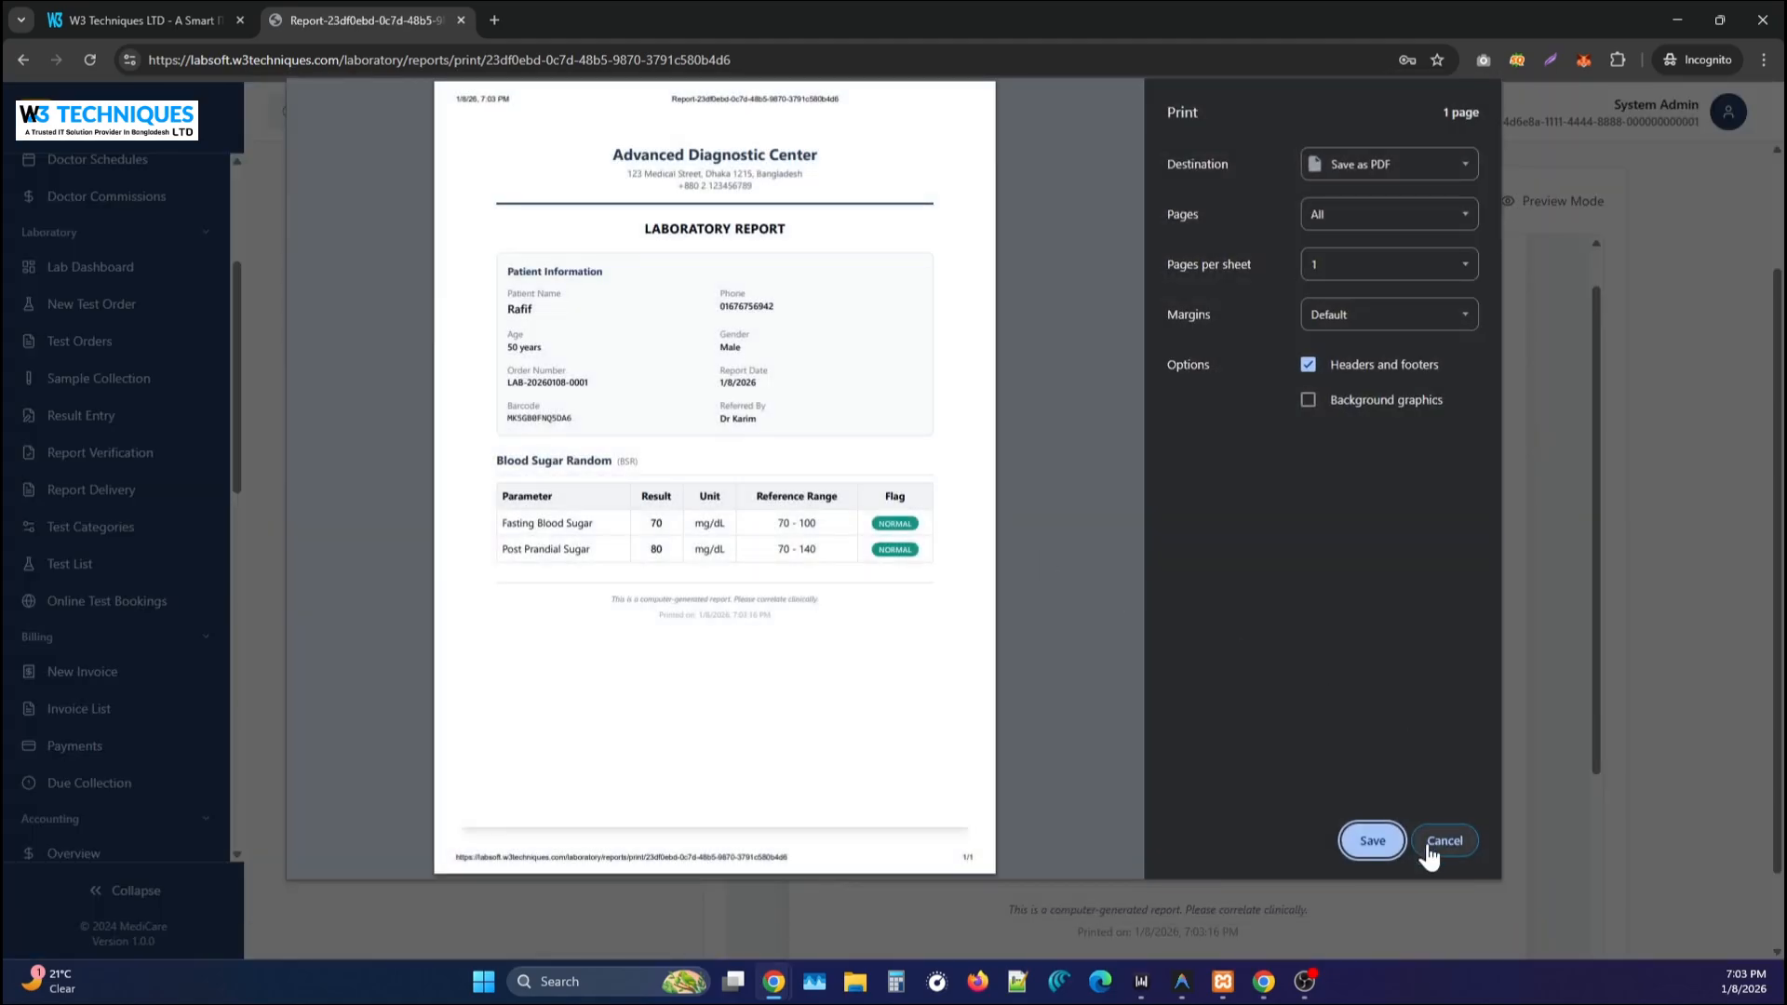
{"action": "left_click", "coordinate": [1433, 843]}
{"action": "scroll", "coordinate": [883, 505], "scroll_direction": "up", "scroll_amount": 1}
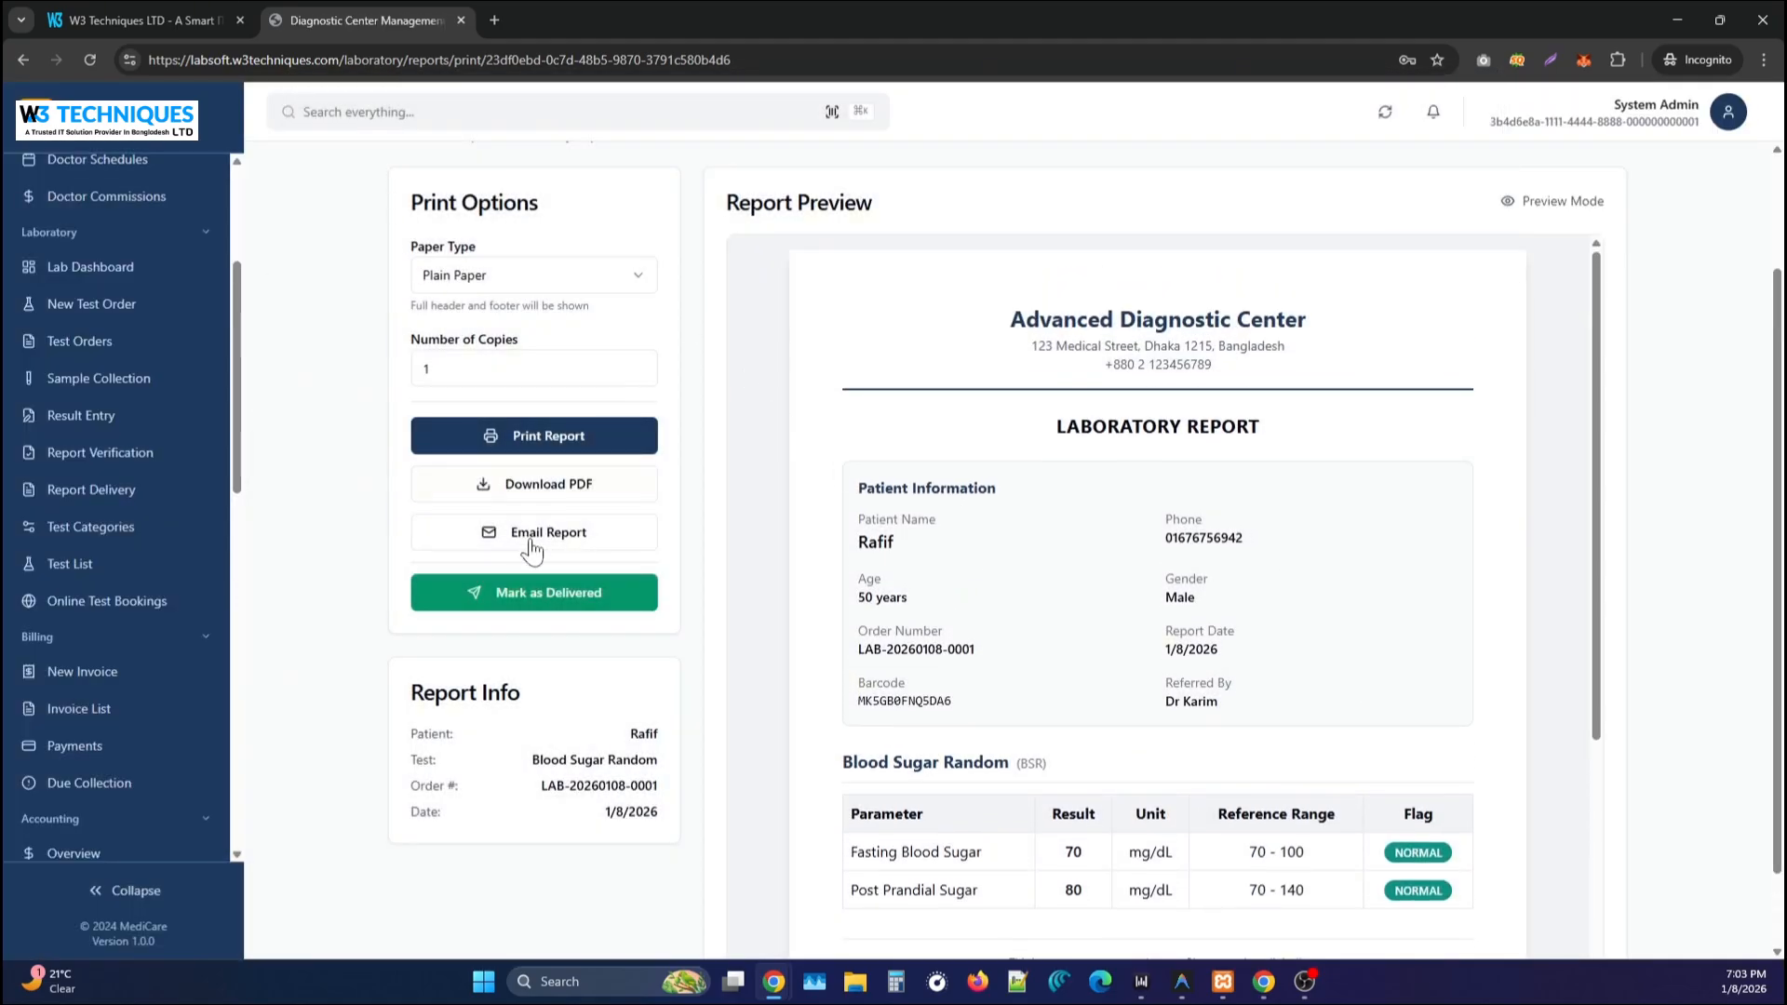
{"action": "scroll", "coordinate": [372, 275], "scroll_direction": "up", "scroll_amount": 2}
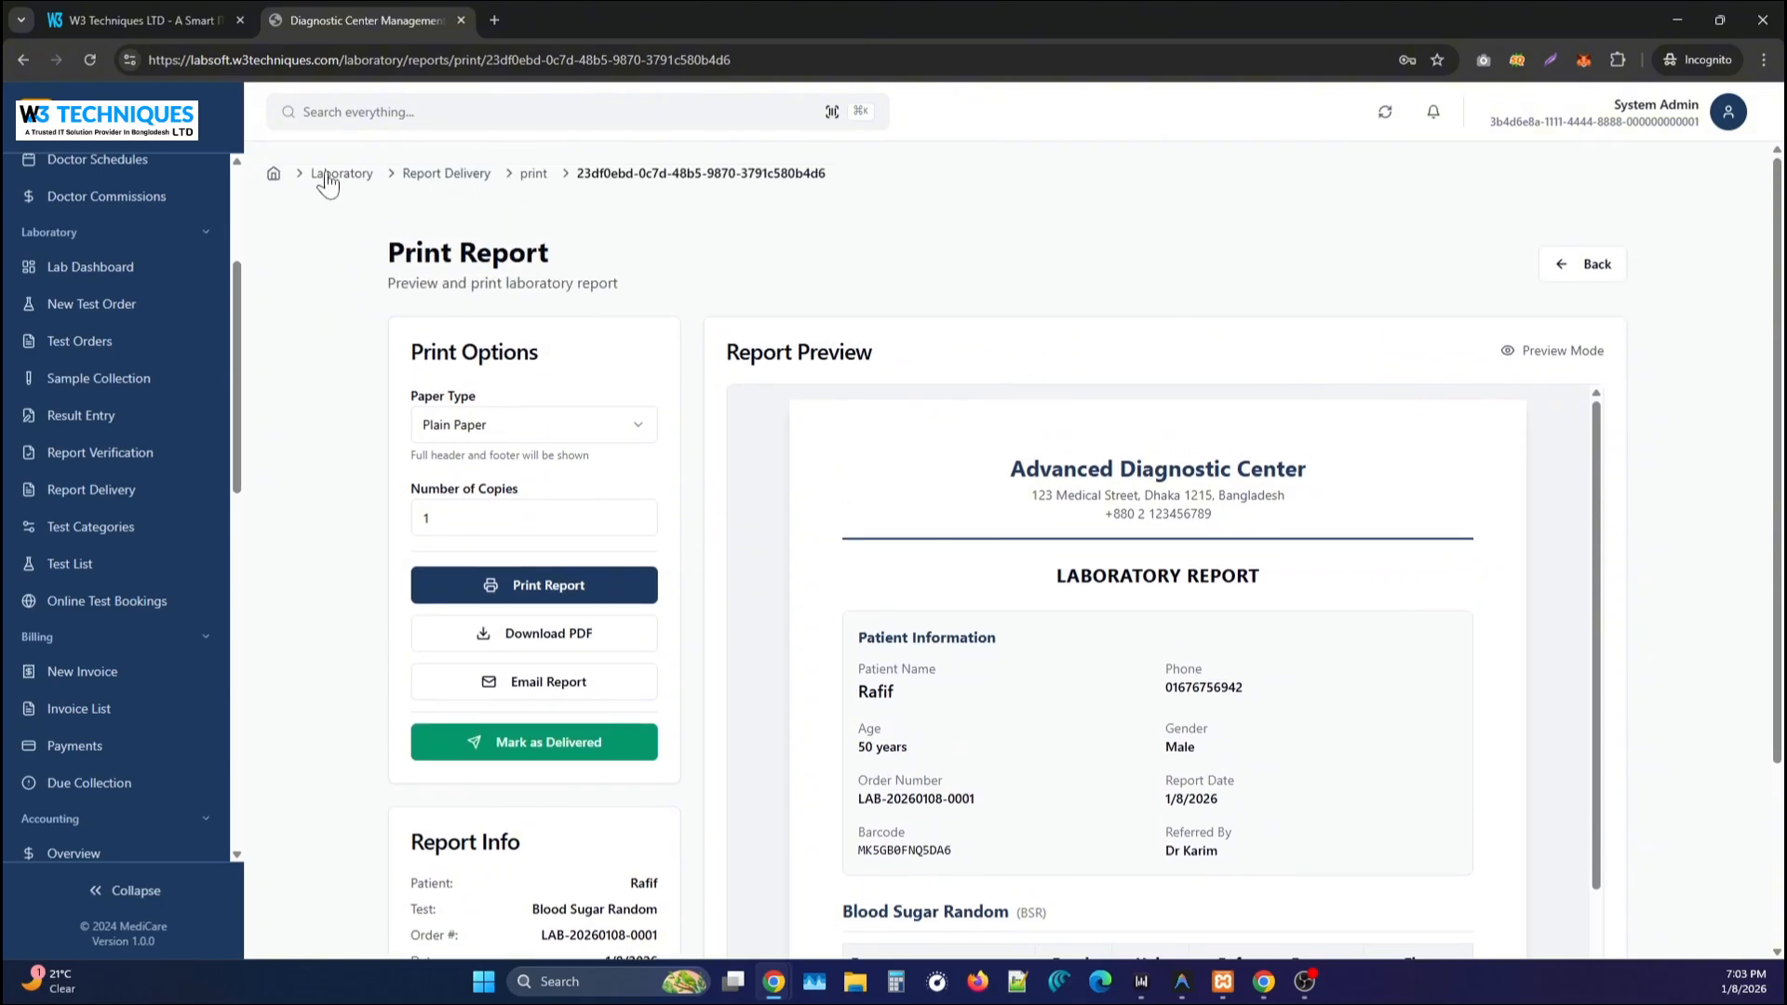
Go back to Report Delivery, reopen the first patient's reports, and check the due amount in the payment status.
{"action": "left_click", "coordinate": [1582, 264]}
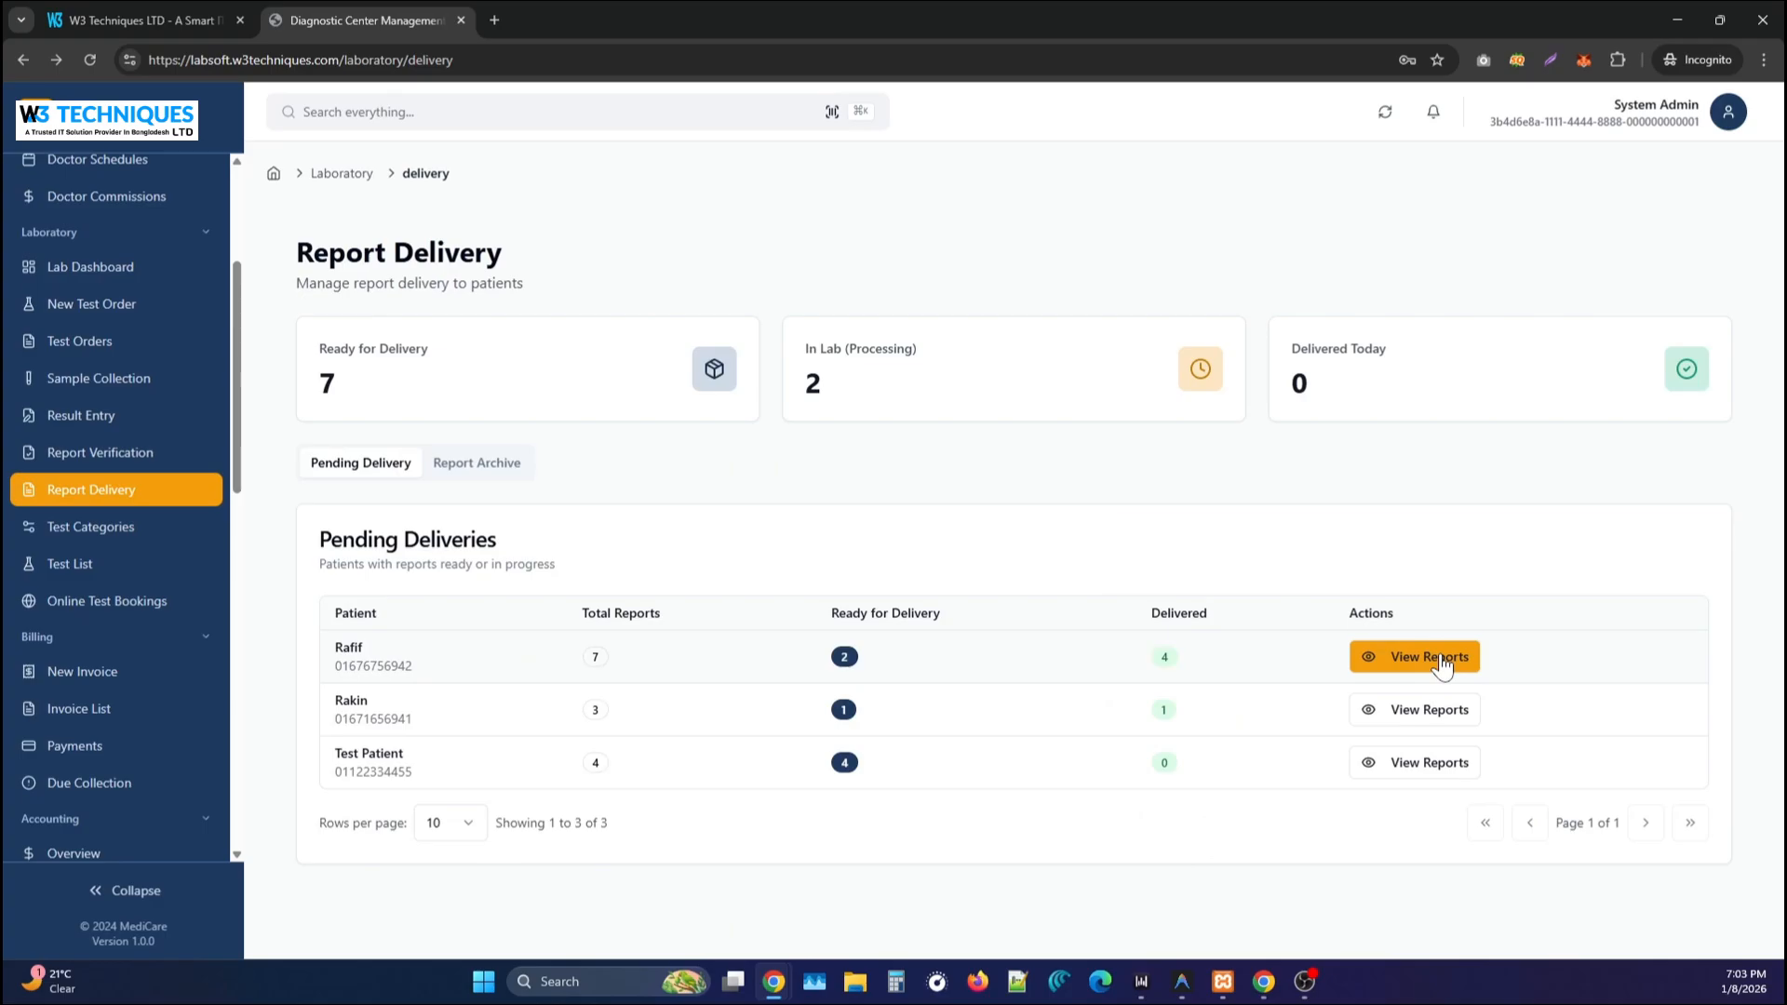
{"action": "left_click", "coordinate": [1442, 666]}
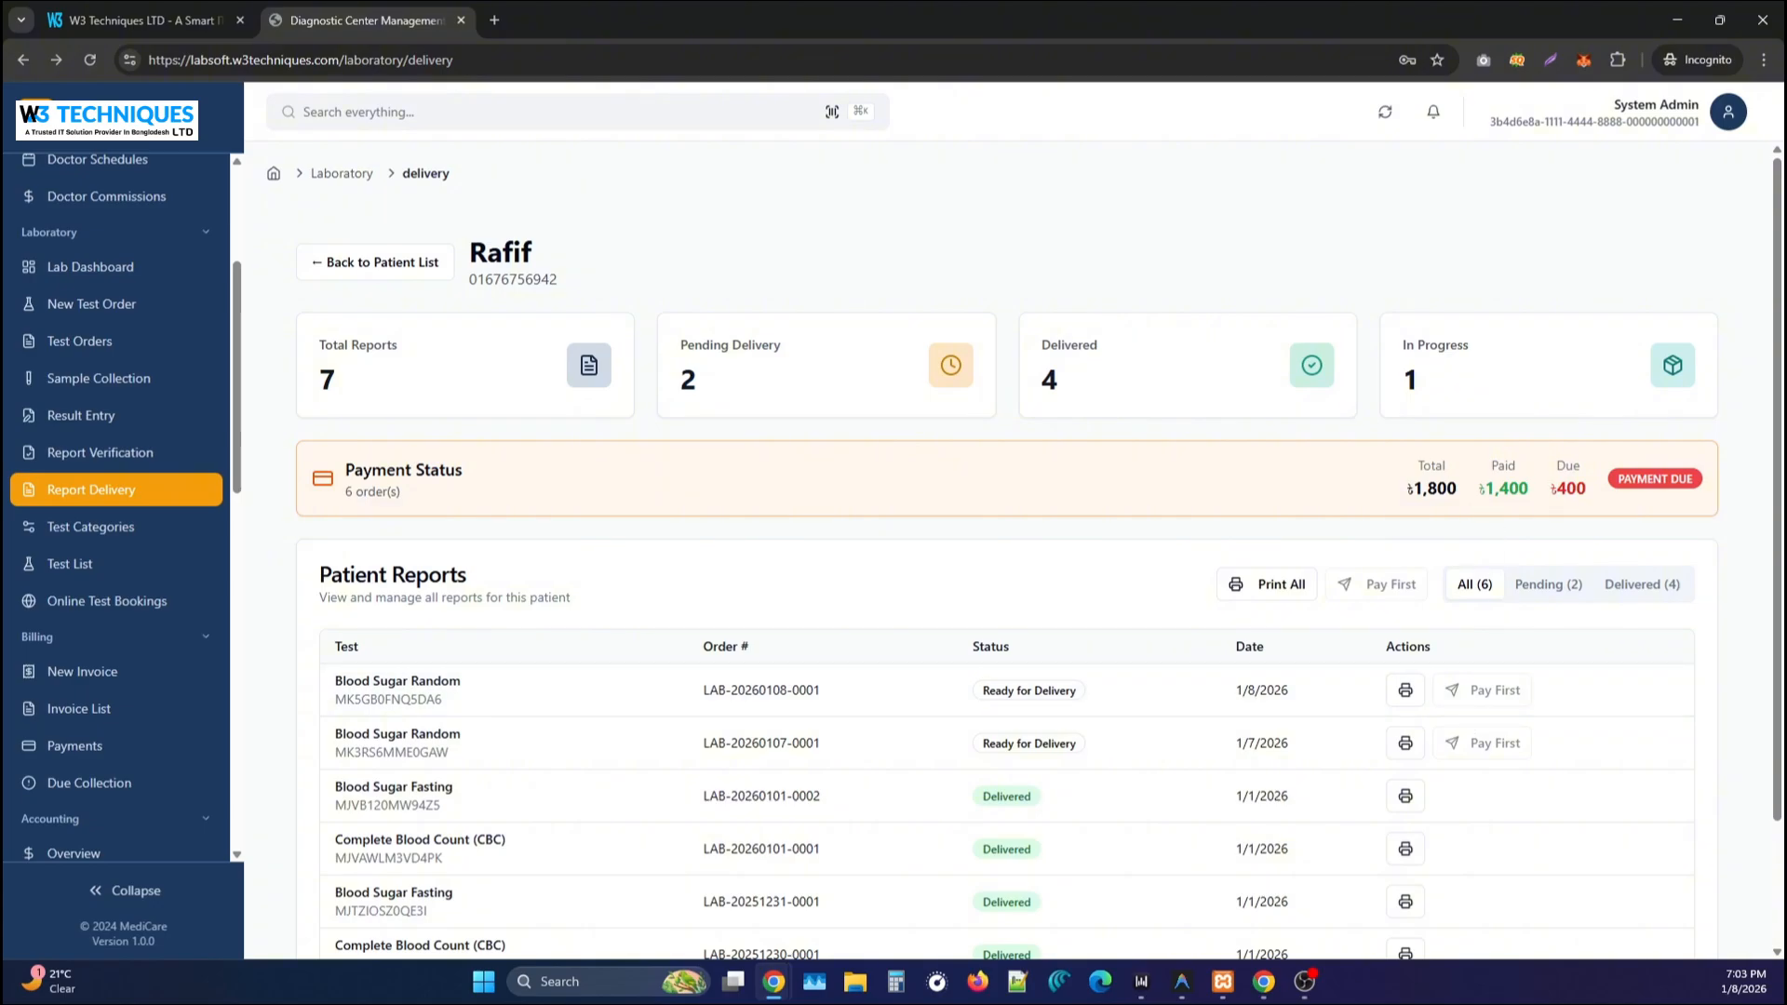
{"action": "double_click", "coordinate": [1571, 489]}
{"action": "left_click", "coordinate": [1571, 489]}
{"action": "scroll", "coordinate": [154, 726], "scroll_direction": "down", "scroll_amount": 2}
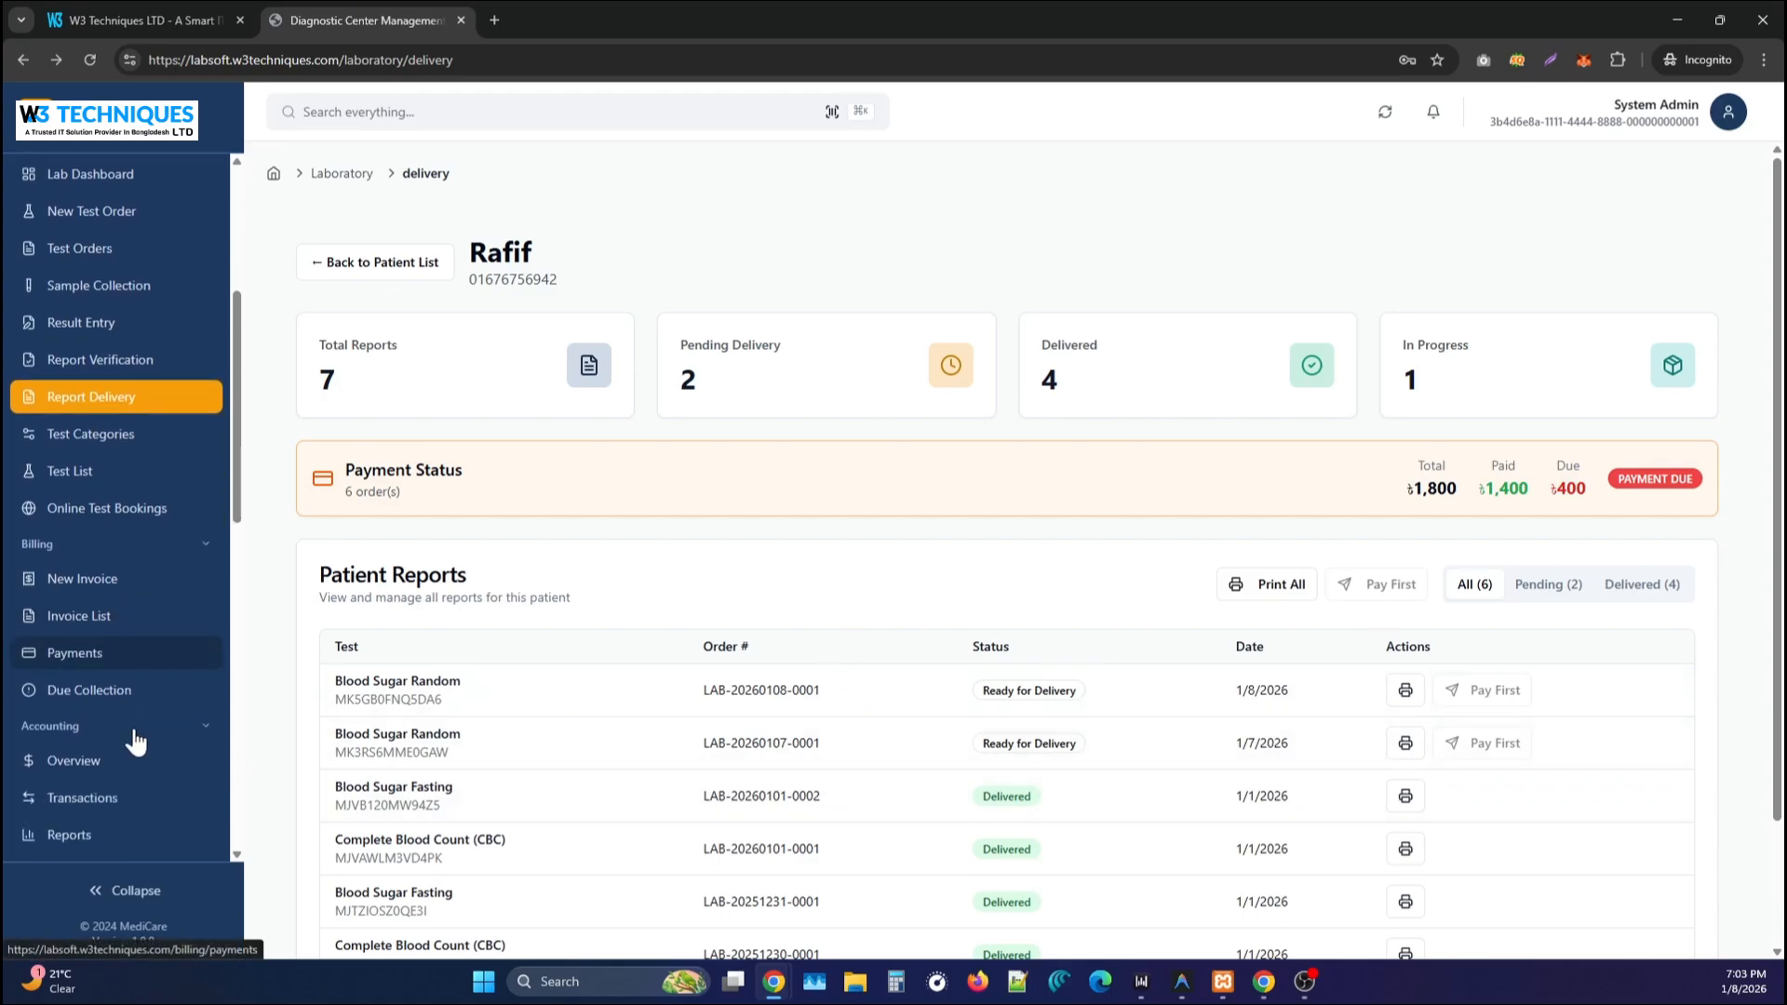
{"action": "scroll", "coordinate": [86, 549], "scroll_direction": "up", "scroll_amount": 2}
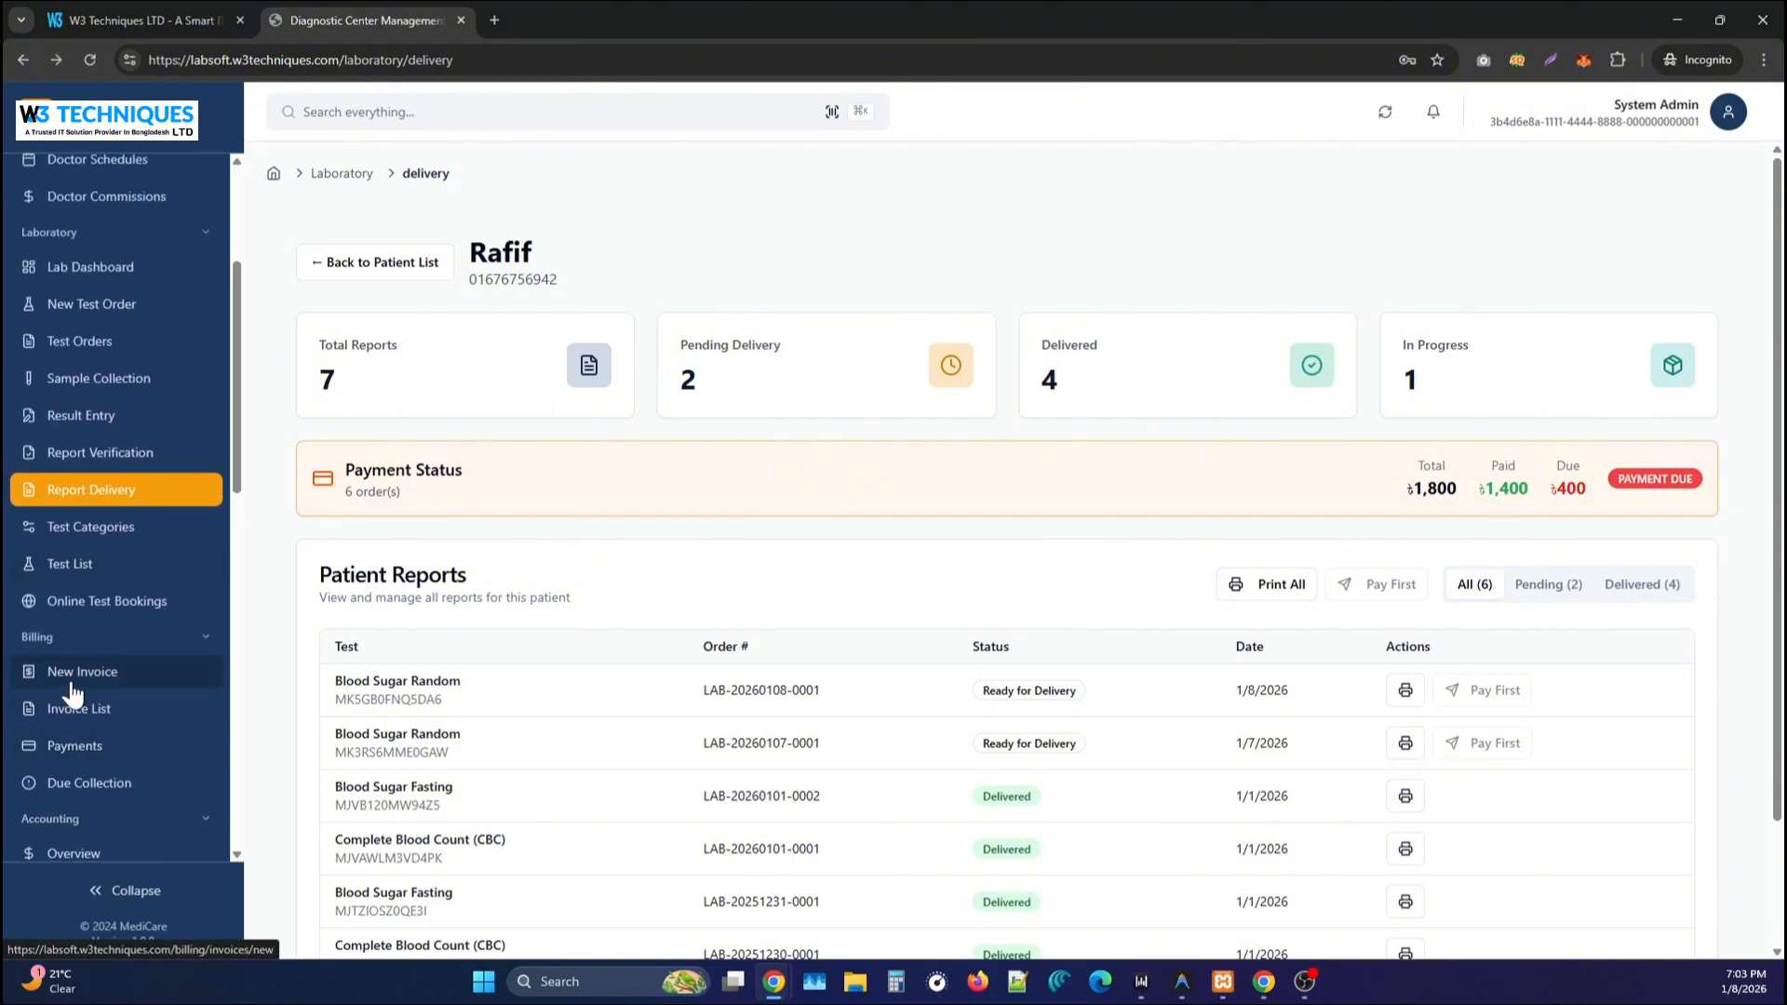
Open Due Collection, look over the outstanding dues, and go to payment collection from the invoice dated 07/01/2026.
{"action": "left_click", "coordinate": [80, 786]}
{"action": "scroll", "coordinate": [559, 791], "scroll_direction": "down", "scroll_amount": 2}
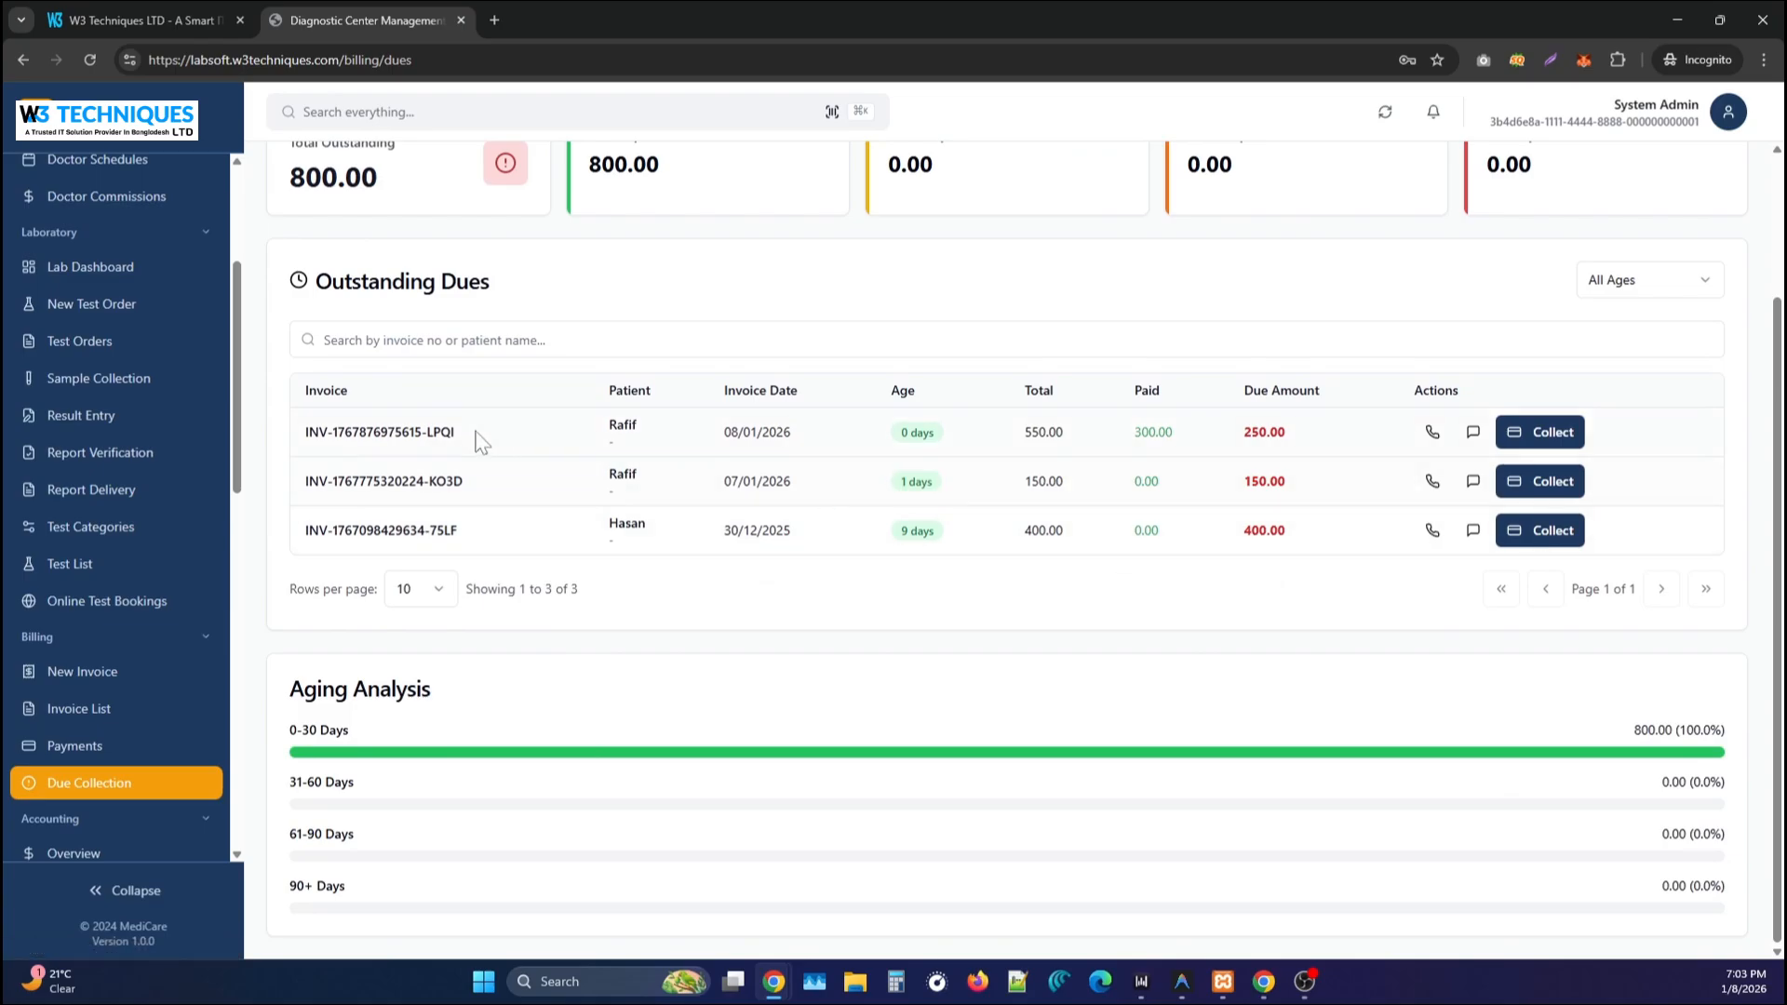
{"action": "left_click", "coordinate": [1515, 478]}
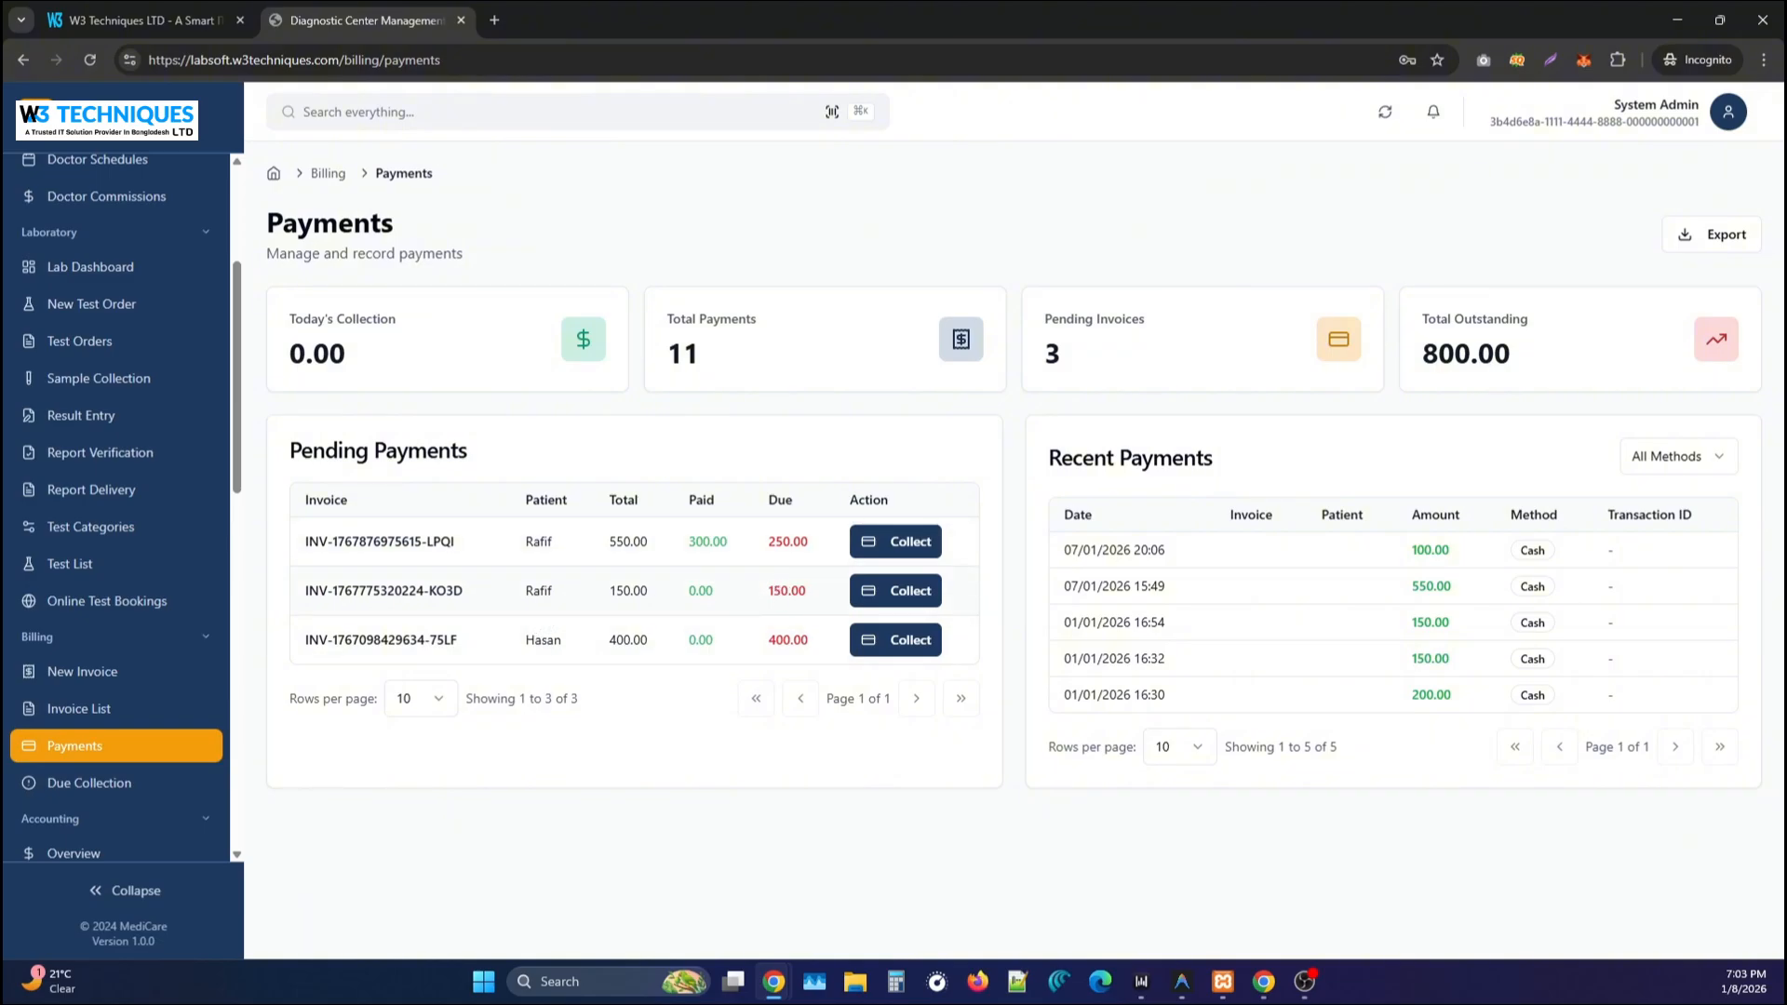
Collect the same patient's two pending invoice dues, recording payments of 150.00 and 250.00.
{"action": "left_click", "coordinate": [874, 603]}
{"action": "left_click", "coordinate": [1009, 750]}
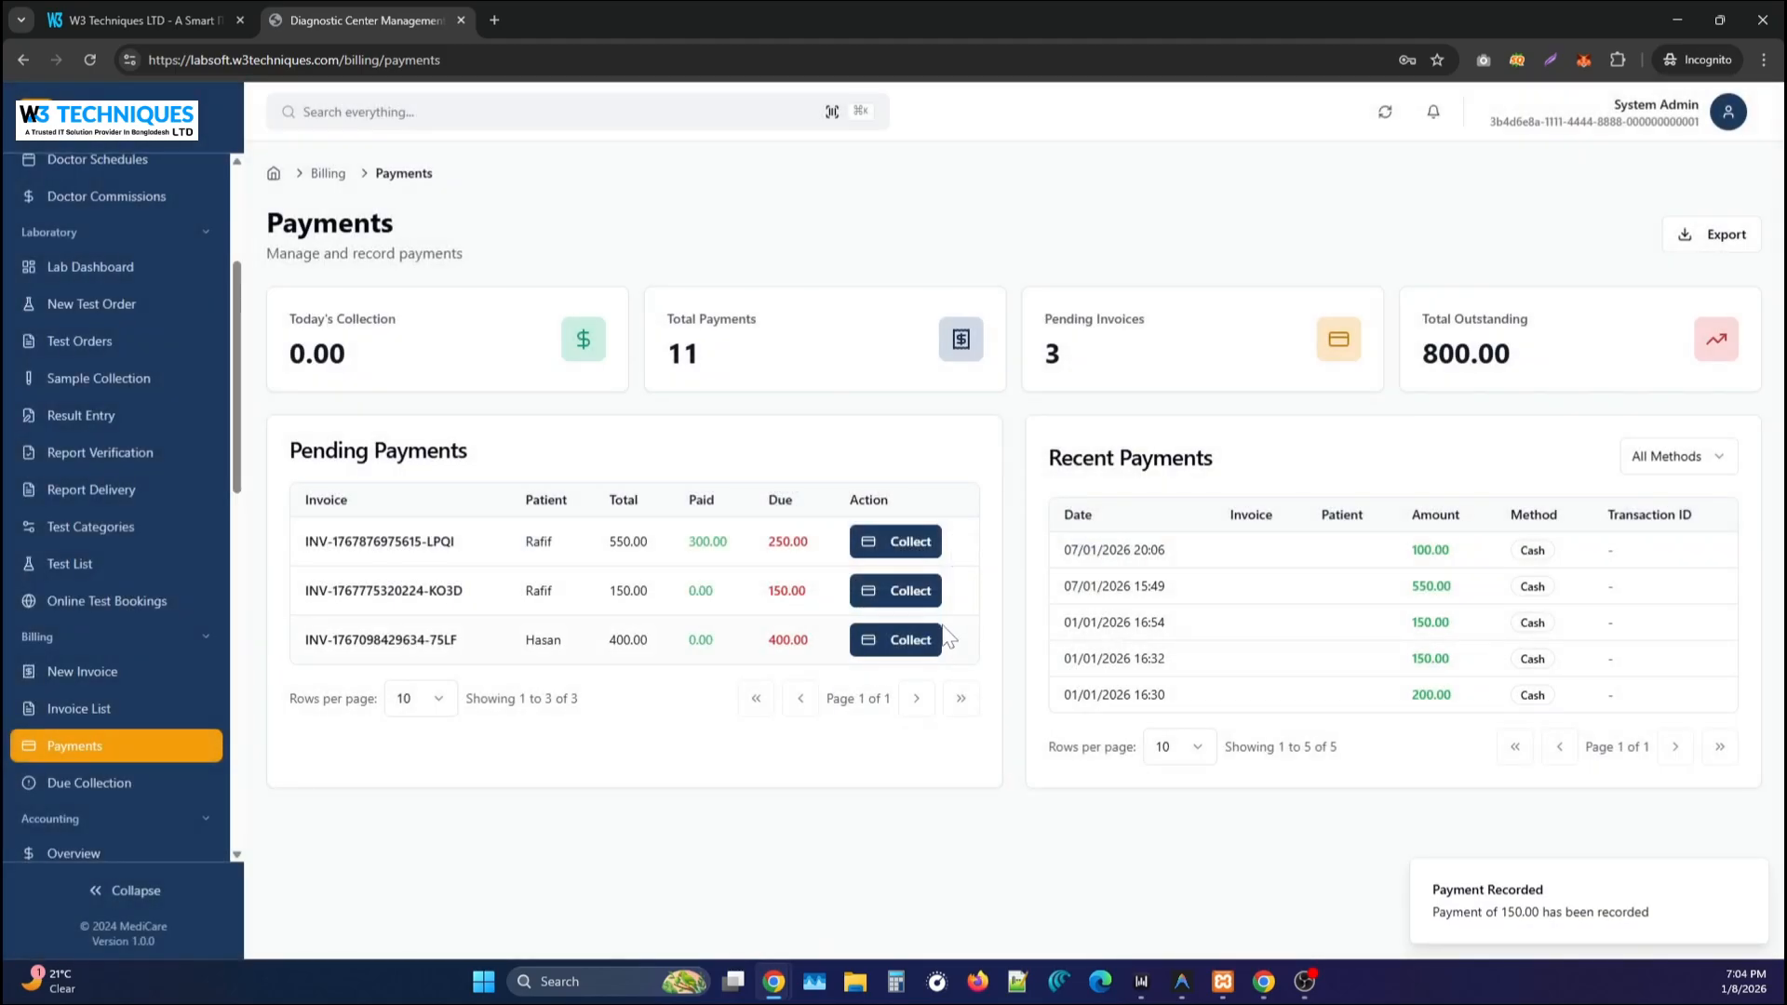
{"action": "left_click", "coordinate": [878, 545]}
{"action": "left_click", "coordinate": [1024, 750]}
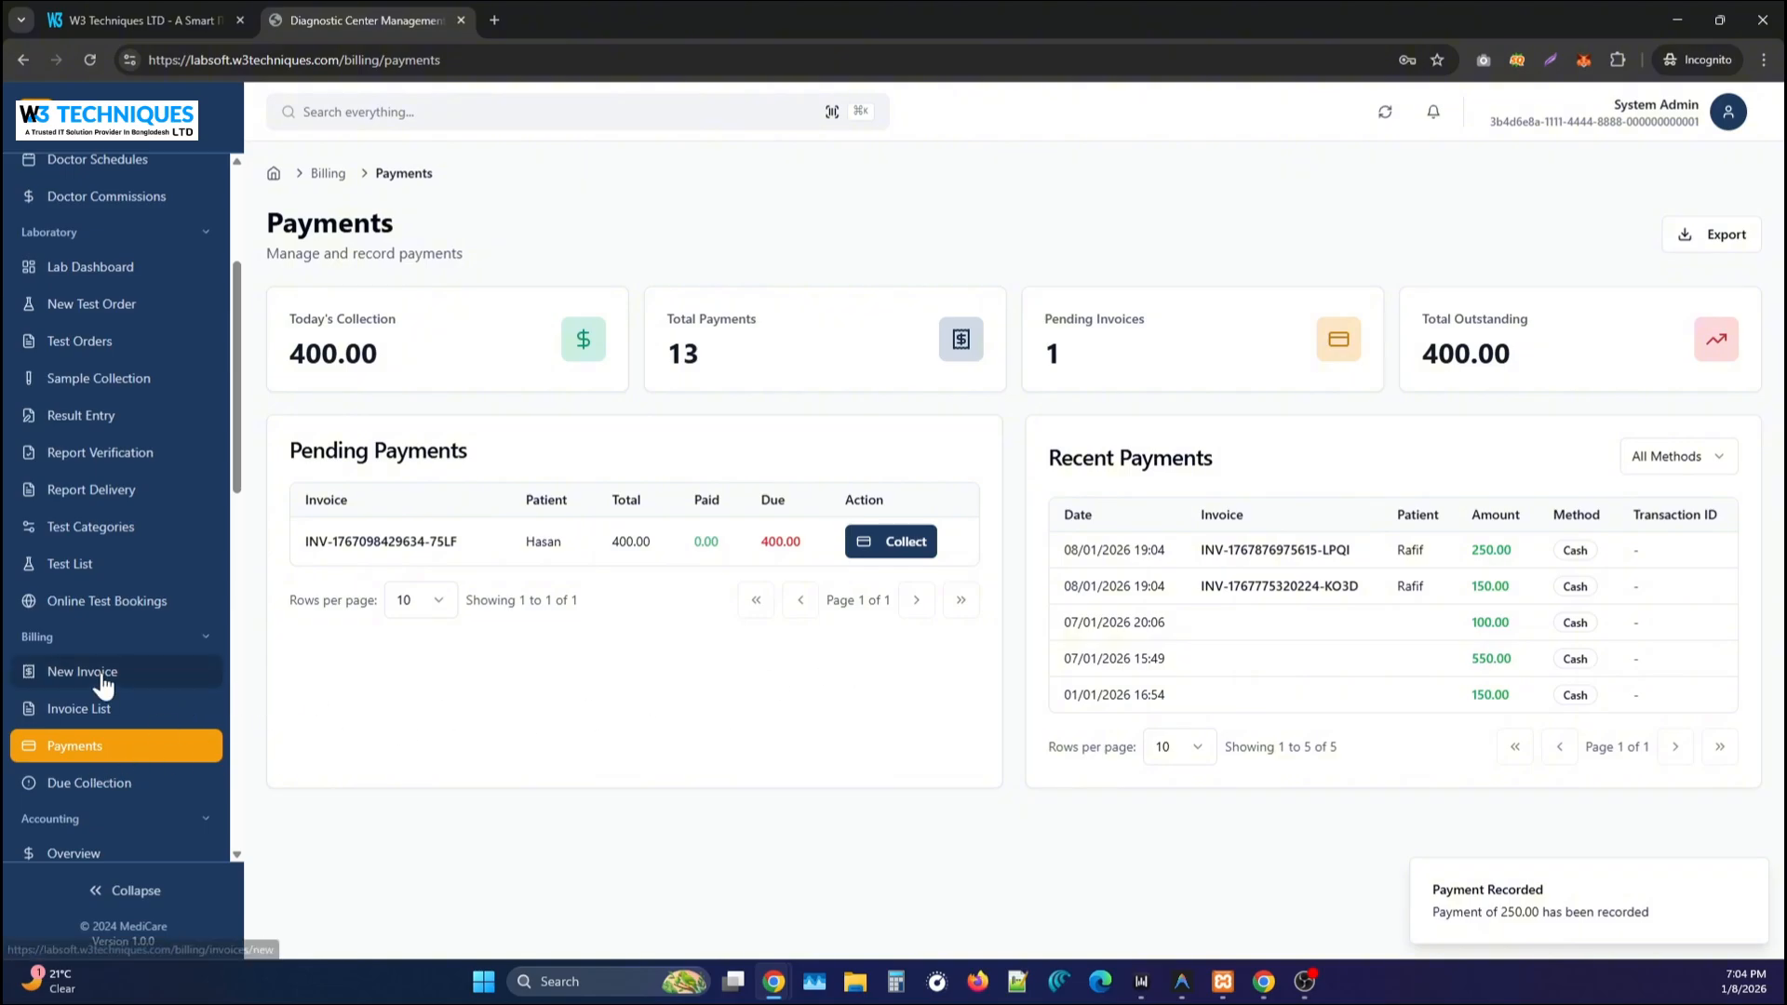
In Report Delivery, open the first patient's reports and mark both ready Blood Sugar Random reports as delivered to Patient (Self), Physical (In-Person).
{"action": "scroll", "coordinate": [82, 691], "scroll_direction": "up", "scroll_amount": 1}
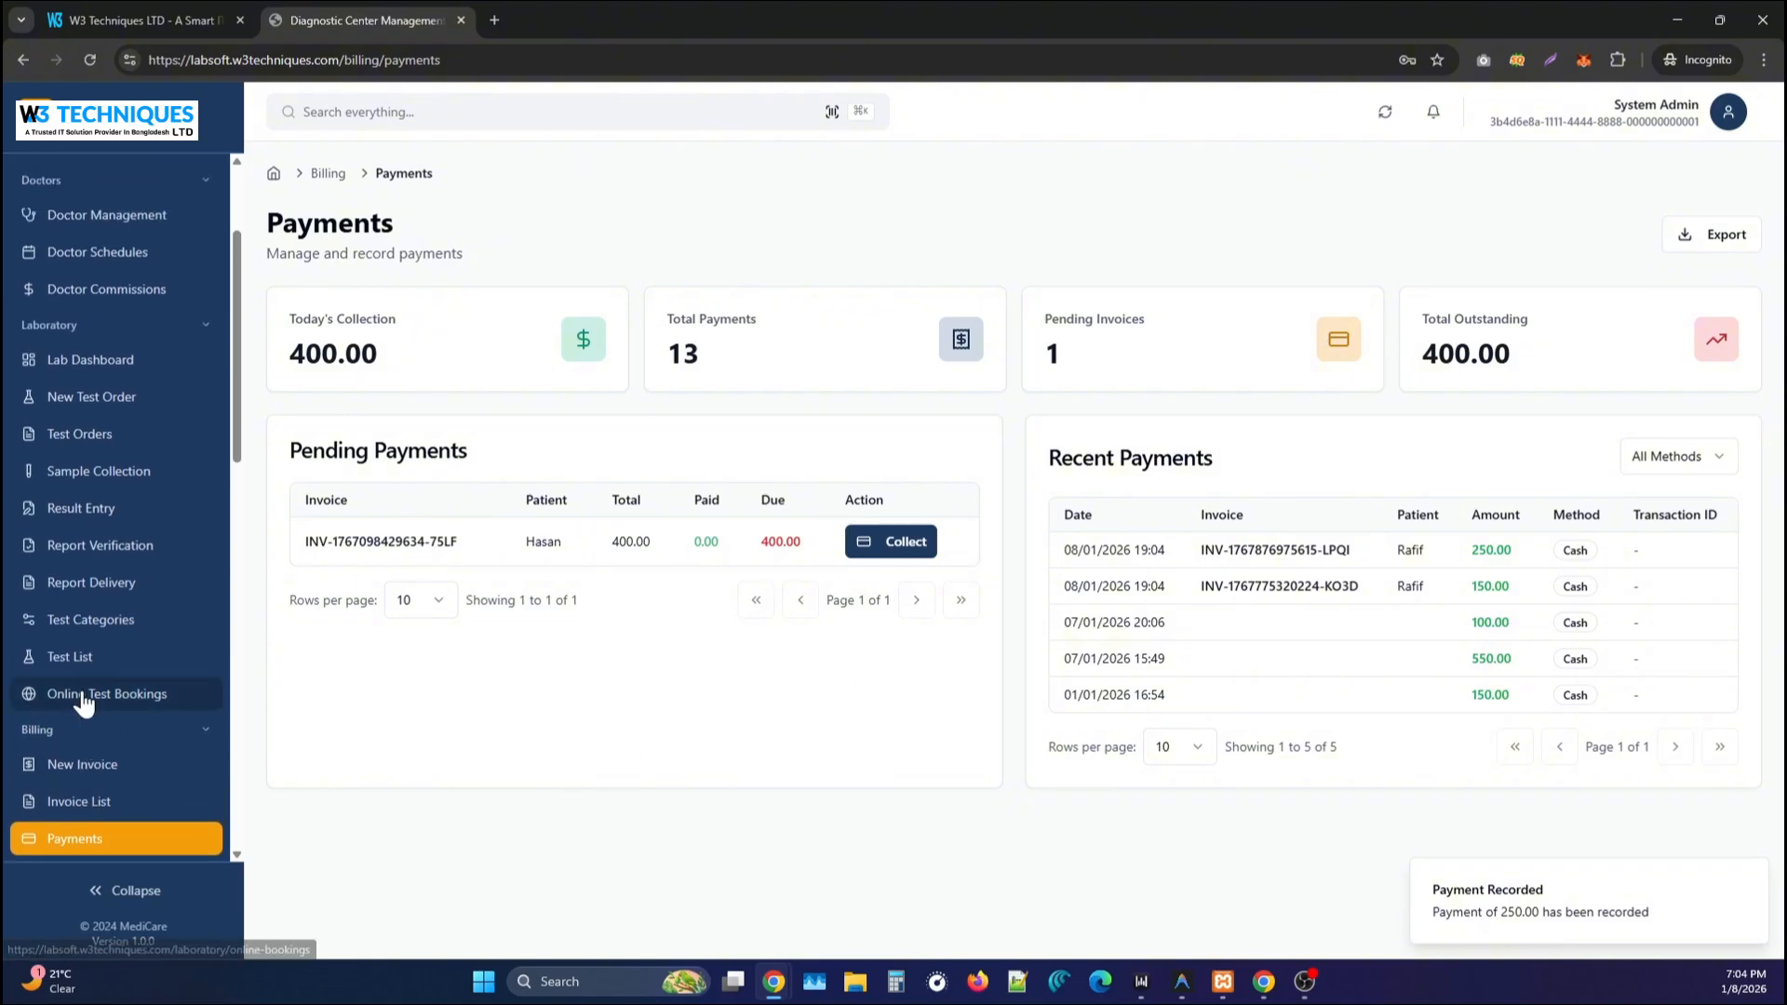
{"action": "left_click", "coordinate": [100, 584]}
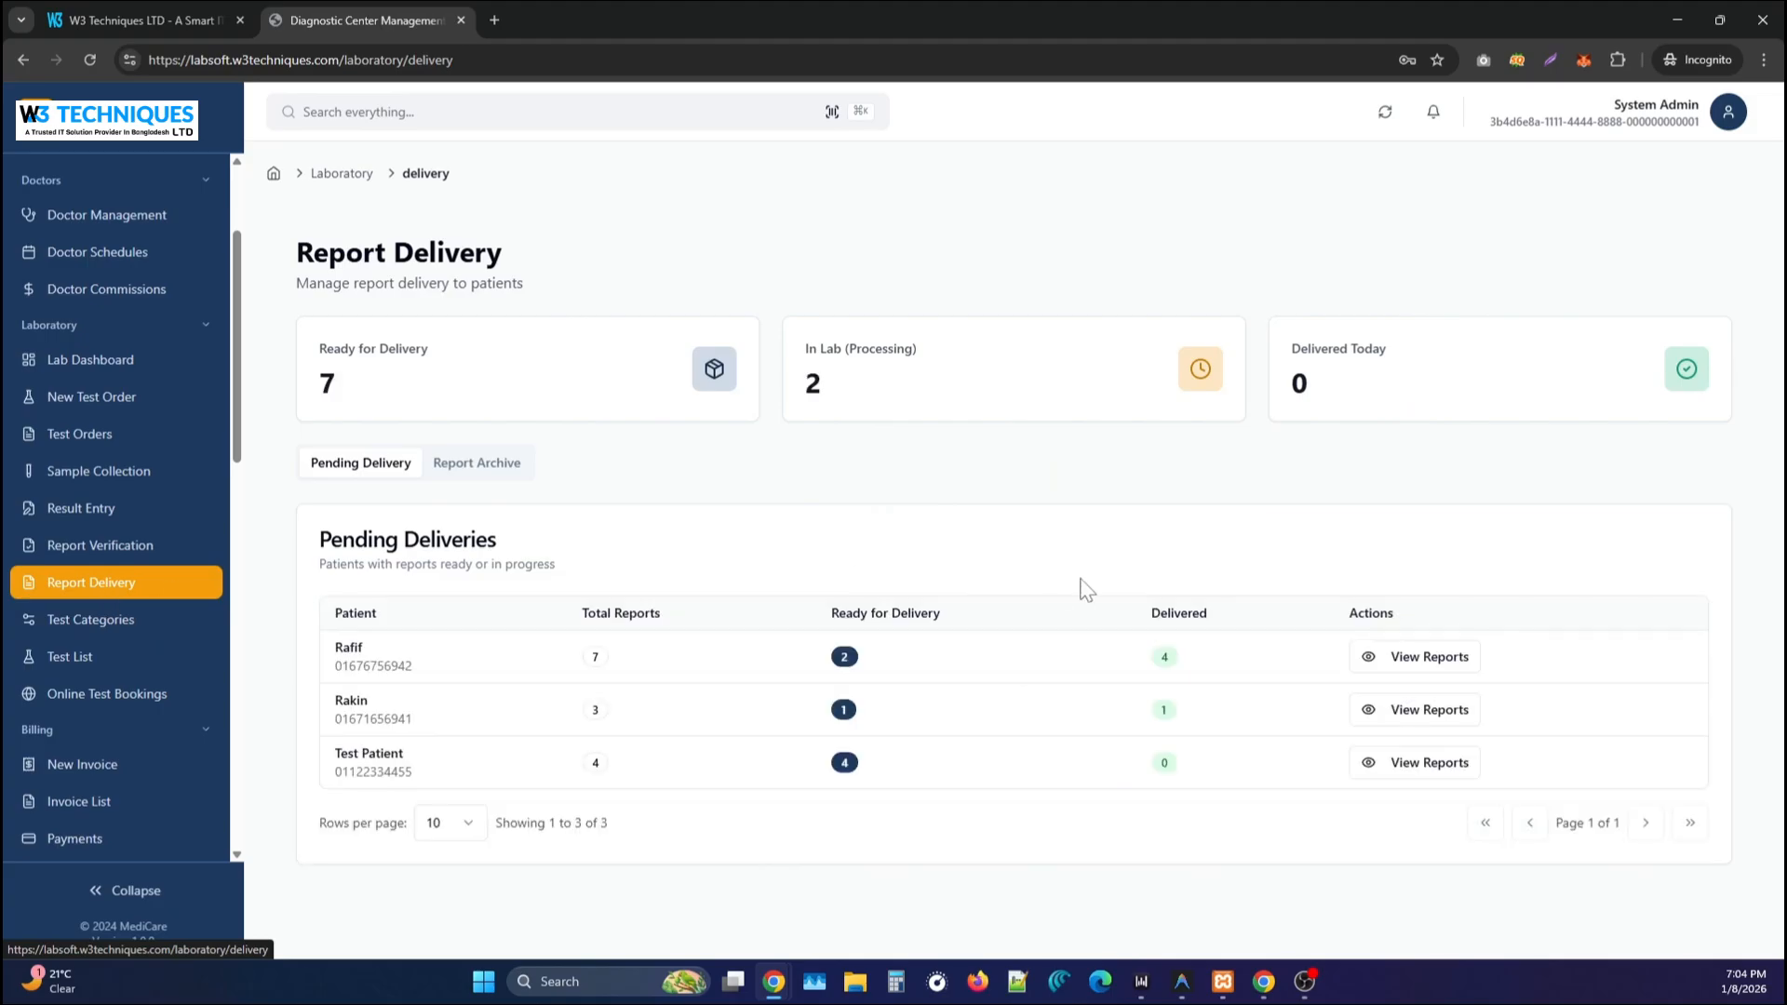
{"action": "left_click", "coordinate": [1389, 674]}
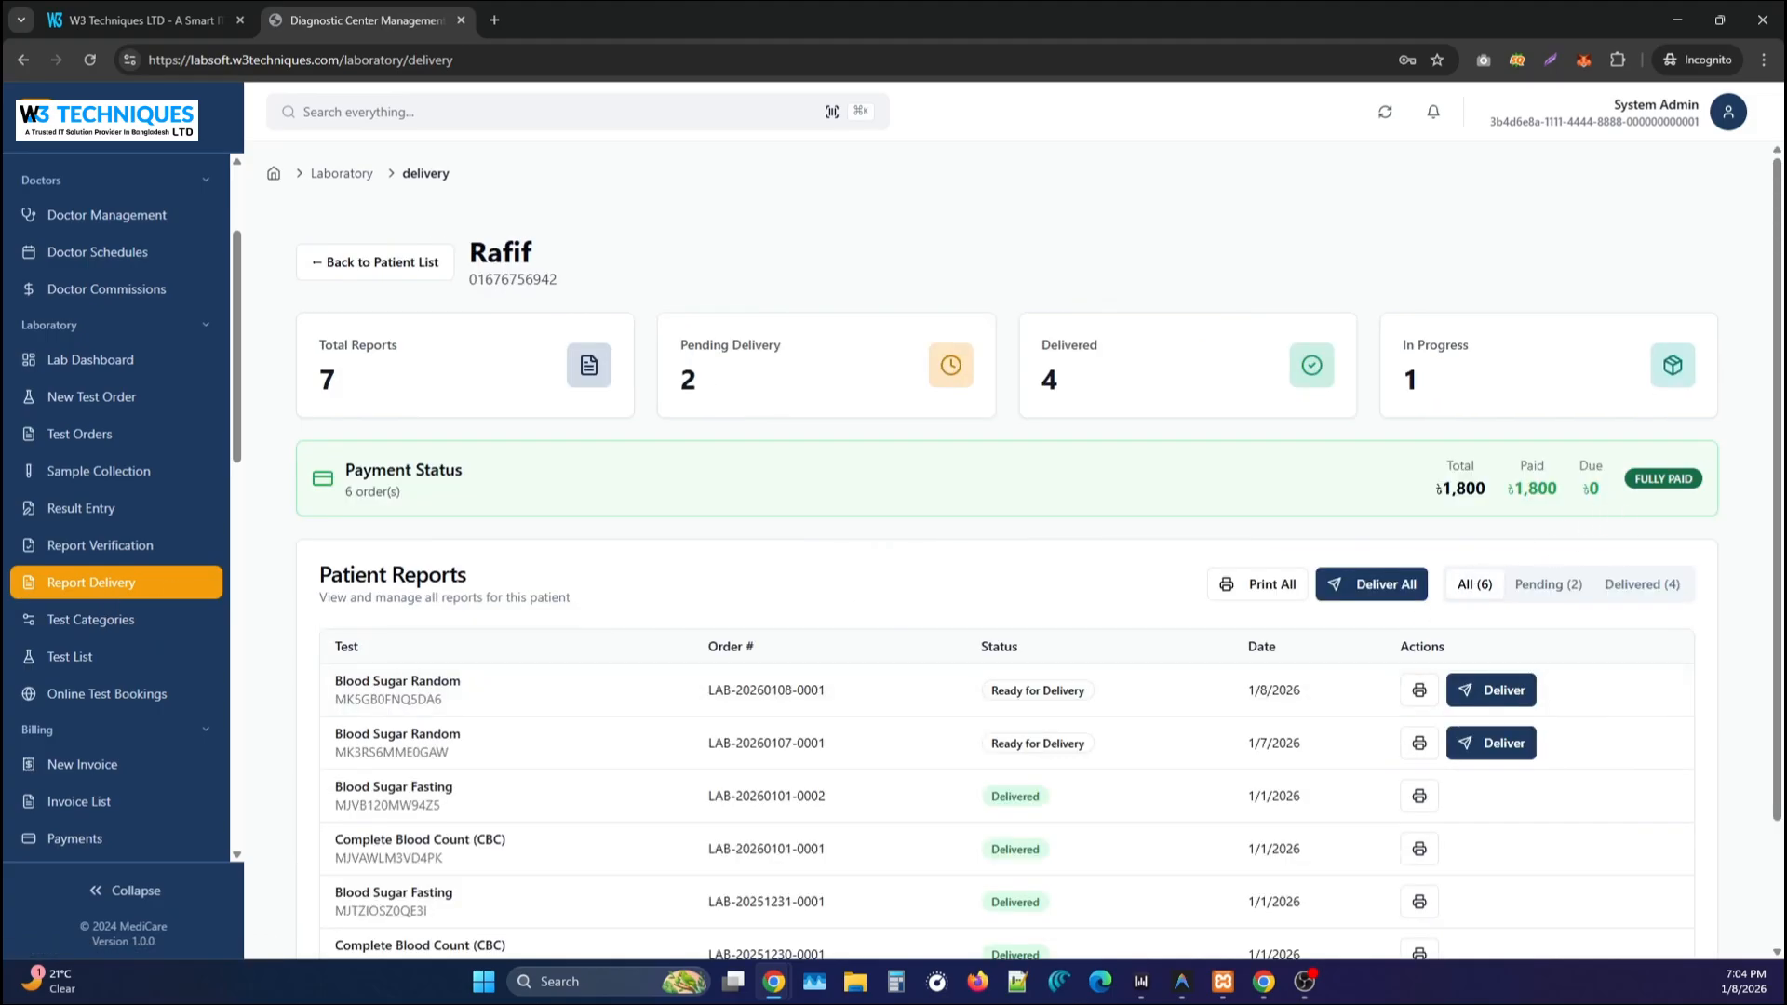
{"action": "left_click", "coordinate": [1492, 691]}
{"action": "left_click", "coordinate": [833, 529]}
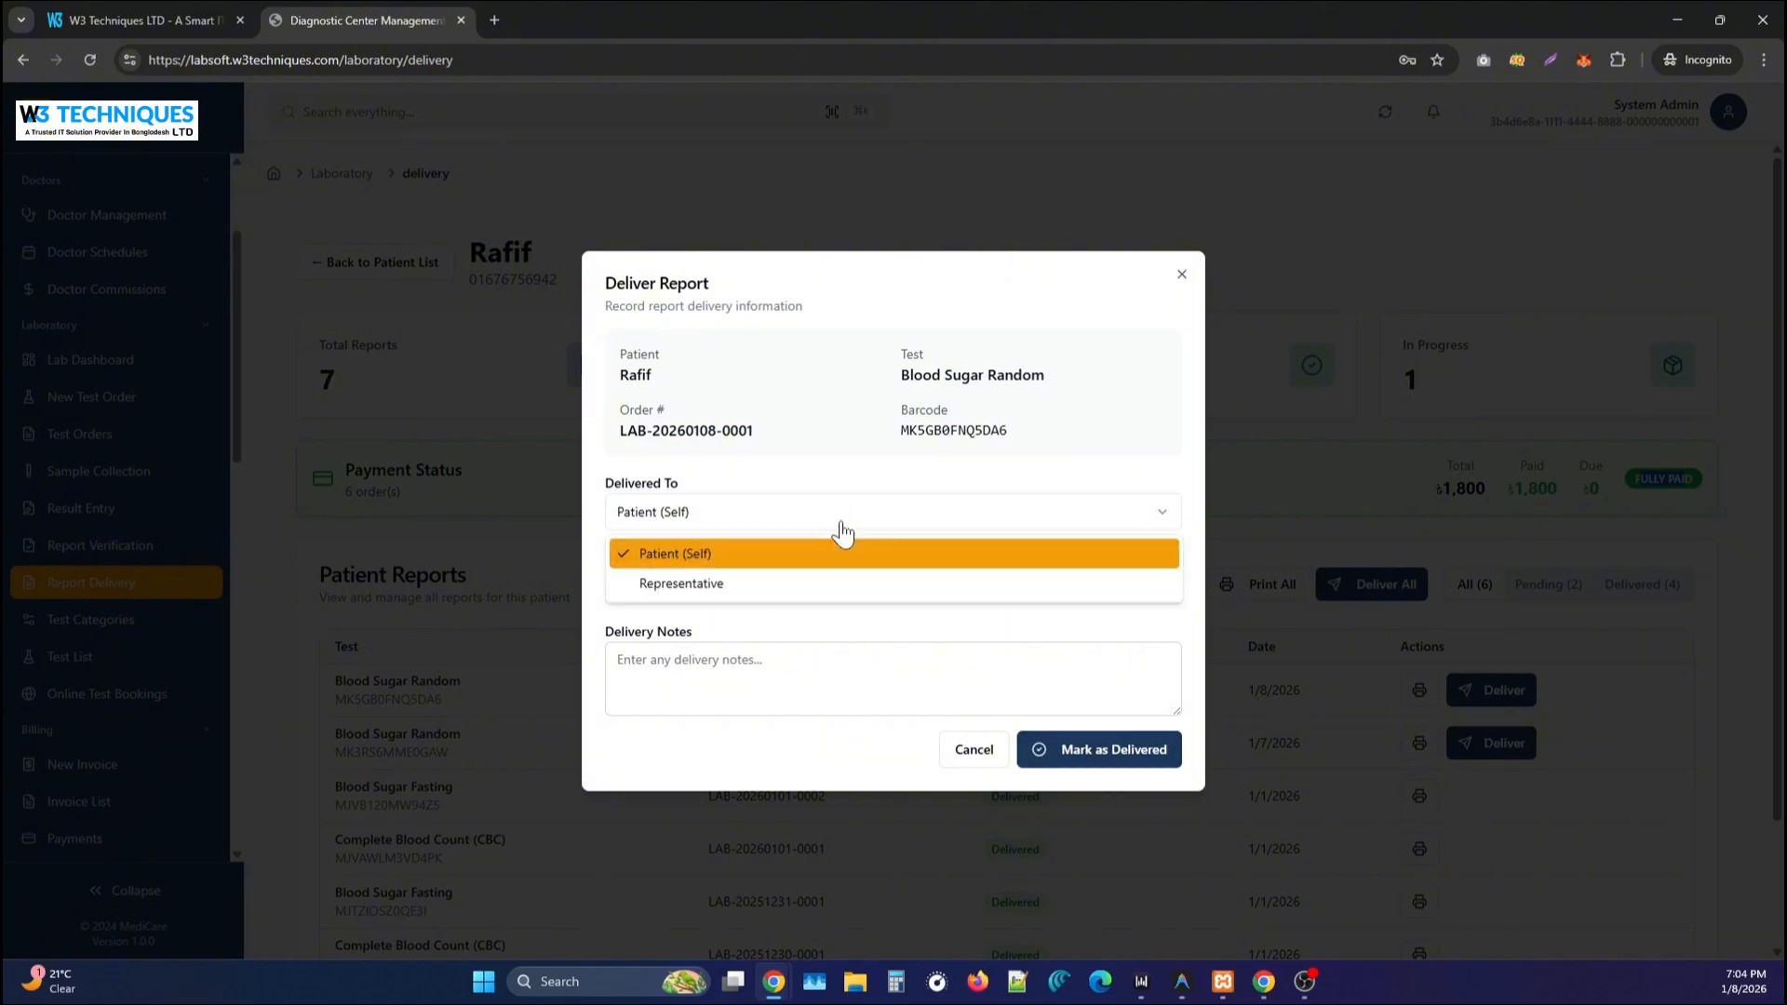
{"action": "left_click", "coordinate": [796, 519]}
{"action": "left_click", "coordinate": [750, 588]}
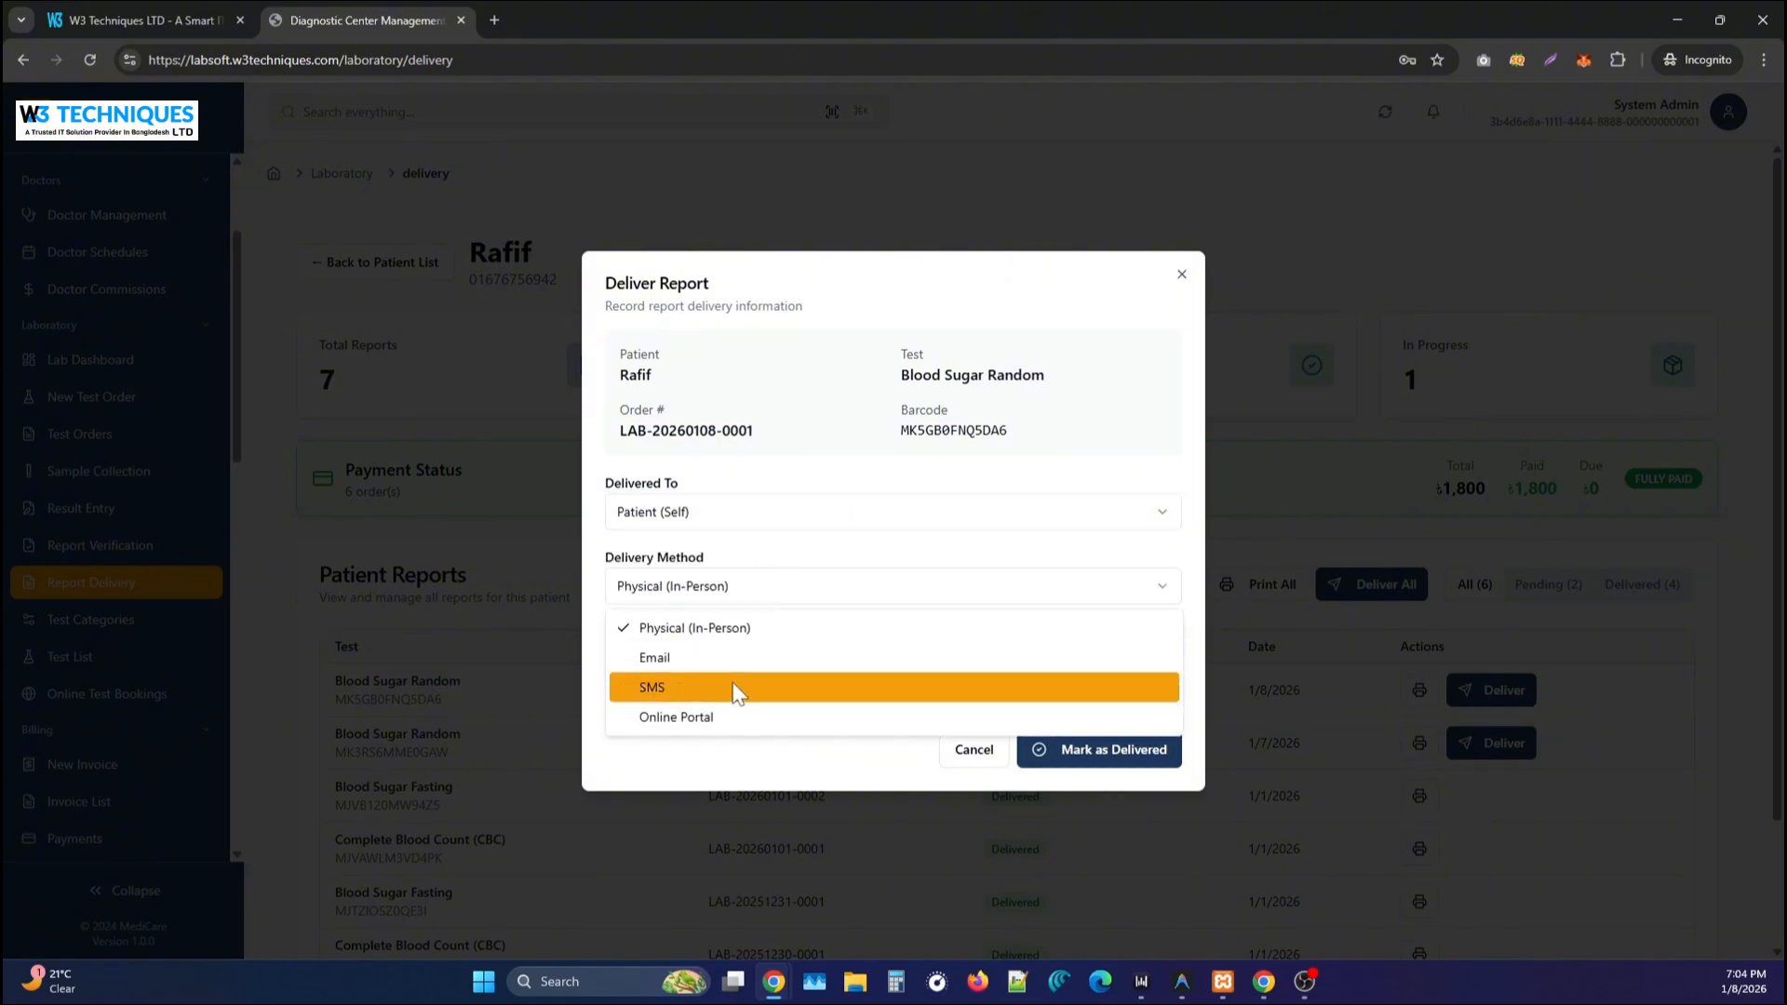
{"action": "left_click", "coordinate": [797, 484]}
{"action": "left_click", "coordinate": [1101, 754]}
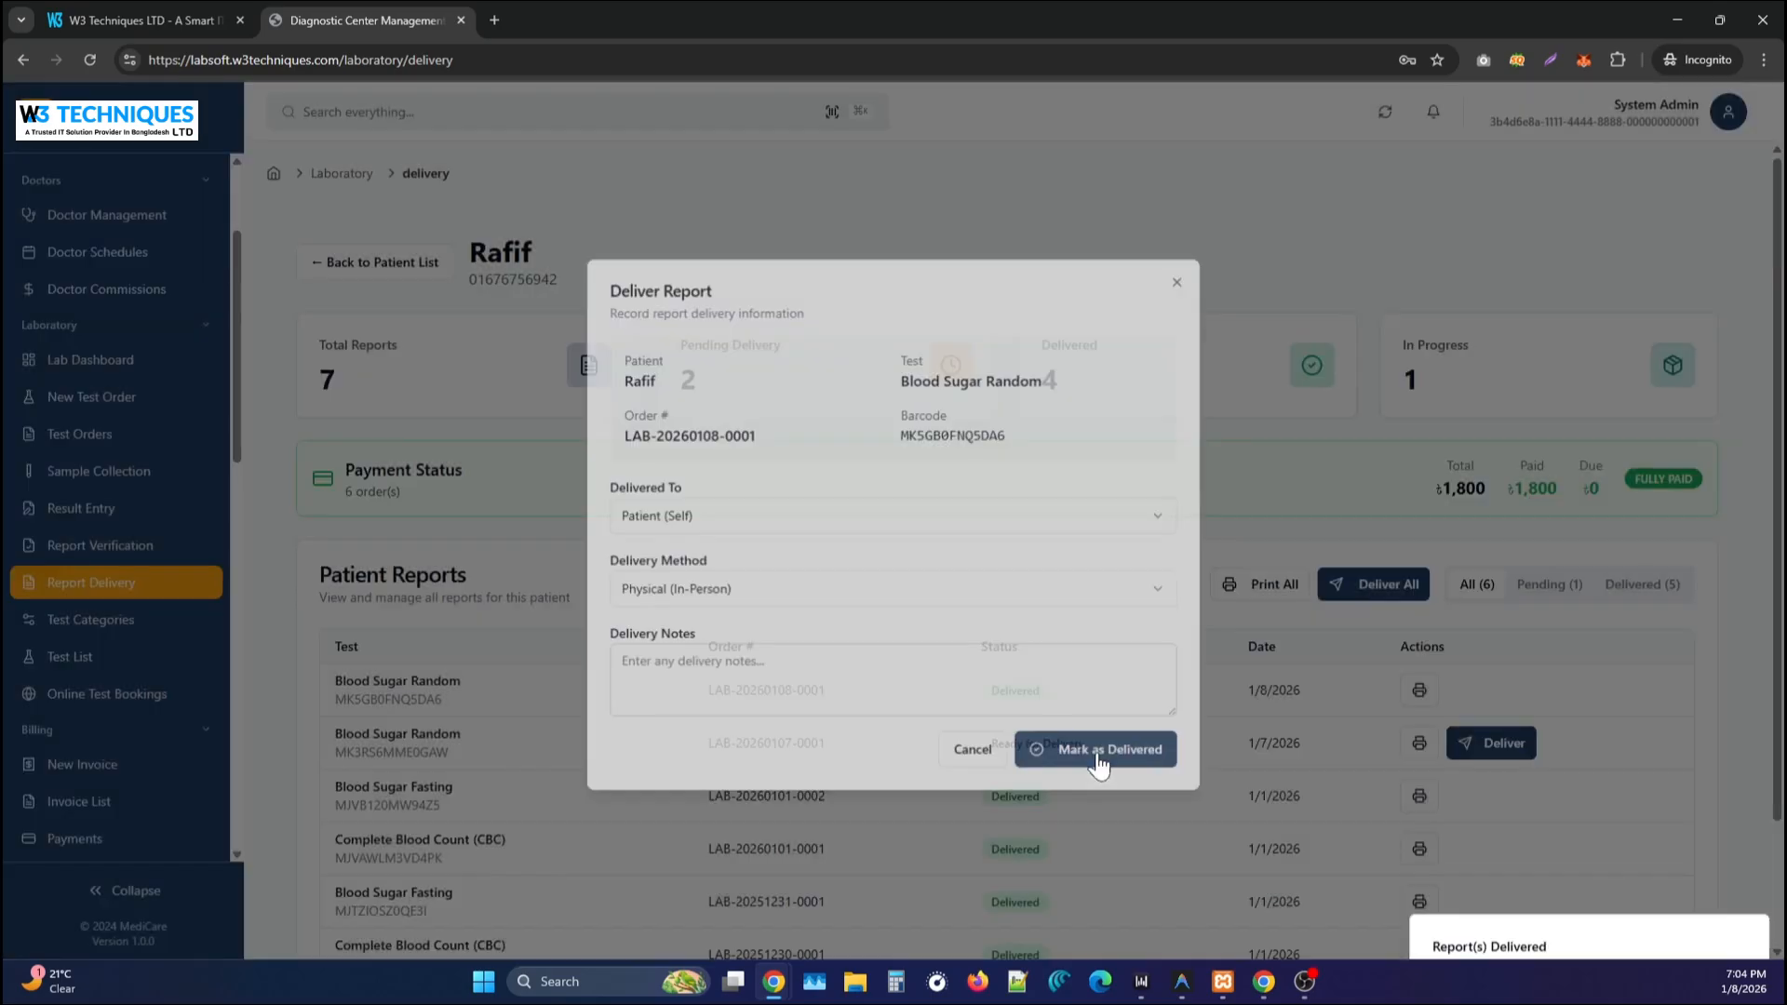
{"action": "left_click", "coordinate": [1508, 756]}
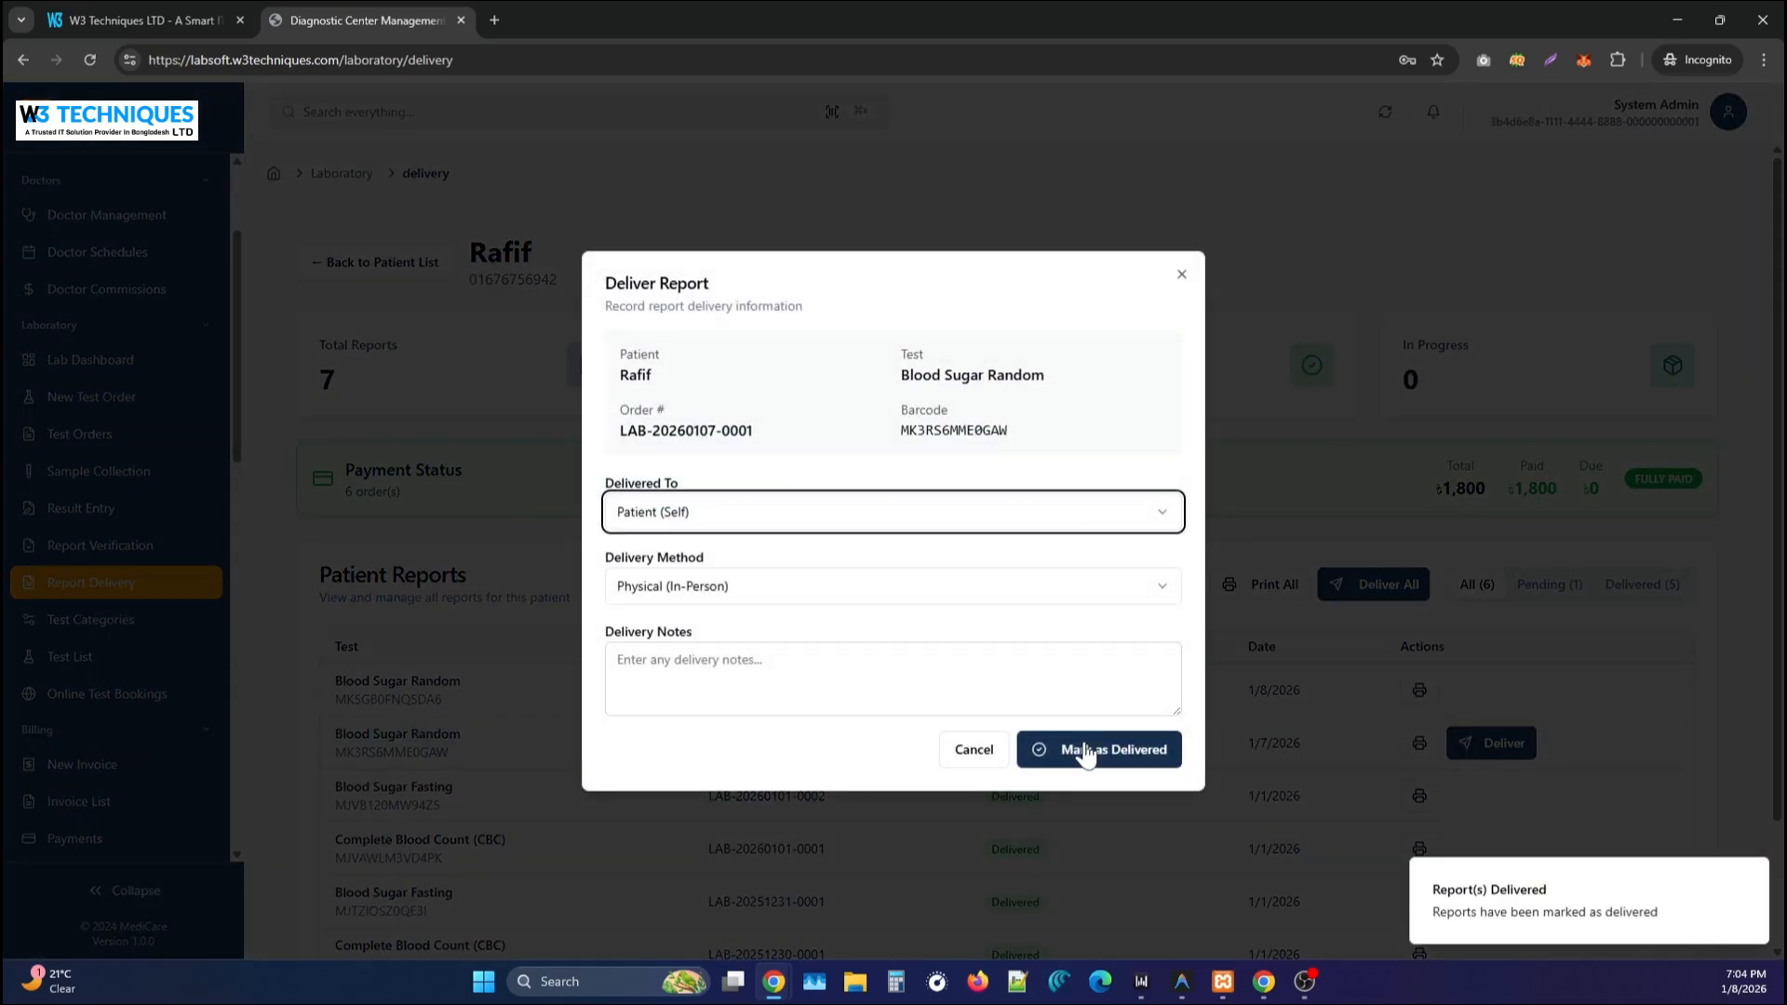
{"action": "left_click", "coordinate": [1085, 750]}
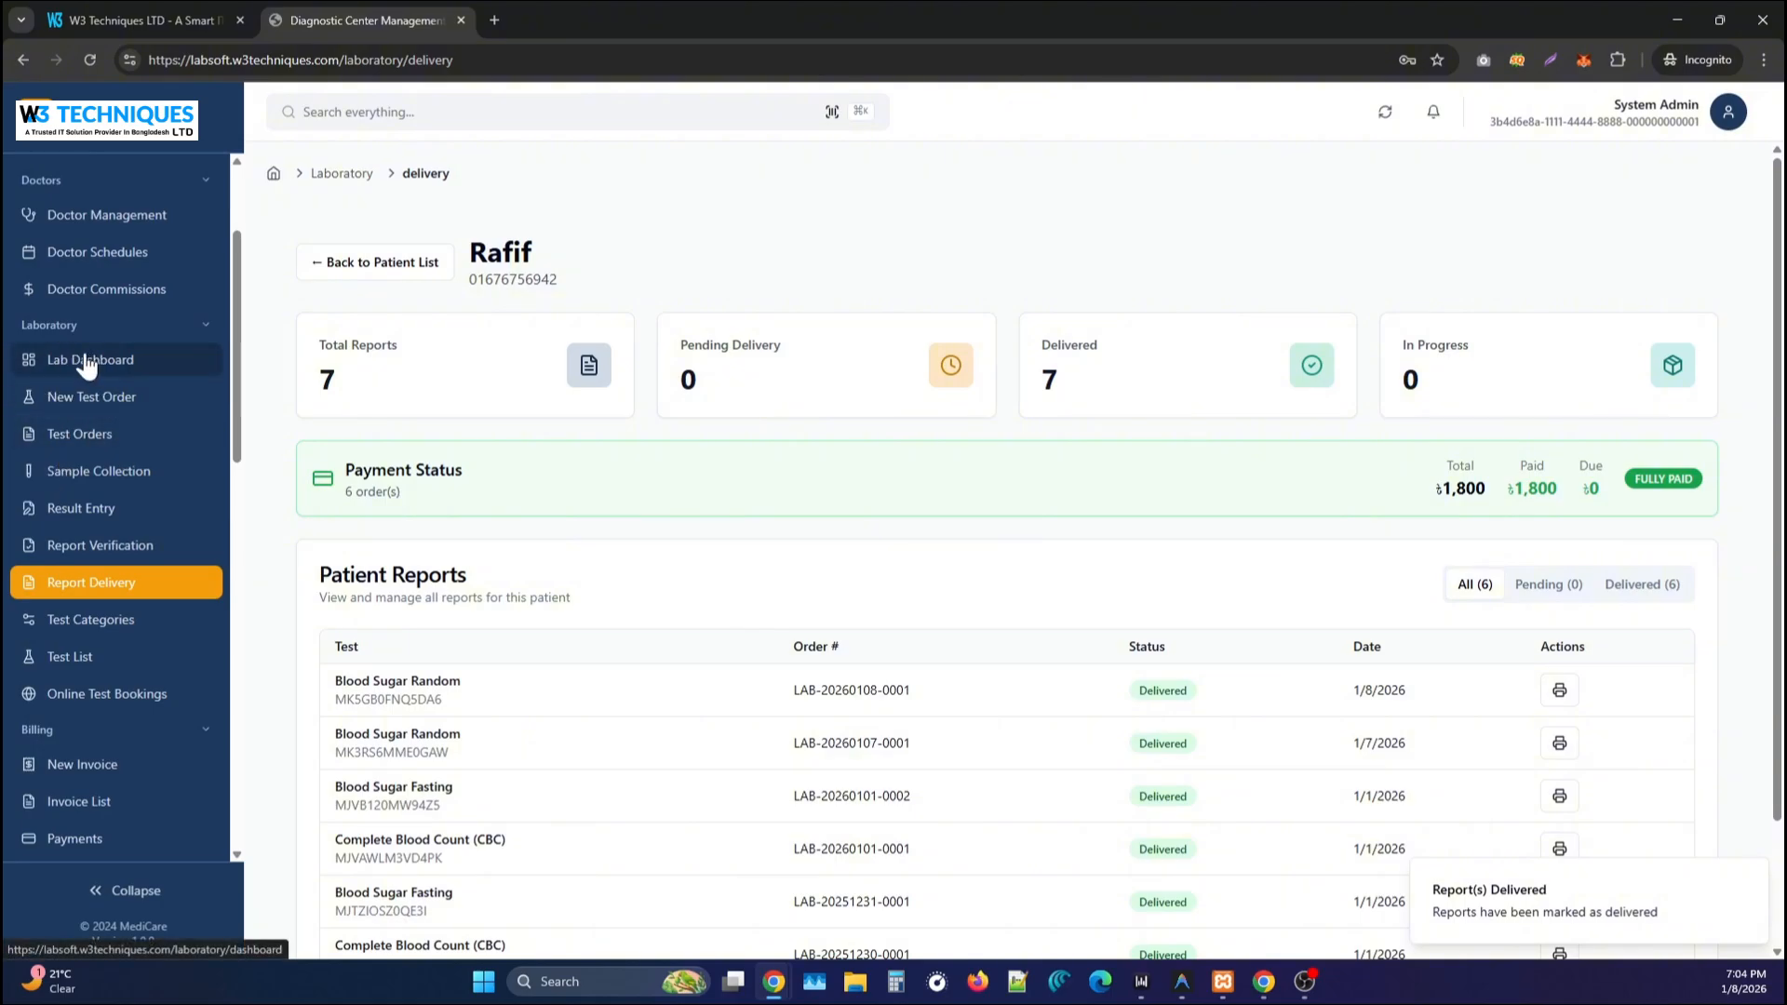
Open Test Categories, check the edit form of Biochemistry and the form for a new category, and close both without saving.
{"action": "left_click", "coordinate": [105, 640]}
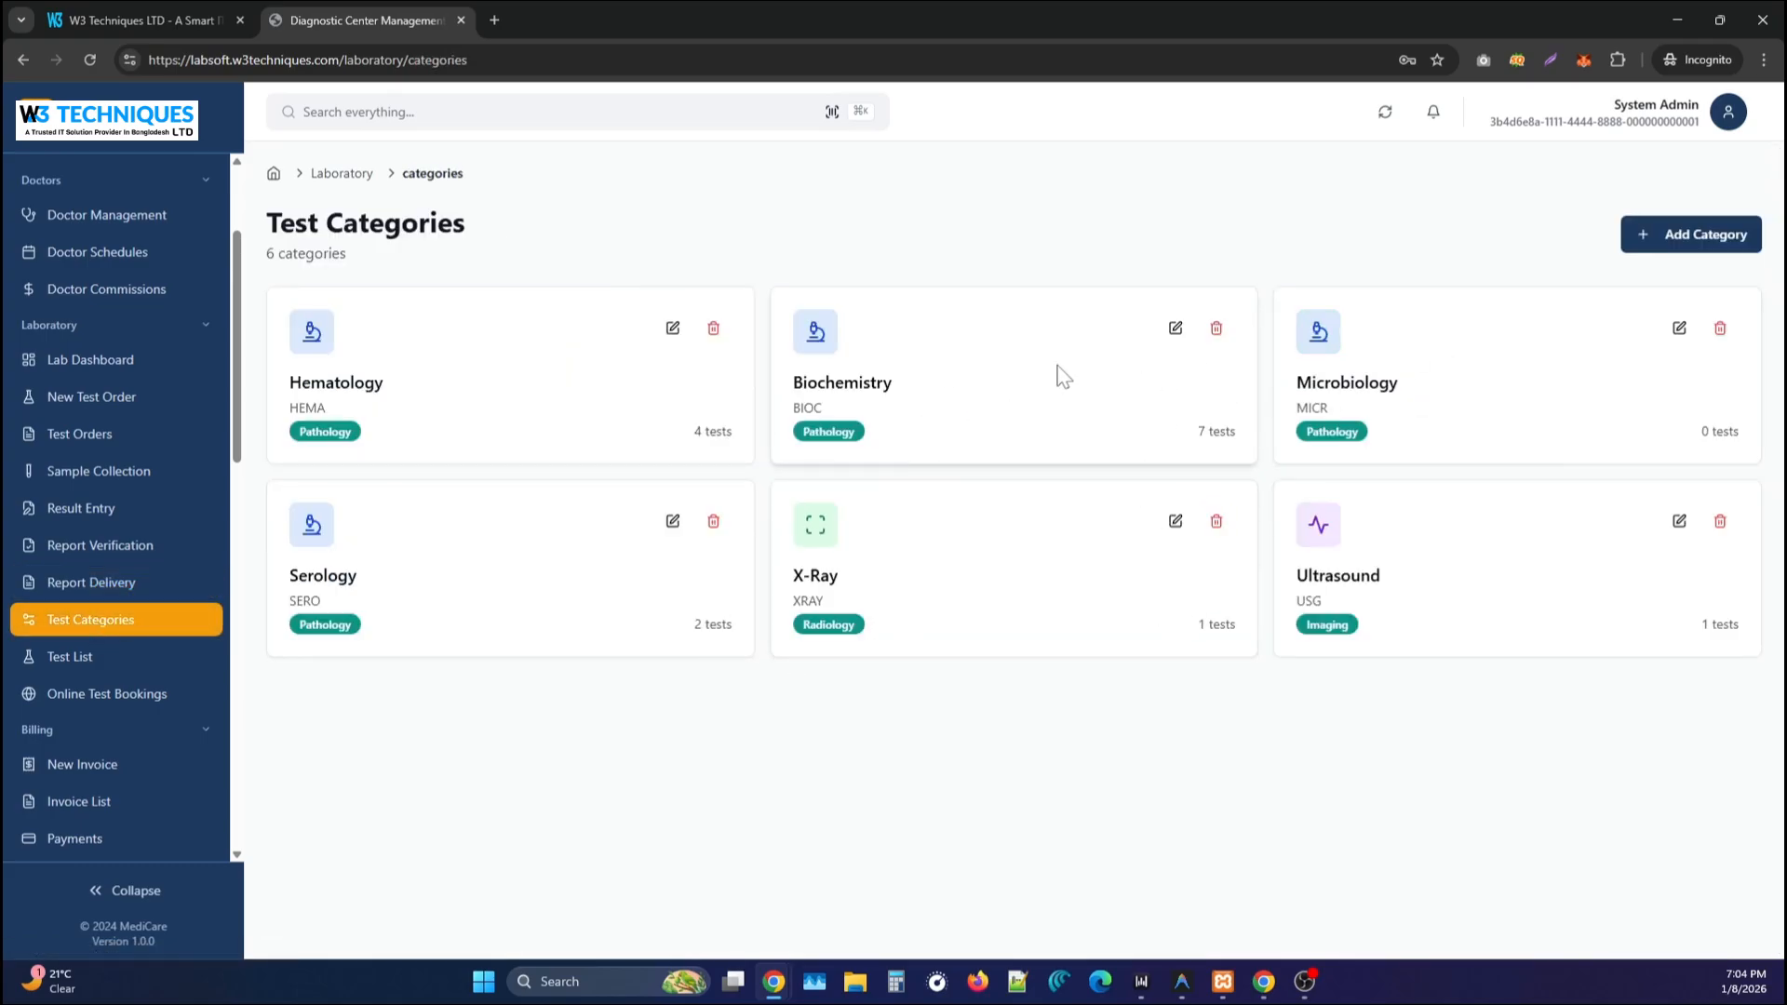
{"action": "left_click", "coordinate": [1176, 327]}
{"action": "left_click", "coordinate": [1007, 818]}
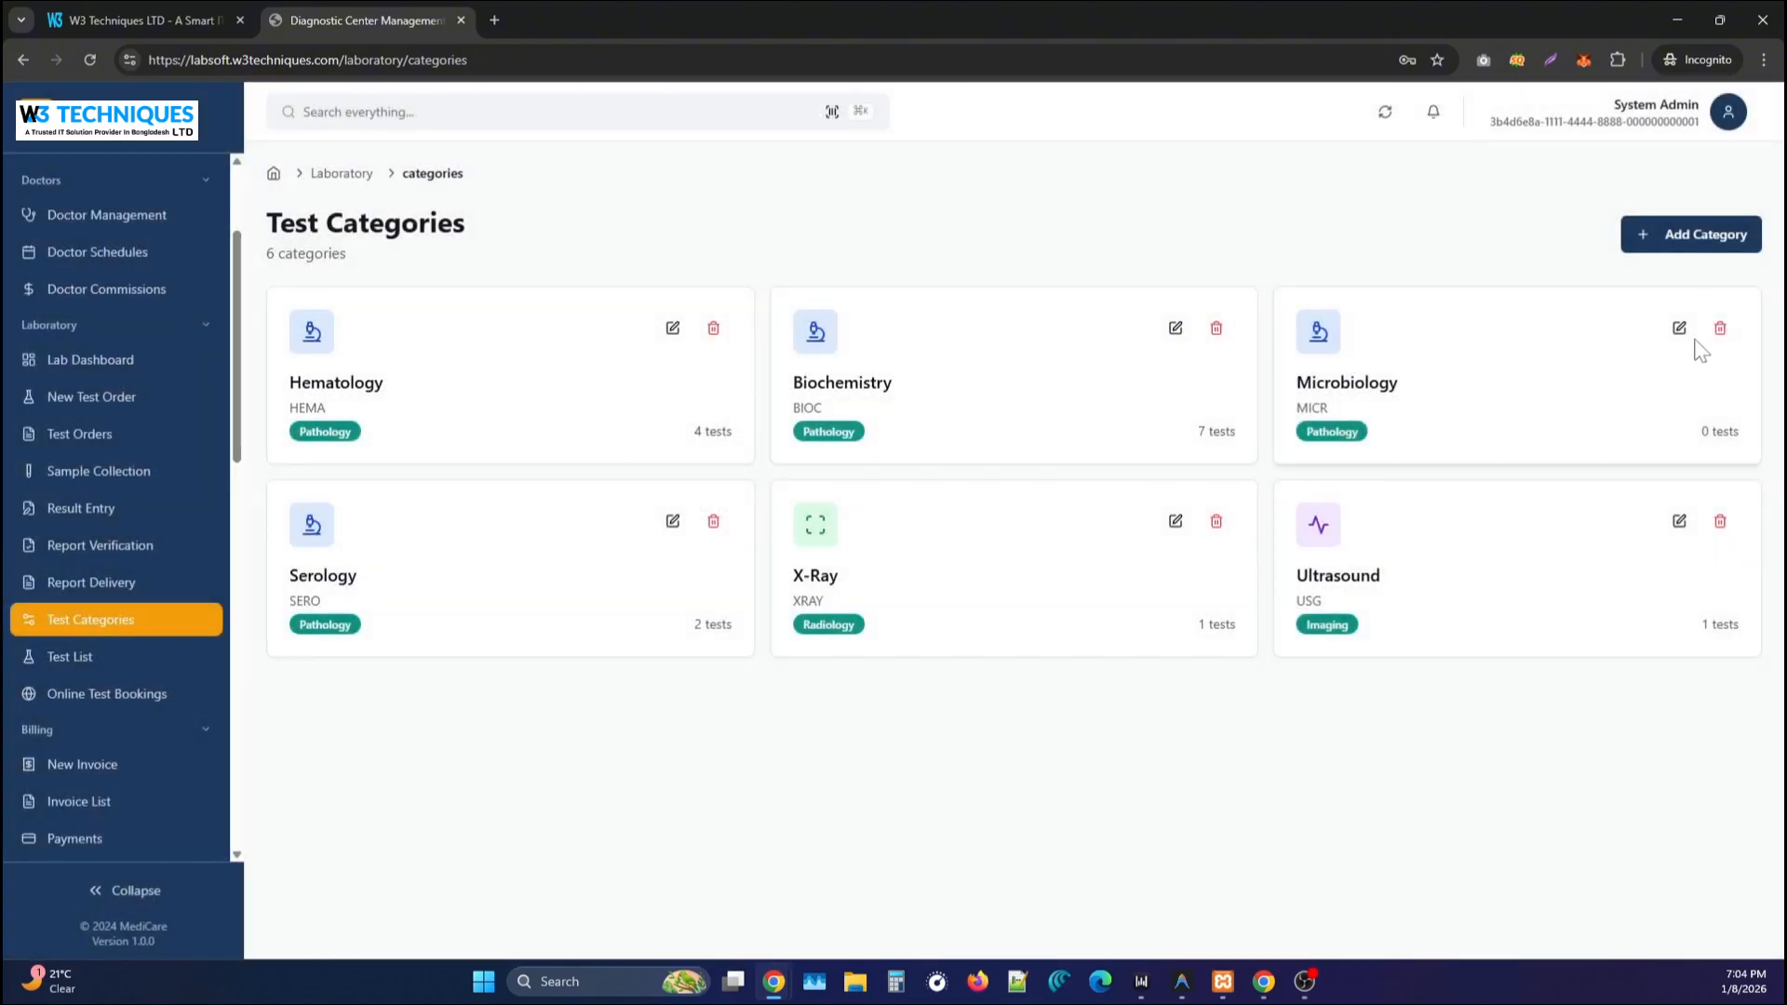
{"action": "left_click", "coordinate": [1696, 233]}
{"action": "left_click", "coordinate": [1110, 203]}
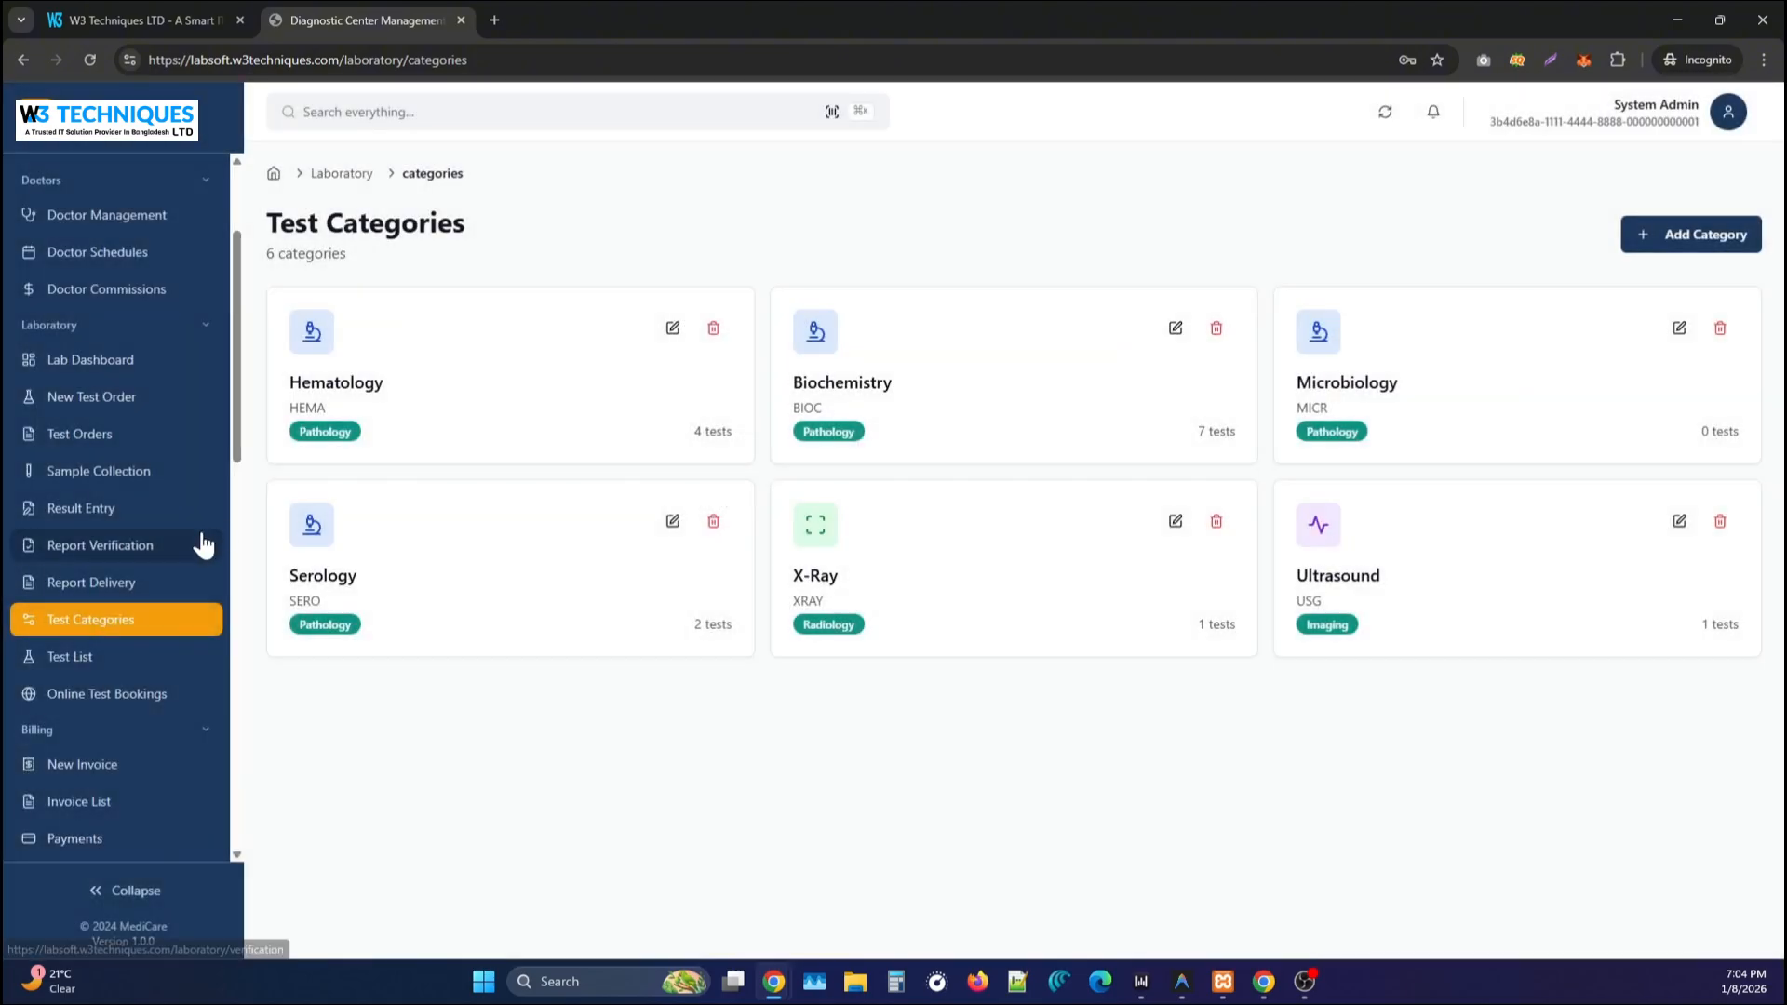
Open the Complete Blood Count (CBC) test from the Test List for editing and review its basic information, pricing and container type options.
{"action": "left_click", "coordinate": [61, 663]}
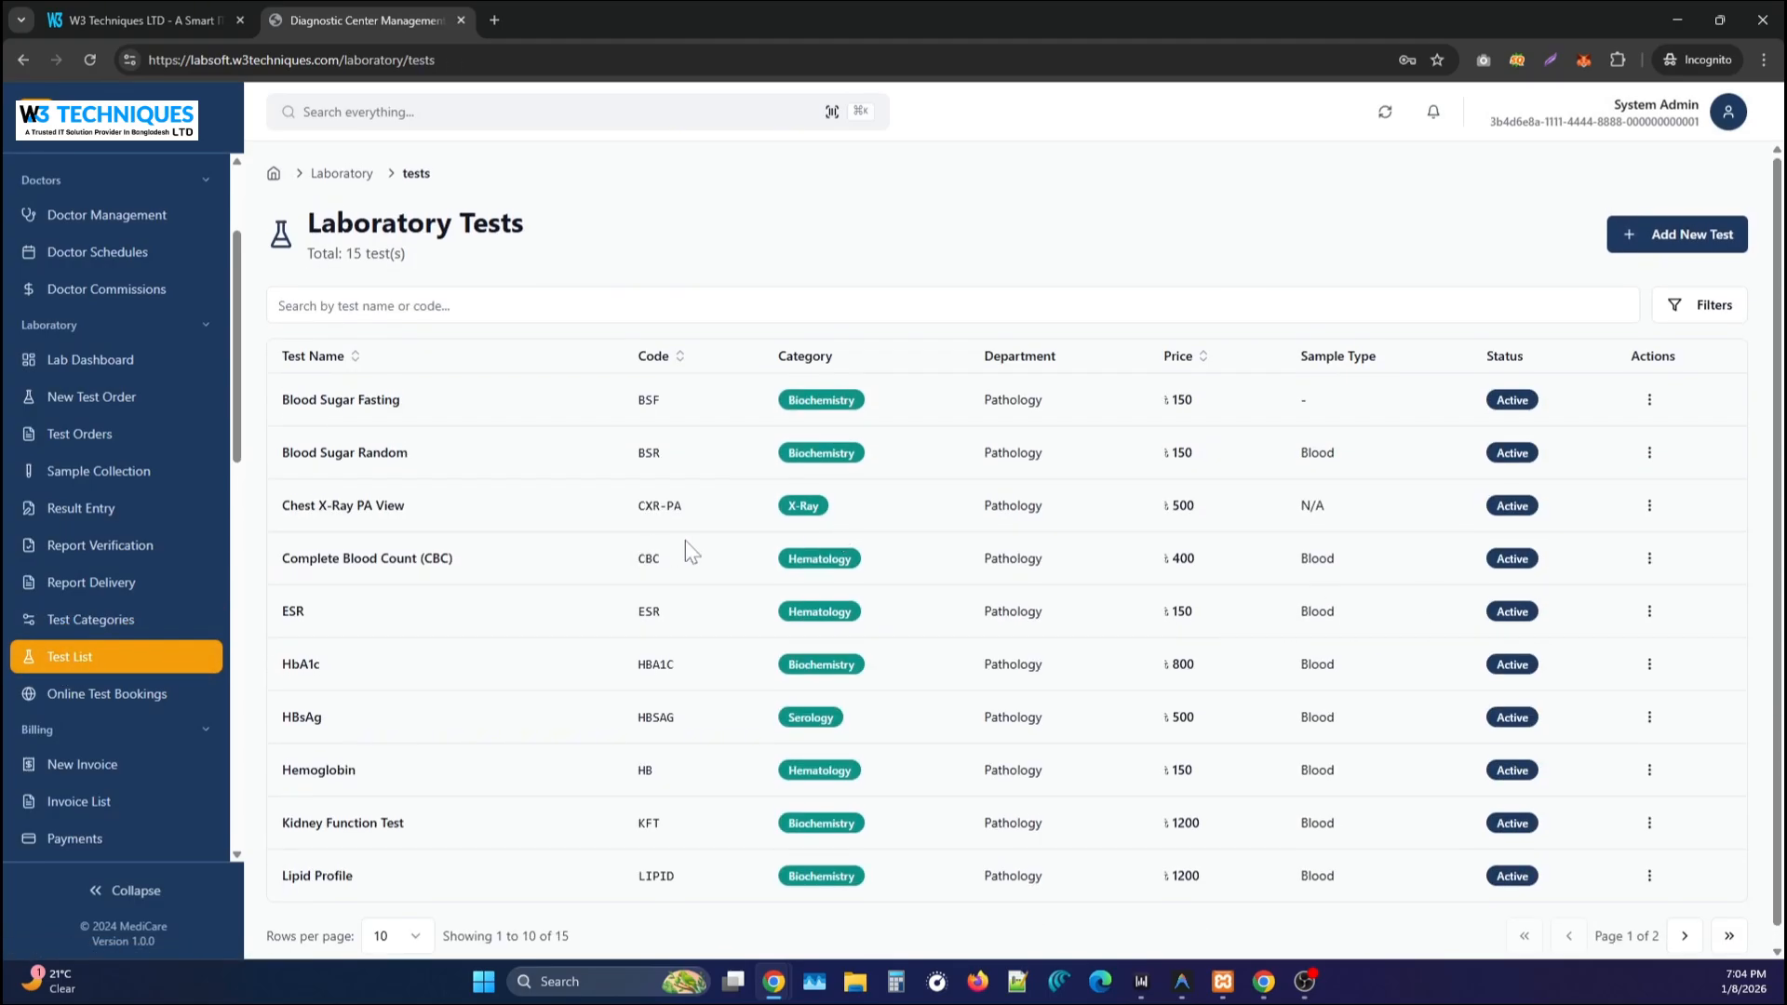
{"action": "left_click", "coordinate": [1649, 563]}
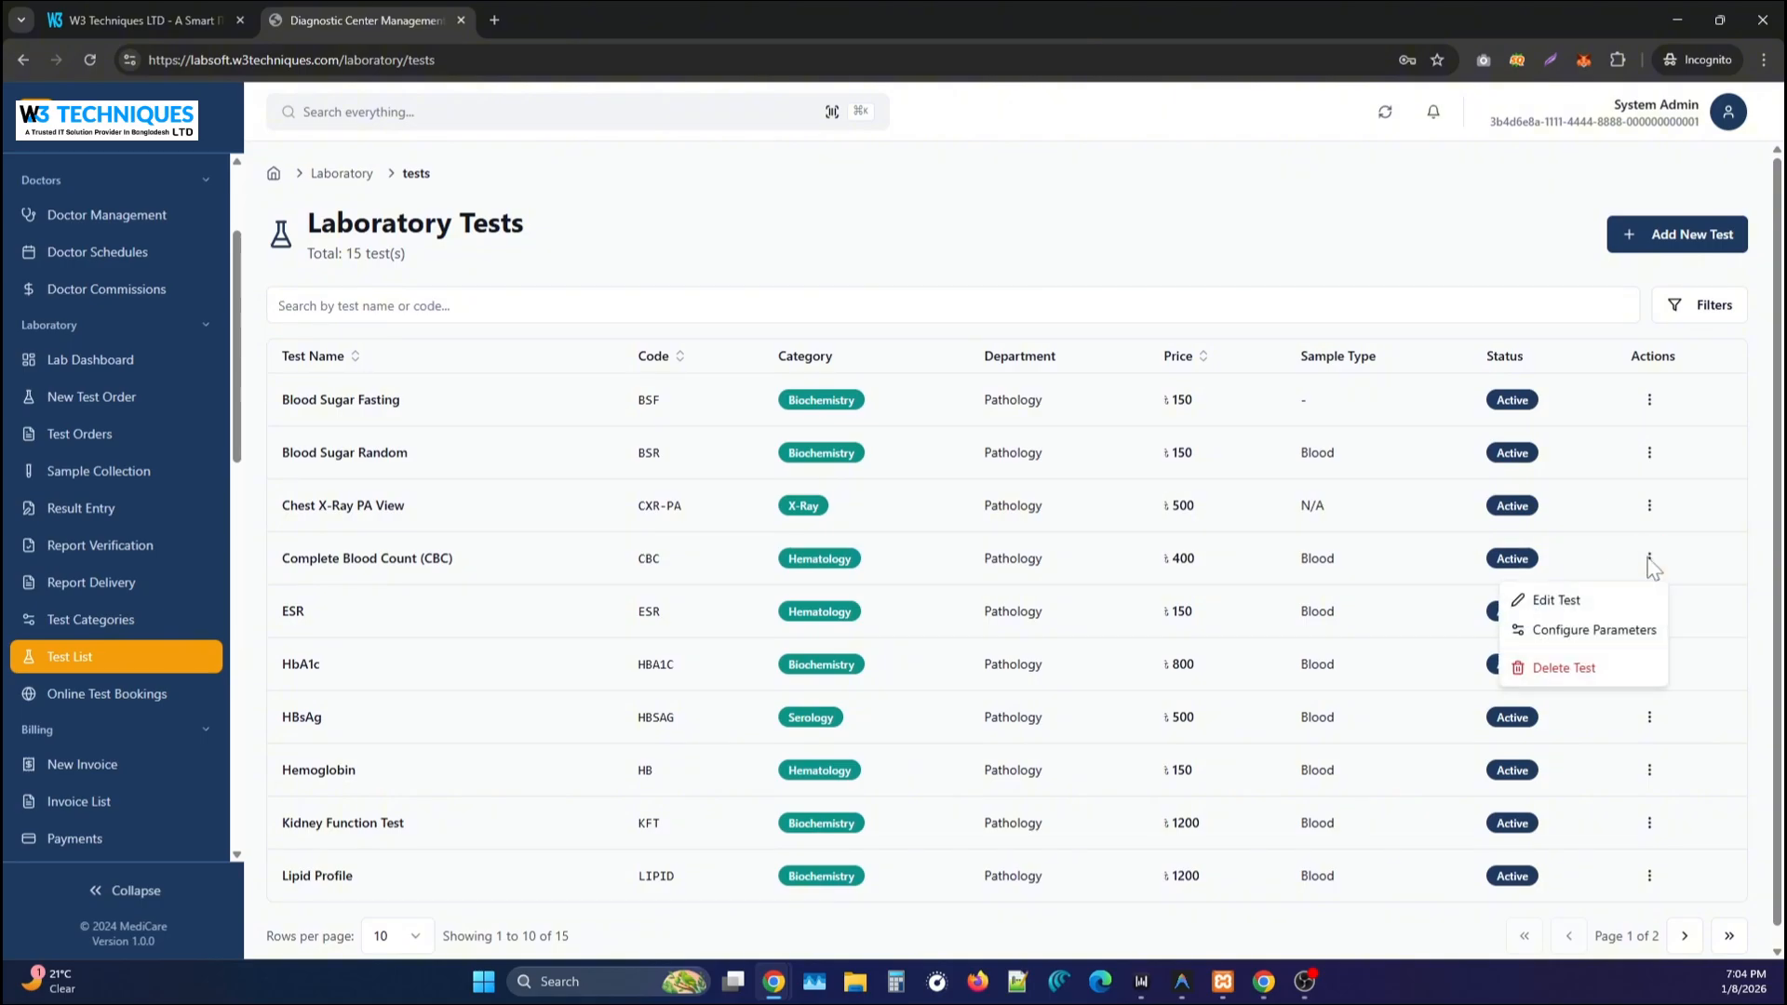
{"action": "left_click", "coordinate": [1573, 602]}
{"action": "scroll", "coordinate": [574, 605], "scroll_direction": "down", "scroll_amount": 1}
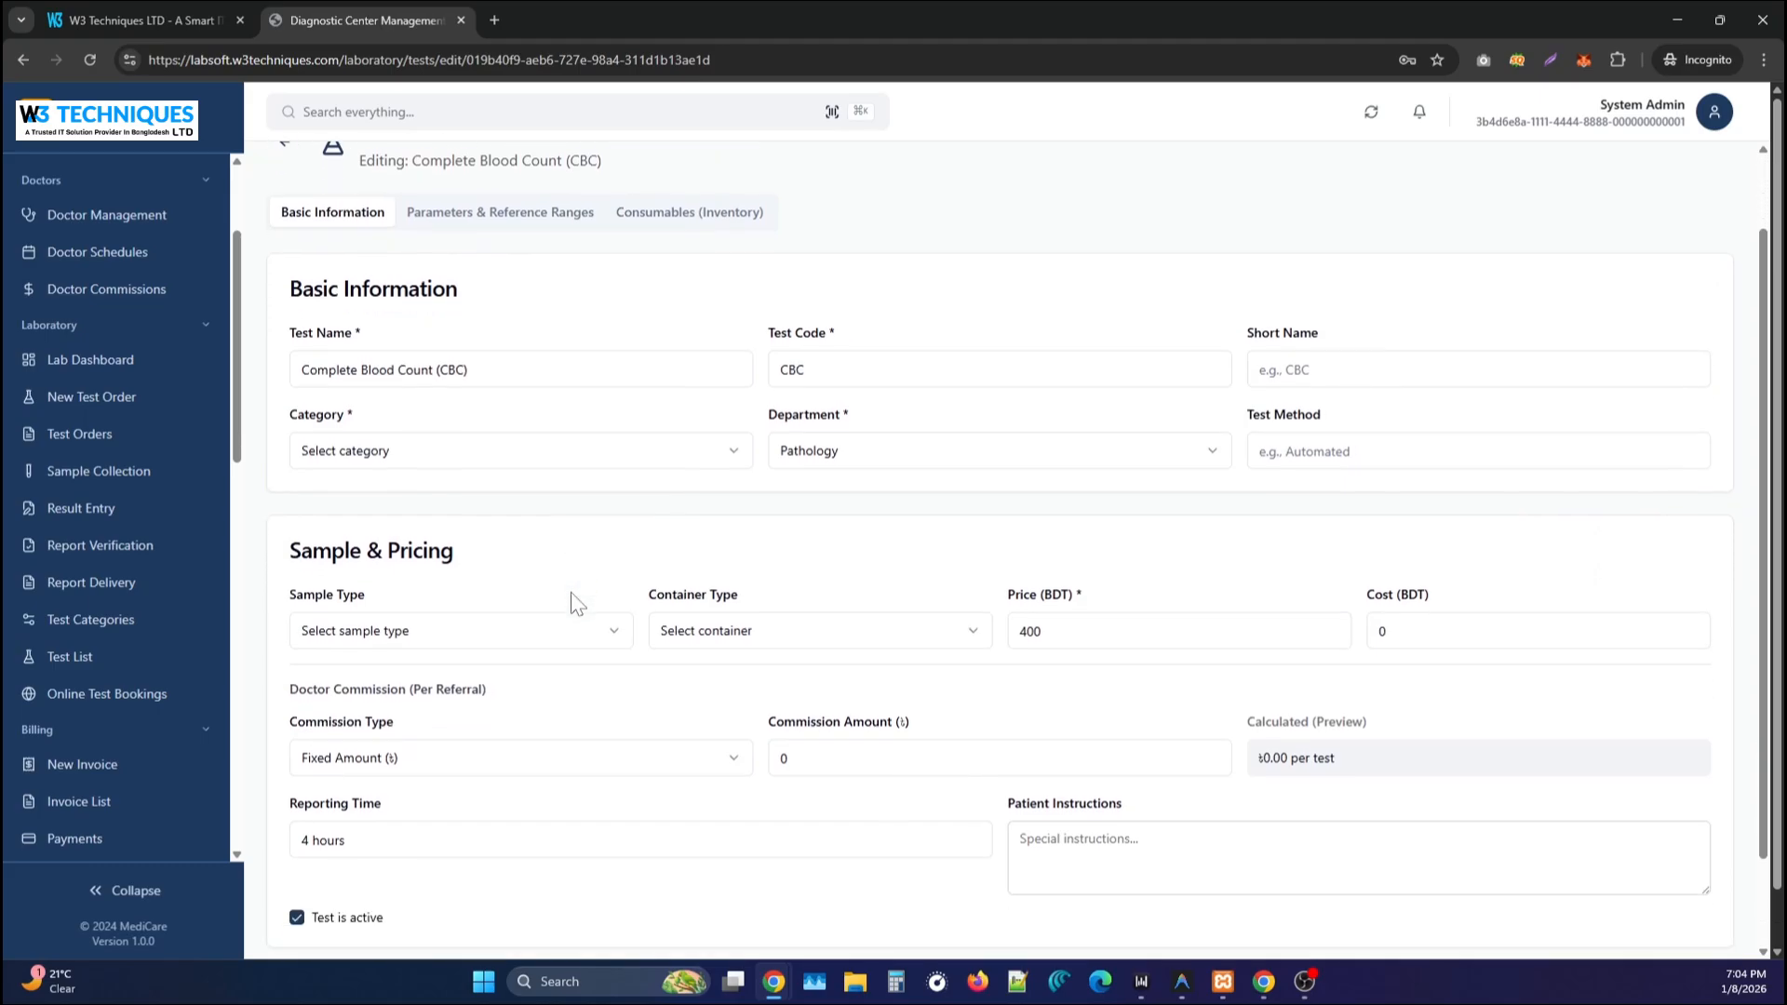
{"action": "scroll", "coordinate": [572, 600], "scroll_direction": "down", "scroll_amount": 1}
{"action": "scroll", "coordinate": [856, 381], "scroll_direction": "up", "scroll_amount": 3}
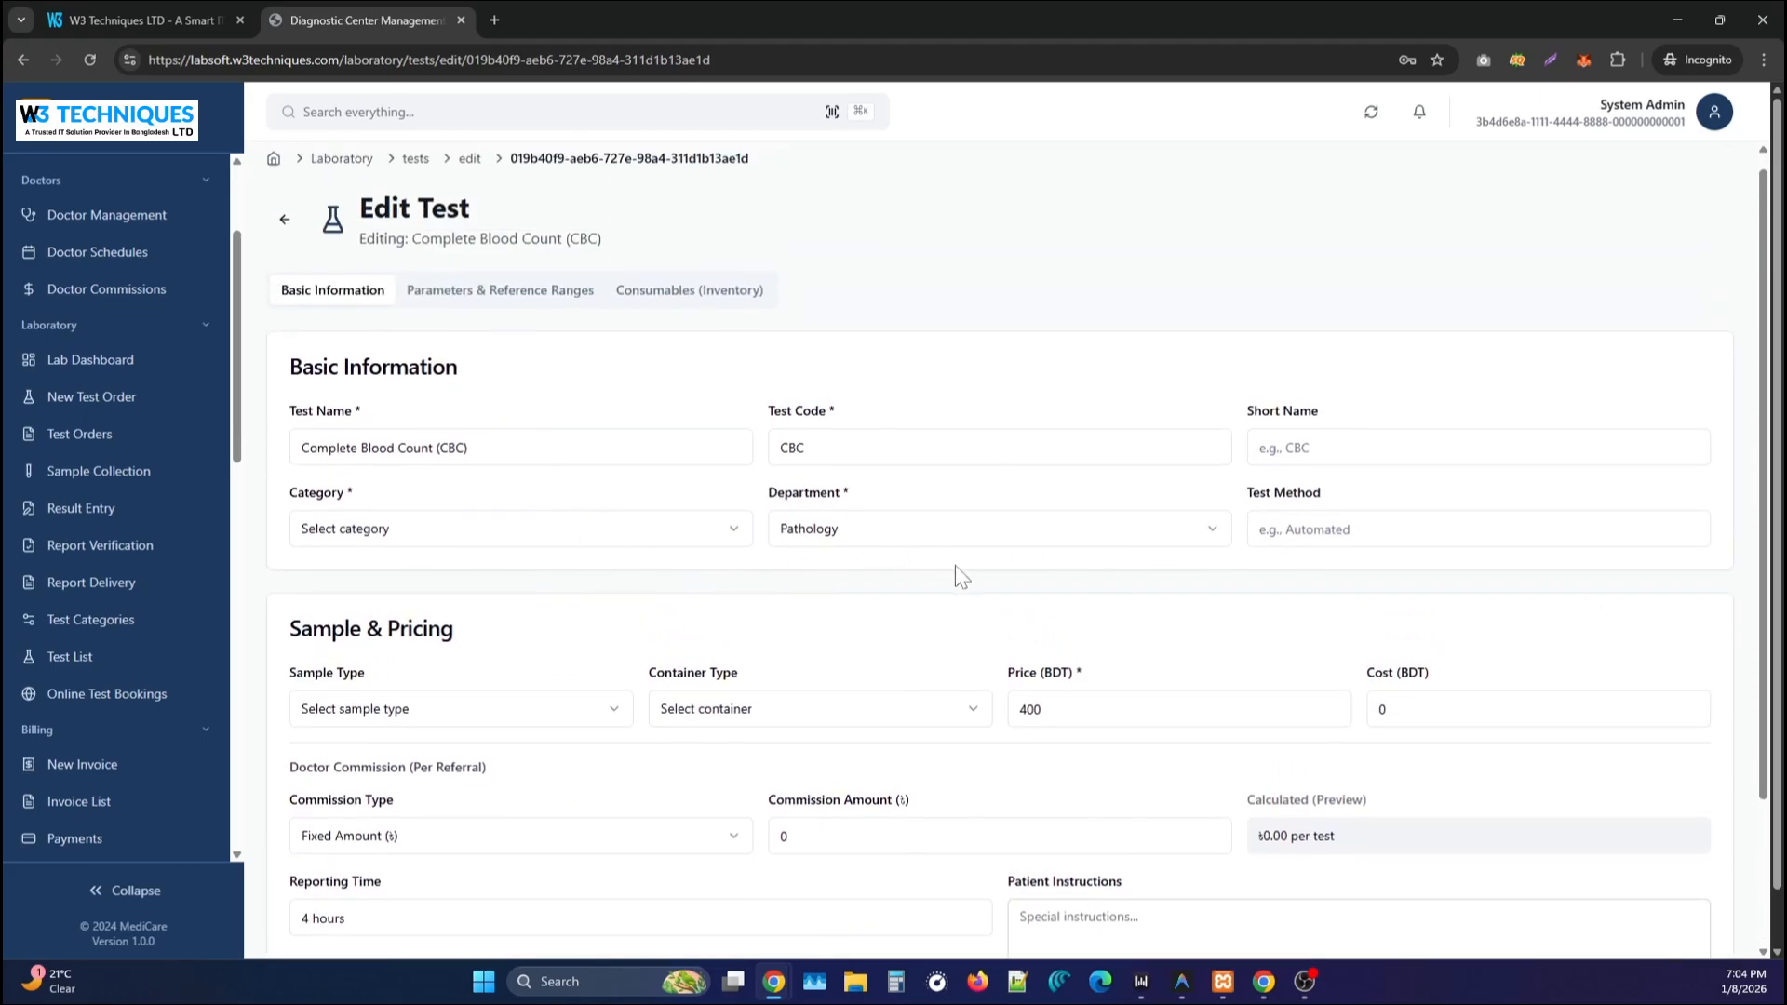
{"action": "left_click", "coordinate": [800, 734]}
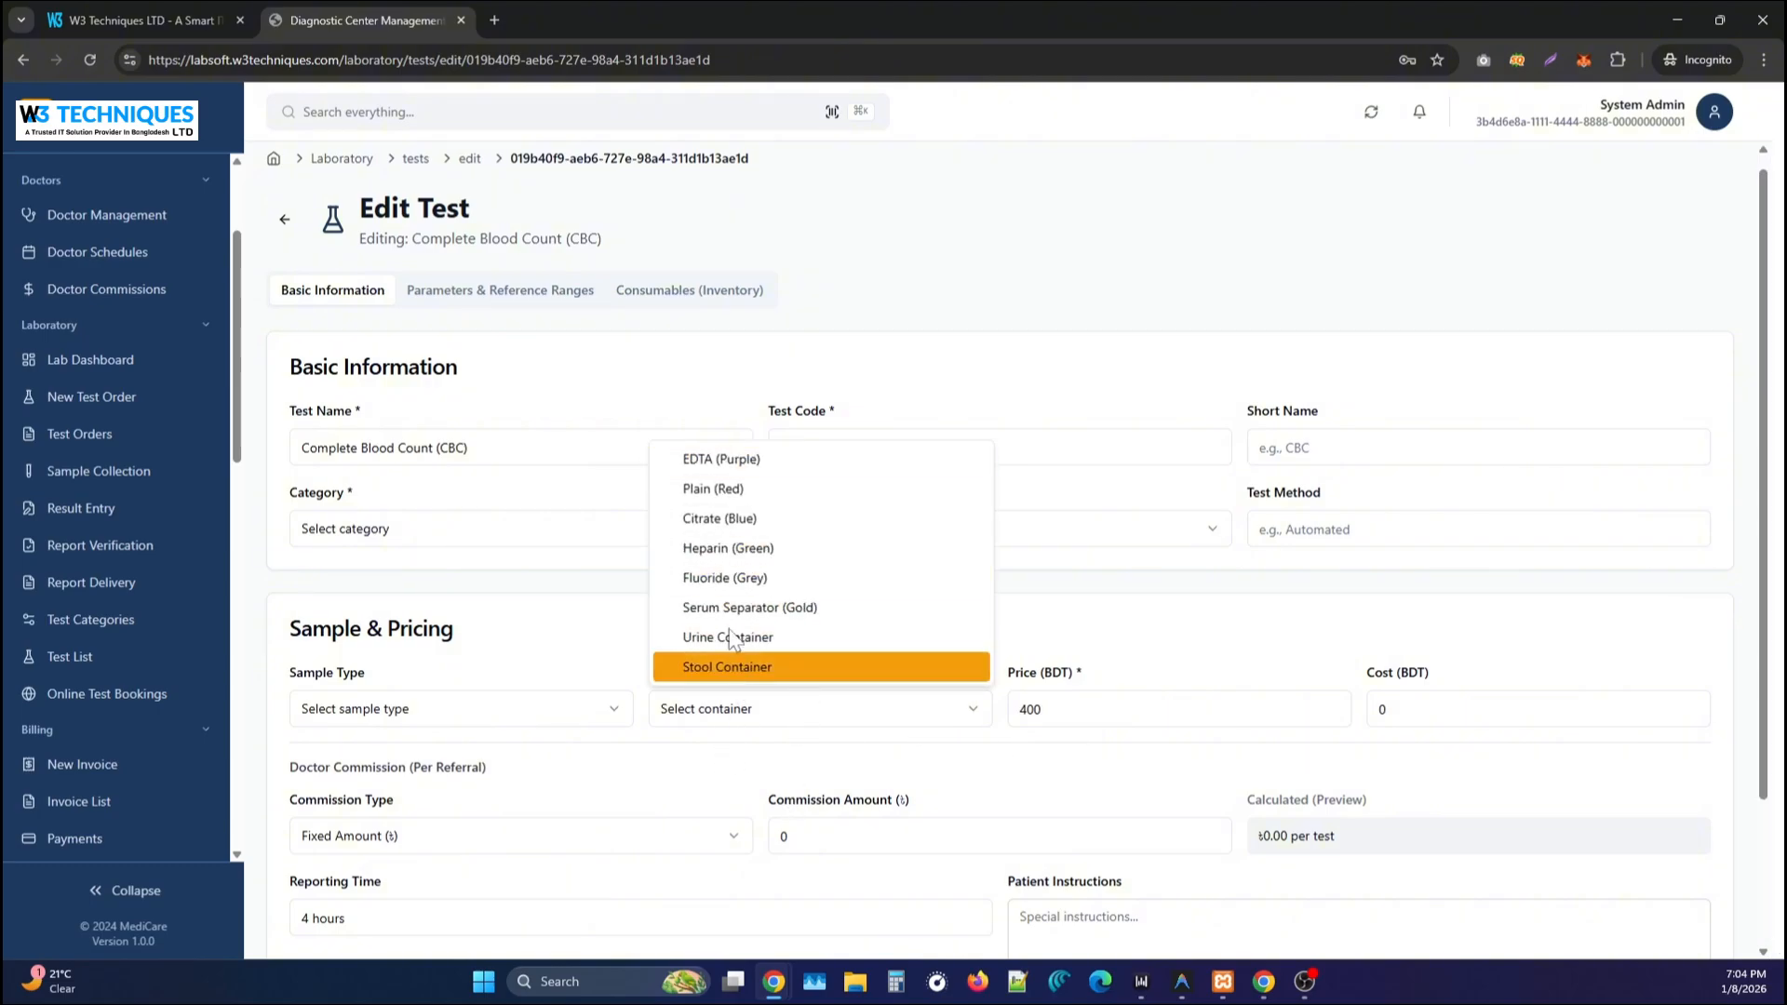
{"action": "left_click", "coordinate": [527, 625]}
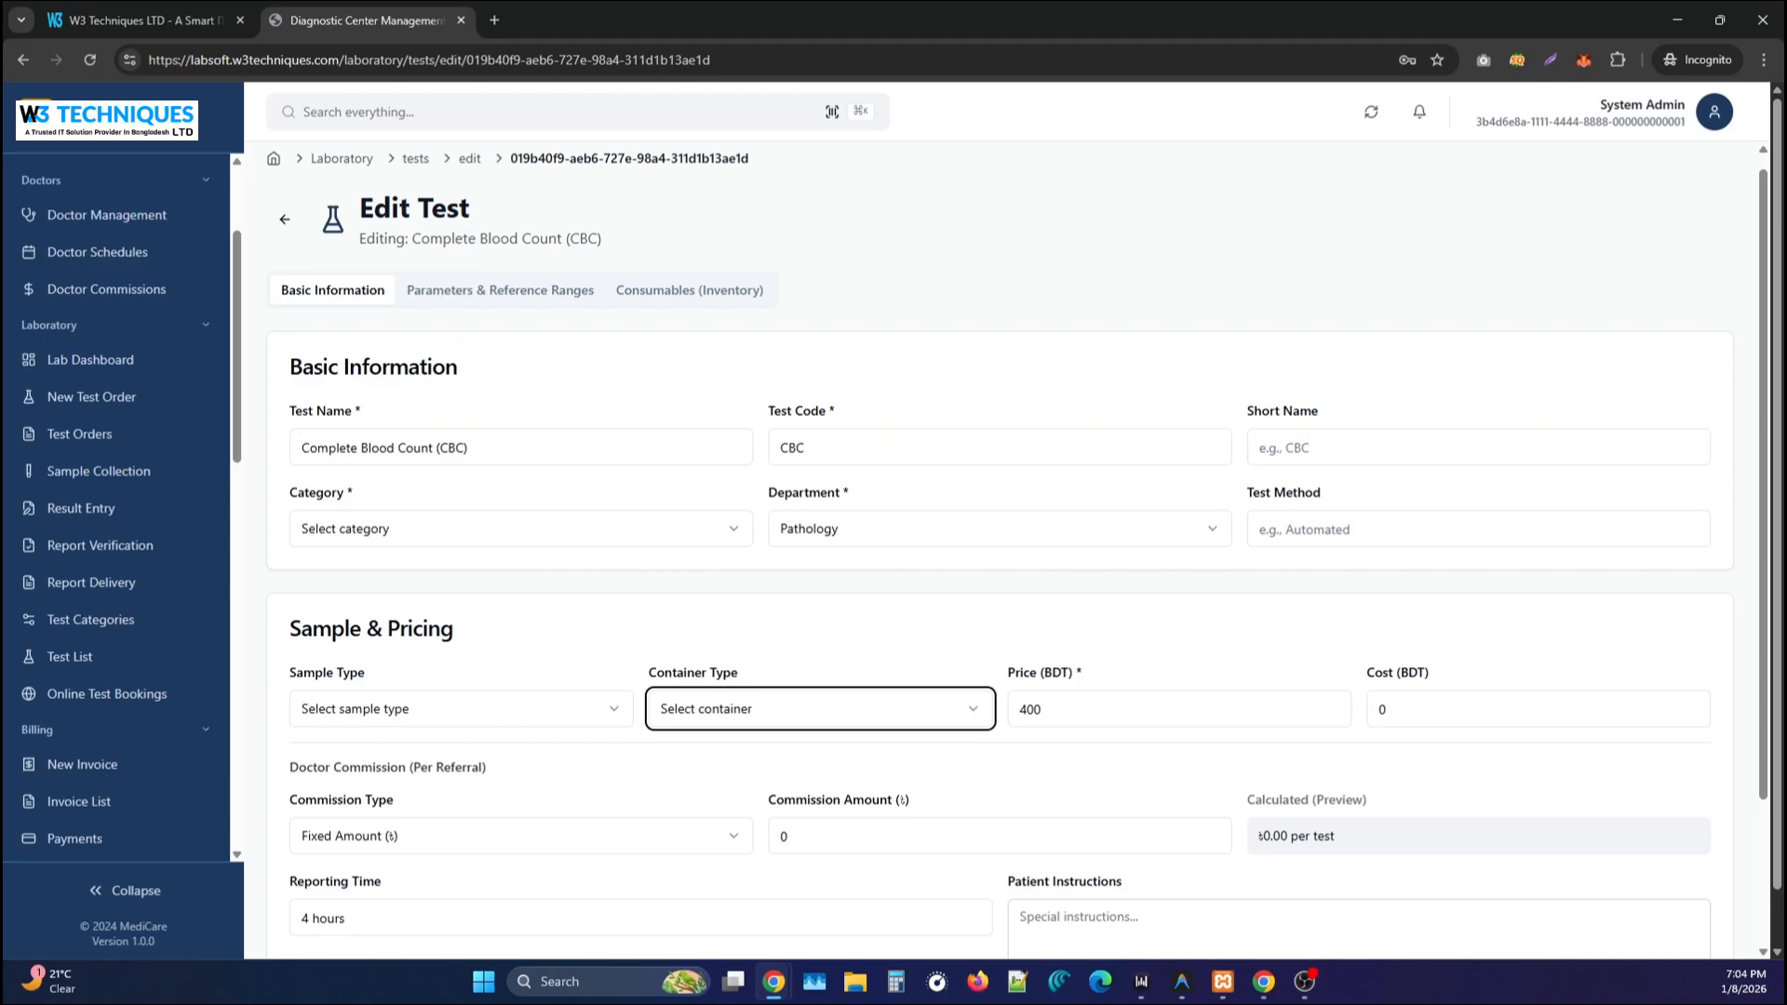
Show a blank parameter row in the CBC test's Parameters & Reference Ranges, and open its Consumables (Inventory) section.
{"action": "left_click", "coordinate": [480, 293]}
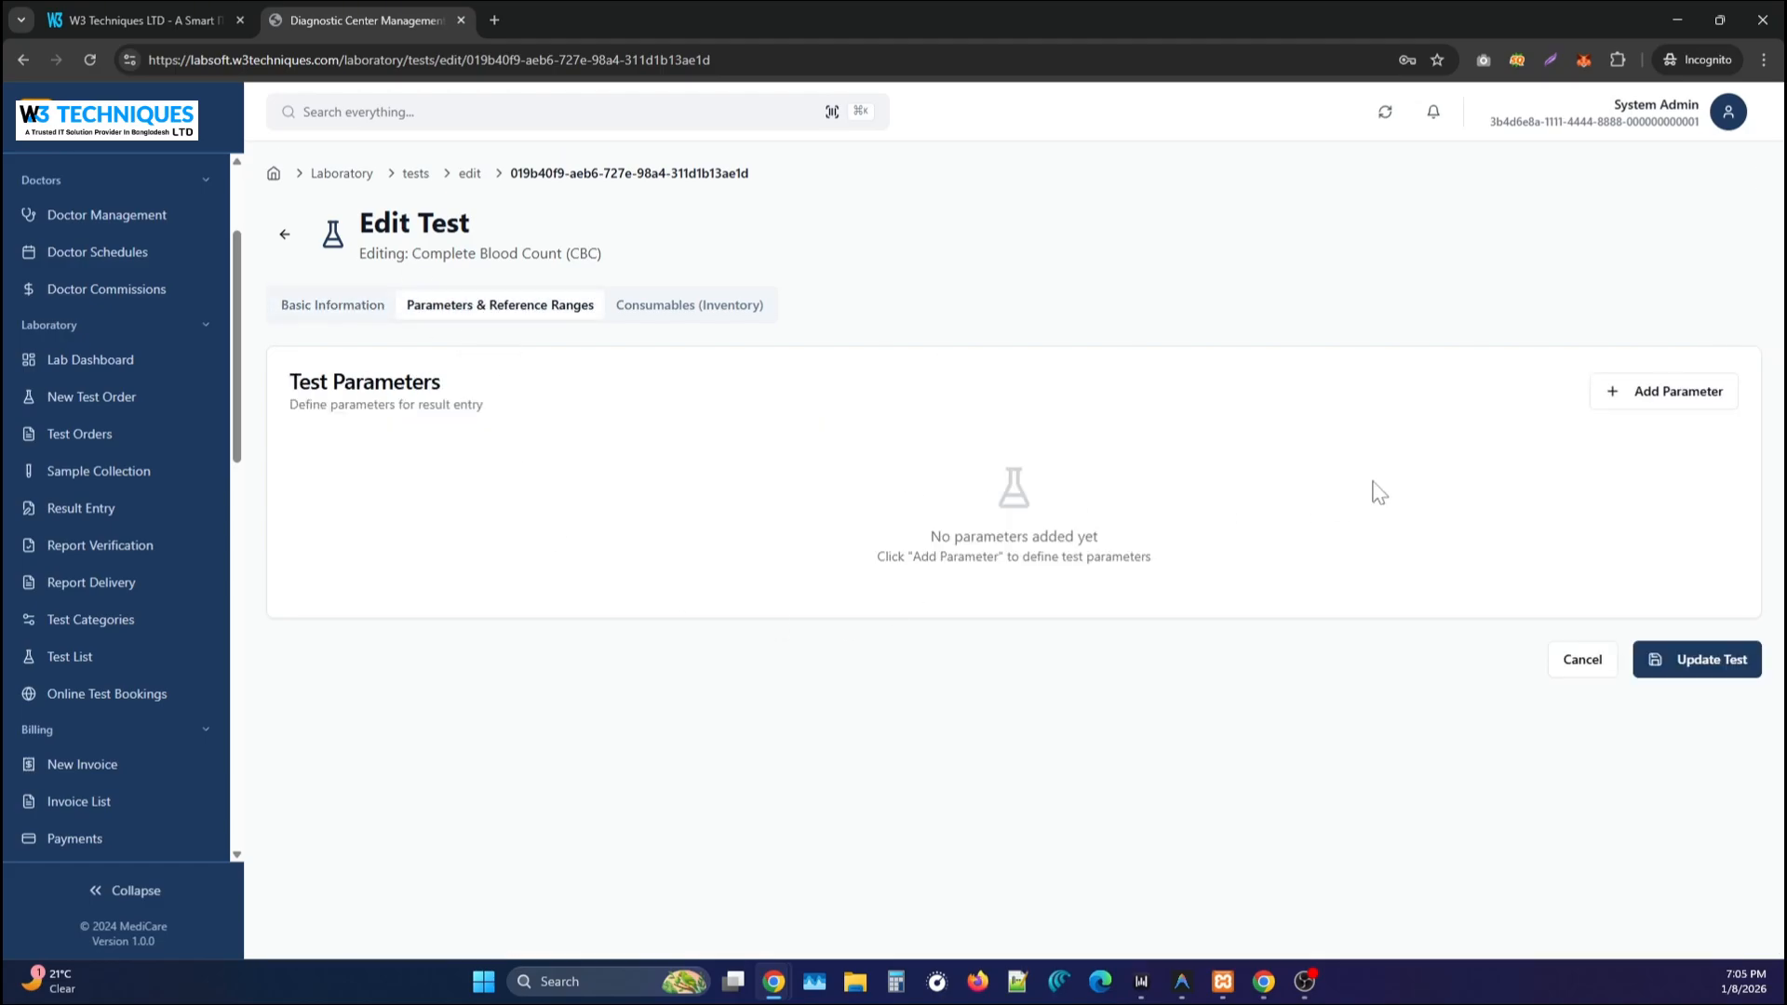
{"action": "left_click", "coordinate": [1662, 391]}
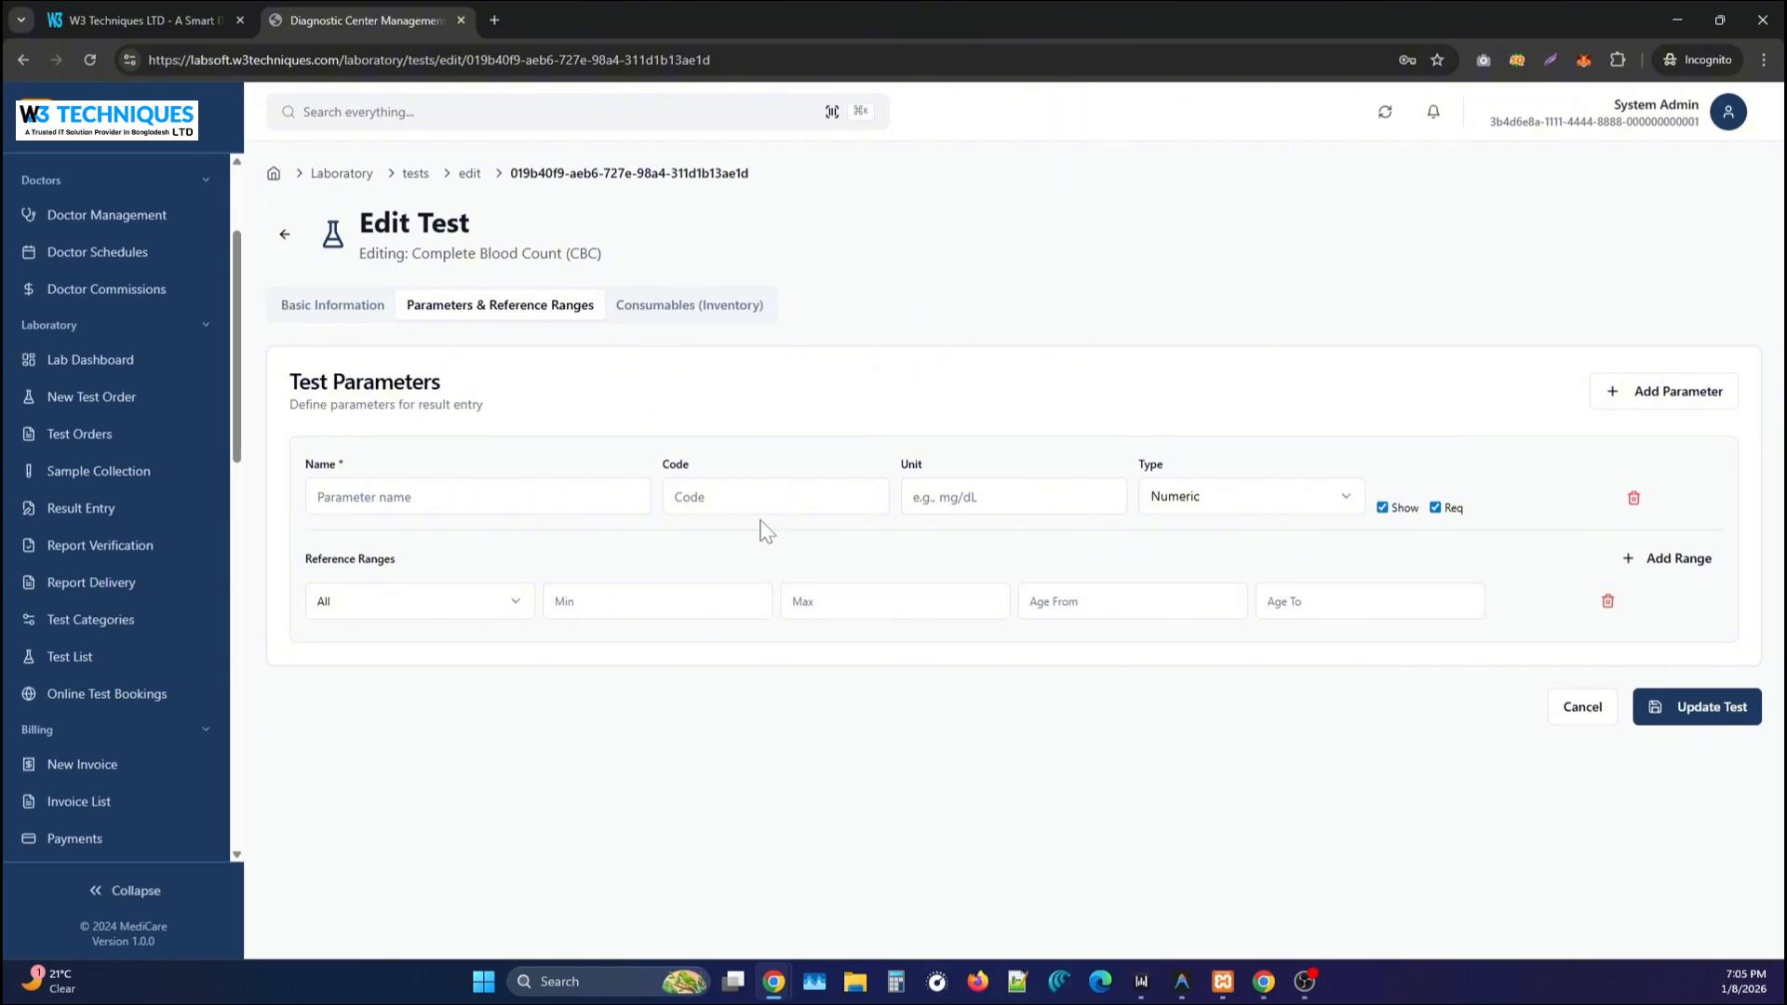
{"action": "left_click", "coordinate": [658, 300]}
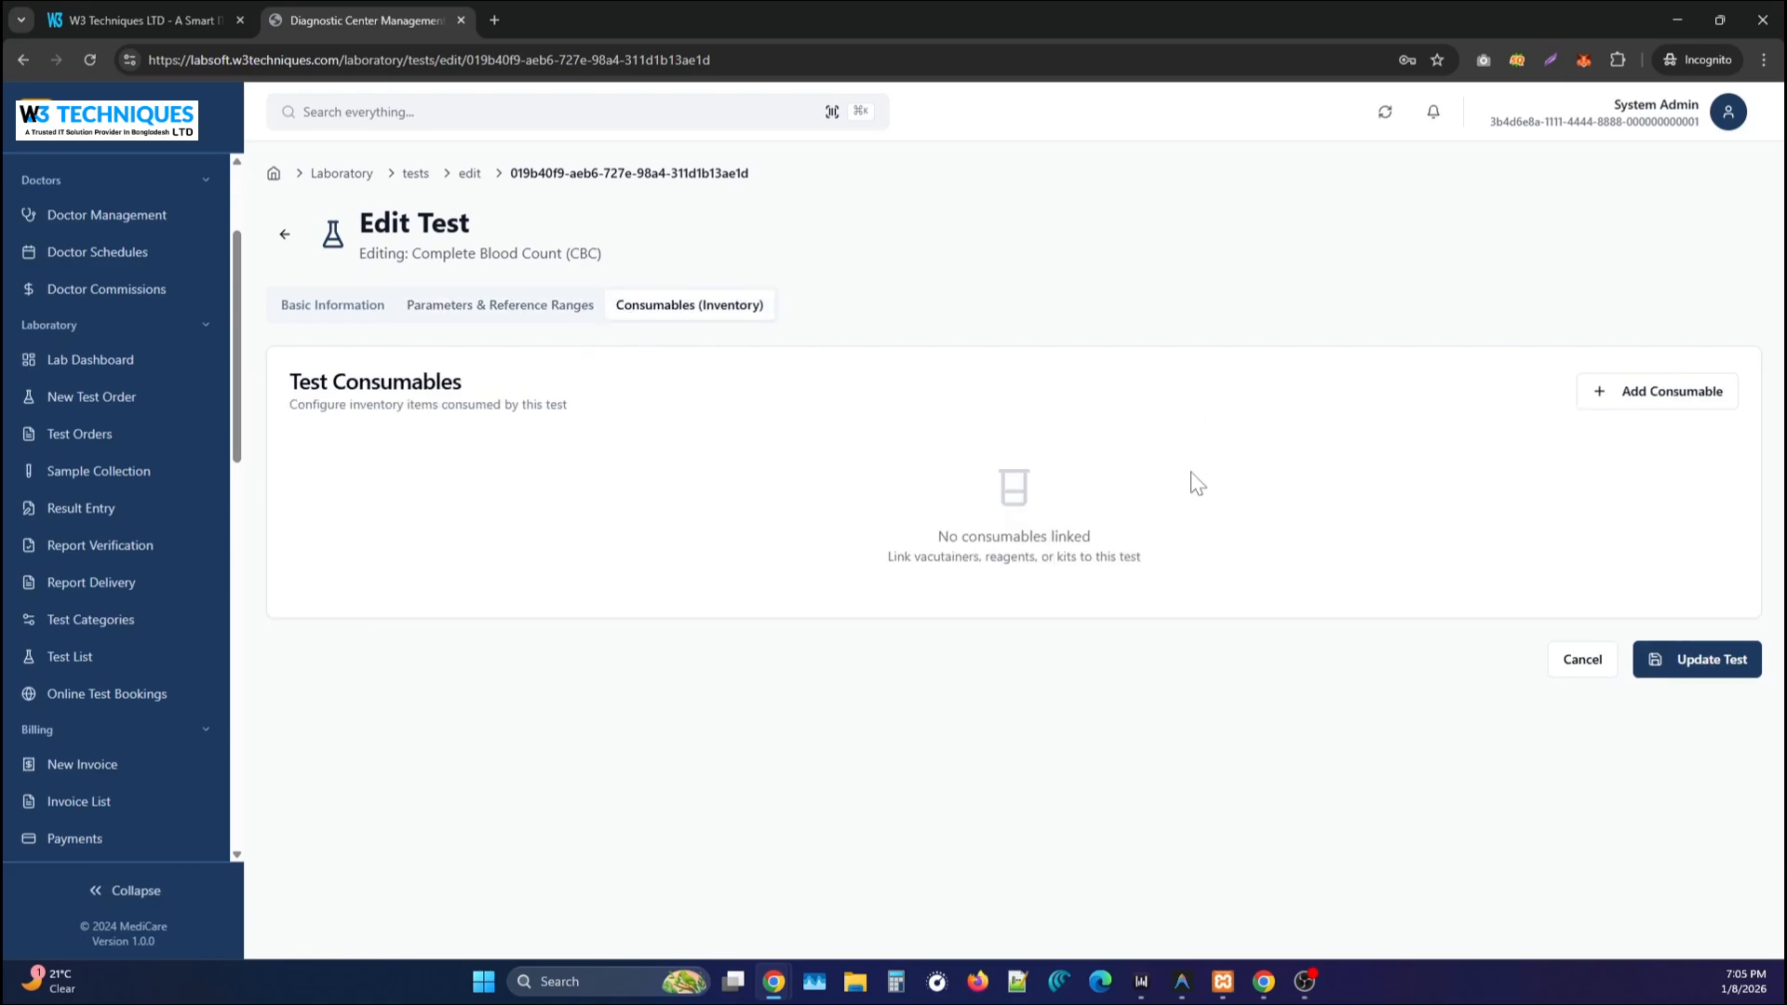
{"action": "scroll", "coordinate": [124, 726], "scroll_direction": "down", "scroll_amount": 6}
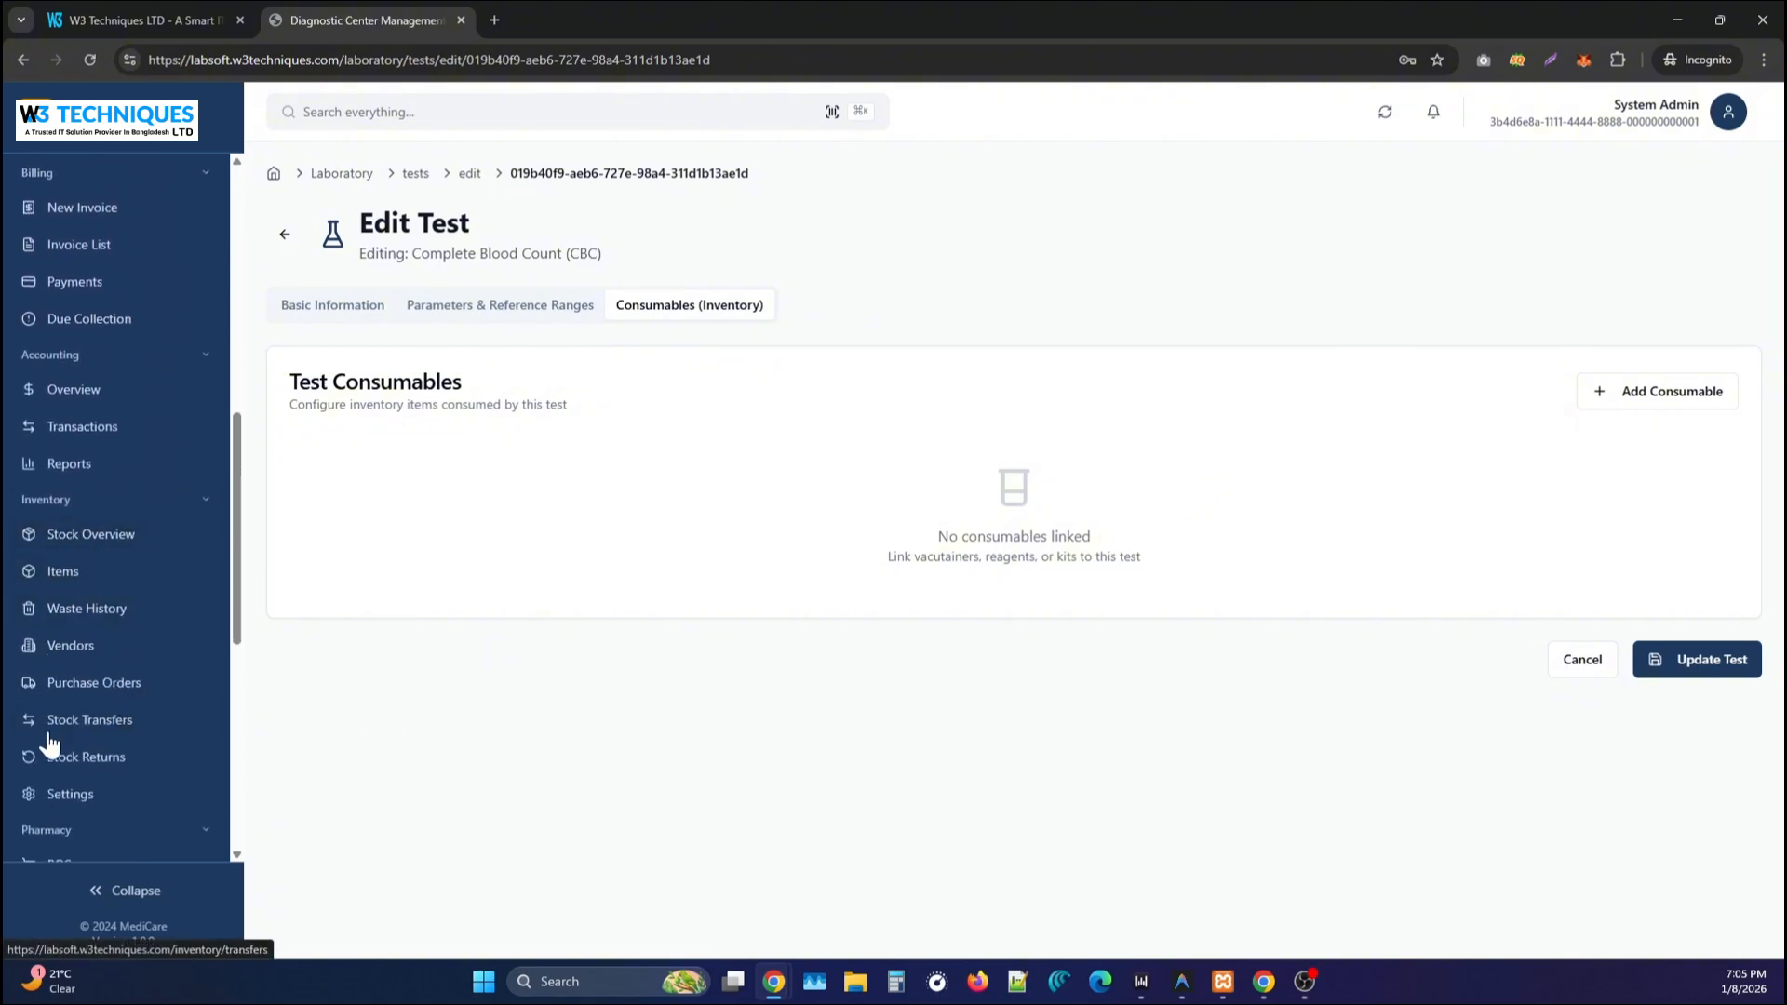
{"action": "scroll", "coordinate": [96, 742], "scroll_direction": "up", "scroll_amount": 5}
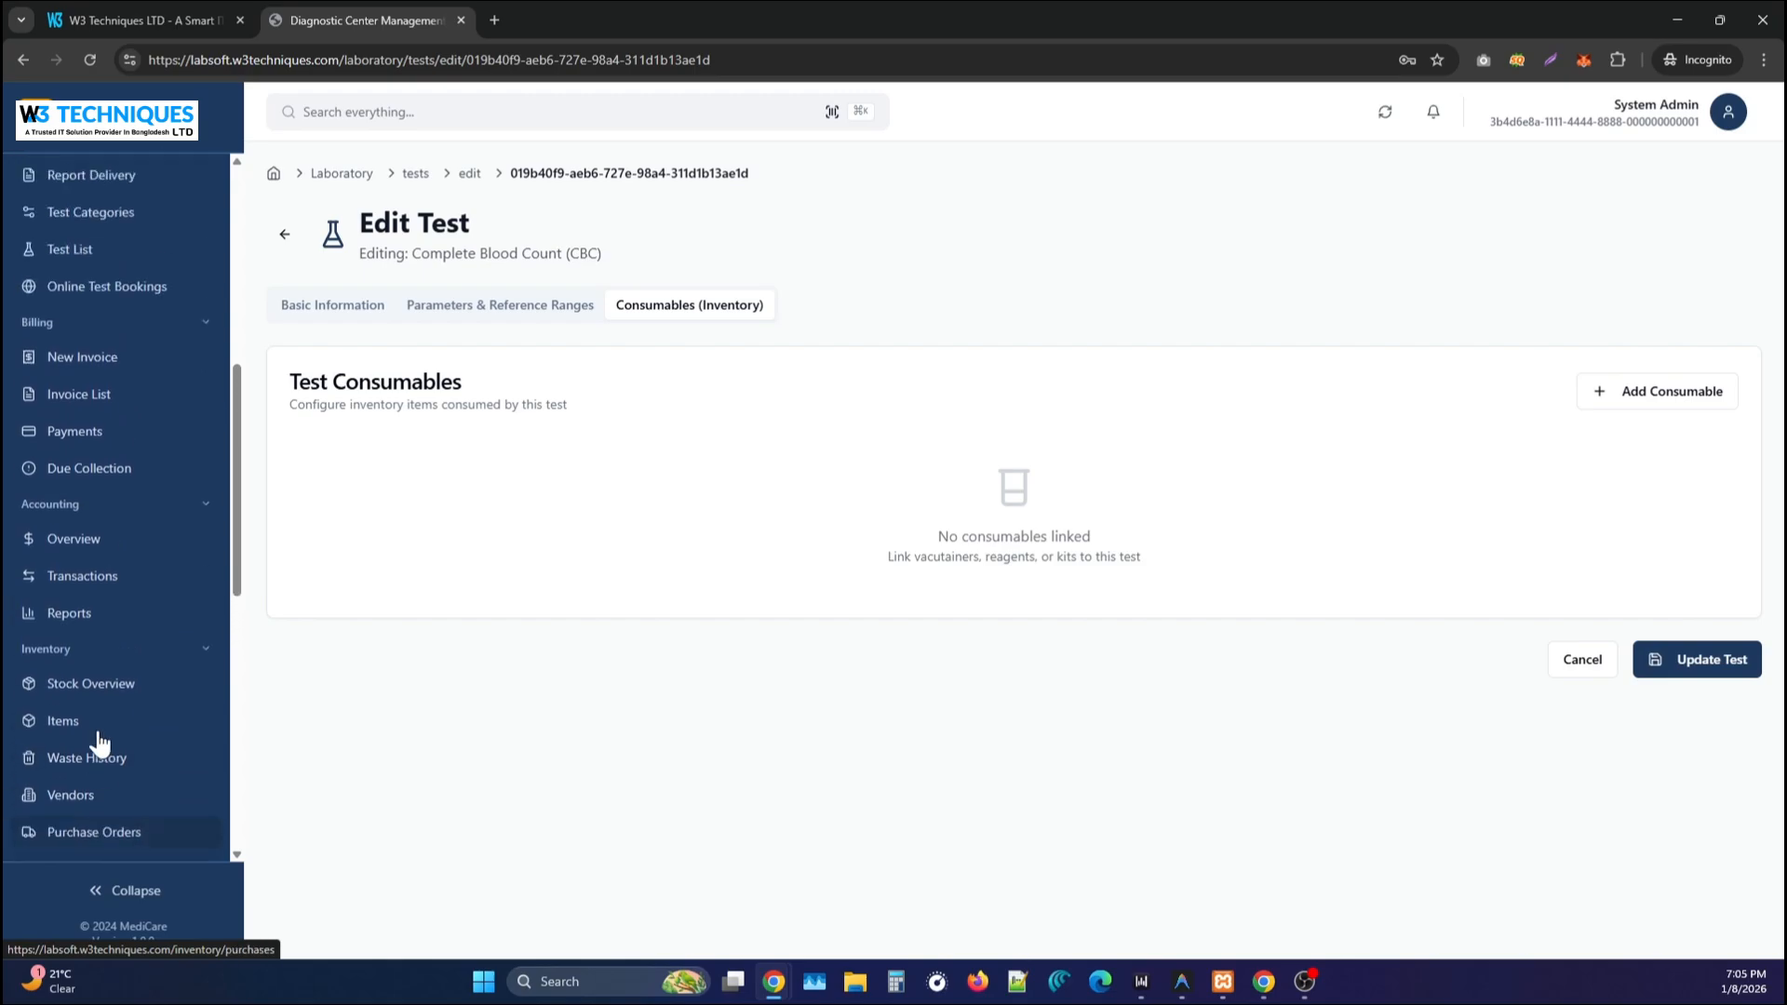
Add inventory item T2 as a required consumable of the CBC test, quantity 1 per test, consumed on Sample Collection.
{"action": "left_click", "coordinate": [1656, 396]}
{"action": "left_click", "coordinate": [430, 502]}
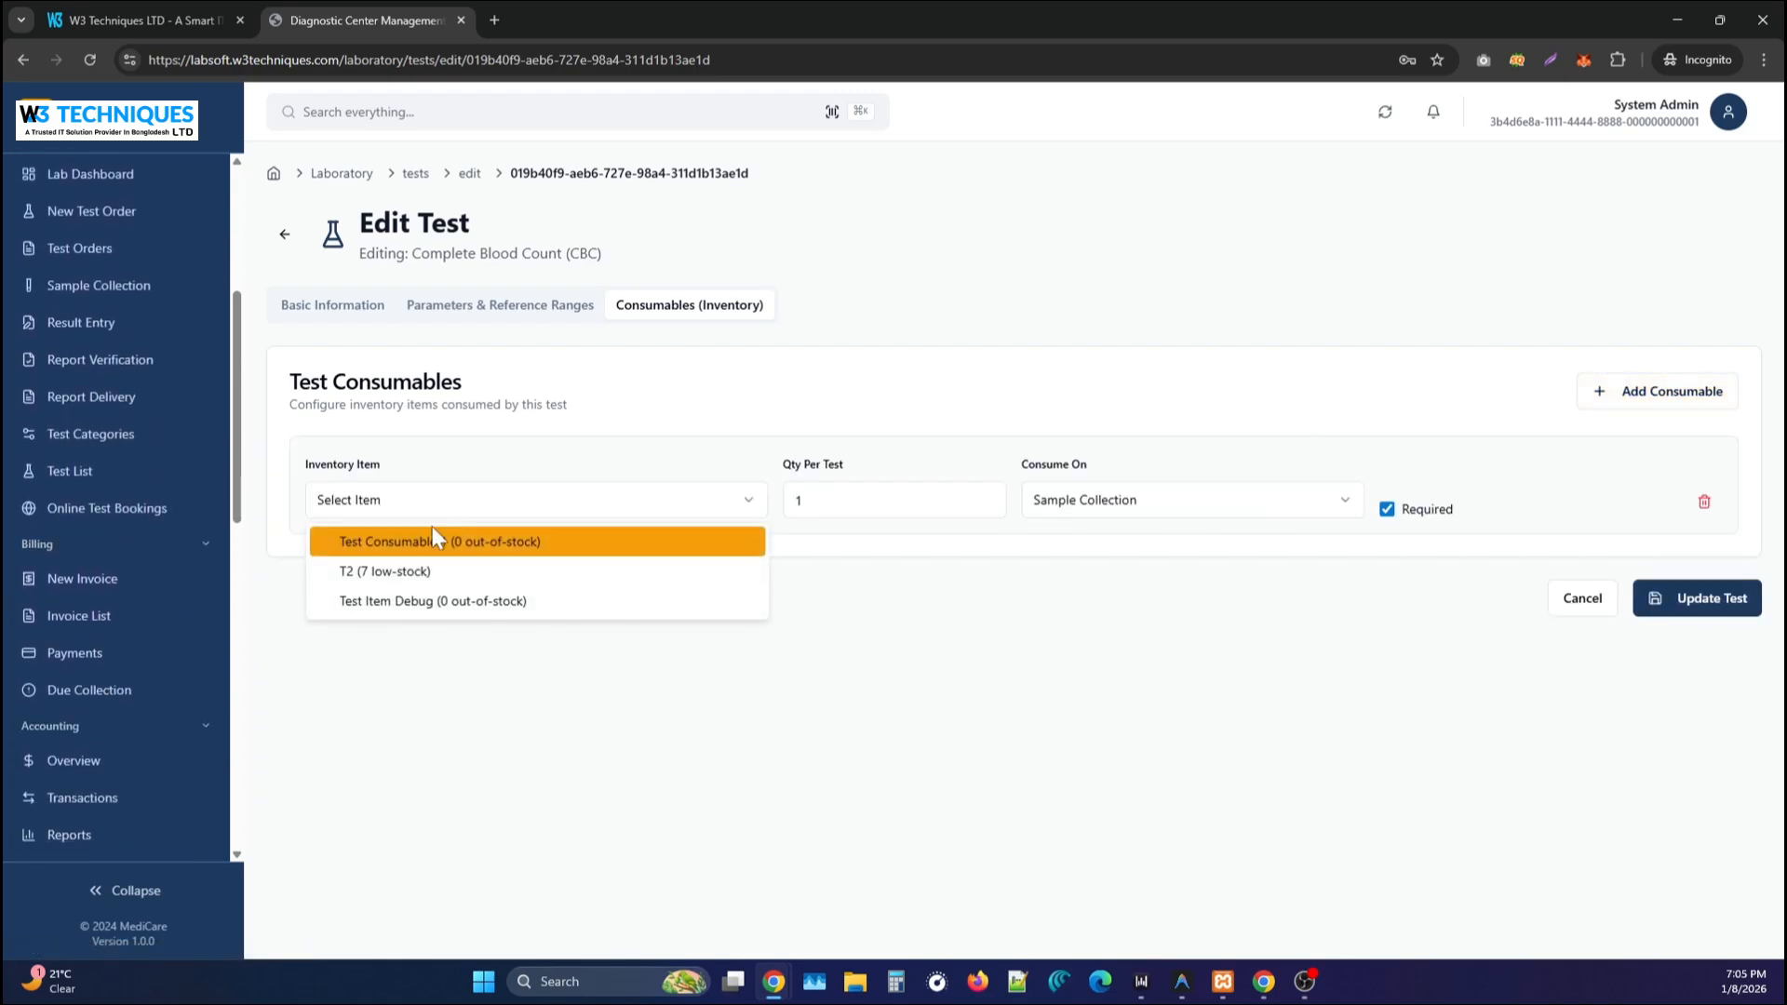
{"action": "left_click", "coordinate": [400, 572]}
{"action": "left_click", "coordinate": [802, 500]}
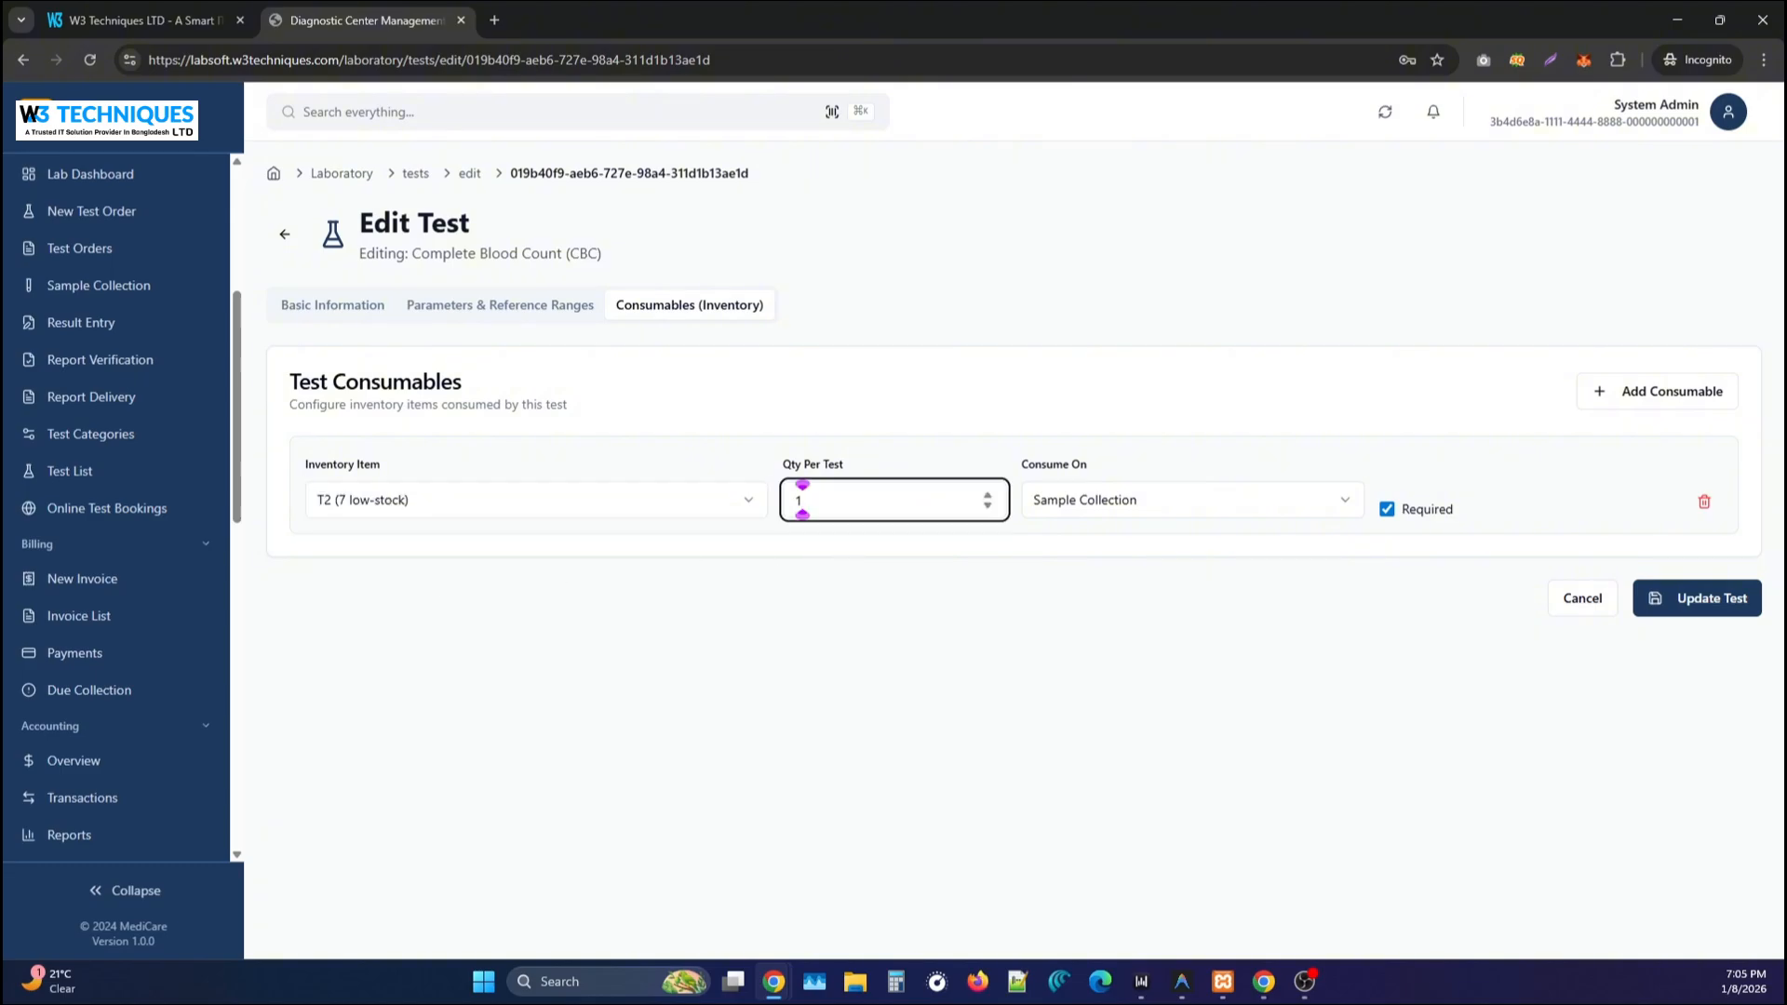
{"action": "left_click", "coordinate": [1163, 512]}
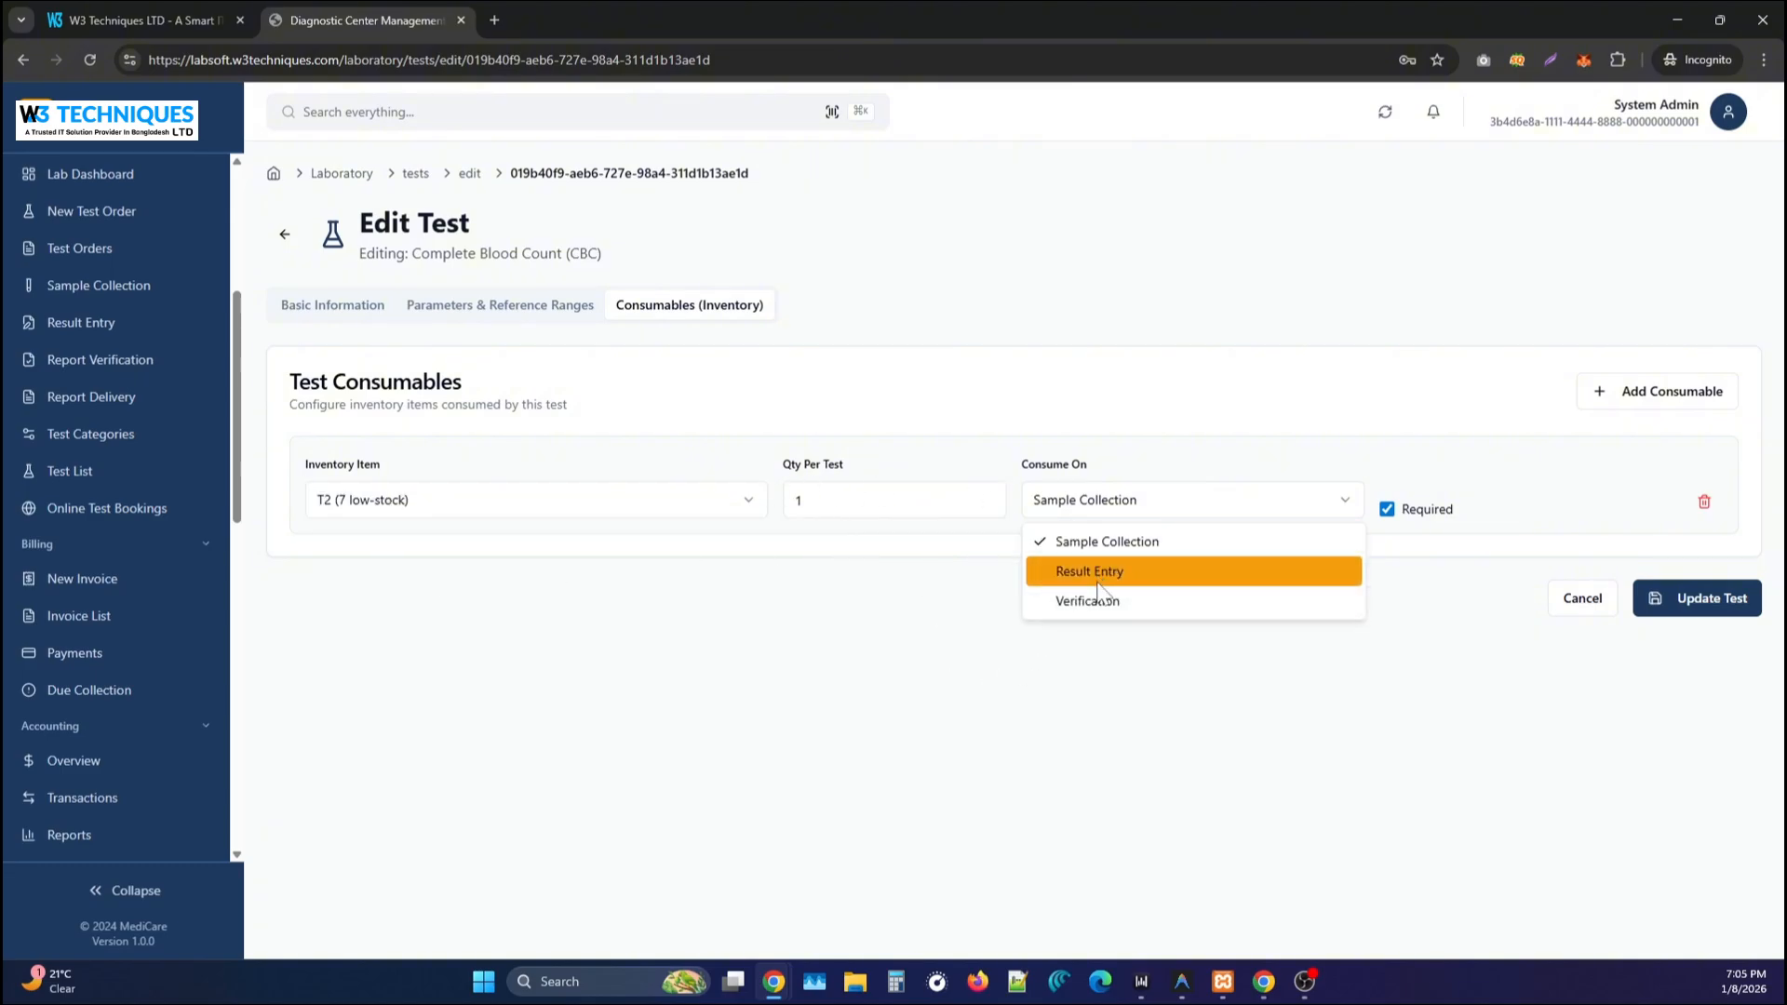
{"action": "left_click", "coordinate": [1417, 687]}
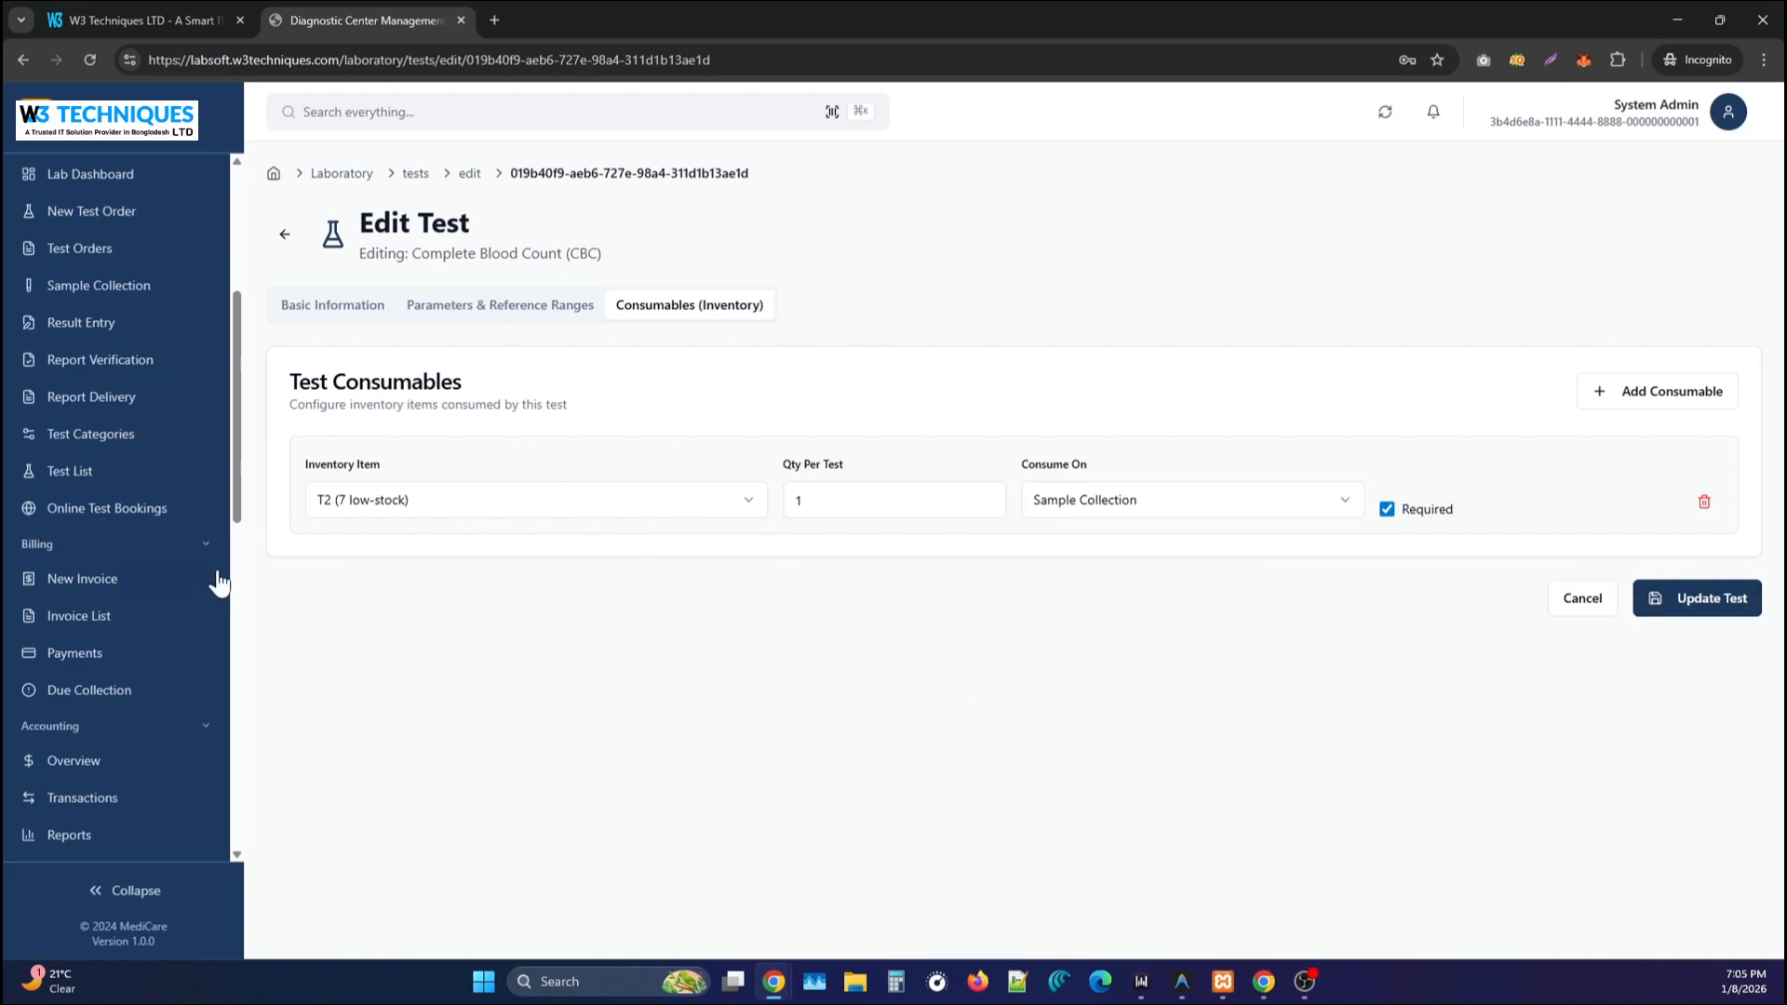
Open the inventory Items list and check the stock of item T2.
{"action": "scroll", "coordinate": [98, 624], "scroll_direction": "down", "scroll_amount": 2}
{"action": "left_click", "coordinate": [93, 718]}
{"action": "scroll", "coordinate": [90, 698], "scroll_direction": "down", "scroll_amount": 1}
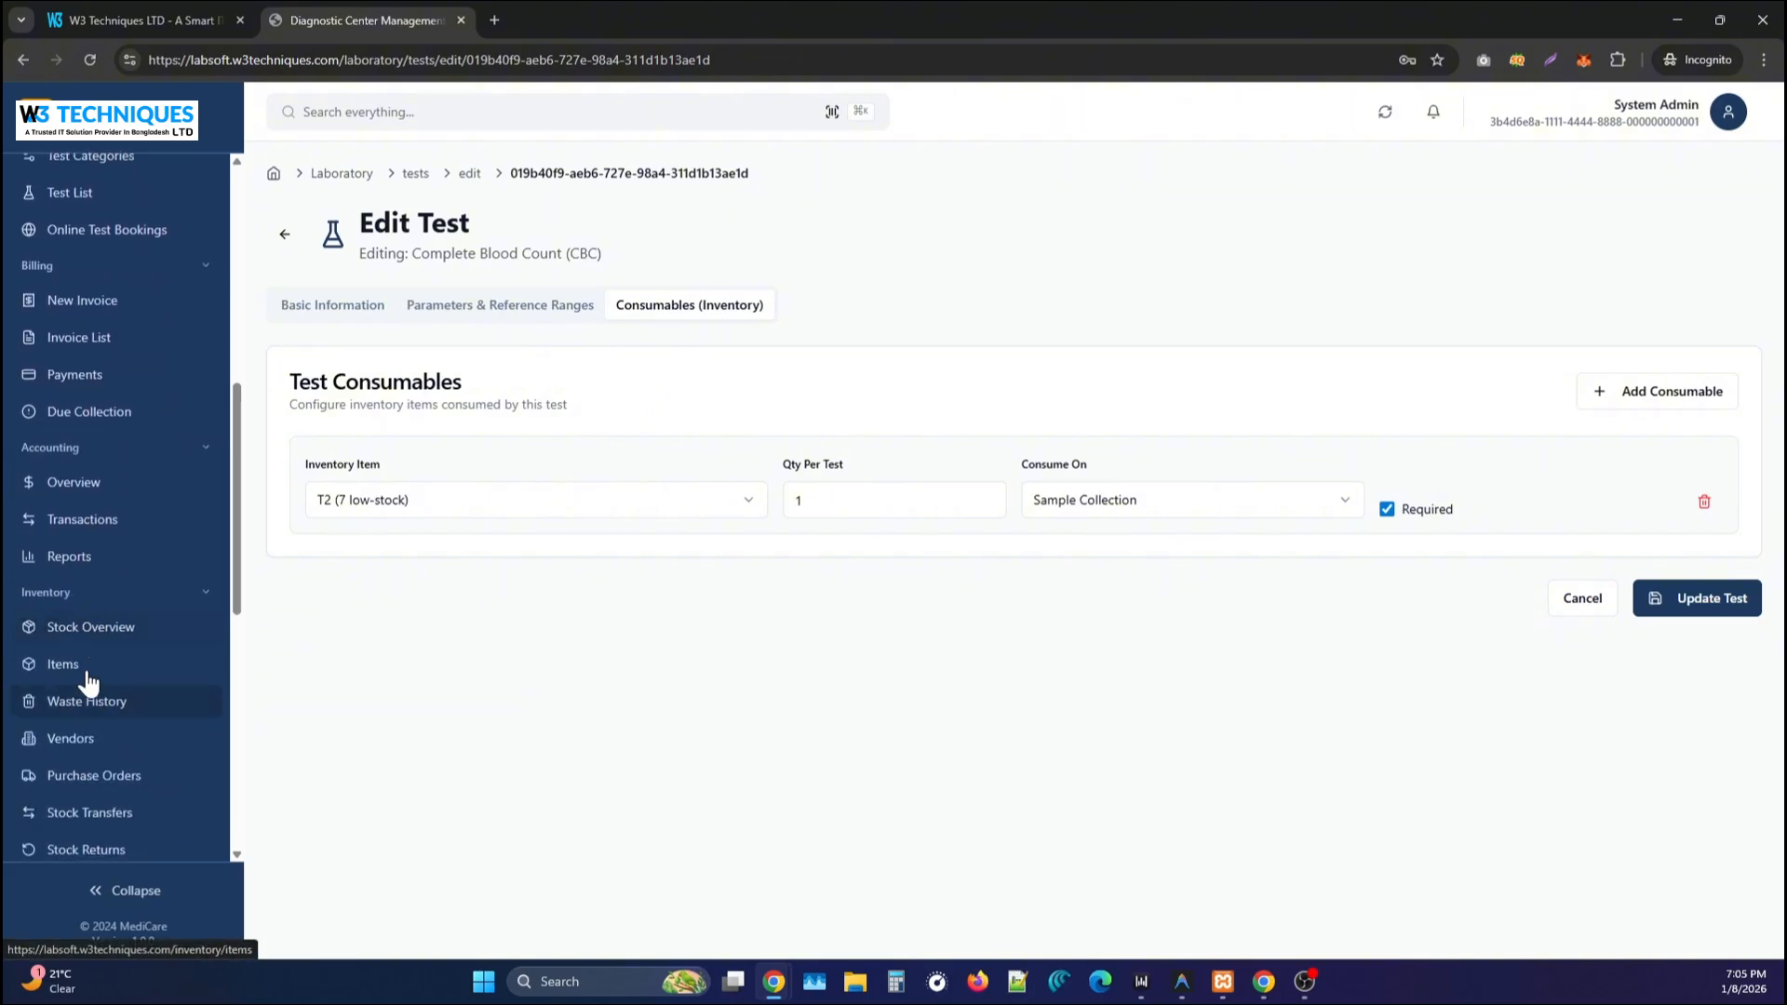
{"action": "left_click", "coordinate": [88, 679]}
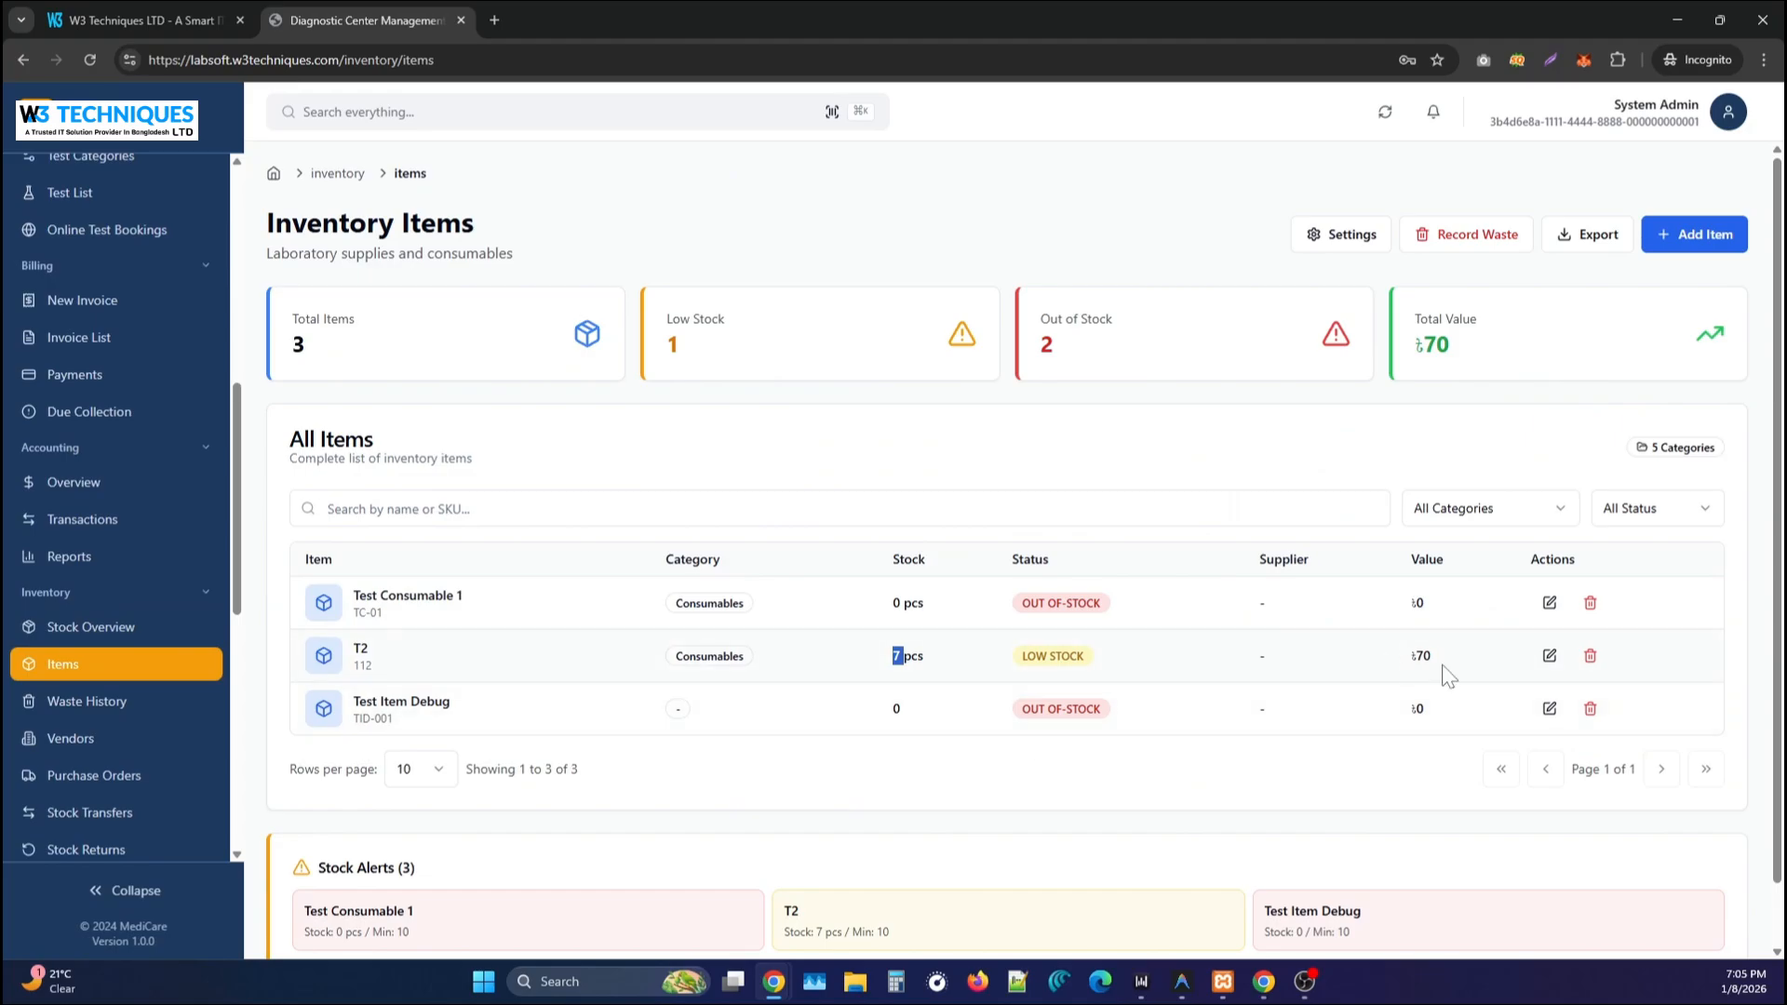
Return to the Test List and open the form for adding a new laboratory test to view its fields.
{"action": "scroll", "coordinate": [93, 693], "scroll_direction": "up", "scroll_amount": 3}
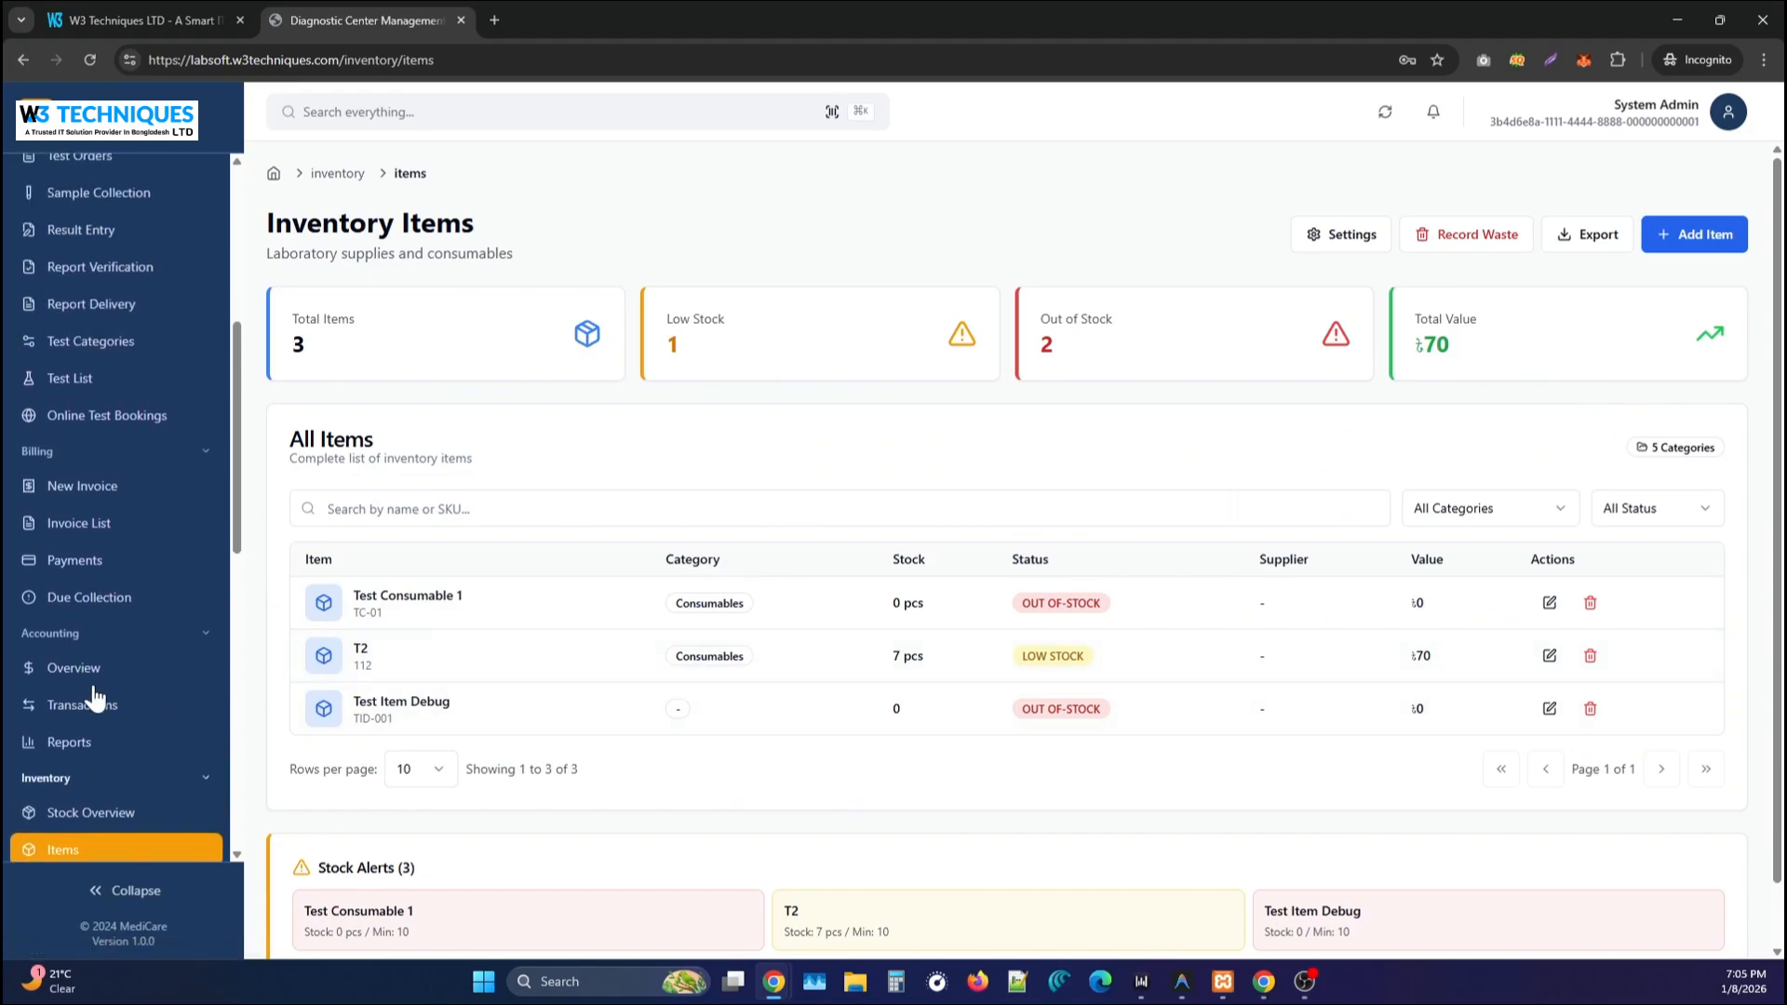
{"action": "scroll", "coordinate": [107, 745], "scroll_direction": "up", "scroll_amount": 2}
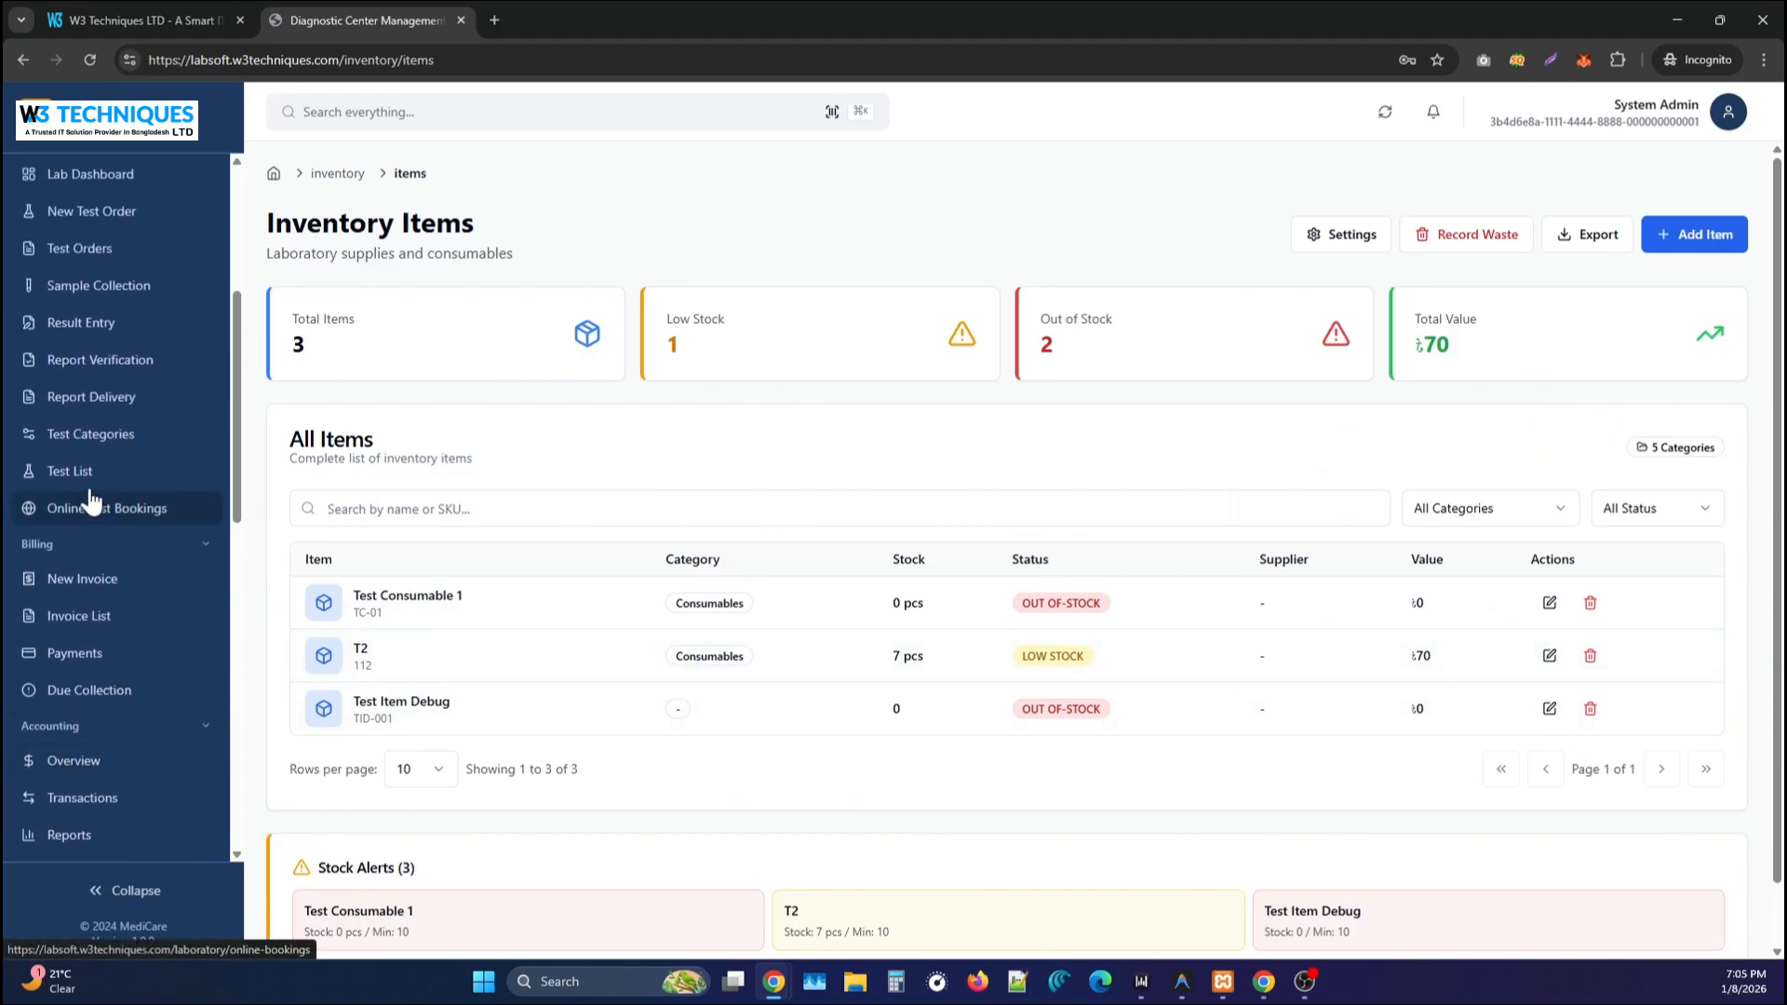
{"action": "left_click", "coordinate": [88, 473]}
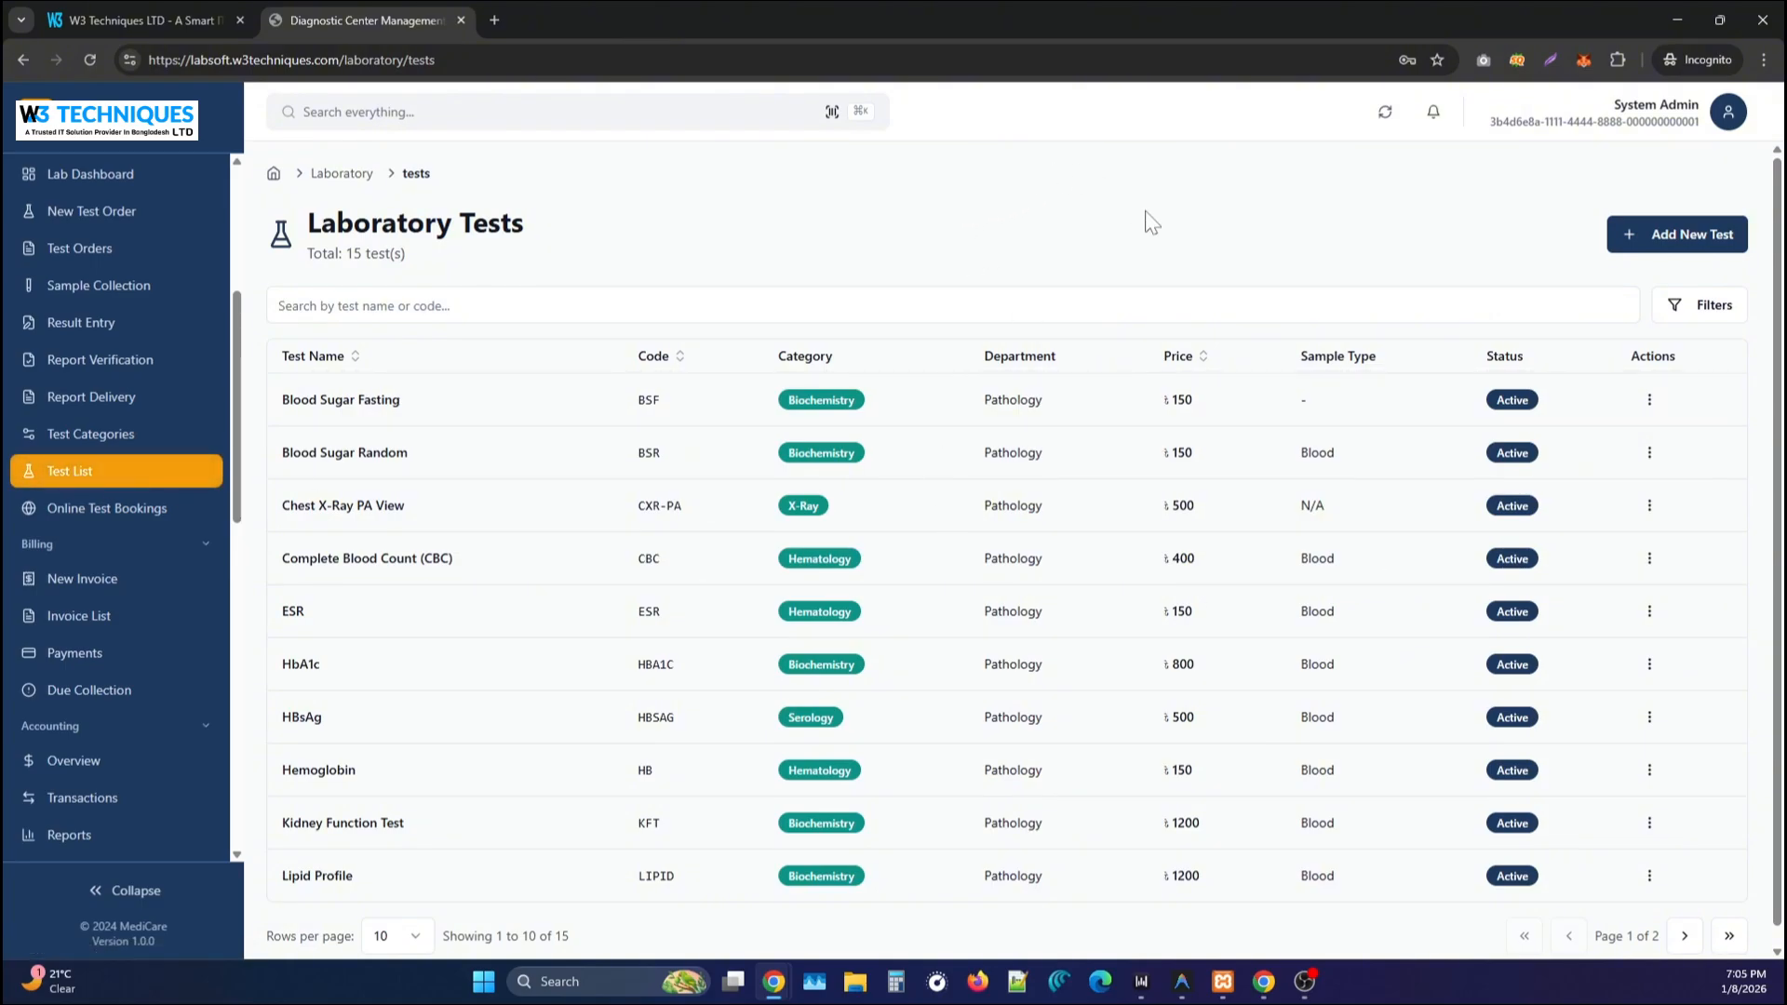
{"action": "left_click", "coordinate": [1625, 234]}
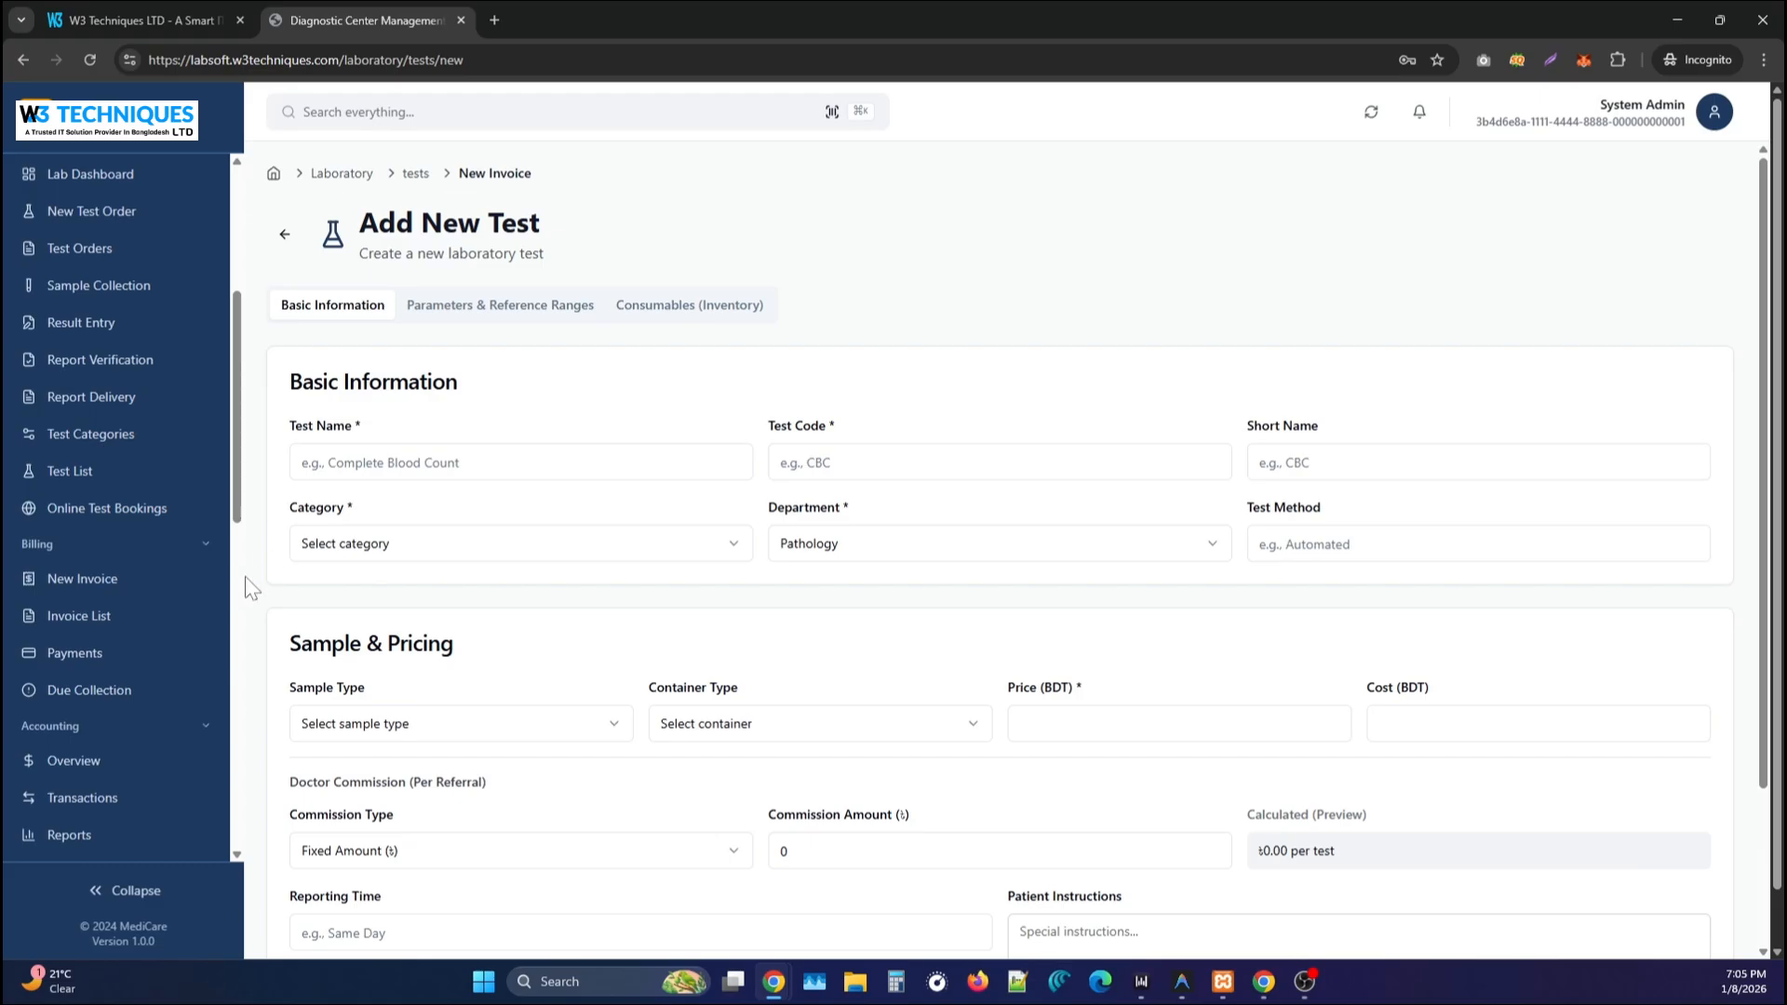
View the Online Test Bookings page, and open the billing Payments page.
{"action": "left_click", "coordinate": [79, 515]}
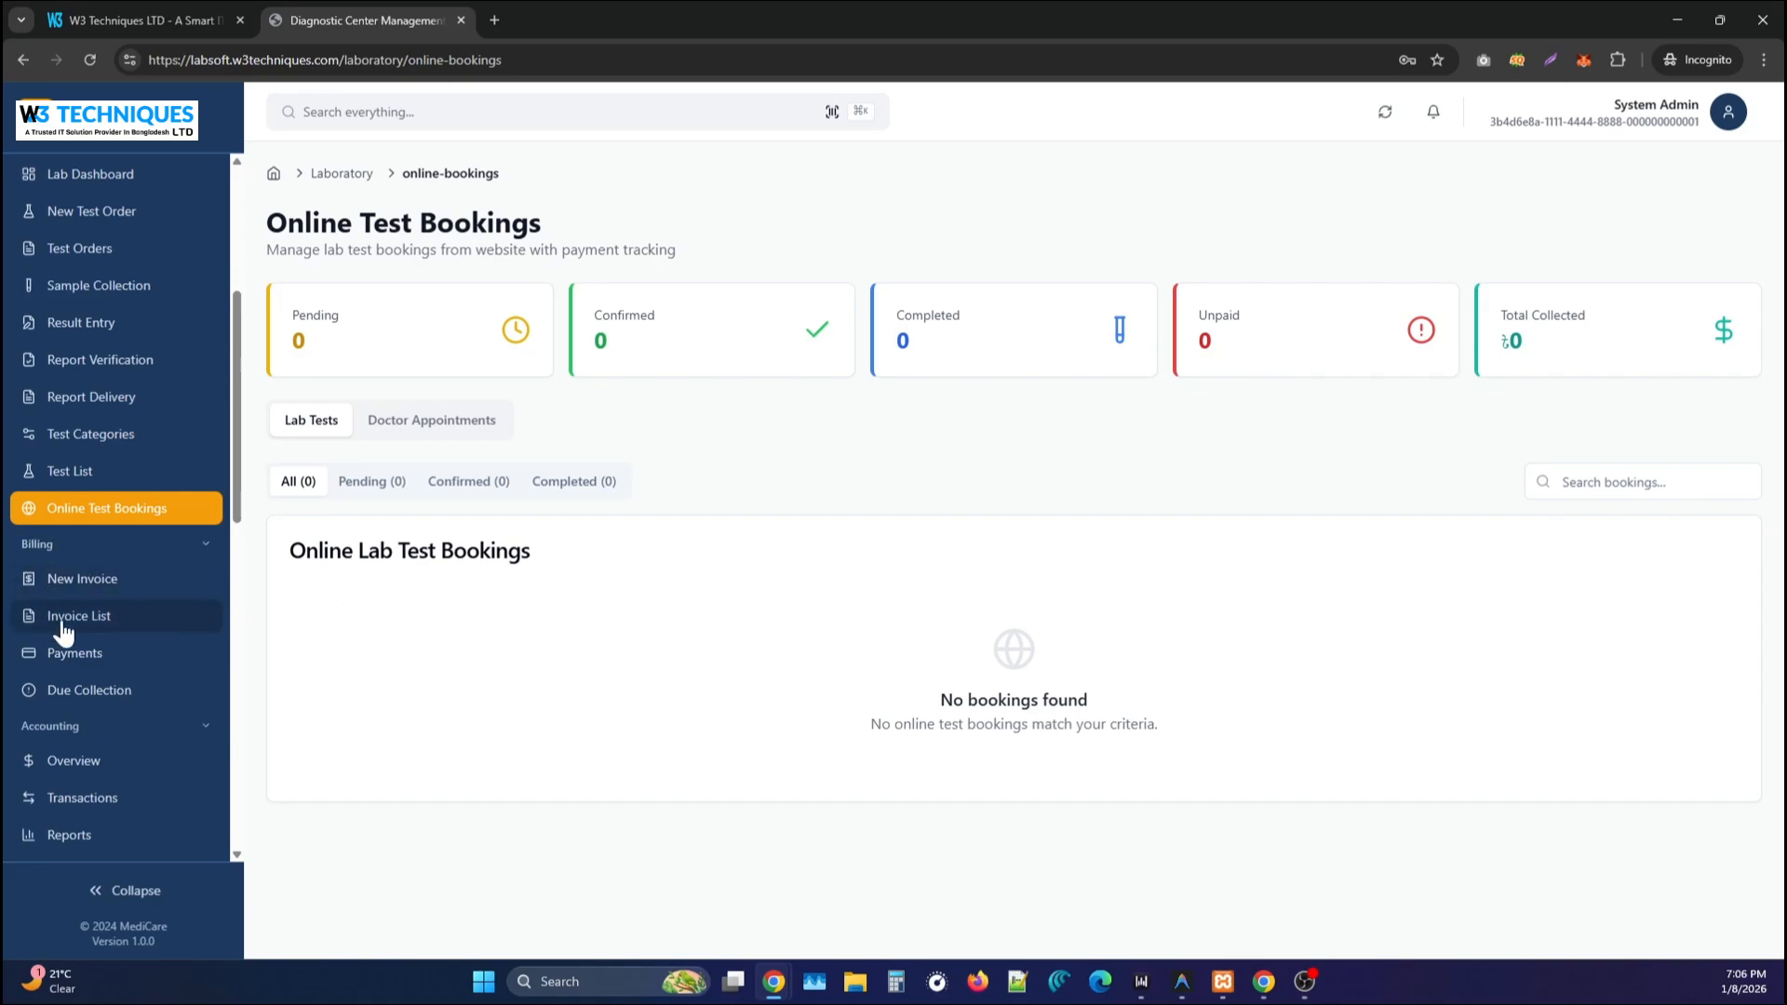
{"action": "scroll", "coordinate": [108, 586], "scroll_direction": "down", "scroll_amount": 1}
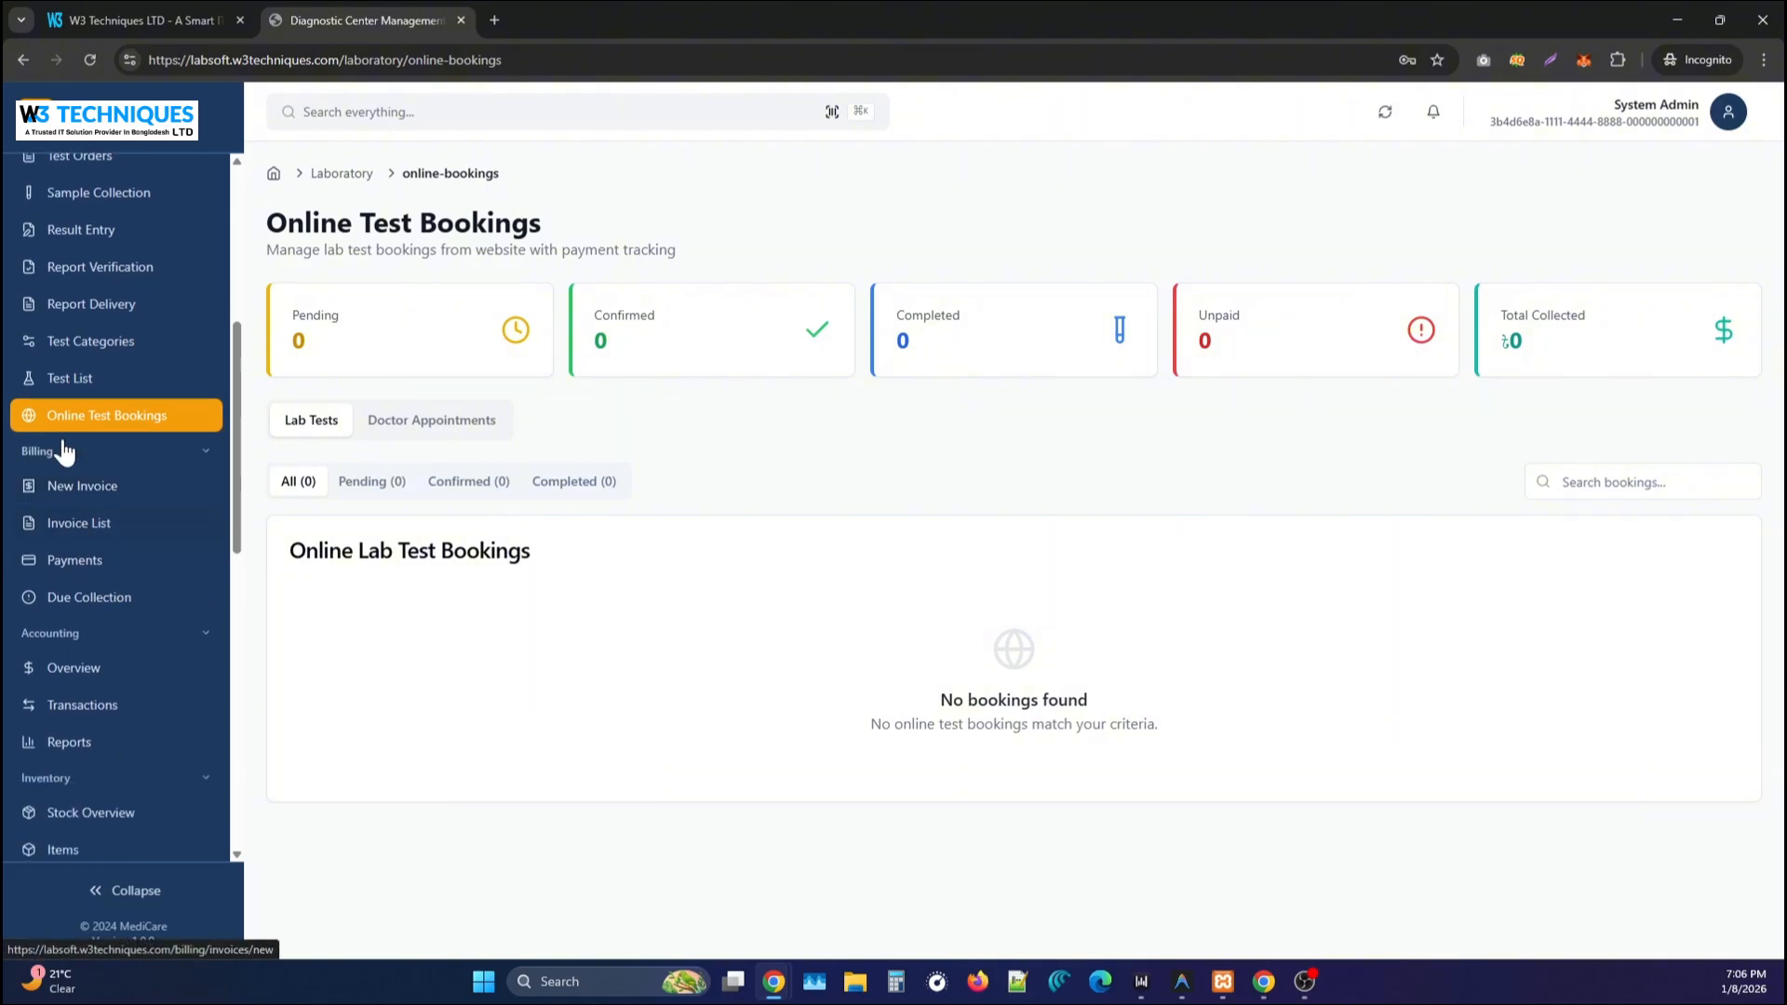
{"action": "left_click", "coordinate": [74, 564]}
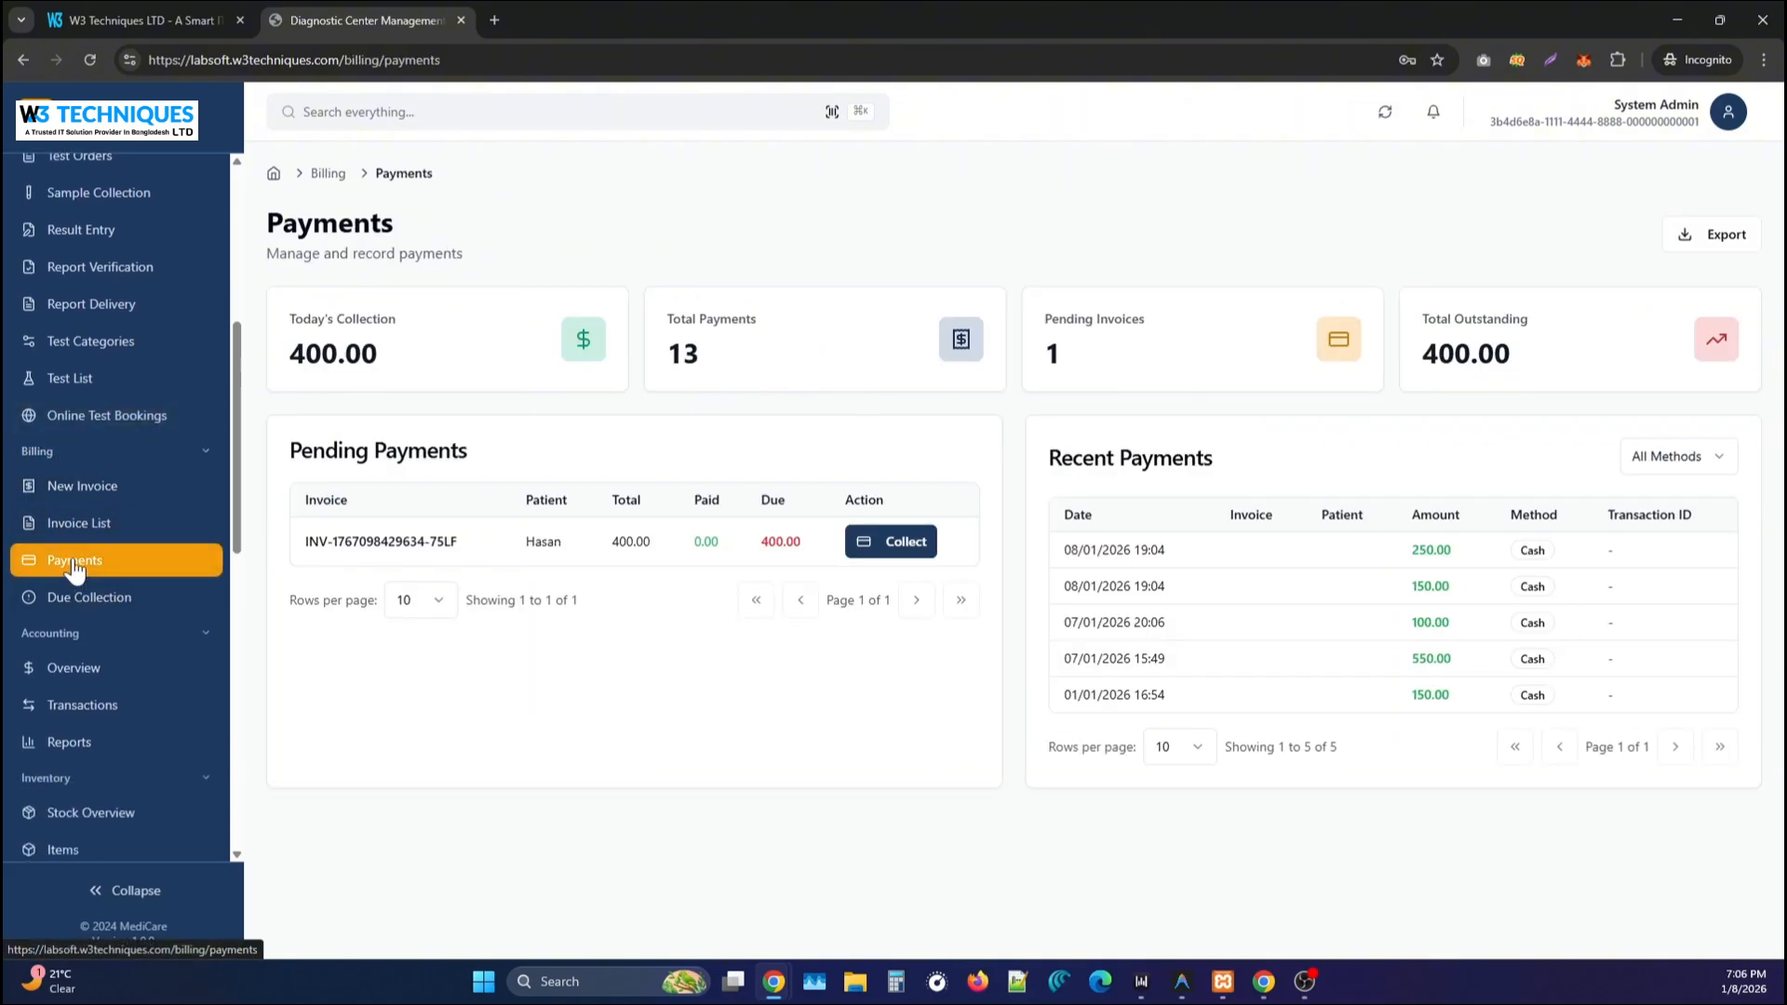
Open the invoice list, start a new invoice, and add a blank item line to view the available item types.
{"action": "left_click", "coordinate": [76, 525]}
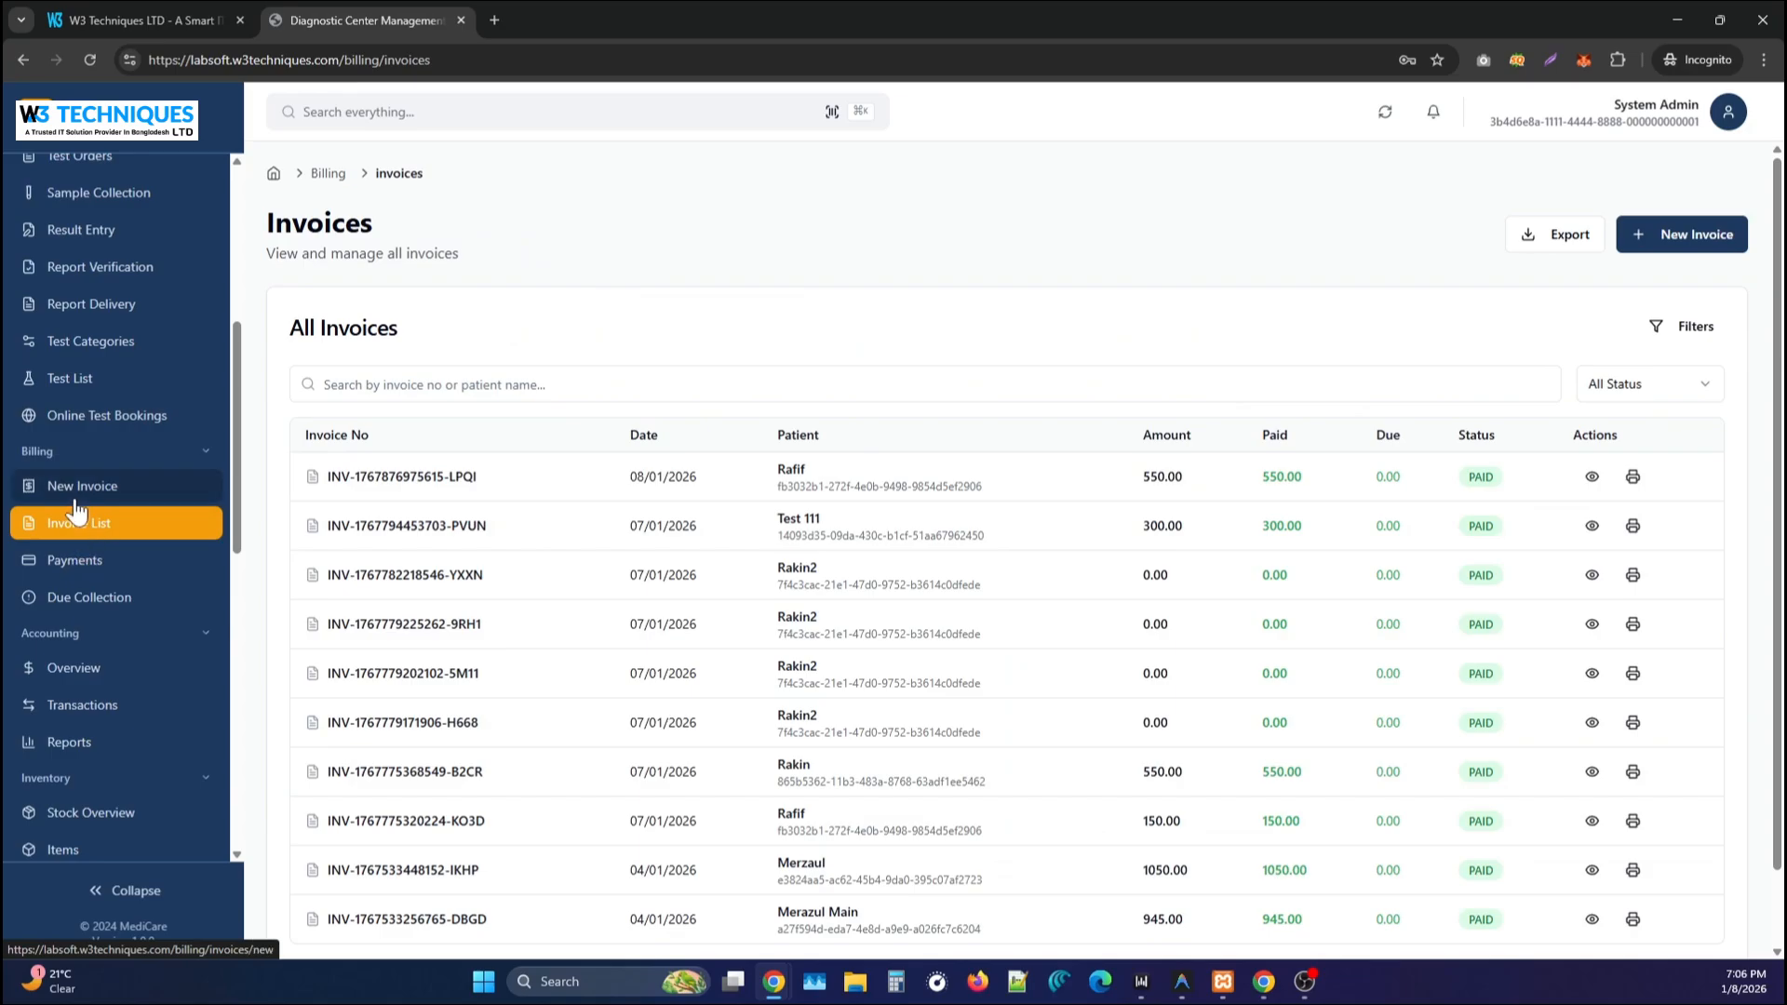
{"action": "left_click", "coordinate": [76, 508]}
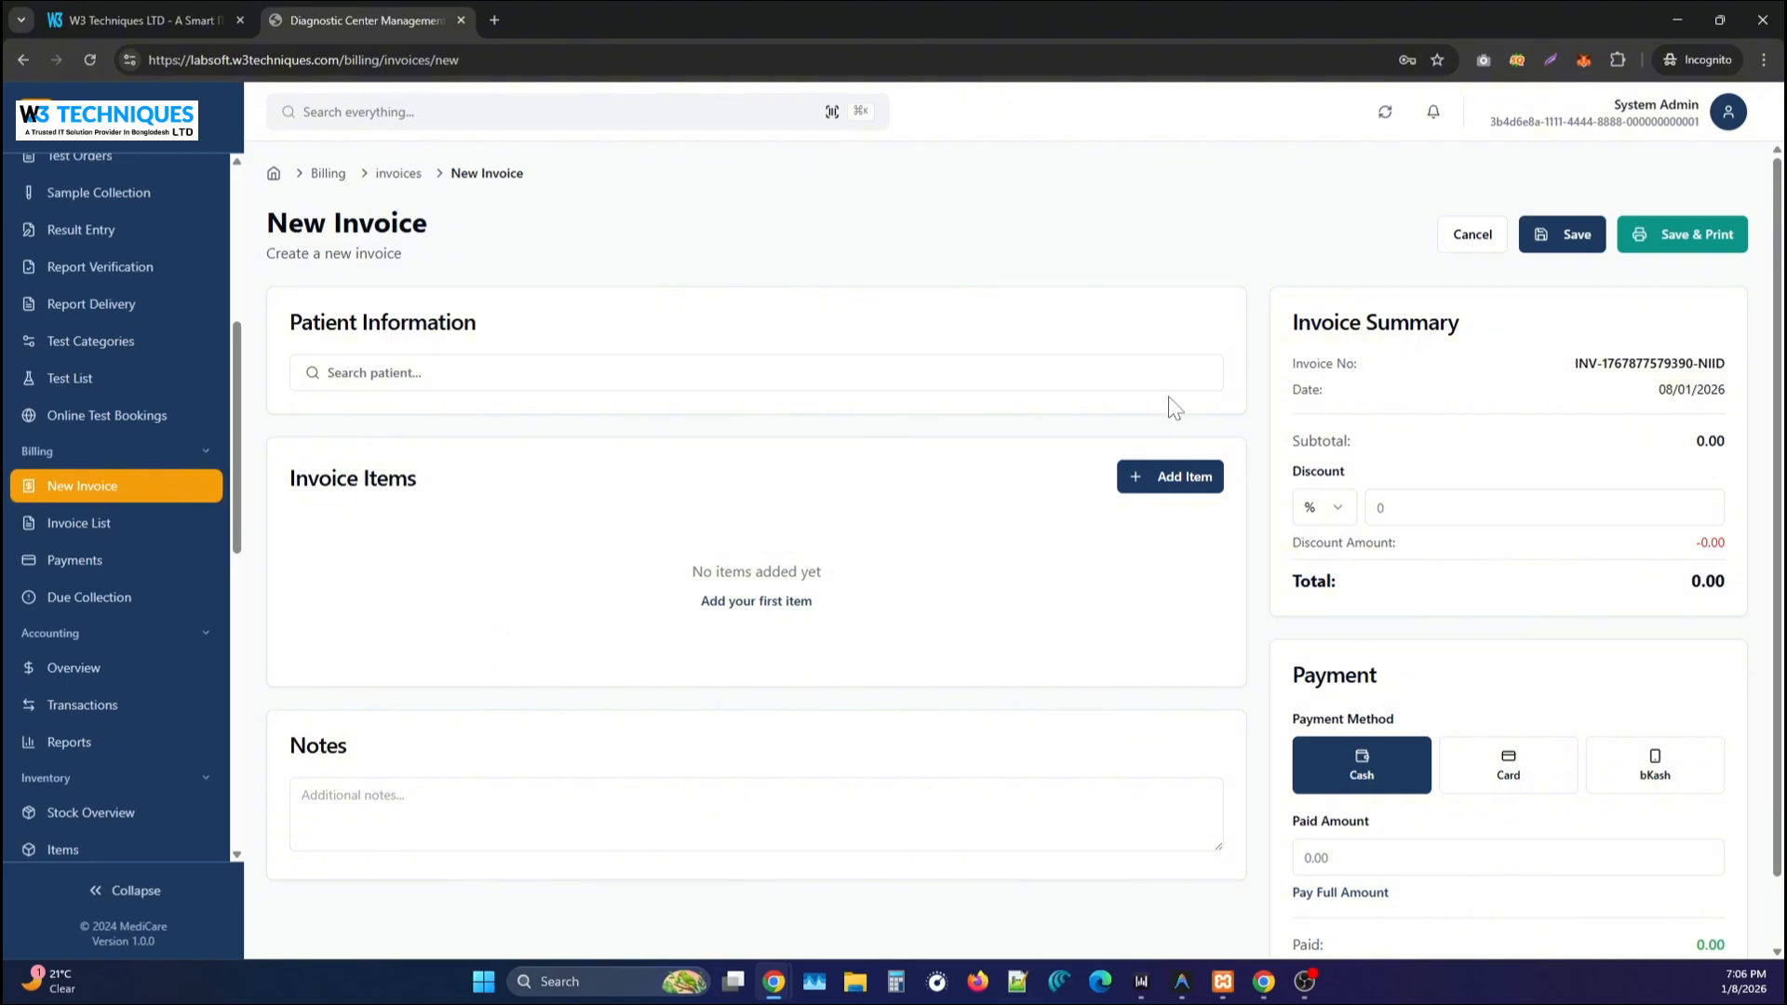
{"action": "left_click", "coordinate": [1150, 486]}
{"action": "left_click", "coordinate": [380, 582]}
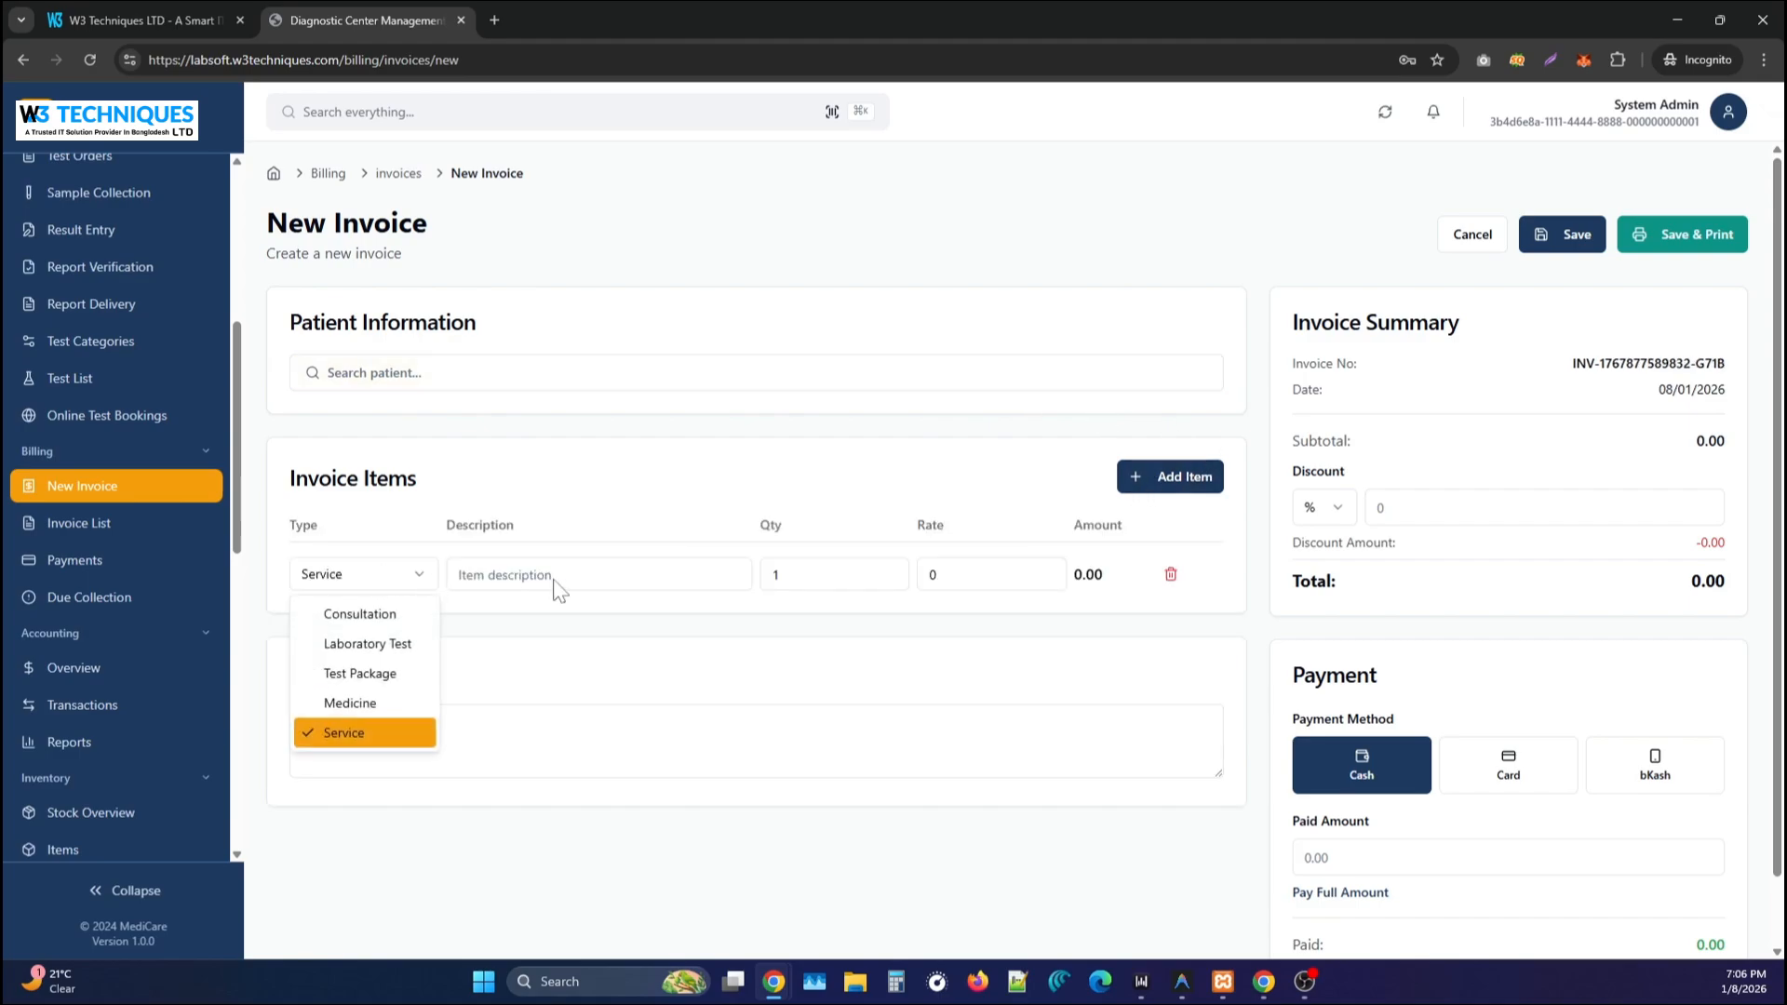
{"action": "left_click", "coordinate": [347, 584]}
{"action": "left_click", "coordinate": [346, 586]}
{"action": "left_click", "coordinate": [700, 480]}
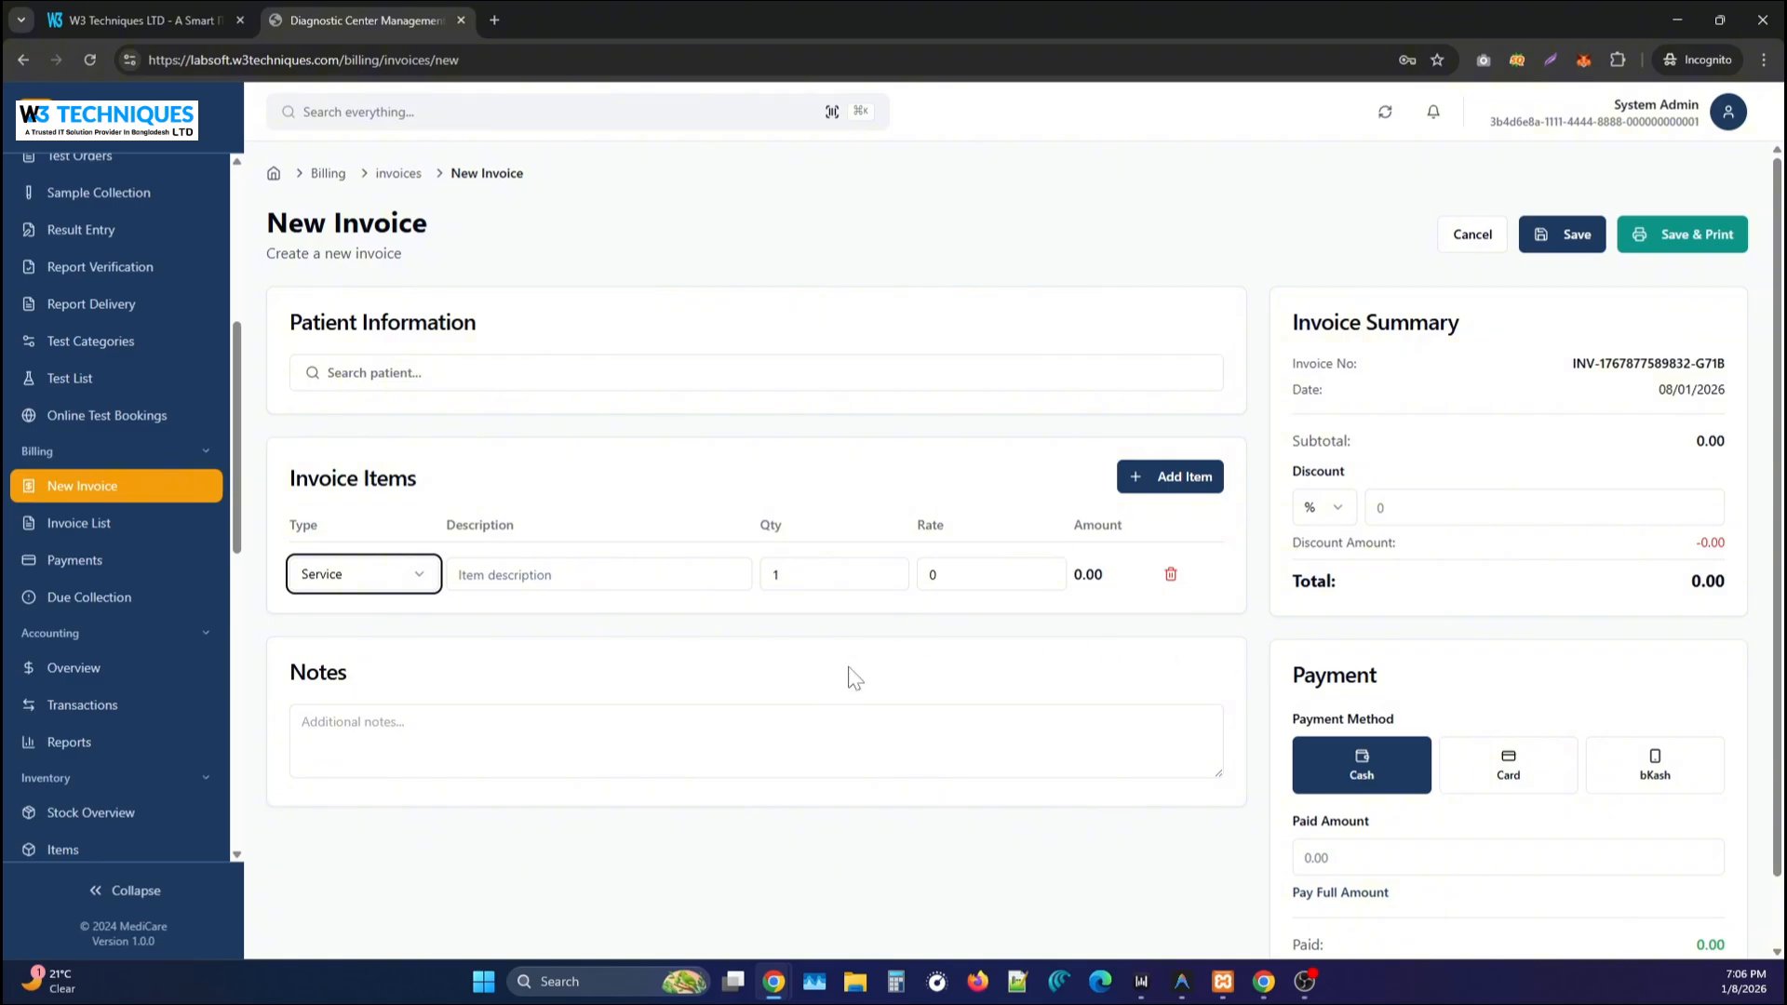
Return to the invoice list to look over the existing invoices, and reopen the billing Payments page.
{"action": "left_click", "coordinate": [84, 525]}
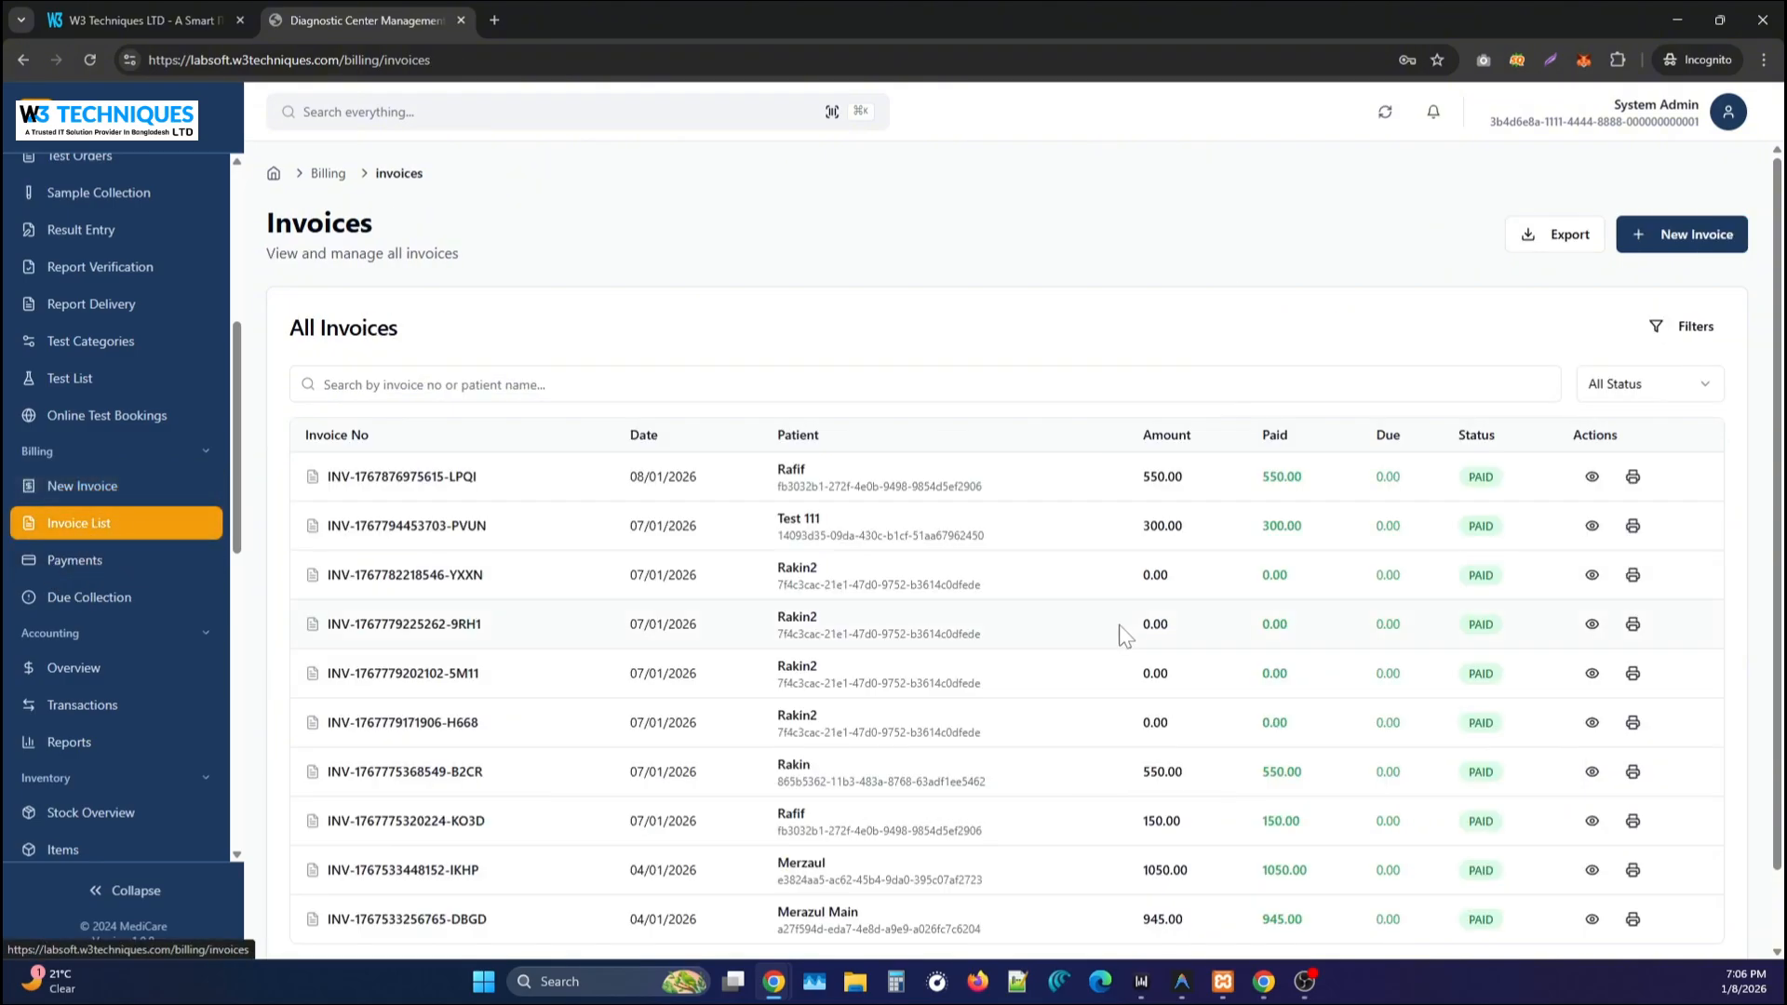
{"action": "scroll", "coordinate": [139, 622], "scroll_direction": "down", "scroll_amount": 1}
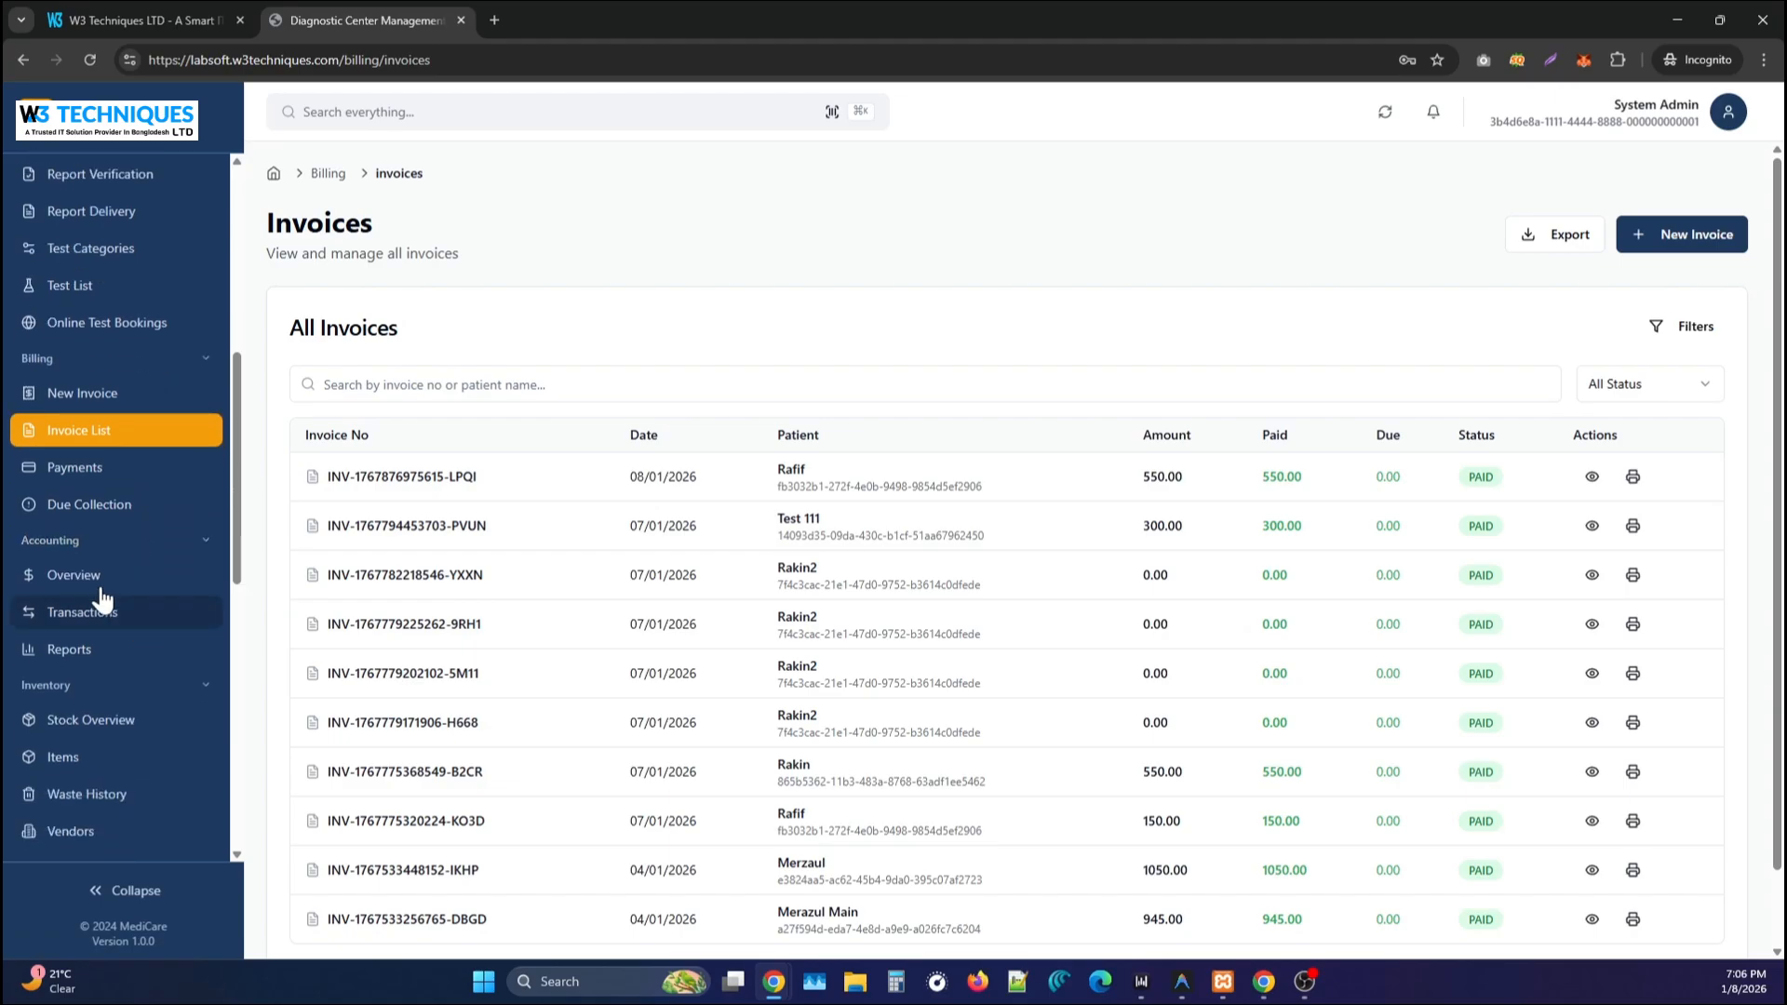
{"action": "scroll", "coordinate": [102, 577], "scroll_direction": "up", "scroll_amount": 1}
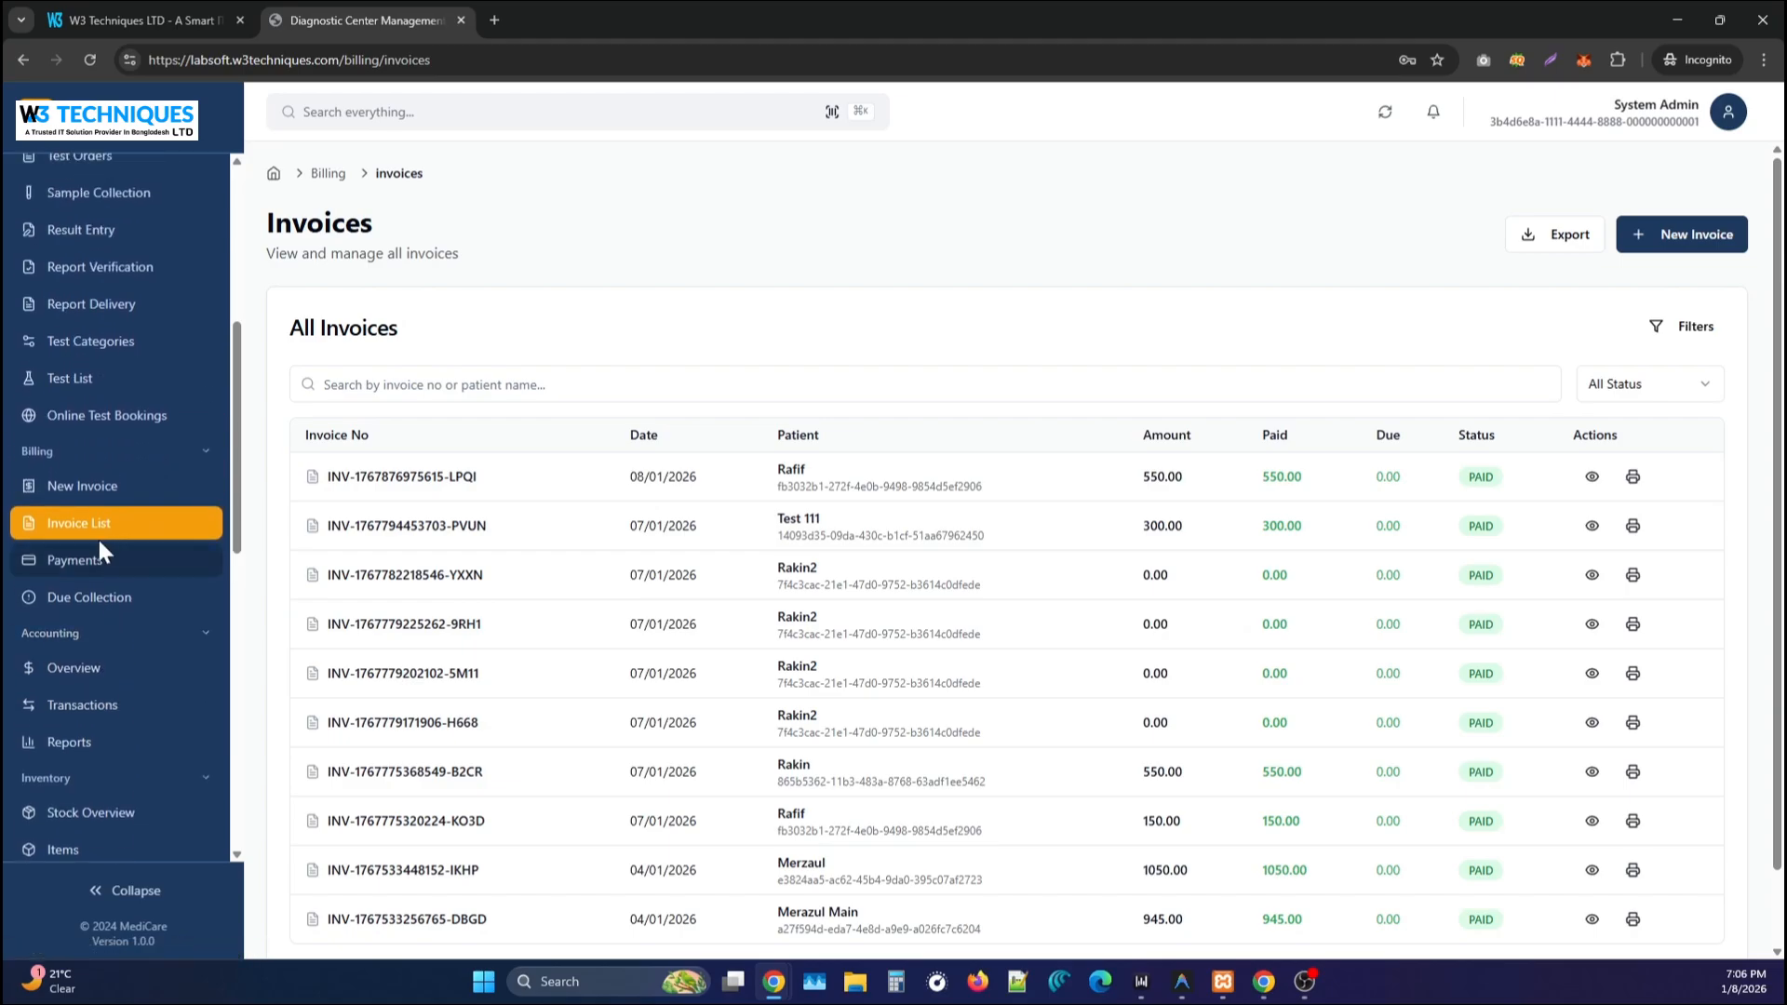
{"action": "left_click", "coordinate": [74, 564]}
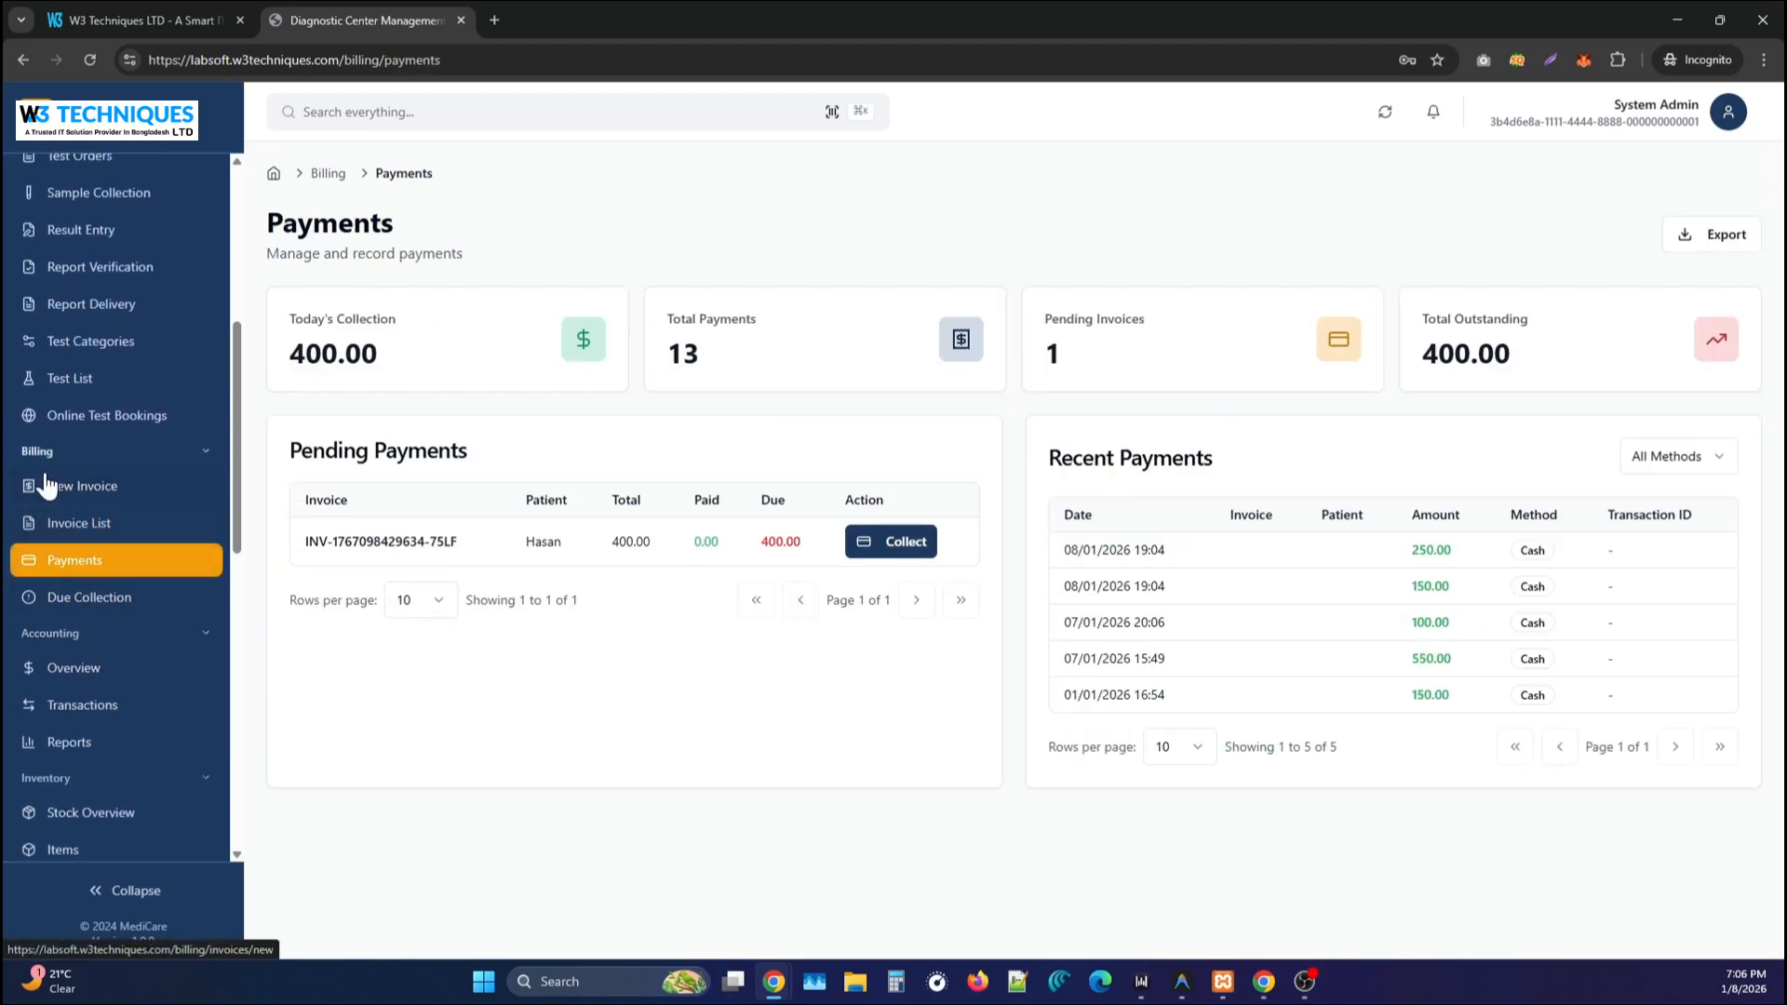
Open the Accounting overview and examine the Net Profit/Loss figure.
{"action": "left_click", "coordinate": [52, 672]}
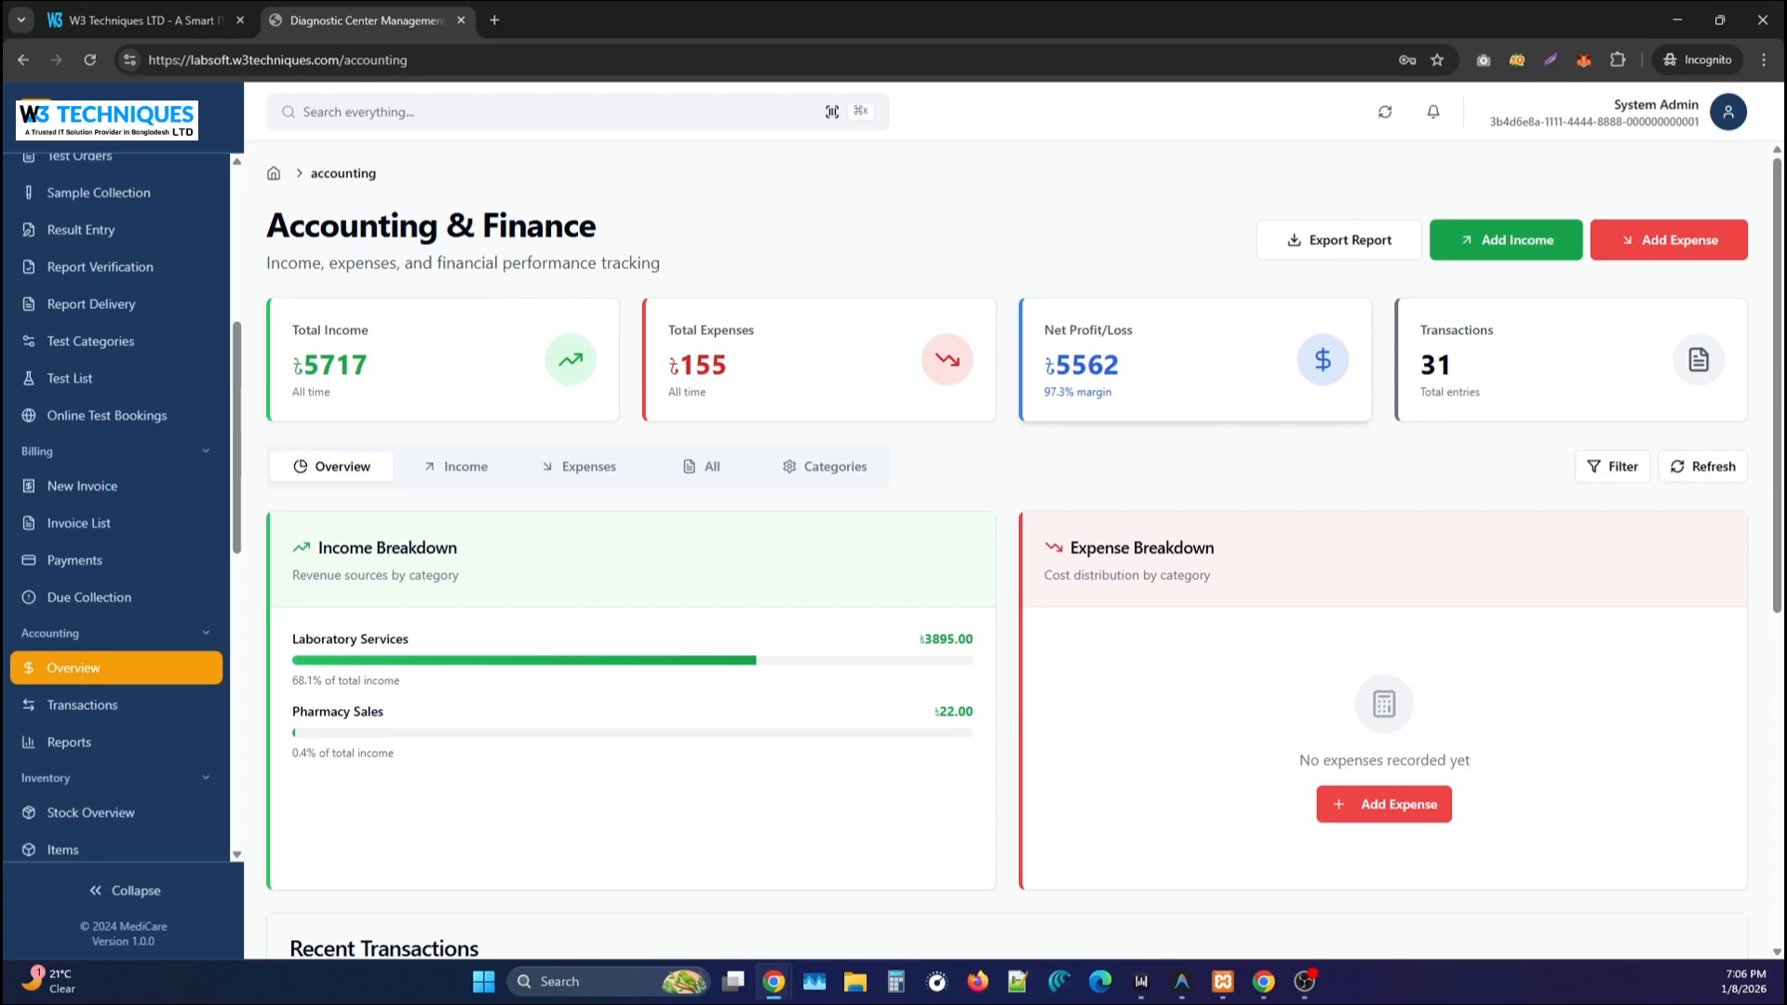
{"action": "double_click", "coordinate": [1101, 361]}
{"action": "left_click", "coordinate": [1166, 377]}
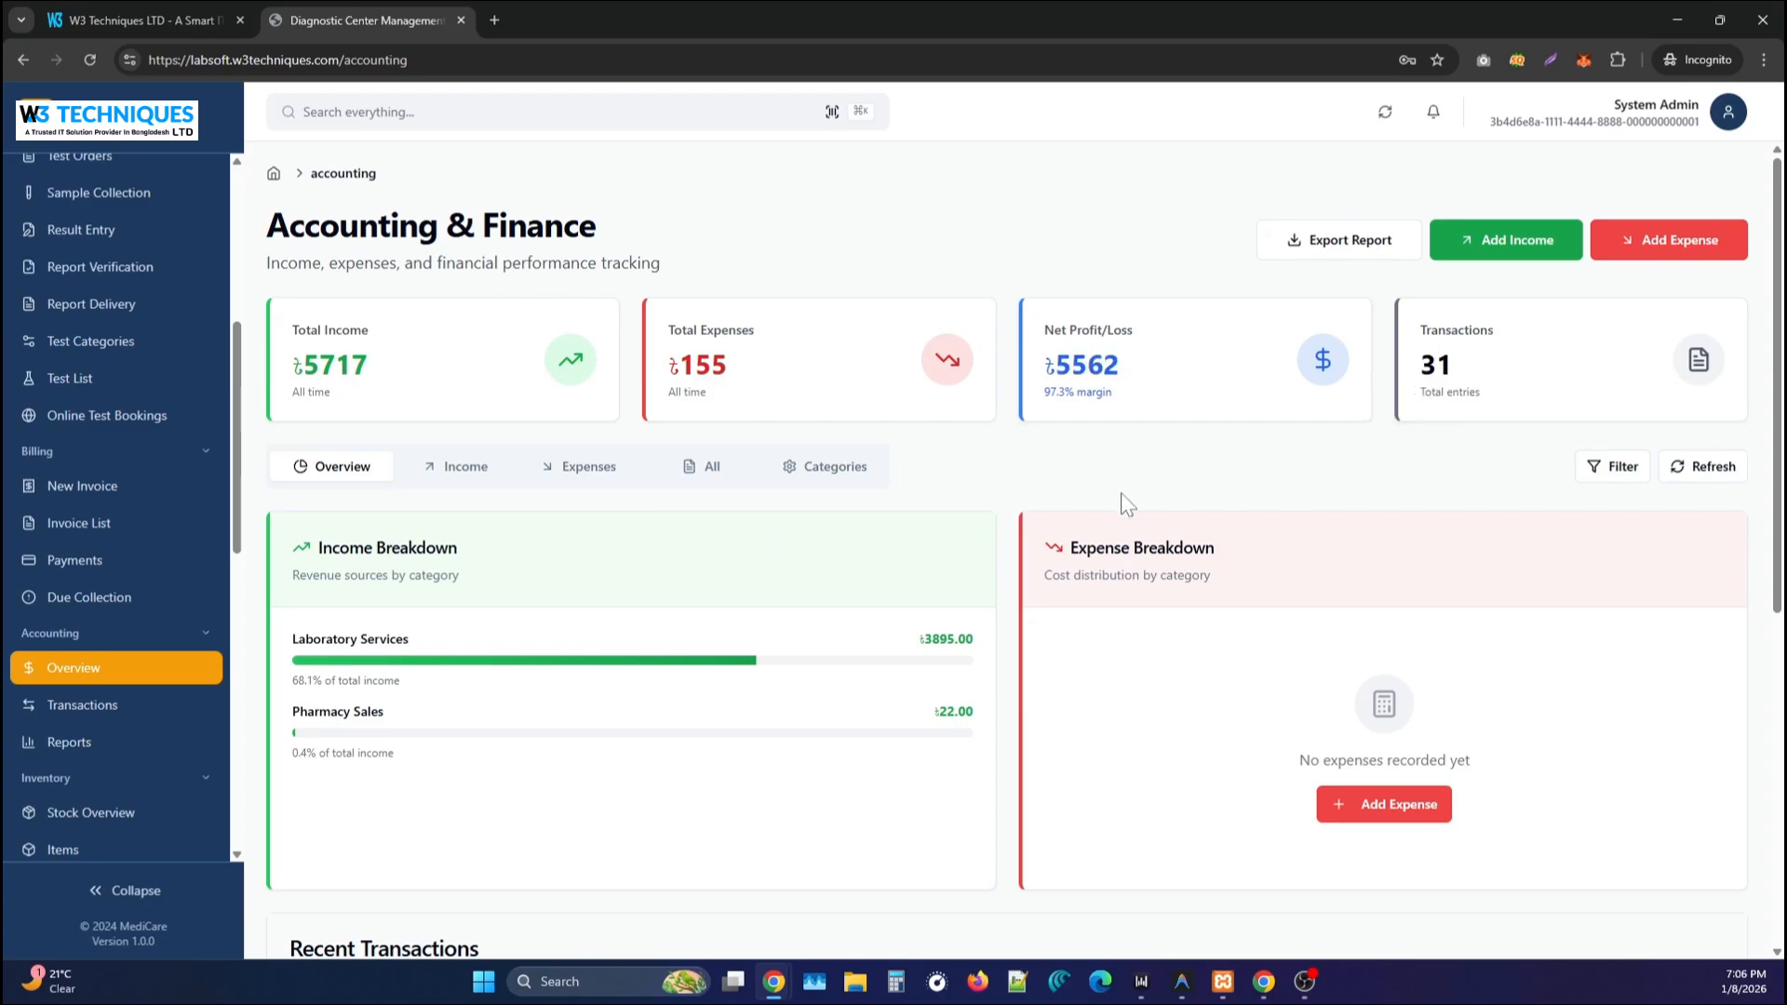
View the income recording form with its category options and the expense recording form, closing both without saving.
{"action": "left_click", "coordinate": [1480, 264]}
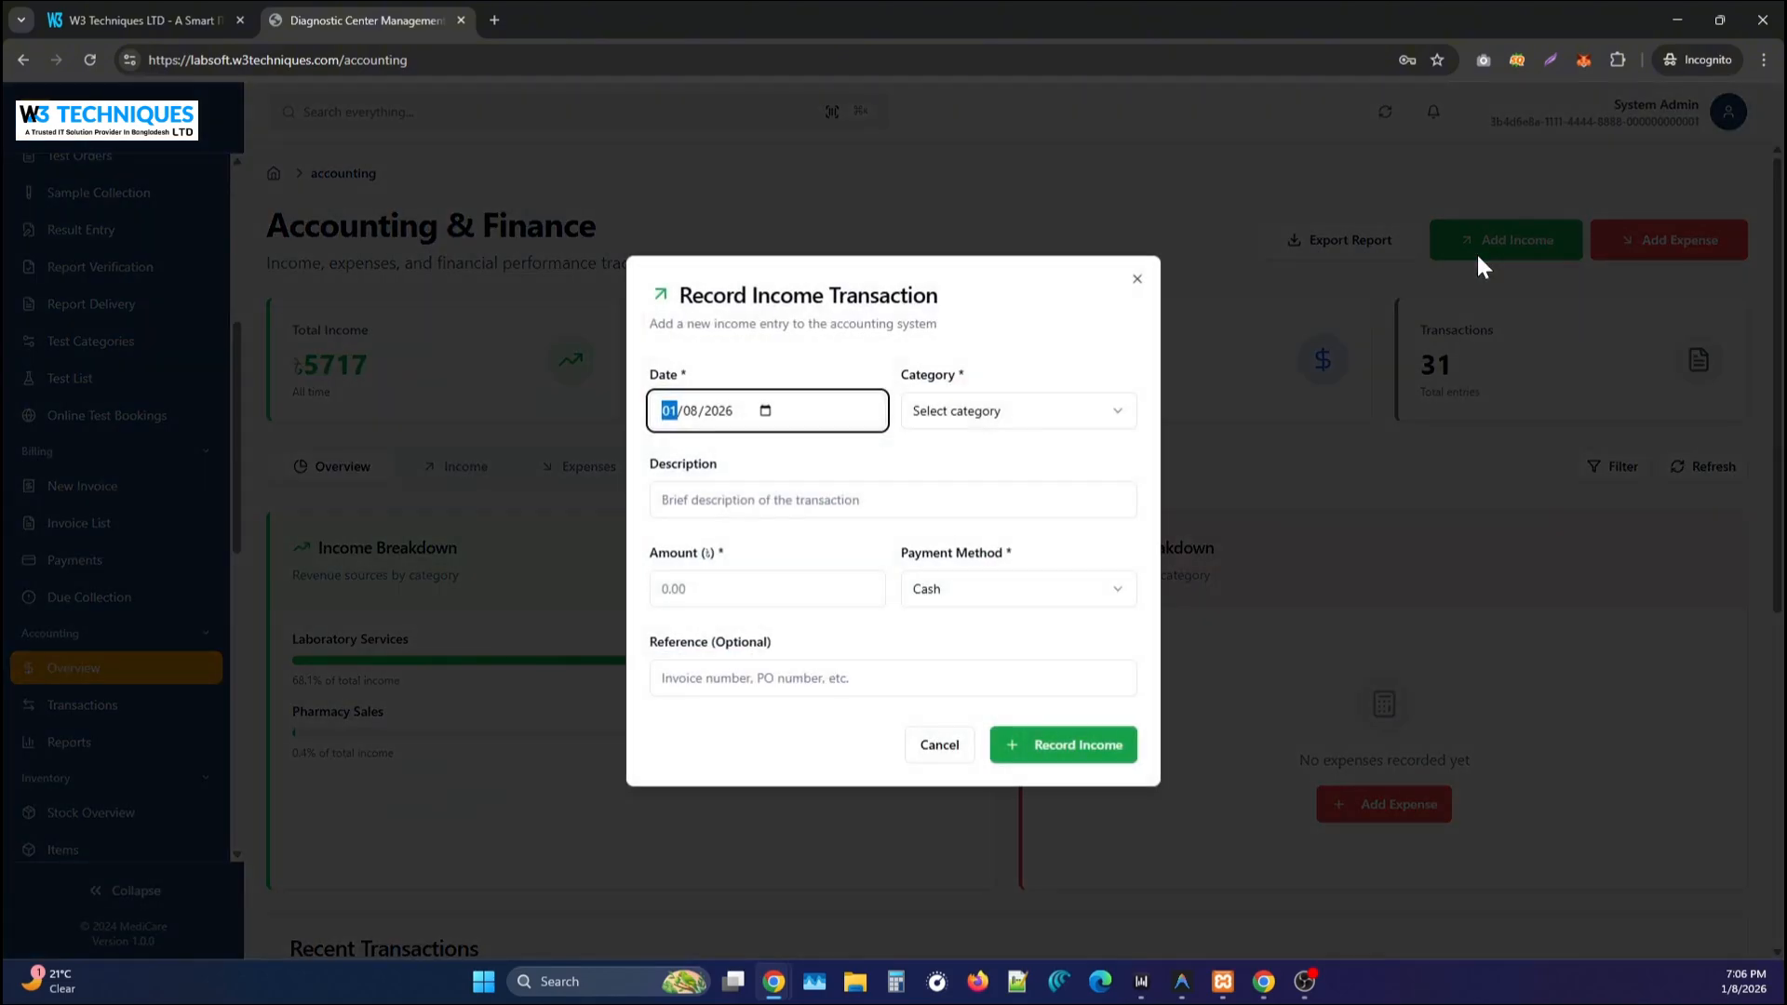
{"action": "left_click", "coordinate": [947, 417]}
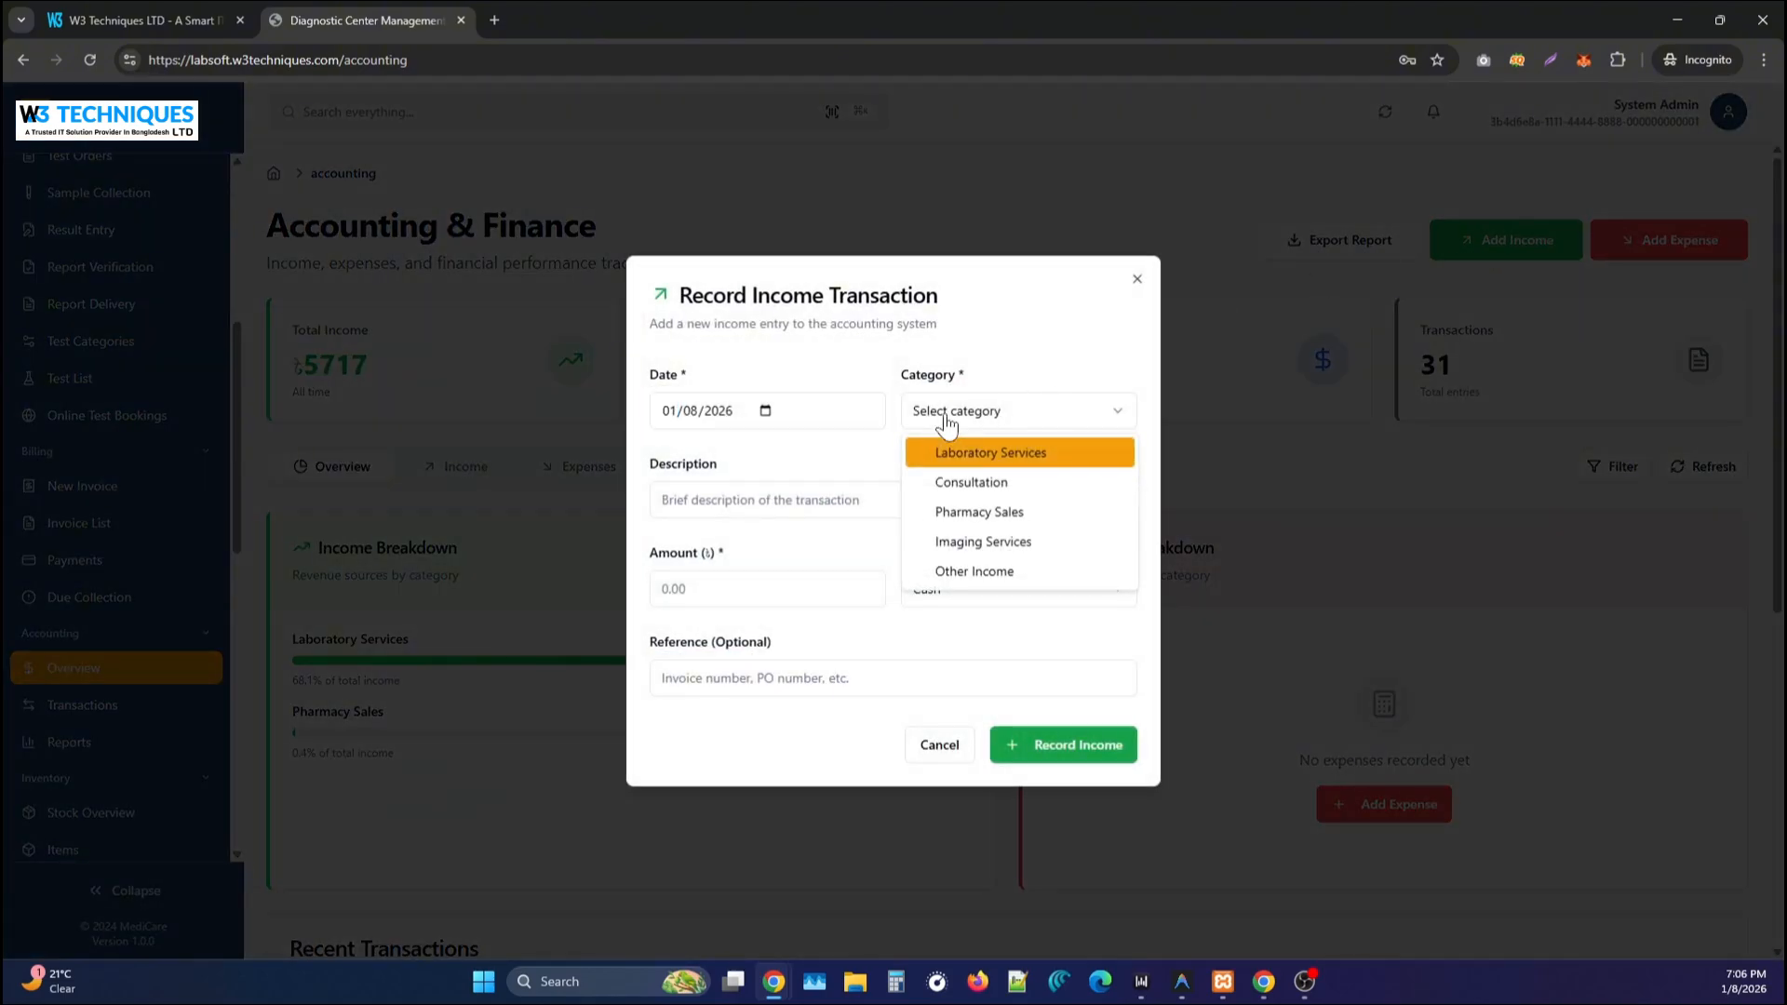
{"action": "left_click", "coordinate": [931, 757]}
{"action": "left_click", "coordinate": [936, 749]}
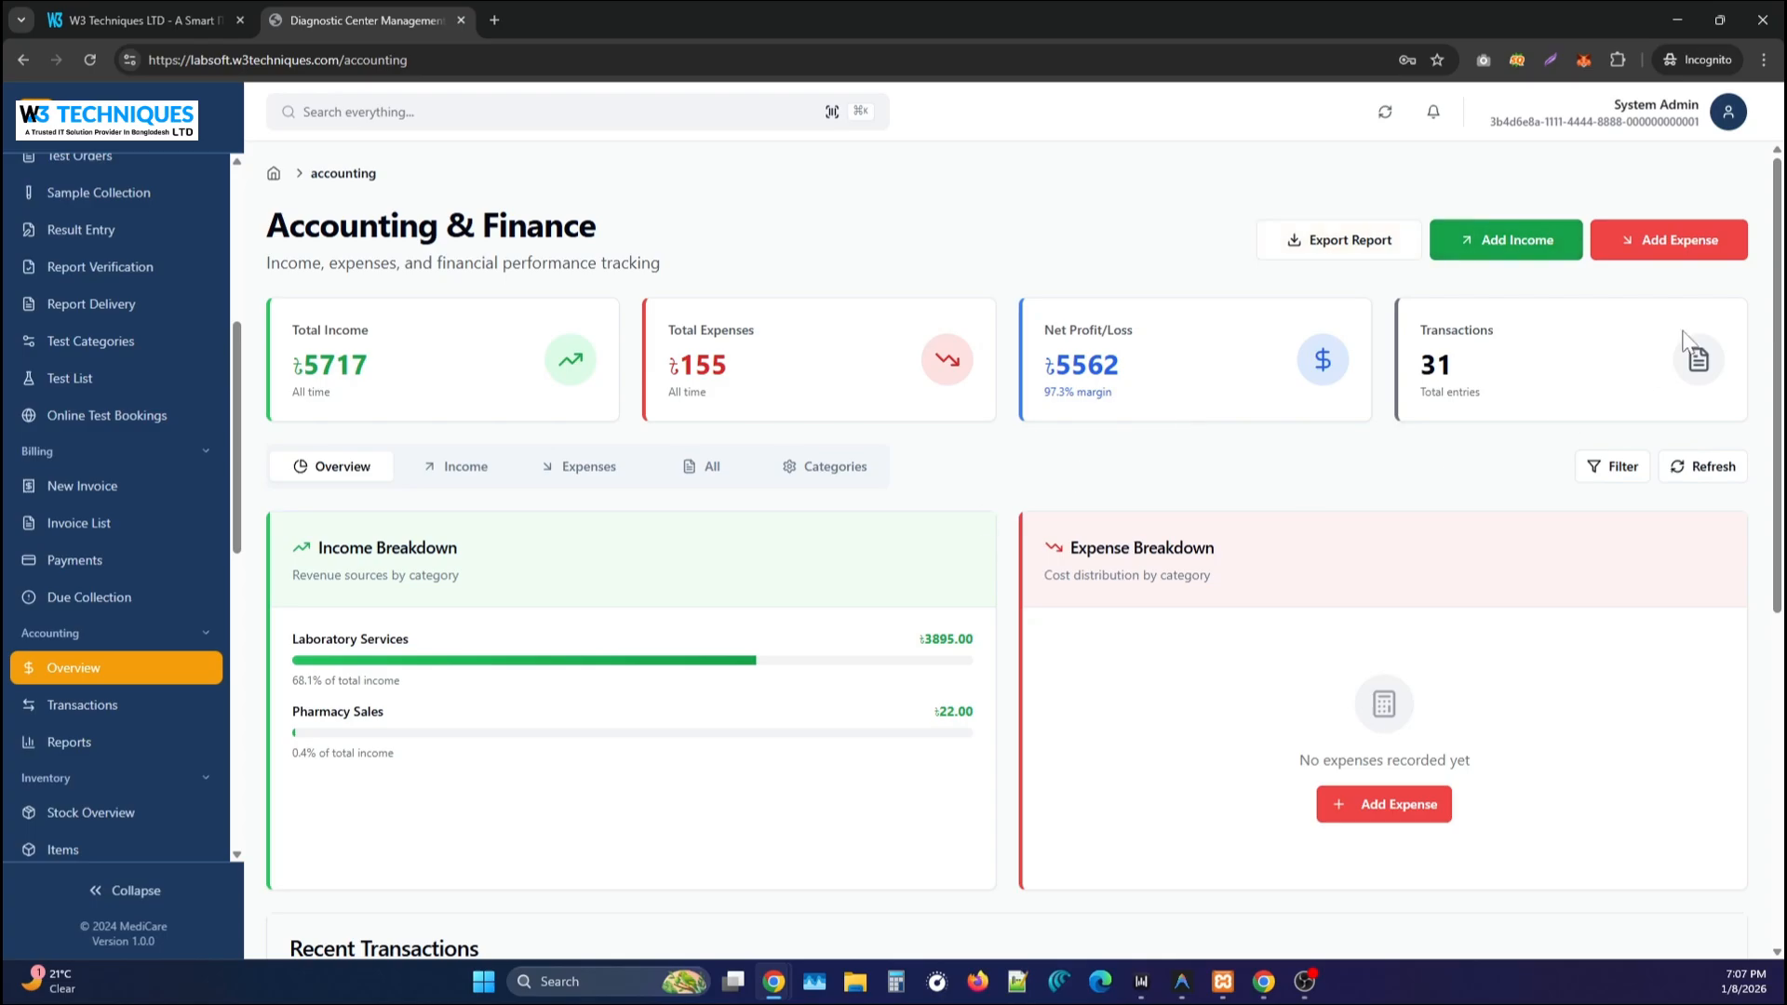
{"action": "left_click", "coordinate": [1650, 244]}
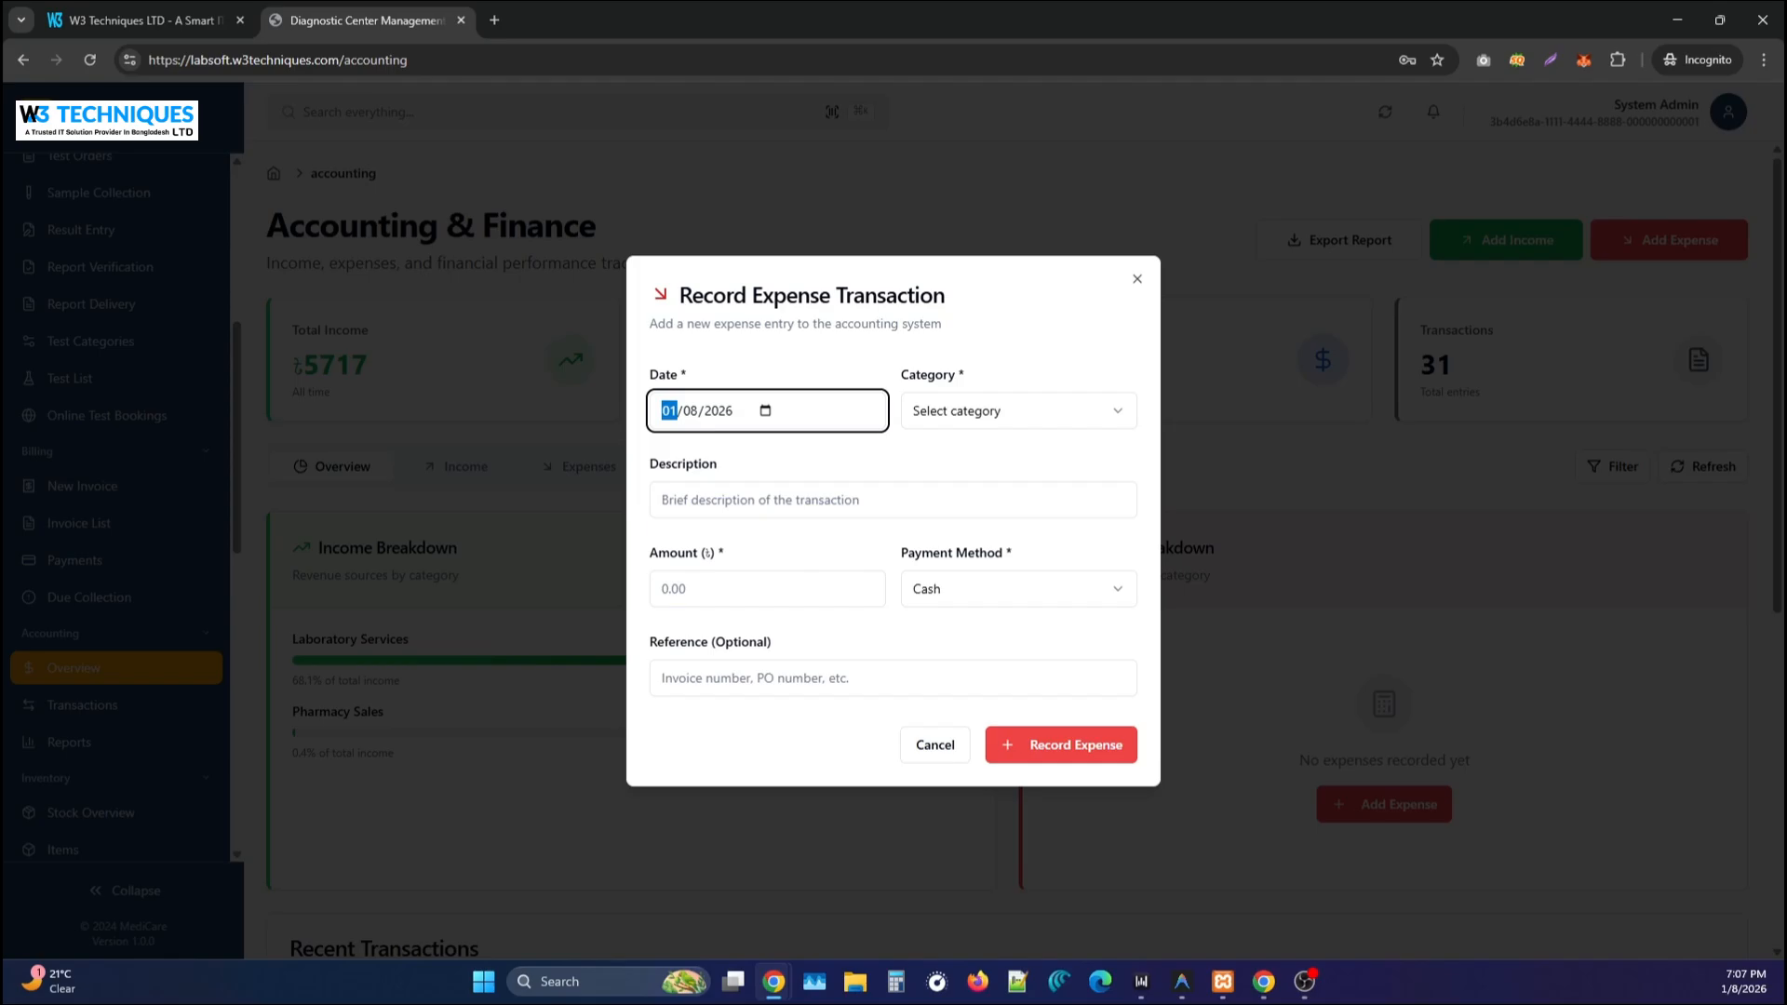
{"action": "left_click", "coordinate": [1137, 281]}
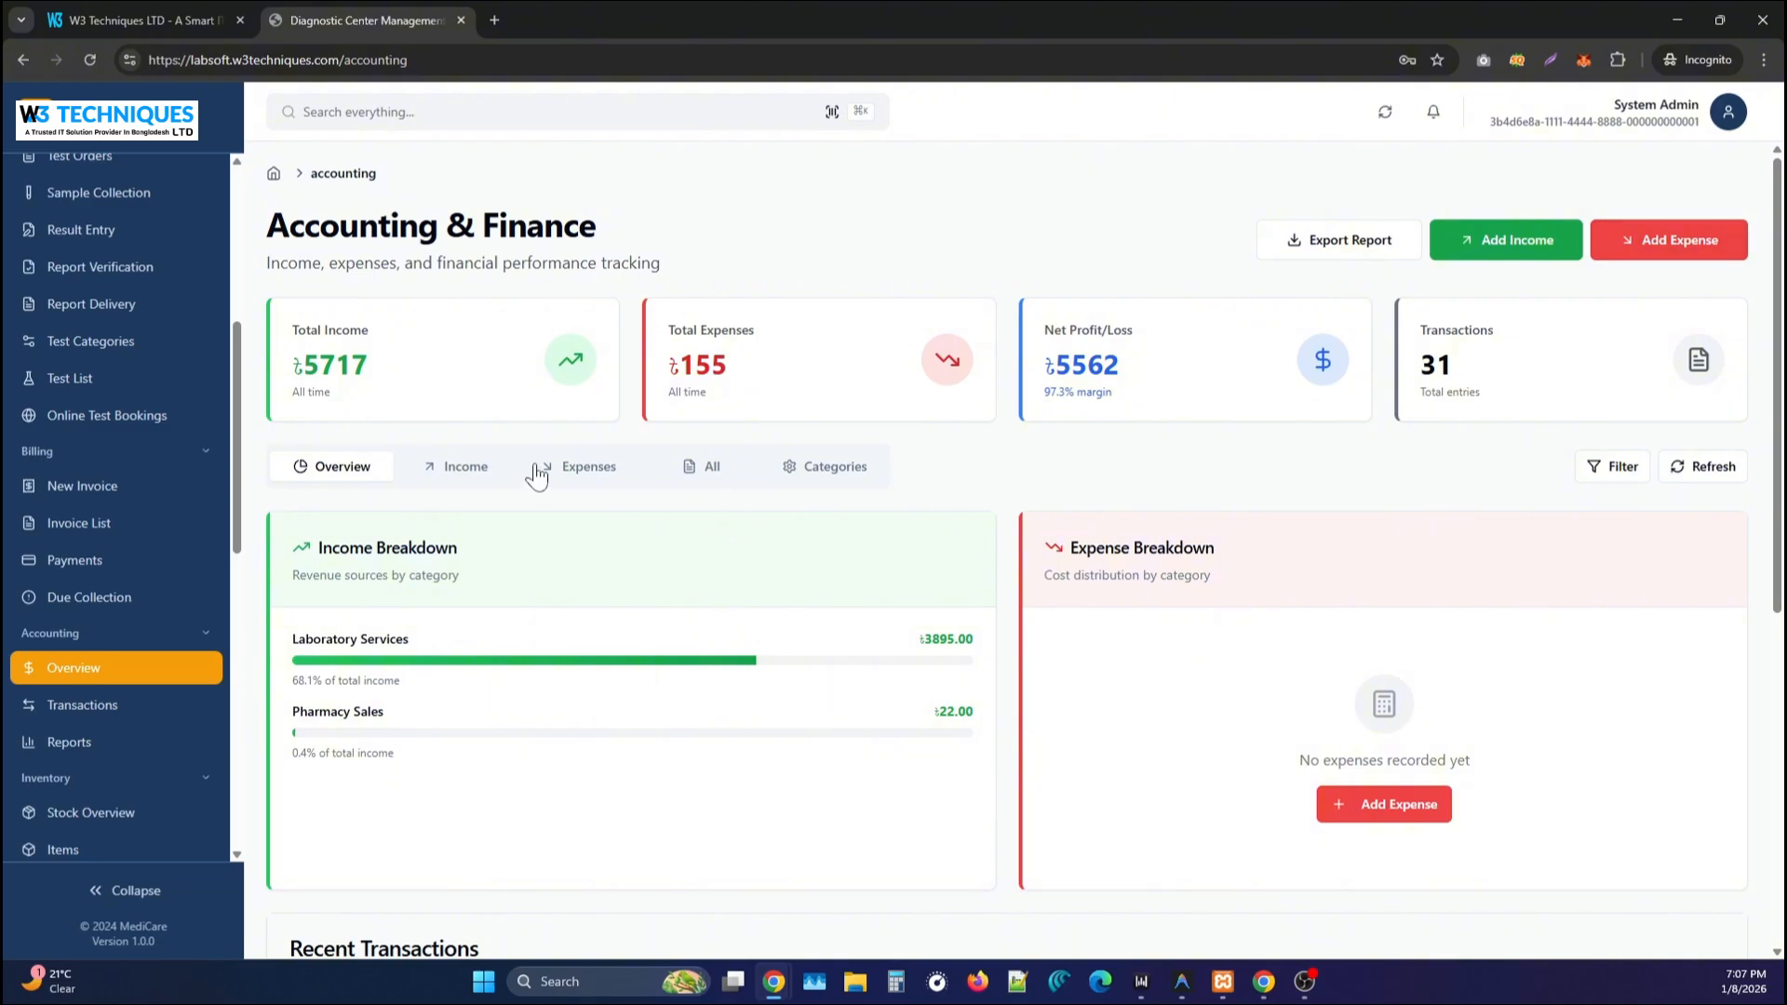
Show the income transactions in Accounting and look through the listed entries.
{"action": "left_click", "coordinate": [466, 468]}
{"action": "scroll", "coordinate": [700, 740], "scroll_direction": "down", "scroll_amount": 1}
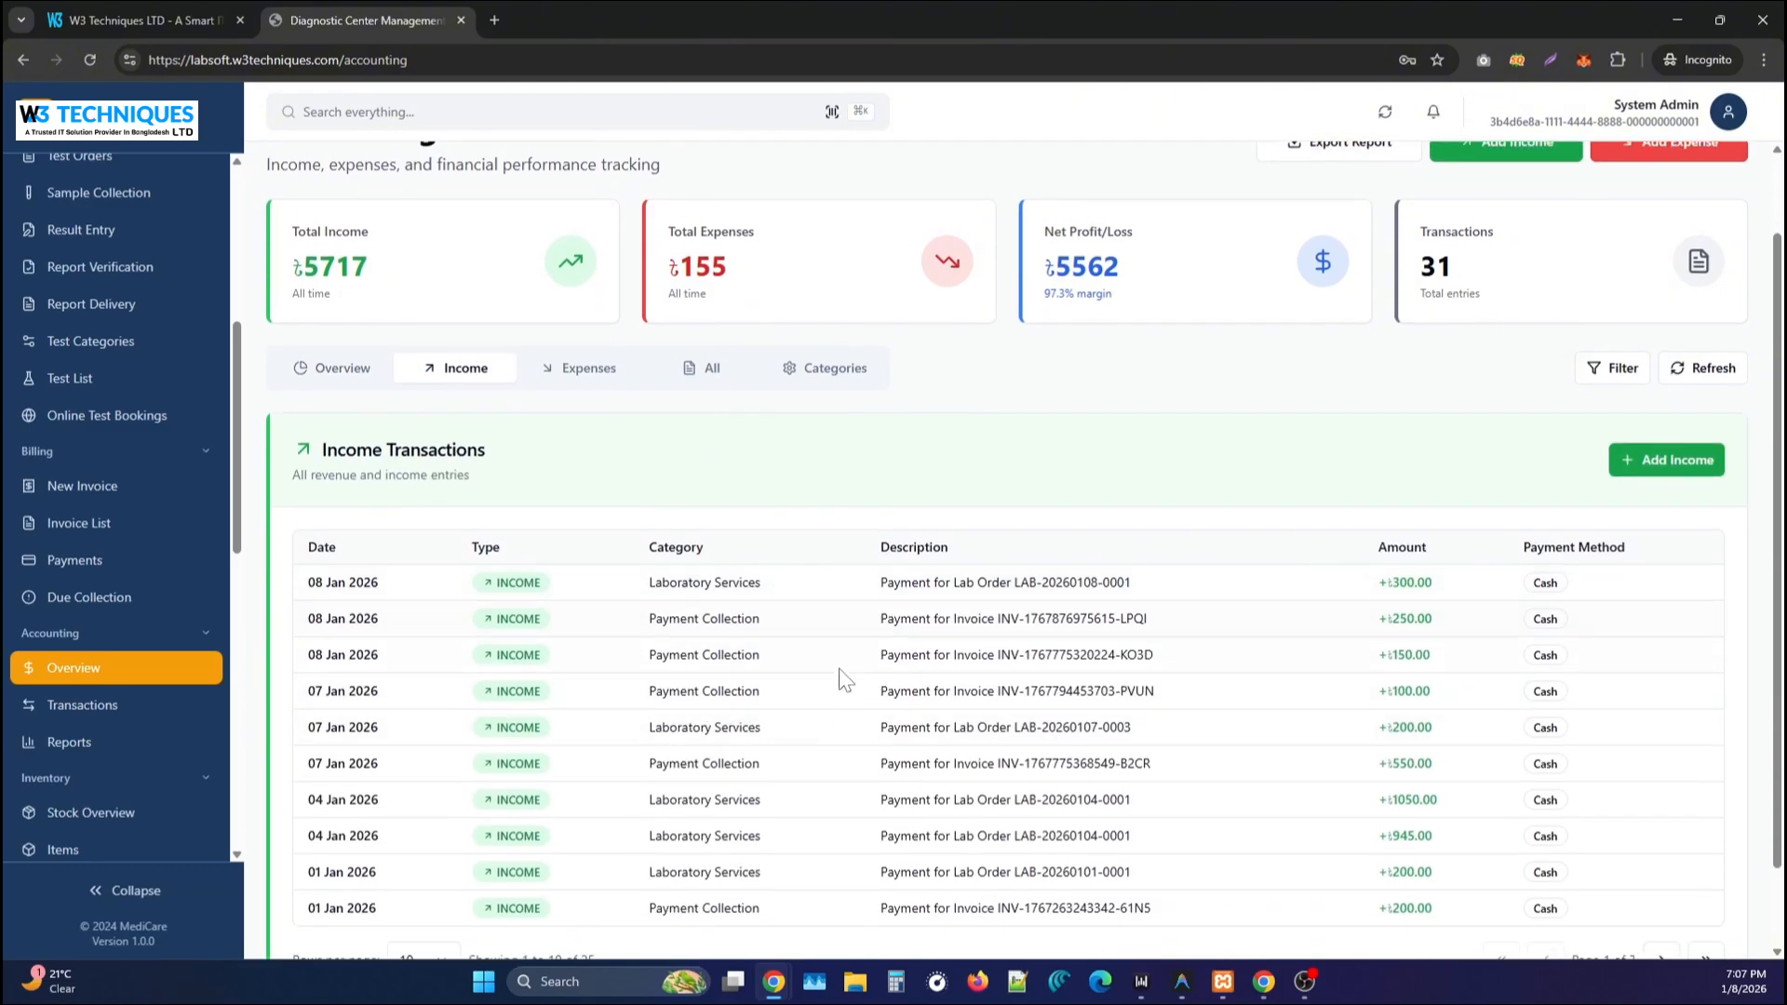
{"action": "scroll", "coordinate": [838, 679], "scroll_direction": "down", "scroll_amount": 1}
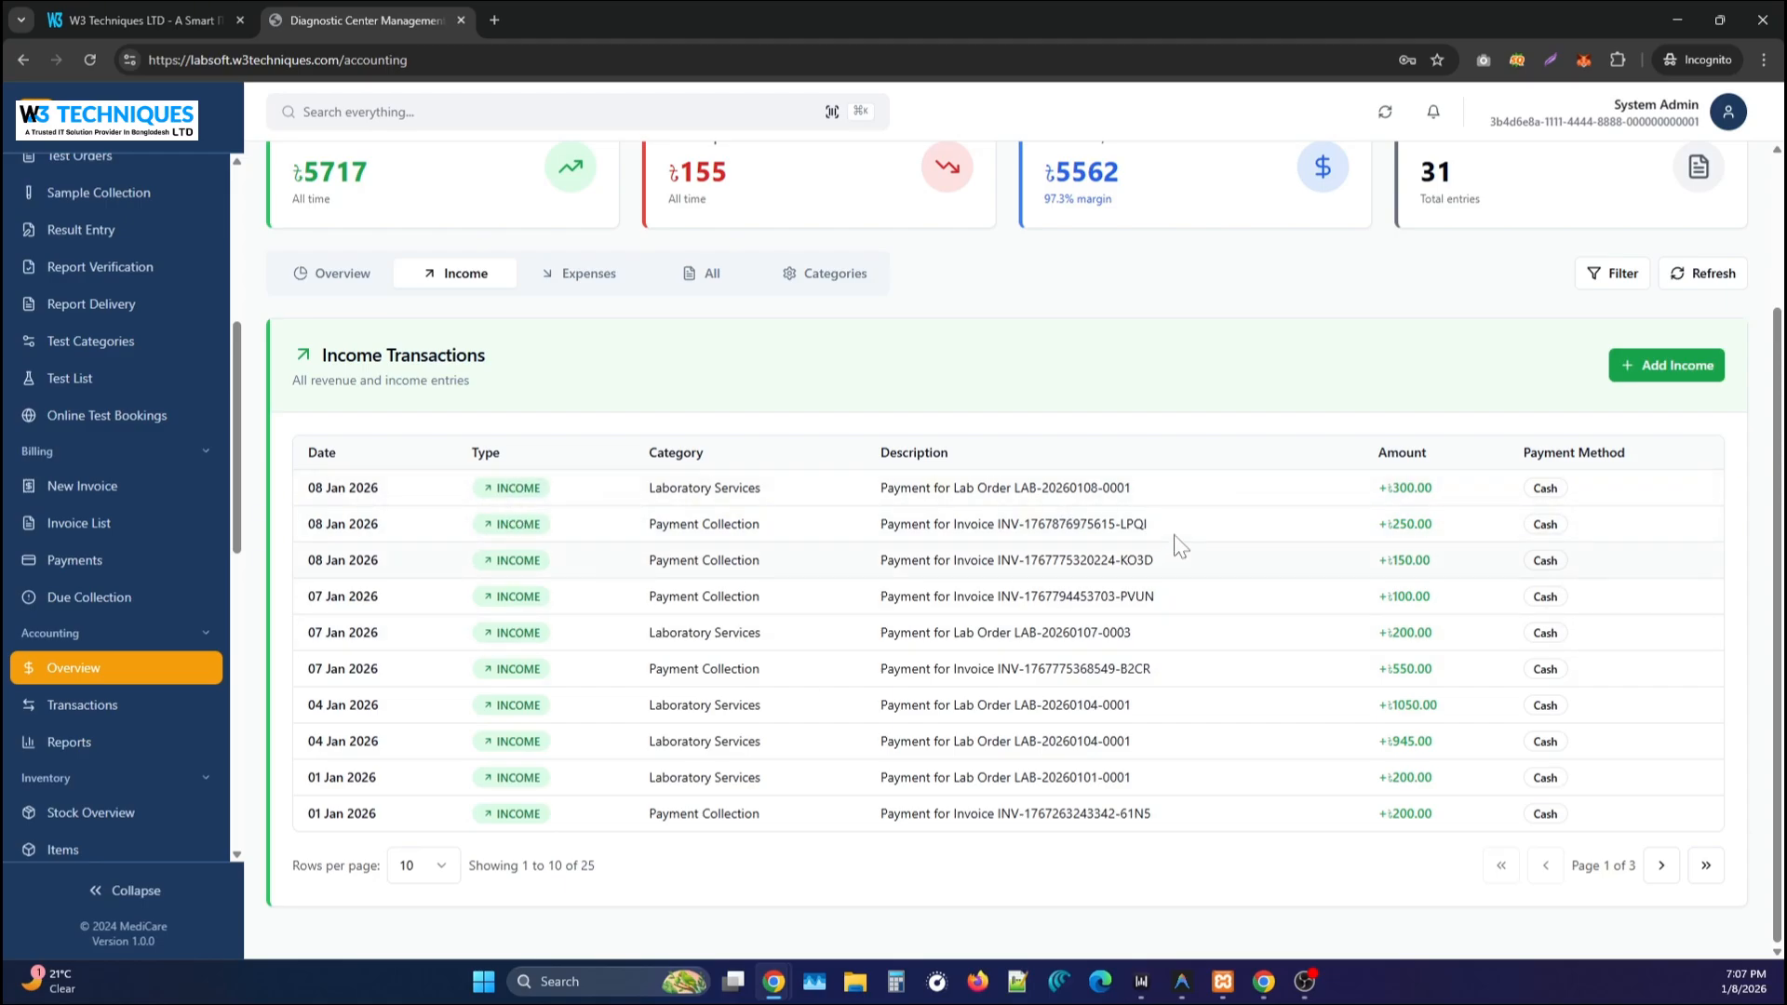
Show the expense transactions and examine the Commission Payment and Inventory Purchase entries.
{"action": "left_click", "coordinate": [565, 279]}
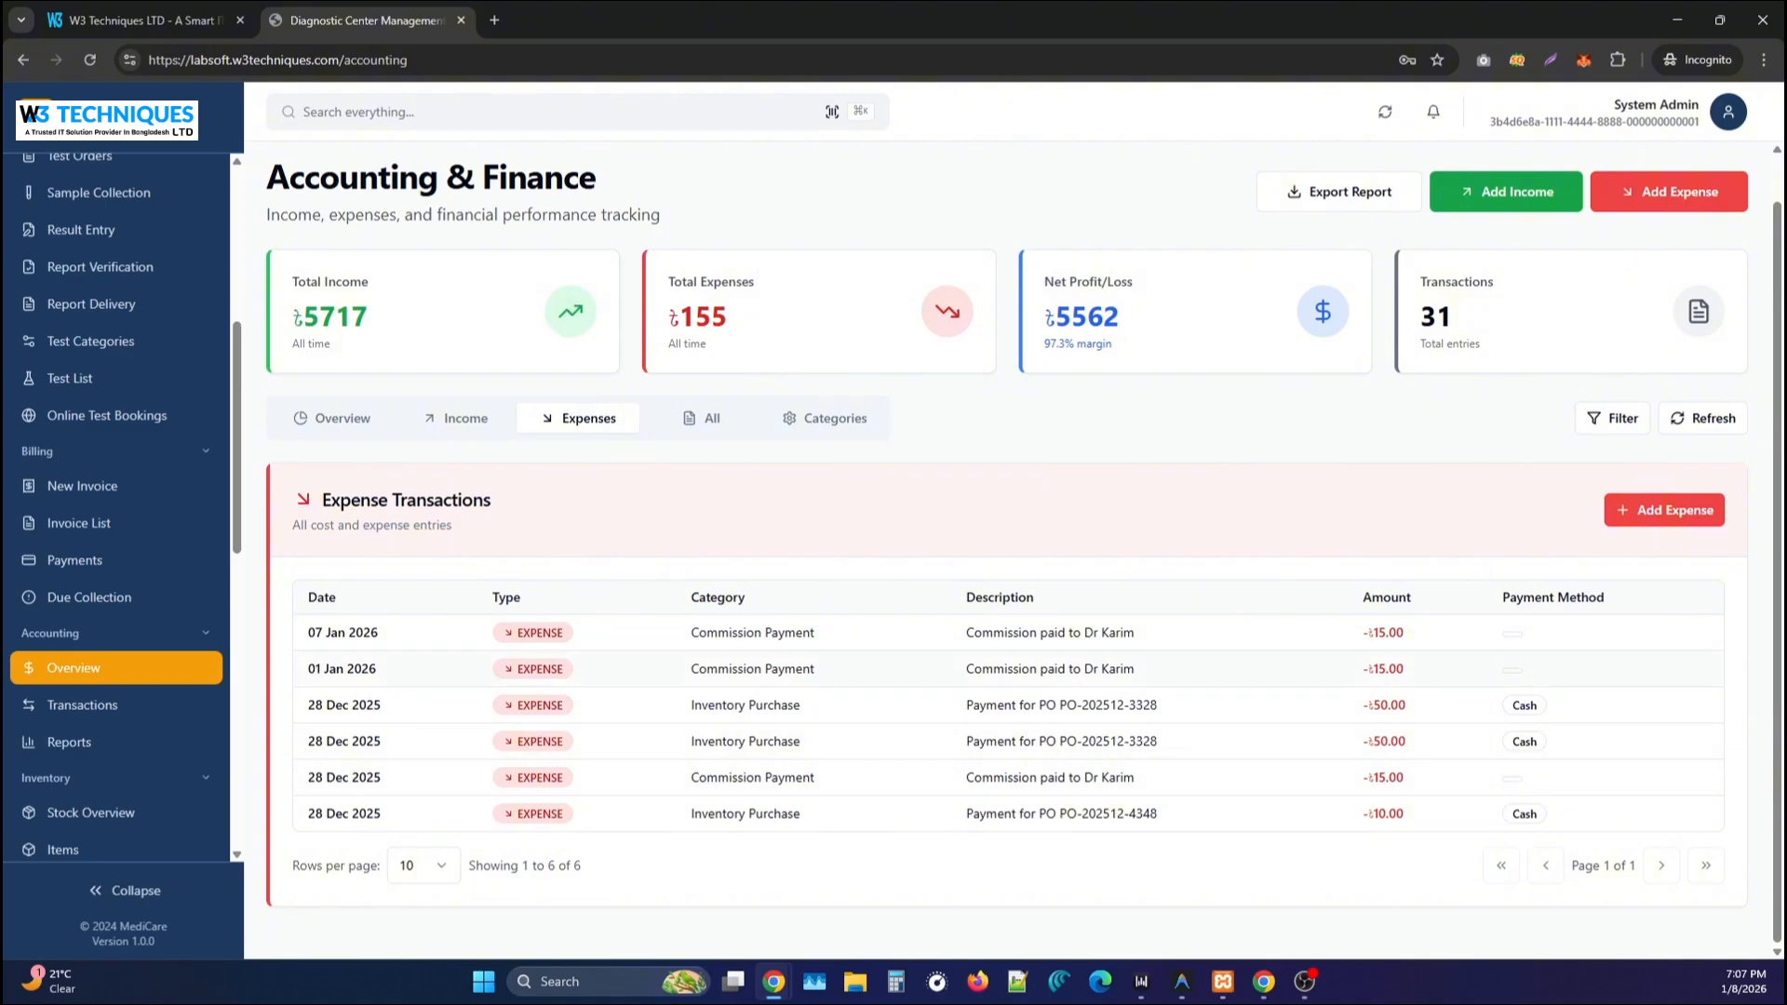
{"action": "left_click_drag", "start_coordinate": [686, 633], "coordinate": [784, 633]}
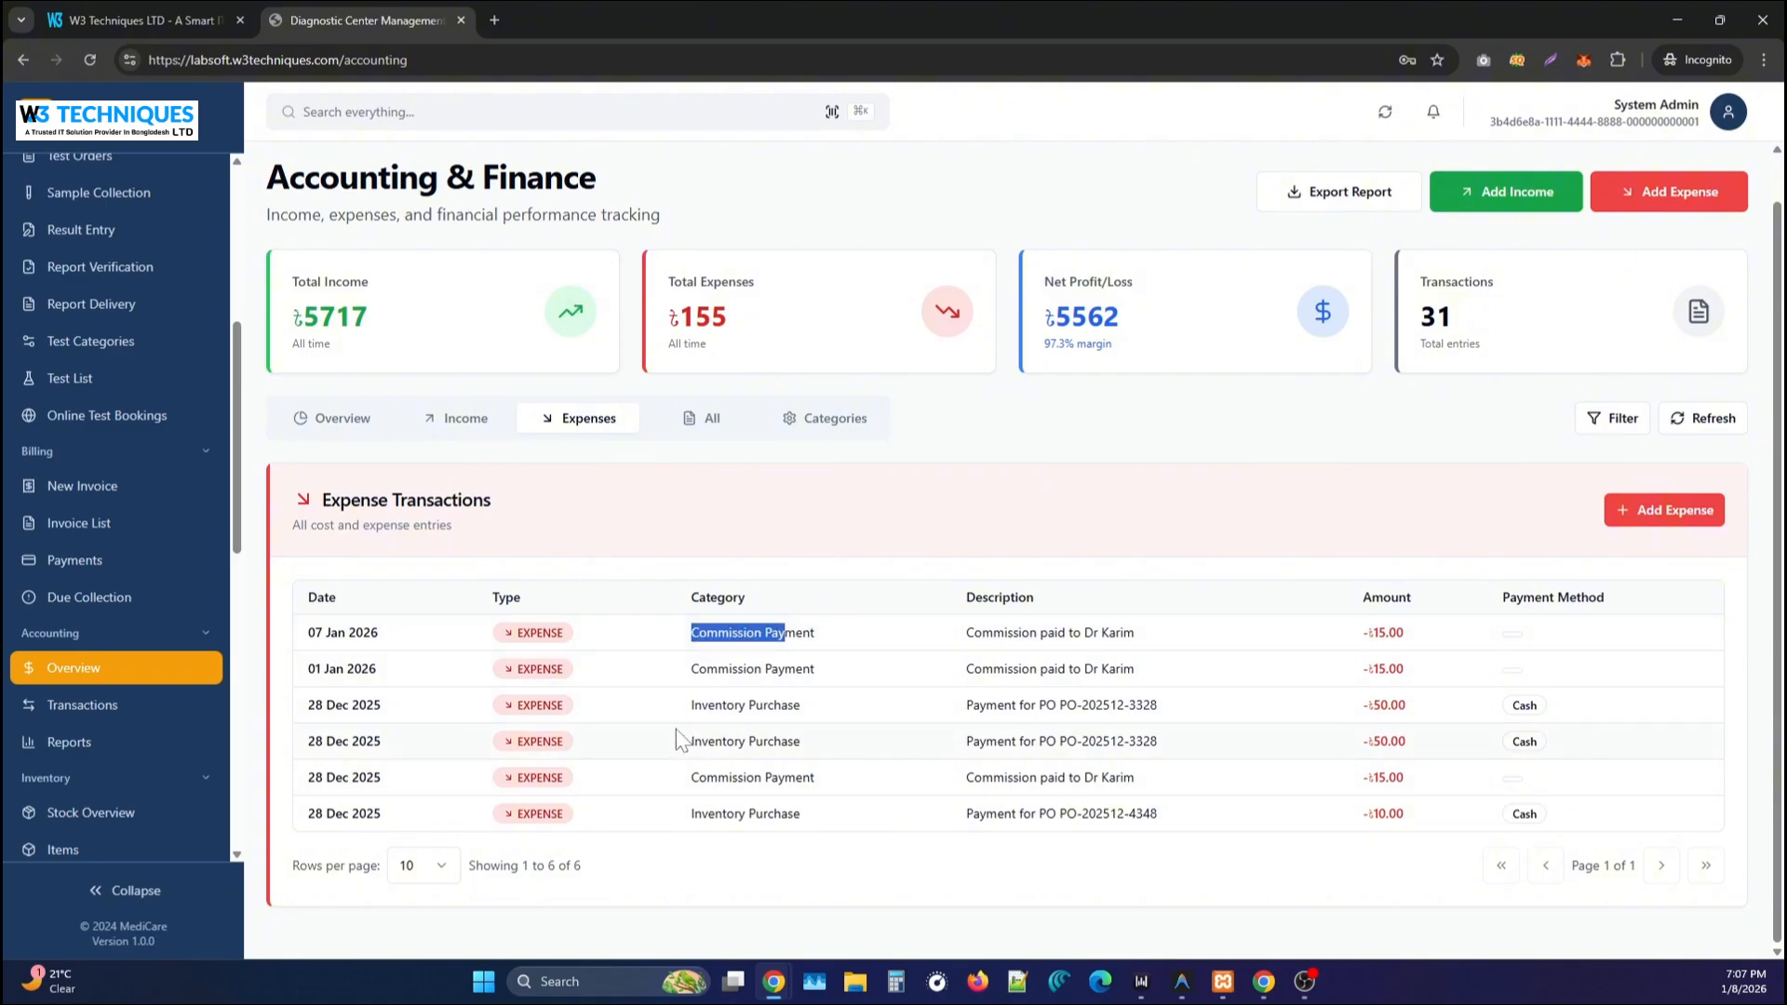
{"action": "left_click_drag", "start_coordinate": [689, 705], "coordinate": [787, 705]}
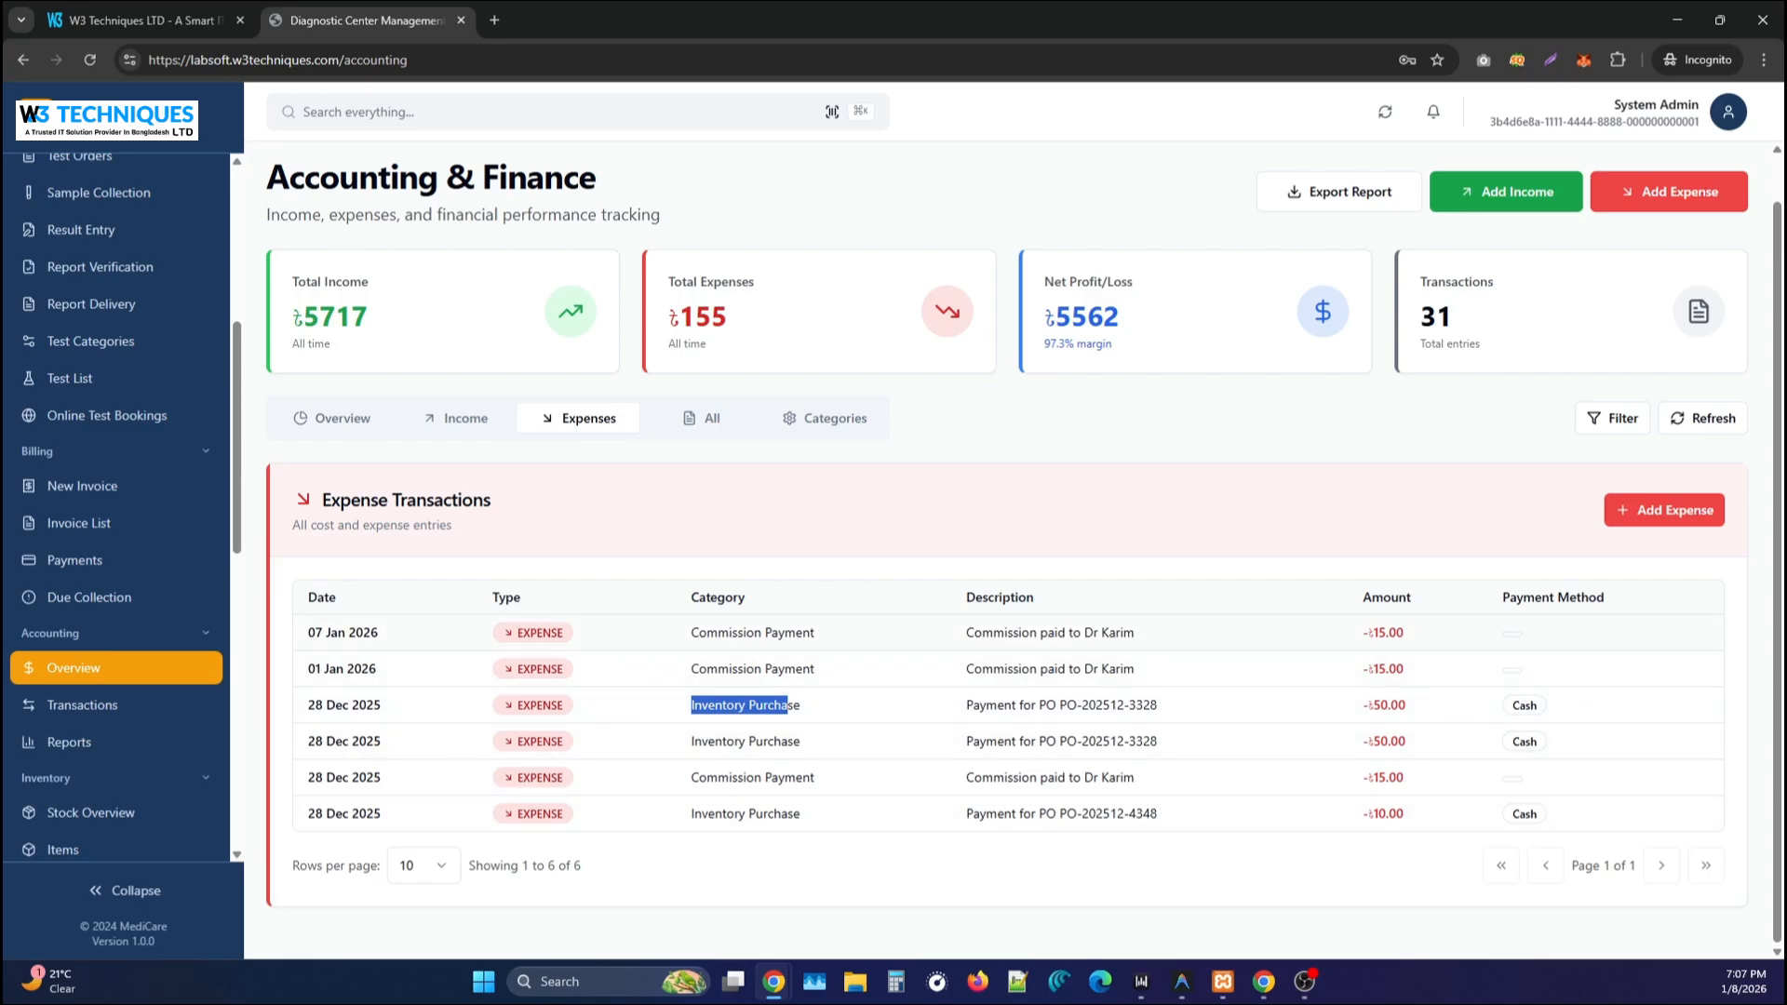
Review the complete transaction history and the lists of expense and income categories.
{"action": "left_click", "coordinate": [729, 429]}
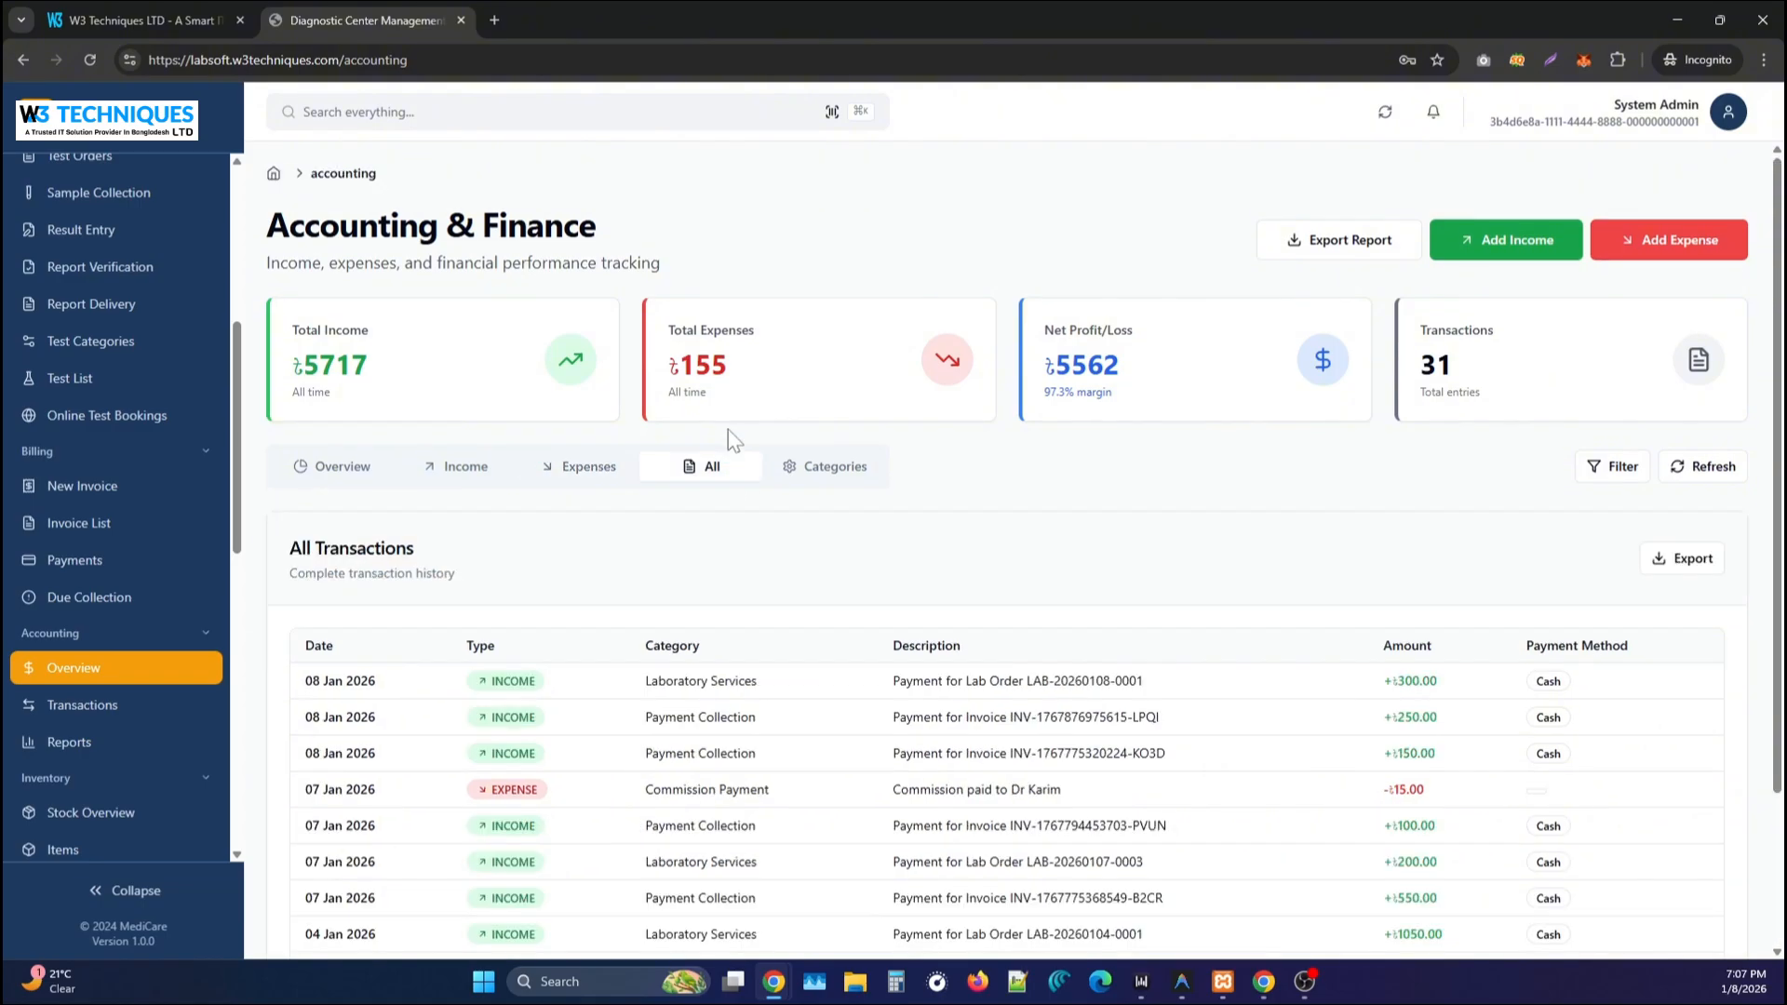
{"action": "scroll", "coordinate": [673, 563], "scroll_direction": "down", "scroll_amount": 2}
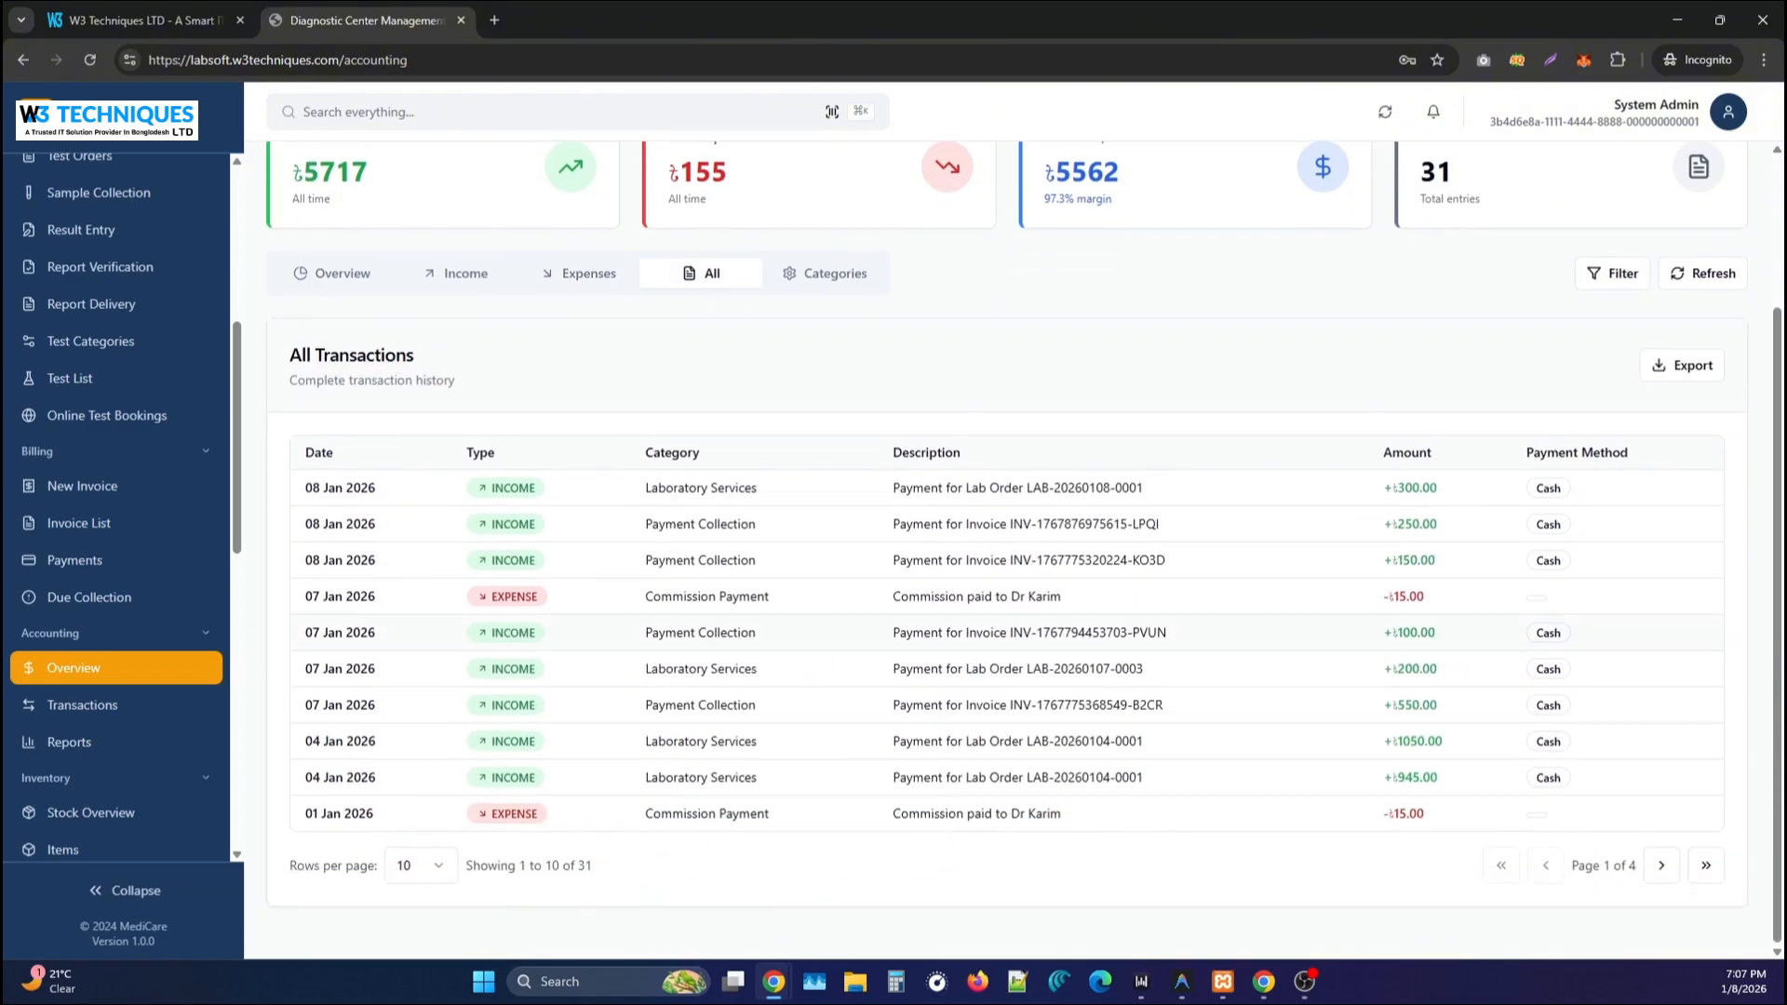
{"action": "scroll", "coordinate": [708, 619], "scroll_direction": "up", "scroll_amount": 2}
{"action": "left_click", "coordinate": [796, 465]}
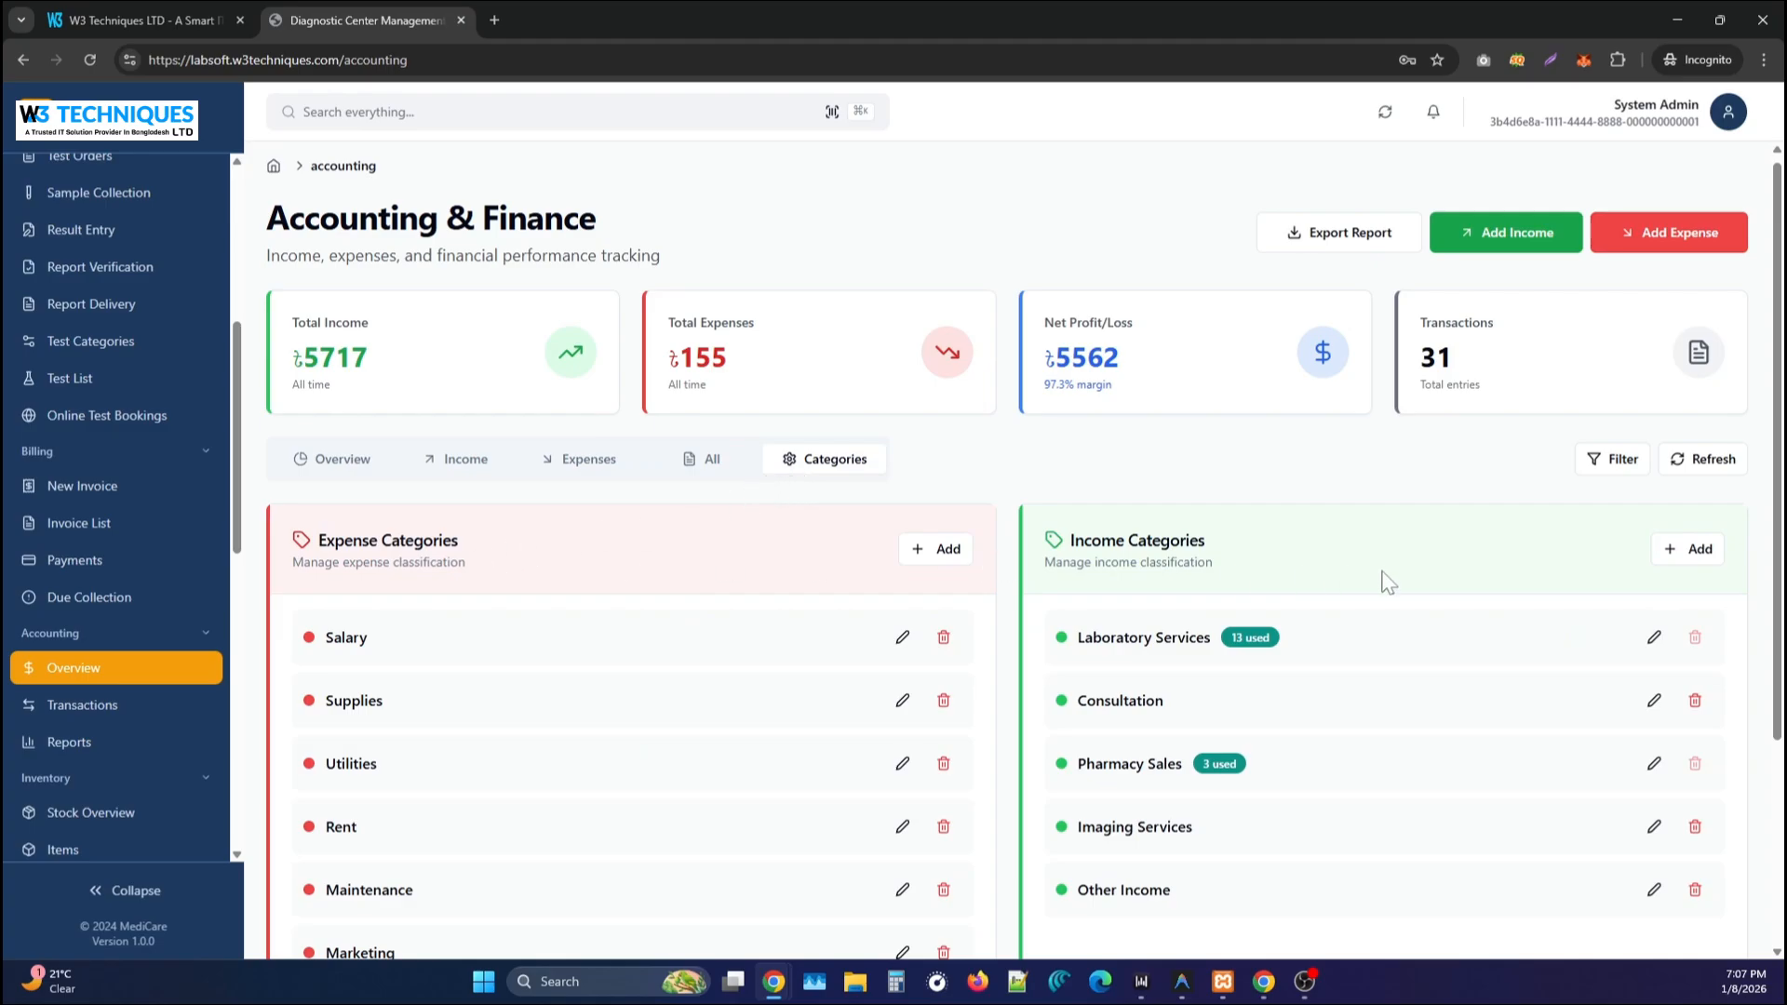
{"action": "scroll", "coordinate": [1443, 583], "scroll_direction": "down", "scroll_amount": 3}
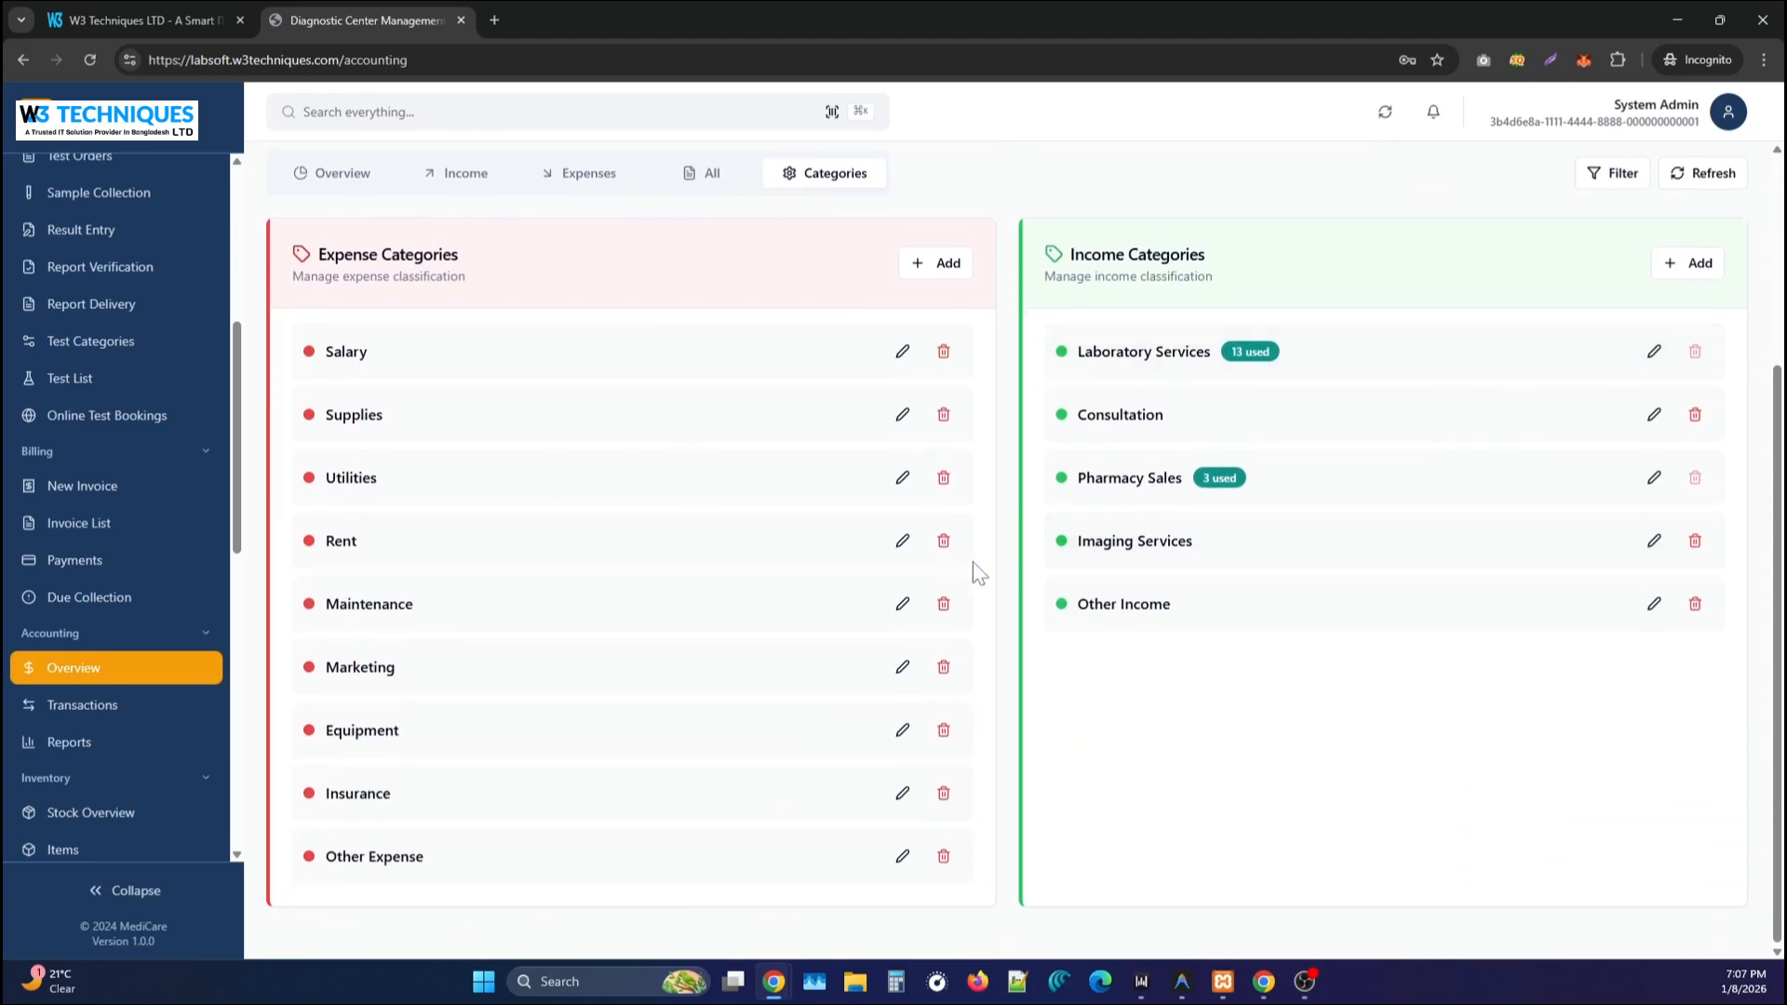
Open the inventory Stock Overview, and view the inventory Items list.
{"action": "scroll", "coordinate": [21, 579], "scroll_direction": "down", "scroll_amount": 2}
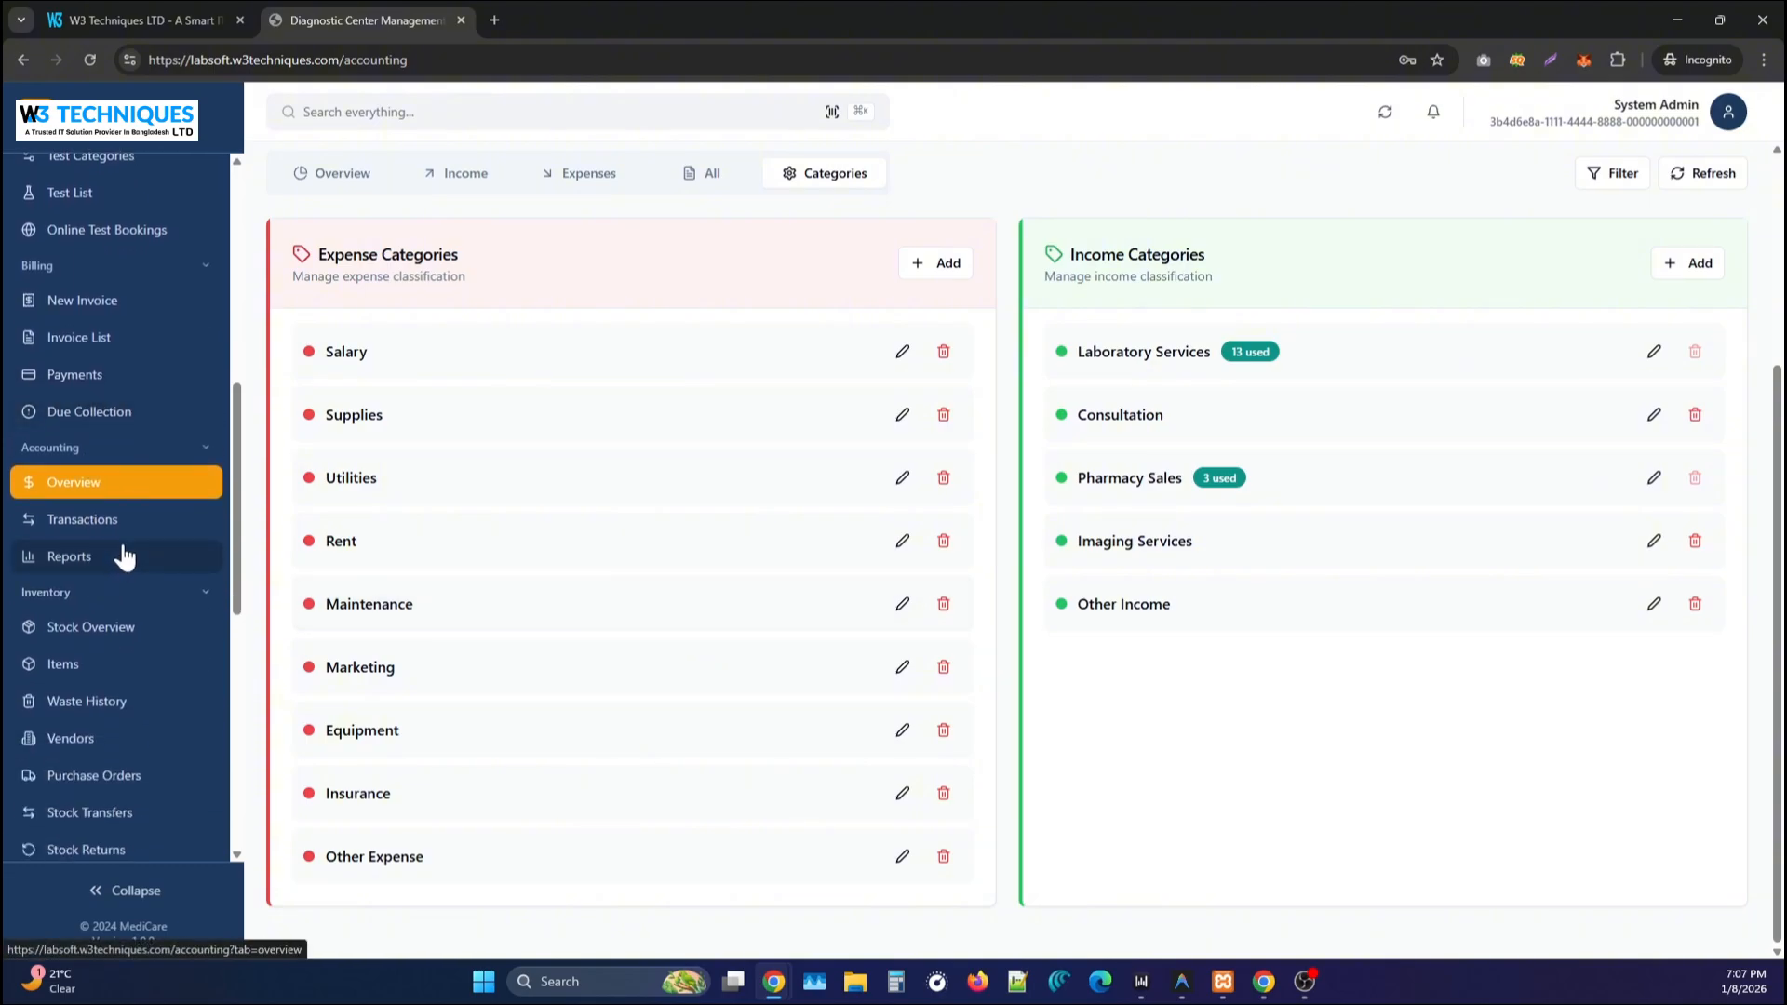
{"action": "scroll", "coordinate": [110, 587], "scroll_direction": "down", "scroll_amount": 1}
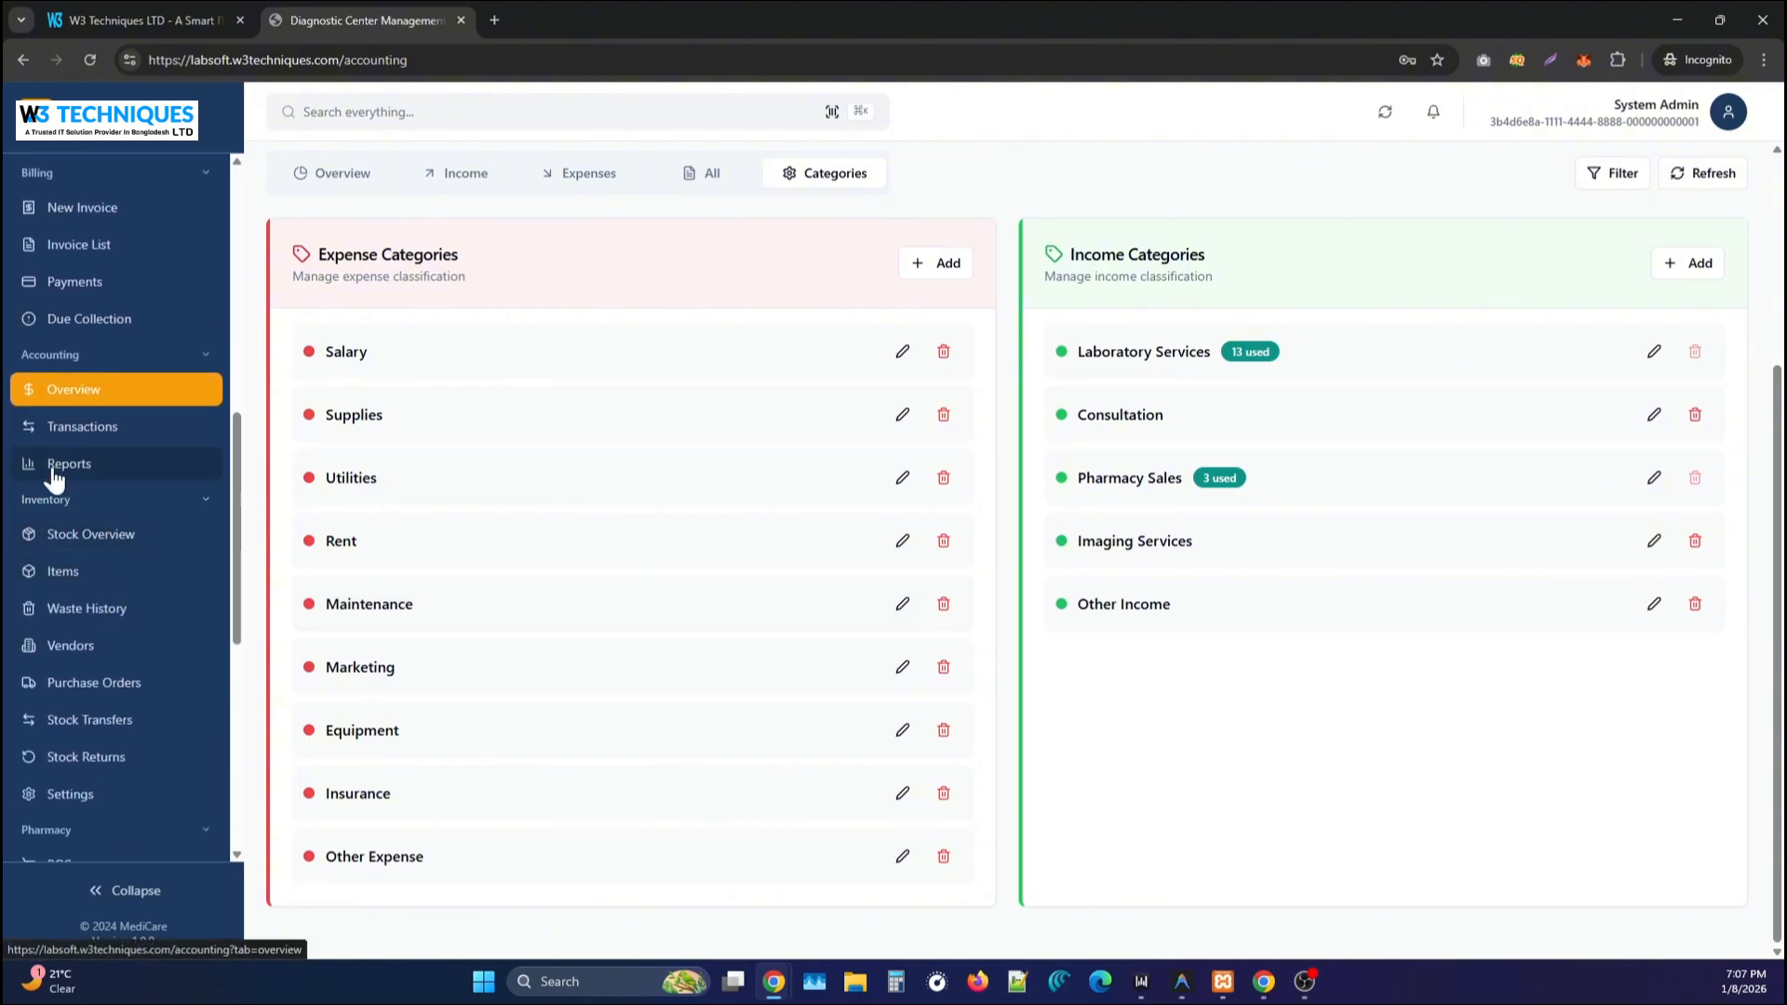
{"action": "left_click", "coordinate": [82, 532]}
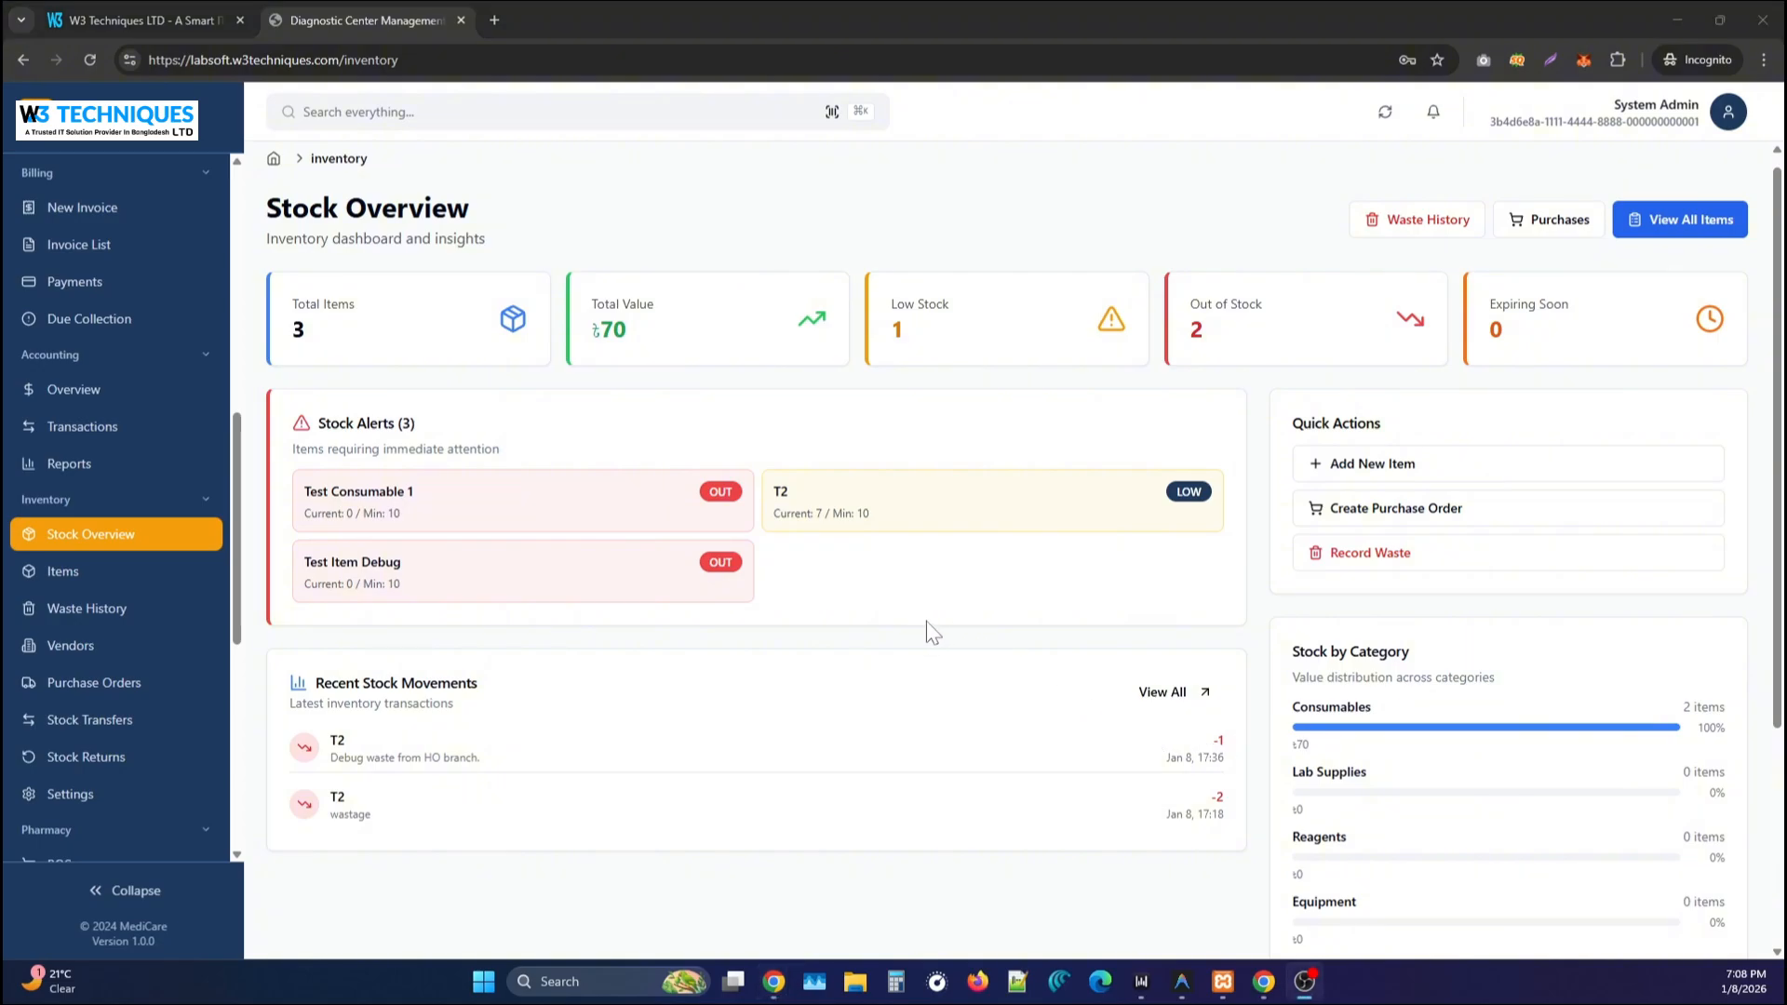
{"action": "left_click", "coordinate": [82, 563]}
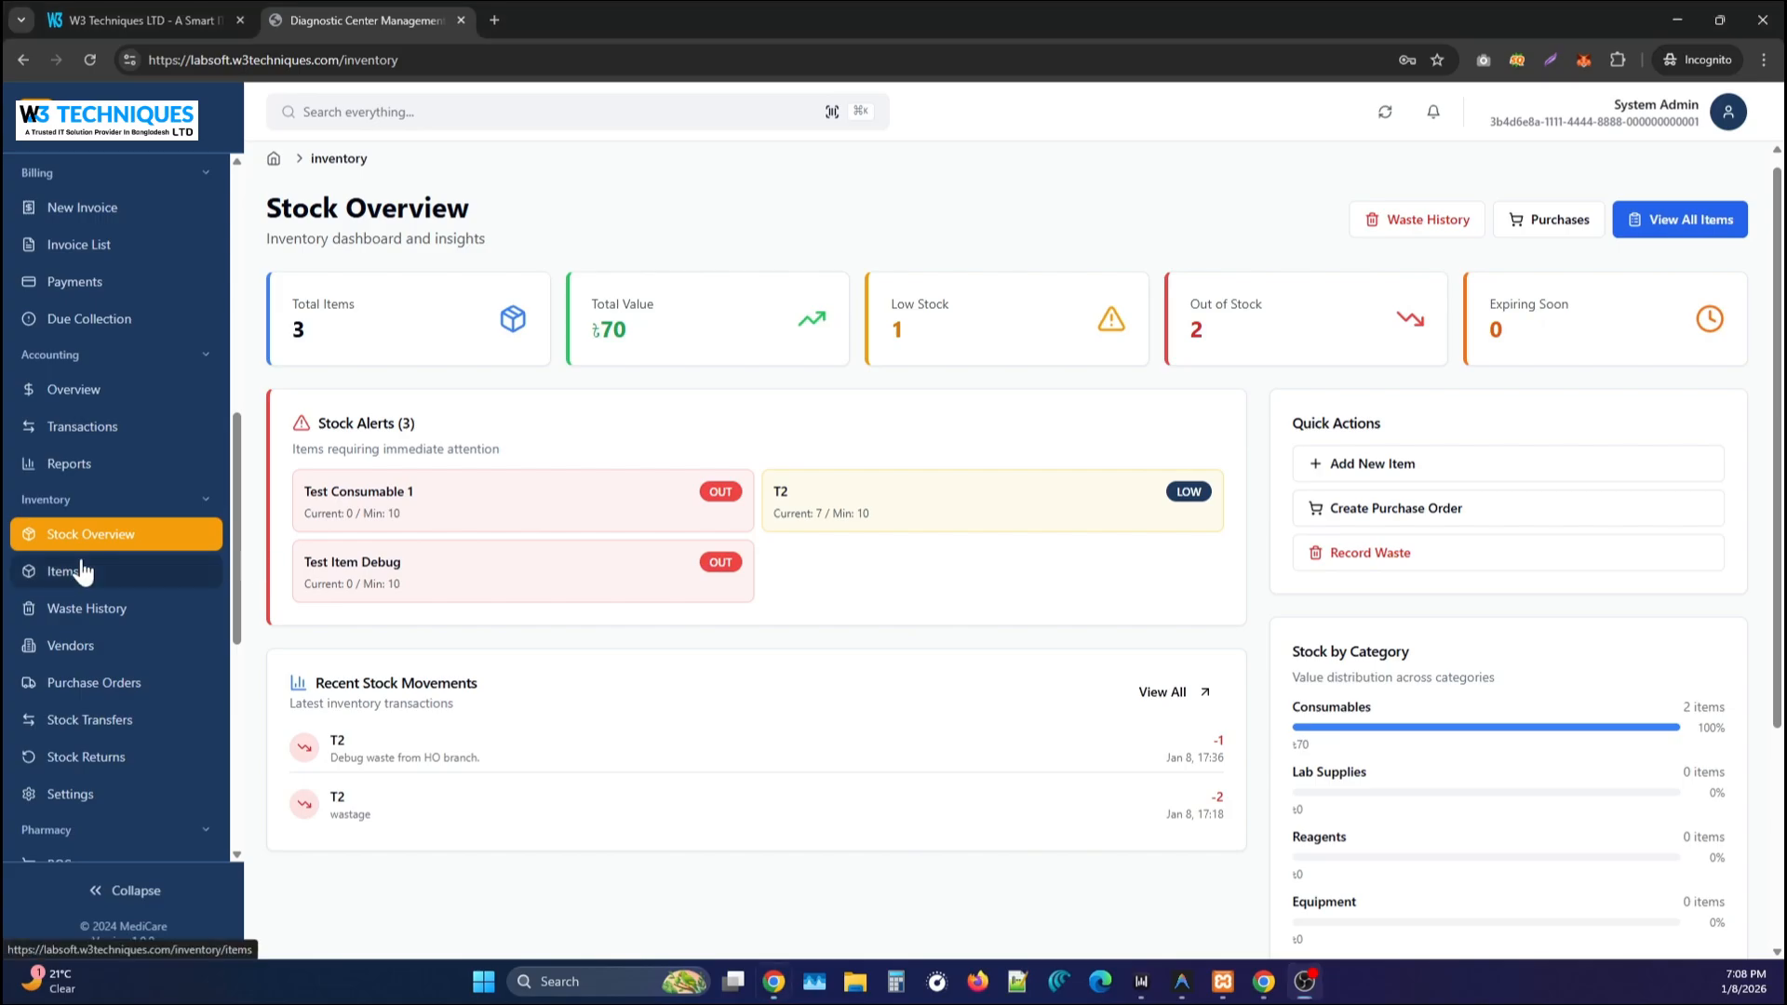
{"action": "left_click", "coordinate": [82, 570]}
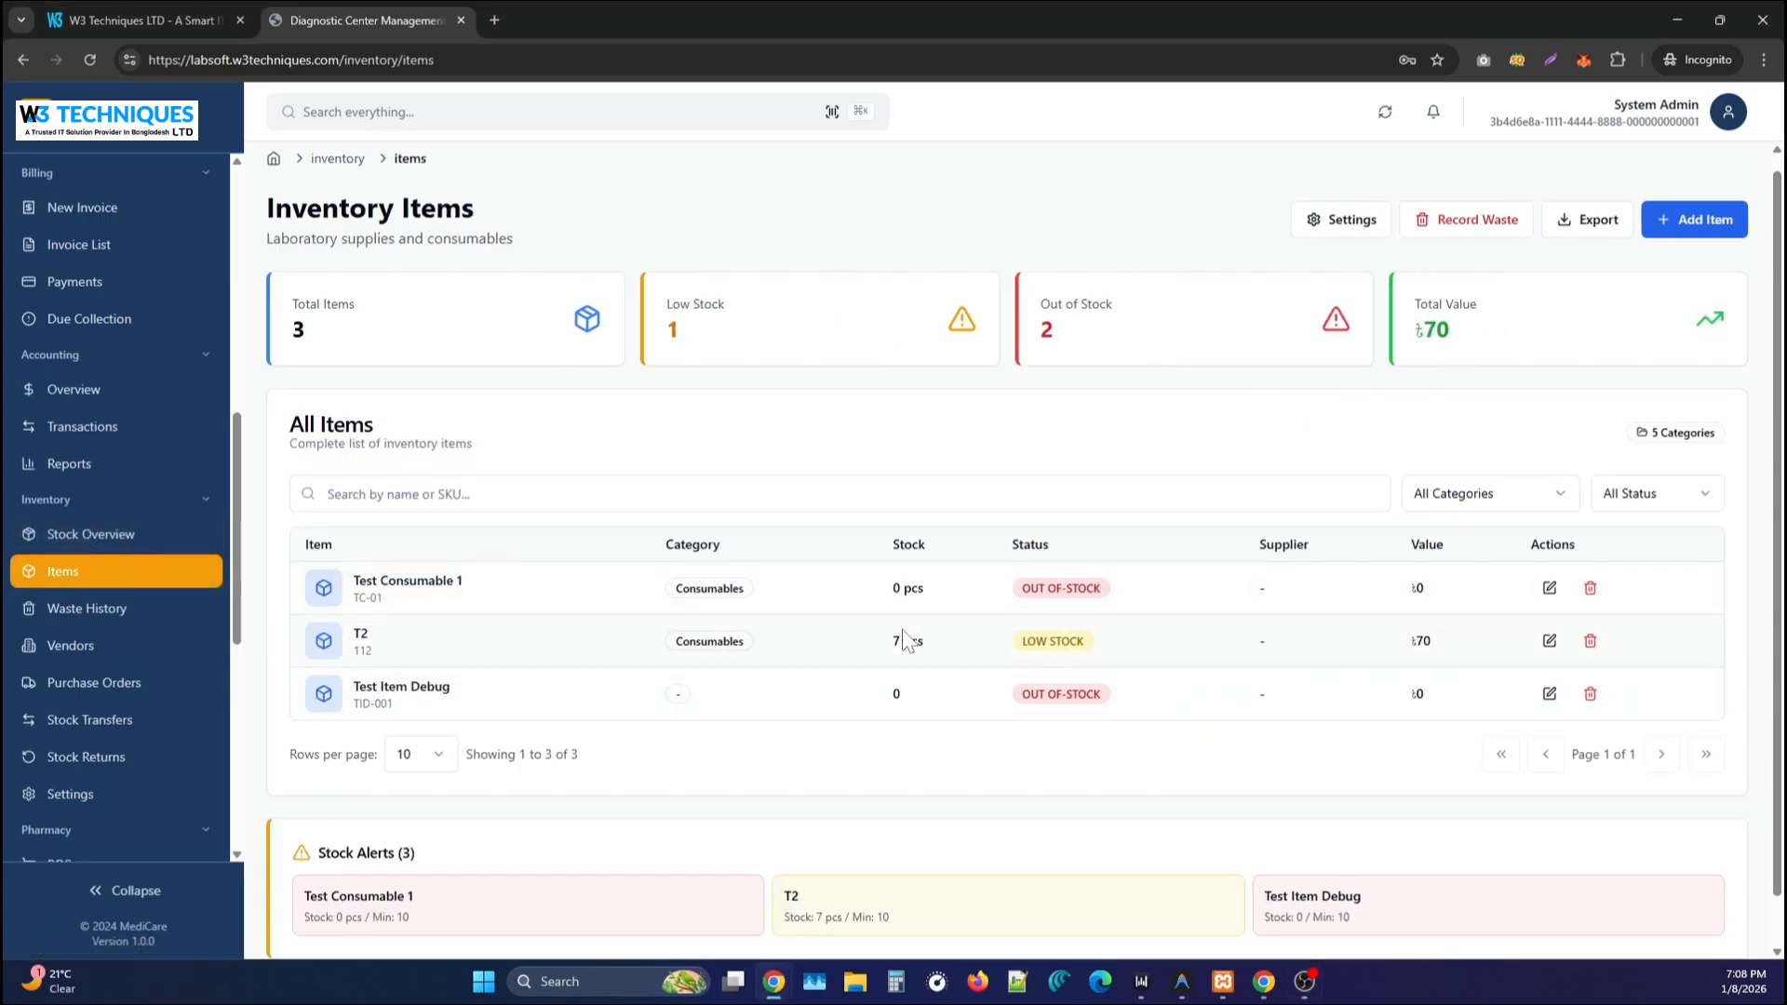
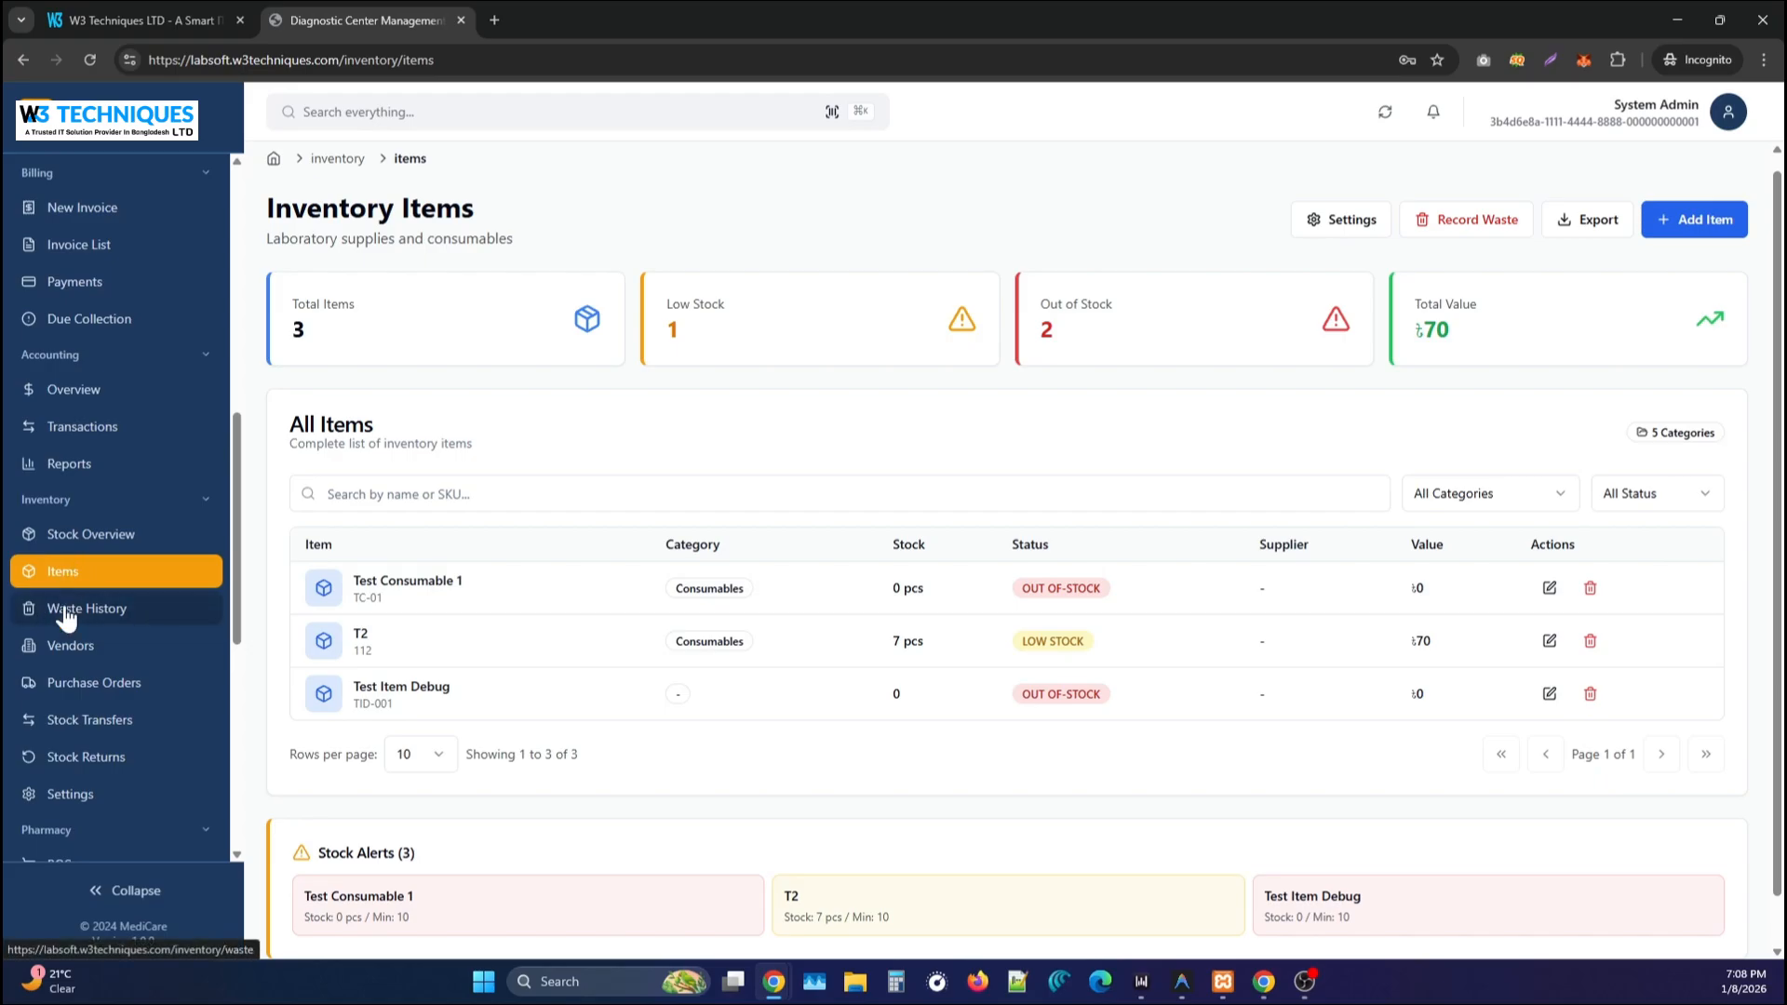
Return to the Stock Overview and examine the total value, low and out-of-stock figures, stock alerts, recent movements and stock by category.
{"action": "left_click", "coordinate": [83, 545]}
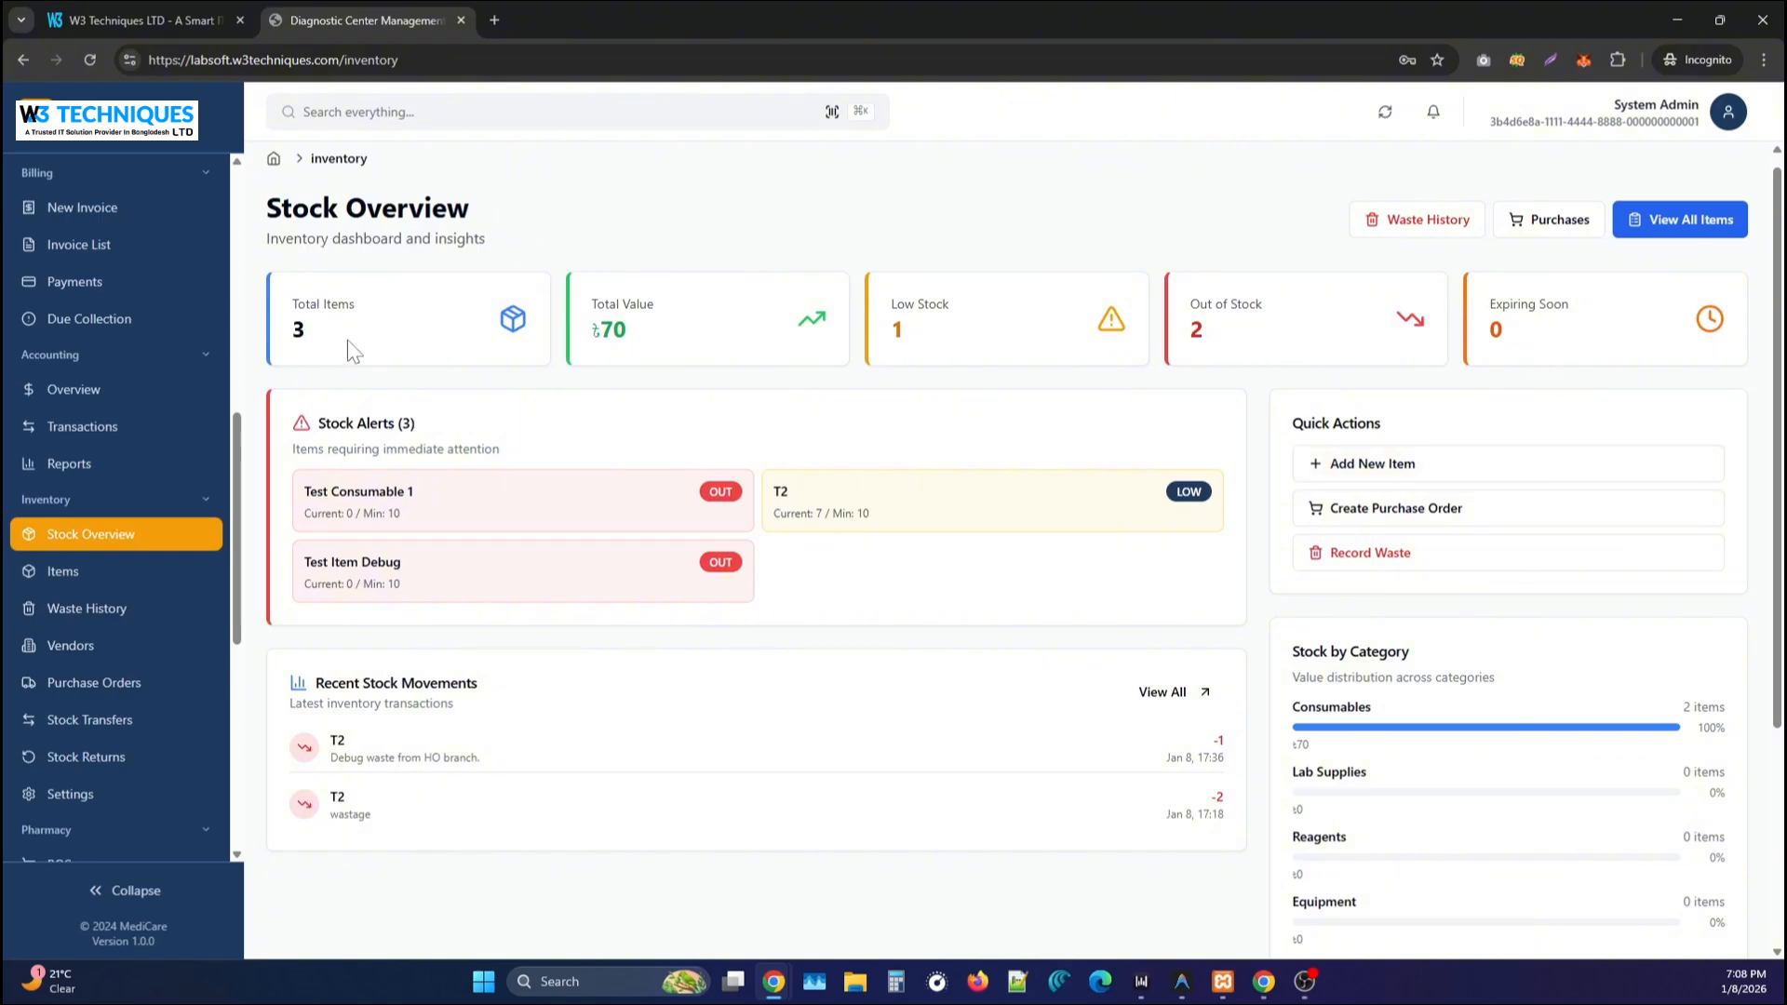
{"action": "double_click", "coordinate": [613, 330]}
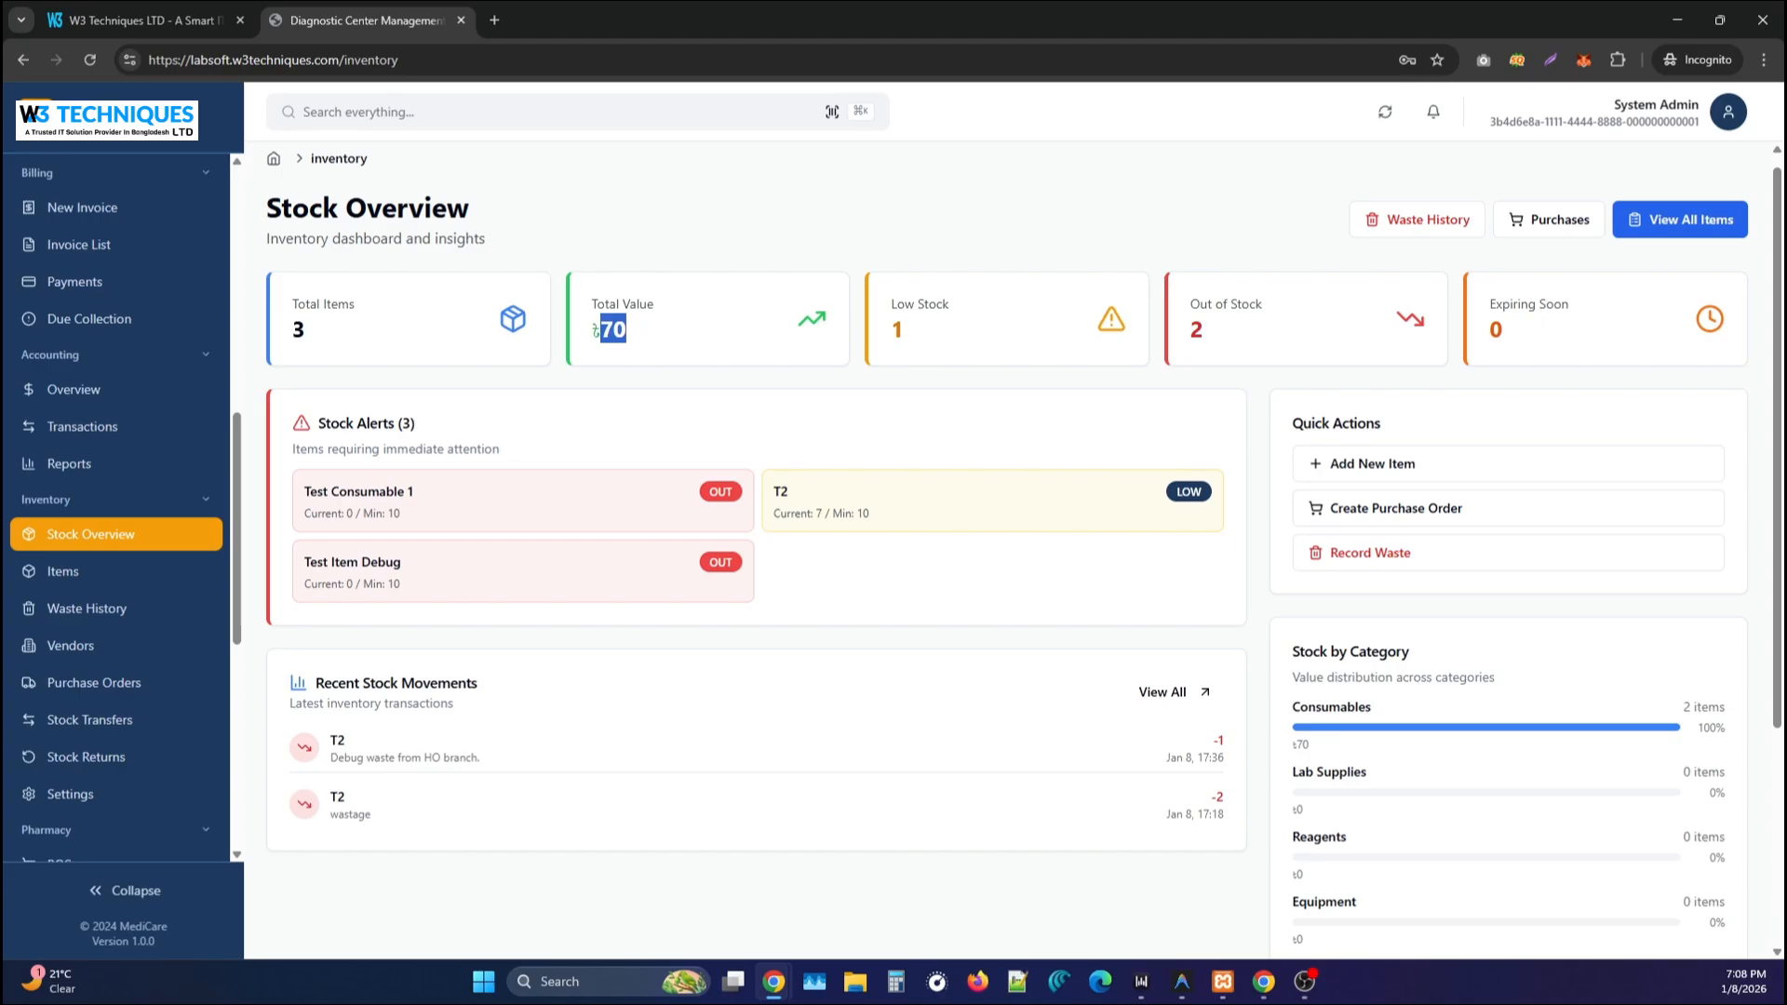
{"action": "left_click", "coordinate": [684, 344]}
{"action": "left_click_drag", "start_coordinate": [647, 331], "coordinate": [614, 331]}
{"action": "double_click", "coordinate": [614, 331]}
{"action": "left_click", "coordinate": [676, 332]}
{"action": "double_click", "coordinate": [917, 336]}
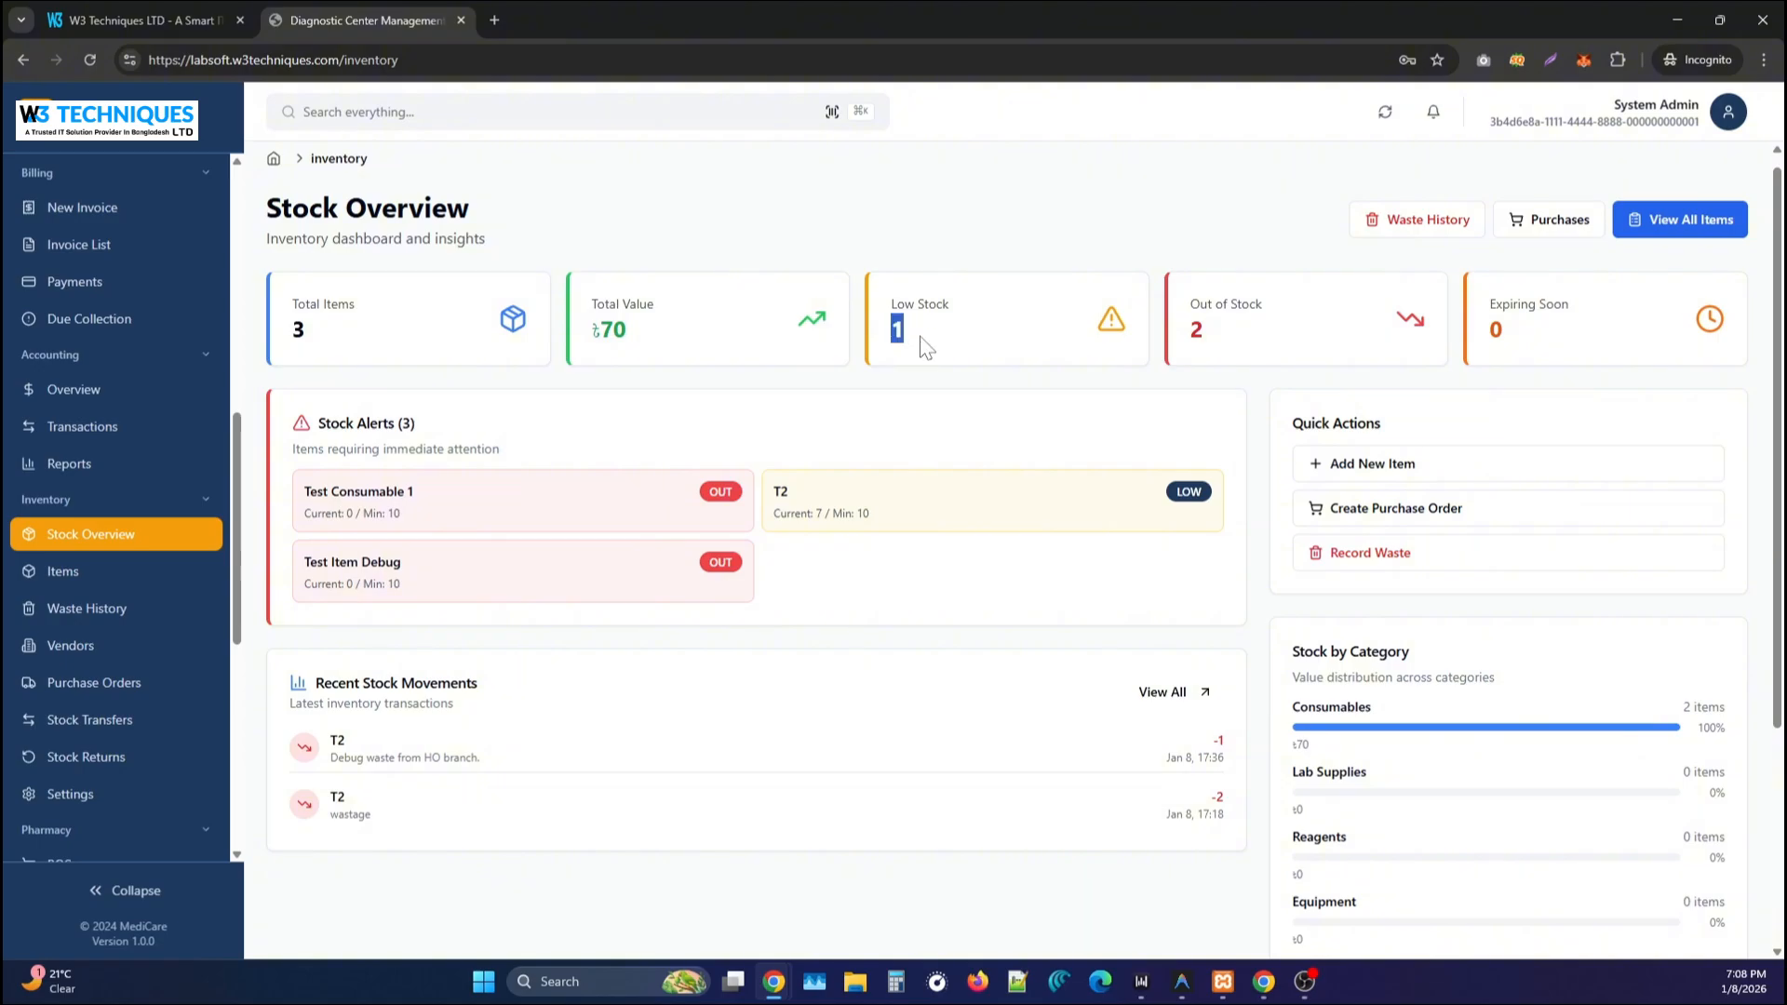
{"action": "double_click", "coordinate": [1216, 338]}
{"action": "scroll", "coordinate": [973, 449], "scroll_direction": "down", "scroll_amount": 1}
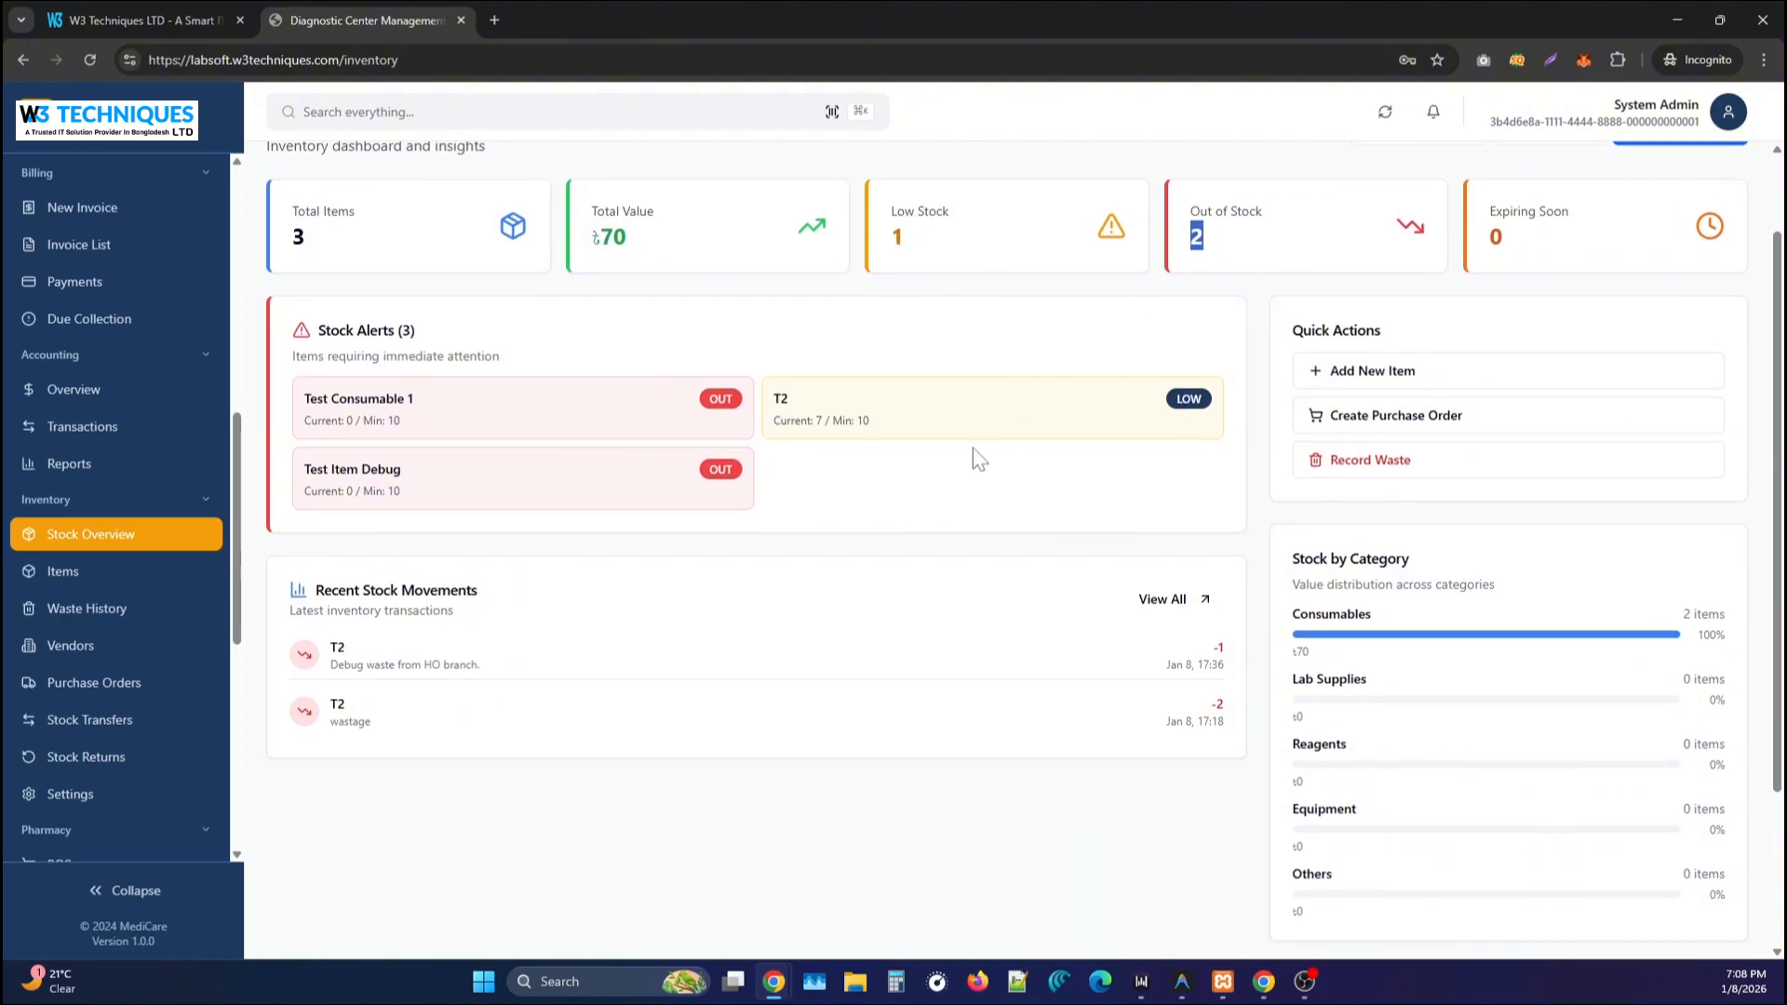
{"action": "scroll", "coordinate": [996, 651], "scroll_direction": "down", "scroll_amount": 2}
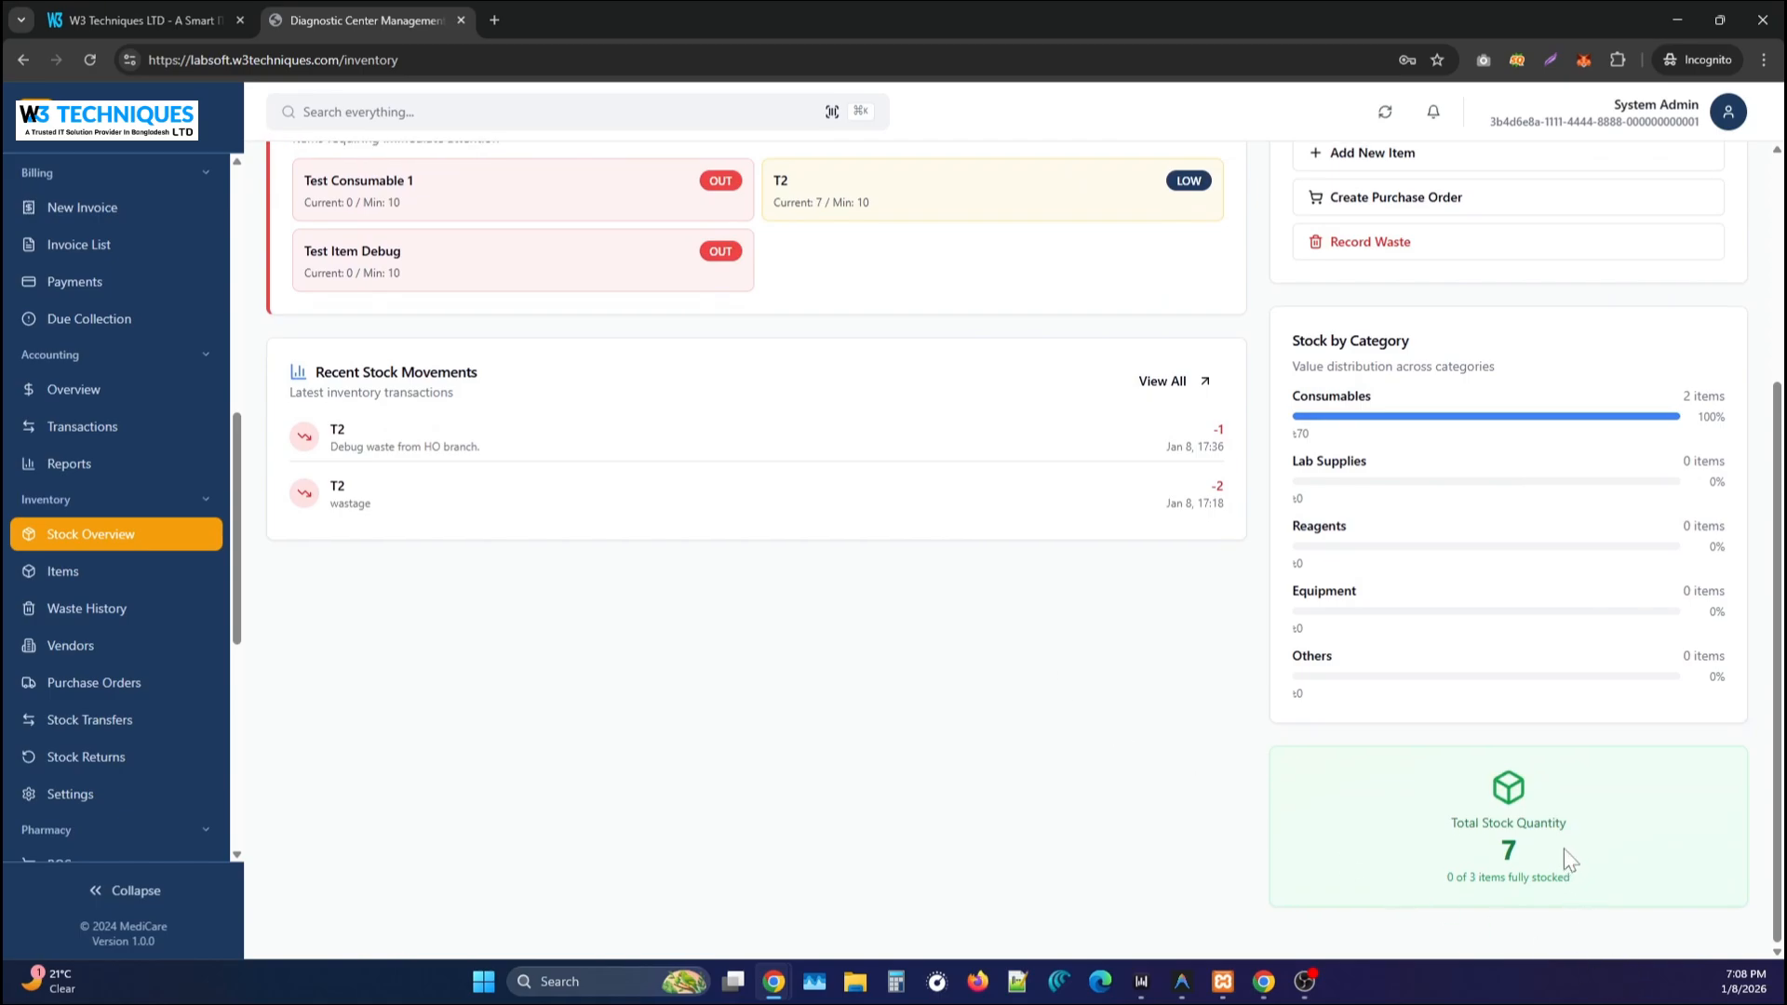
Examine the Total Stock Quantity figure and review the rest of the Stock Overview.
{"action": "double_click", "coordinate": [1508, 848]}
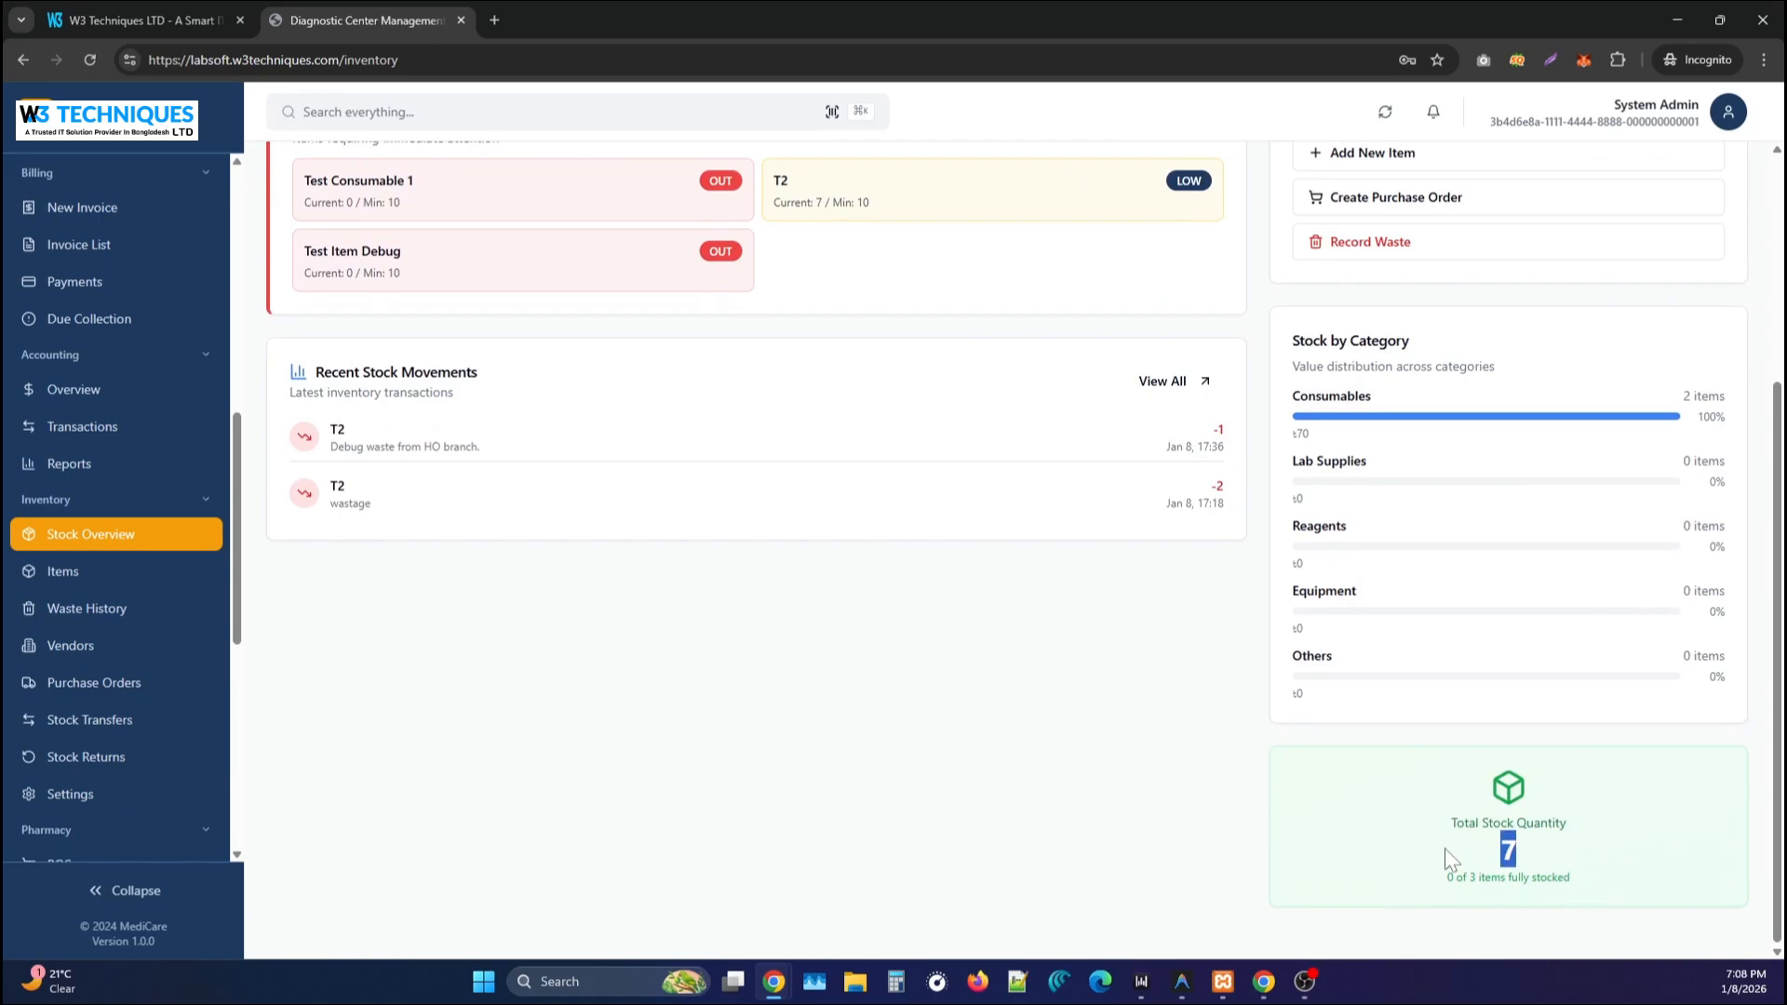
{"action": "left_click", "coordinate": [1035, 835]}
{"action": "scroll", "coordinate": [1164, 768], "scroll_direction": "up", "scroll_amount": 1}
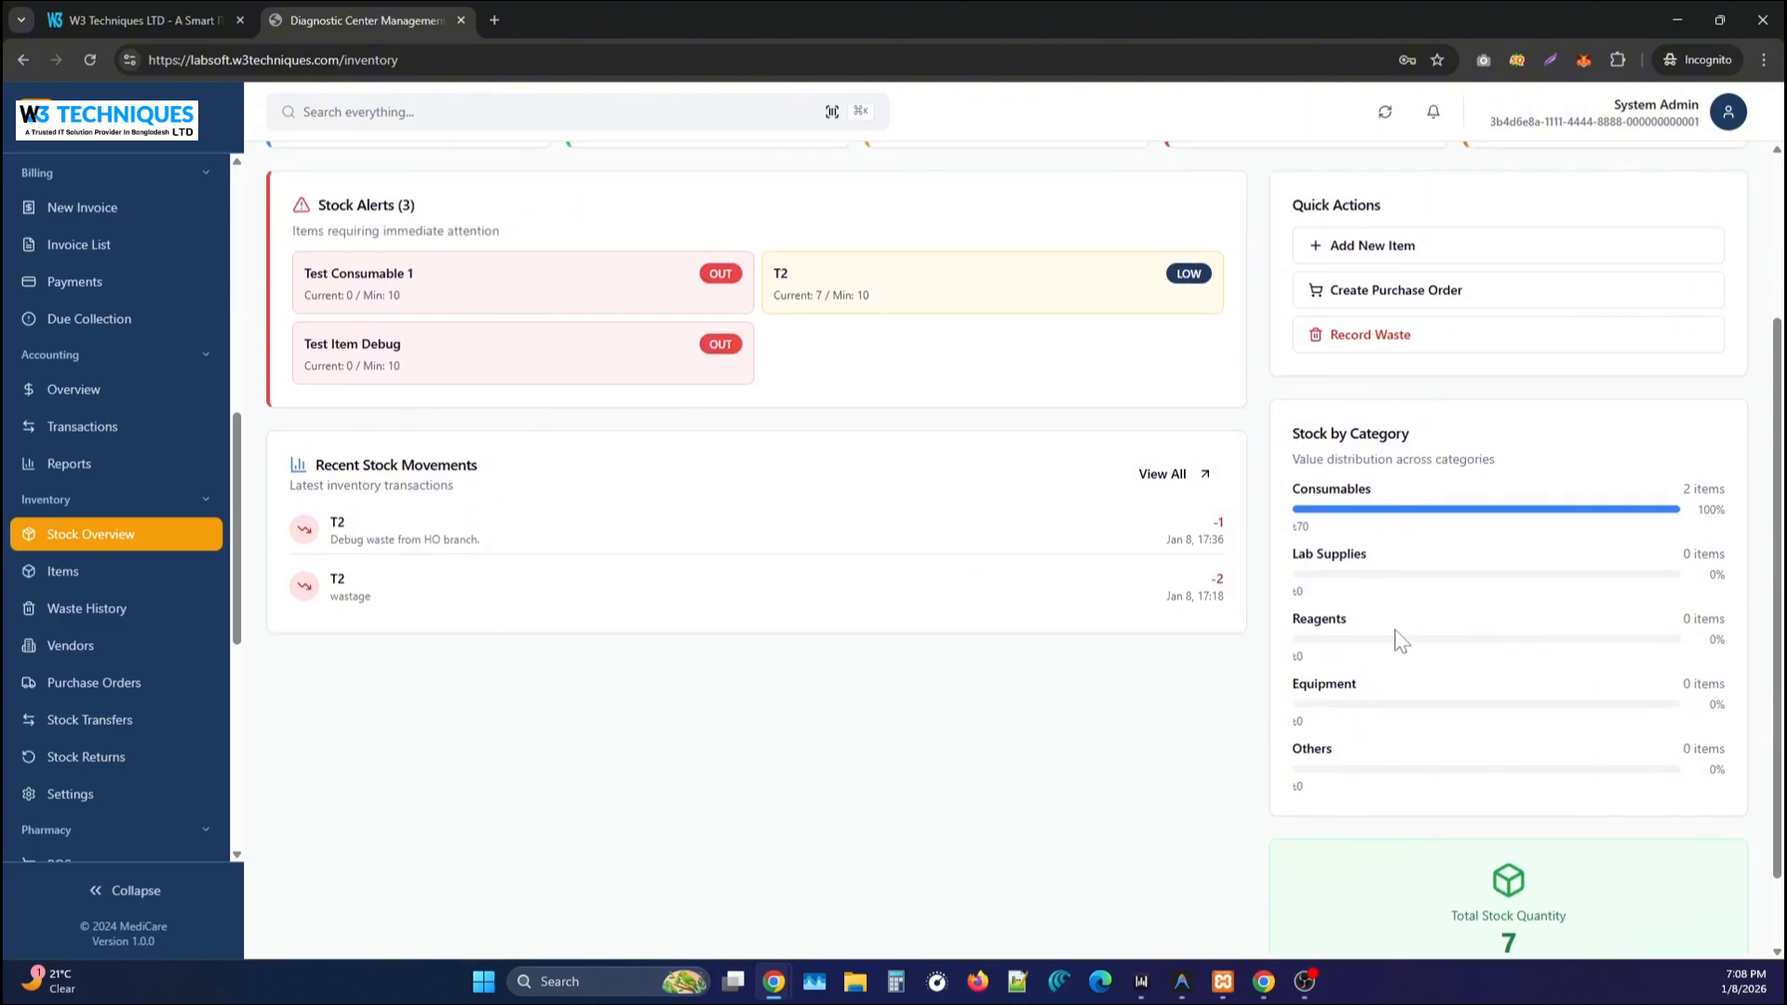
{"action": "scroll", "coordinate": [1359, 623], "scroll_direction": "up", "scroll_amount": 2}
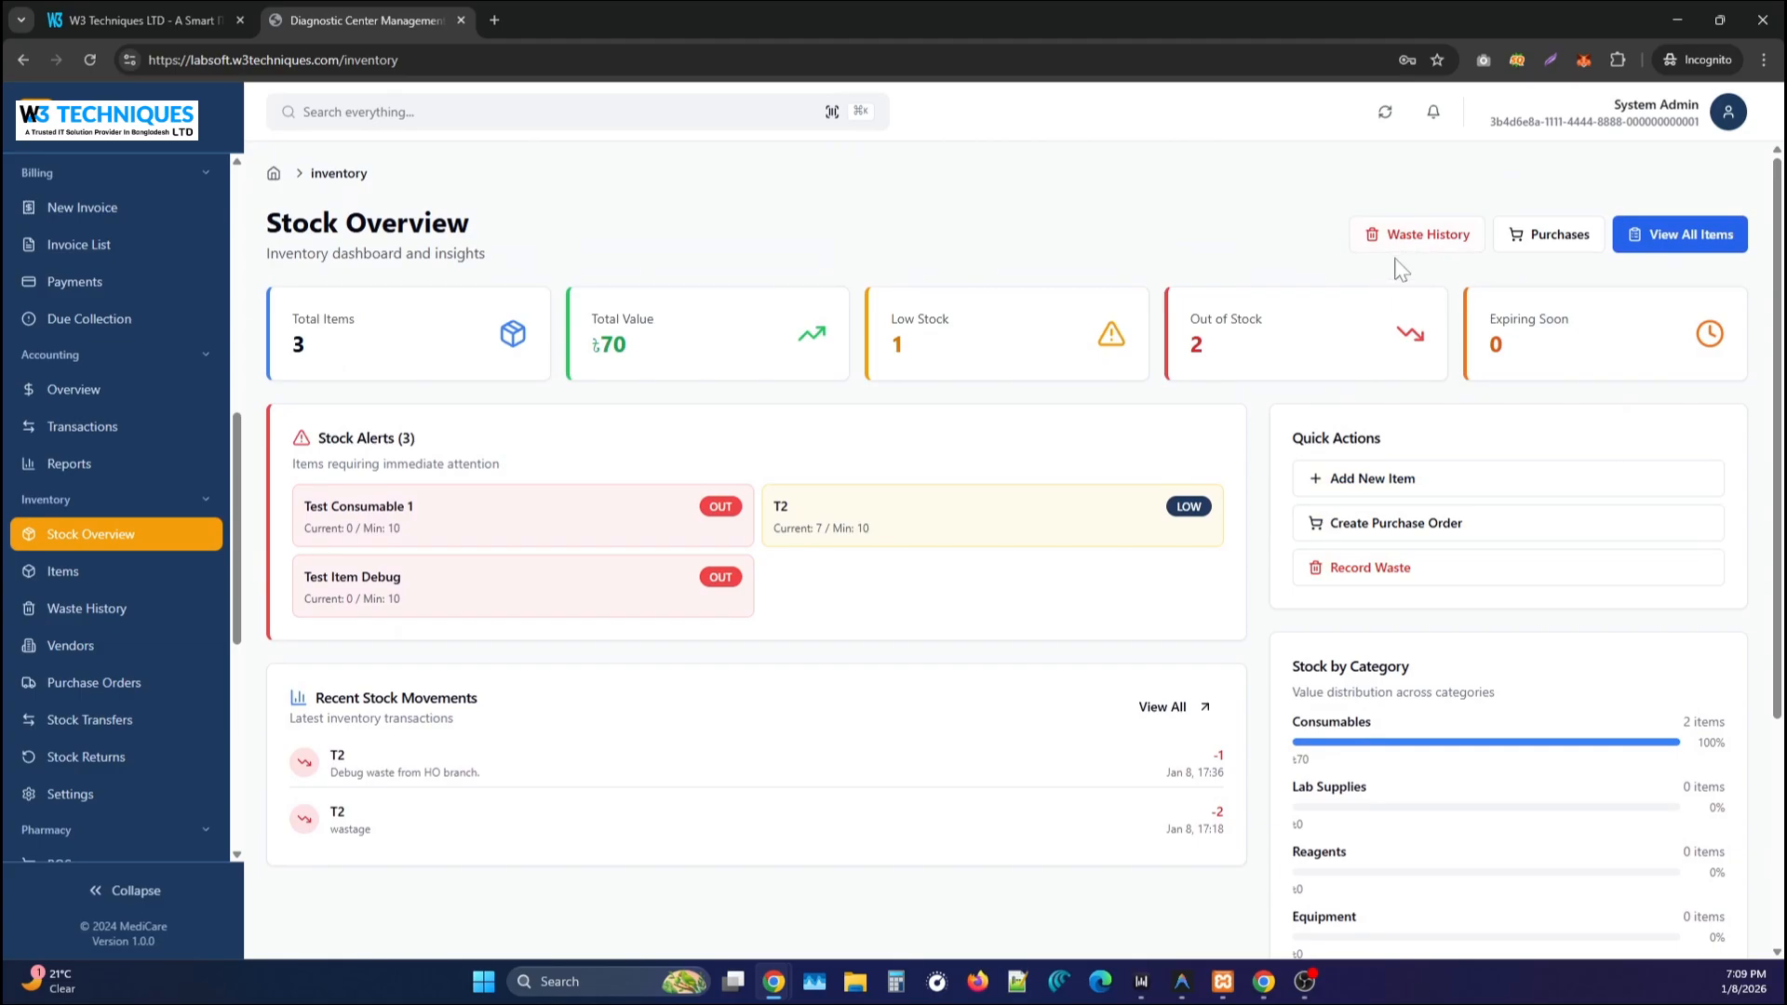
Open the inventory Waste History and examine its item search, date range filters and waste records.
{"action": "left_click", "coordinate": [1349, 594]}
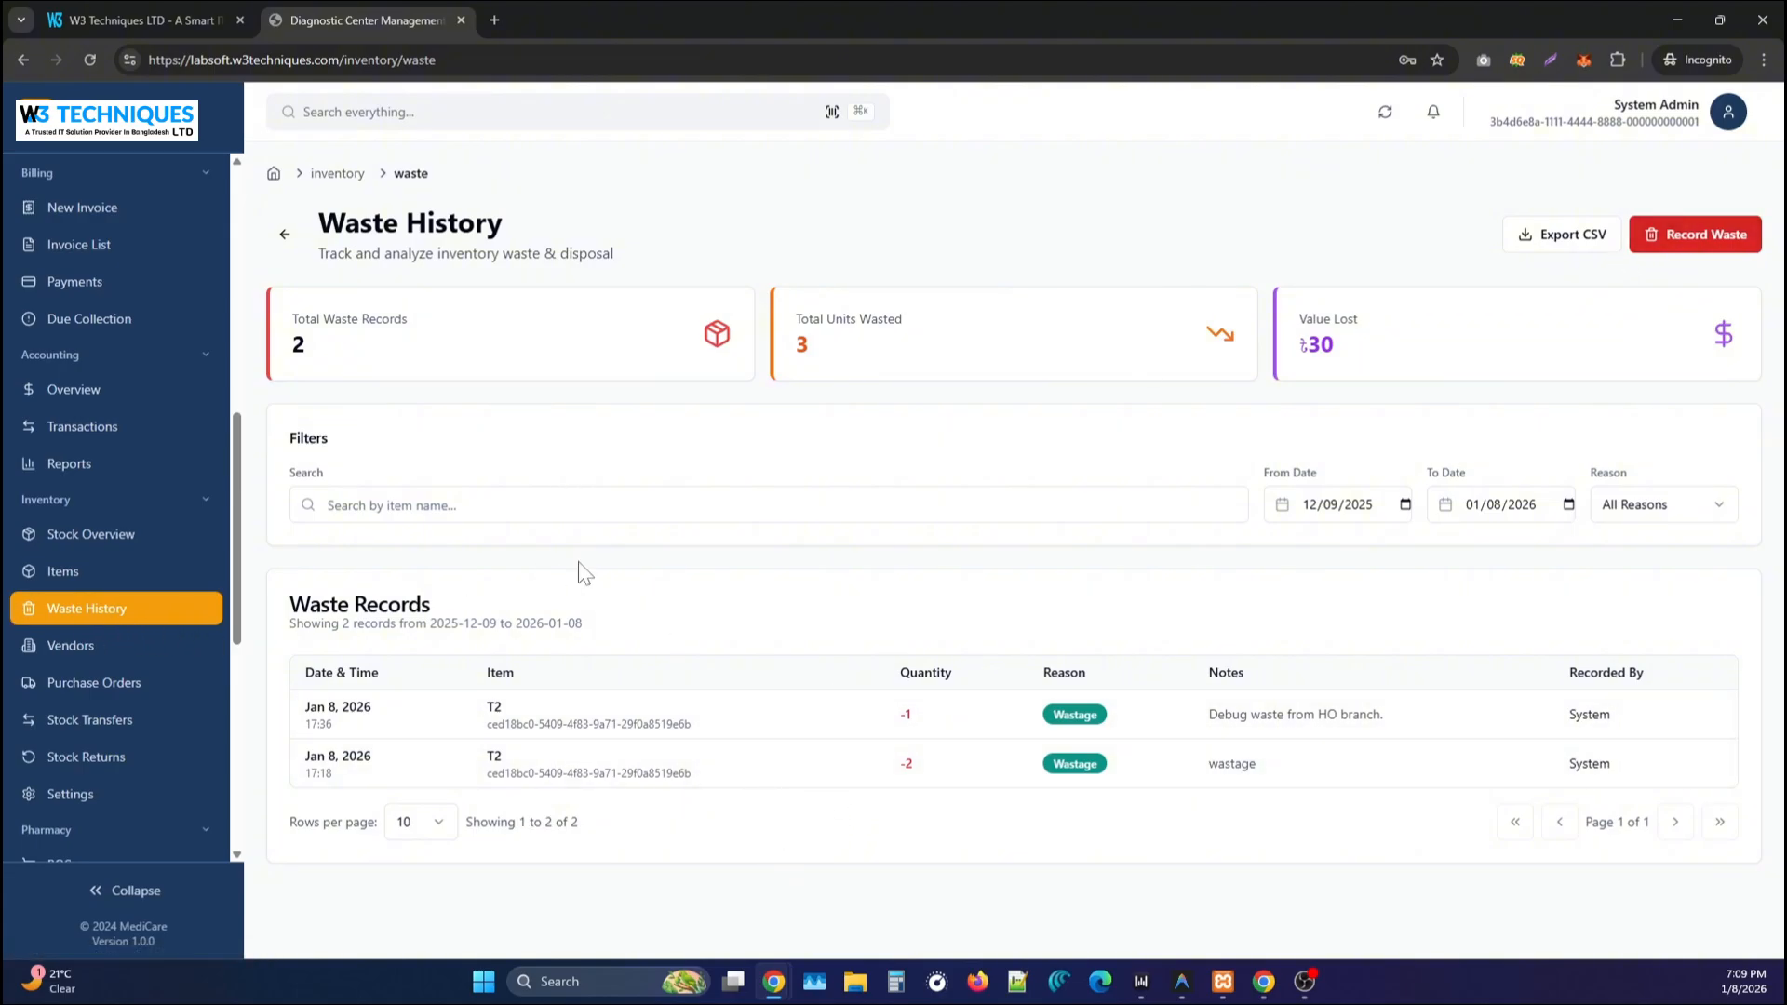
{"action": "left_click", "coordinate": [291, 505]}
{"action": "left_click", "coordinate": [1368, 522]}
{"action": "left_click", "coordinate": [1442, 507]}
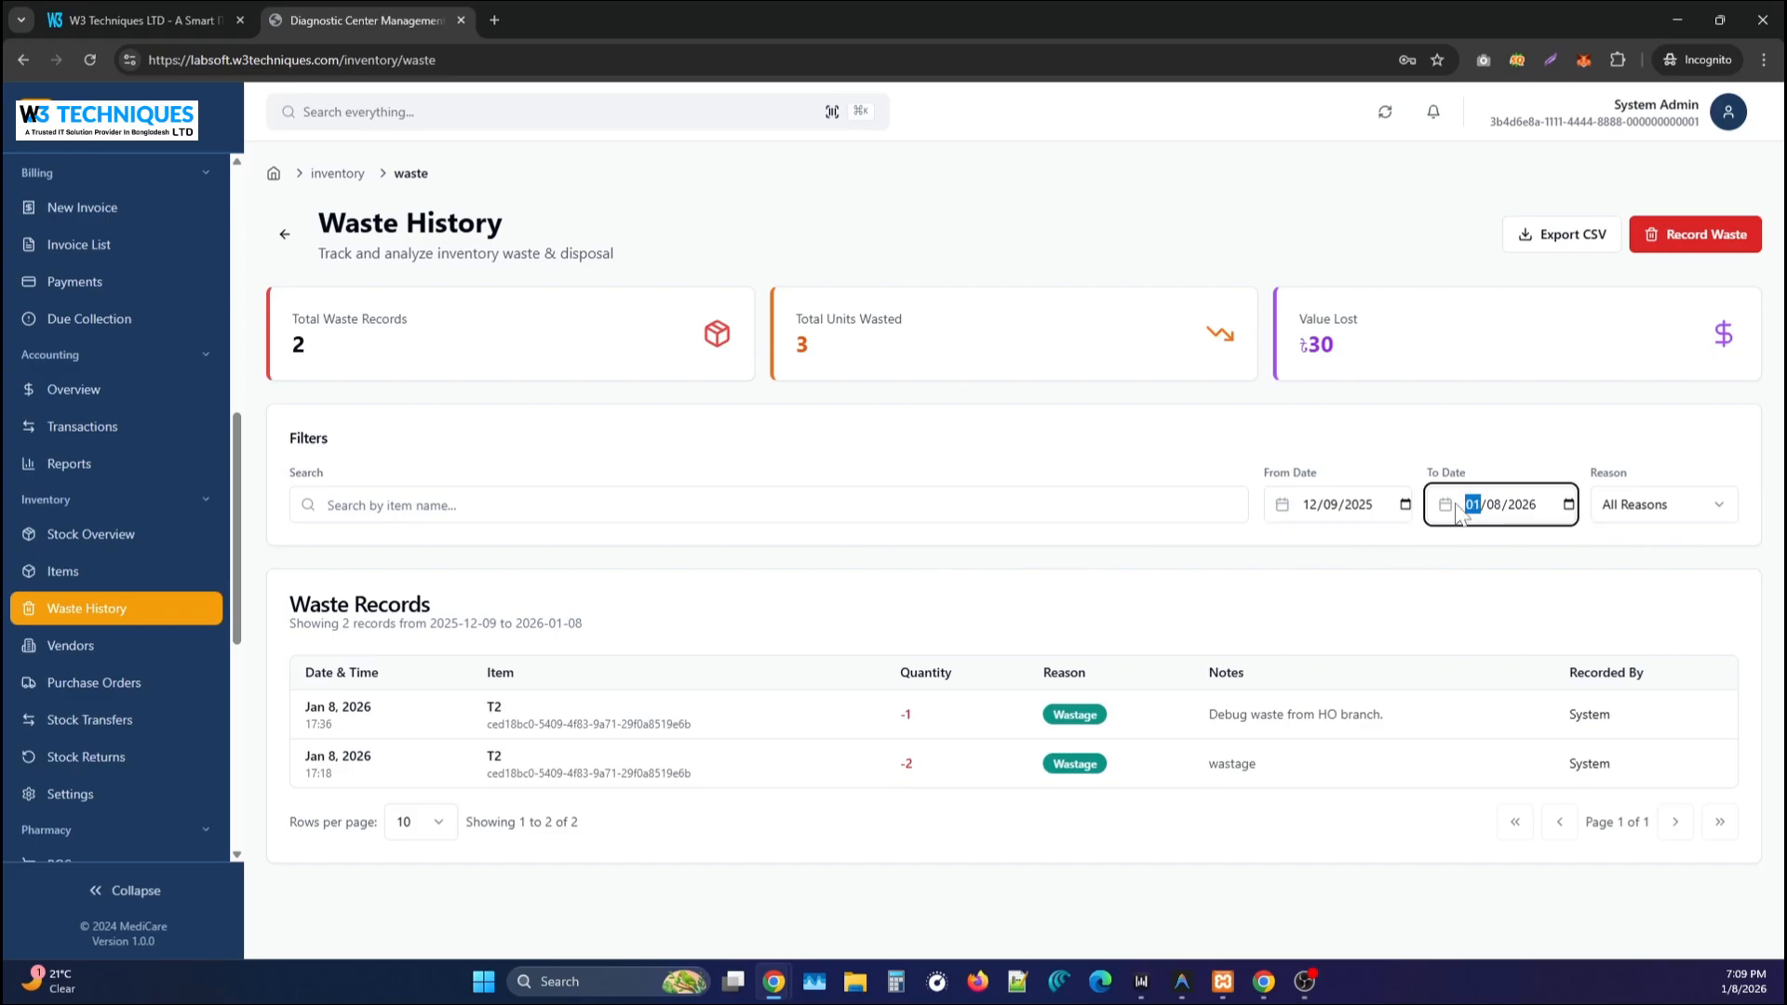
View the Vendors list with its due amounts, and open the inventory Purchase Orders list.
{"action": "left_click", "coordinate": [130, 576]}
{"action": "left_click", "coordinate": [107, 646]}
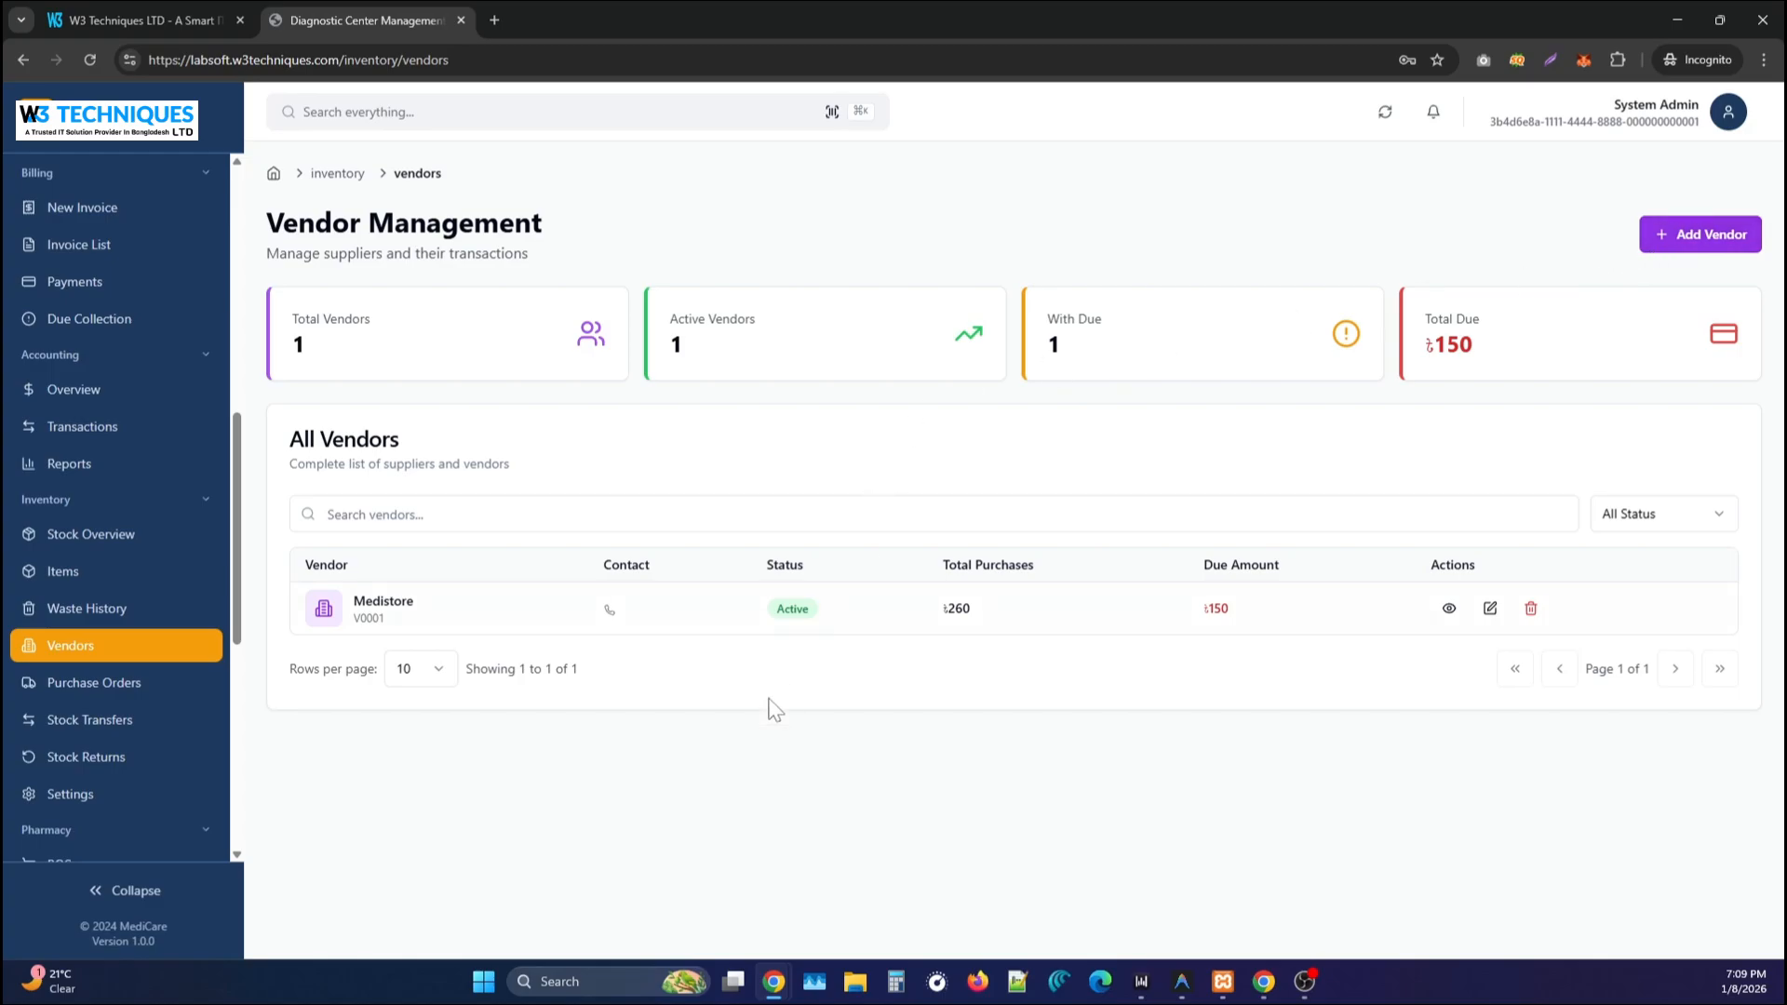
{"action": "left_click", "coordinate": [108, 686]}
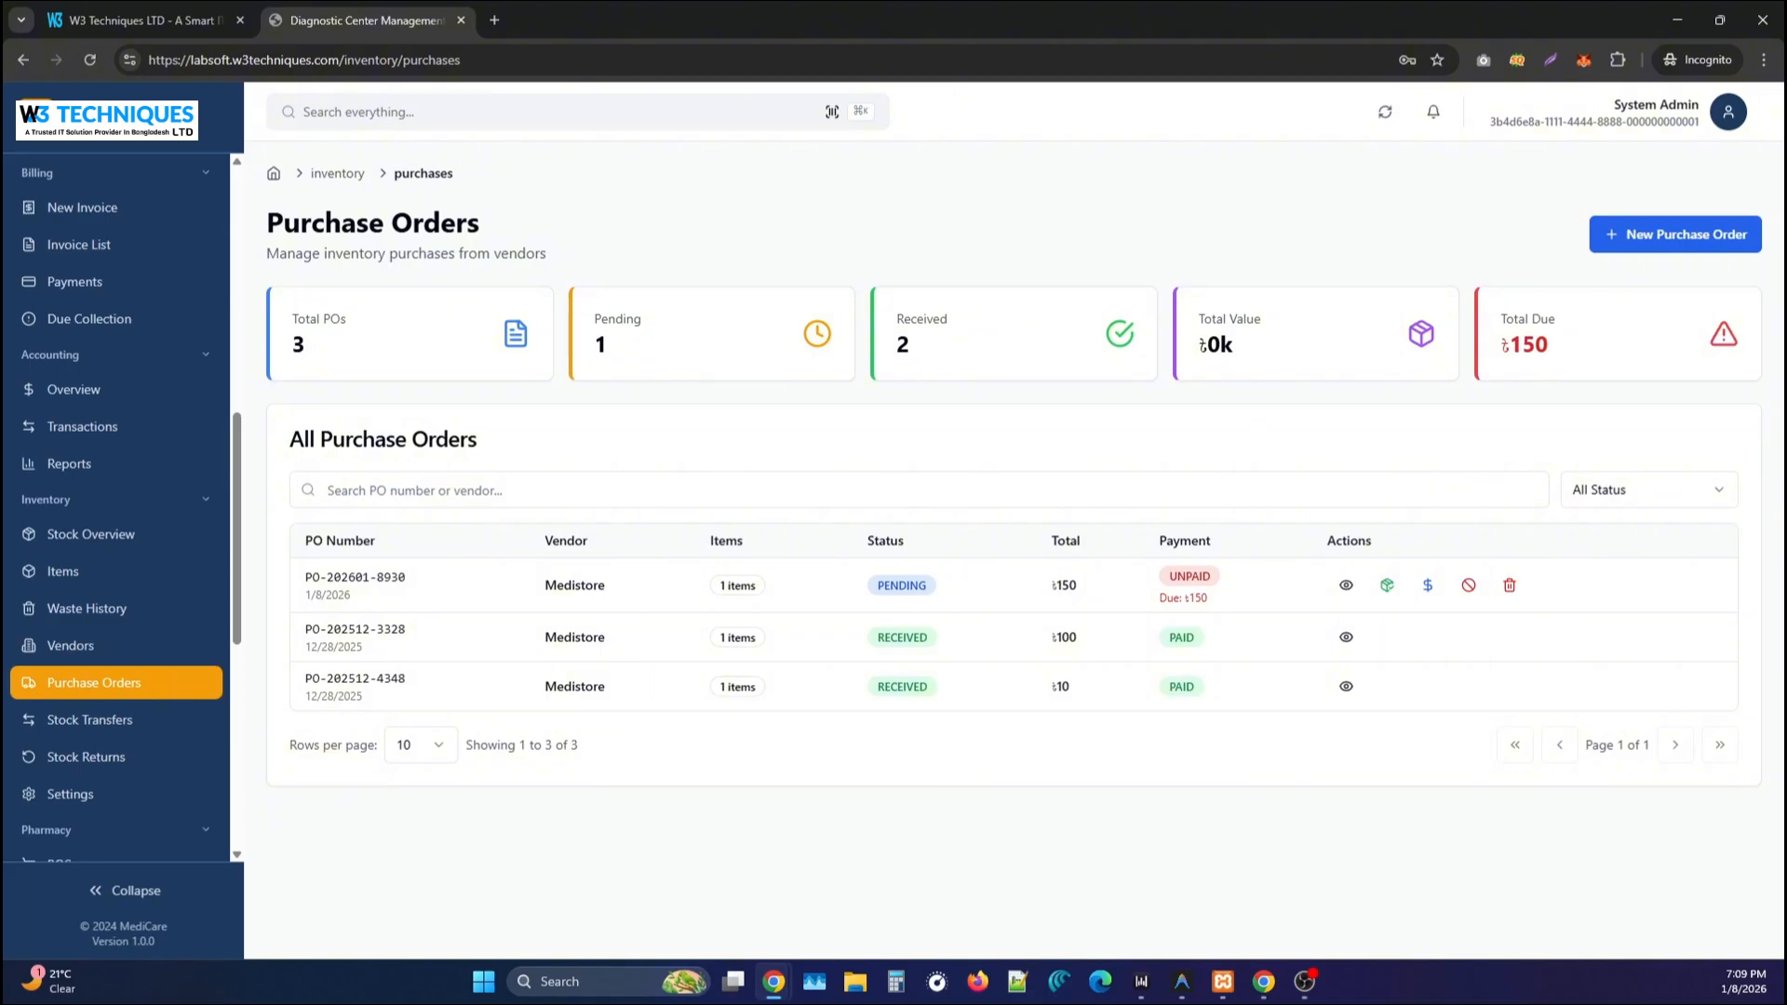
{"action": "key", "text": "alt+Tab"}
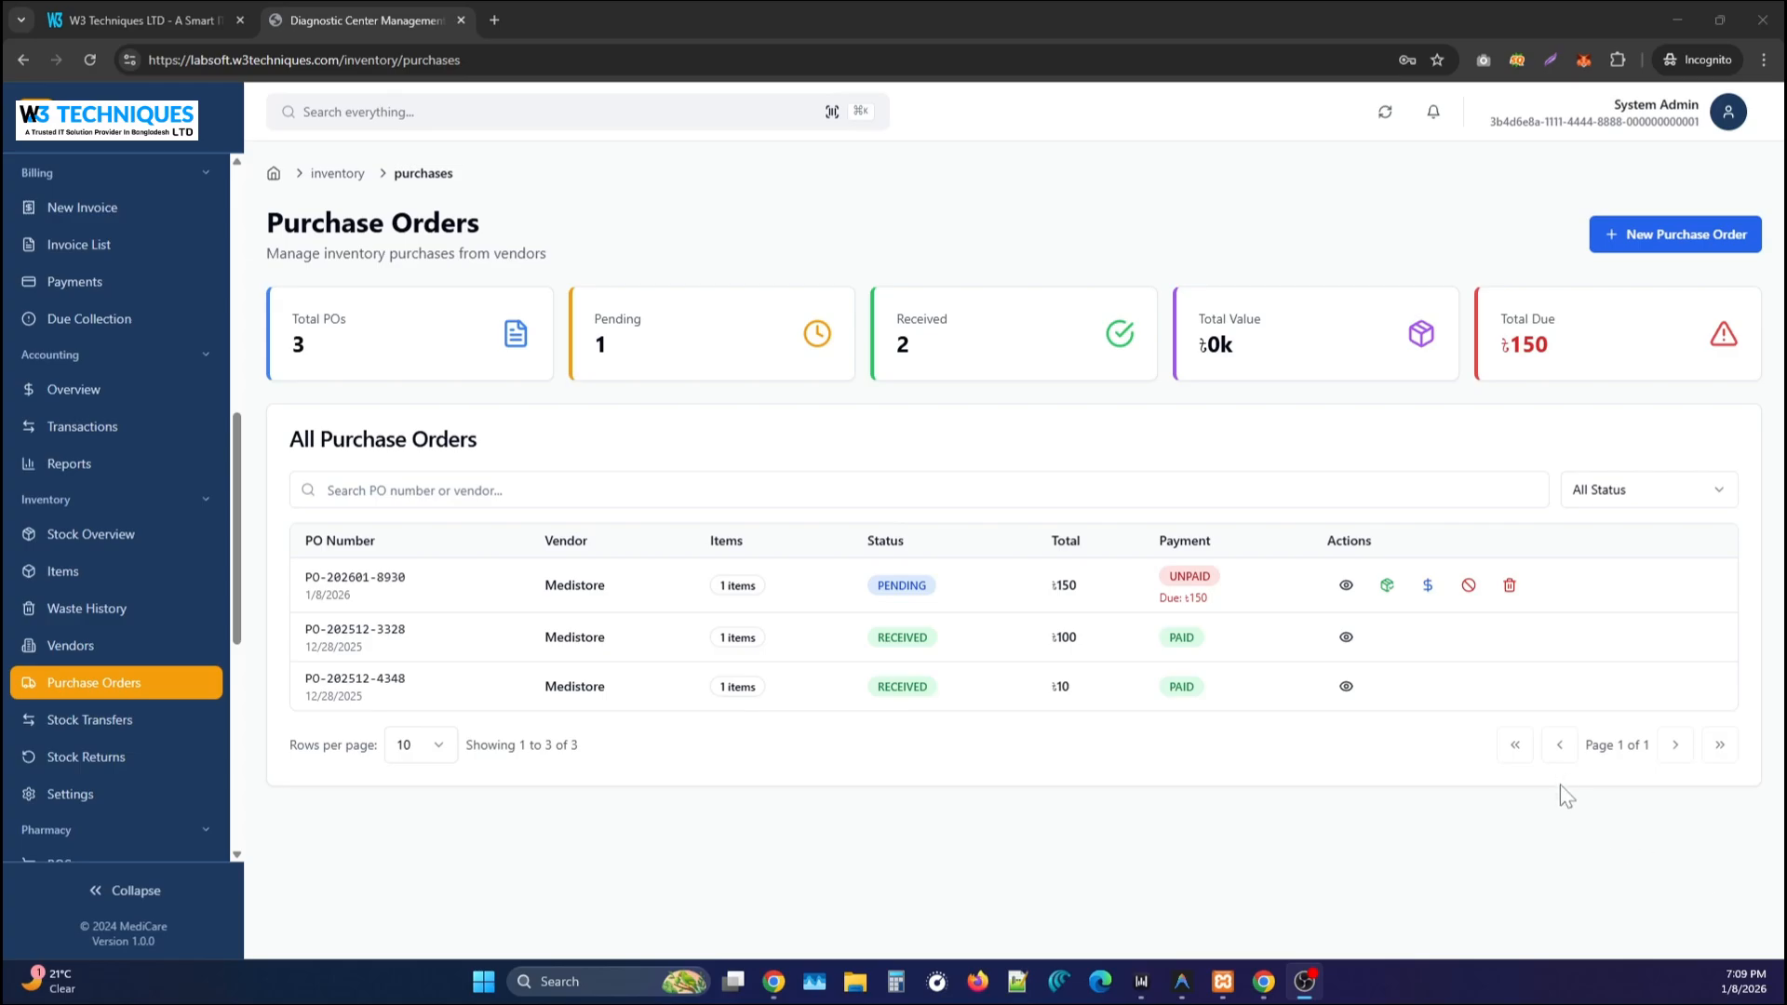
Try out a new purchase order for vendor Medistore with item T2, quantity 1 and unit price 10, and cancel it.
{"action": "left_click", "coordinate": [1630, 247]}
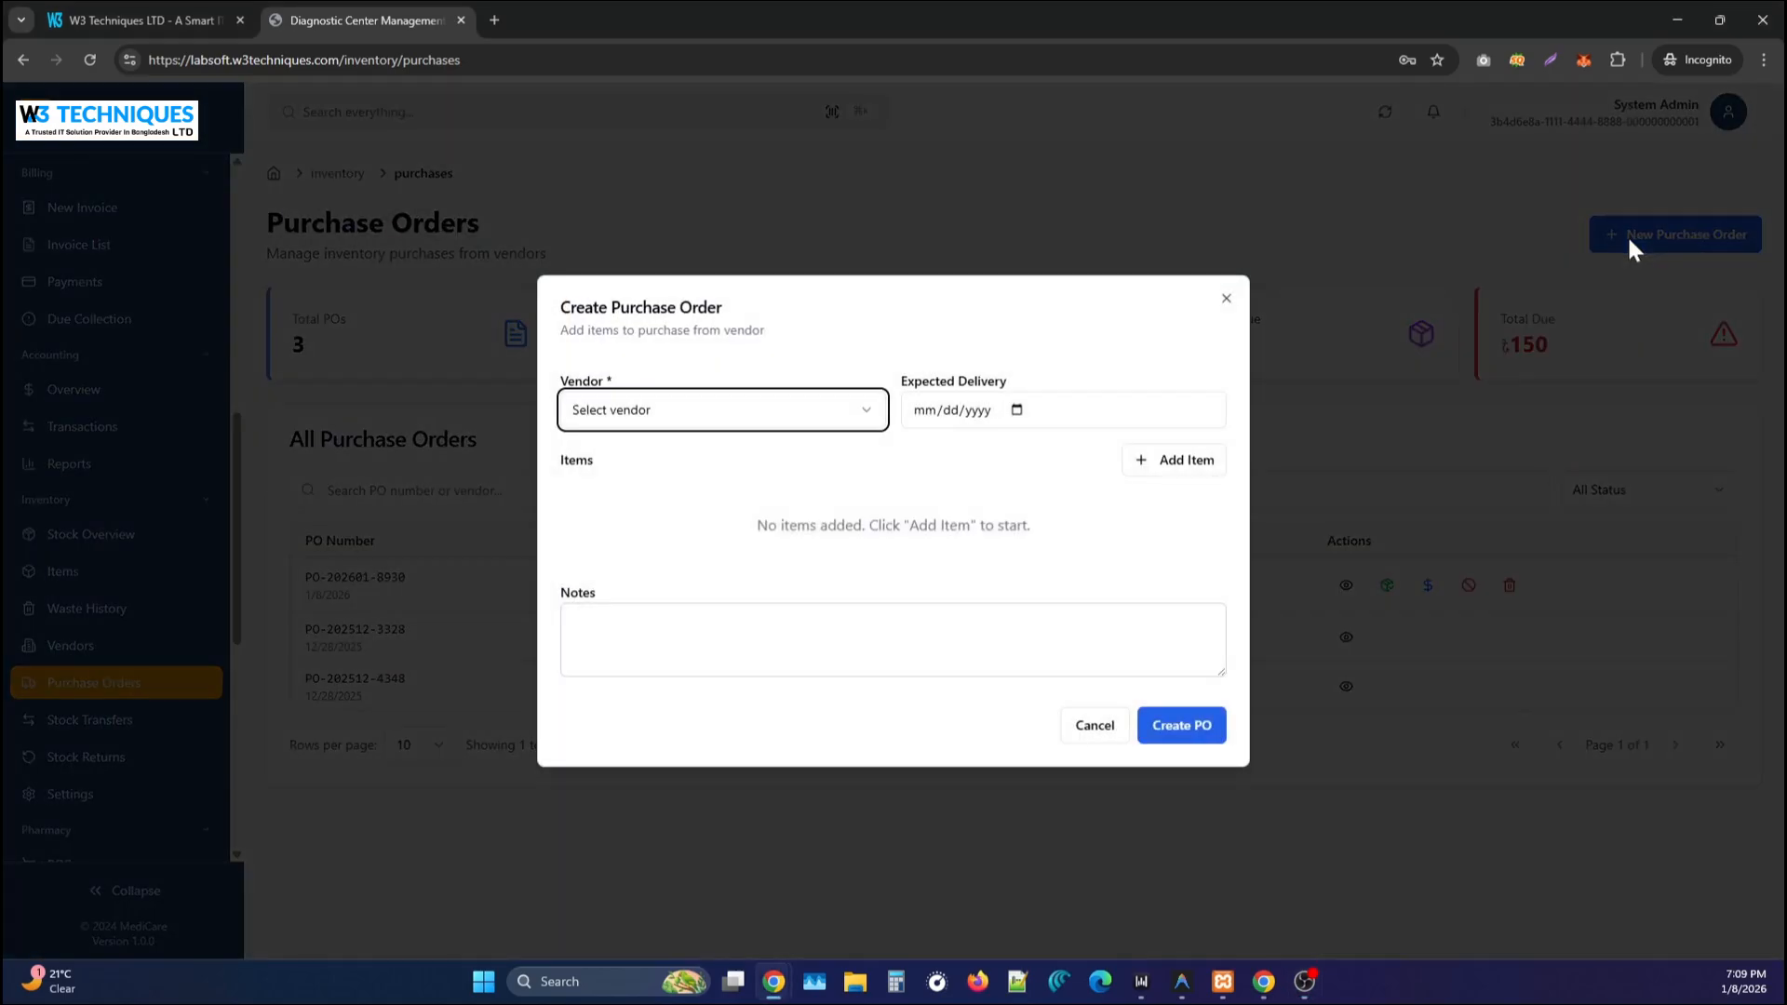
{"action": "left_click", "coordinate": [729, 426]}
{"action": "left_click", "coordinate": [768, 449]}
{"action": "left_click", "coordinate": [1174, 460]}
{"action": "left_click", "coordinate": [710, 507]}
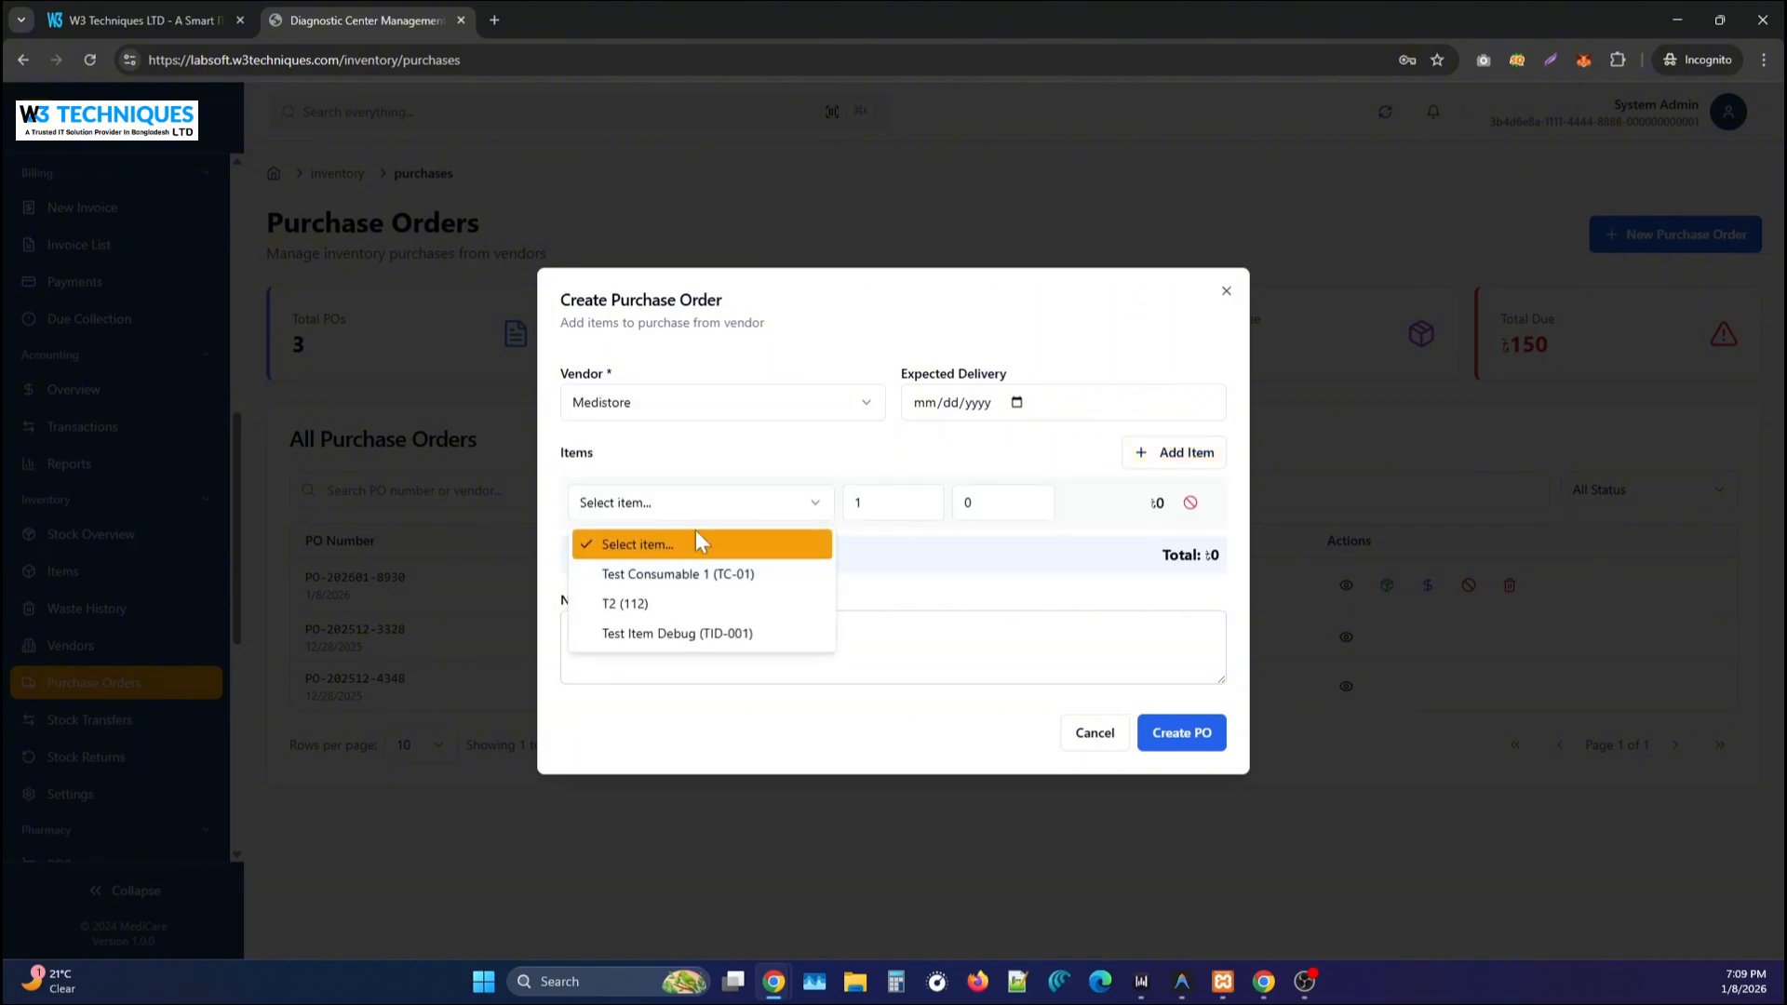
{"action": "left_click", "coordinate": [670, 605]}
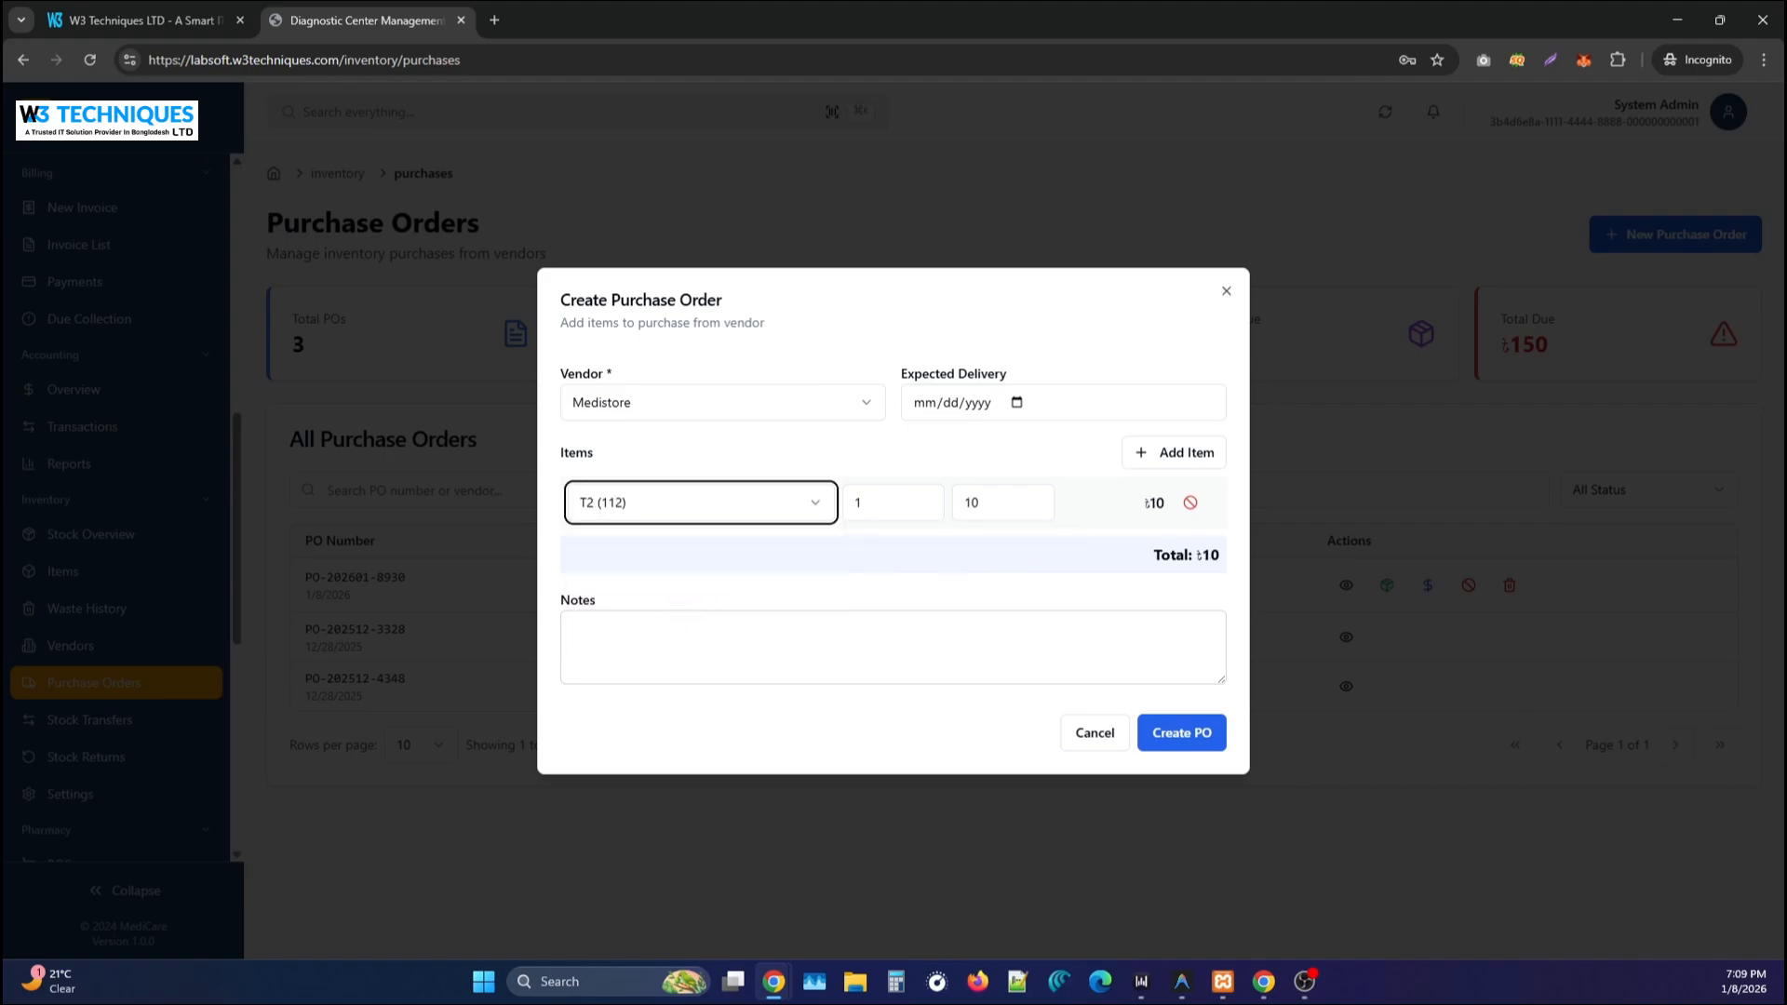
{"action": "left_click", "coordinate": [861, 502]}
{"action": "double_click", "coordinate": [861, 503]}
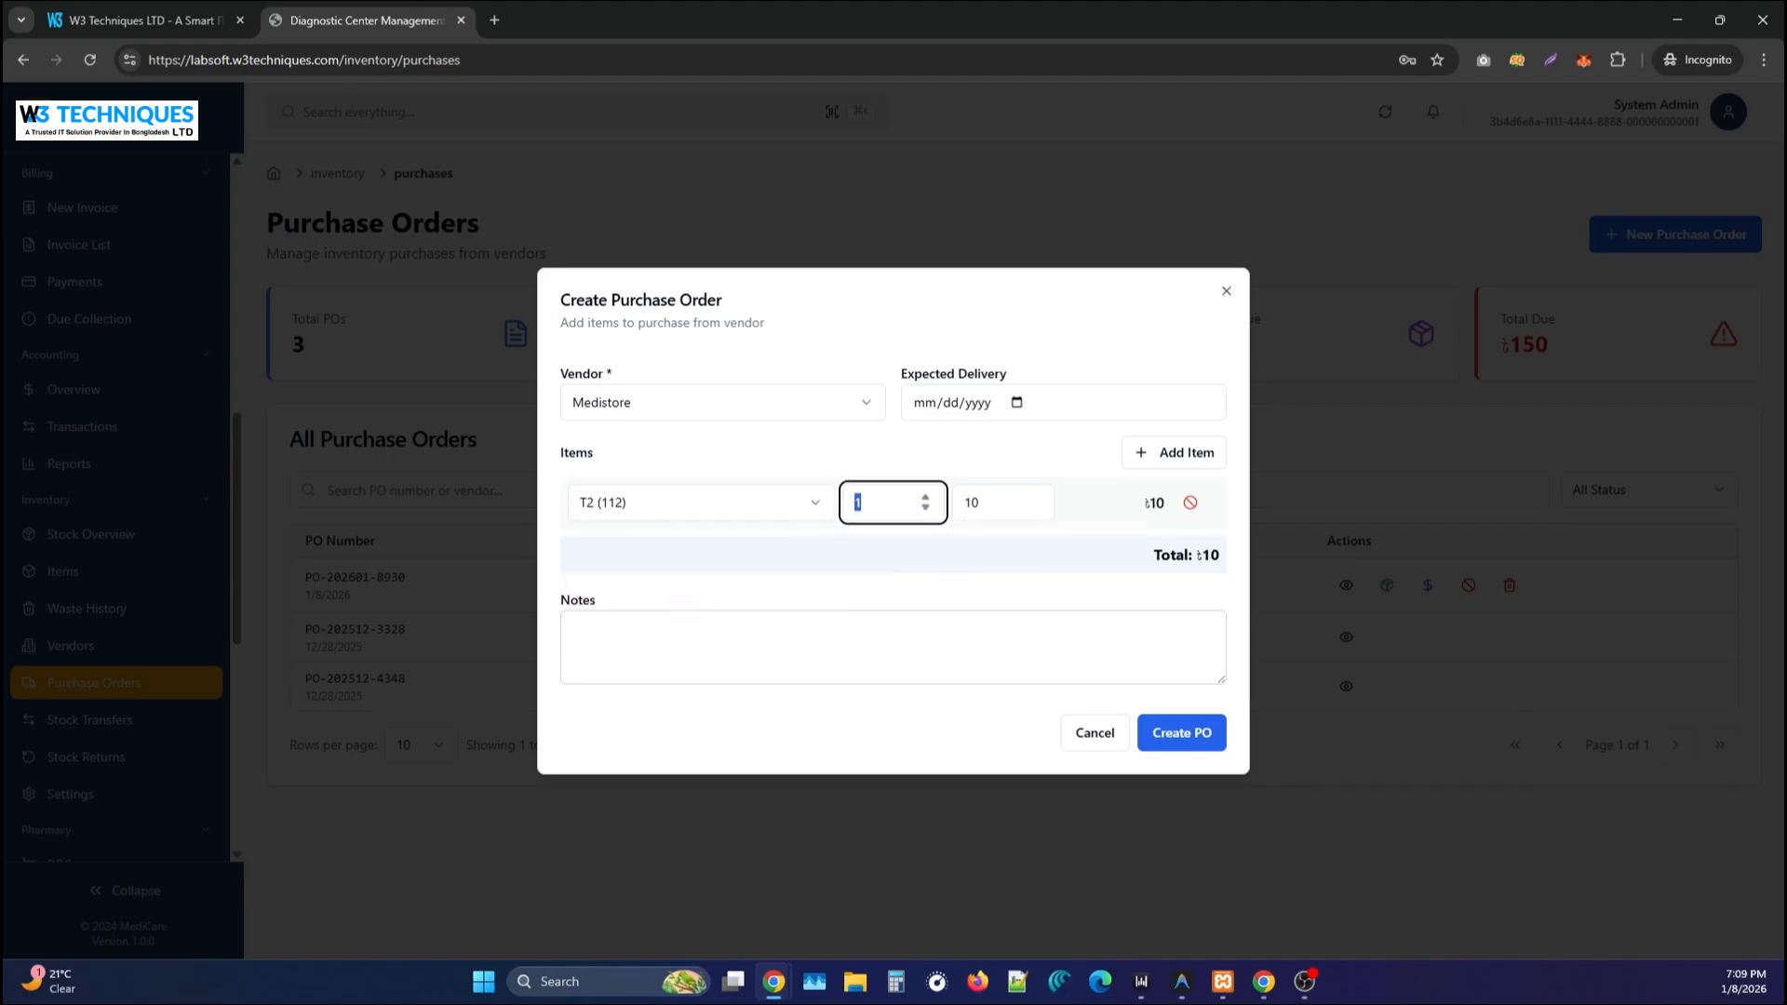
{"action": "double_click", "coordinate": [971, 502]}
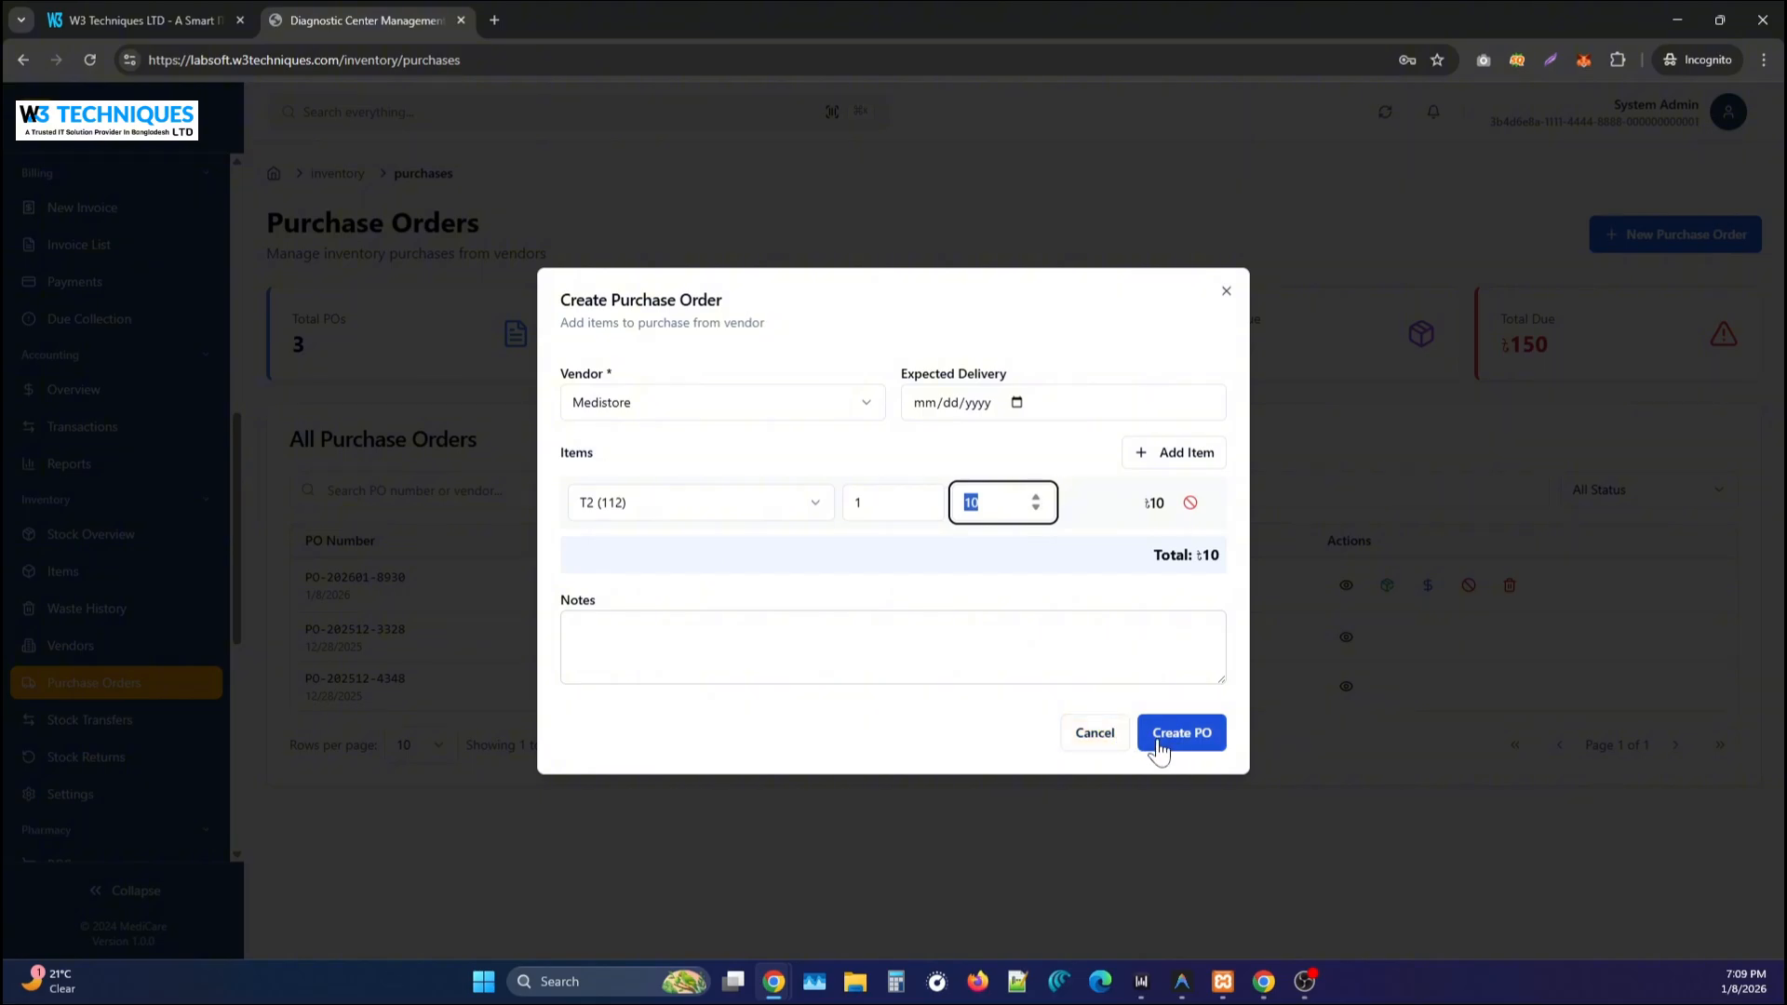
{"action": "left_click", "coordinate": [1111, 743]}
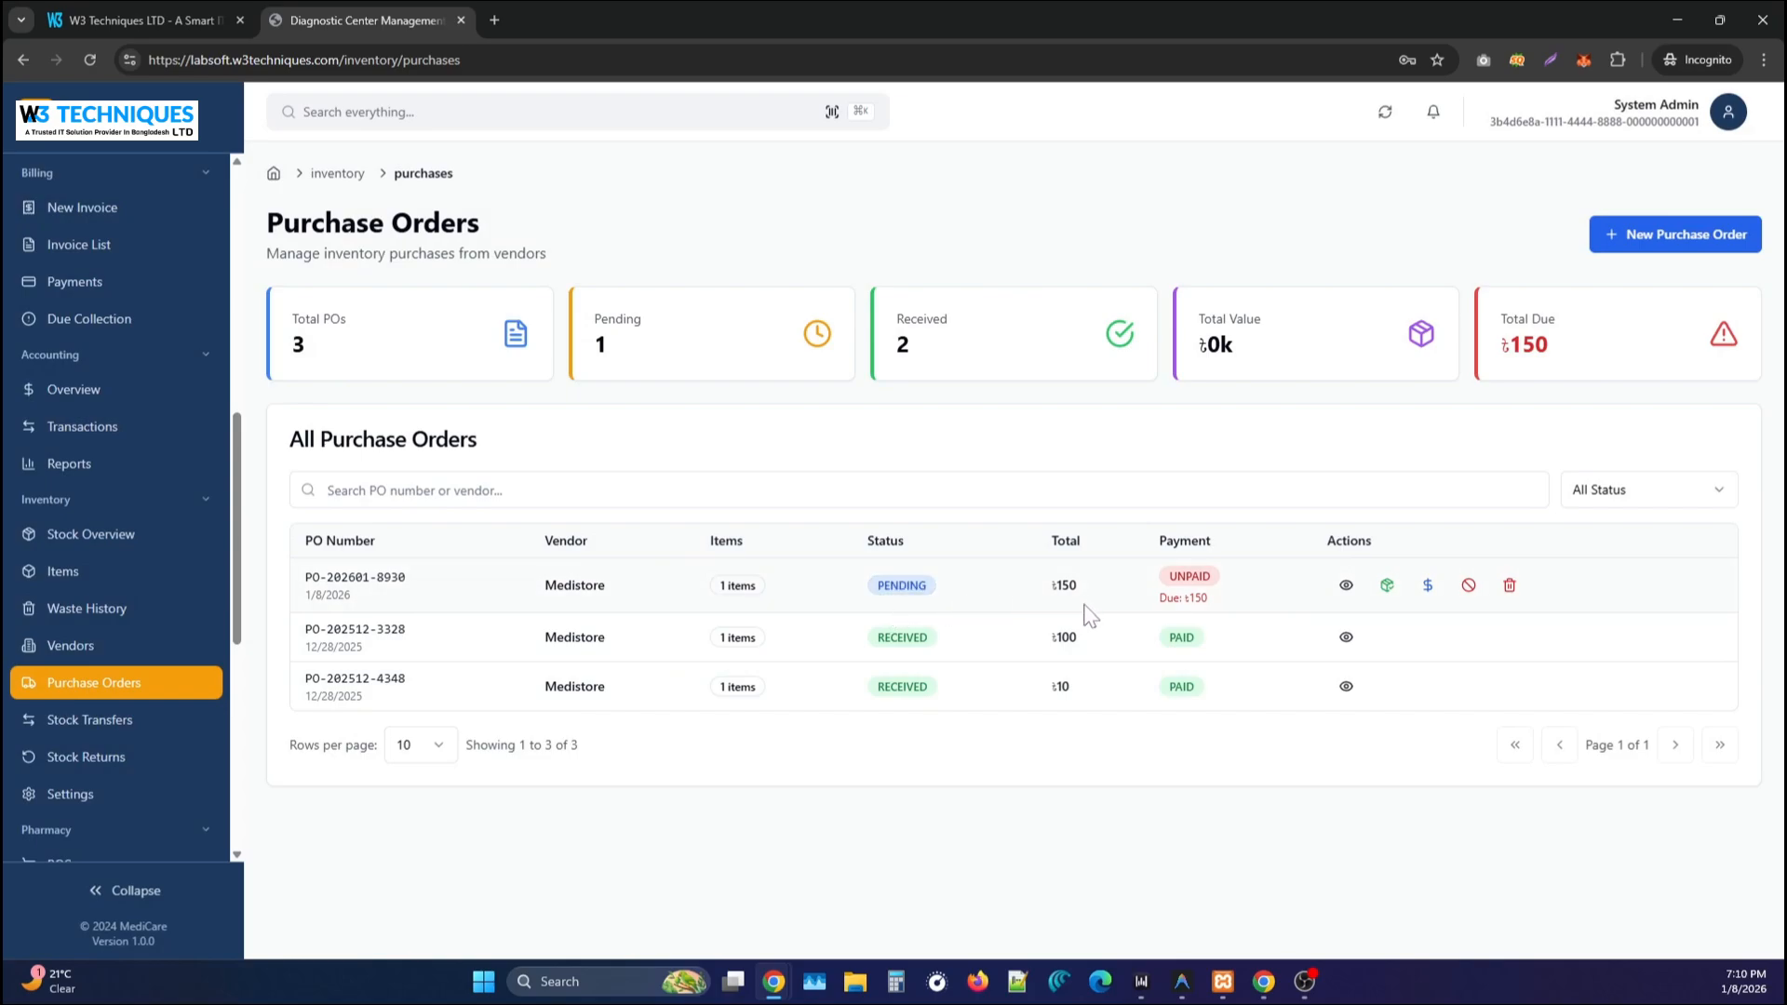
Receive the items of the pending Medistore purchase order with a partial cash payment of 50.
{"action": "left_click_drag", "start_coordinate": [1068, 586], "coordinate": [1082, 590]}
{"action": "left_click_drag", "start_coordinate": [1209, 599], "coordinate": [1167, 599]}
{"action": "left_click", "coordinate": [1098, 603]}
{"action": "left_click", "coordinate": [1387, 586]}
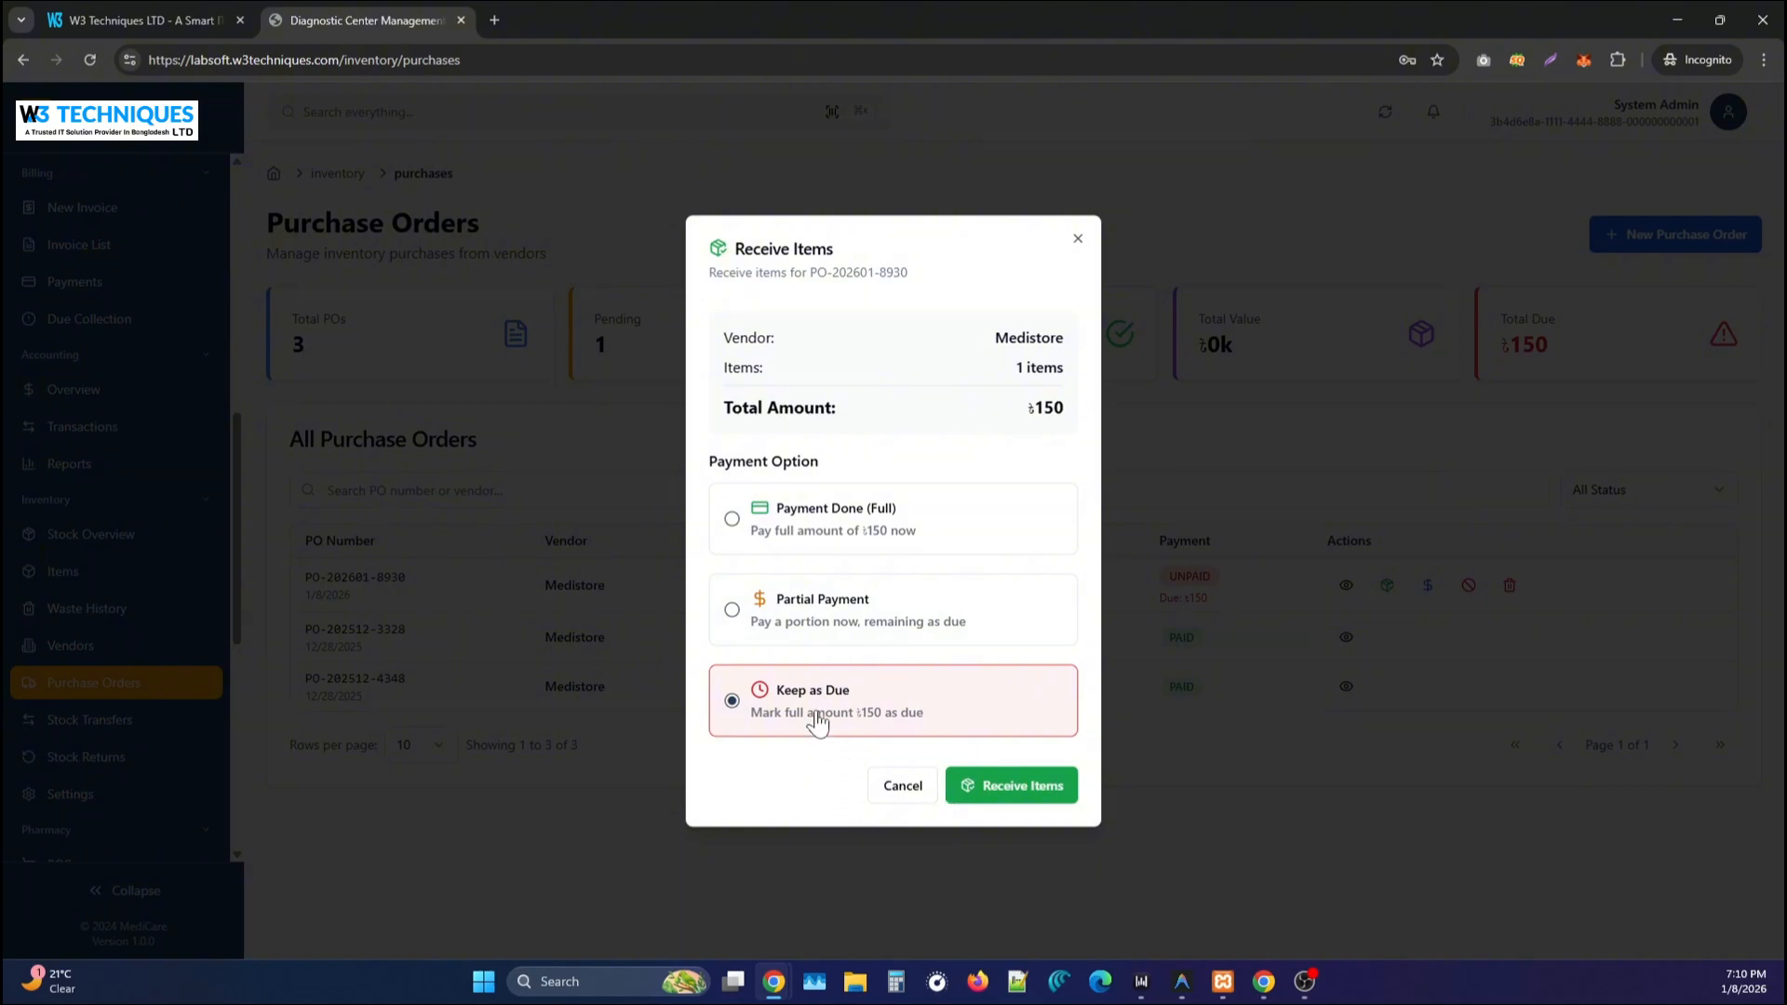
{"action": "left_click", "coordinate": [819, 607]}
{"action": "left_click", "coordinate": [758, 674]}
{"action": "left_click_drag", "start_coordinate": [757, 673], "coordinate": [727, 674]}
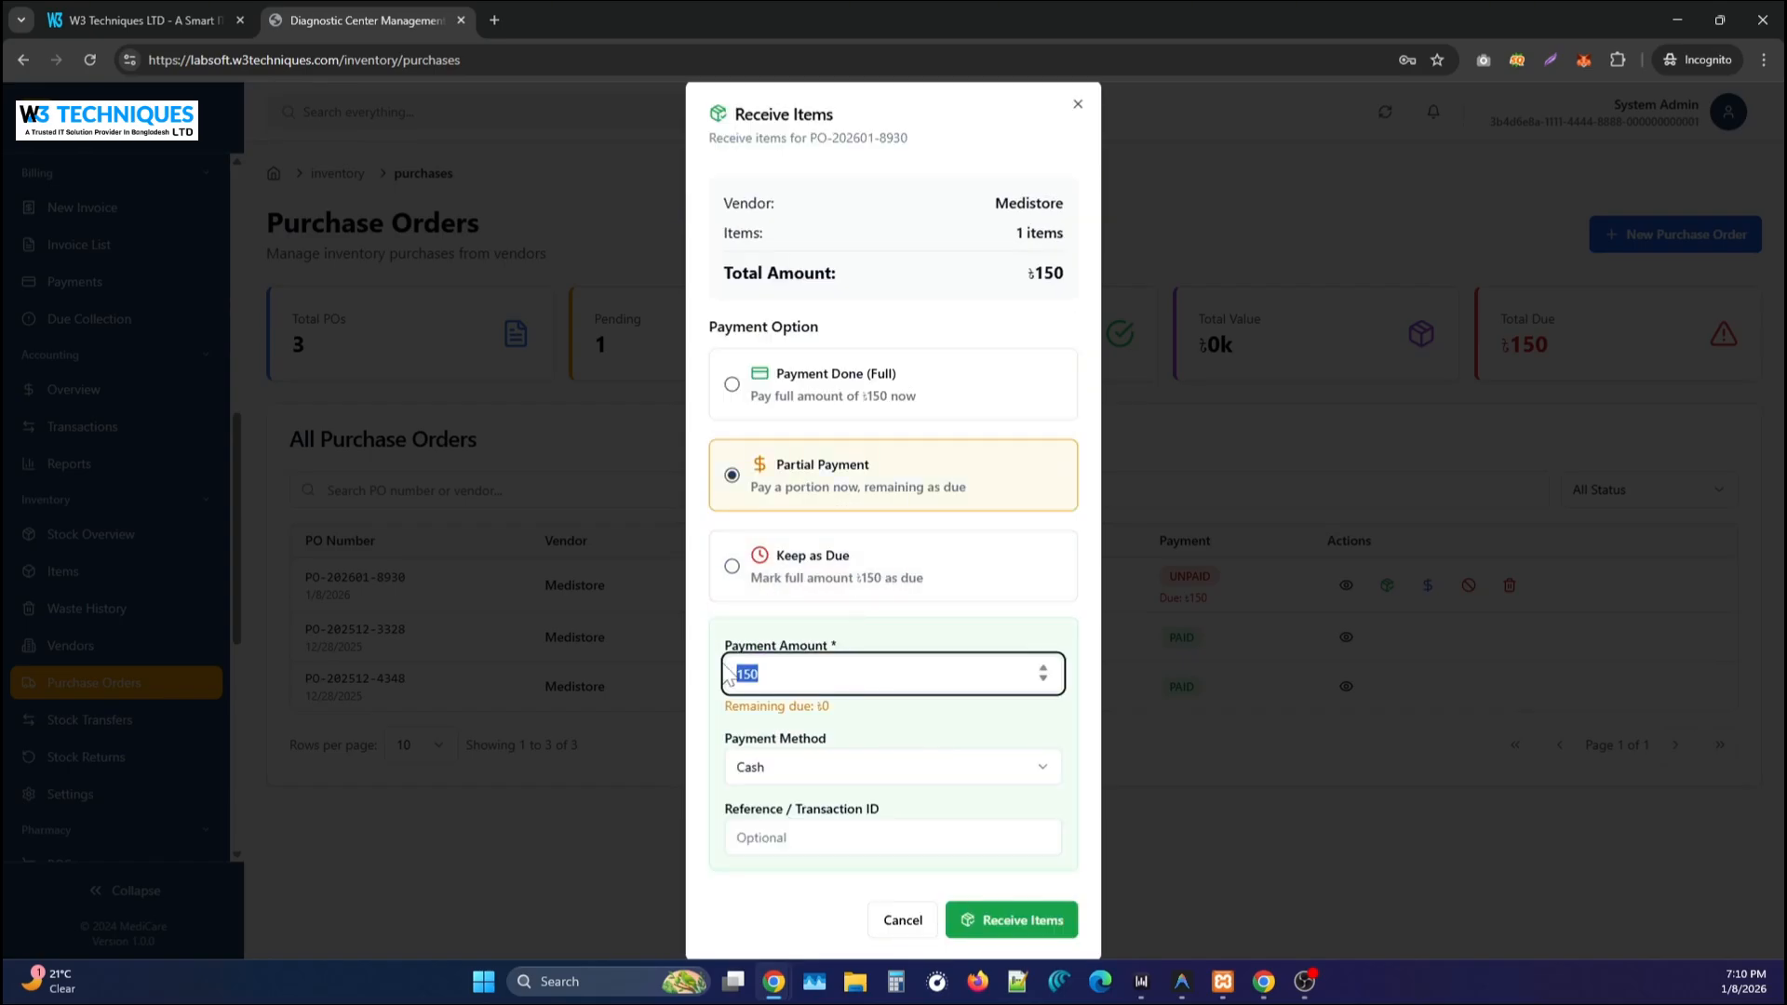
{"action": "type", "text": "50"}
{"action": "left_click", "coordinate": [994, 919]}
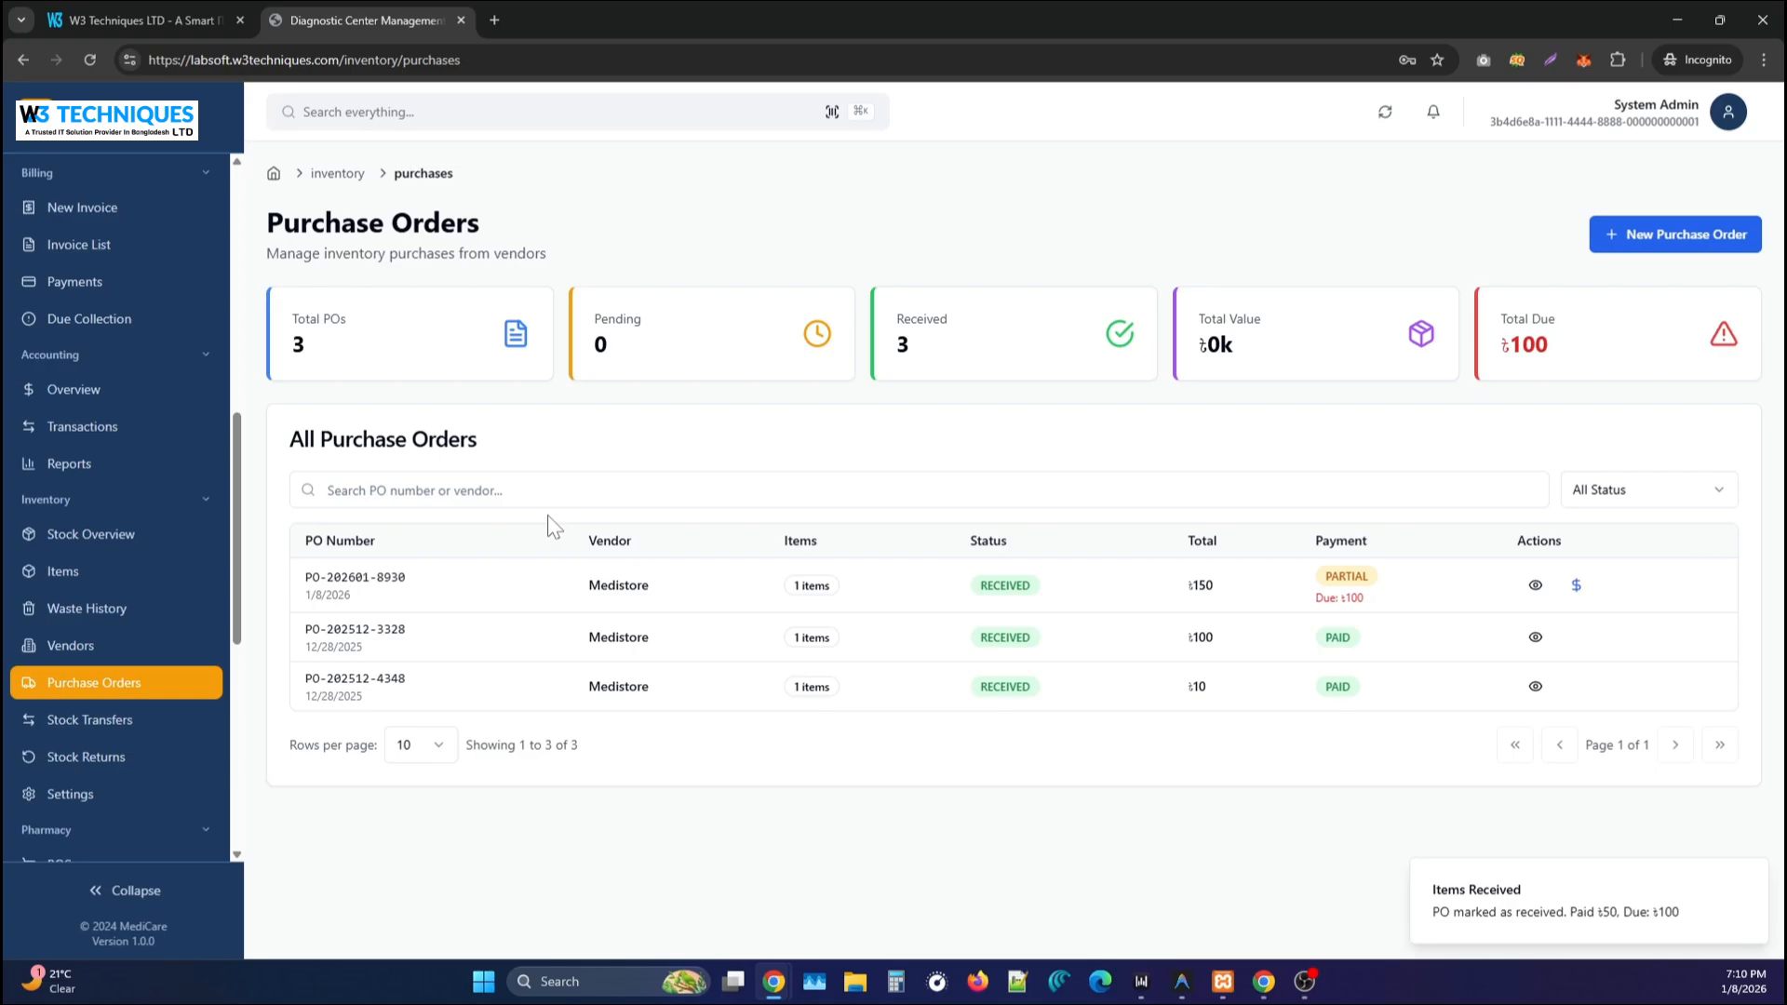
Record a cash payment of 100 for the partially paid Medistore purchase order.
{"action": "left_click", "coordinate": [1575, 585]}
{"action": "left_click", "coordinate": [843, 605]}
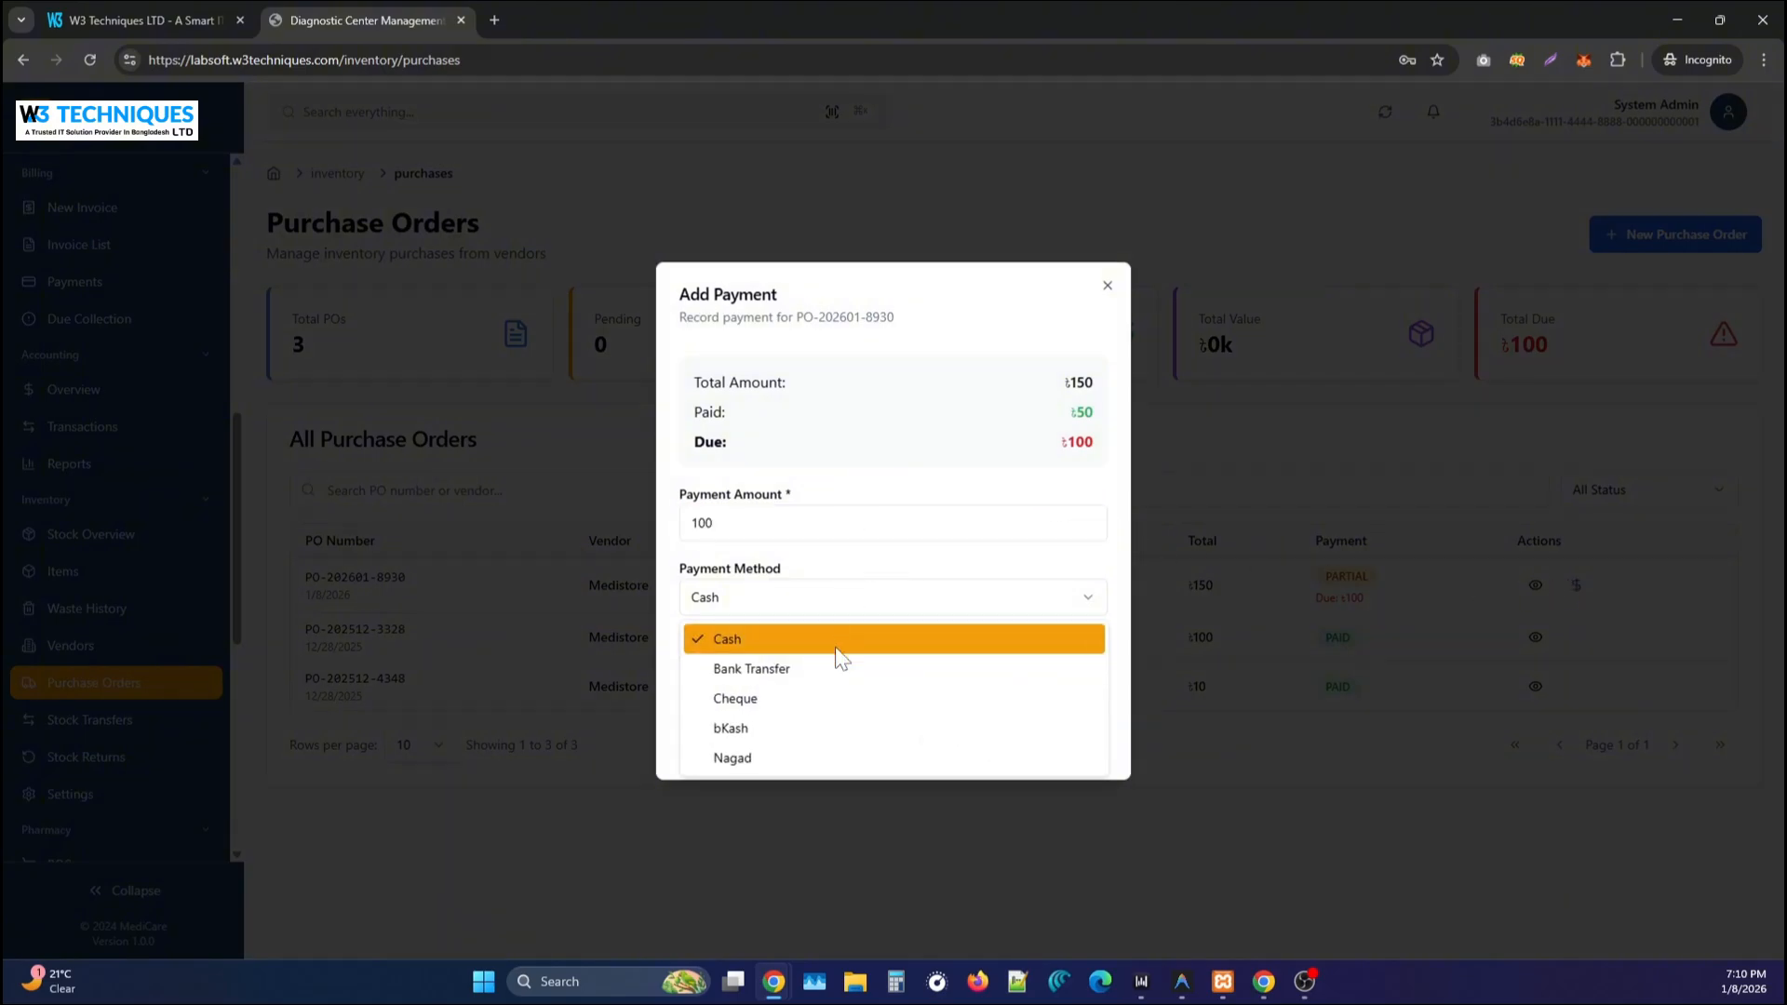
{"action": "left_click", "coordinate": [896, 437]}
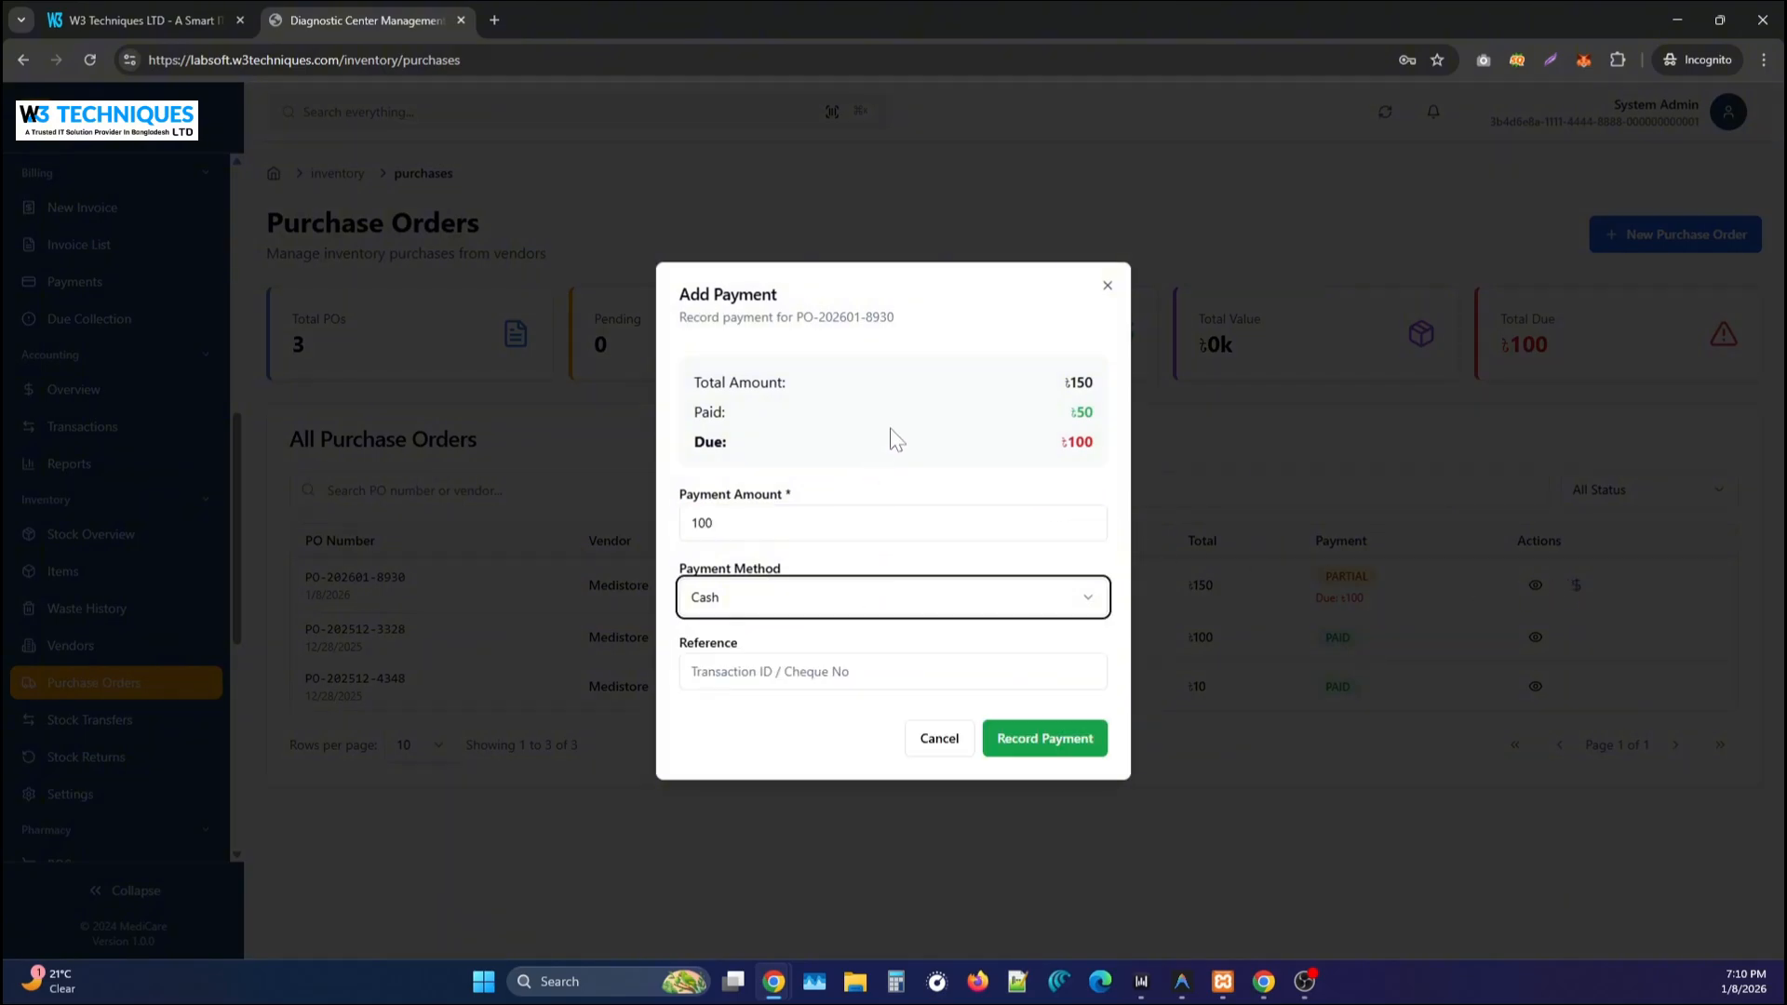
{"action": "left_click", "coordinate": [1044, 740]}
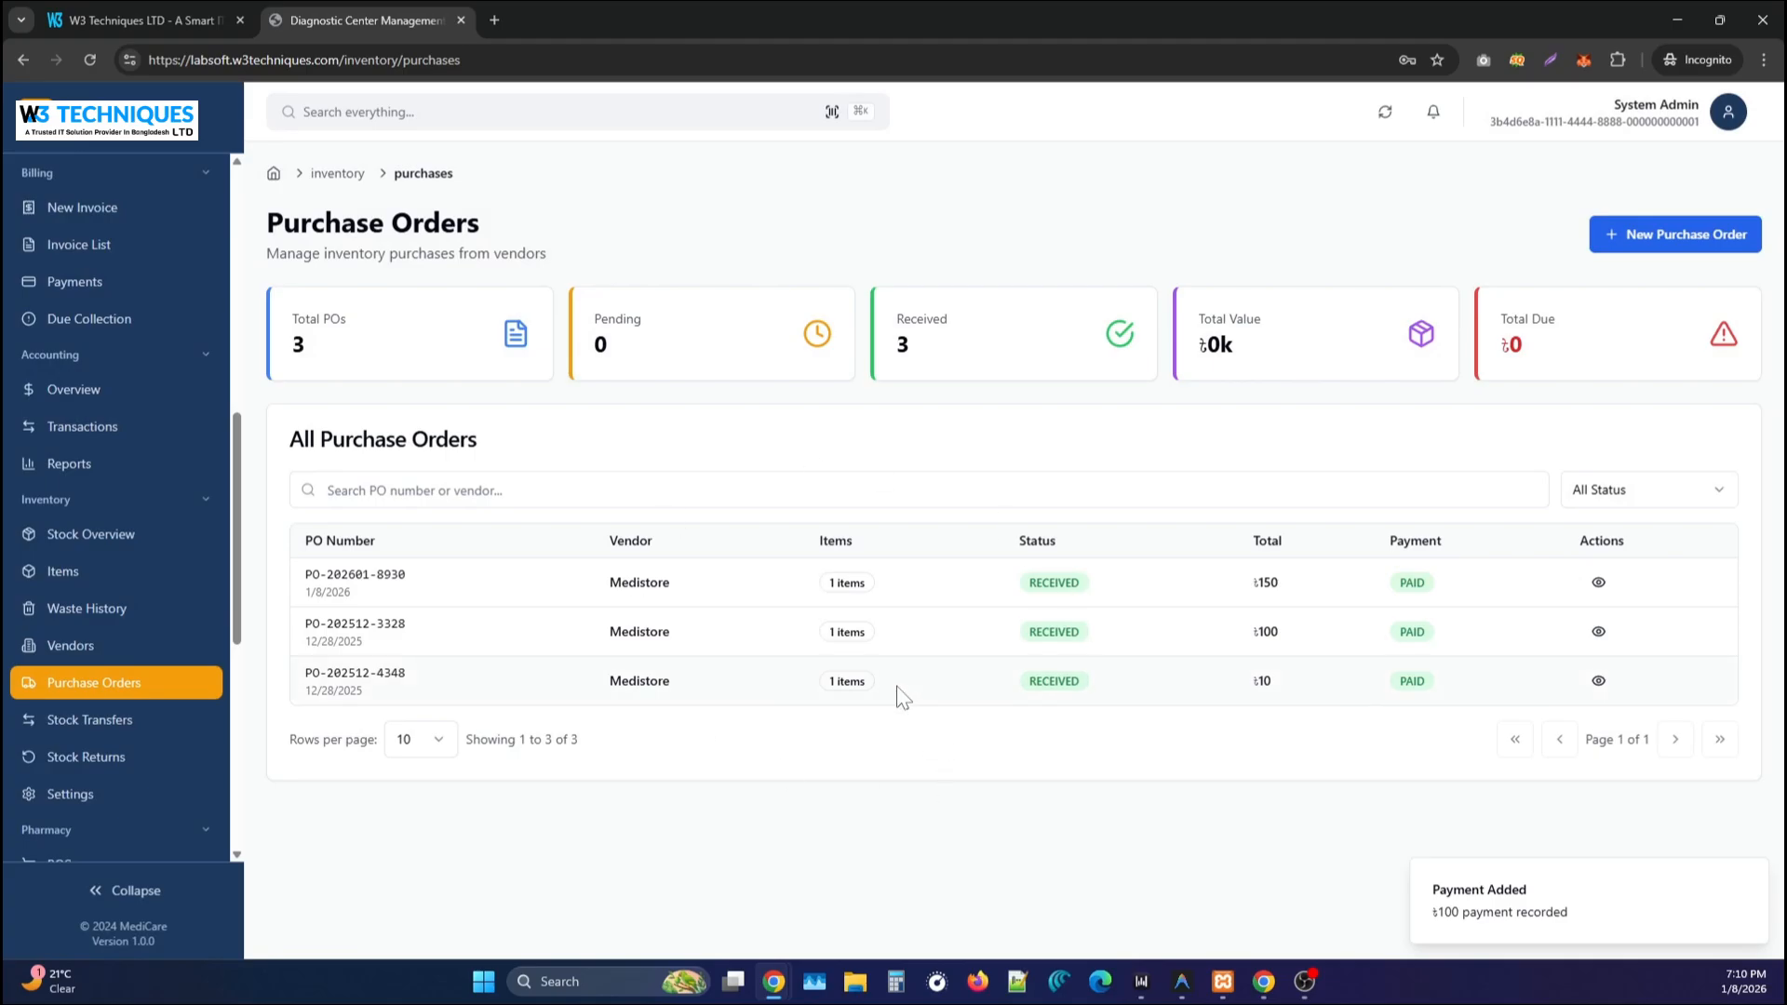
Open the inventory Items list and examine the stock quantities and Total Value.
{"action": "left_click", "coordinate": [121, 575]}
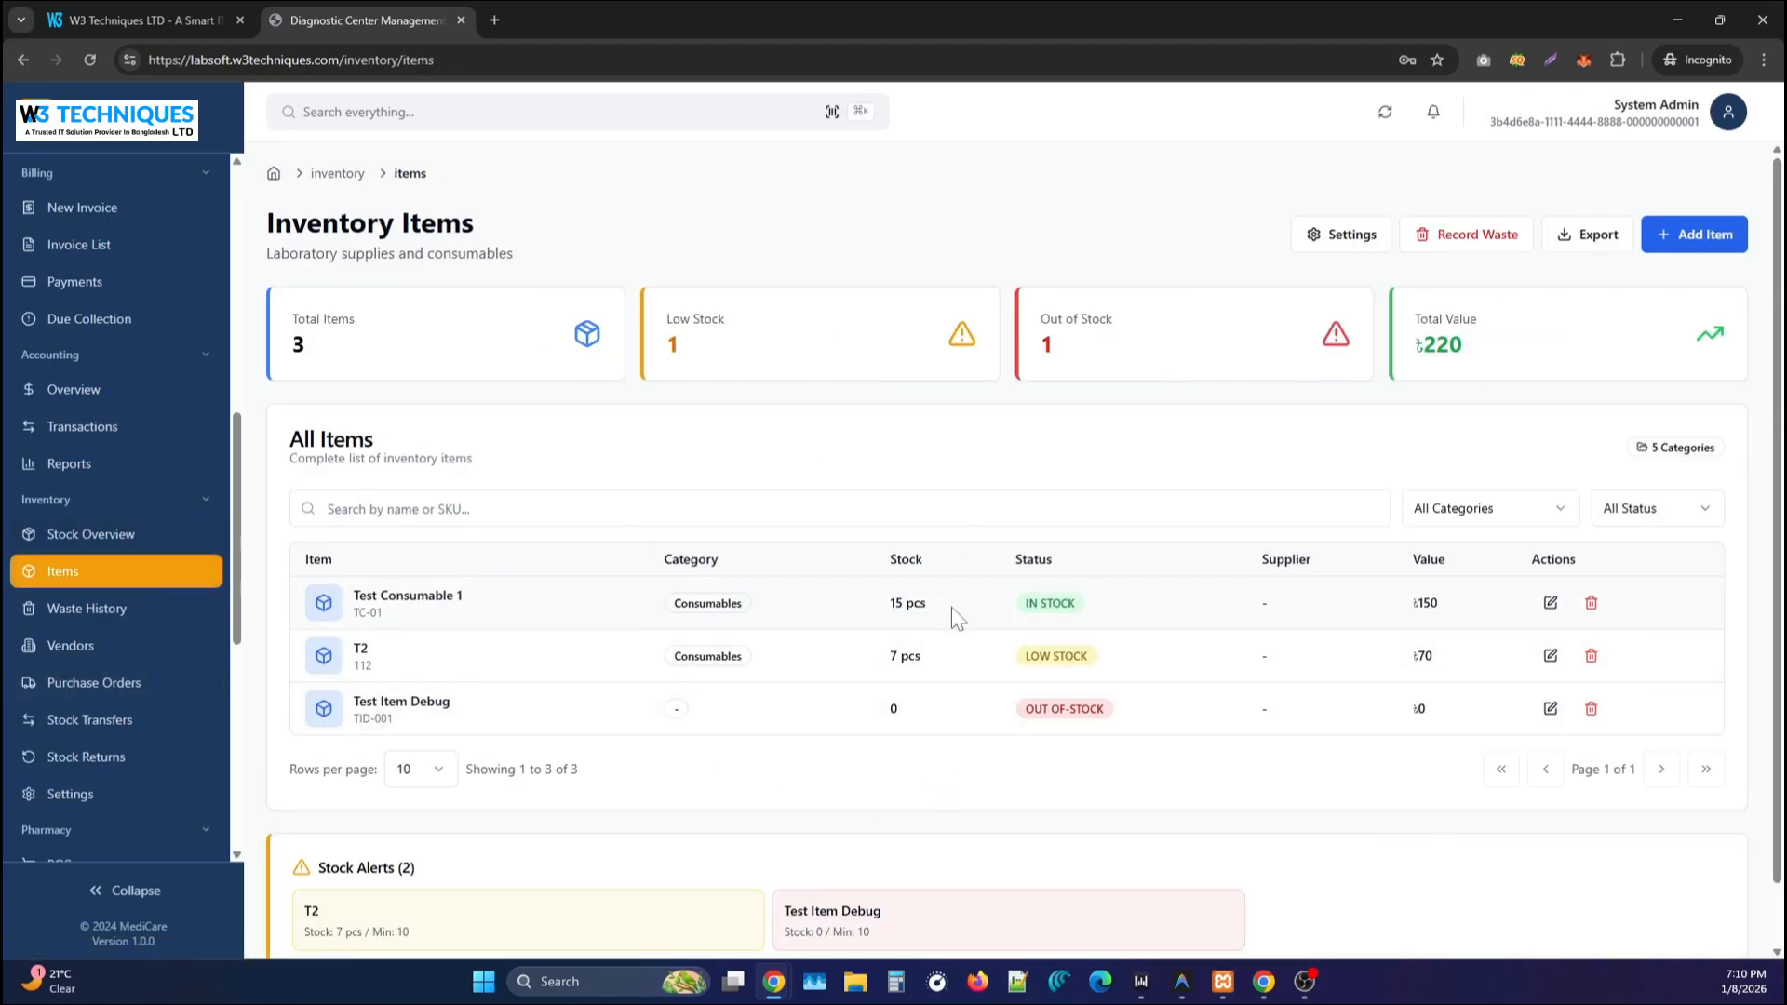
{"action": "left_click_drag", "start_coordinate": [1465, 346], "coordinate": [1407, 341]}
{"action": "left_click", "coordinate": [1450, 371]}
Revisit the Waste History, the inventory Vendors list and the Purchase Orders list.
{"action": "left_click", "coordinate": [101, 616]}
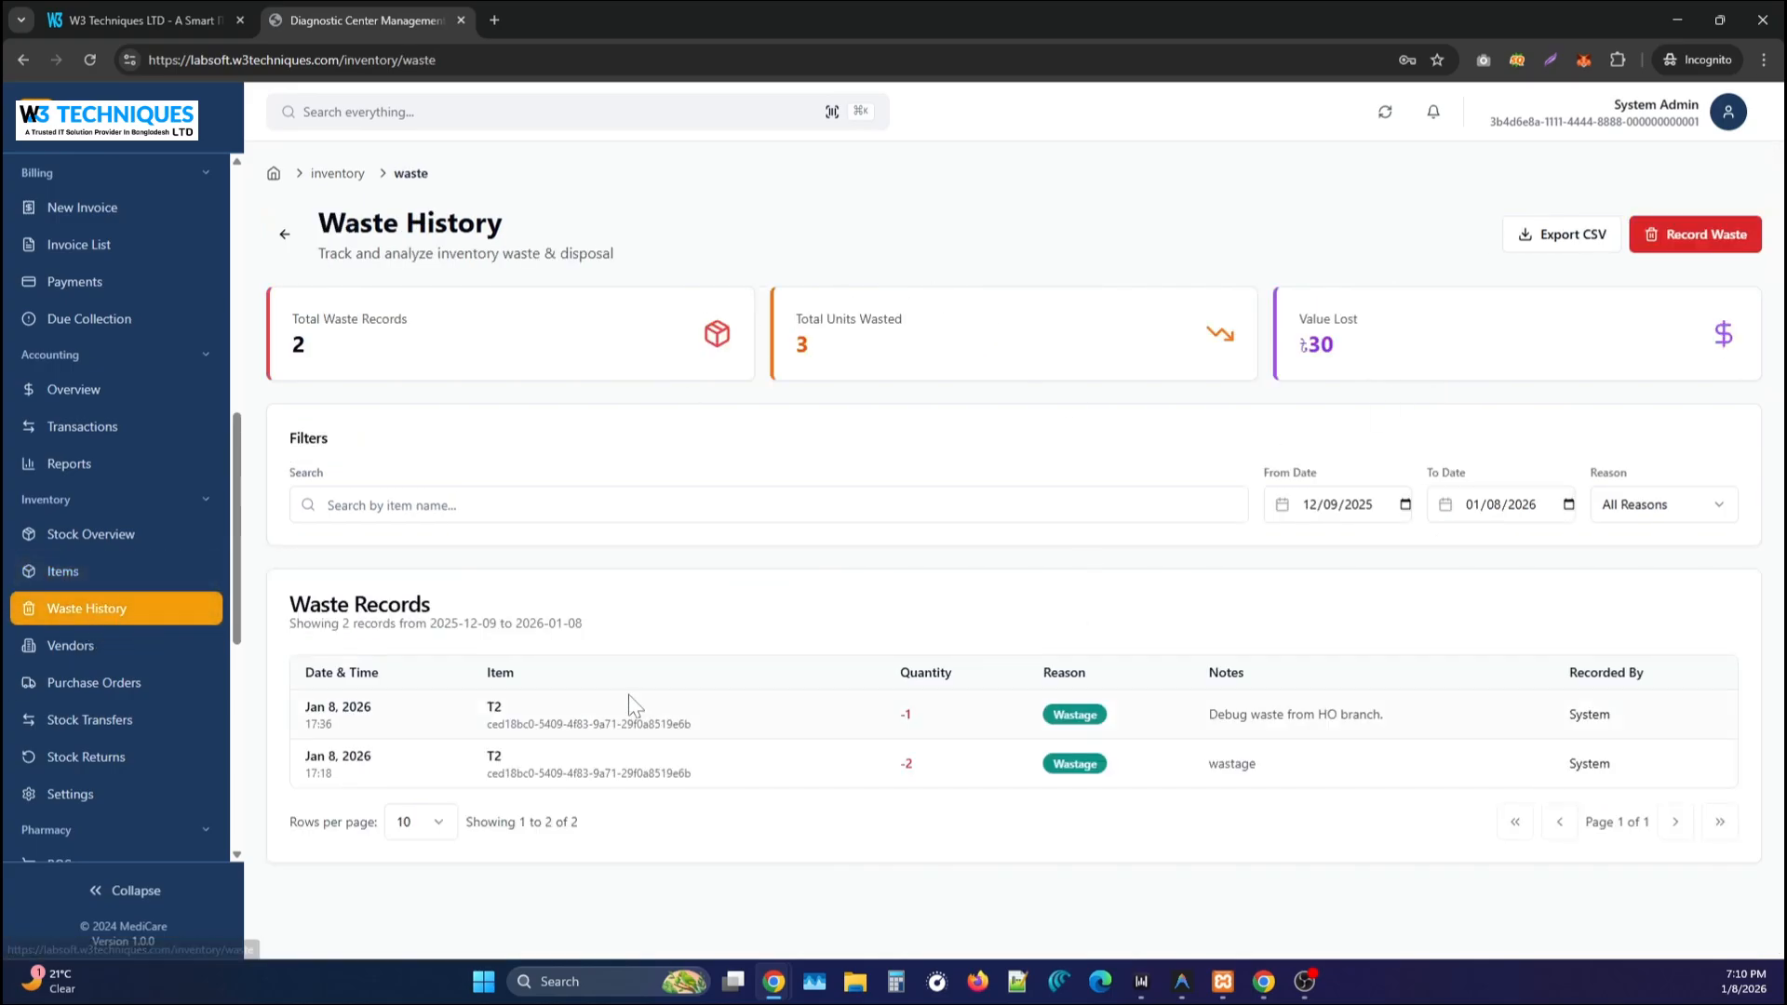
{"action": "left_click", "coordinate": [124, 663]}
{"action": "left_click", "coordinate": [164, 685]}
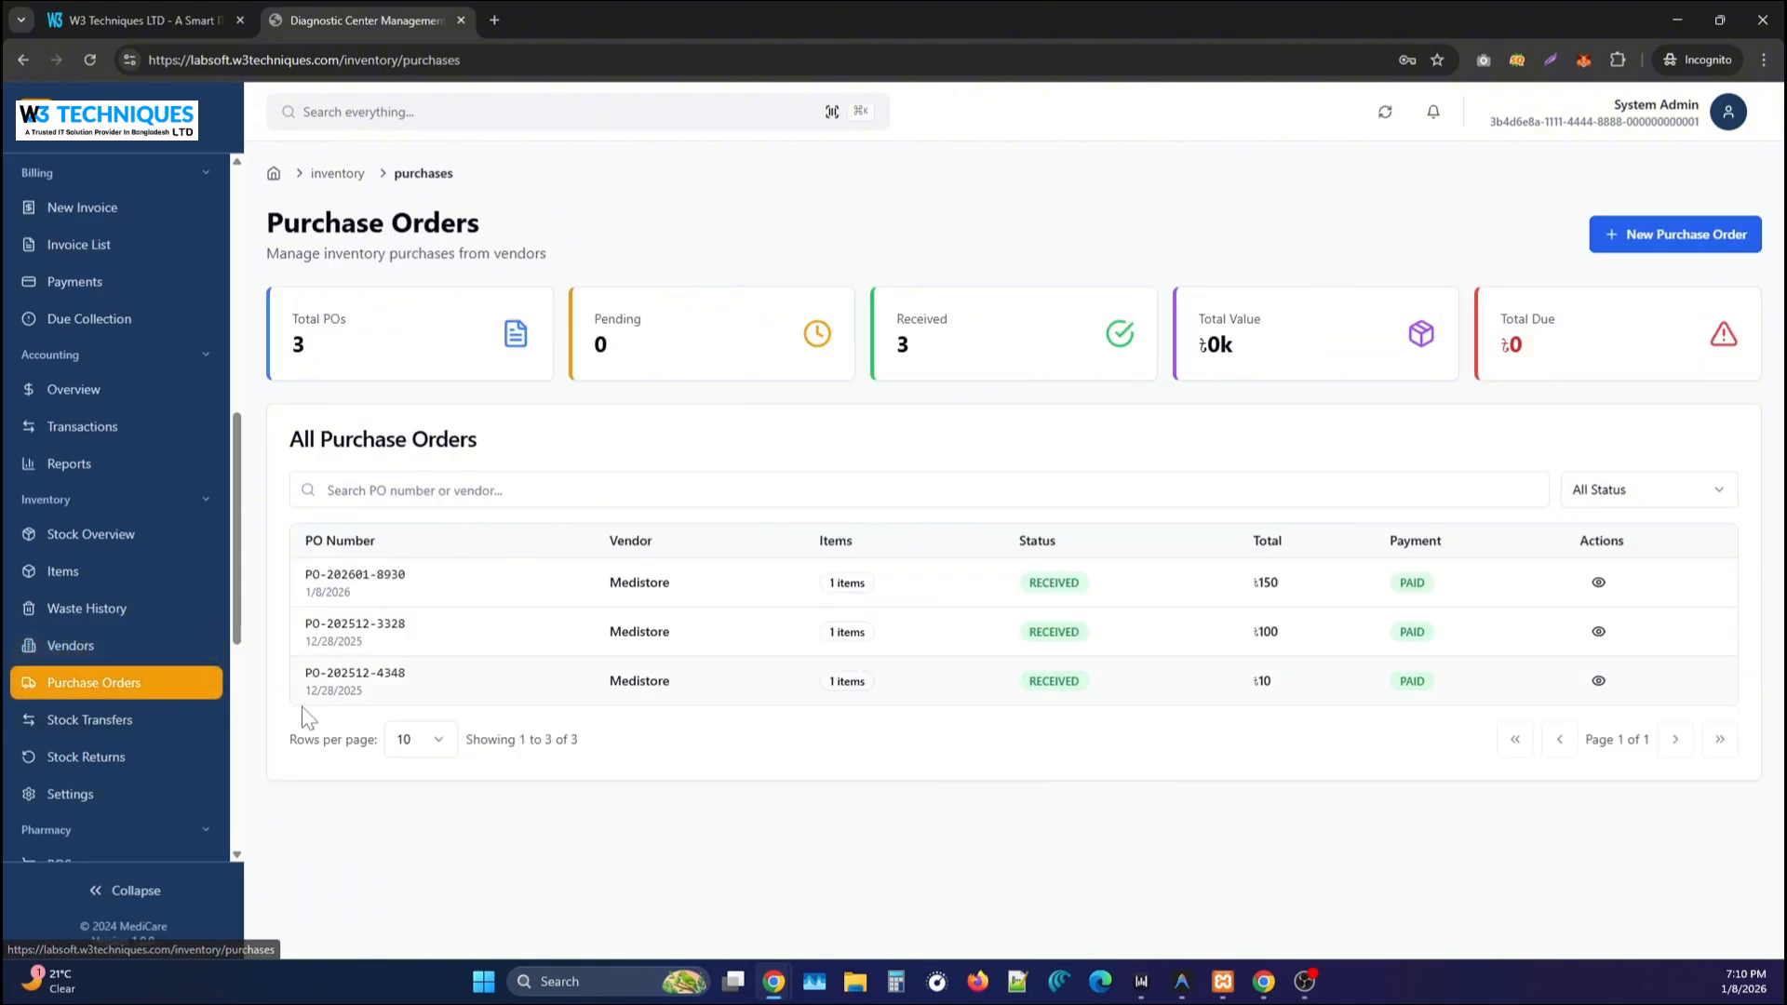
Open Stock Transfers, try out a transfer from Head Office with item T2 and quantity 1, and cancel it.
{"action": "left_click", "coordinate": [56, 722]}
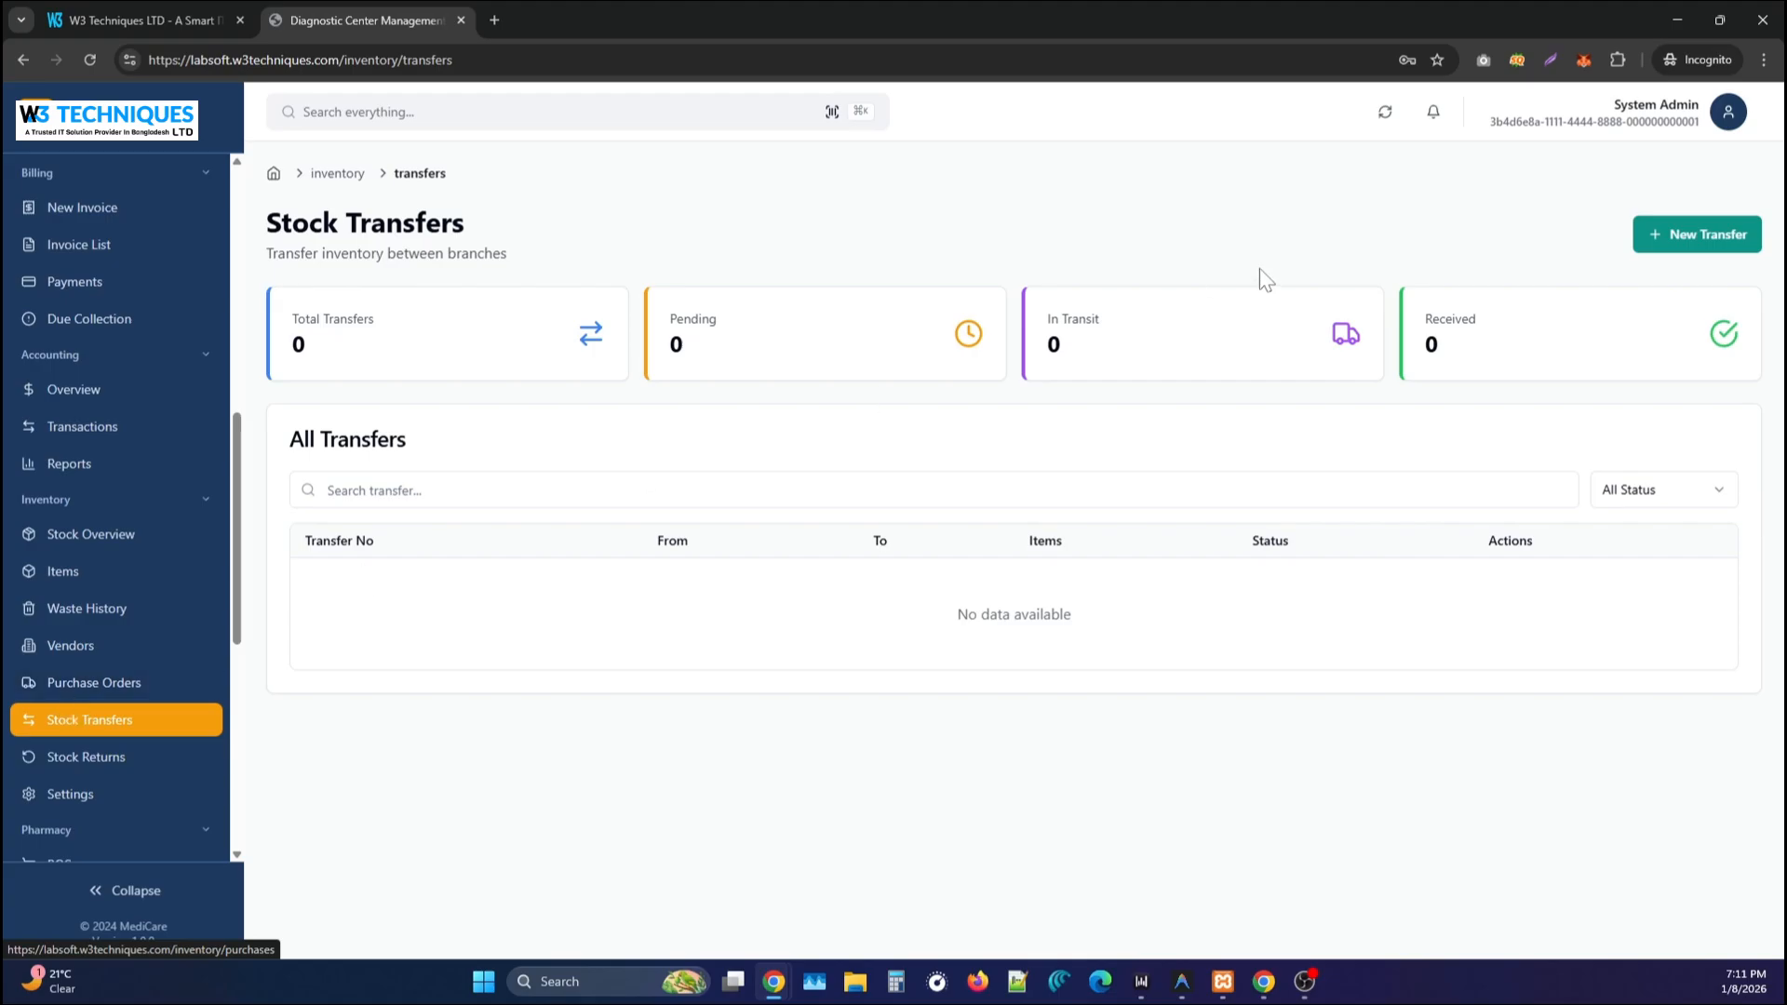
{"action": "left_click", "coordinate": [1675, 244]}
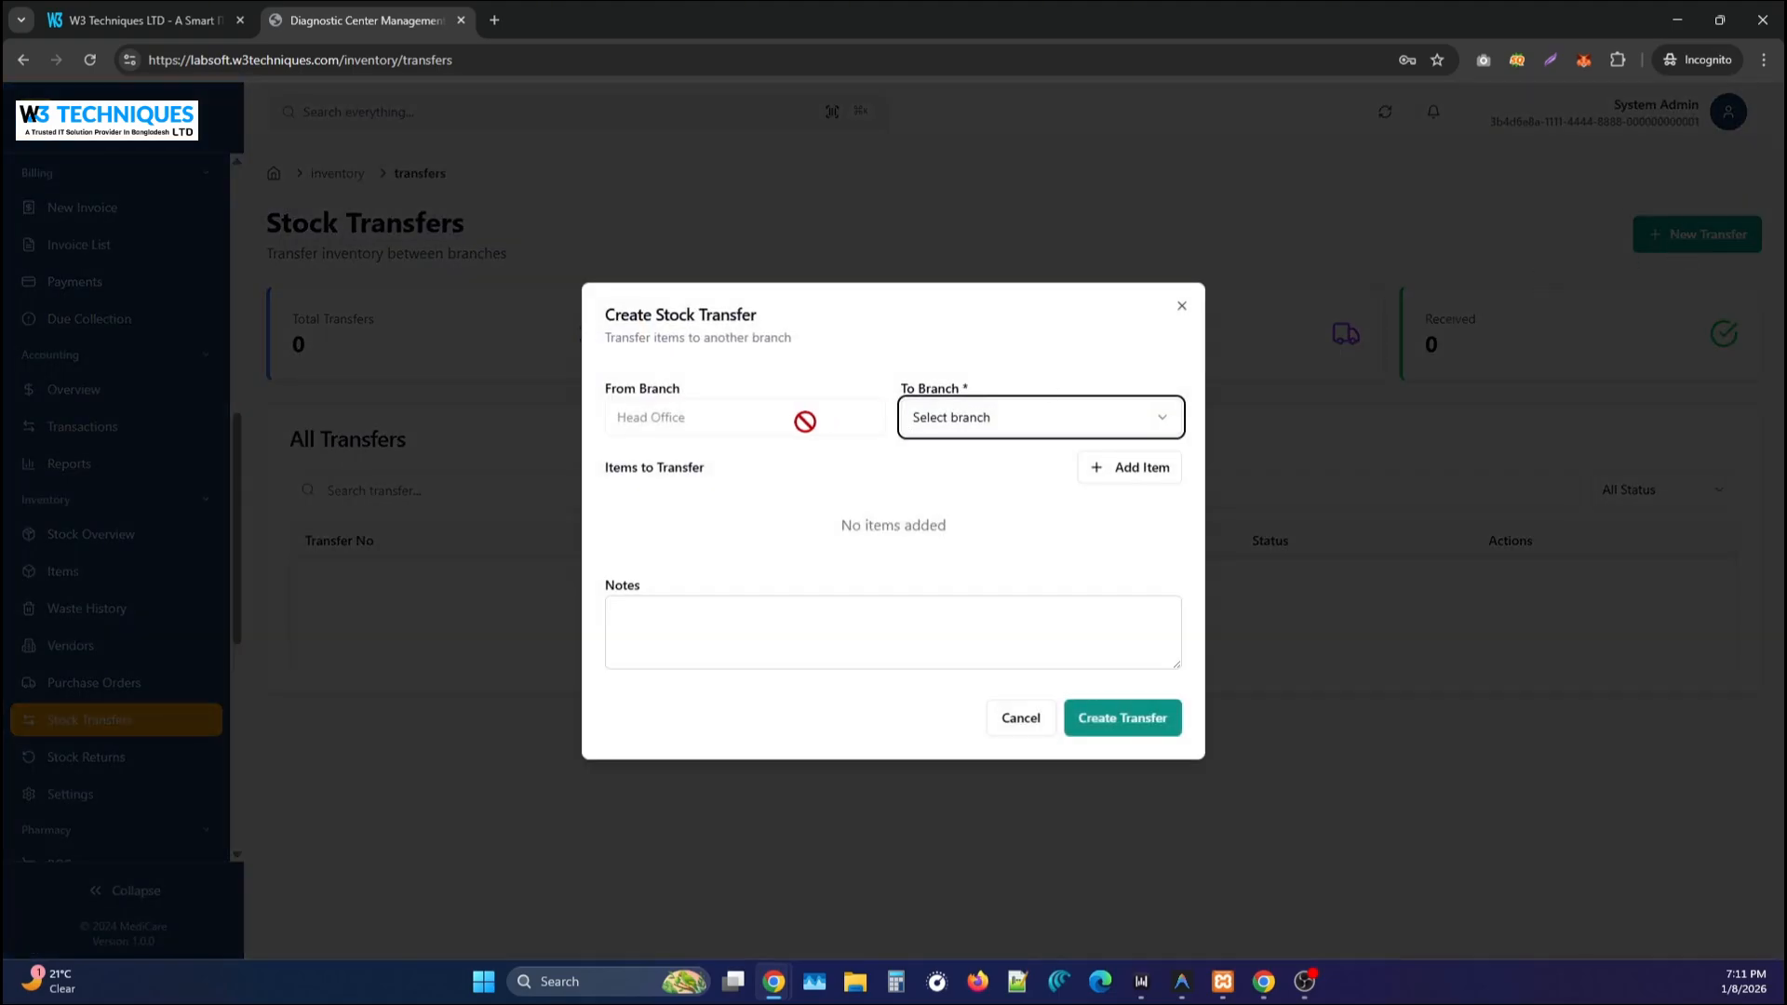
{"action": "left_click", "coordinate": [773, 421]}
{"action": "left_click", "coordinate": [982, 433]}
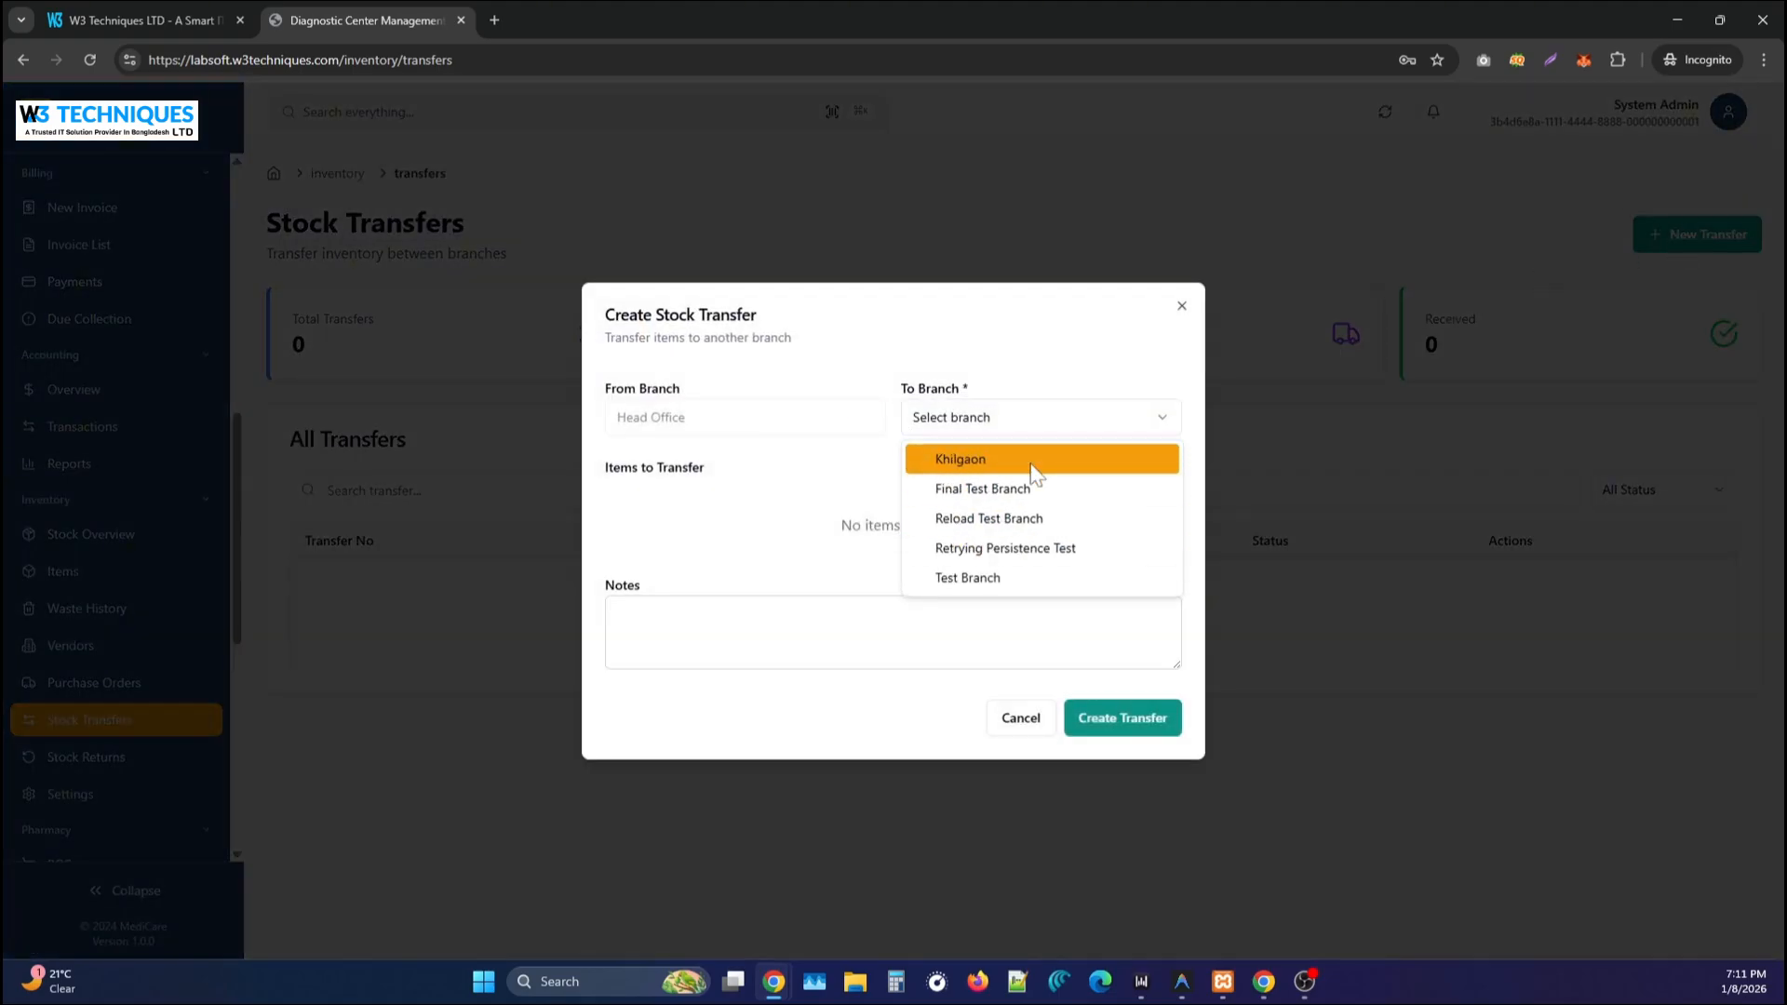
{"action": "left_click", "coordinate": [659, 492]}
{"action": "left_click", "coordinate": [1159, 473]}
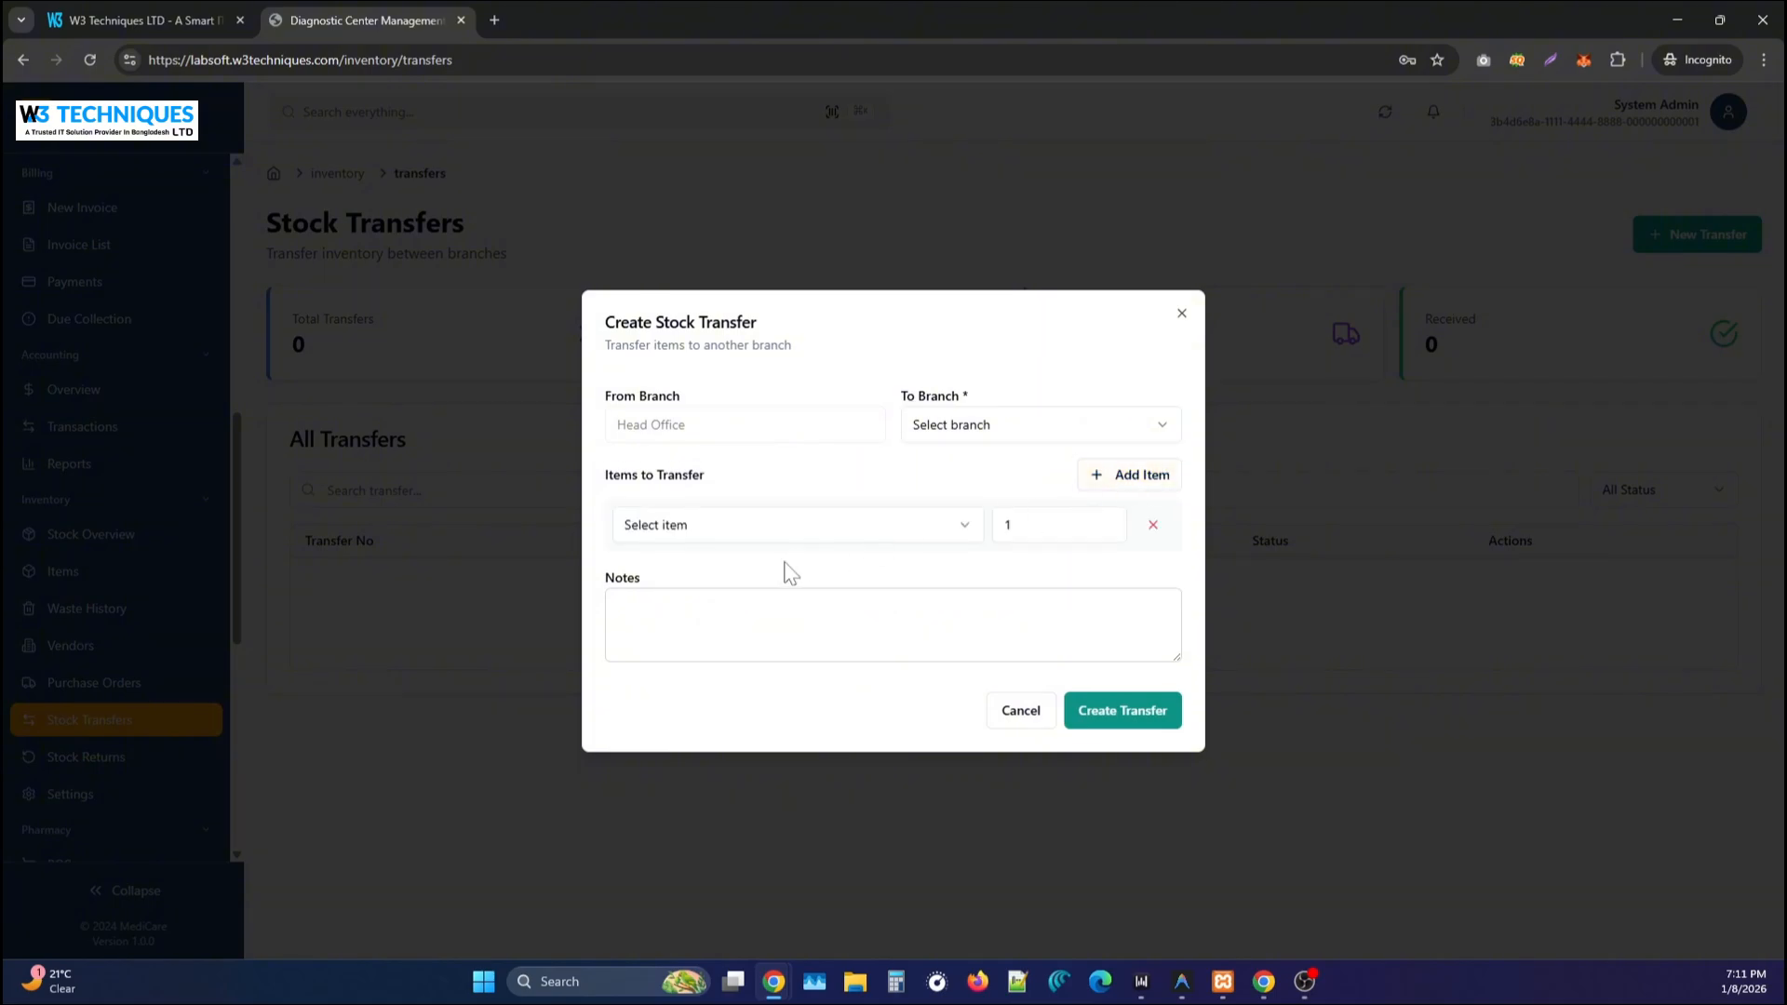
{"action": "left_click", "coordinate": [778, 526]}
{"action": "left_click", "coordinate": [758, 595]}
{"action": "left_click", "coordinate": [1041, 529]}
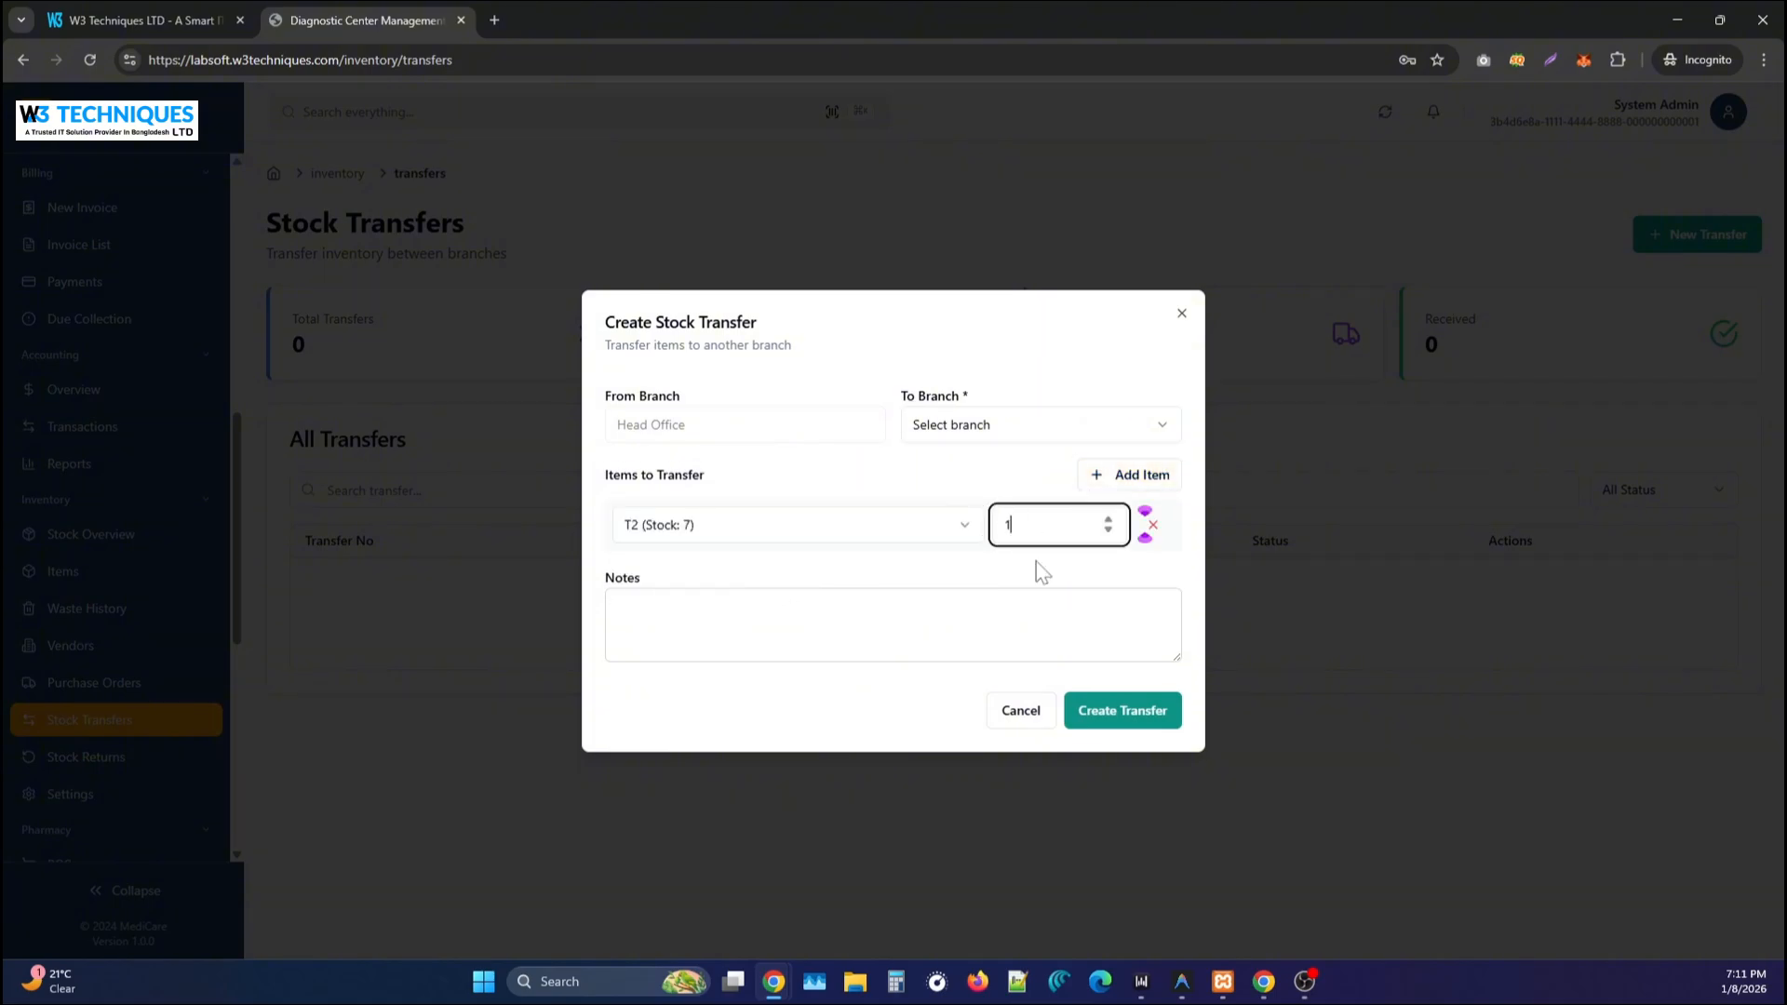
{"action": "left_click", "coordinate": [1021, 713]}
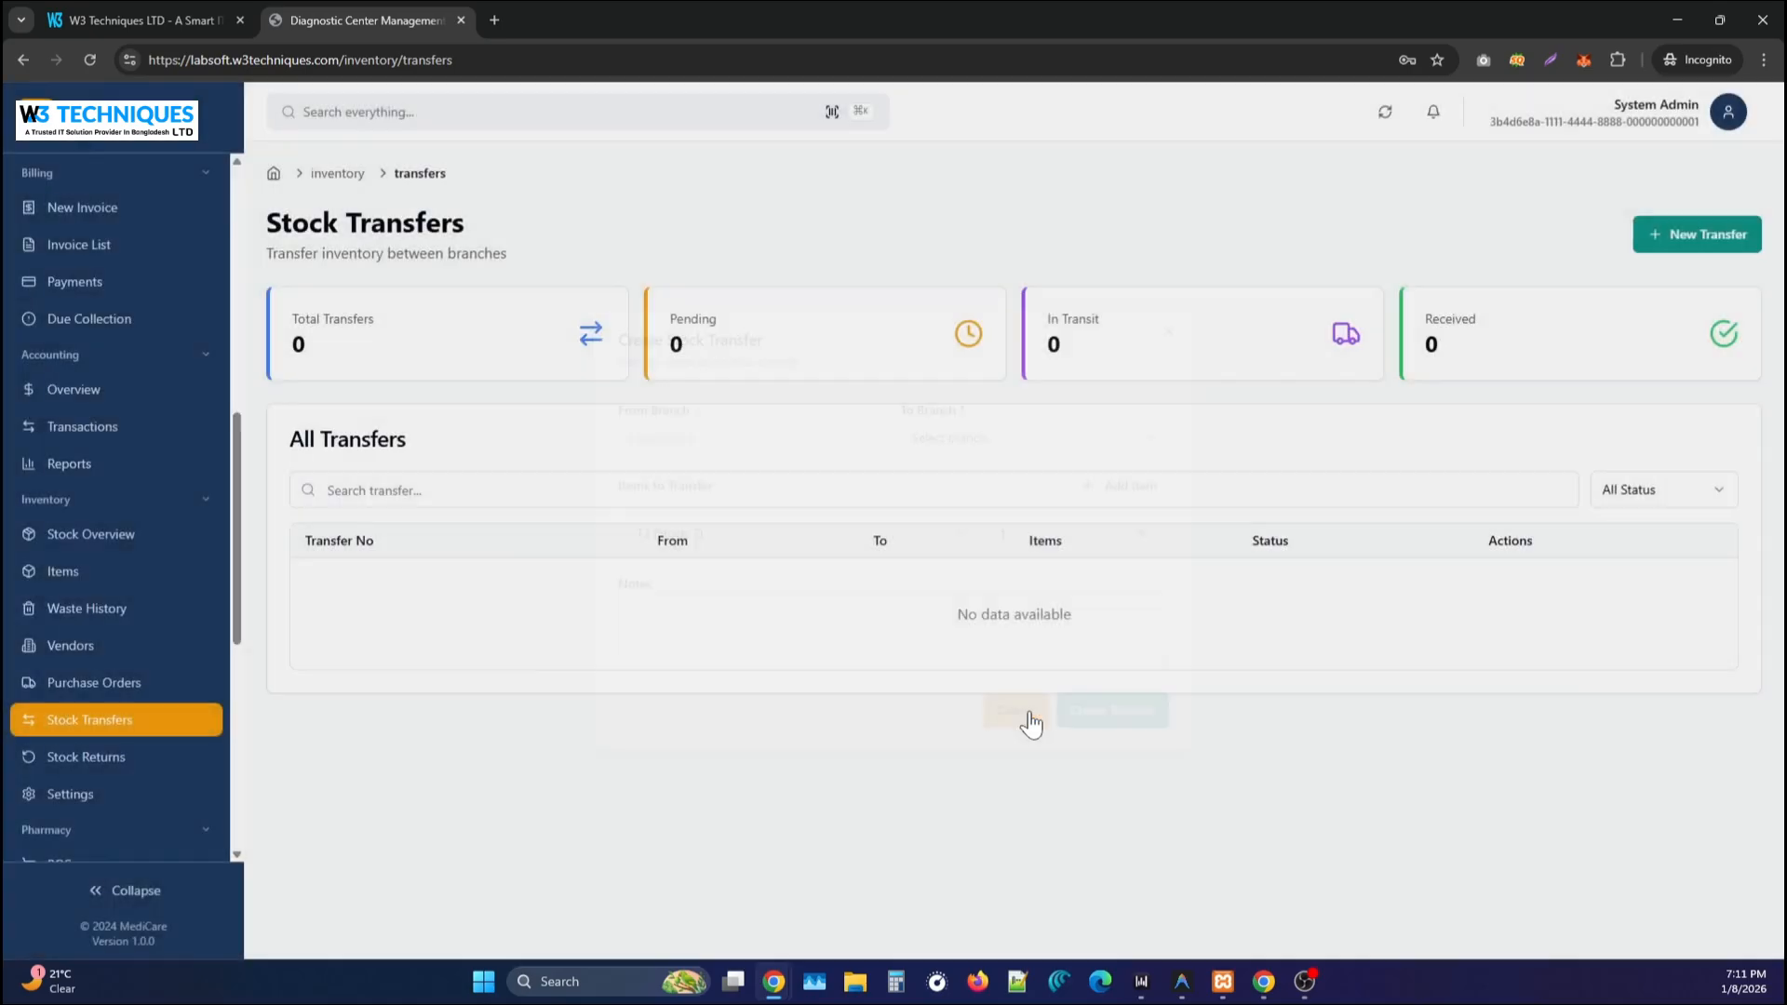
Open Stock Returns, start a new return and examine the available return types, keeping Vendor Return.
{"action": "scroll", "coordinate": [149, 568], "scroll_direction": "down", "scroll_amount": 3}
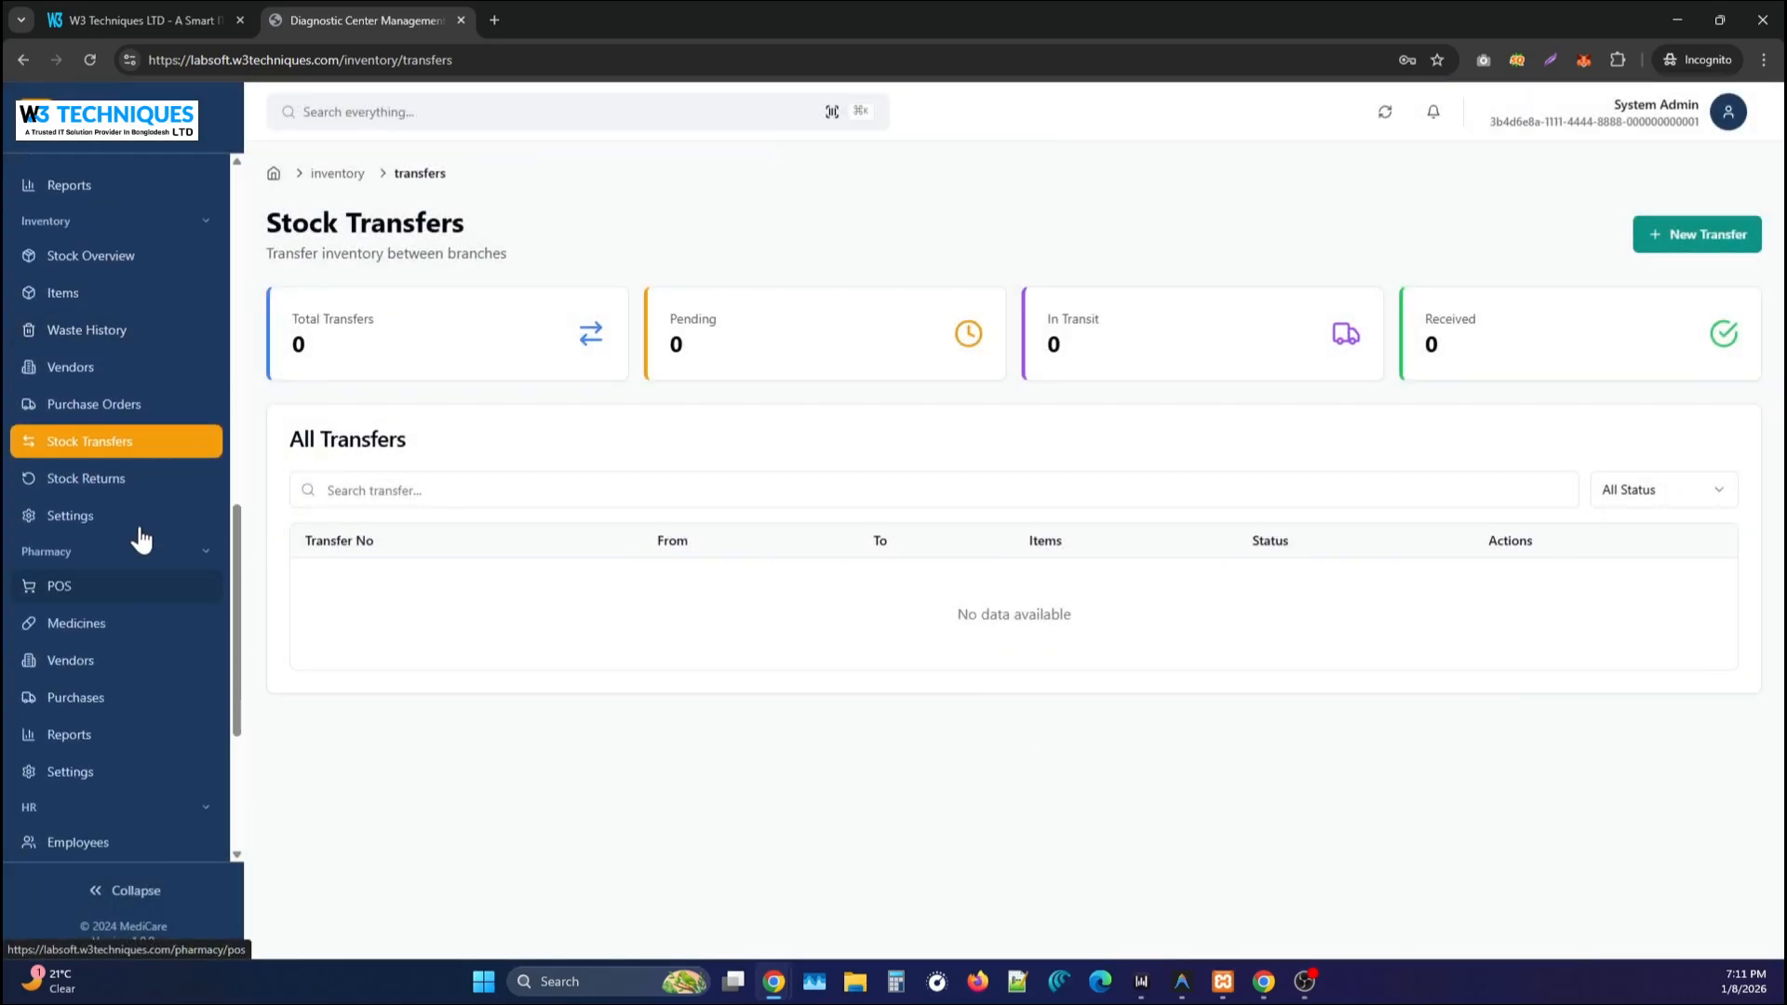
{"action": "left_click", "coordinate": [117, 480]}
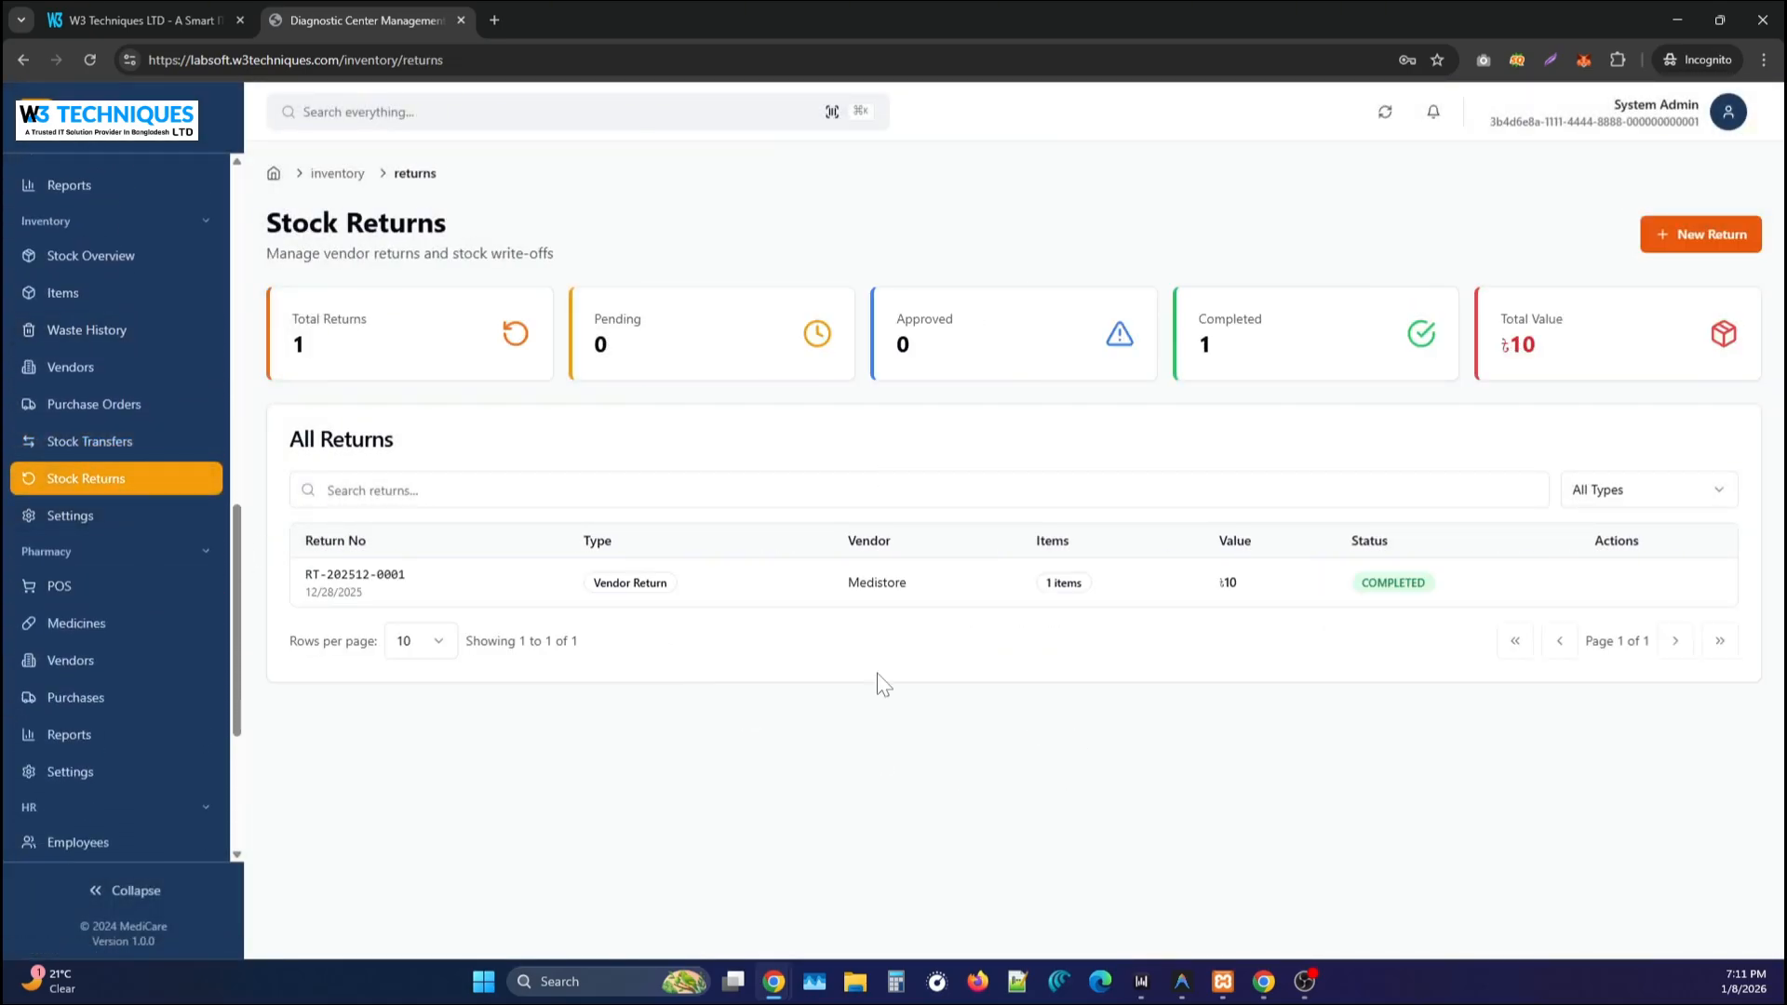
{"action": "left_click", "coordinate": [1684, 233]}
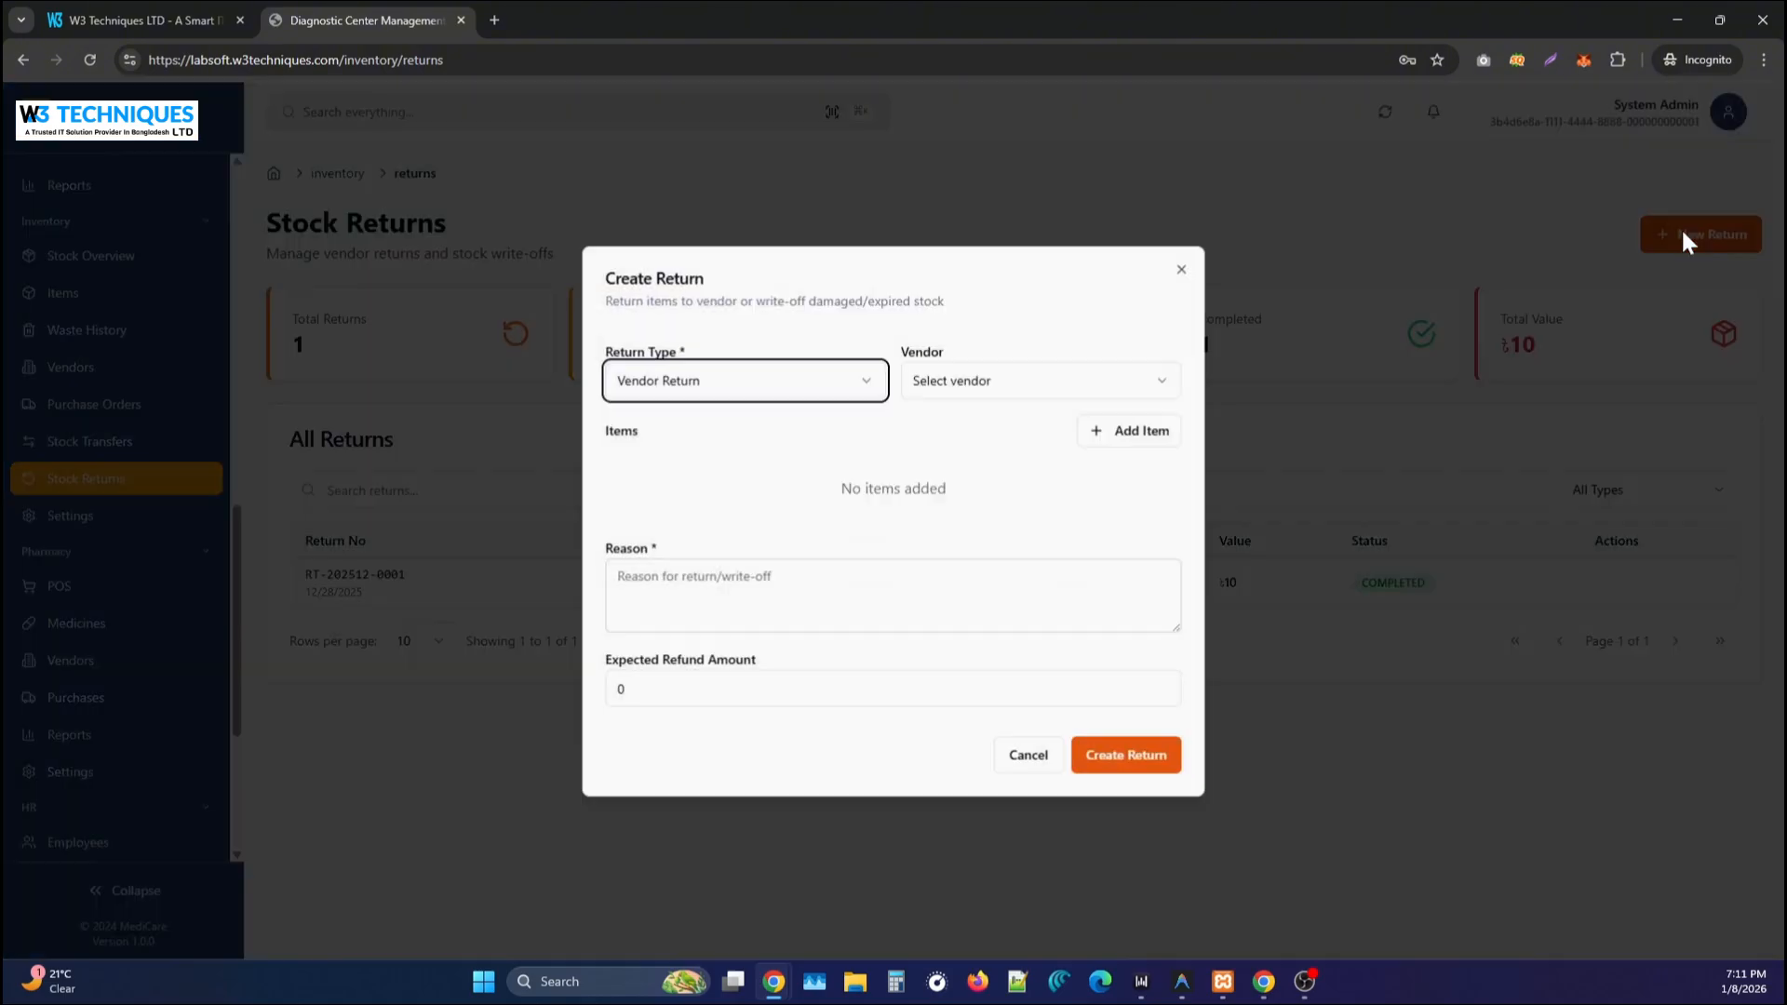
{"action": "left_click", "coordinate": [768, 386]}
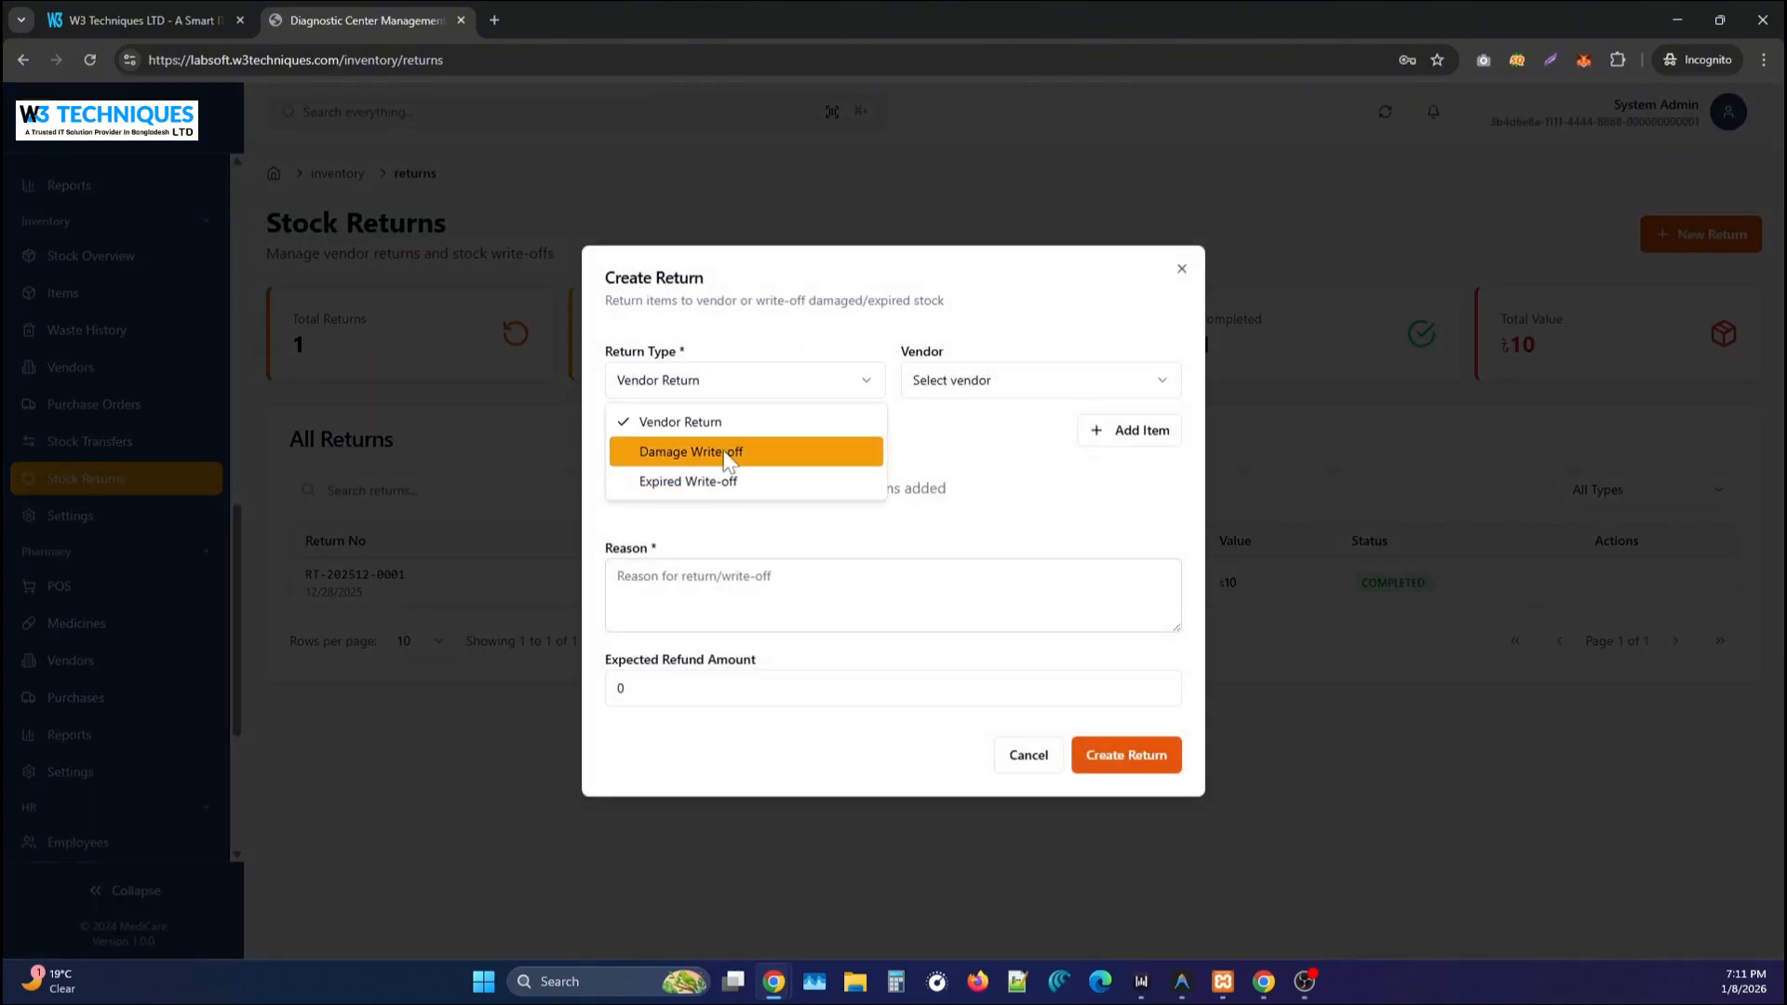
{"action": "left_click", "coordinate": [730, 450]}
{"action": "left_click", "coordinate": [778, 423]}
{"action": "left_click", "coordinate": [733, 459]}
Try out a vendor return to Medistore with item T2, quantity 1, and cancel it.
{"action": "left_click", "coordinate": [1024, 389]}
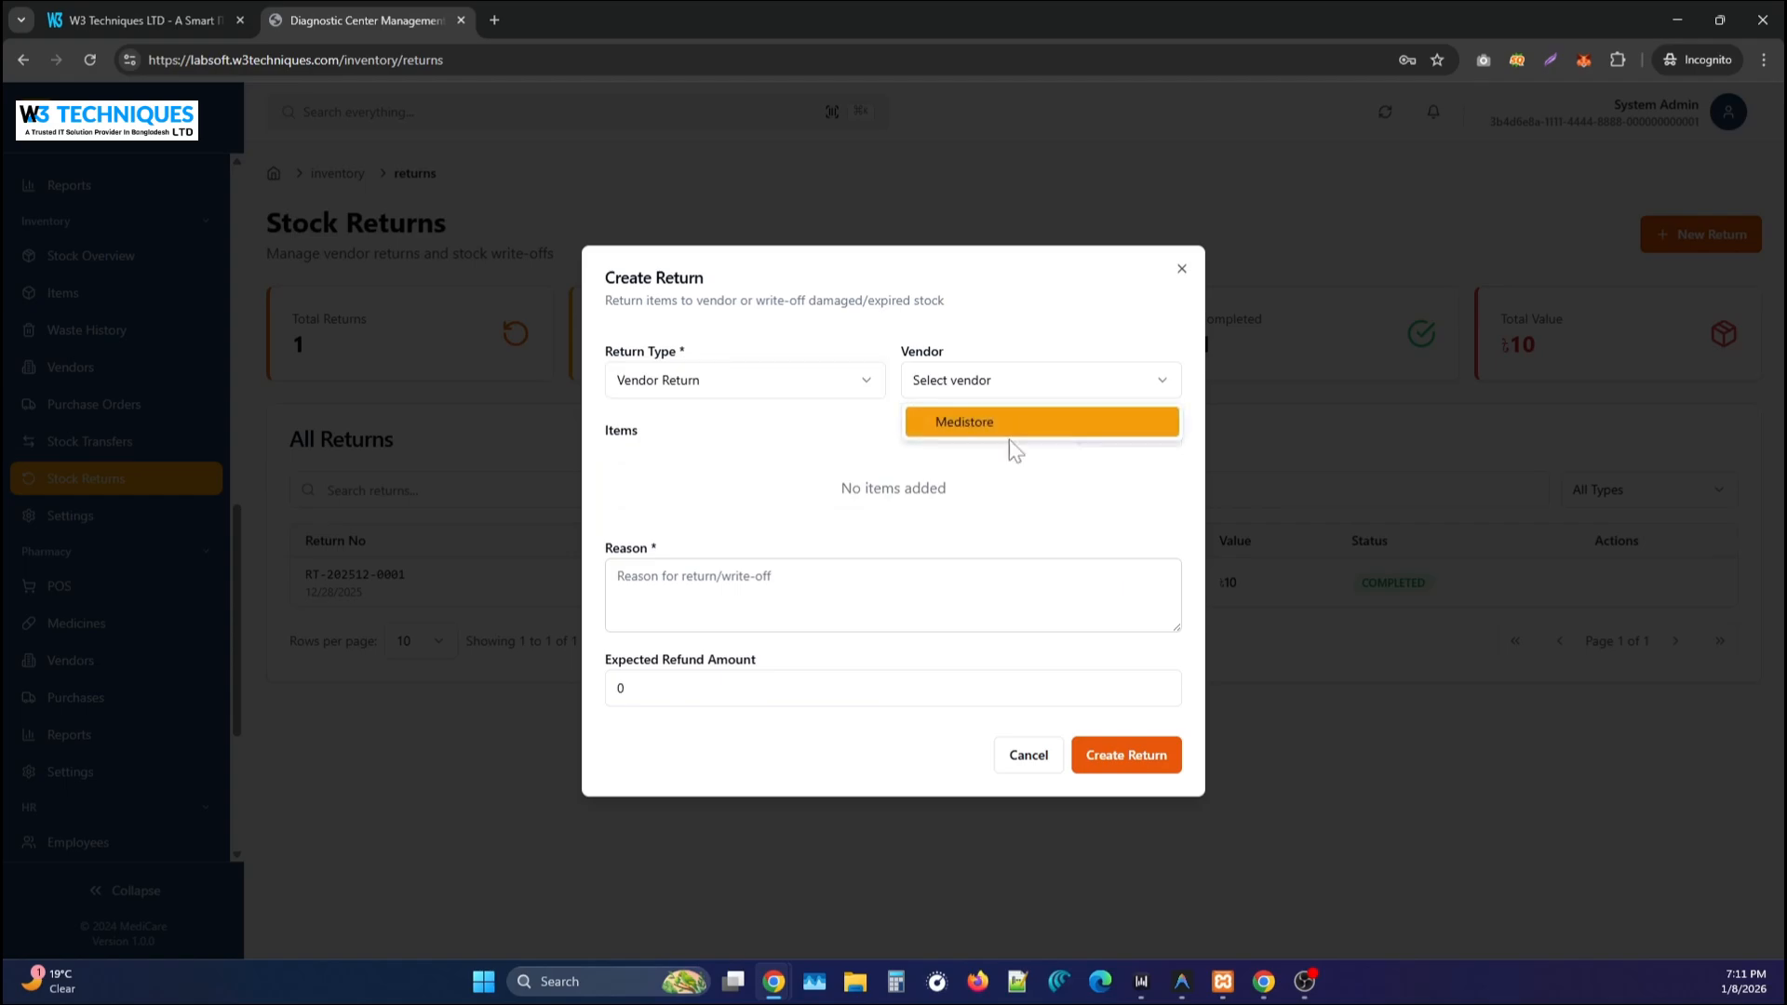
{"action": "left_click", "coordinate": [1002, 423]}
{"action": "left_click", "coordinate": [1129, 430]}
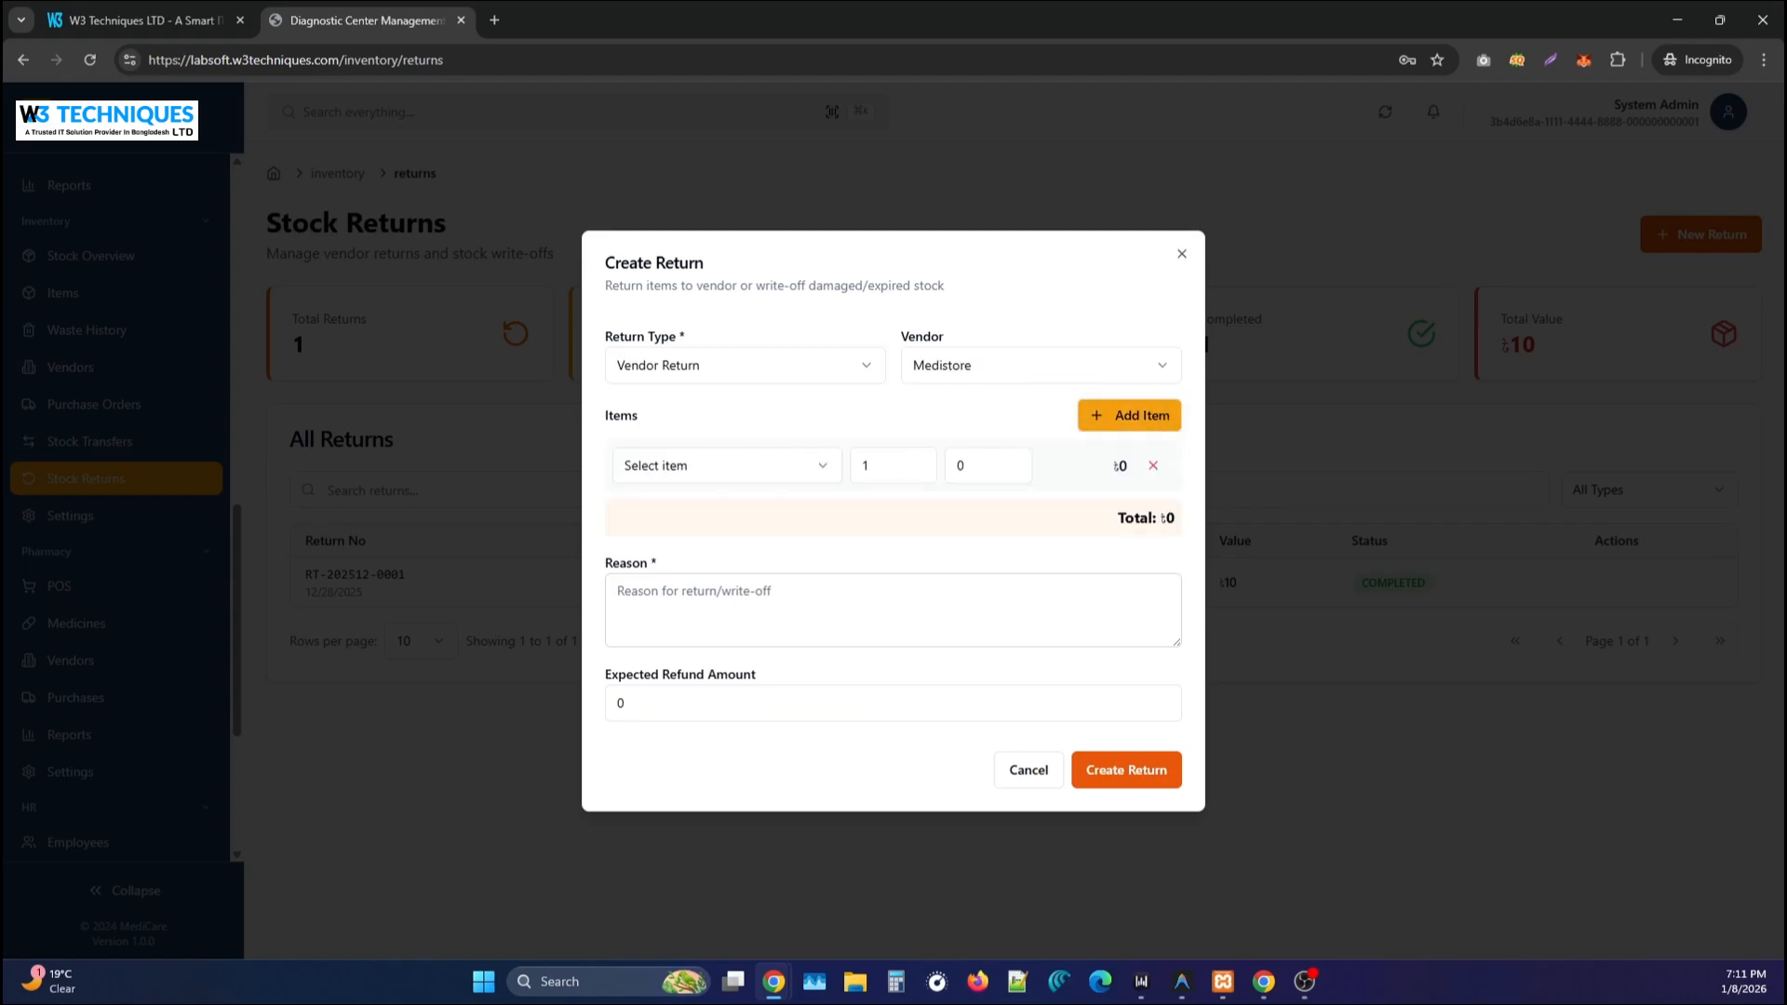
{"action": "left_click", "coordinate": [786, 474]}
{"action": "left_click", "coordinate": [769, 538]}
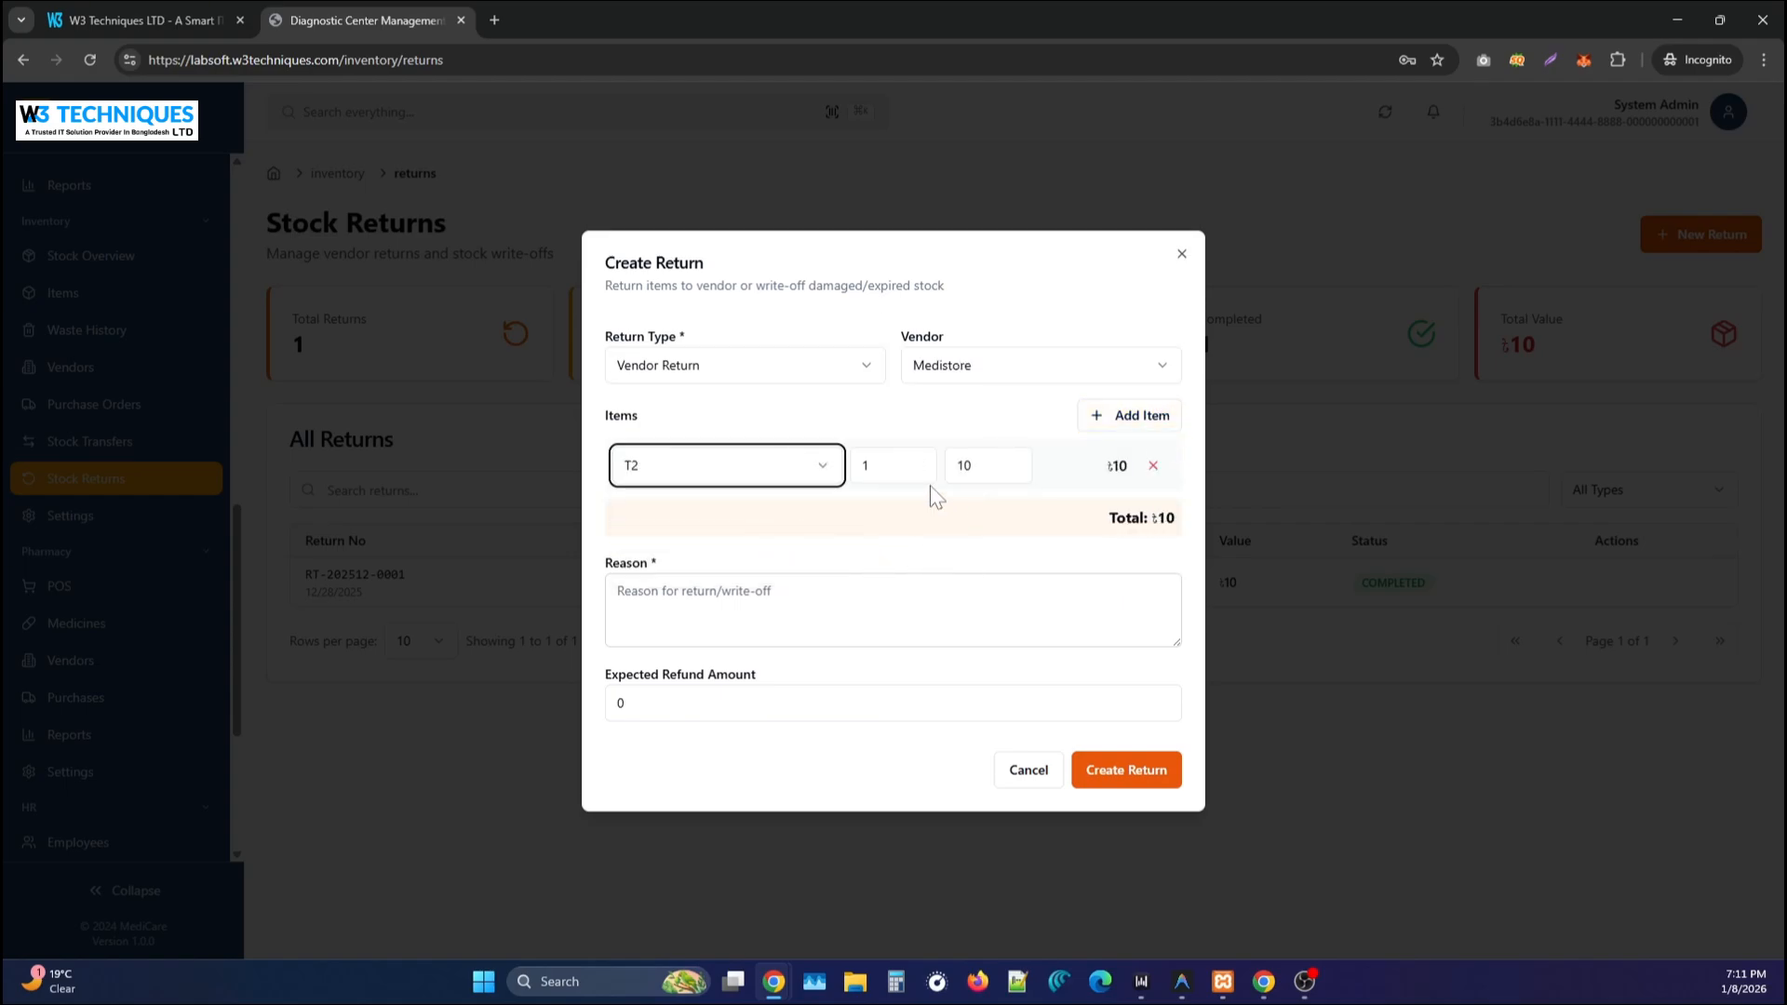
{"action": "left_click", "coordinate": [609, 582]}
{"action": "left_click", "coordinate": [618, 702]}
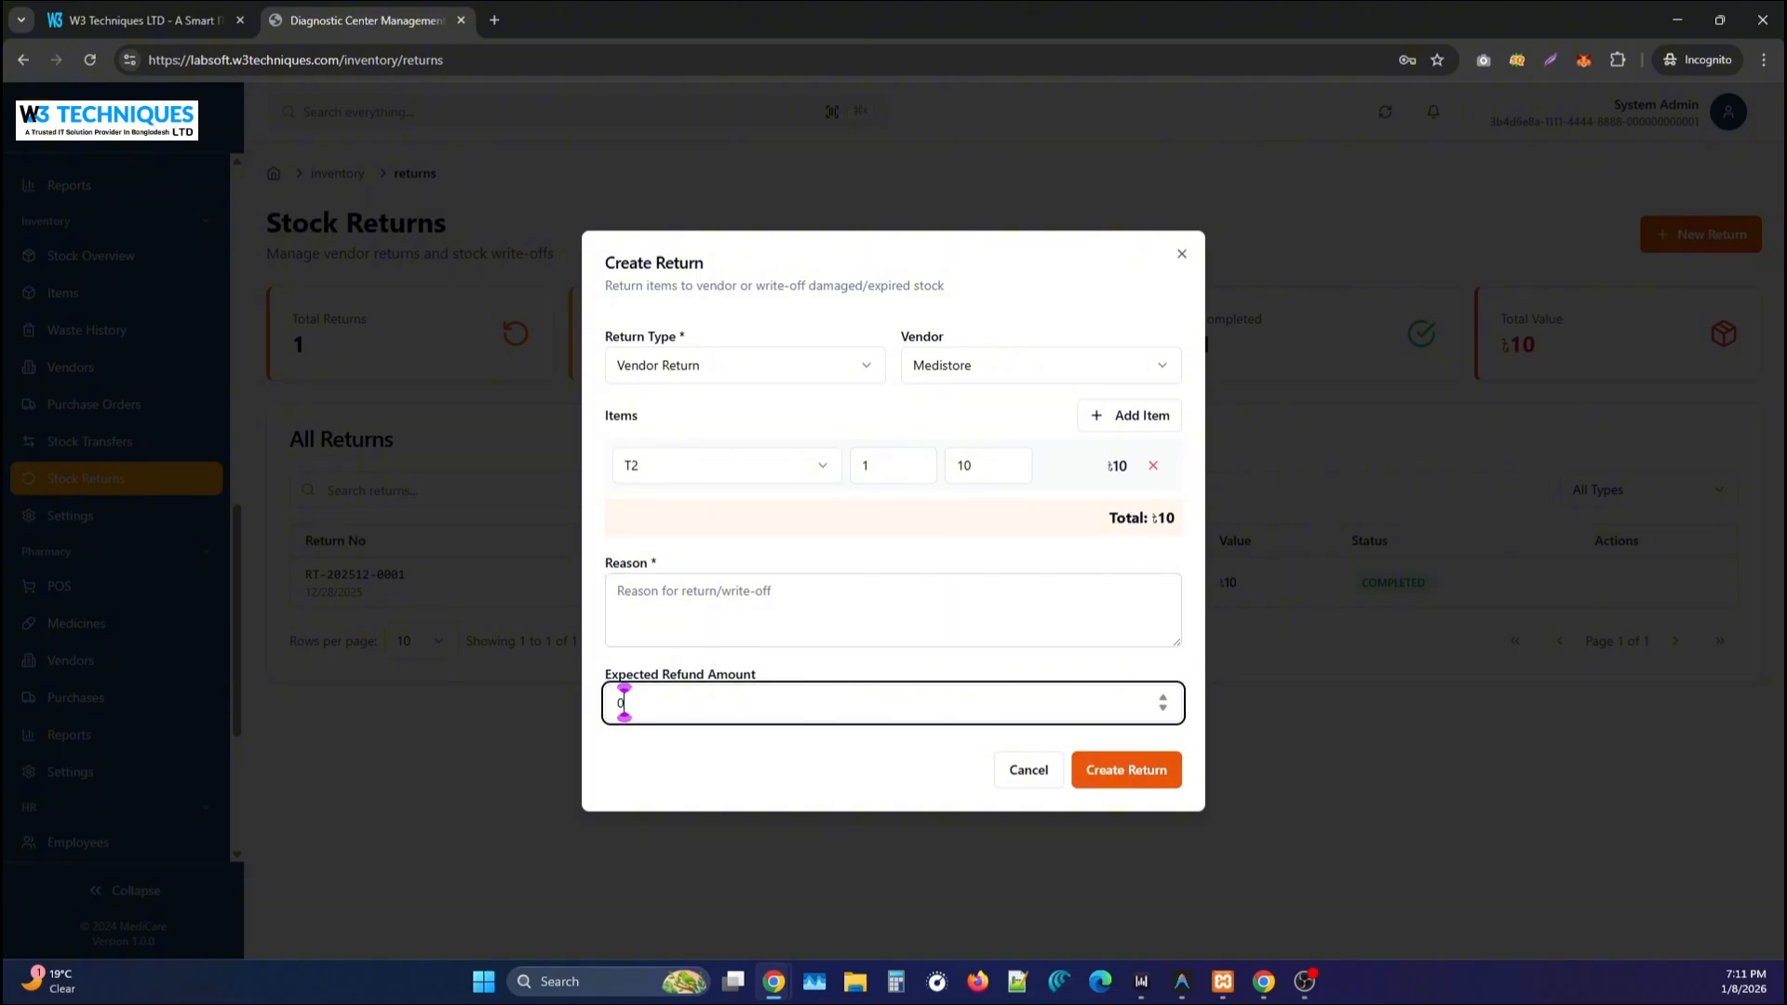
{"action": "left_click", "coordinate": [1024, 772]}
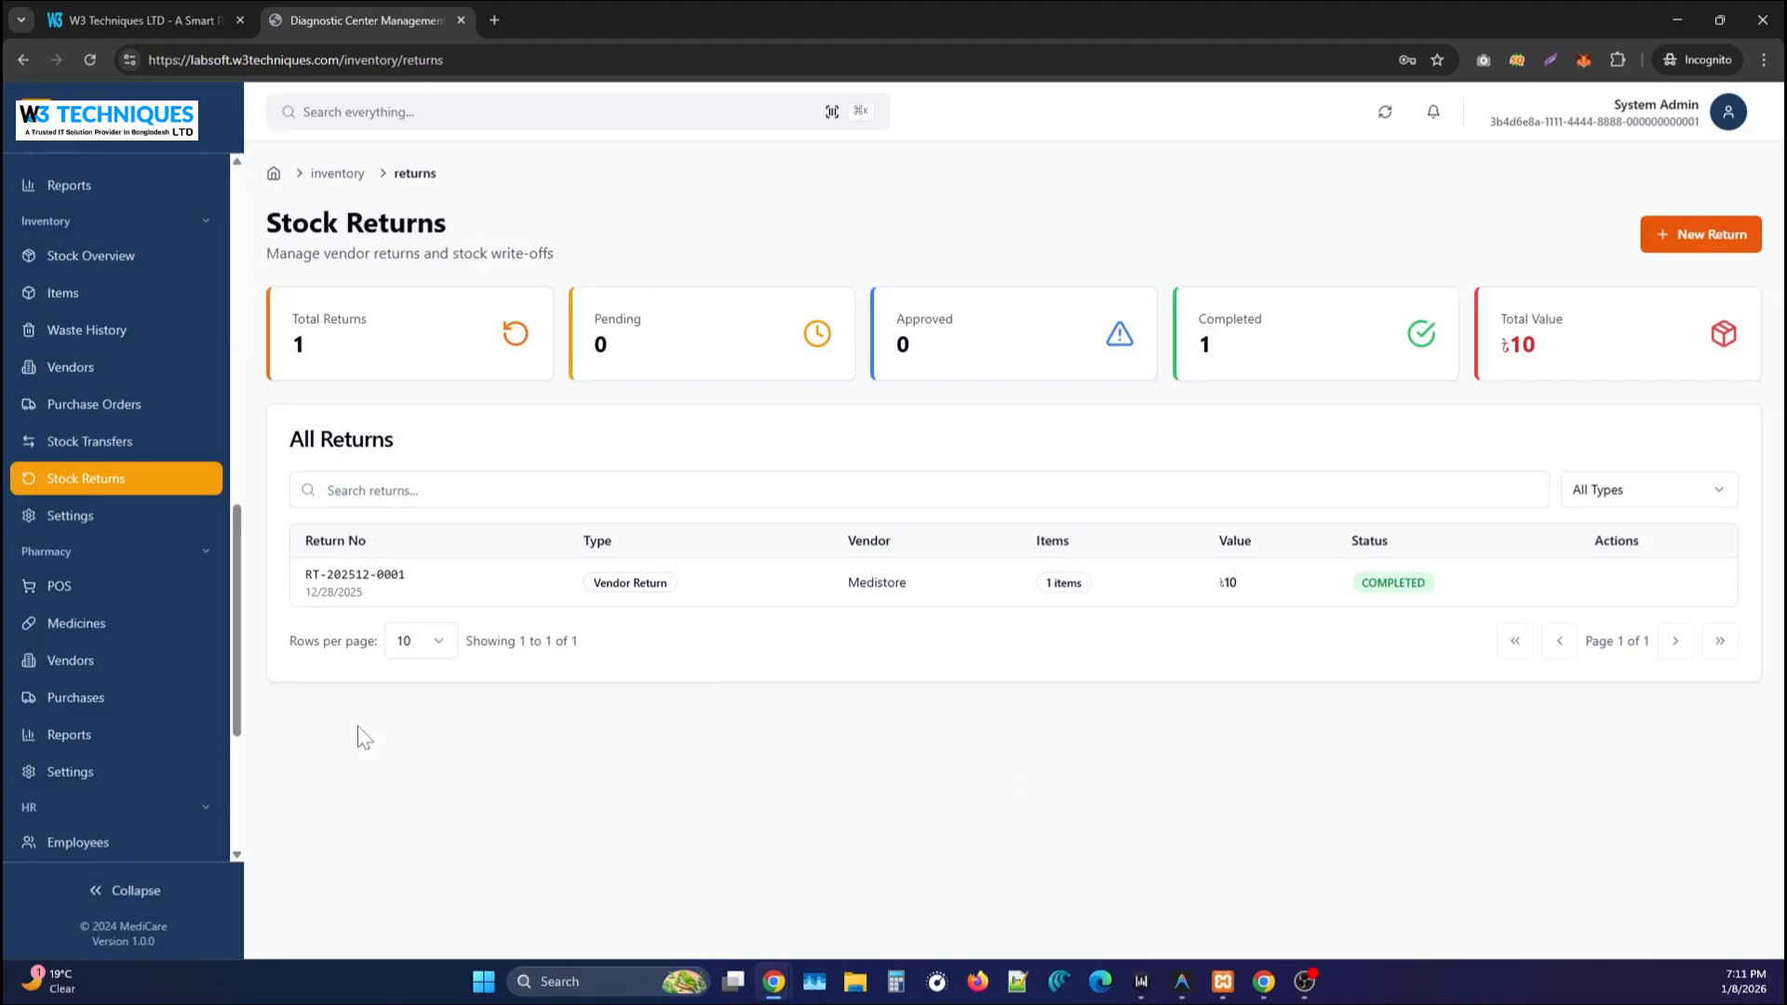
Open the inventory Settings and examine the item categories and measurement units.
{"action": "left_click", "coordinate": [125, 521]}
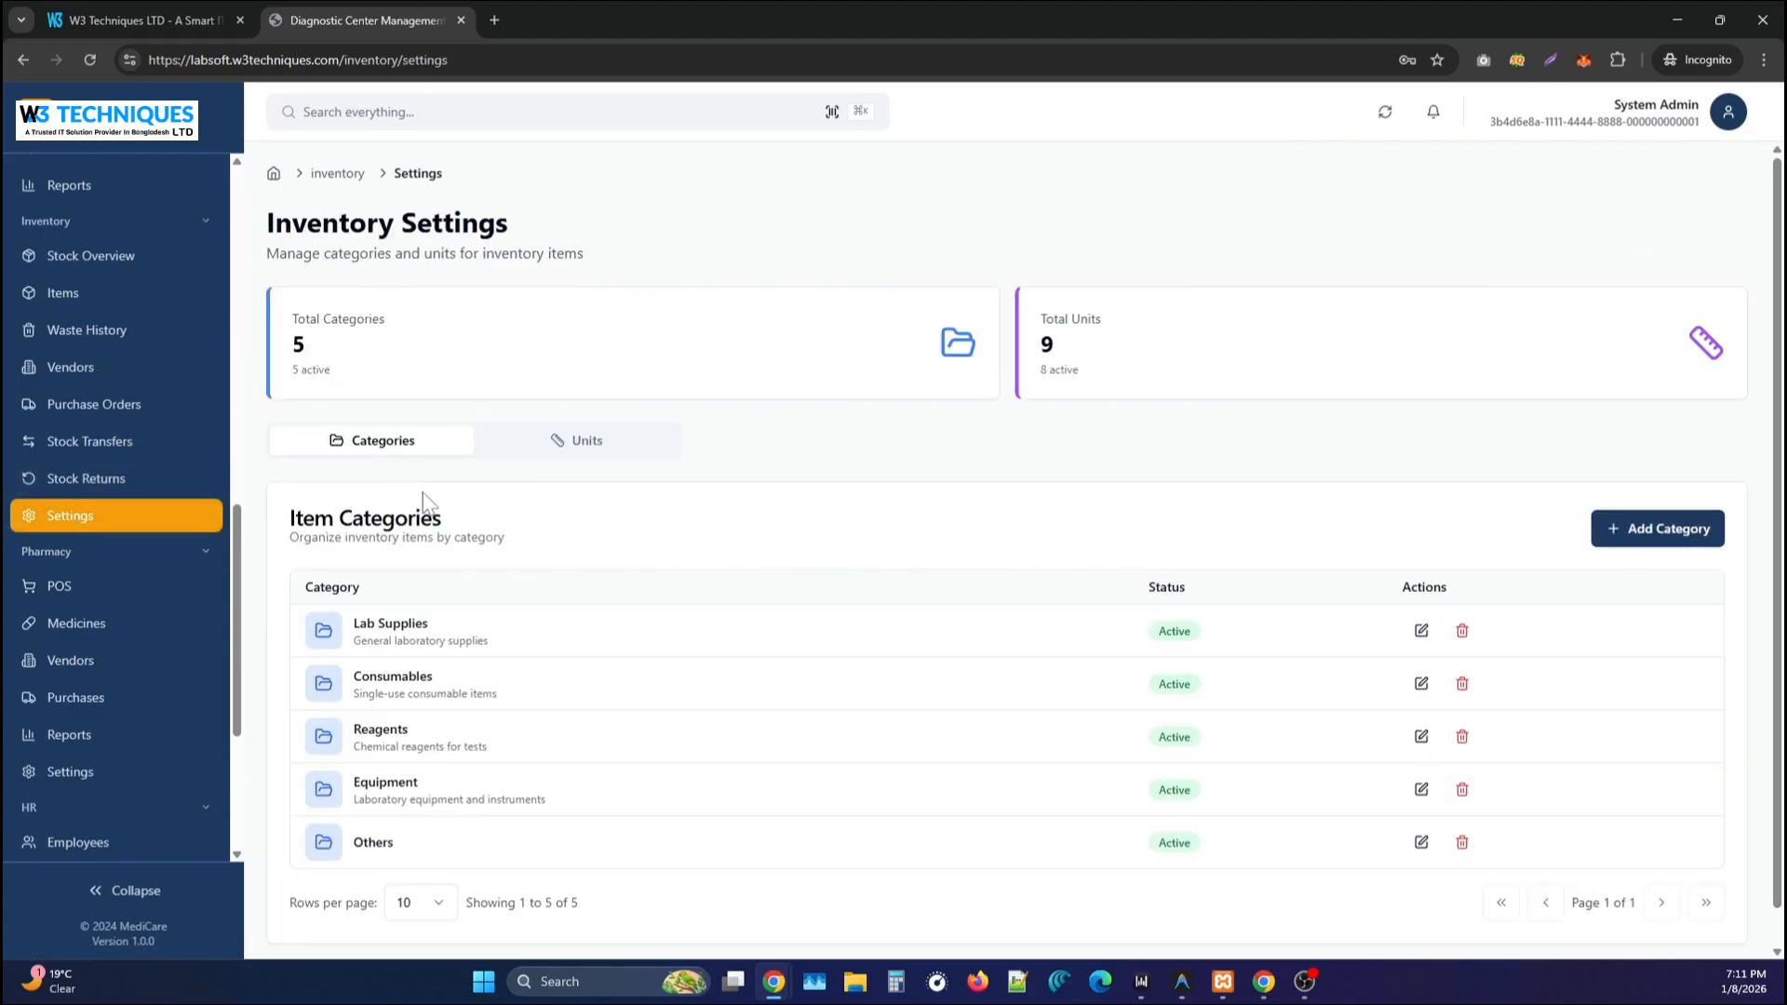
{"action": "scroll", "coordinate": [446, 549], "scroll_direction": "down", "scroll_amount": 1}
{"action": "left_click", "coordinate": [571, 424]}
{"action": "scroll", "coordinate": [462, 668], "scroll_direction": "down", "scroll_amount": 3}
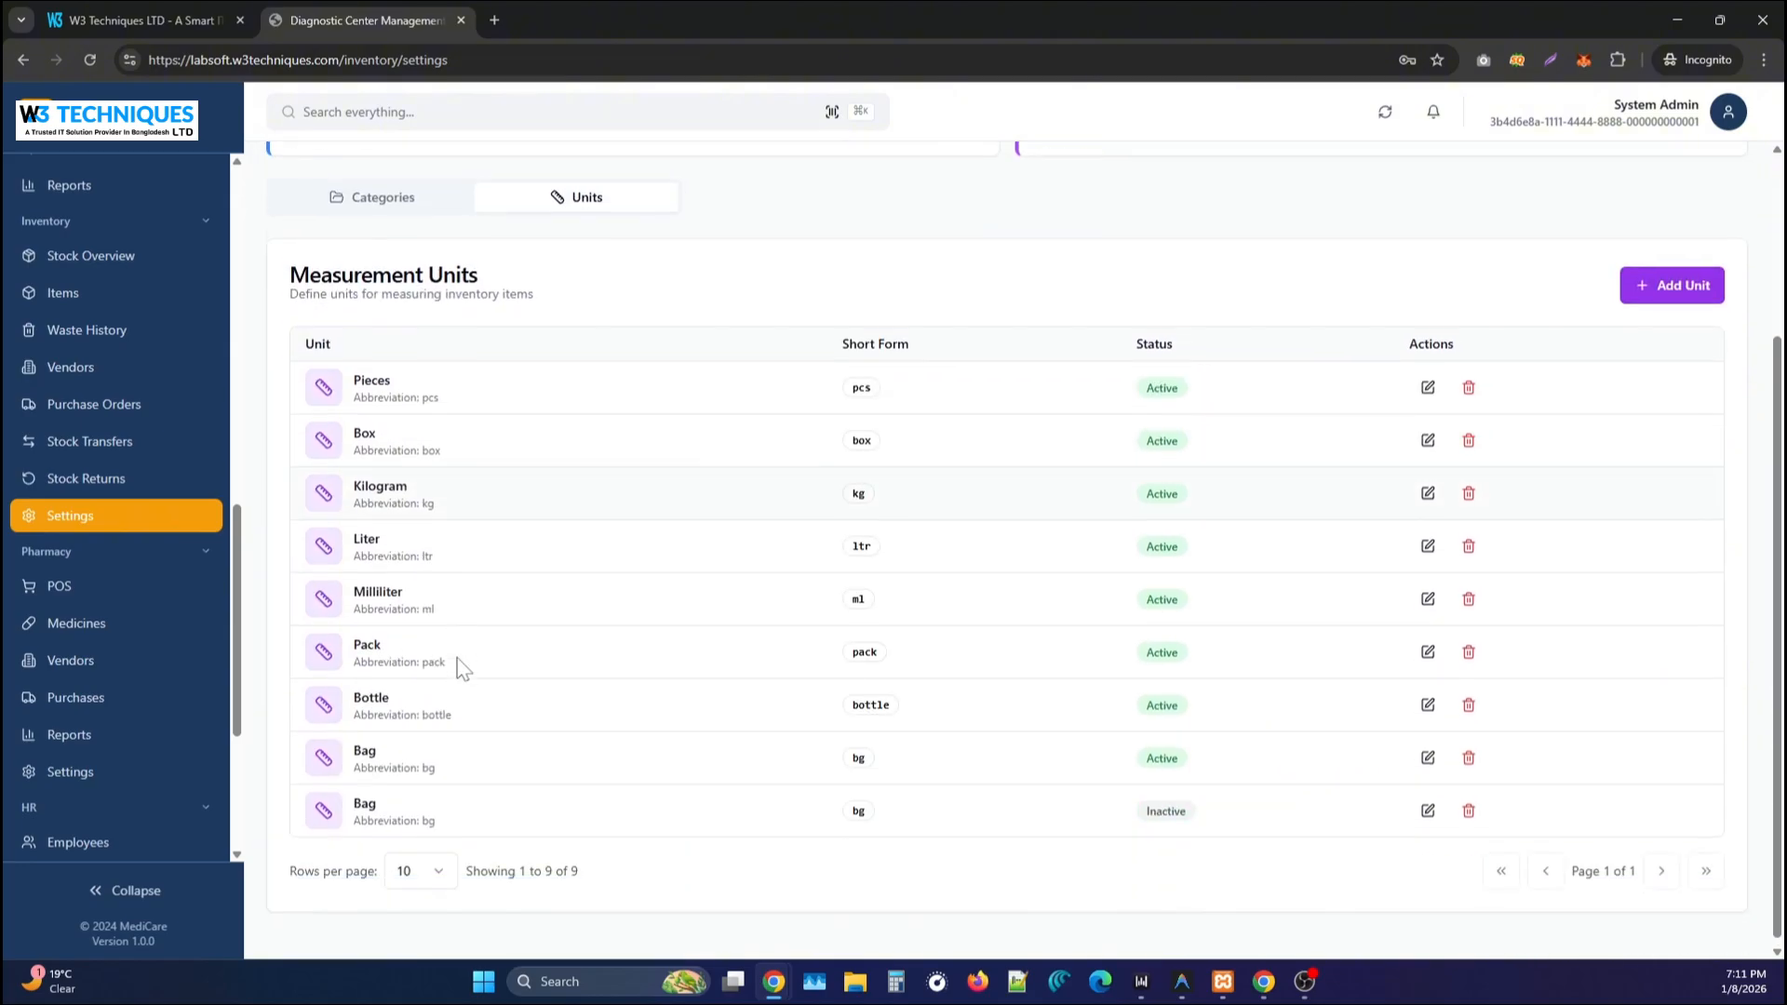
{"action": "scroll", "coordinate": [838, 688], "scroll_direction": "up", "scroll_amount": 3}
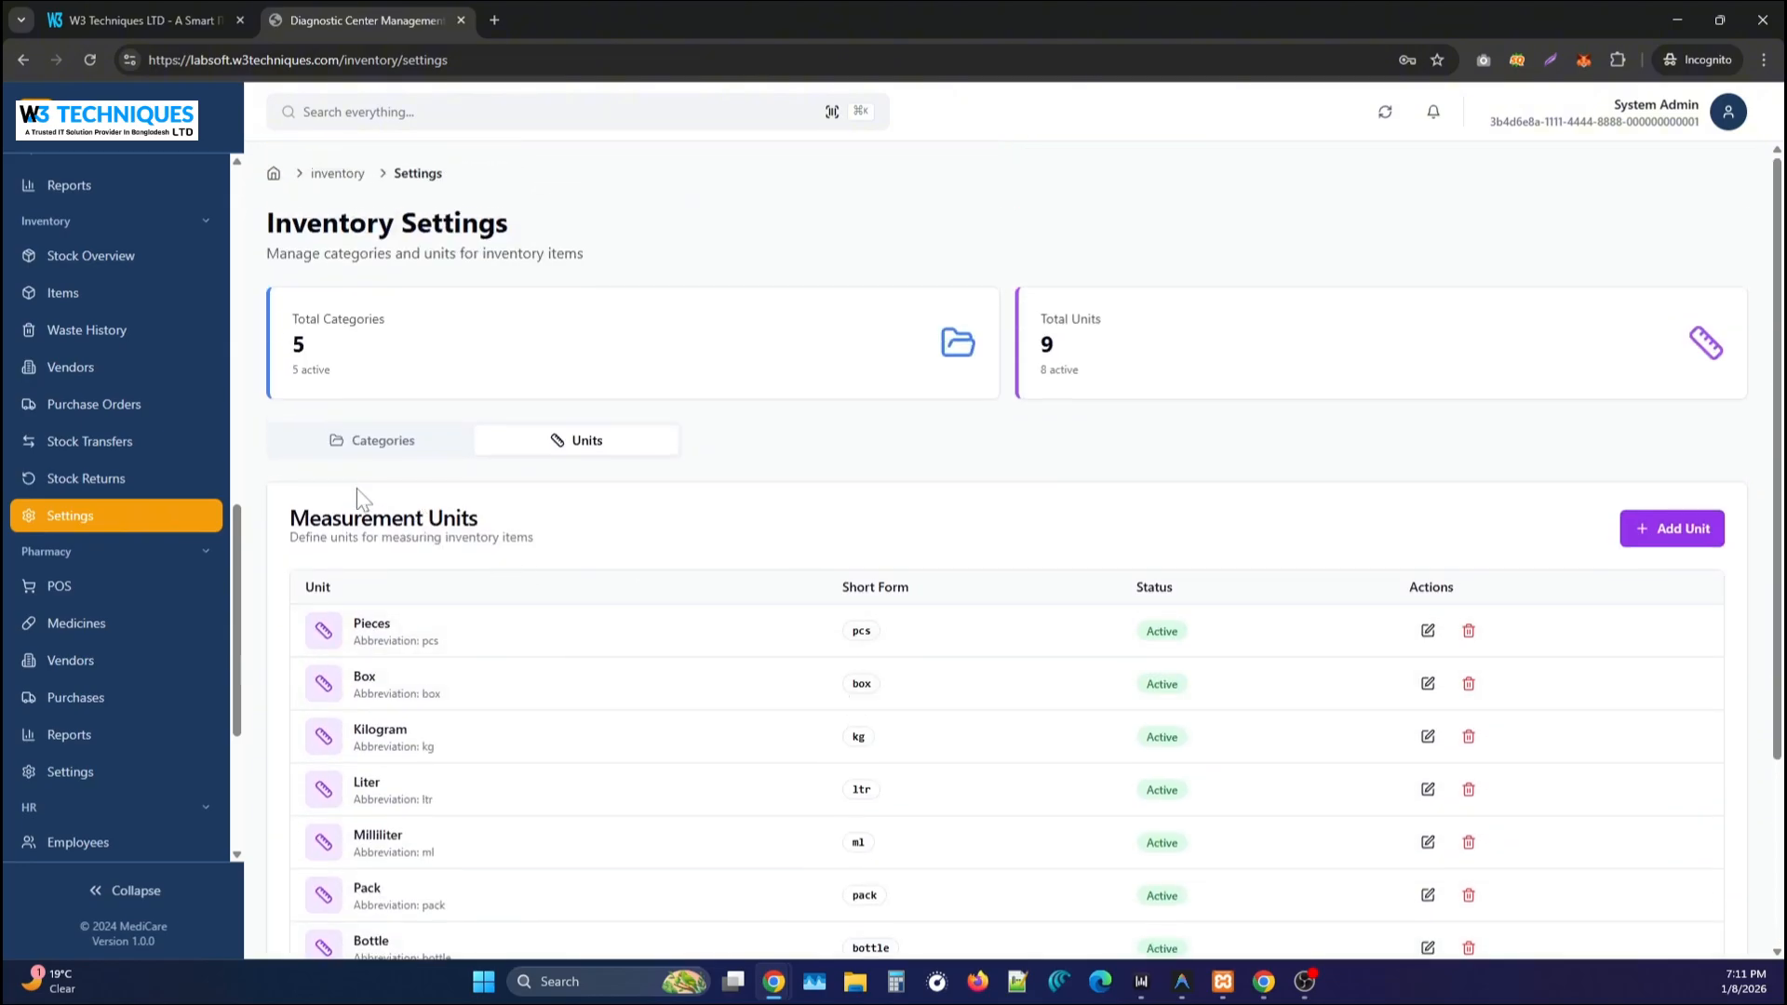
{"action": "left_click", "coordinate": [356, 445]}
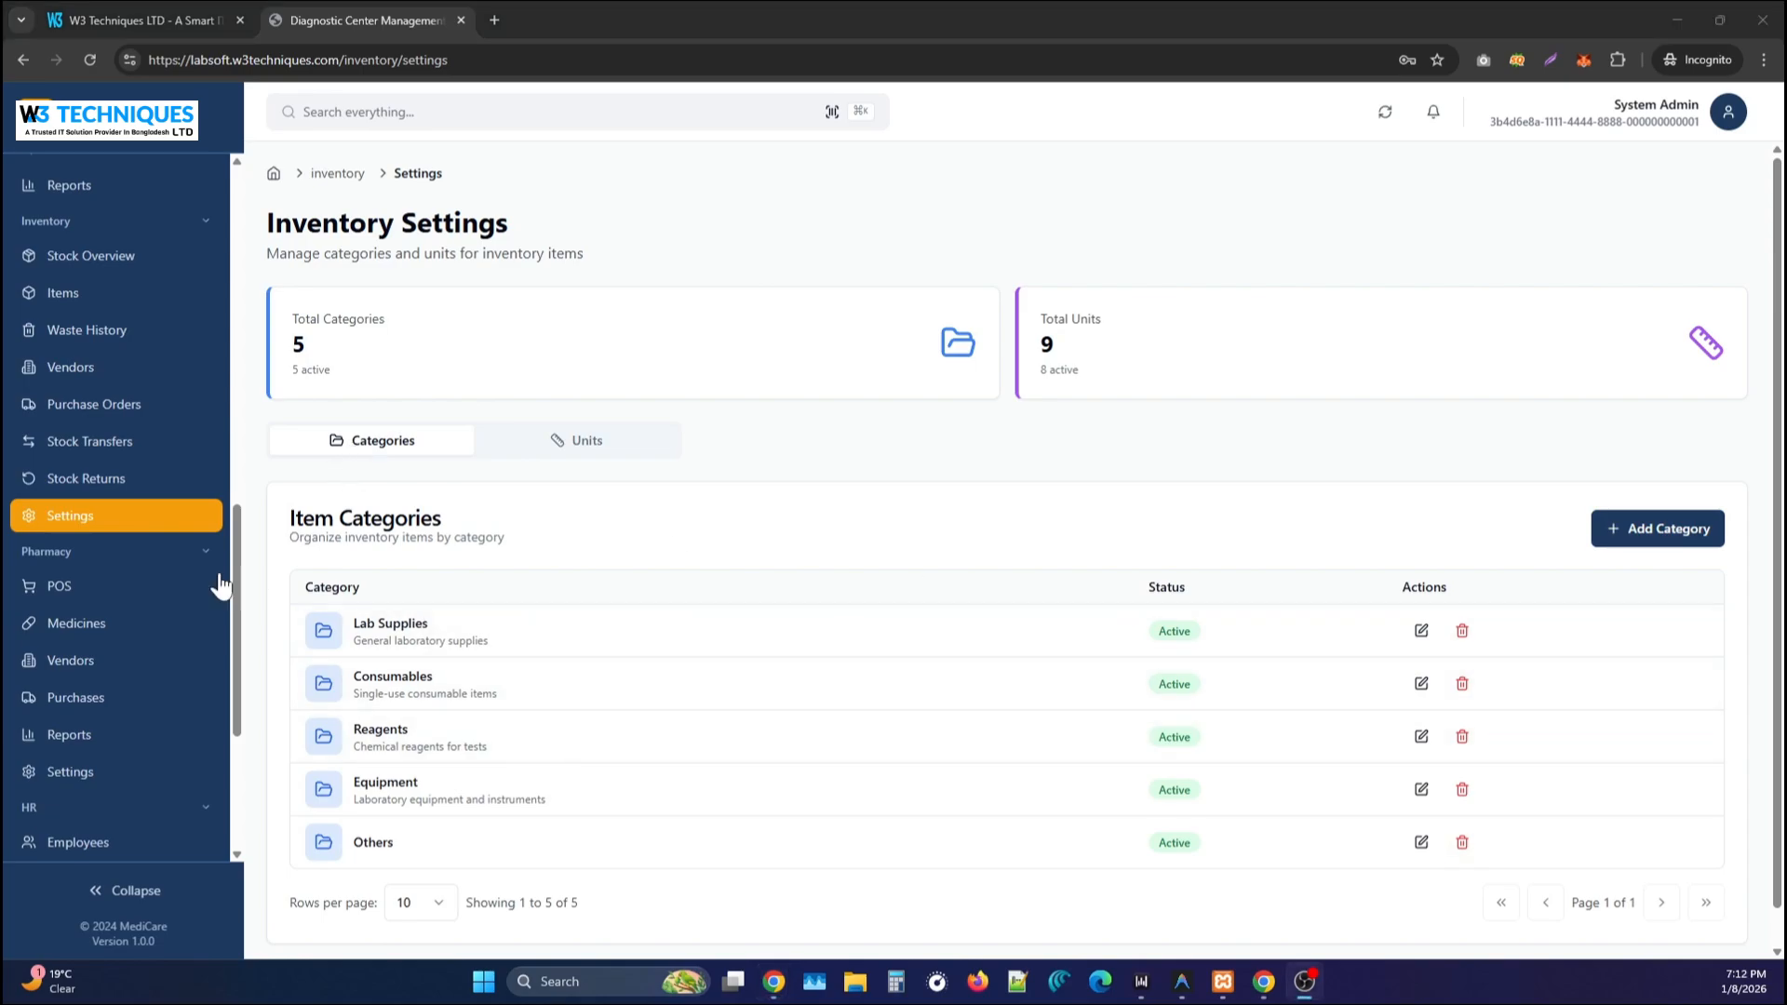
Open the pharmacy POS and add Civit, Napa and Ace to the Sale 1 cart.
{"action": "scroll", "coordinate": [111, 577], "scroll_direction": "down", "scroll_amount": 1}
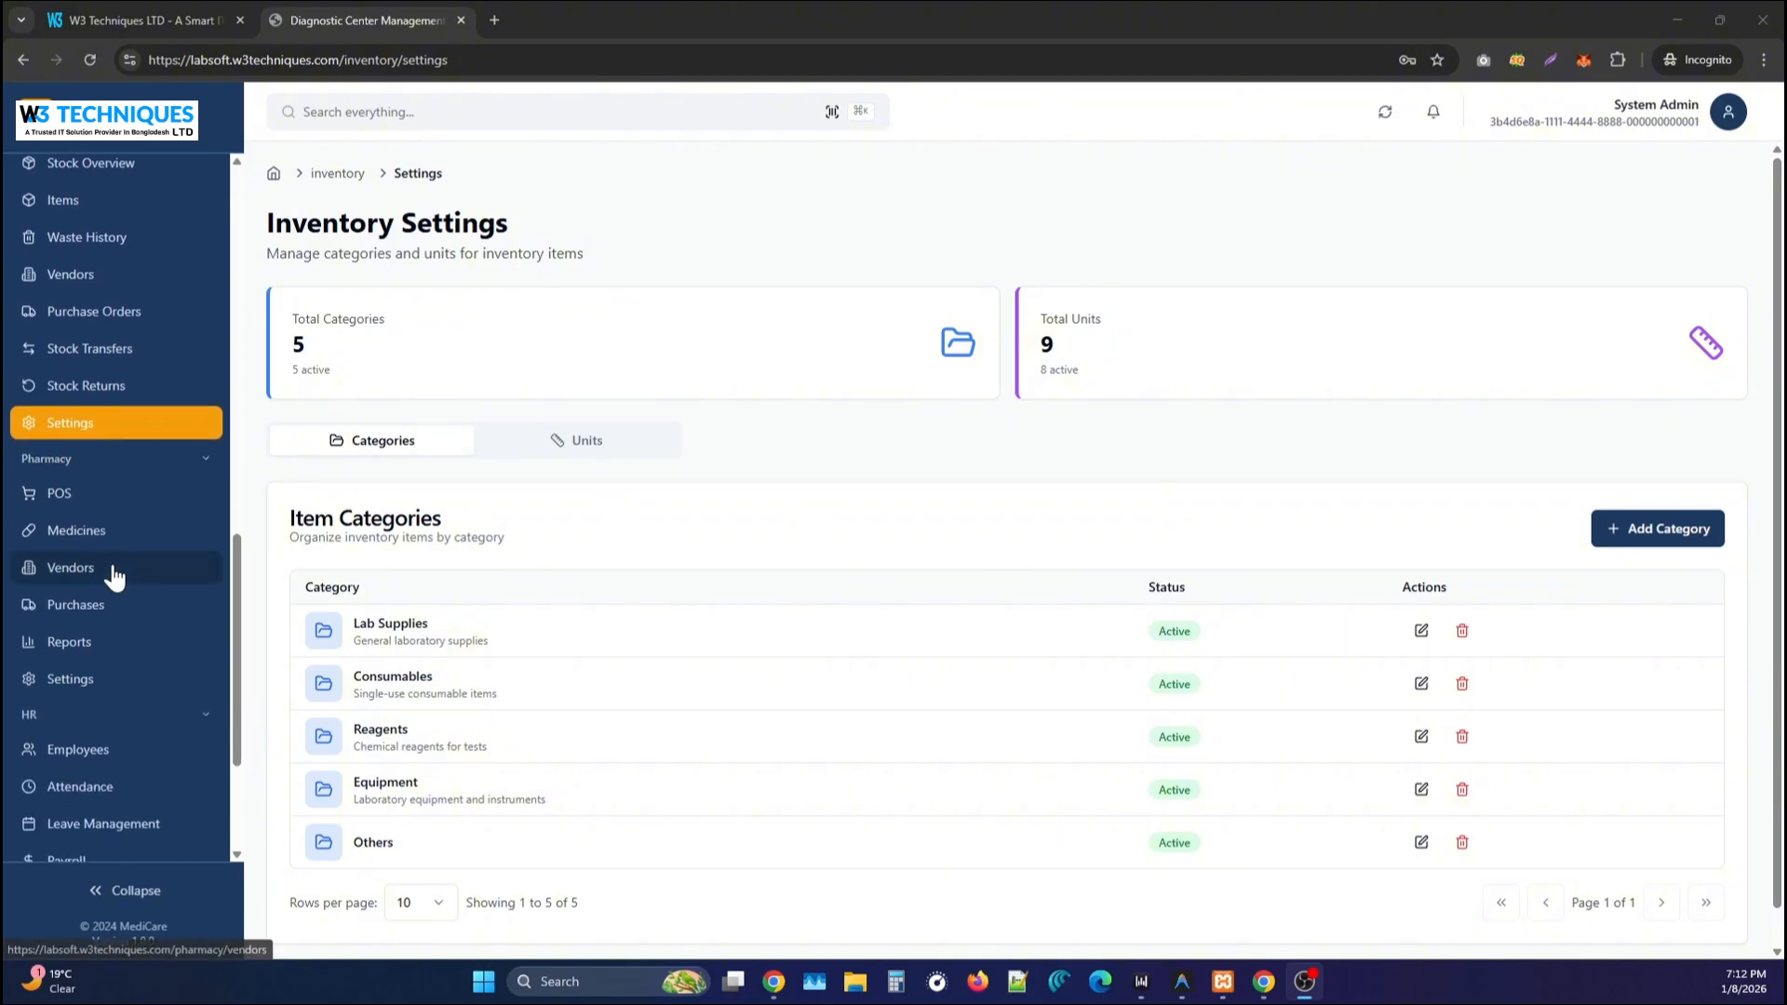
{"action": "left_click", "coordinate": [83, 507]}
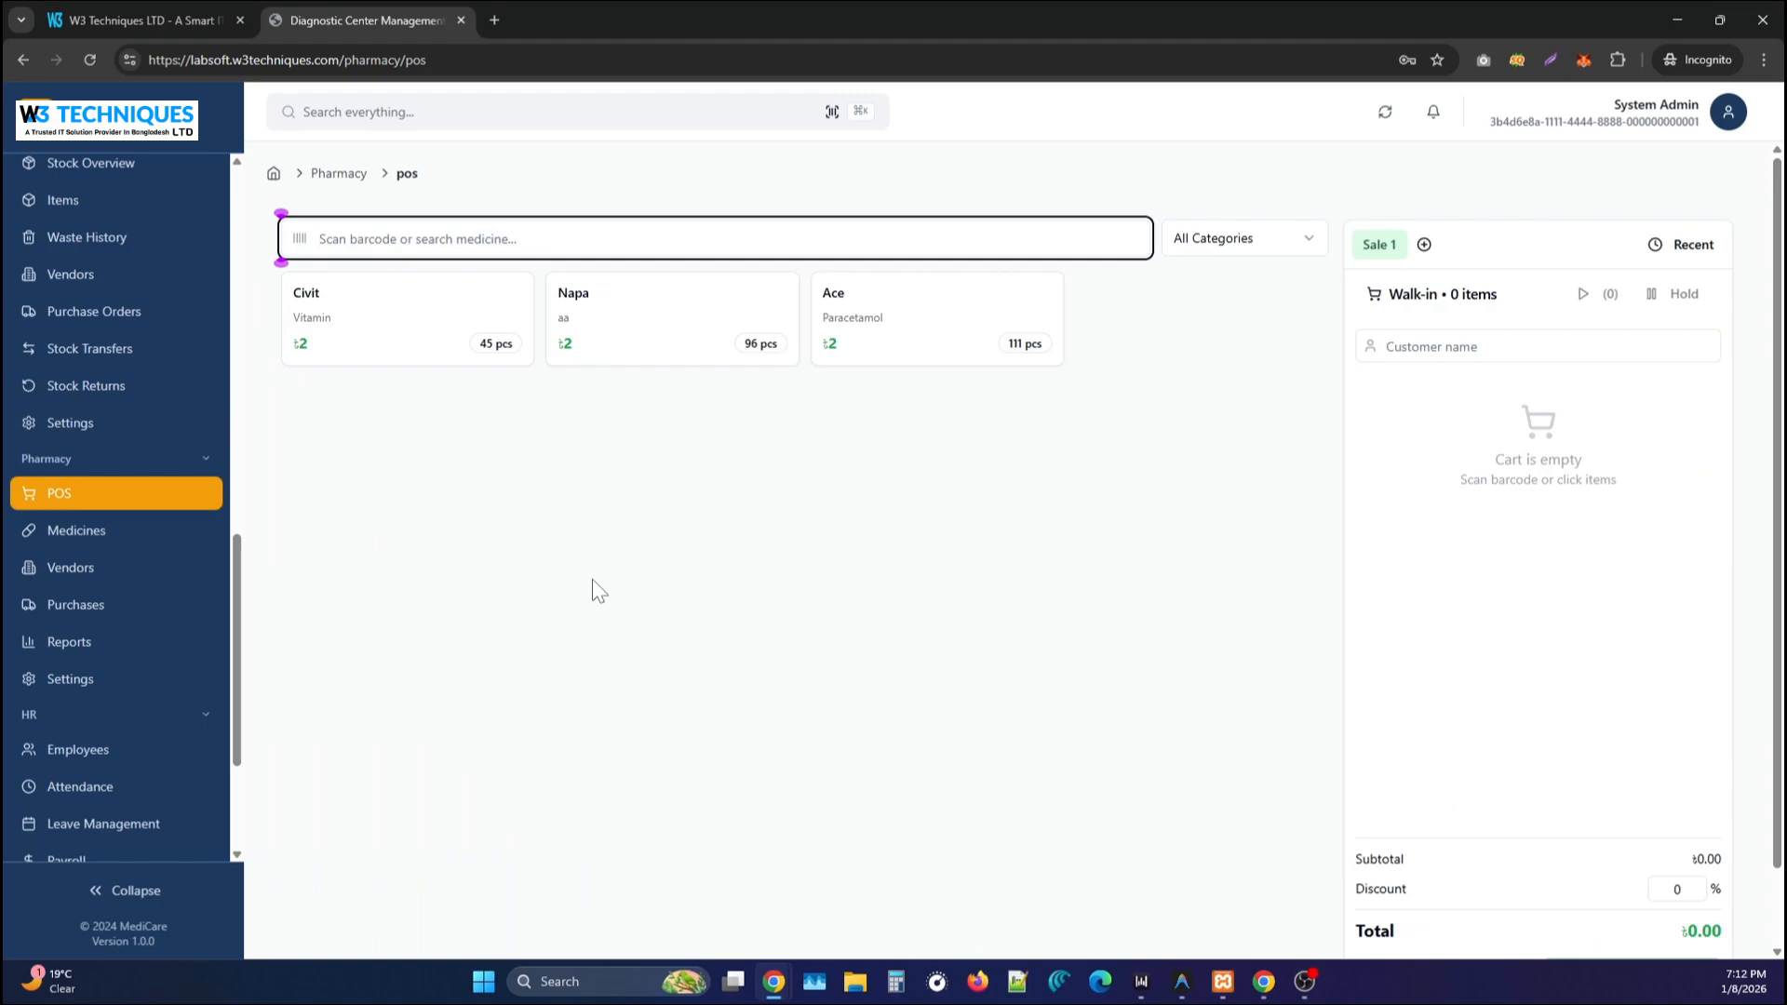
{"action": "scroll", "coordinate": [622, 573], "scroll_direction": "down", "scroll_amount": 1}
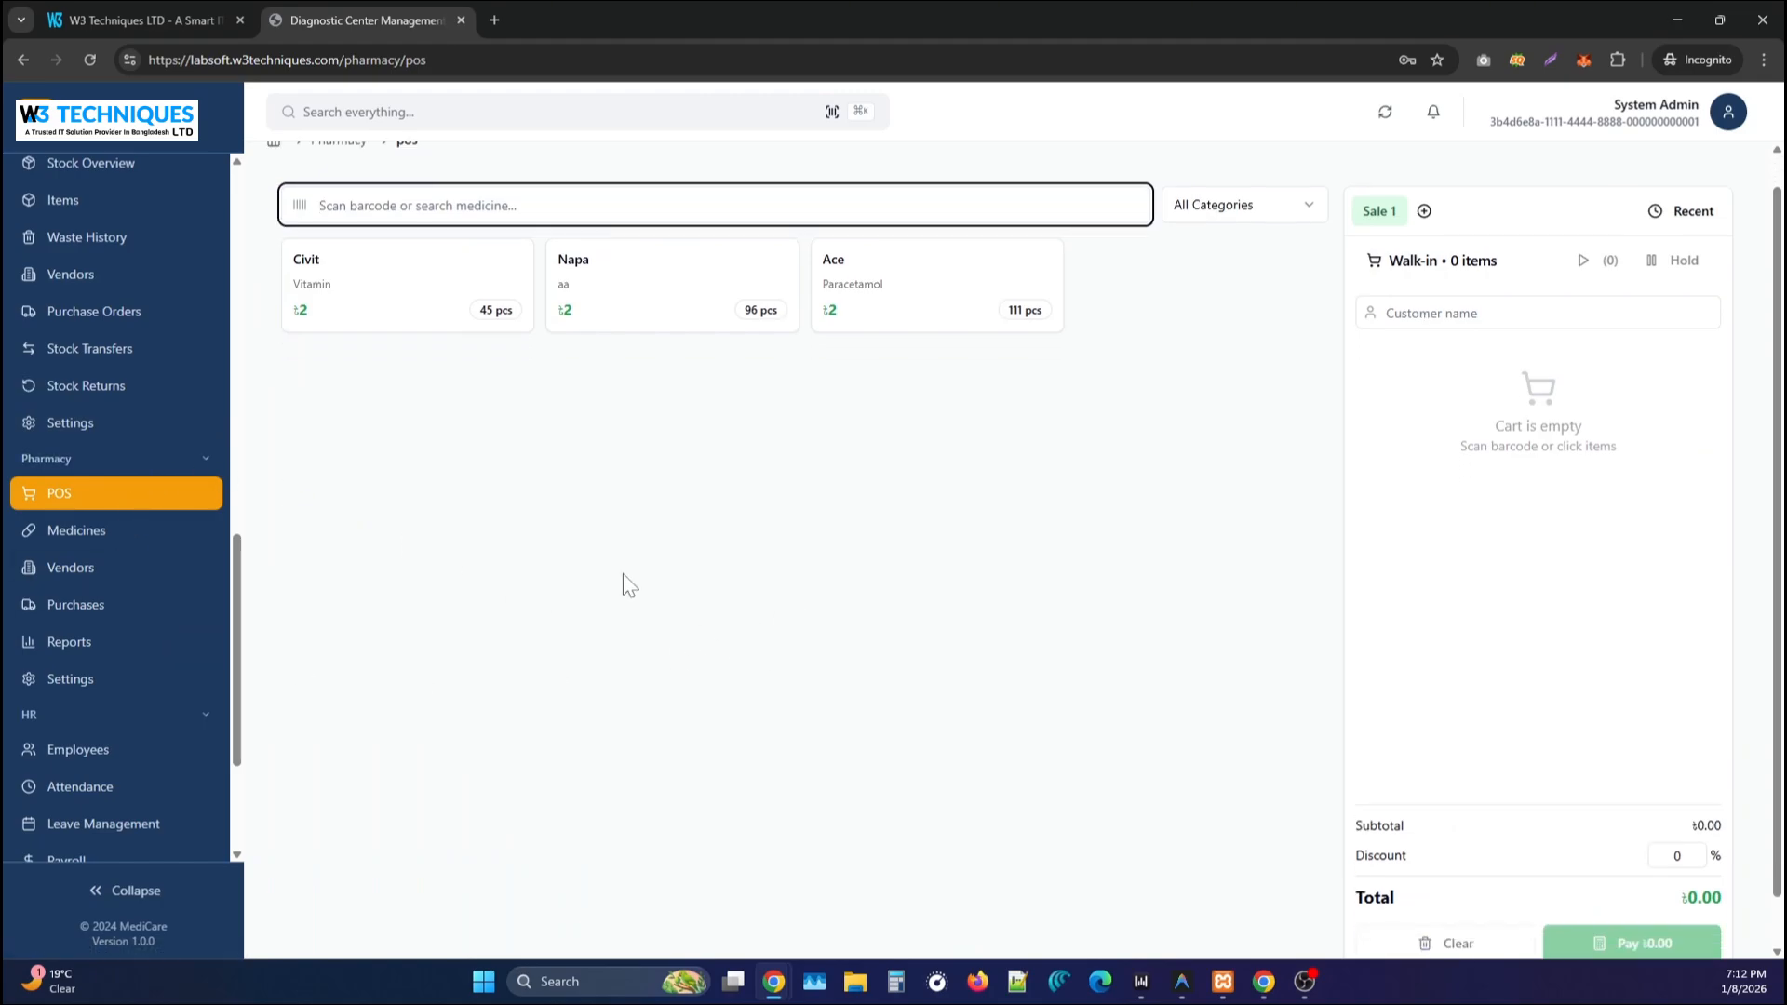
{"action": "scroll", "coordinate": [624, 573], "scroll_direction": "up", "scroll_amount": 1}
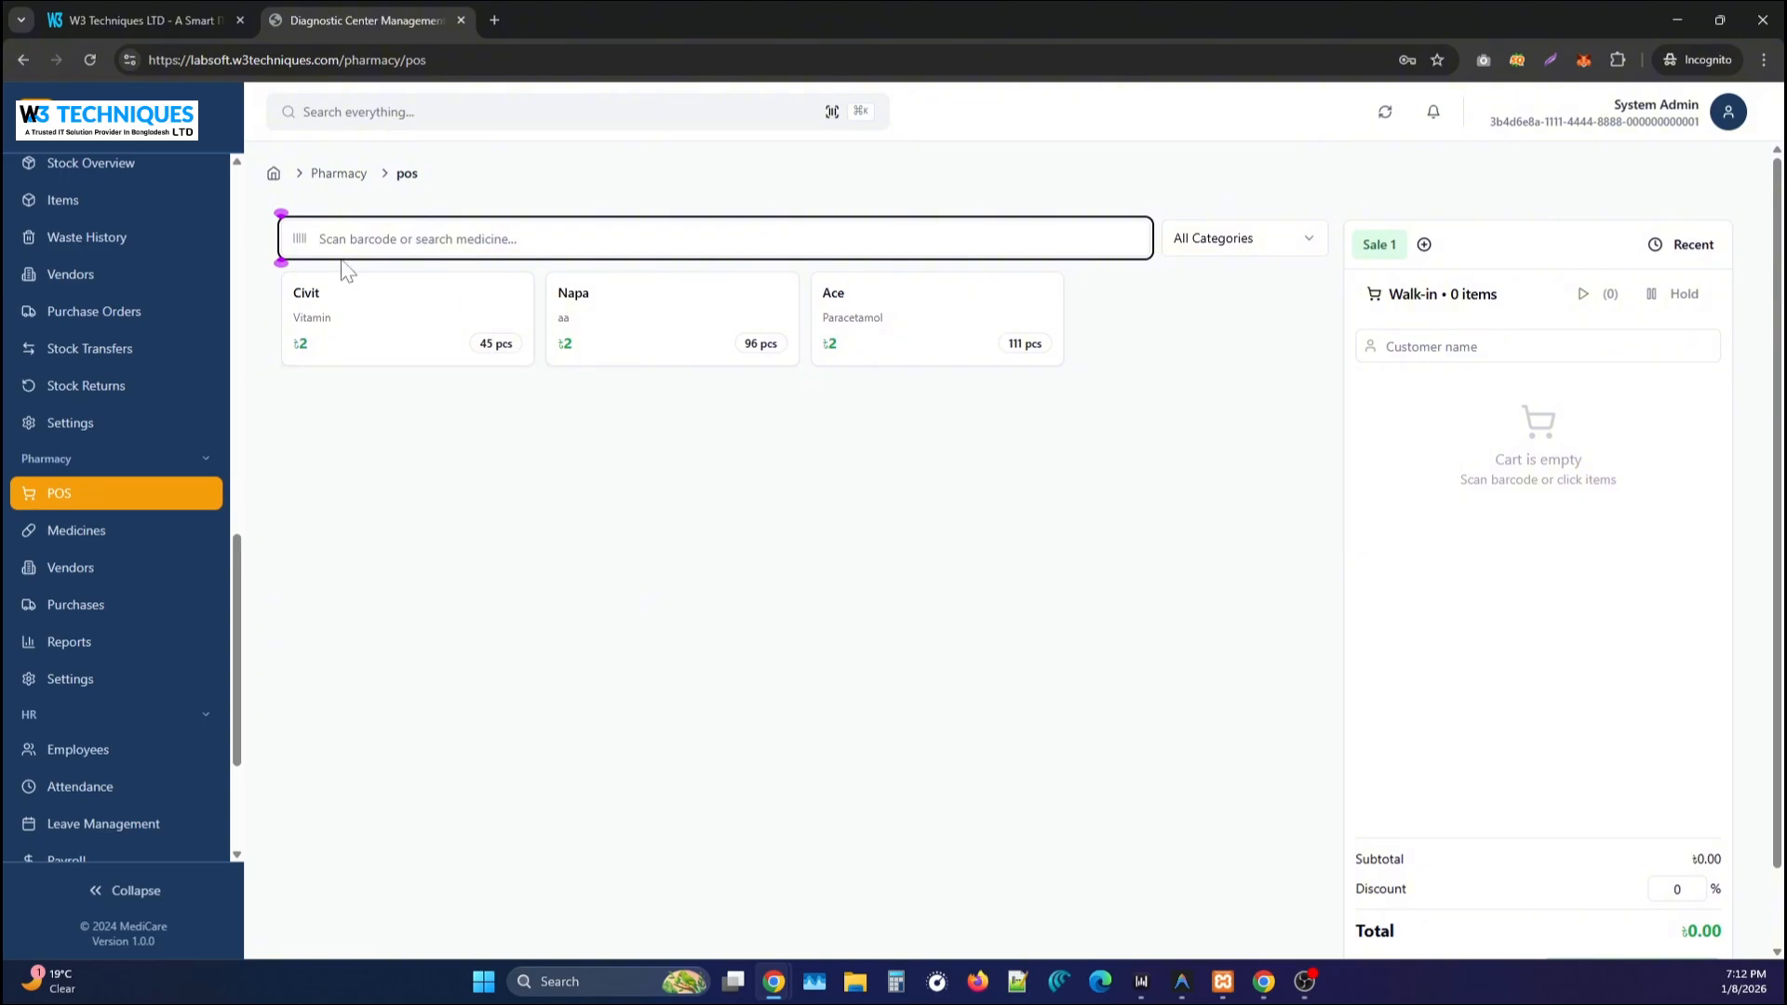
{"action": "left_click", "coordinate": [1465, 534]}
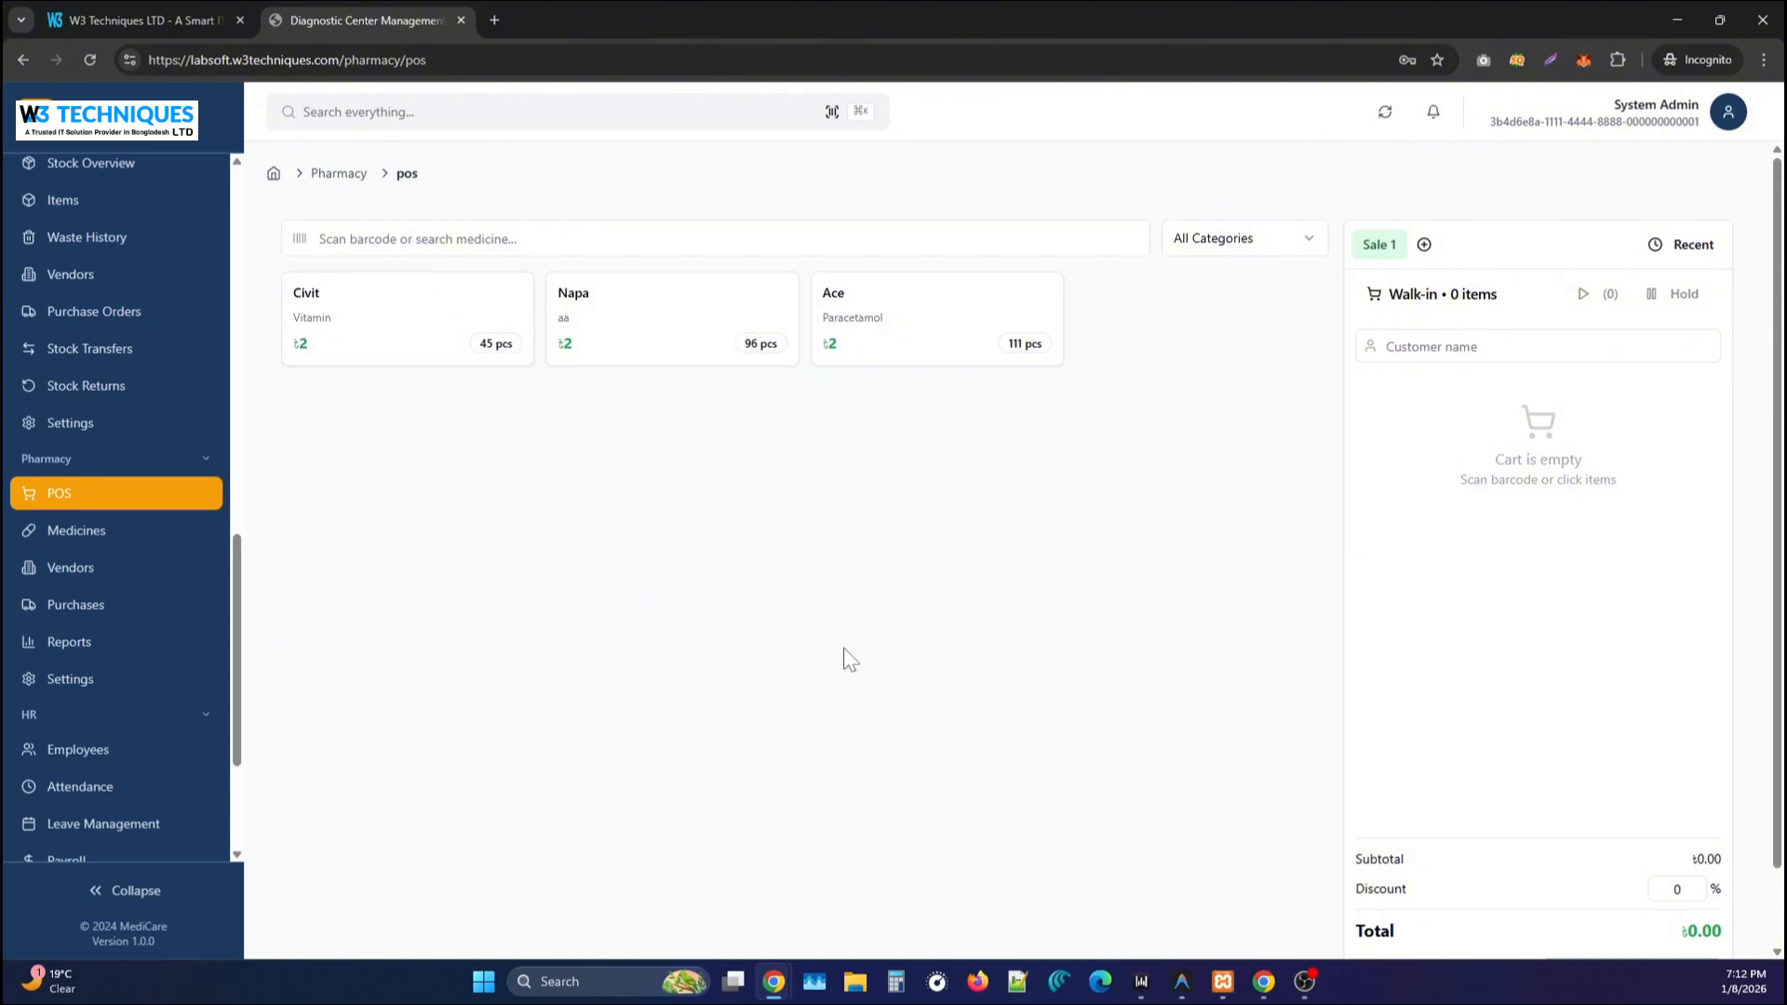
{"action": "left_click", "coordinate": [349, 327]}
{"action": "left_click", "coordinate": [646, 308]}
{"action": "left_click", "coordinate": [851, 331]}
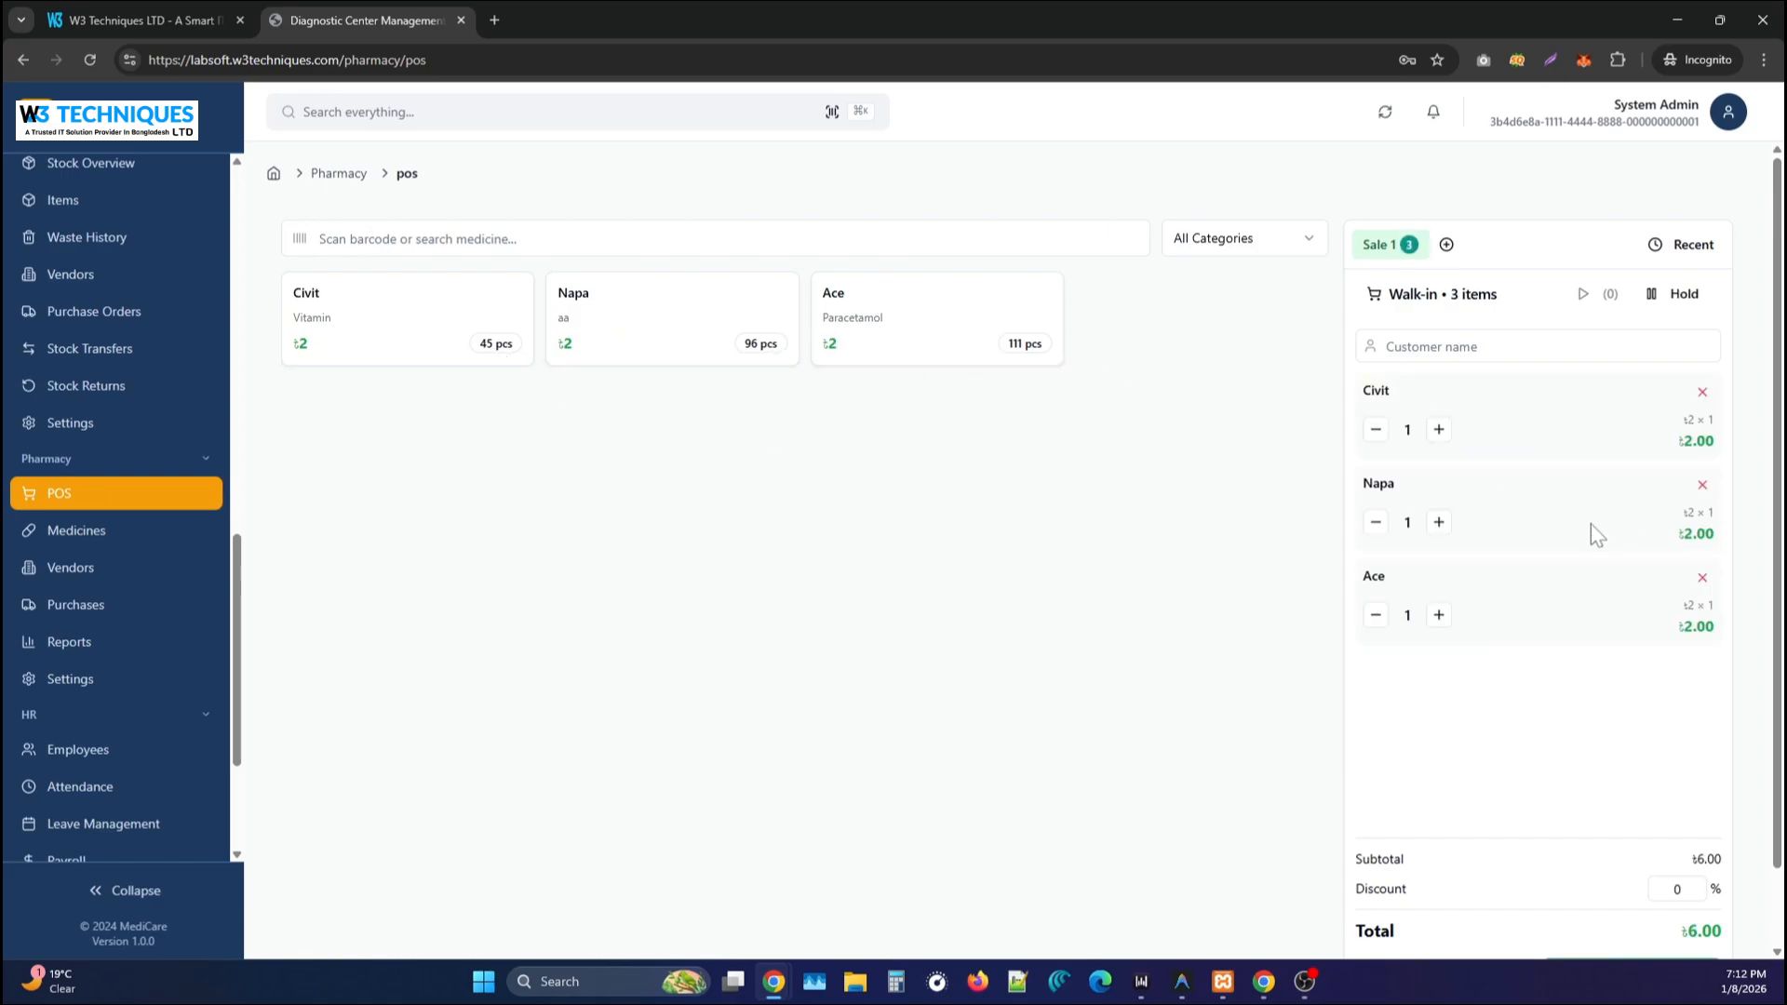
Open a second sale, return to Sale 1 and raise Civit, Napa and Ace to quantity 2 each.
{"action": "left_click", "coordinate": [1446, 243]}
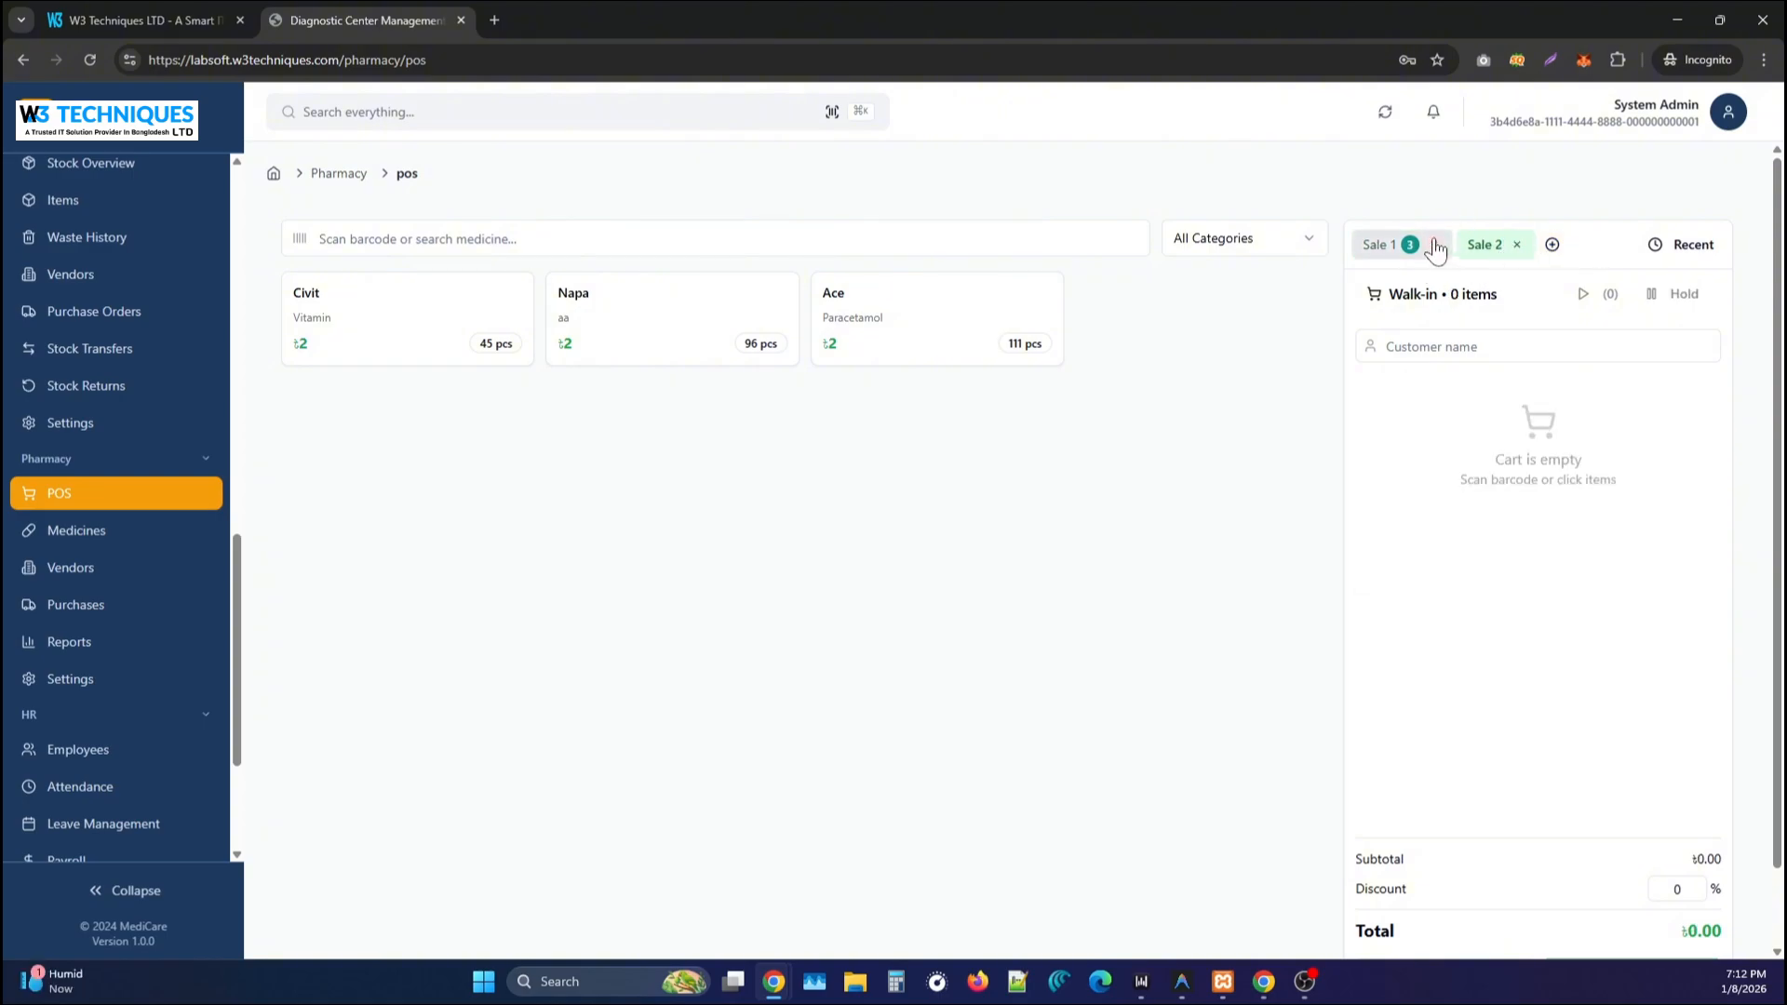
{"action": "left_click", "coordinate": [1388, 245]}
{"action": "scroll", "coordinate": [1588, 667], "scroll_direction": "down", "scroll_amount": 1}
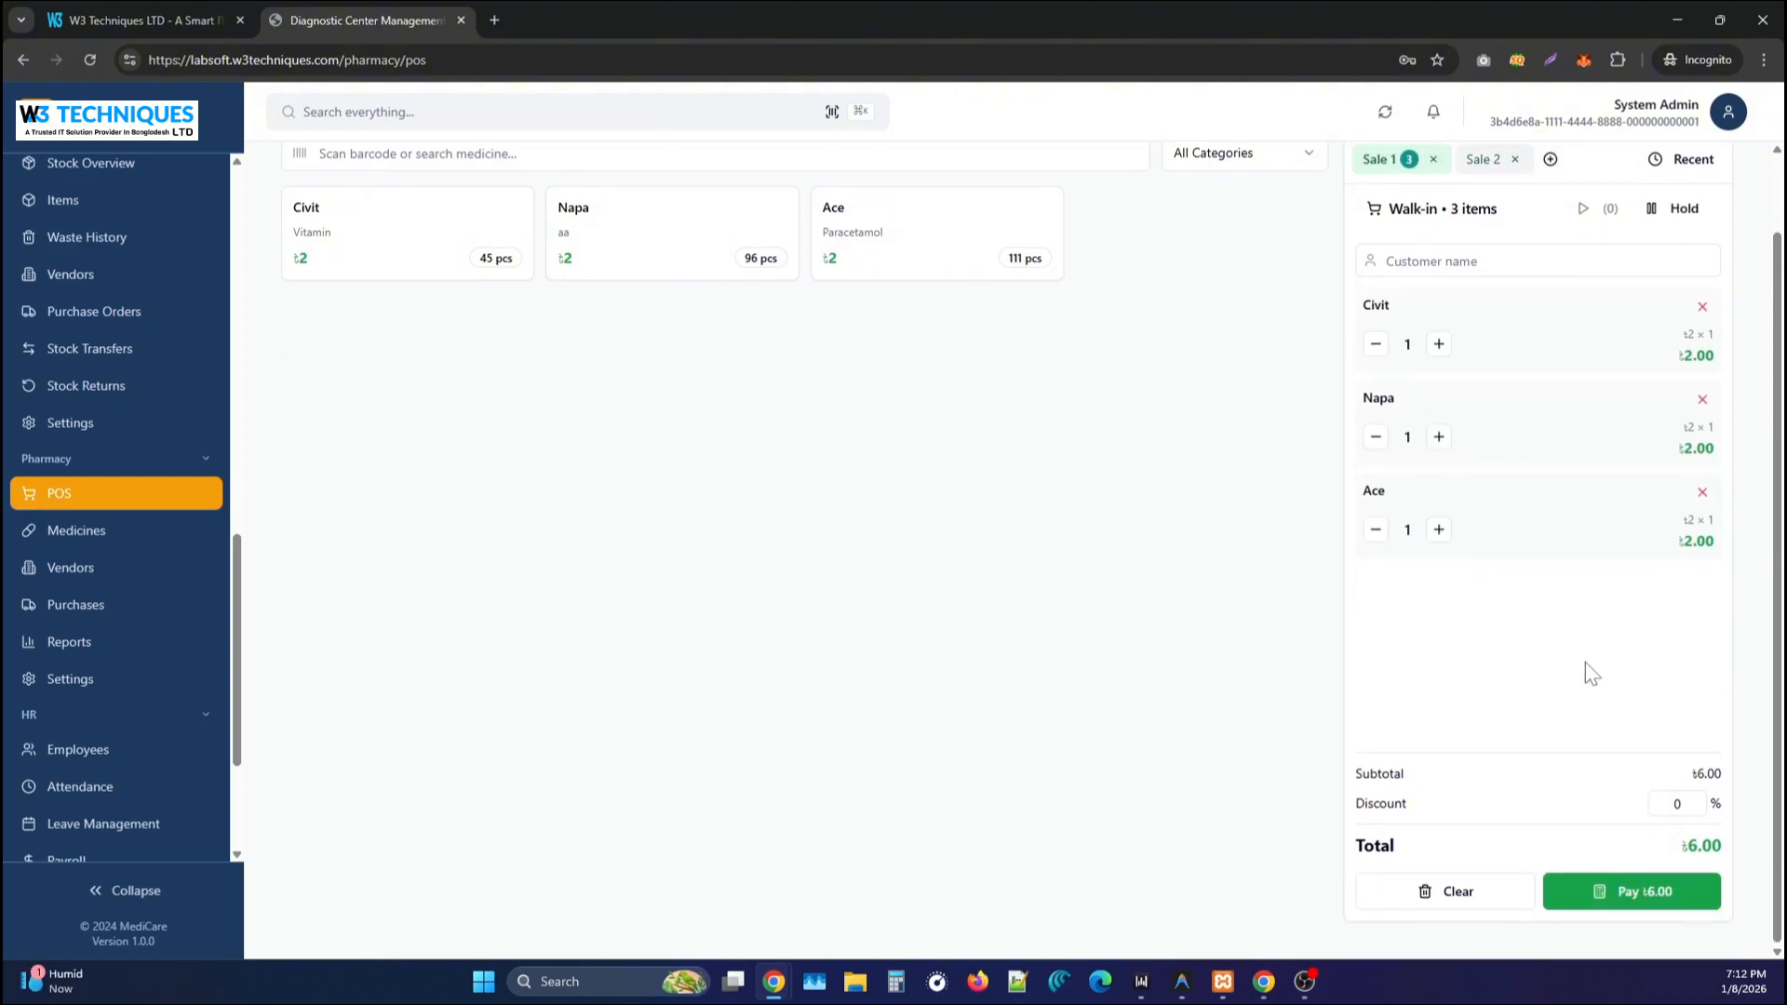
{"action": "left_click", "coordinate": [1438, 343]}
{"action": "left_click", "coordinate": [1439, 437]}
{"action": "left_click", "coordinate": [1438, 529]}
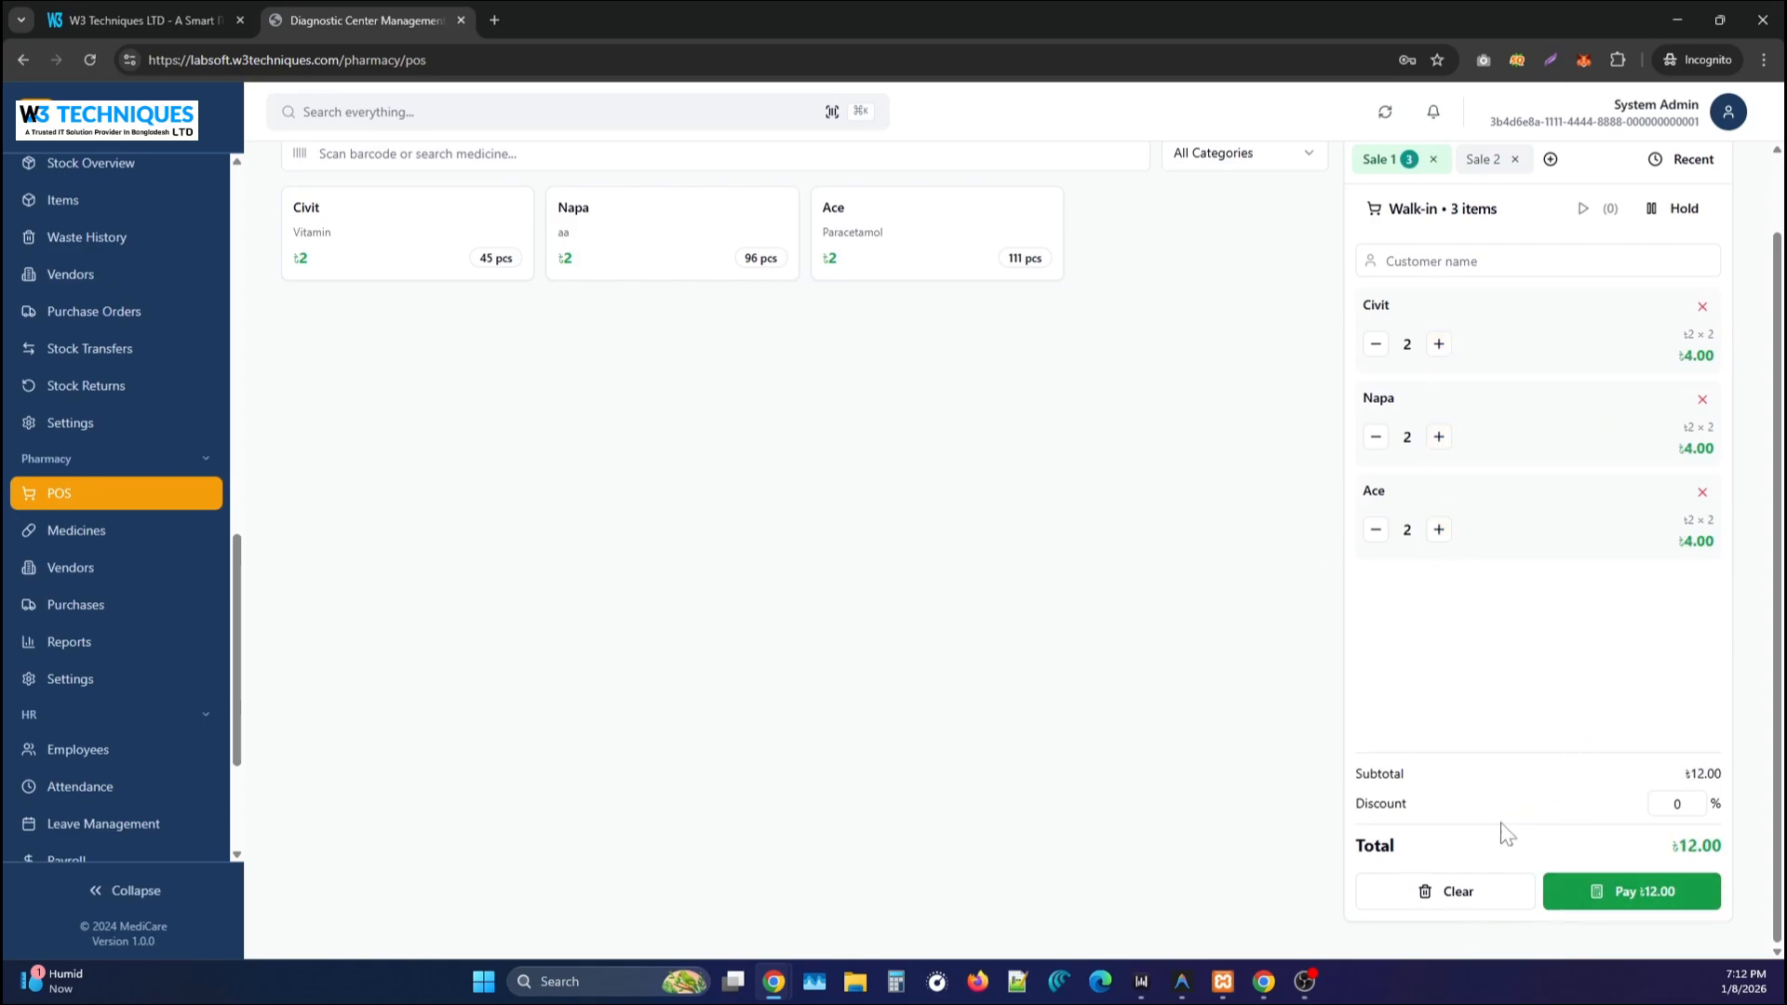
Complete the walk-in sale with a cash payment of 12.
{"action": "scroll", "coordinate": [1126, 757], "scroll_direction": "up", "scroll_amount": 2}
{"action": "scroll", "coordinate": [1125, 758], "scroll_direction": "down", "scroll_amount": 2}
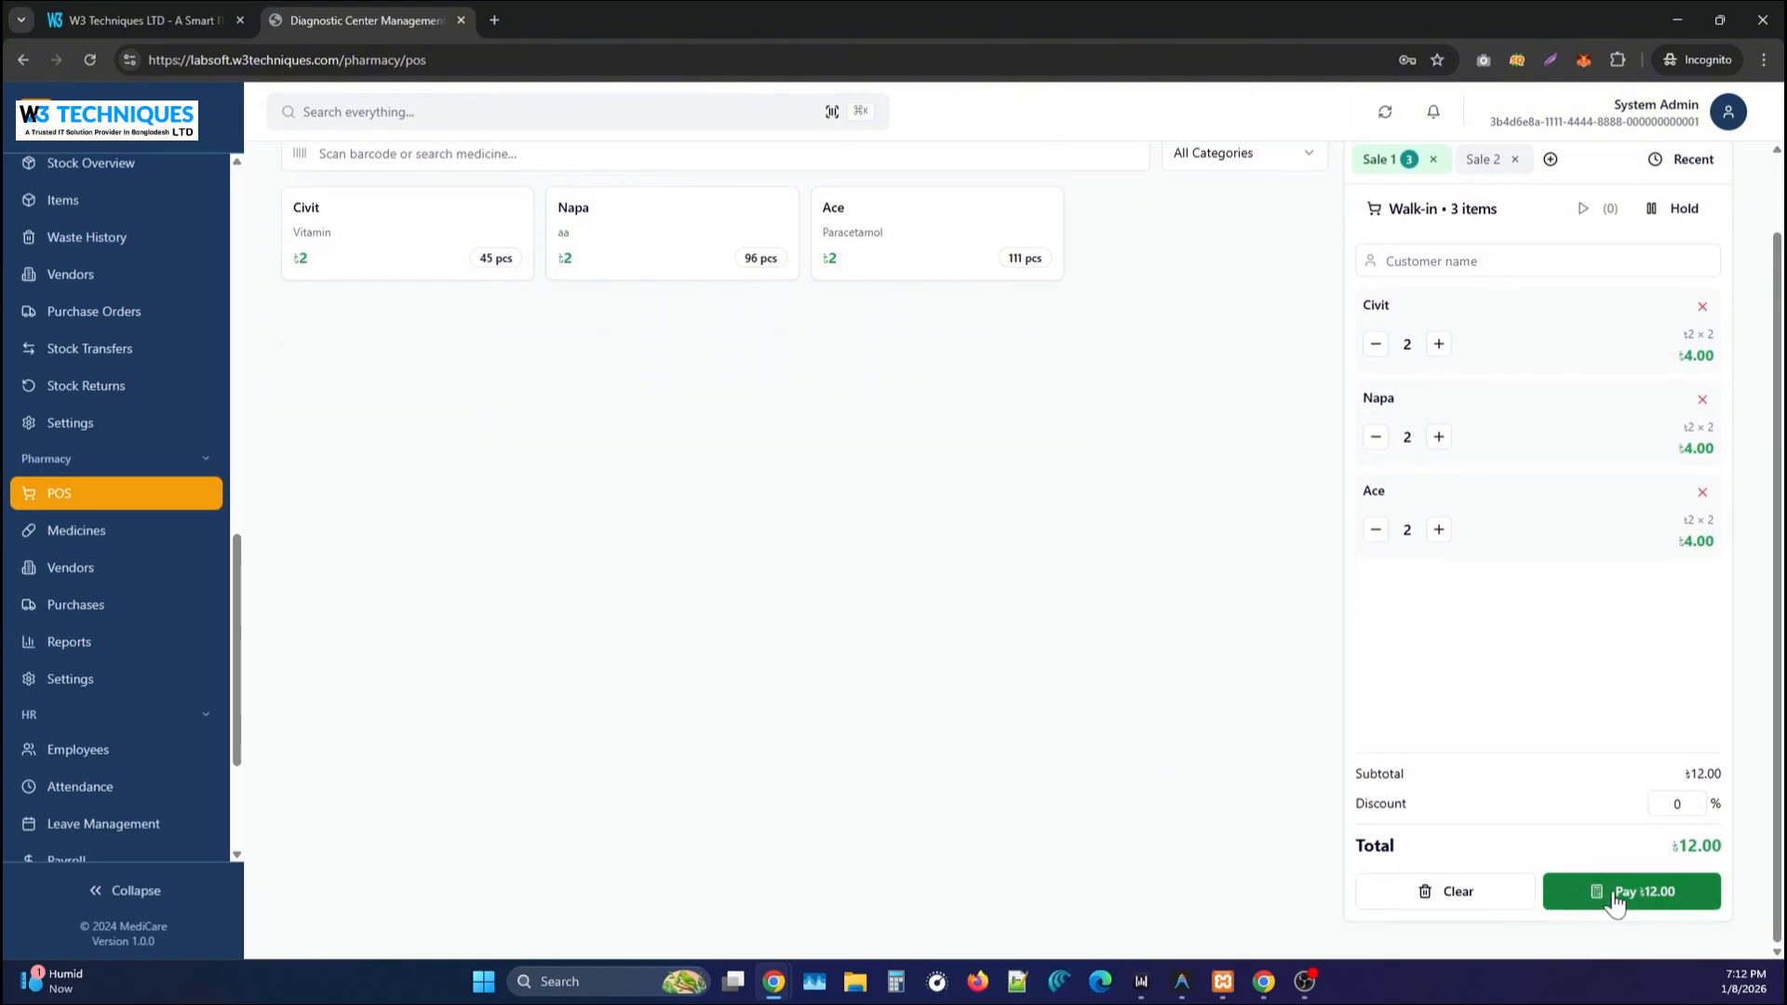
{"action": "left_click", "coordinate": [1615, 893]}
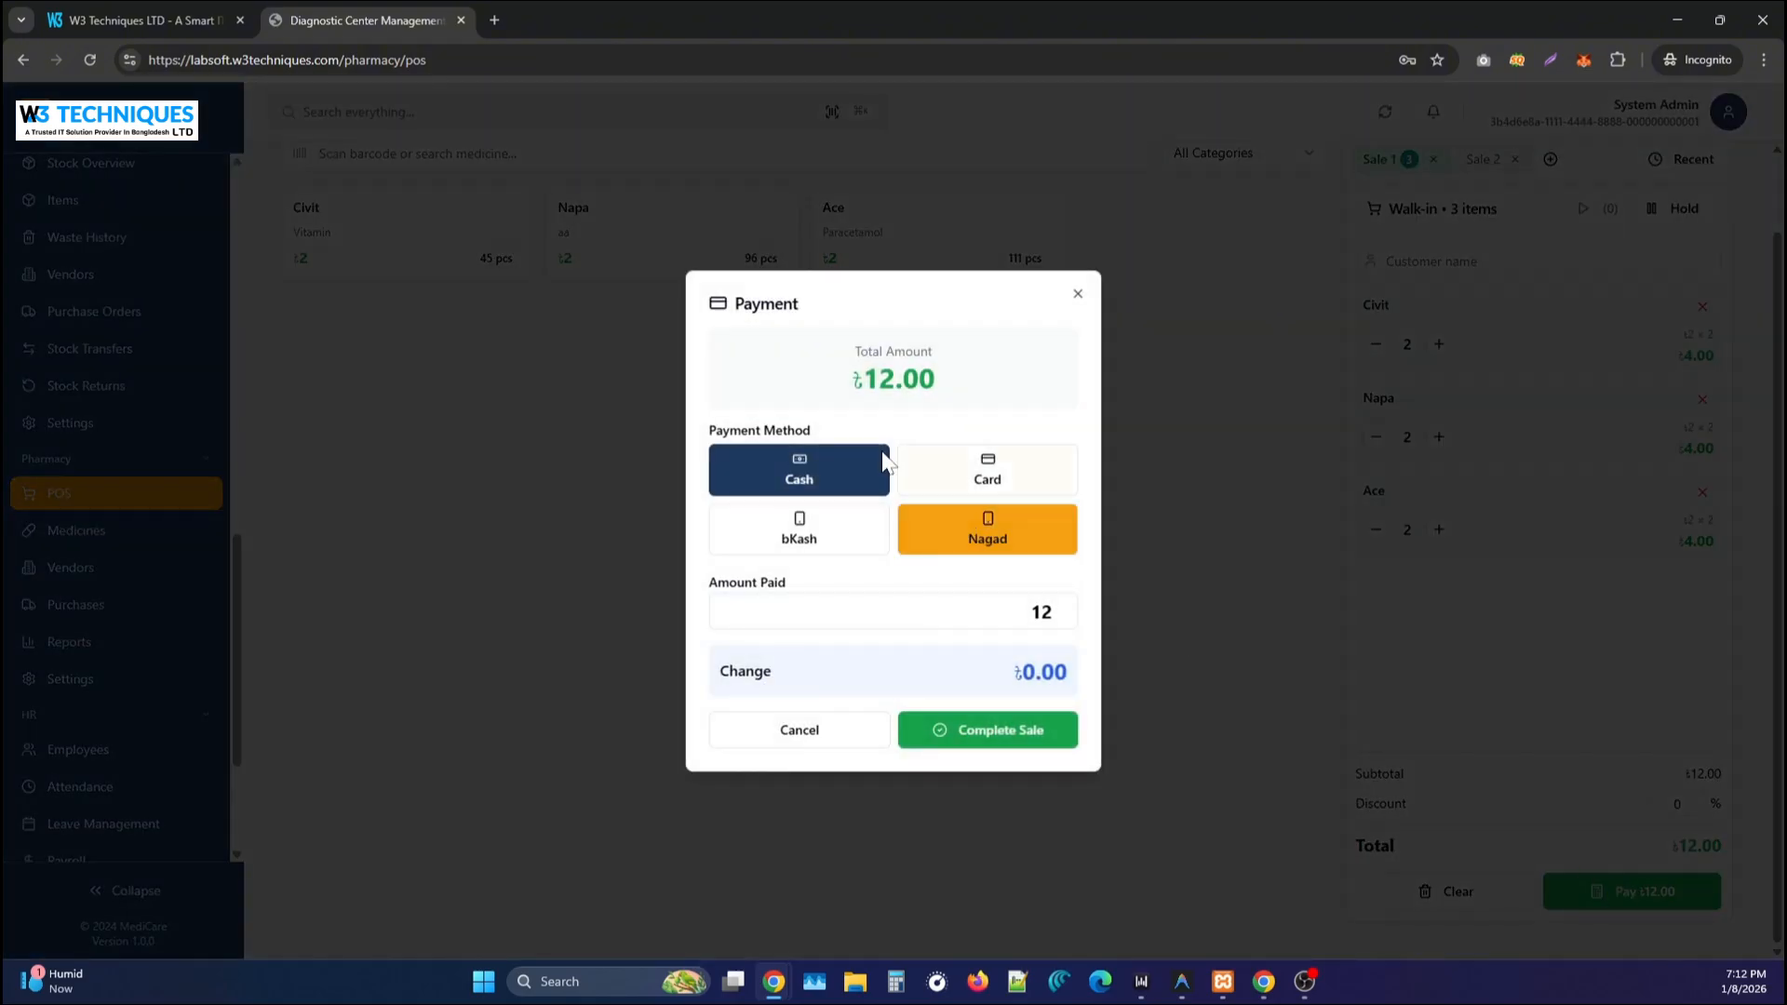
{"action": "left_click", "coordinate": [978, 739]}
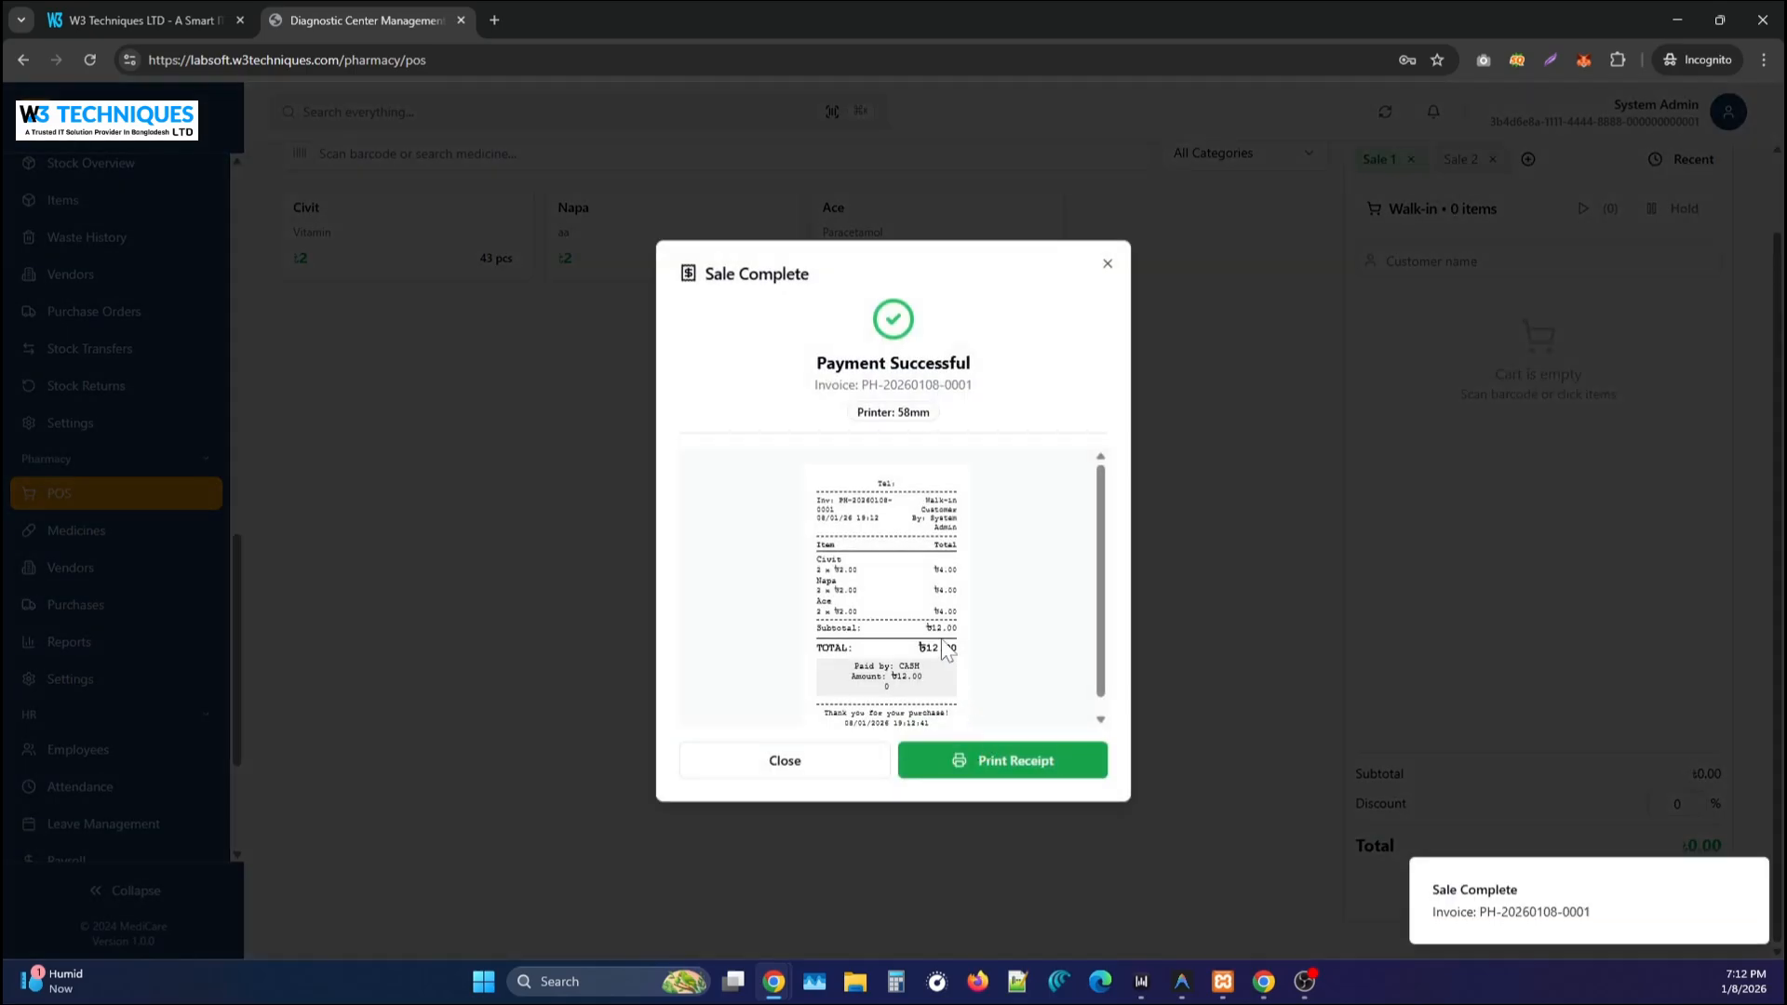
Examine the pharmacy sale receipt, open it for printing, and close the print preview and the receipt.
{"action": "scroll", "coordinate": [946, 650], "scroll_direction": "down", "scroll_amount": 1}
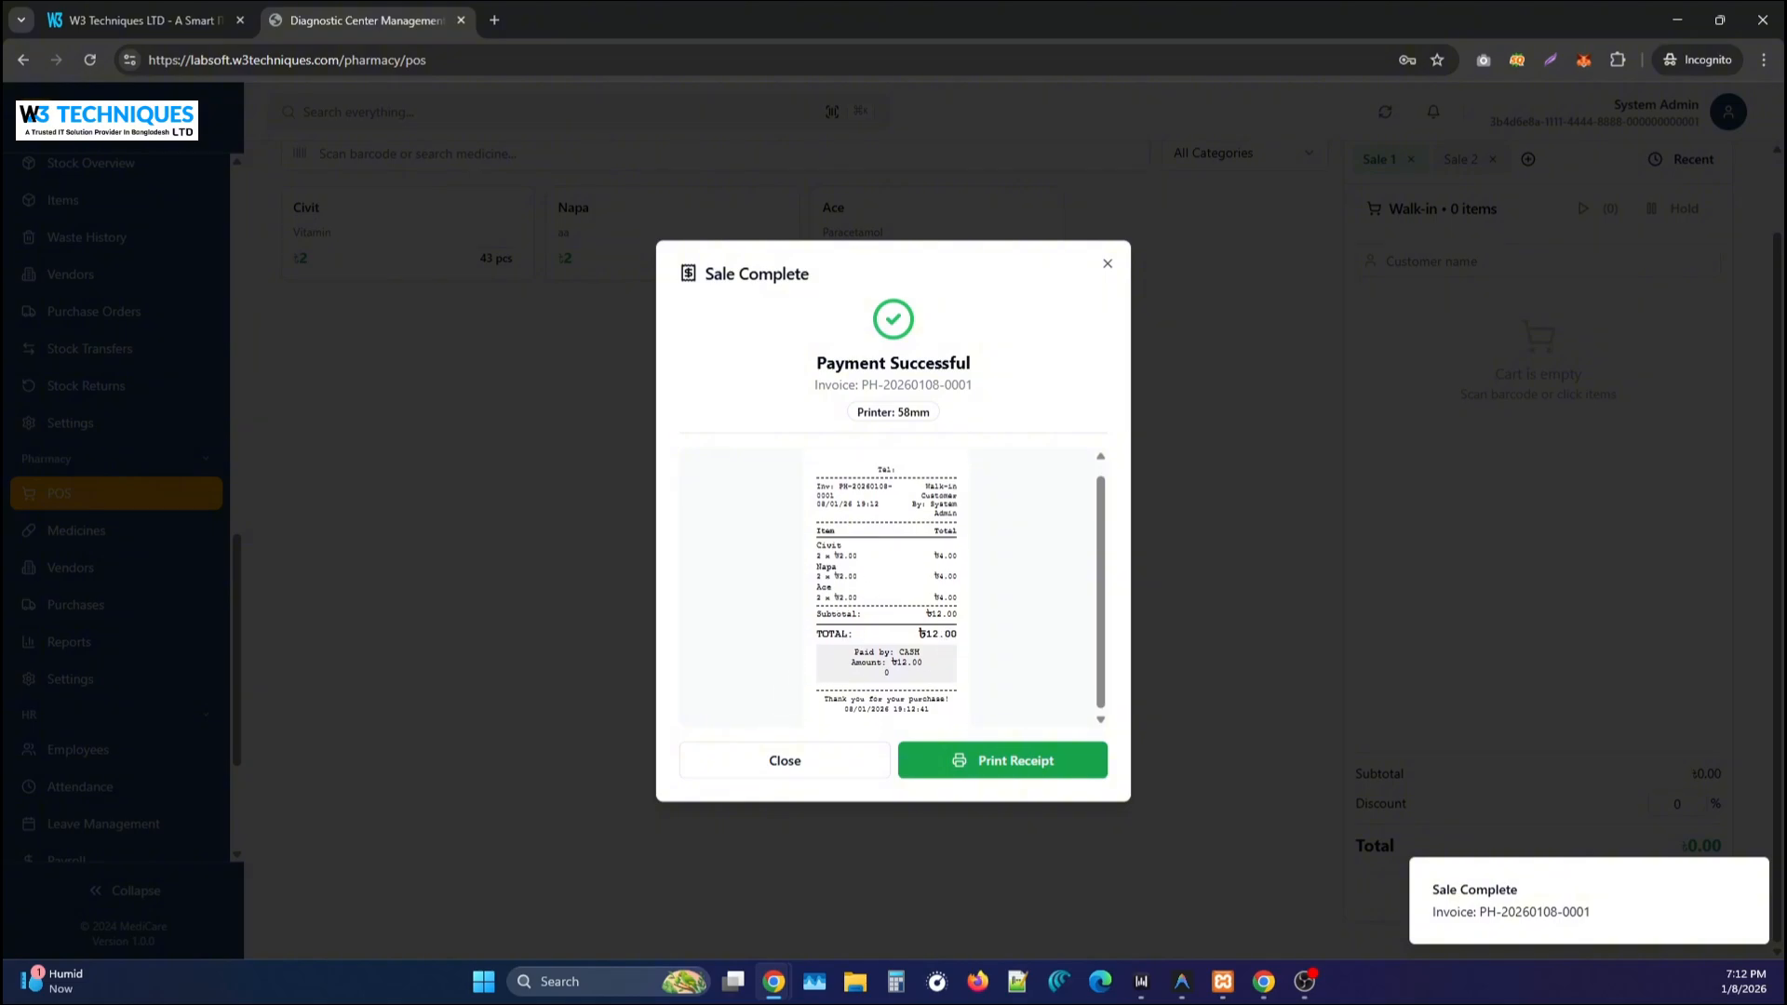
{"action": "scroll", "coordinate": [847, 633], "scroll_direction": "down", "scroll_amount": 1}
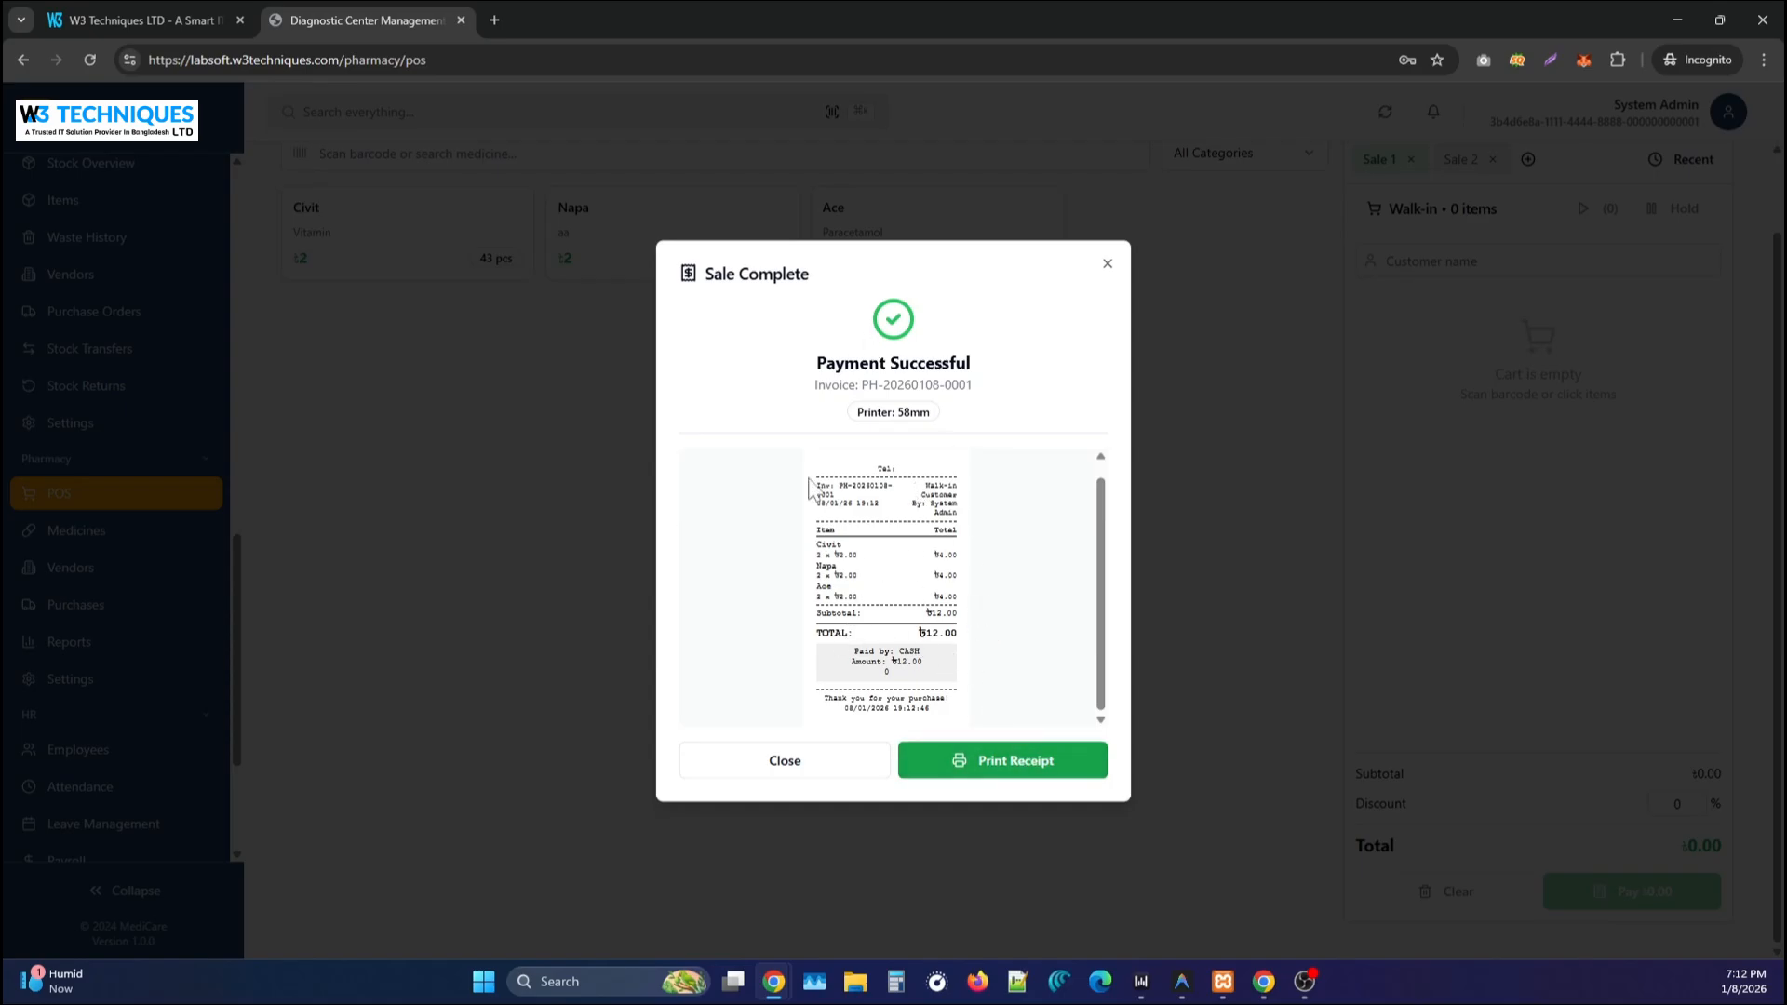
{"action": "left_click", "coordinate": [971, 761]}
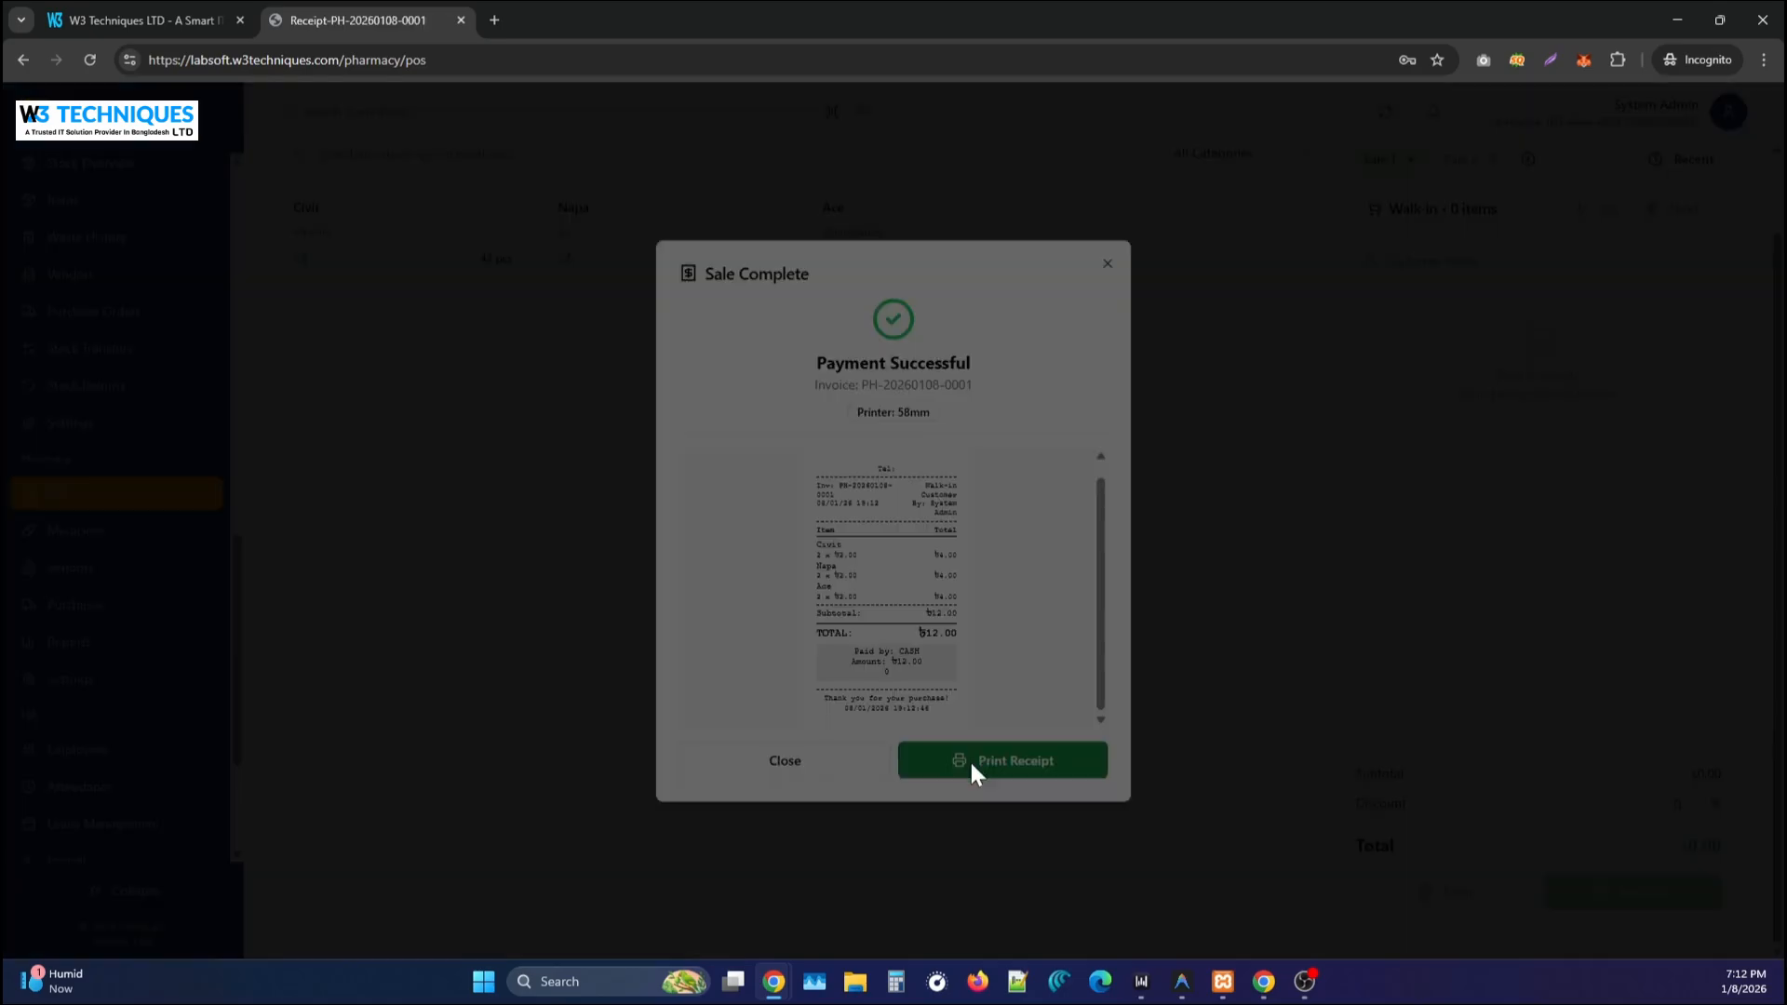
{"action": "left_click", "coordinate": [1441, 839]}
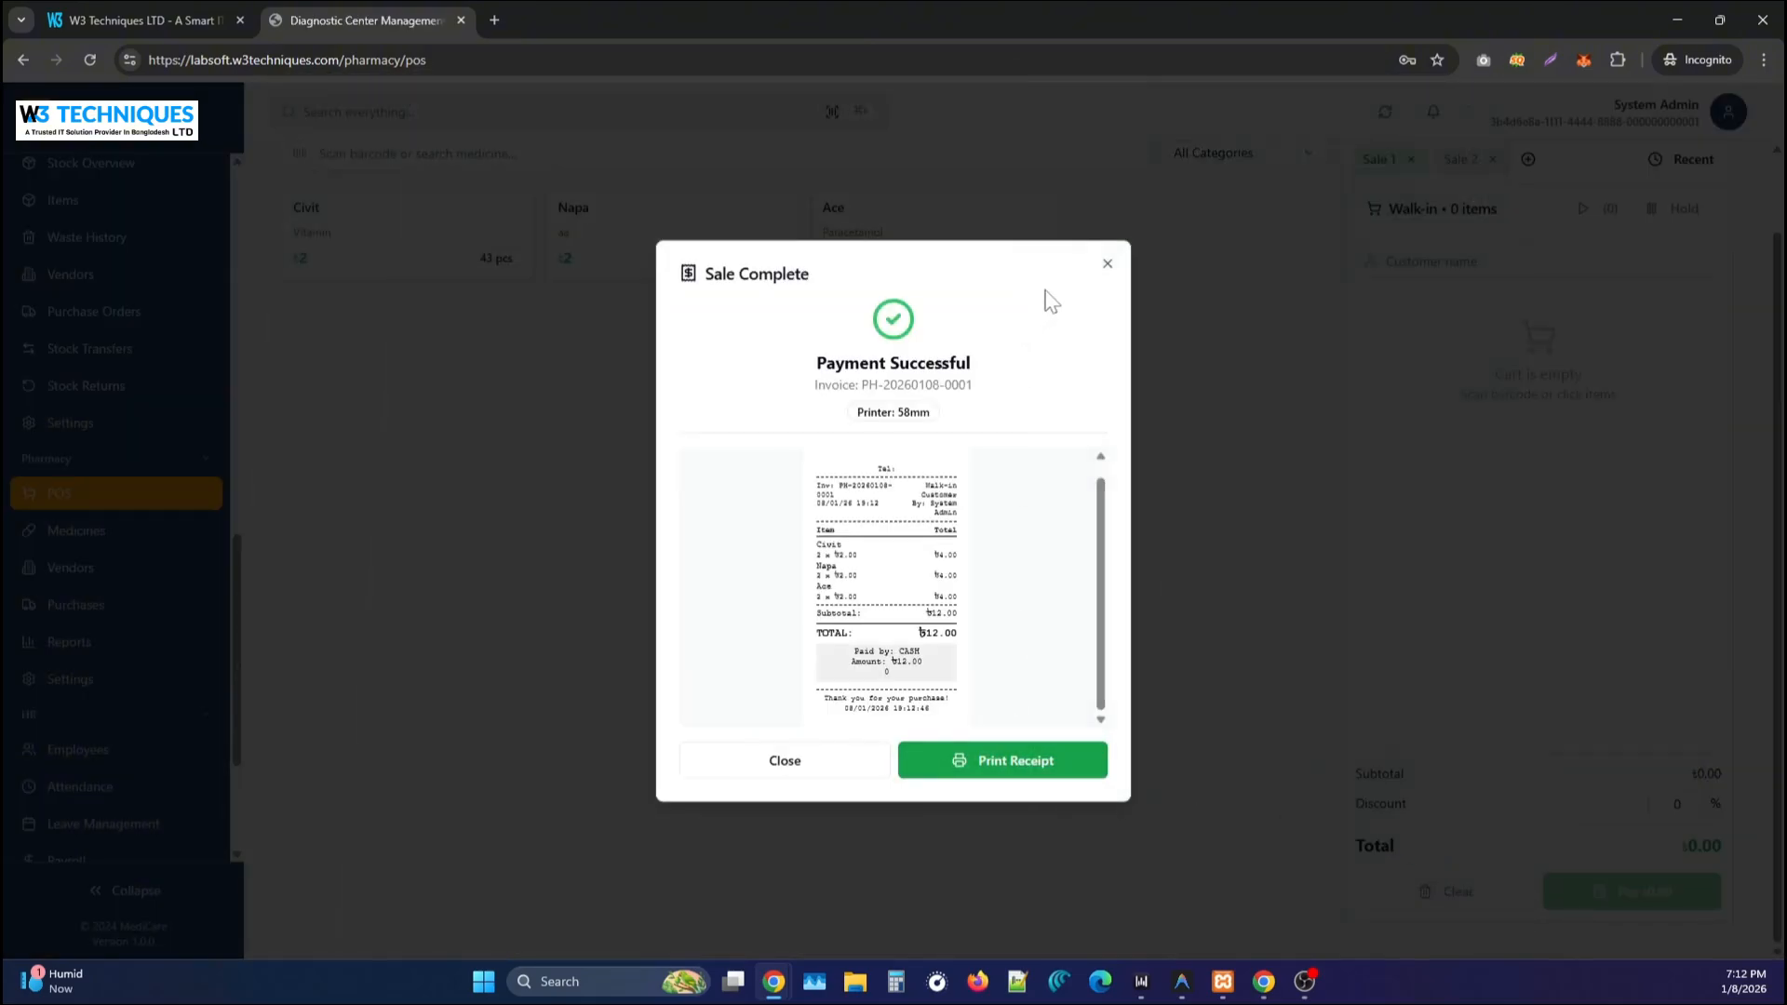
{"action": "left_click", "coordinate": [1108, 264]}
Open the pharmacy Medicines list, examine the fields of the new medicine form and close it unsaved.
{"action": "left_click", "coordinate": [100, 542]}
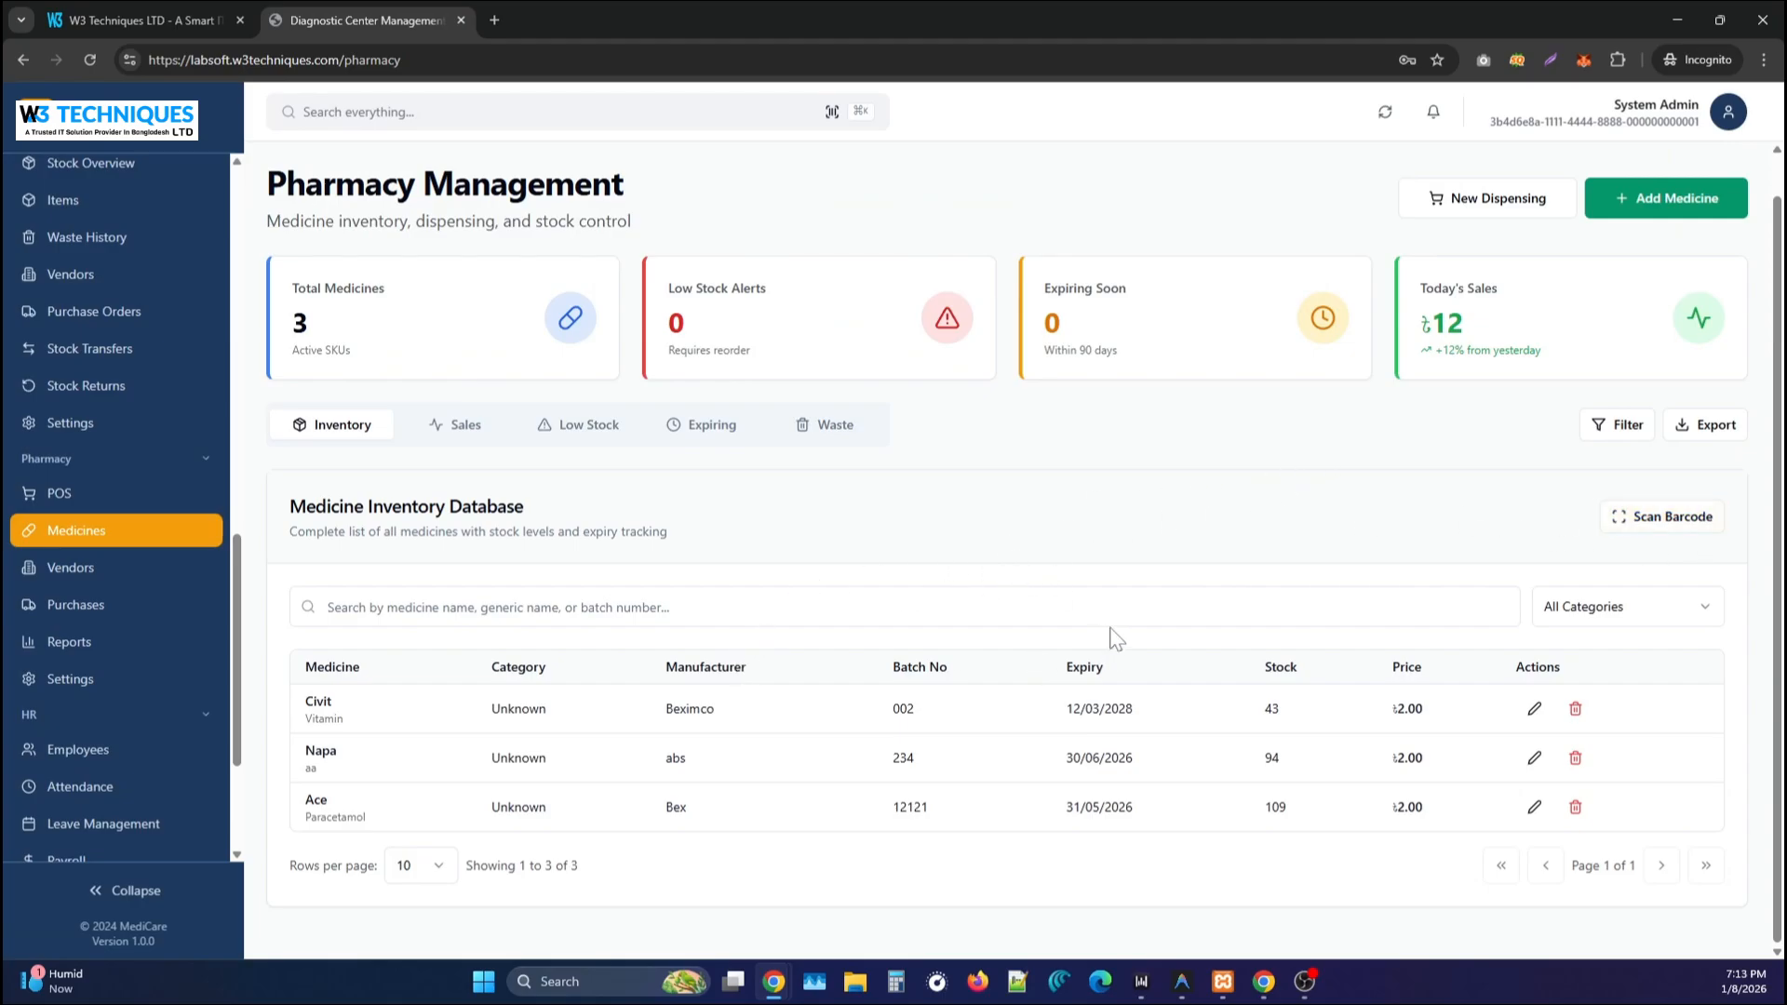
{"action": "left_click", "coordinate": [1647, 195]}
{"action": "scroll", "coordinate": [949, 521], "scroll_direction": "down", "scroll_amount": 2}
{"action": "scroll", "coordinate": [949, 529], "scroll_direction": "up", "scroll_amount": 2}
{"action": "scroll", "coordinate": [949, 523], "scroll_direction": "down", "scroll_amount": 1}
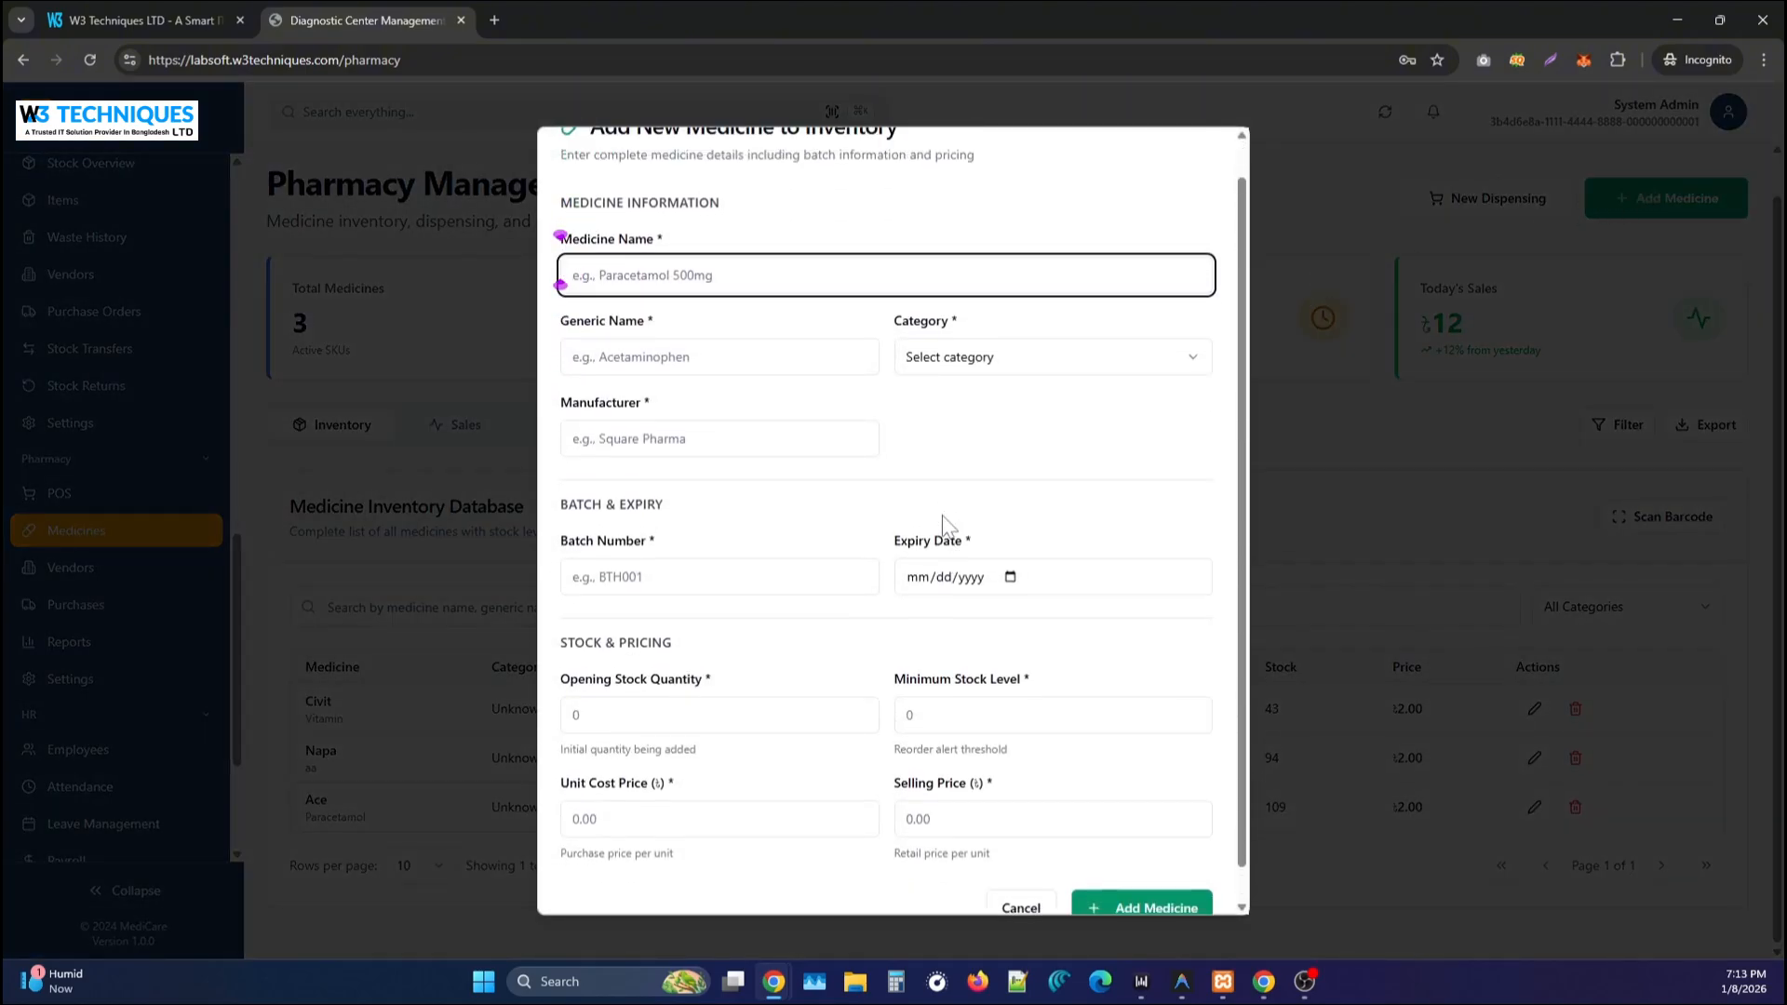
{"action": "scroll", "coordinate": [949, 521], "scroll_direction": "up", "scroll_amount": 2}
{"action": "scroll", "coordinate": [953, 517], "scroll_direction": "down", "scroll_amount": 2}
{"action": "scroll", "coordinate": [968, 498], "scroll_direction": "up", "scroll_amount": 2}
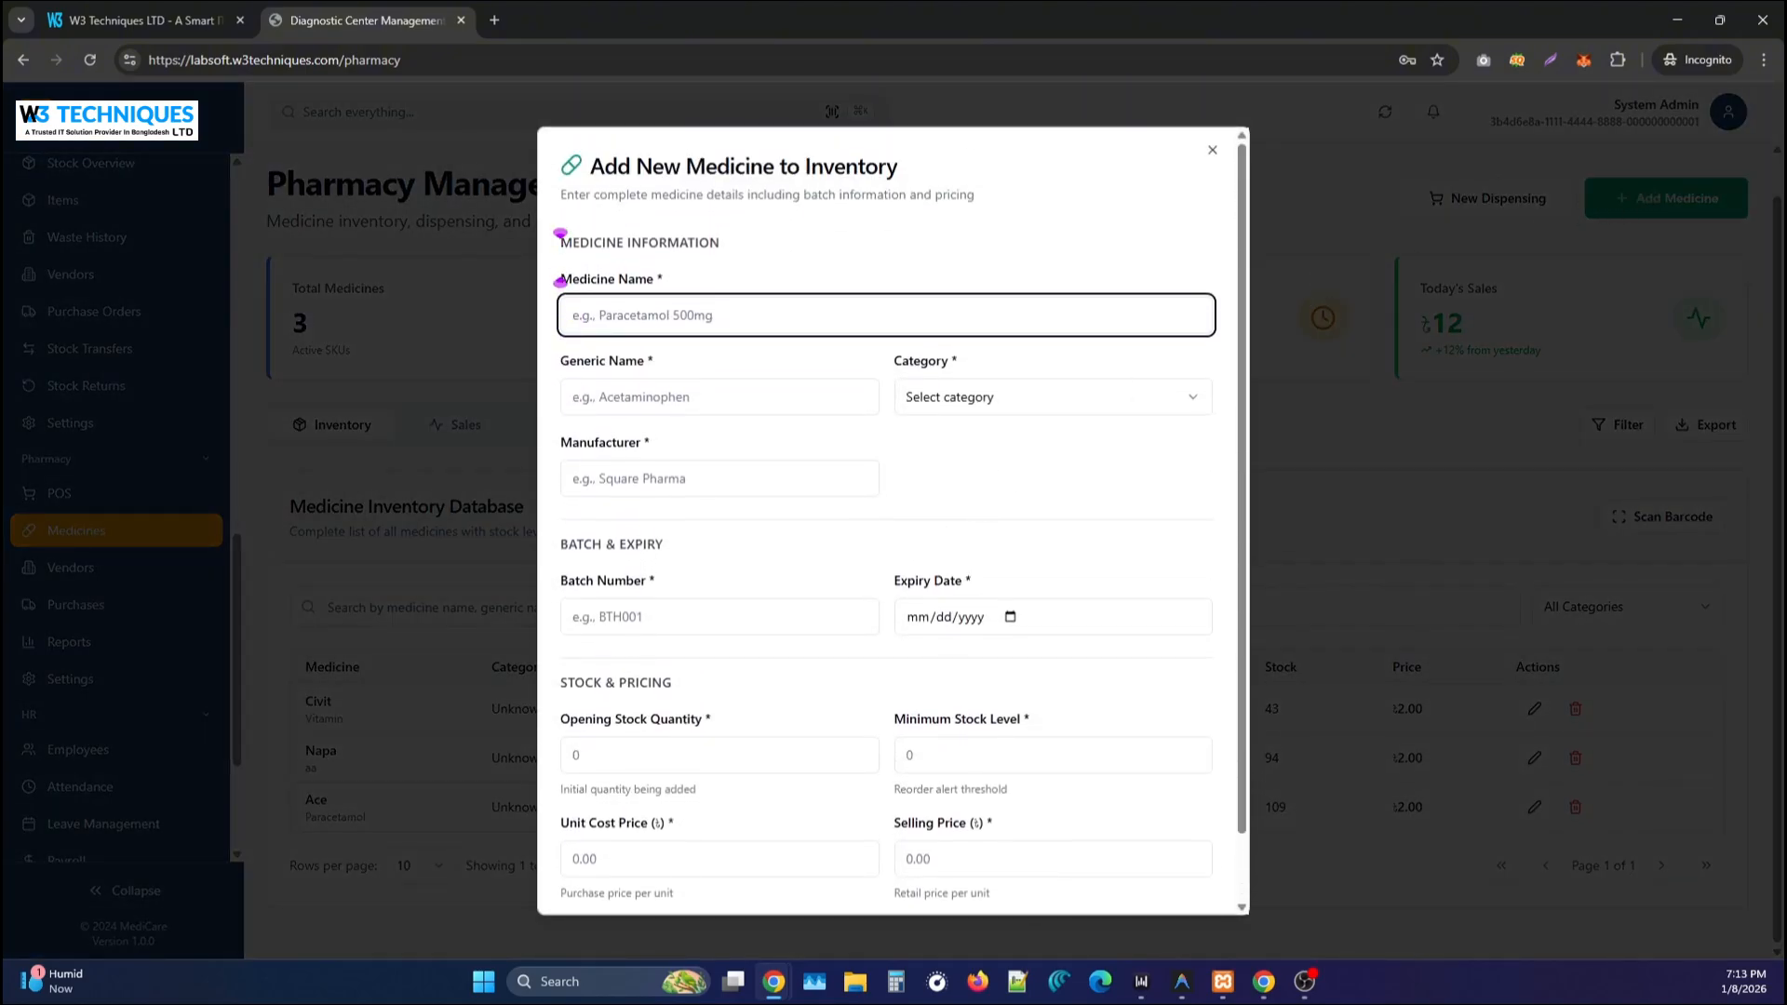
{"action": "left_click", "coordinate": [1213, 154]}
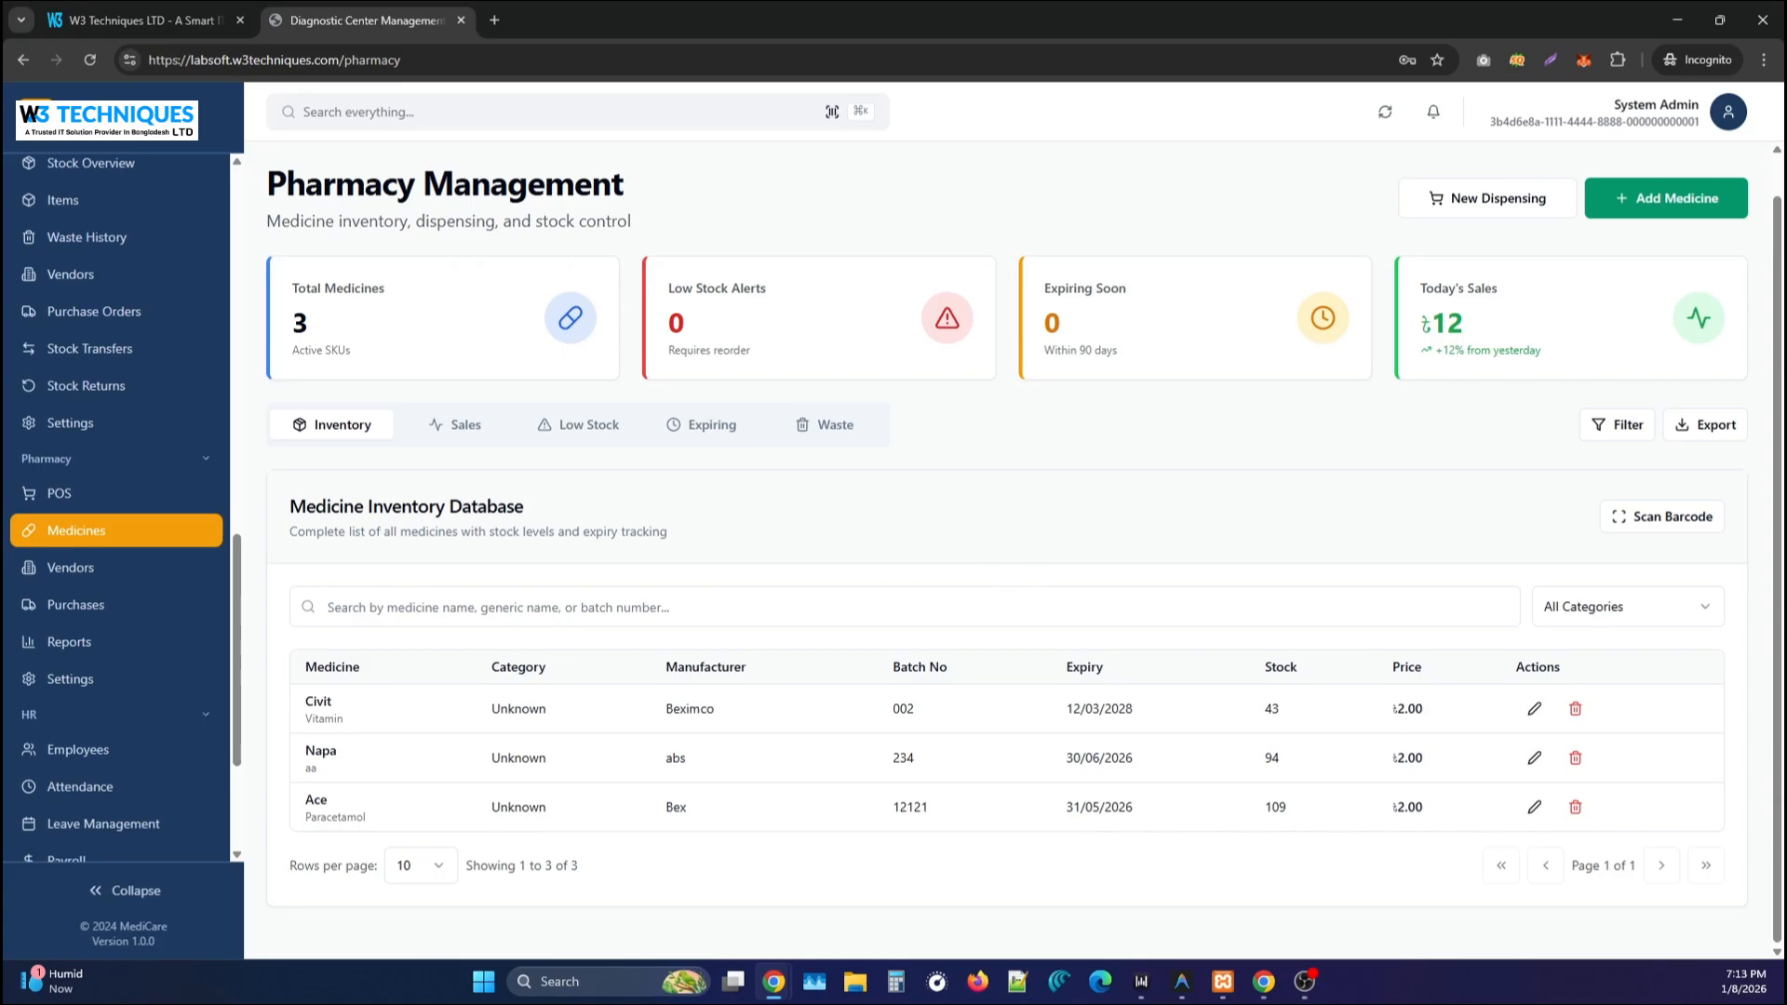
Open the pharmacy Vendors list, examine the fields of the new vendor form and close it unsaved.
{"action": "left_click", "coordinate": [152, 577]}
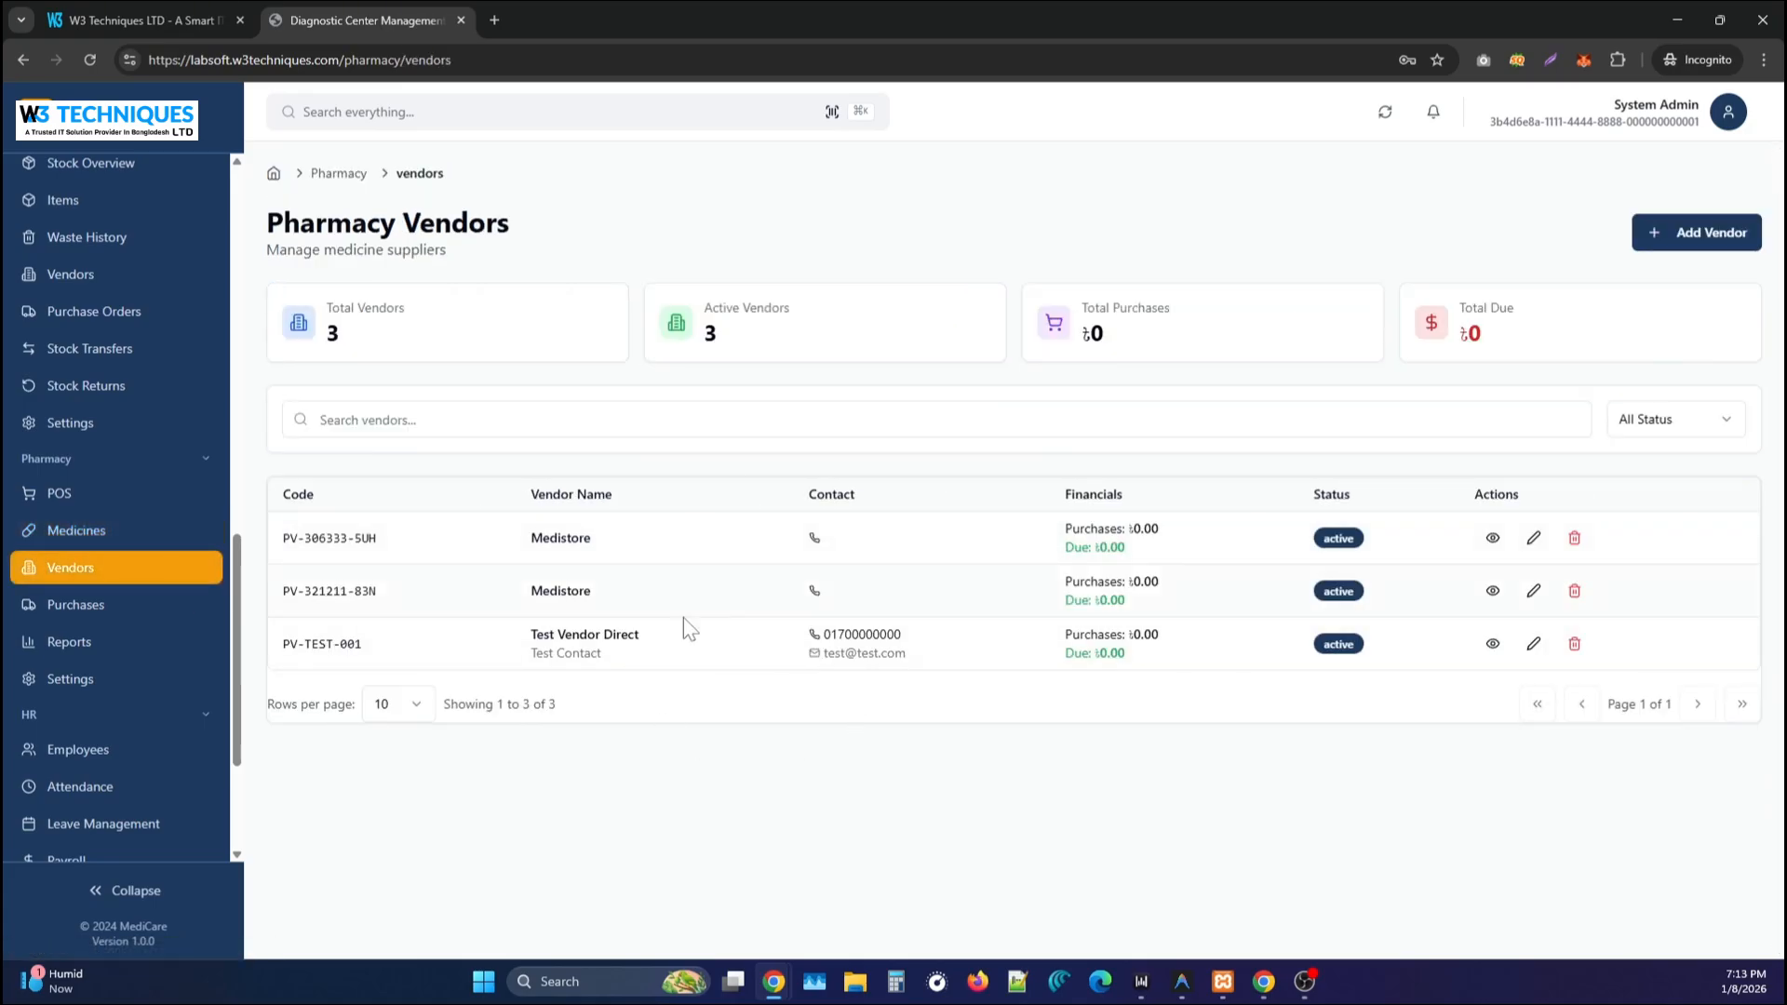
{"action": "left_click", "coordinate": [1672, 250]}
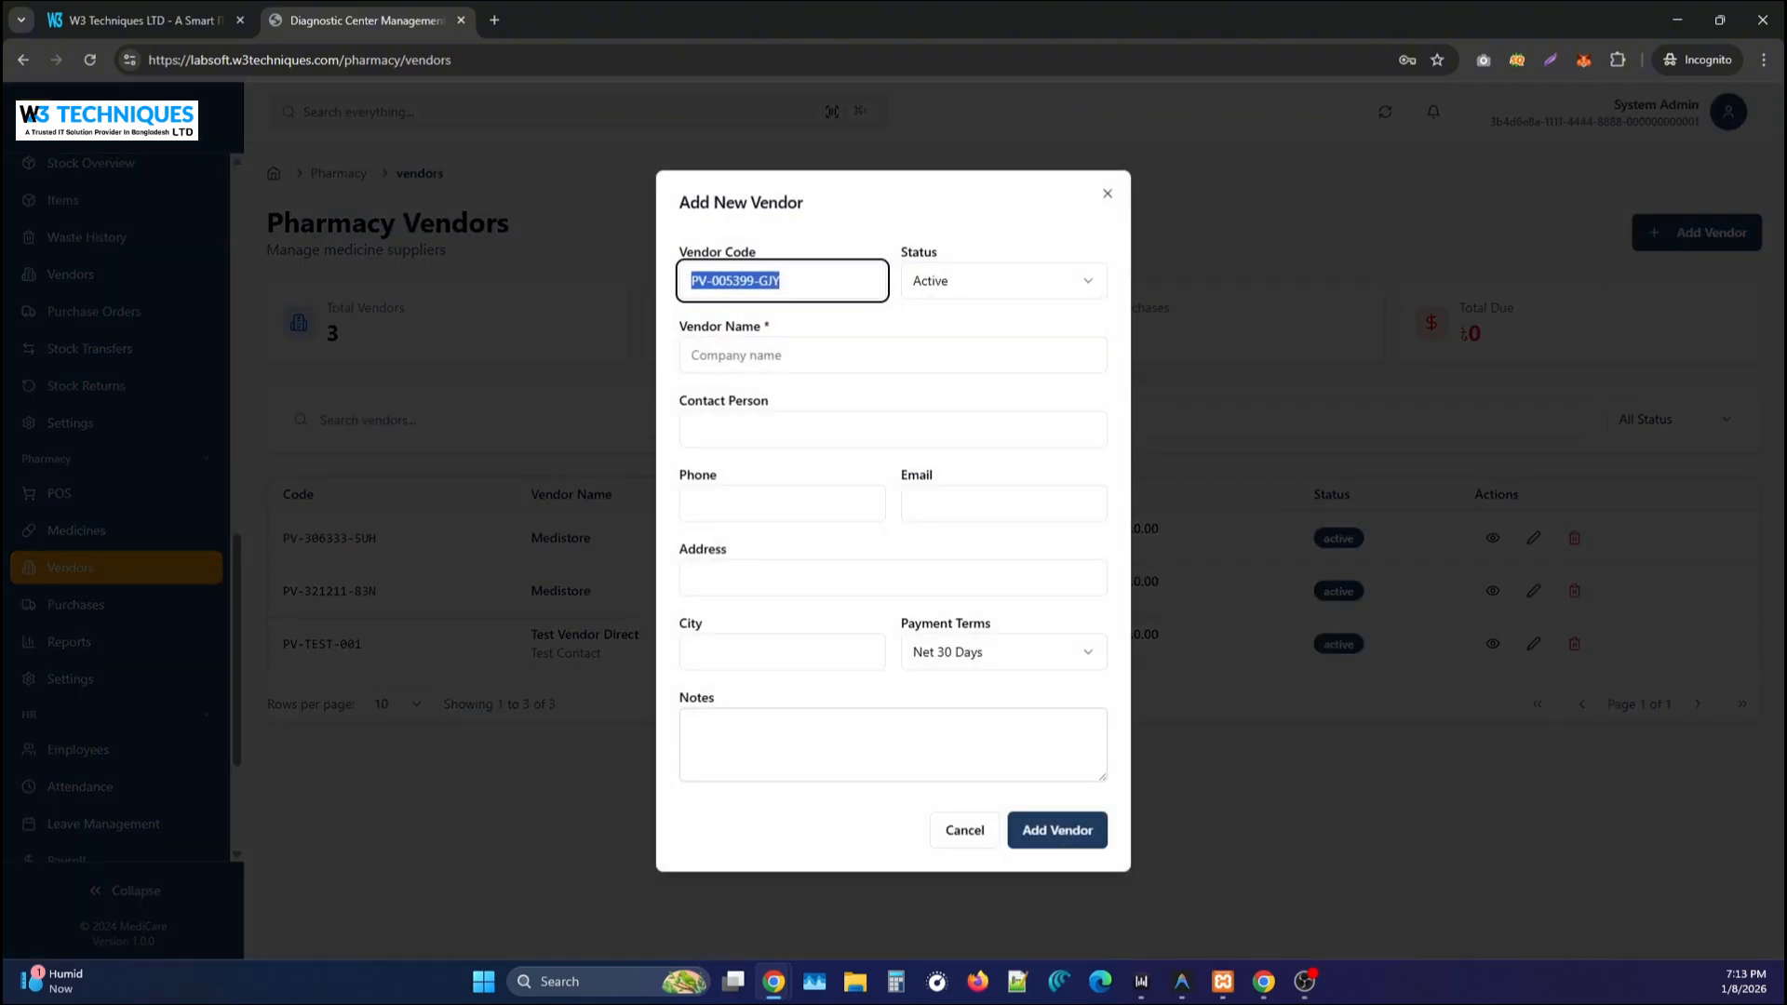
{"action": "left_click", "coordinate": [1107, 195]}
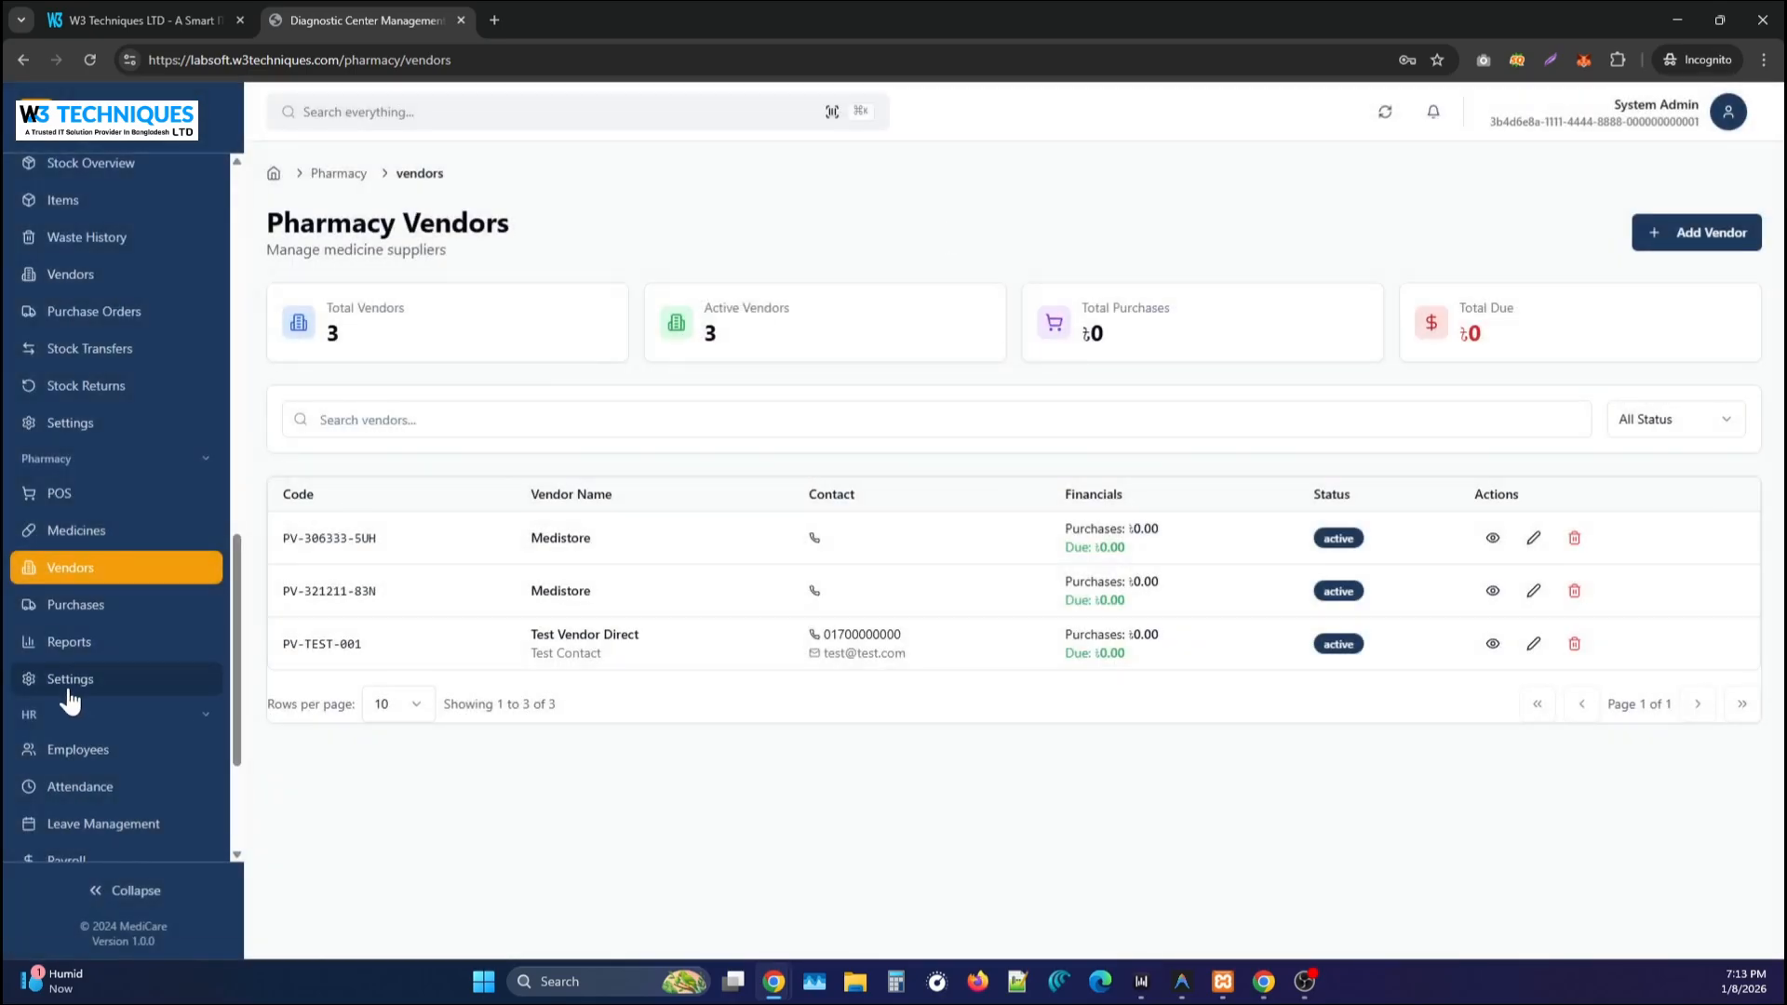
Start a pharmacy purchase order for the vendor Medistore with the expected date 01/08/2026.
{"action": "left_click", "coordinate": [113, 616]}
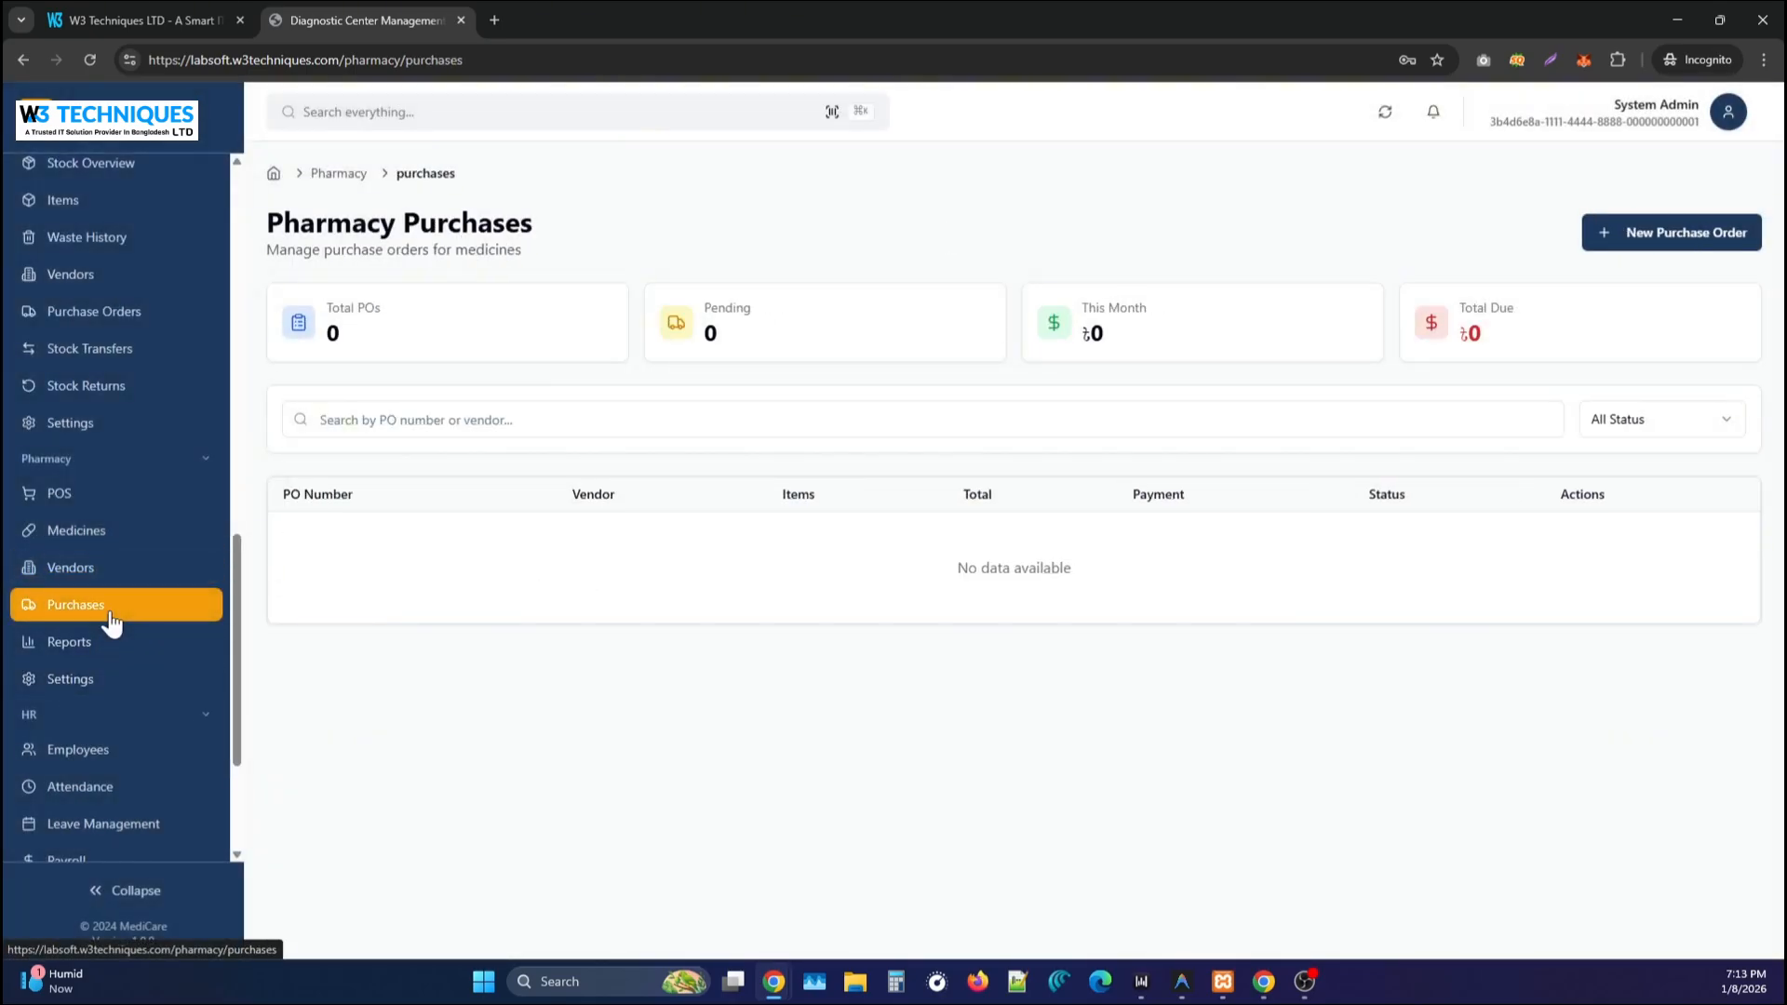
{"action": "left_click", "coordinate": [1599, 244]}
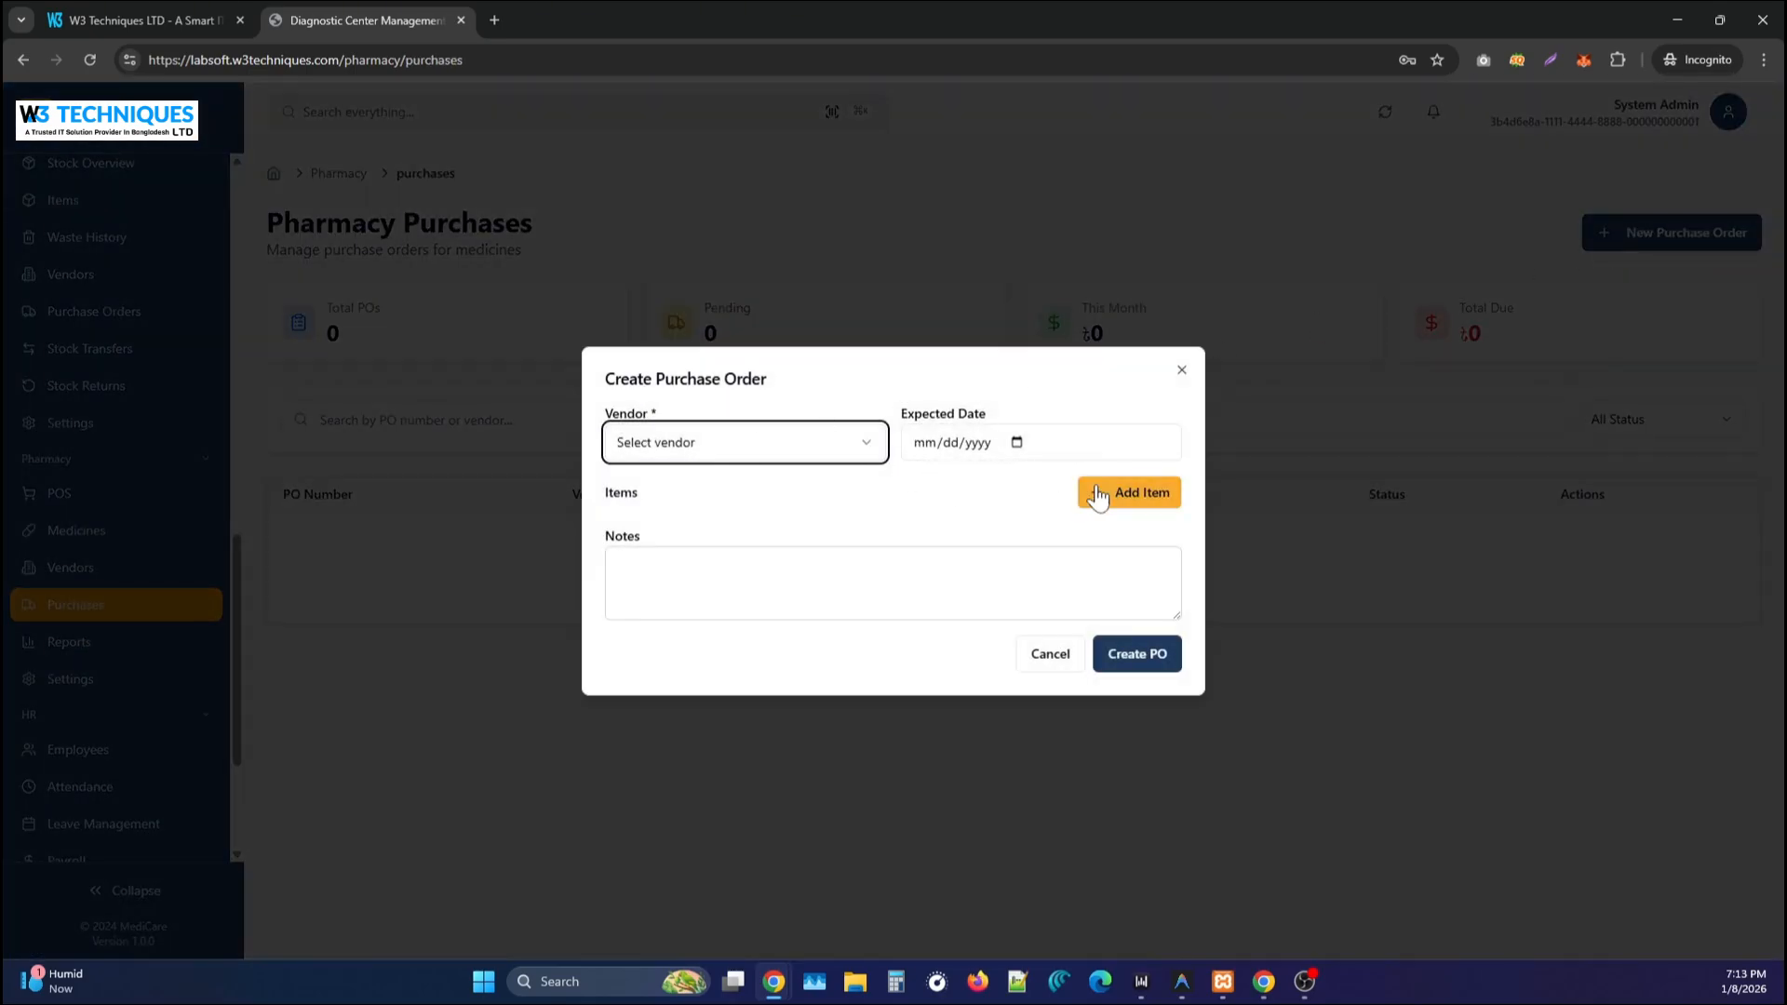
{"action": "left_click", "coordinate": [800, 449]}
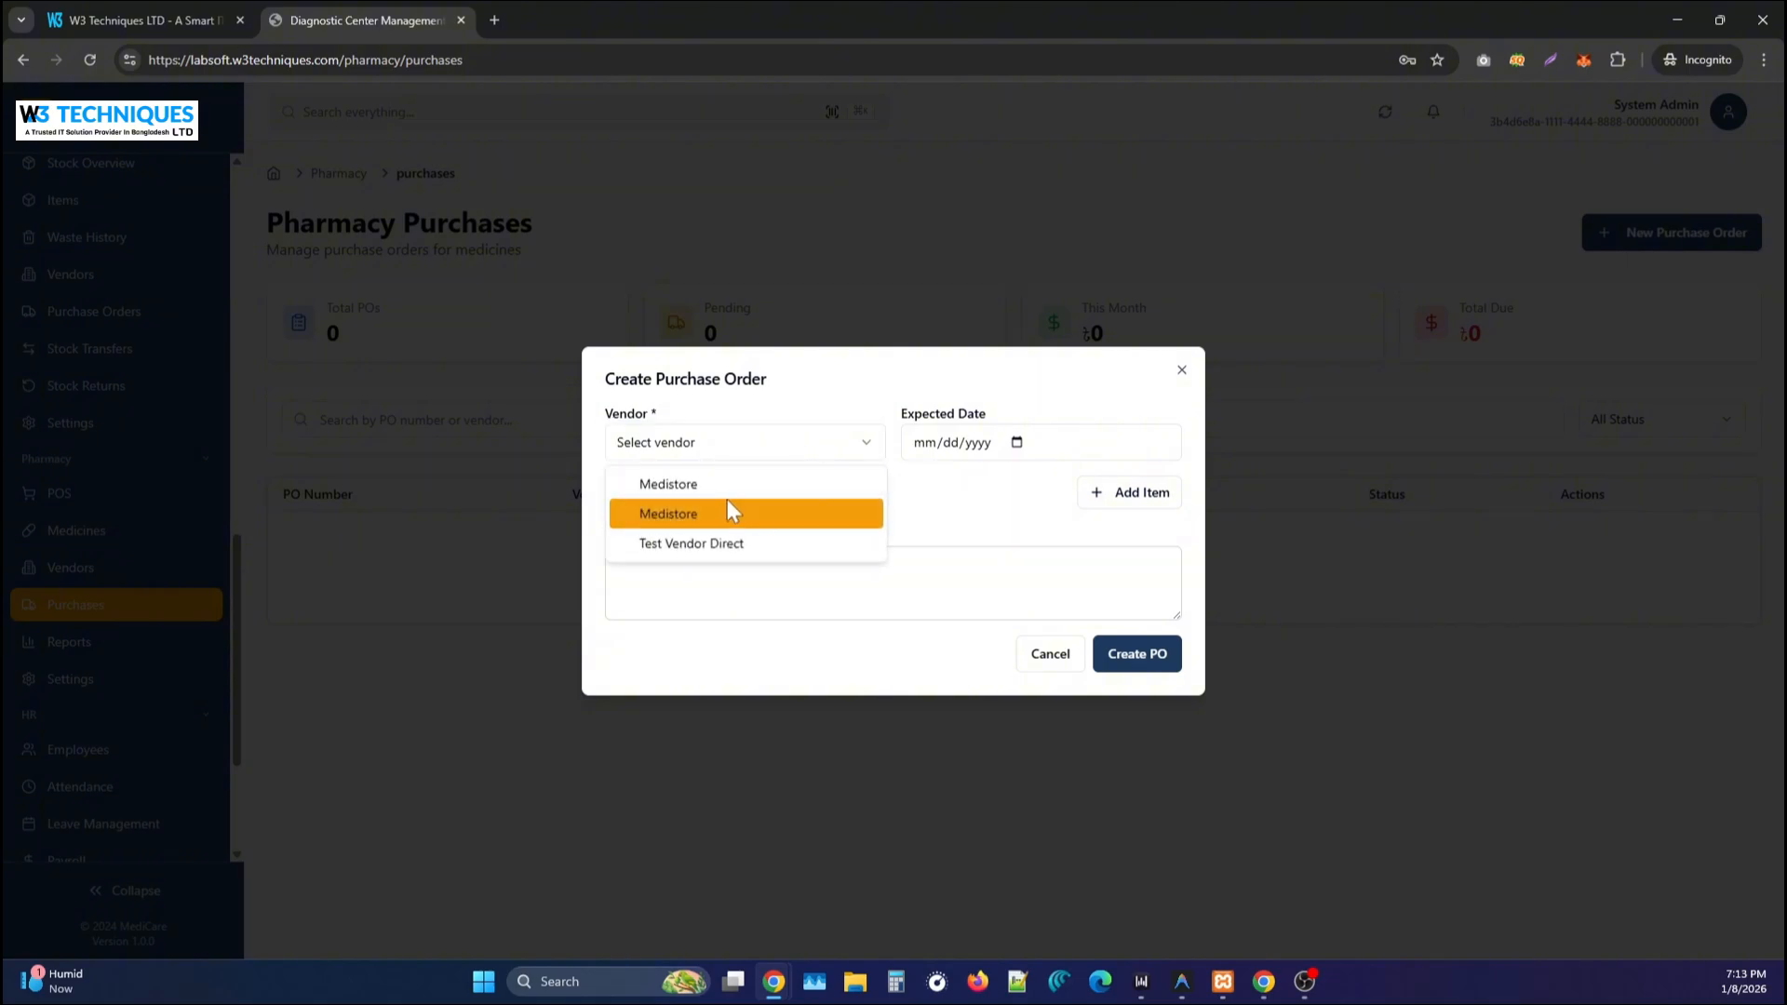
{"action": "left_click", "coordinate": [728, 507]}
{"action": "left_click", "coordinate": [1017, 442]}
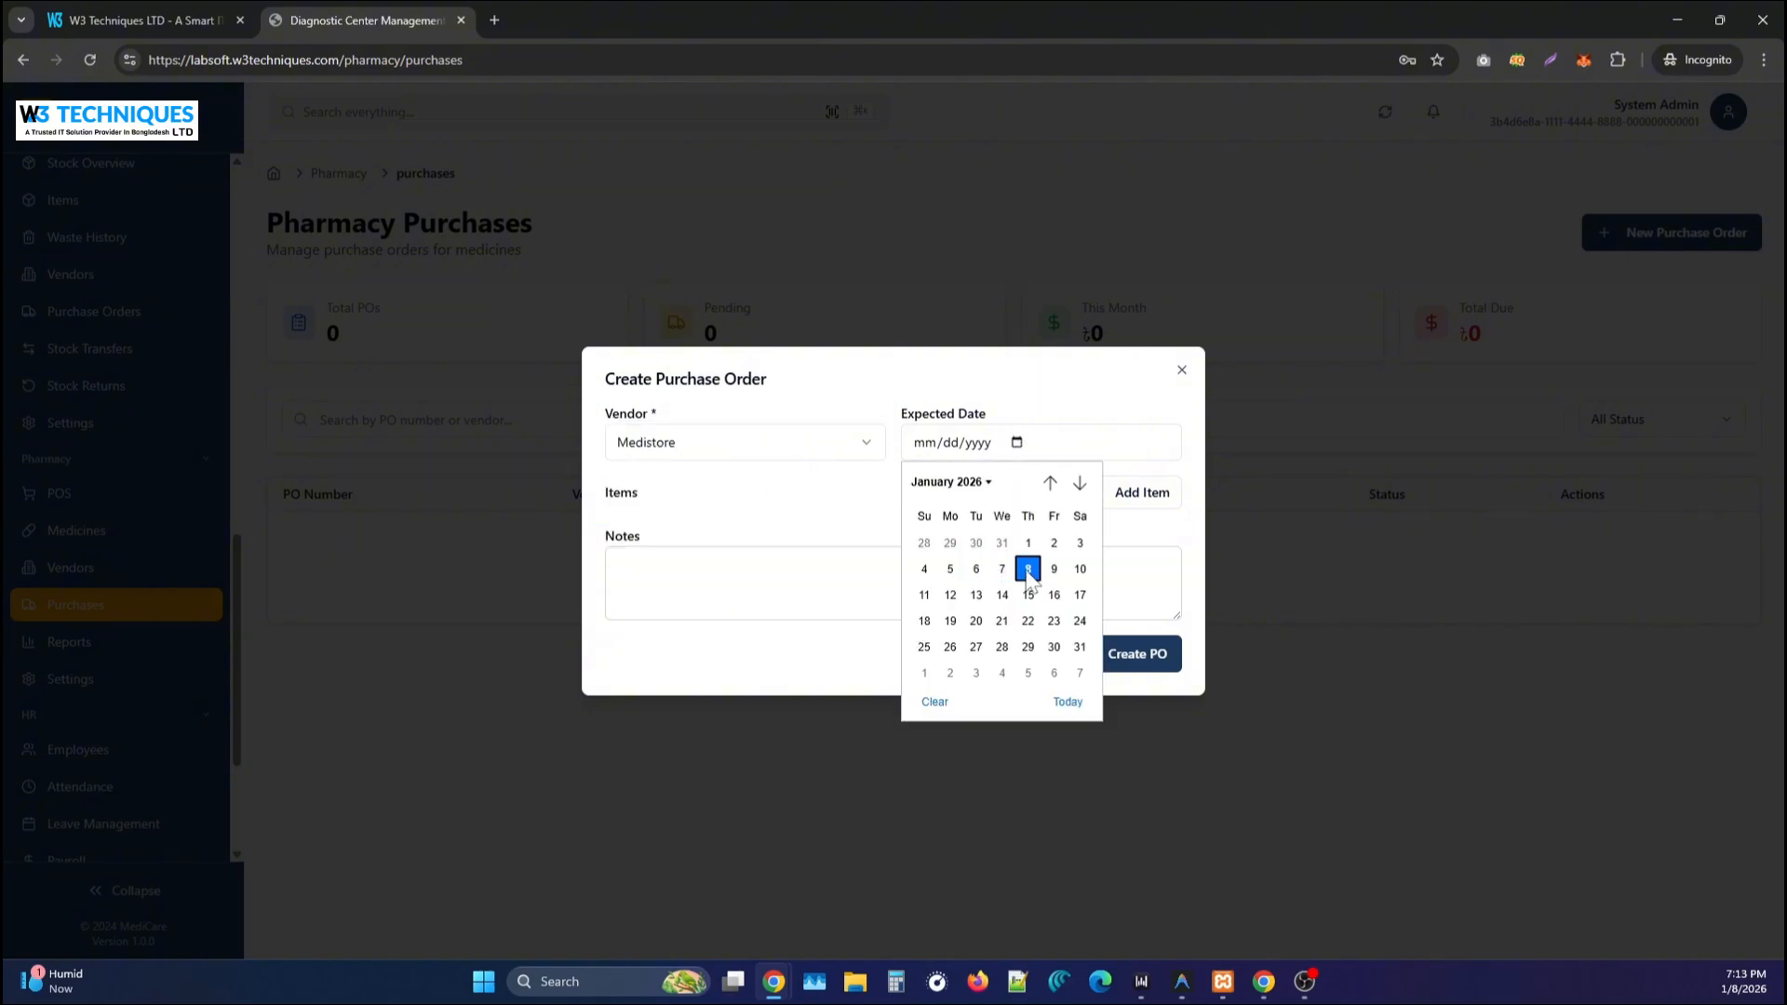
{"action": "left_click", "coordinate": [1030, 570]}
Add Civit to the purchase order with quantity 100 and create the order.
{"action": "left_click", "coordinate": [1130, 496]}
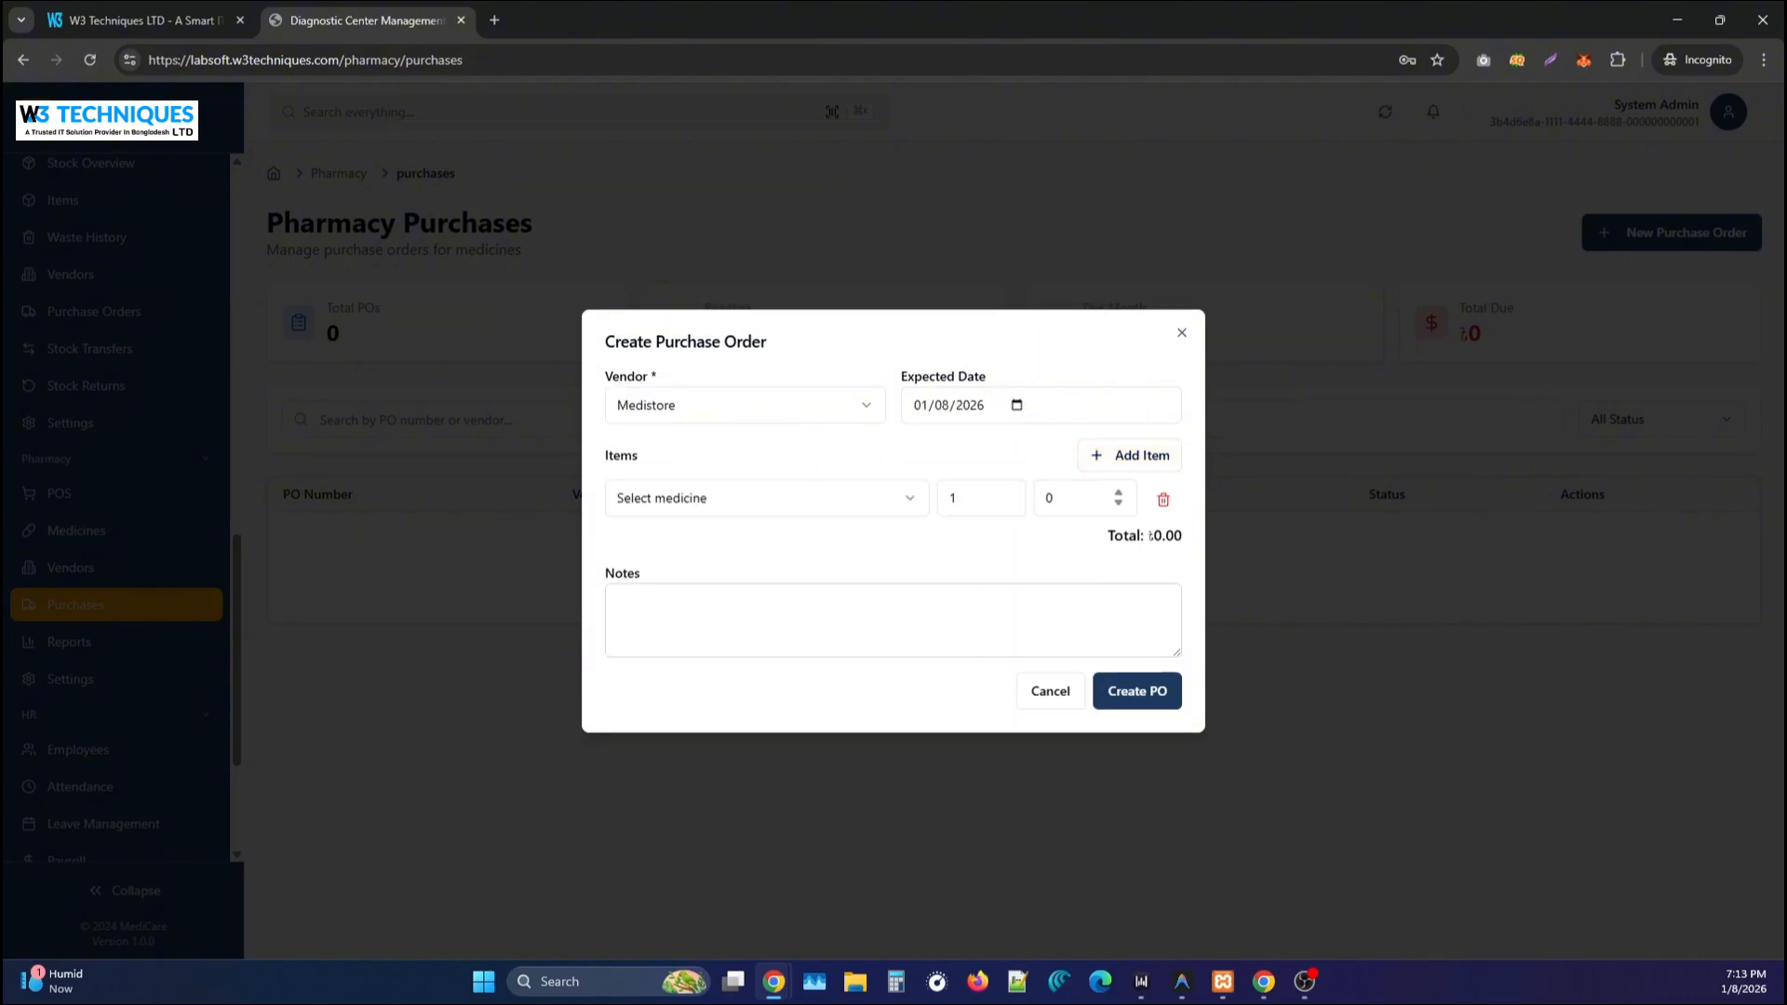
{"action": "left_click", "coordinate": [854, 503]}
{"action": "left_click", "coordinate": [781, 540]}
{"action": "left_click", "coordinate": [956, 498]}
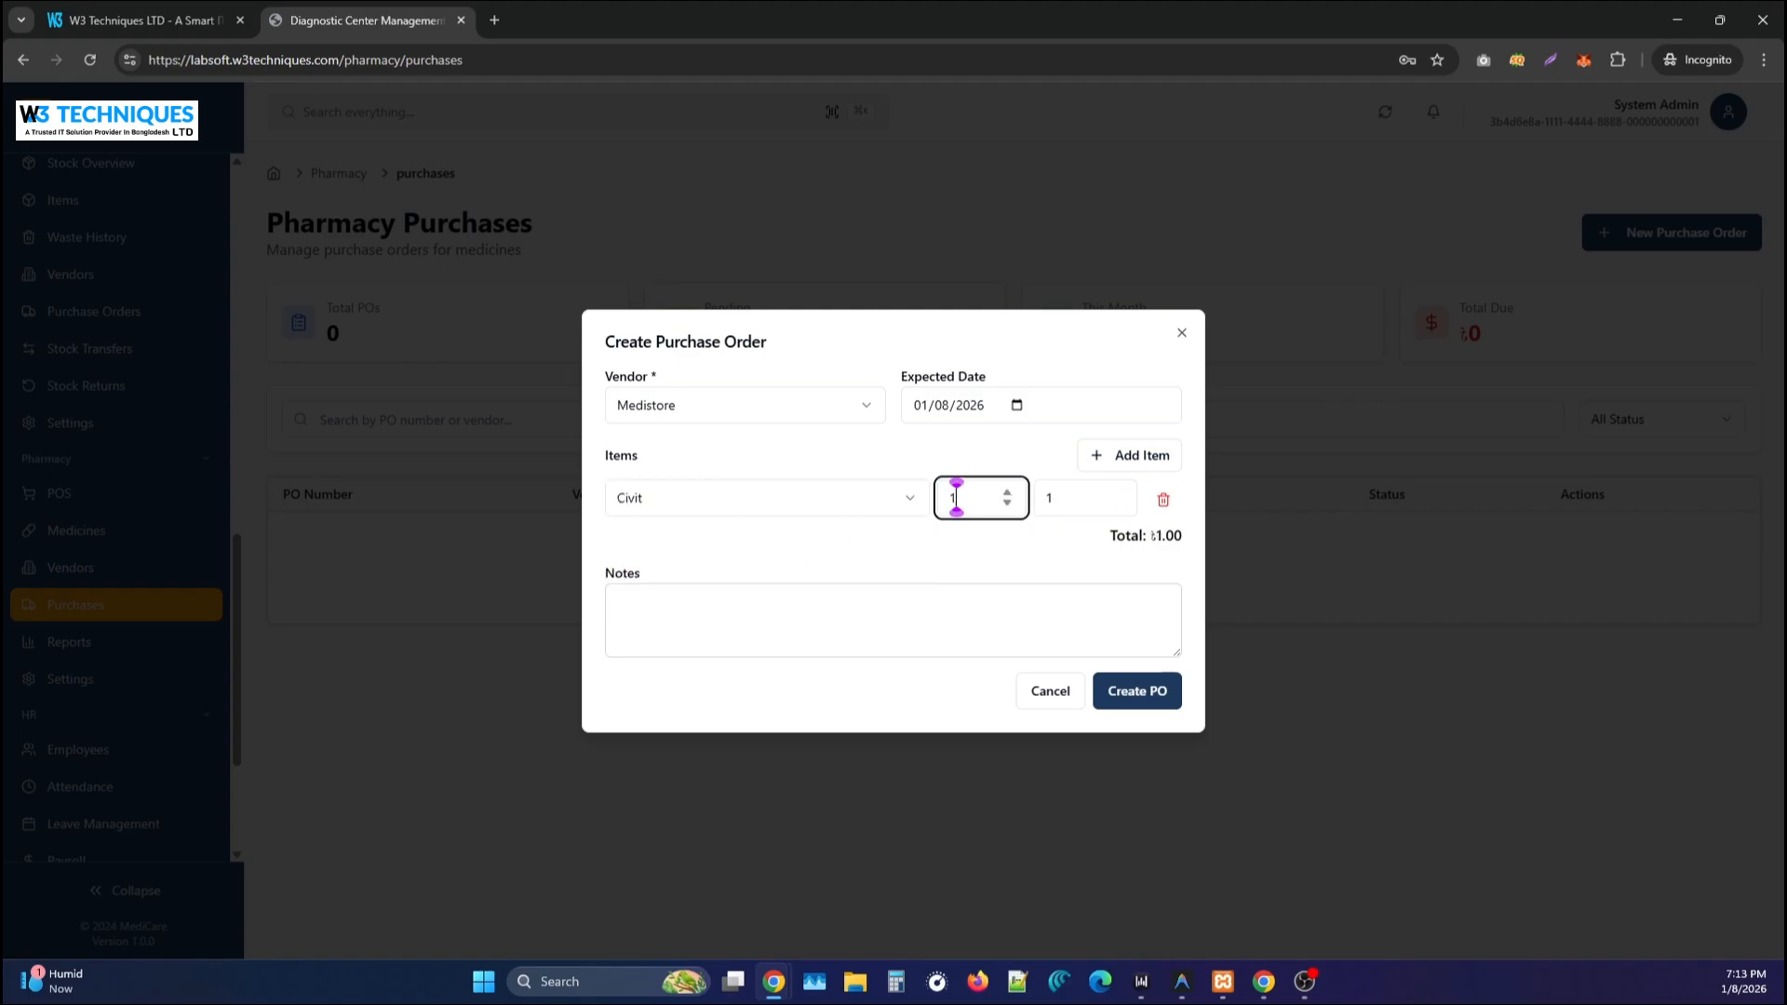
{"action": "type", "text": "00"}
{"action": "left_click", "coordinate": [1150, 694]}
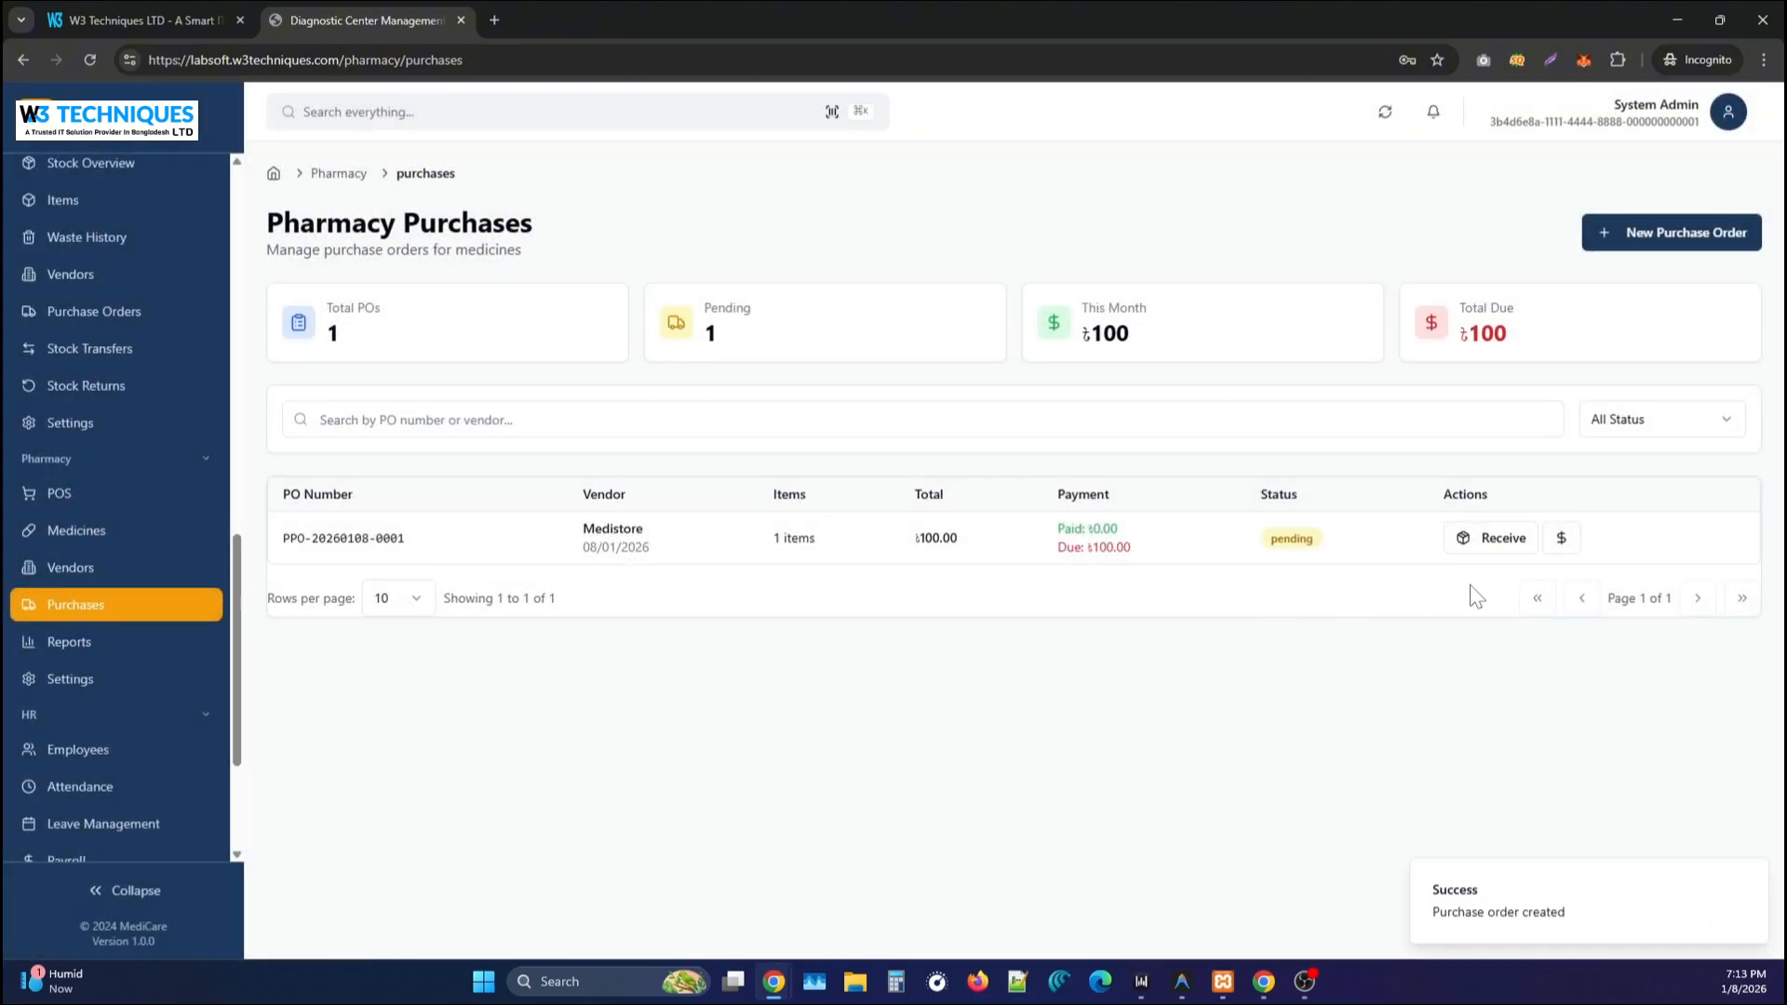
Examine the new purchase order's receive items and add payment forms, cancelling each one.
{"action": "left_click", "coordinate": [1500, 540]}
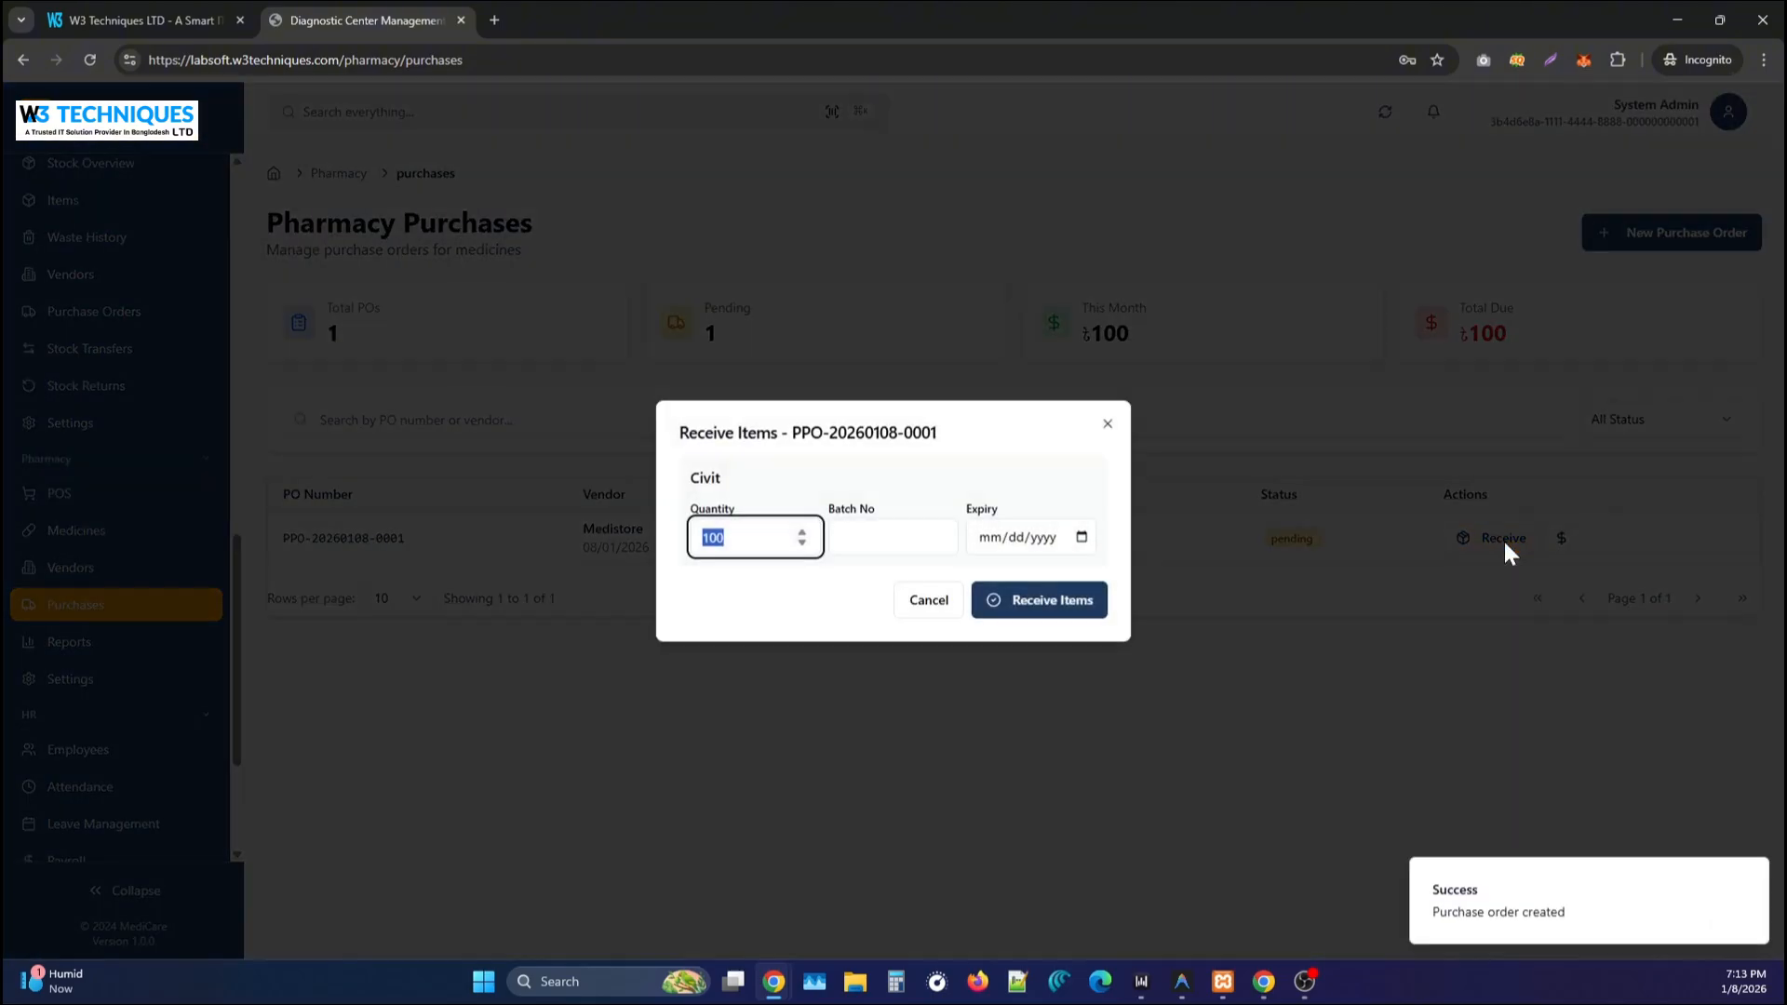
{"action": "left_click", "coordinate": [917, 600]}
{"action": "left_click", "coordinate": [1564, 540]}
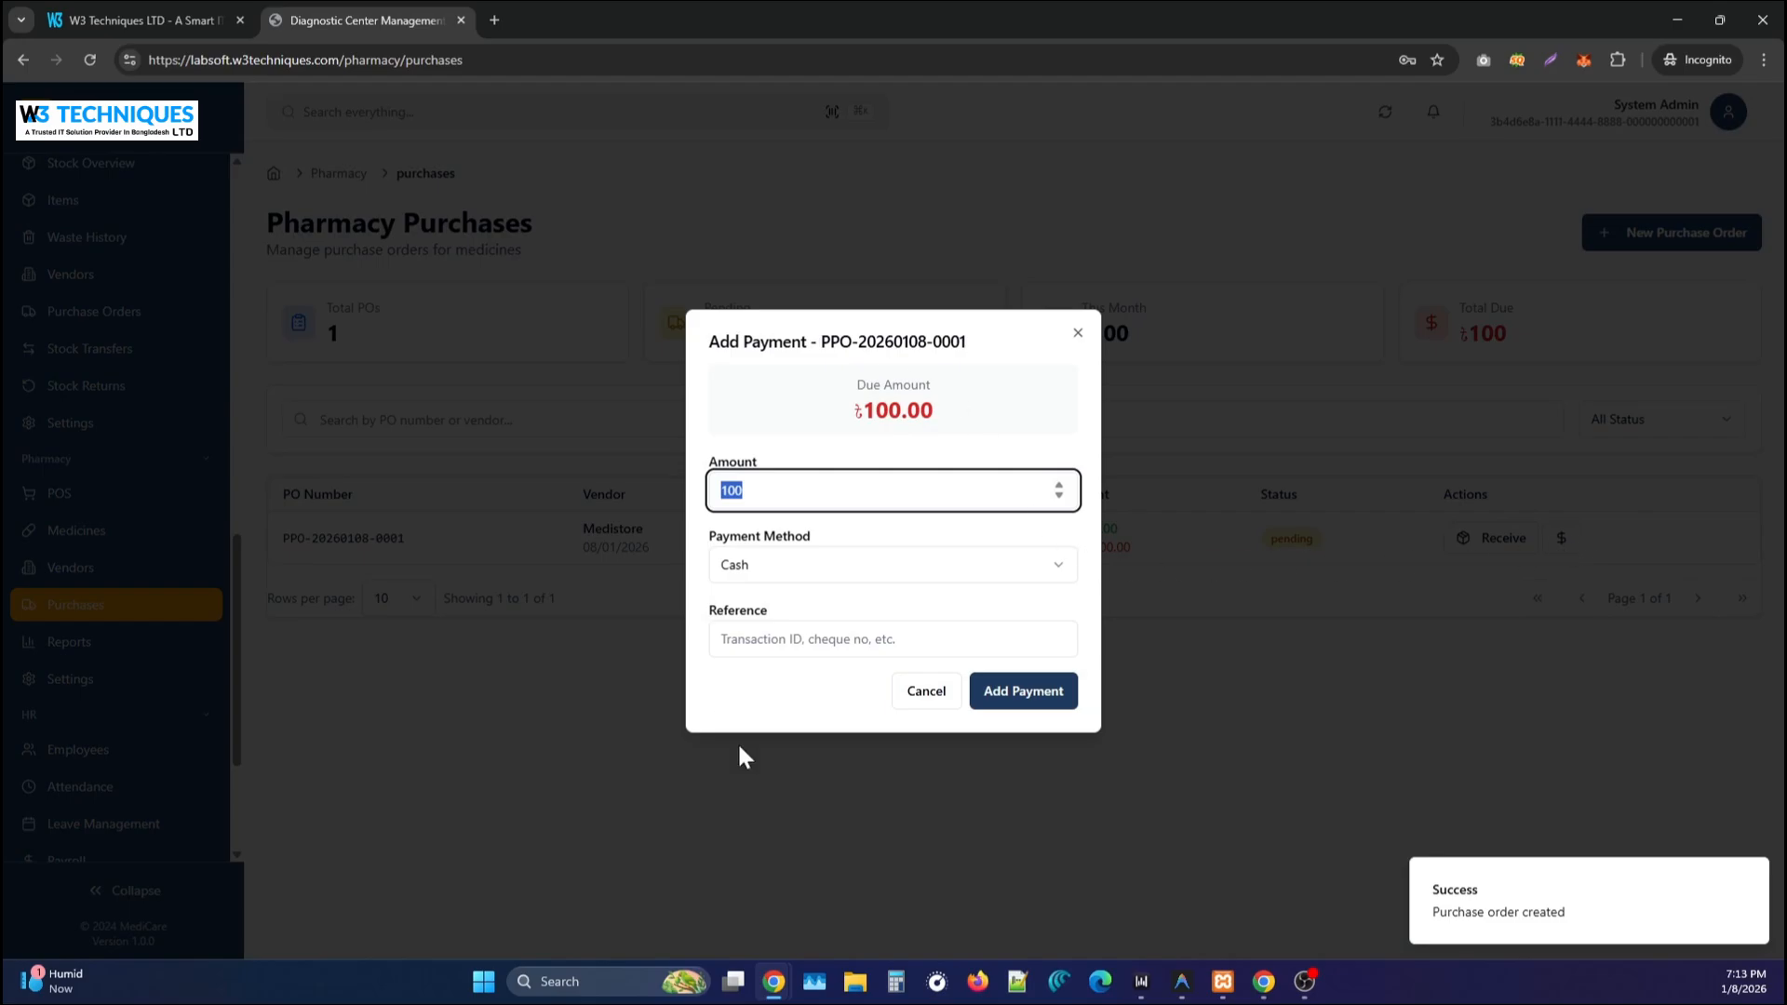
{"action": "left_click", "coordinate": [921, 696]}
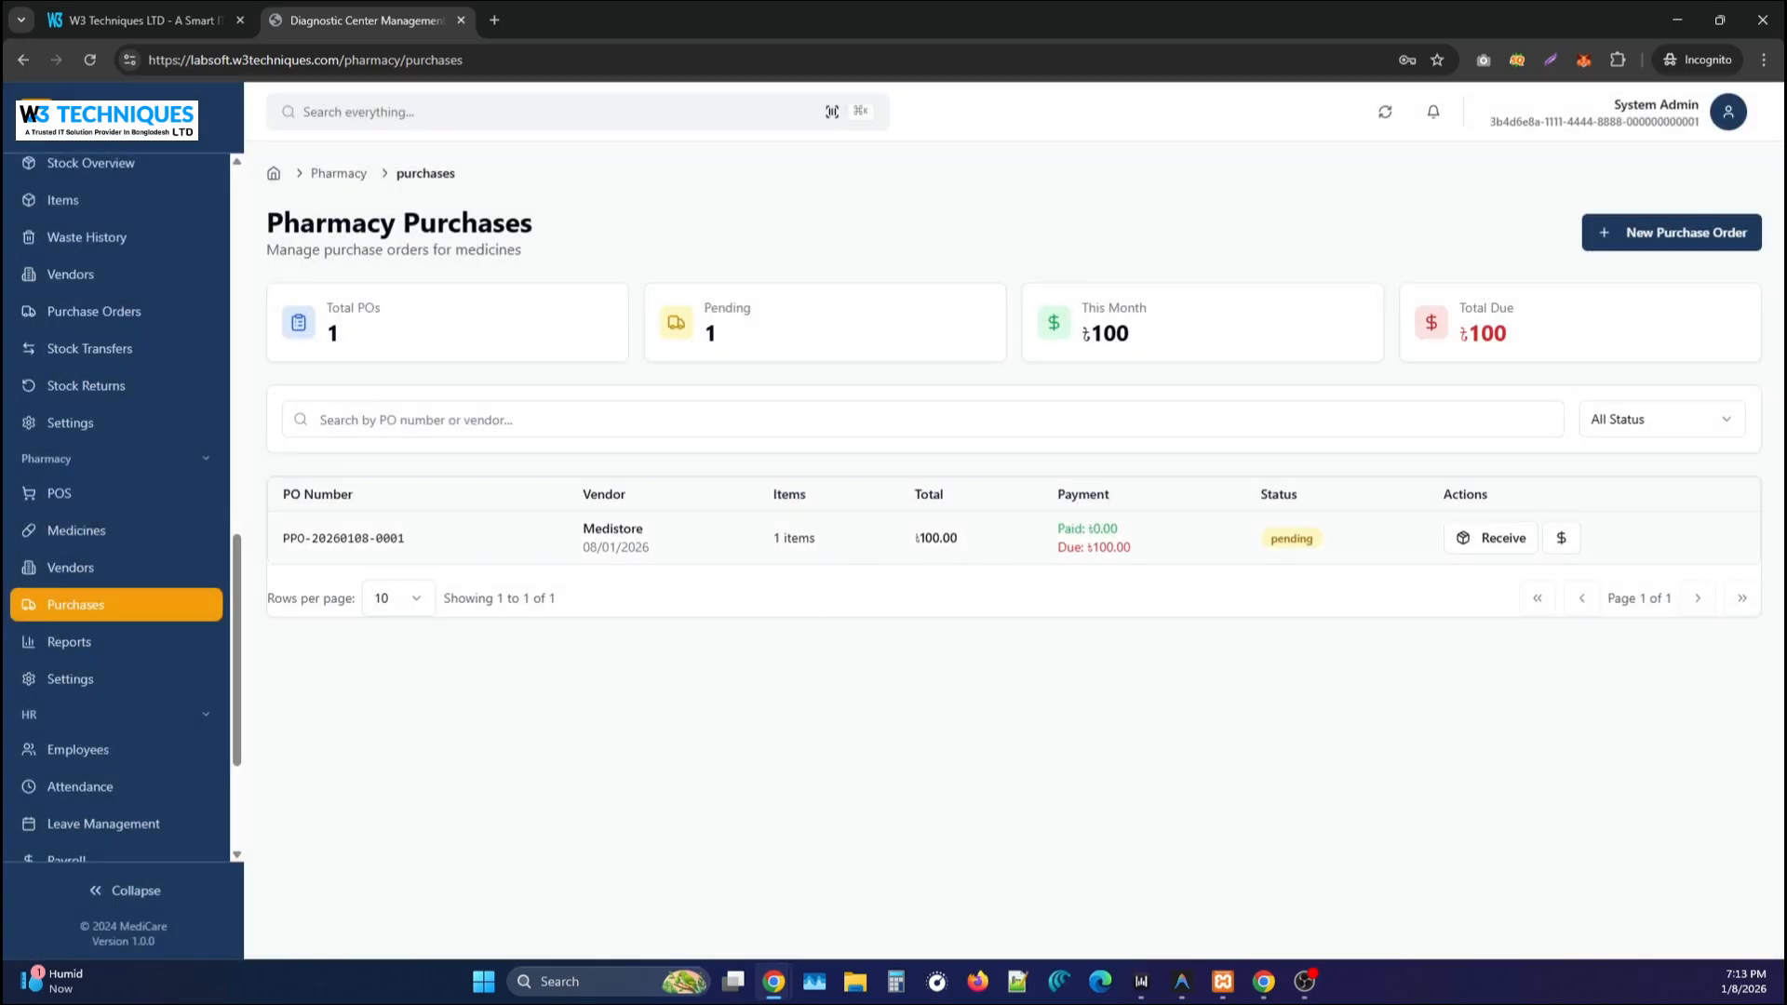
Examine the pharmacy reports for daily sales, sales by medicine, profit margin, stock, expiry, purchases and vendor dues.
{"action": "left_click", "coordinate": [98, 649]}
{"action": "left_click", "coordinate": [340, 503]}
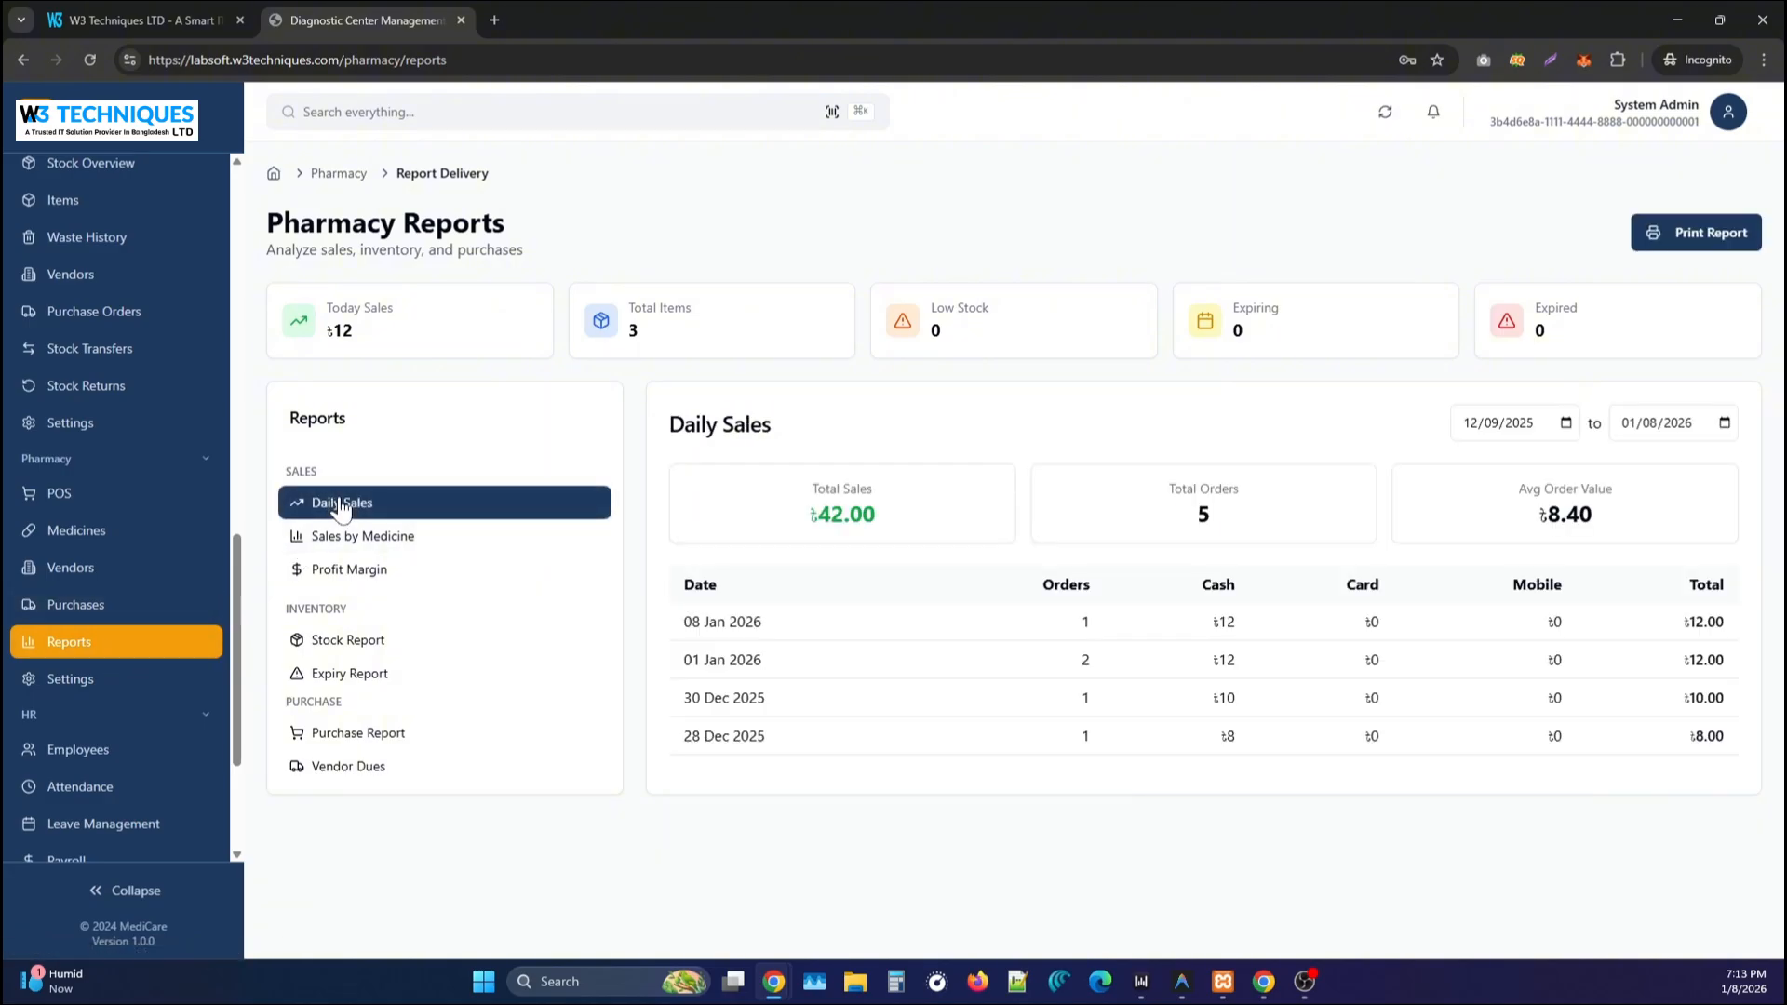
{"action": "left_click", "coordinate": [359, 540]}
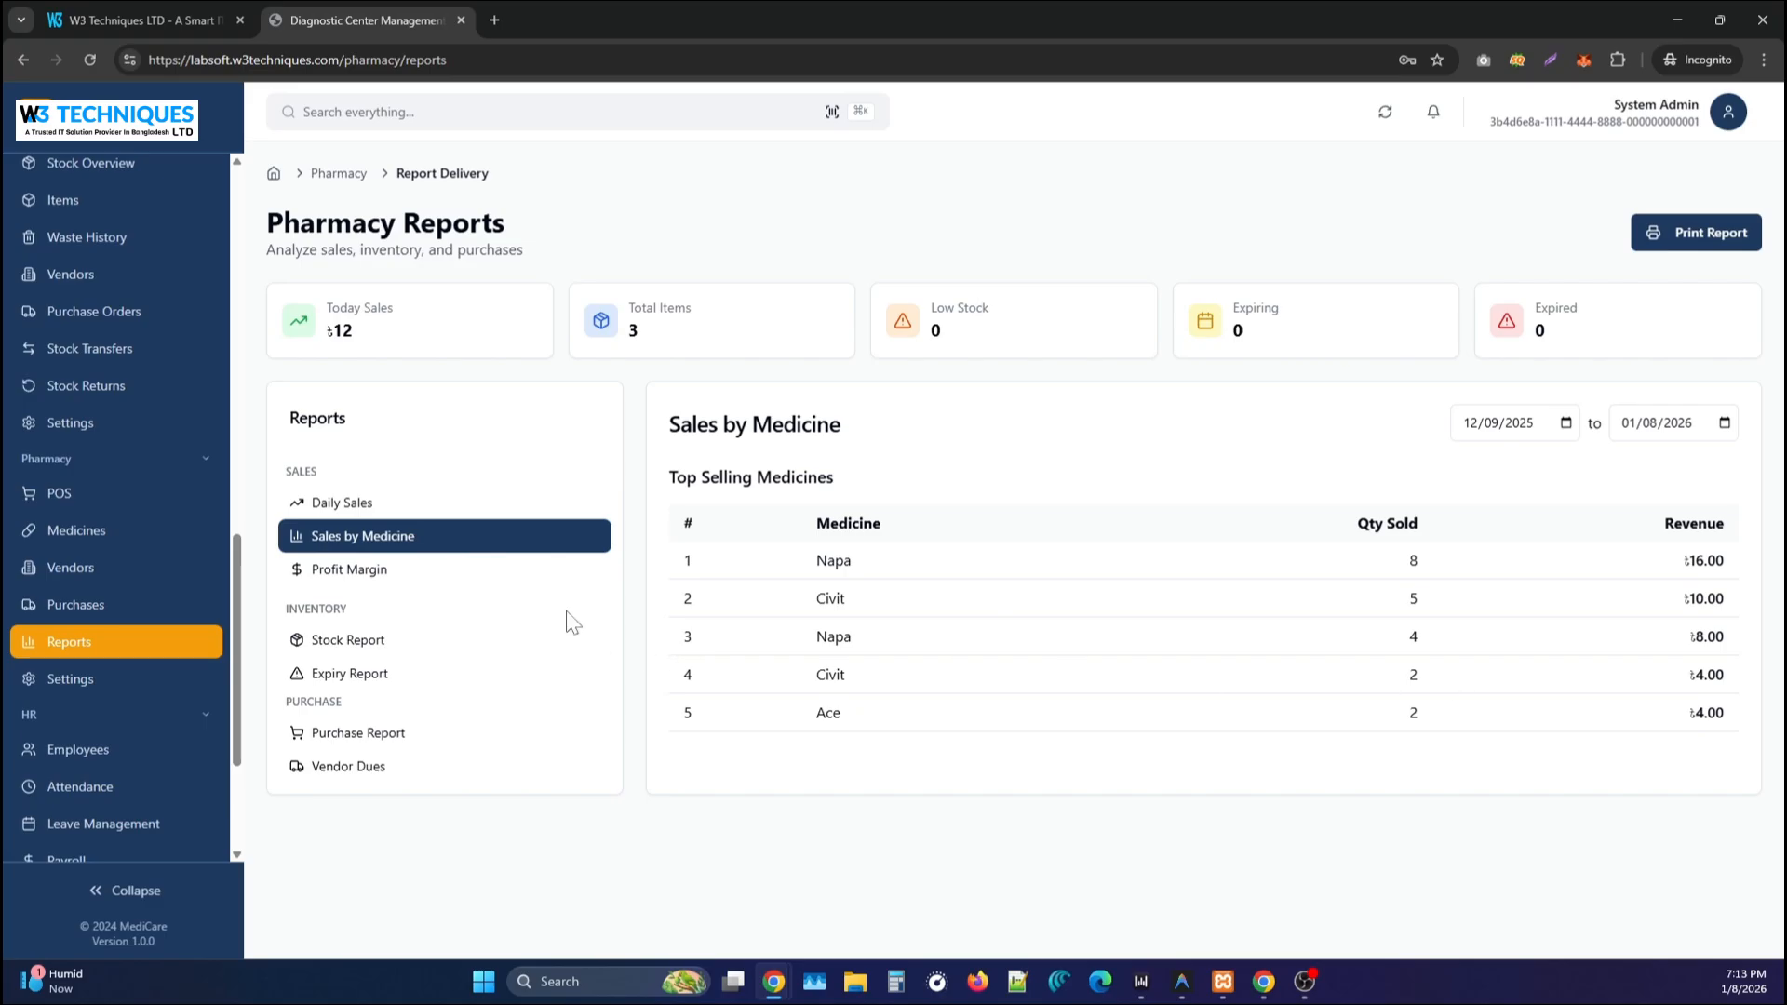
{"action": "left_click", "coordinate": [437, 571]}
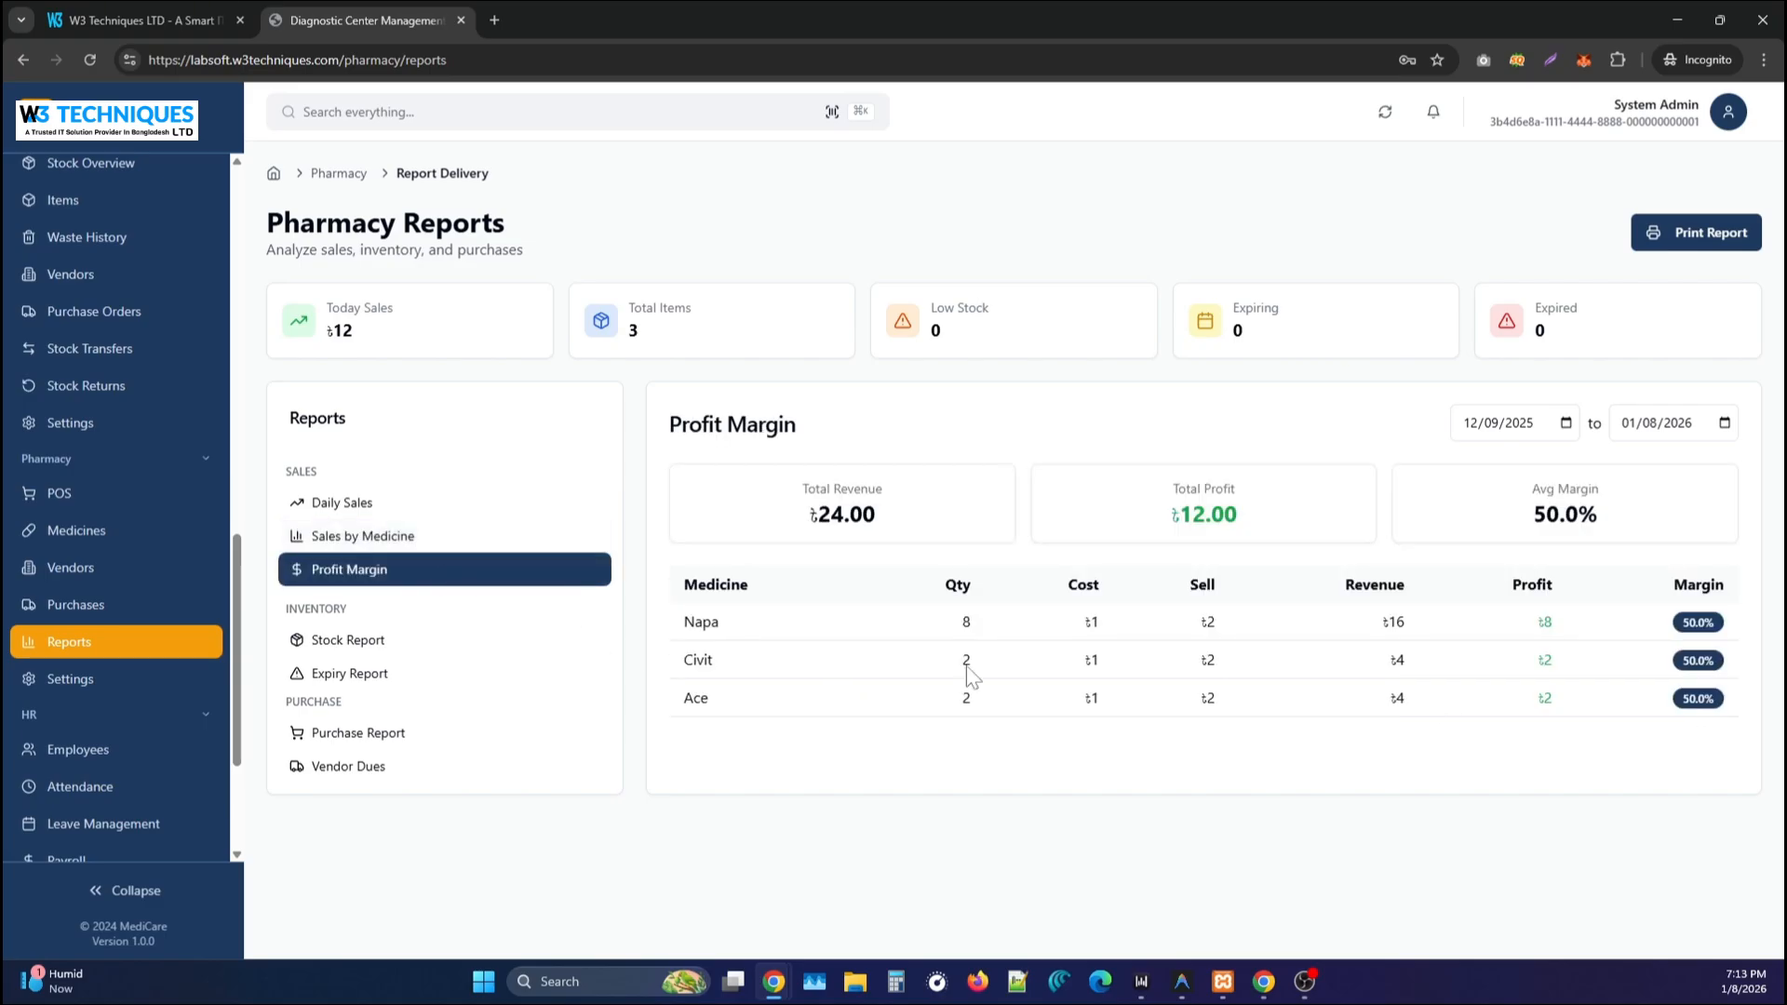
{"action": "left_click", "coordinate": [372, 643]}
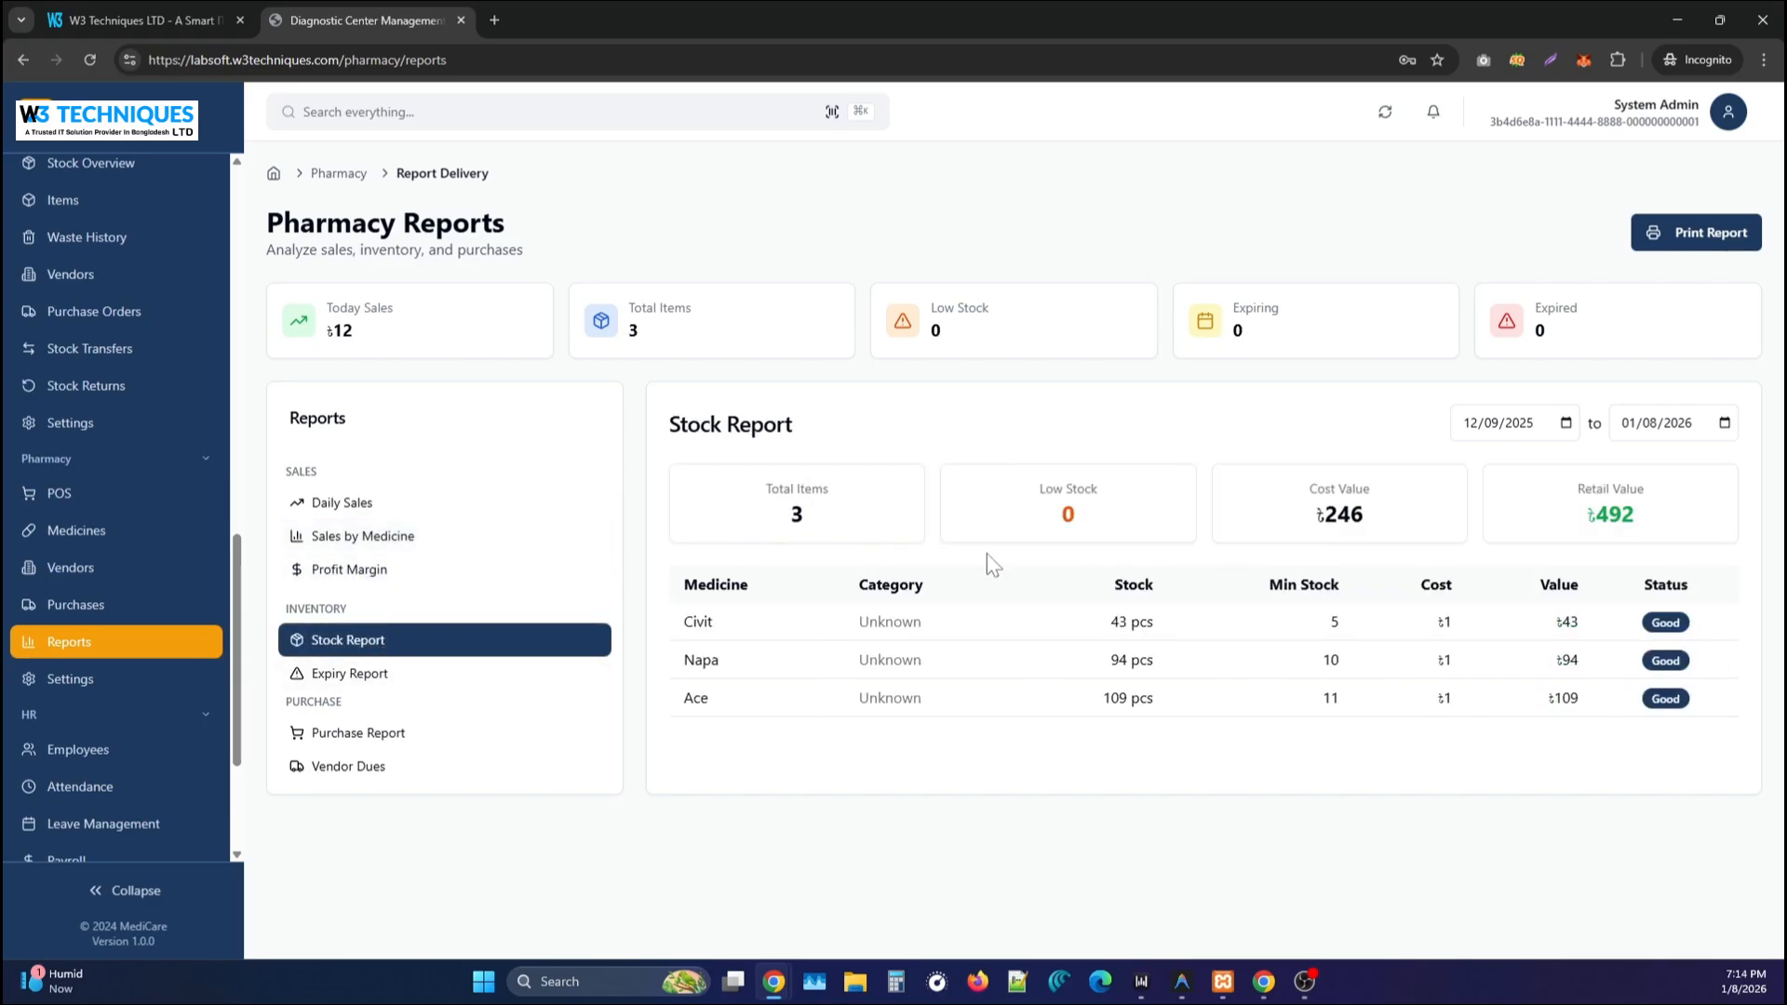
{"action": "left_click", "coordinate": [352, 677]}
{"action": "left_click", "coordinate": [363, 735]}
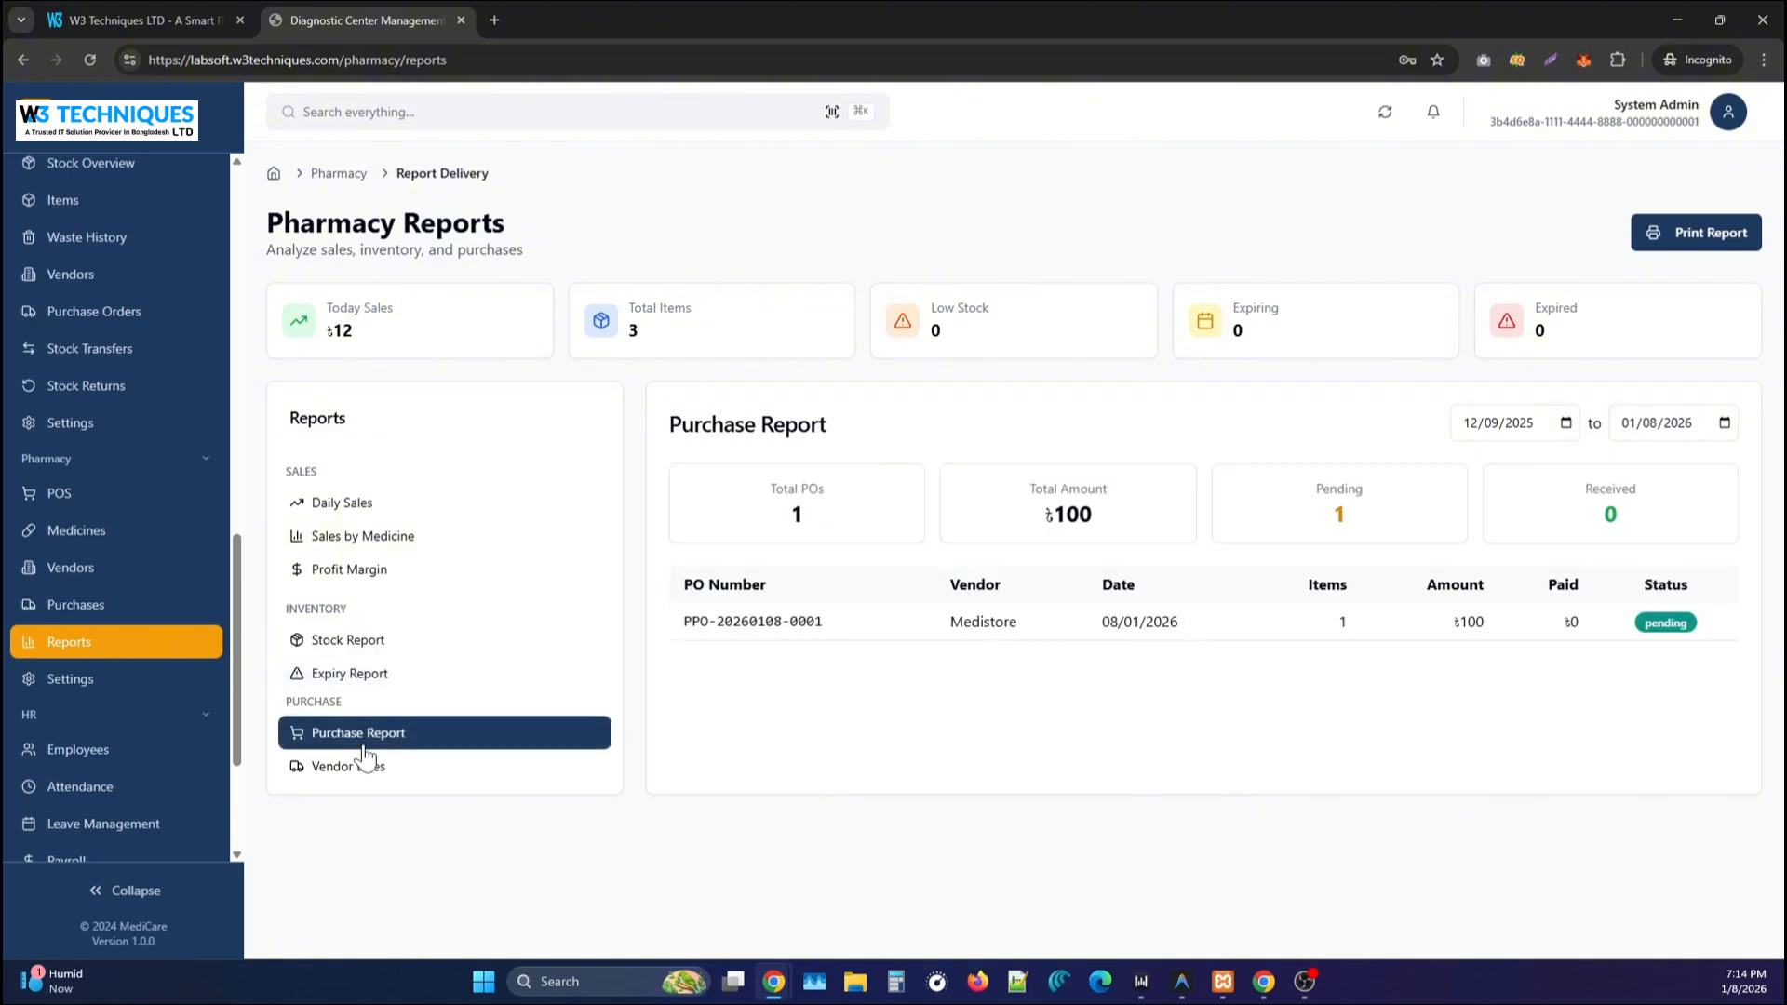
{"action": "left_click", "coordinate": [365, 771]}
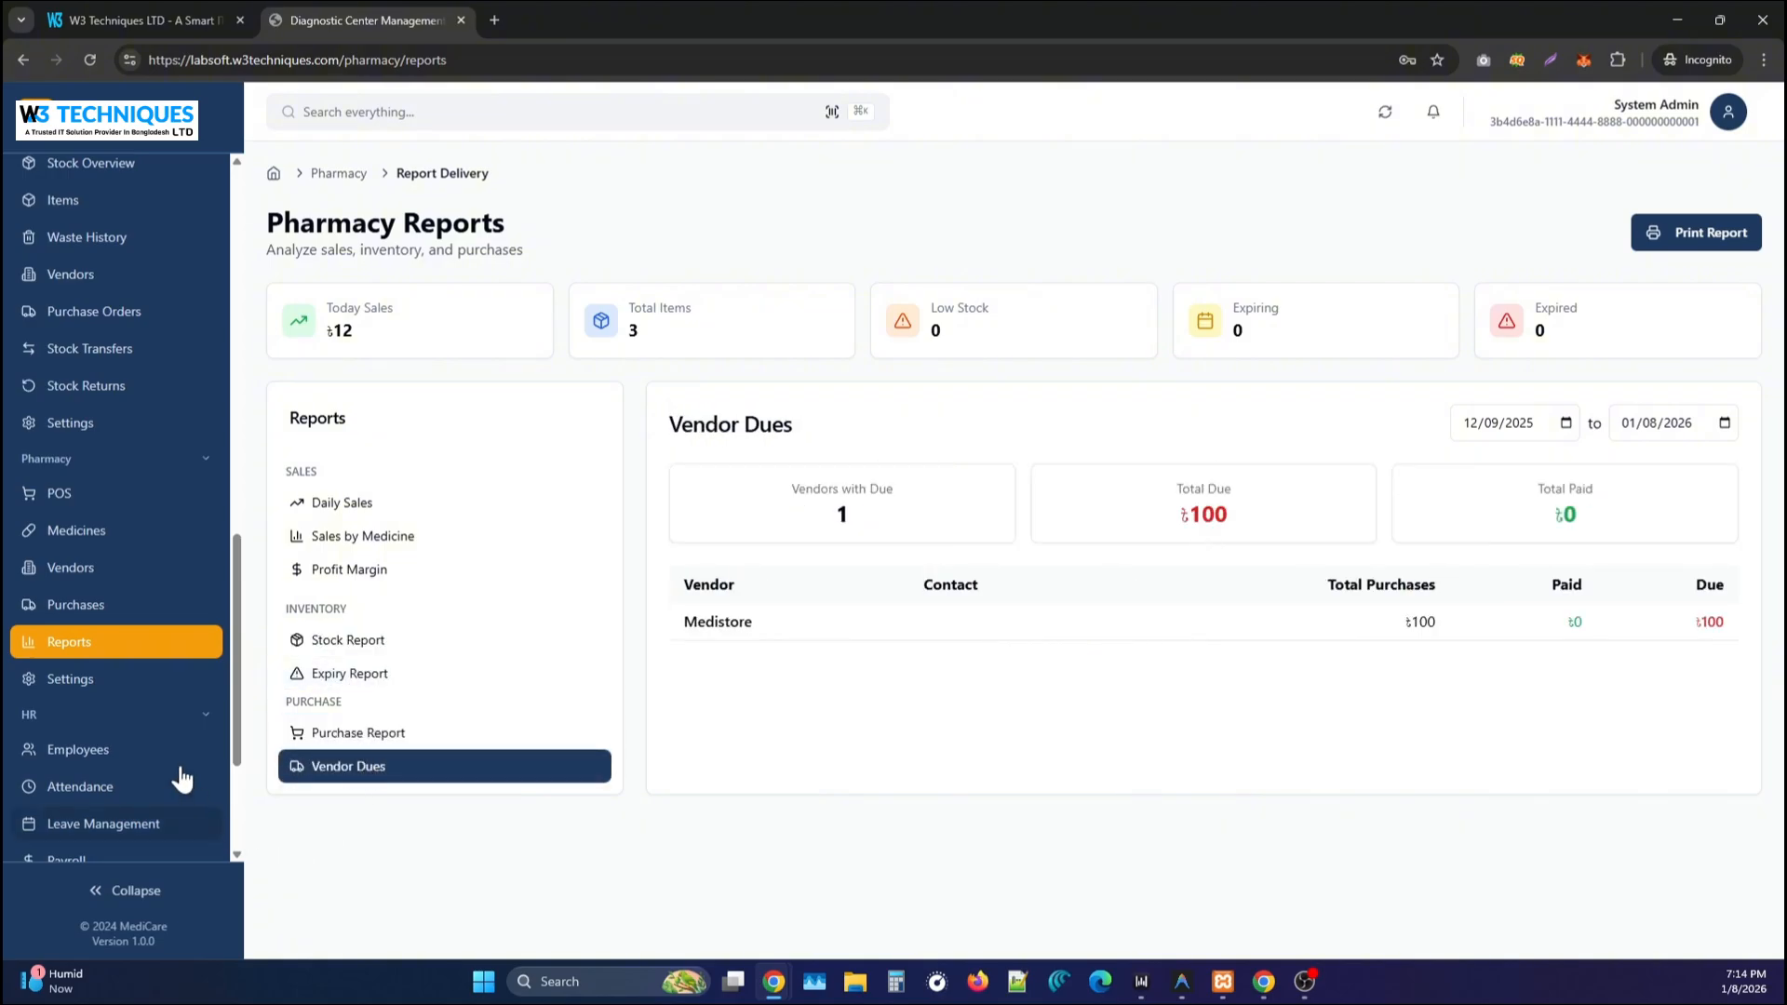
Examine the medicine categories and measurement units in the pharmacy settings and open the receipt printer configuration.
{"action": "left_click", "coordinate": [93, 679]}
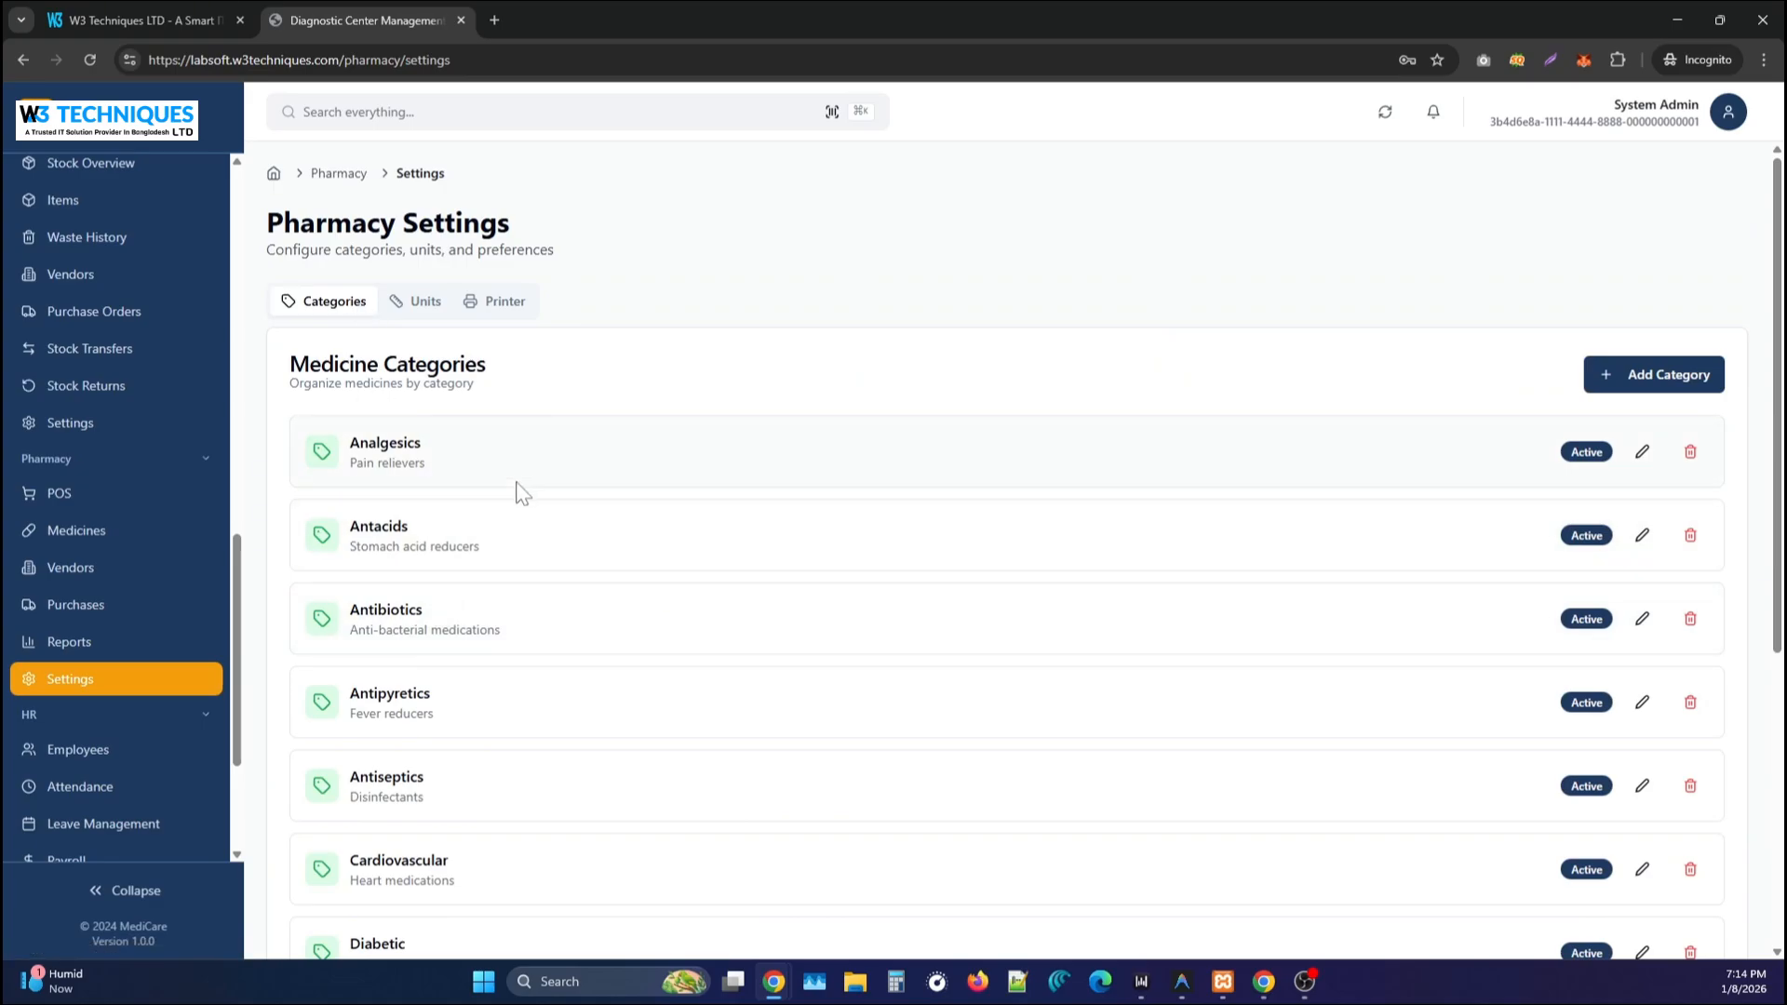
{"action": "left_click", "coordinate": [411, 307]}
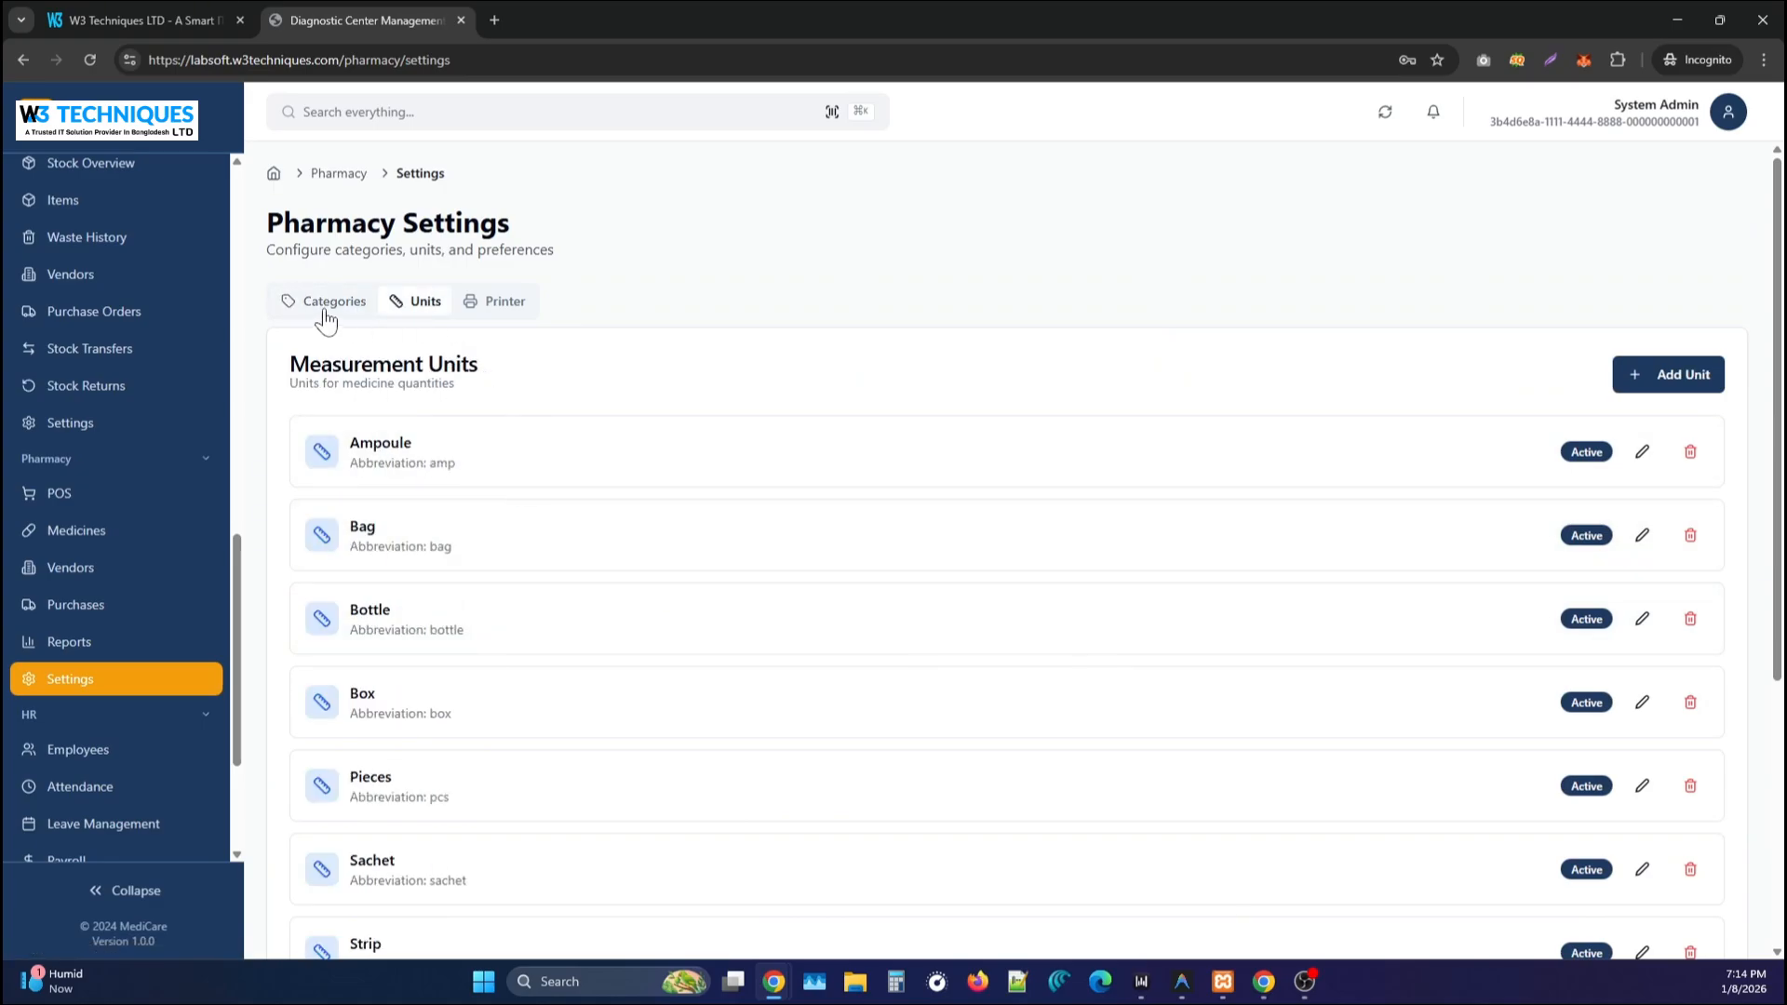
{"action": "left_click", "coordinate": [479, 313]}
Try the 58mm and 80mm paper sizes for the receipt printer, ending on 80mm.
{"action": "left_click", "coordinate": [1216, 530]}
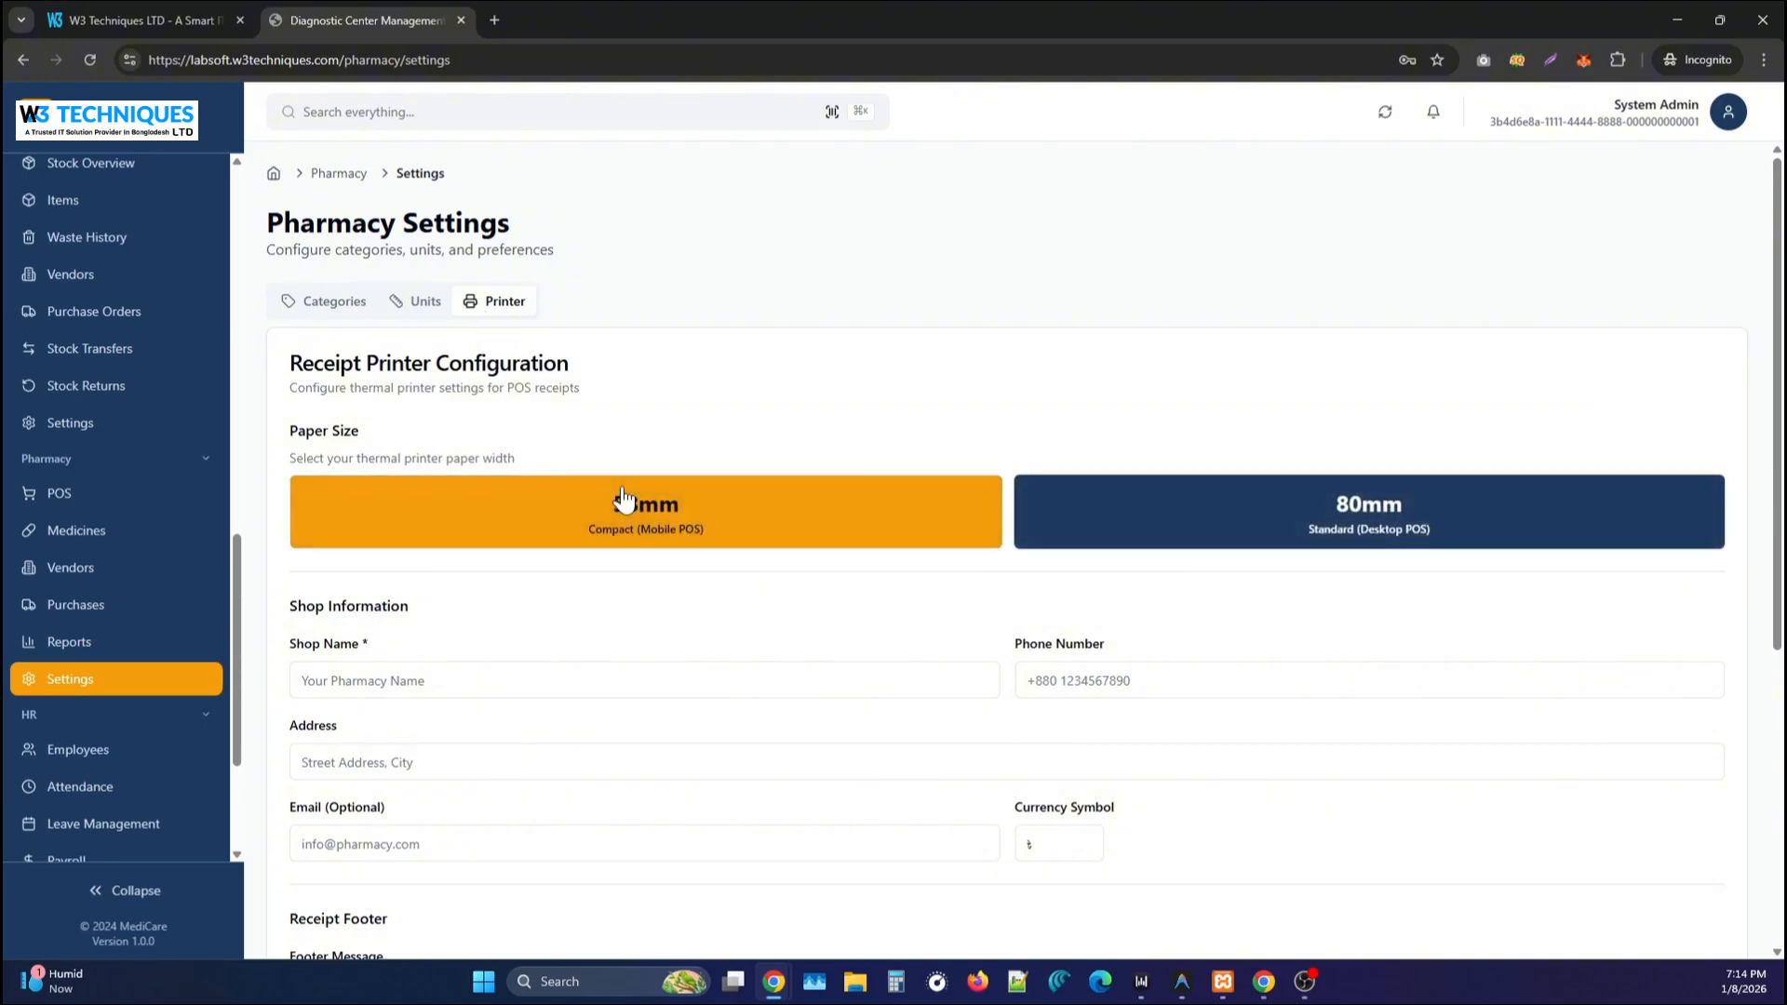
{"action": "scroll", "coordinate": [691, 556], "scroll_direction": "down", "scroll_amount": 2}
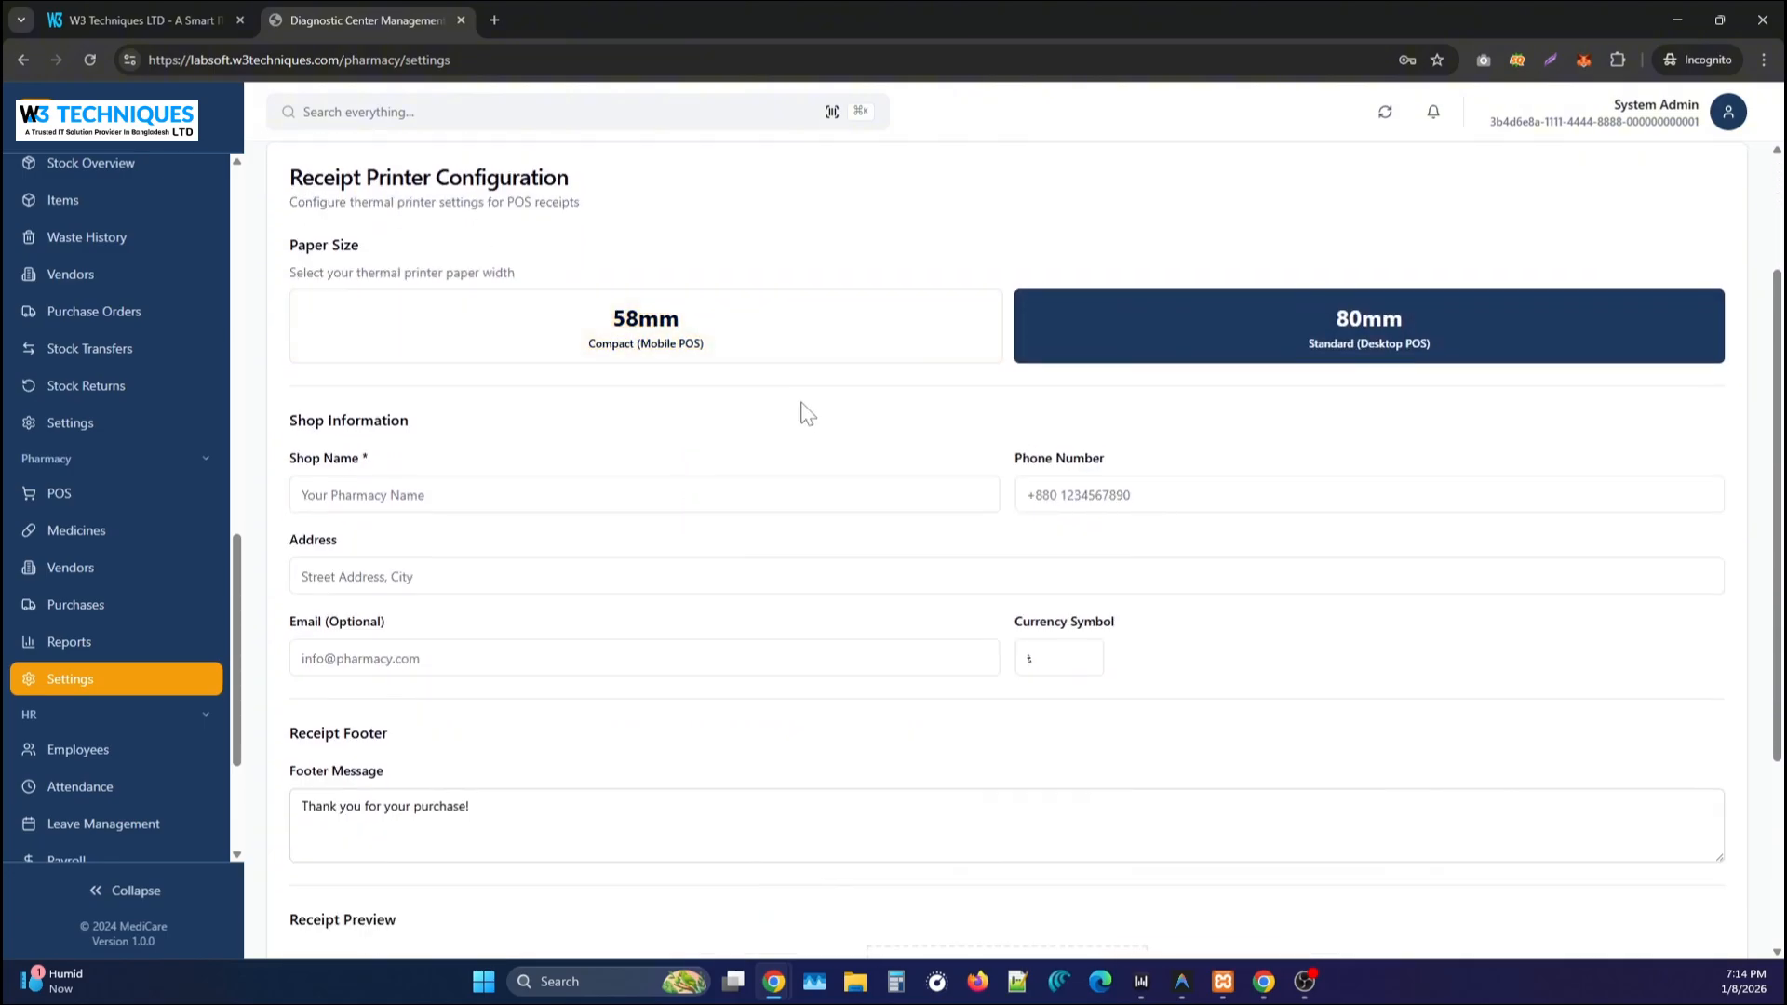
{"action": "left_click", "coordinate": [757, 343]}
{"action": "left_click", "coordinate": [1073, 341]}
{"action": "left_click", "coordinate": [670, 347]}
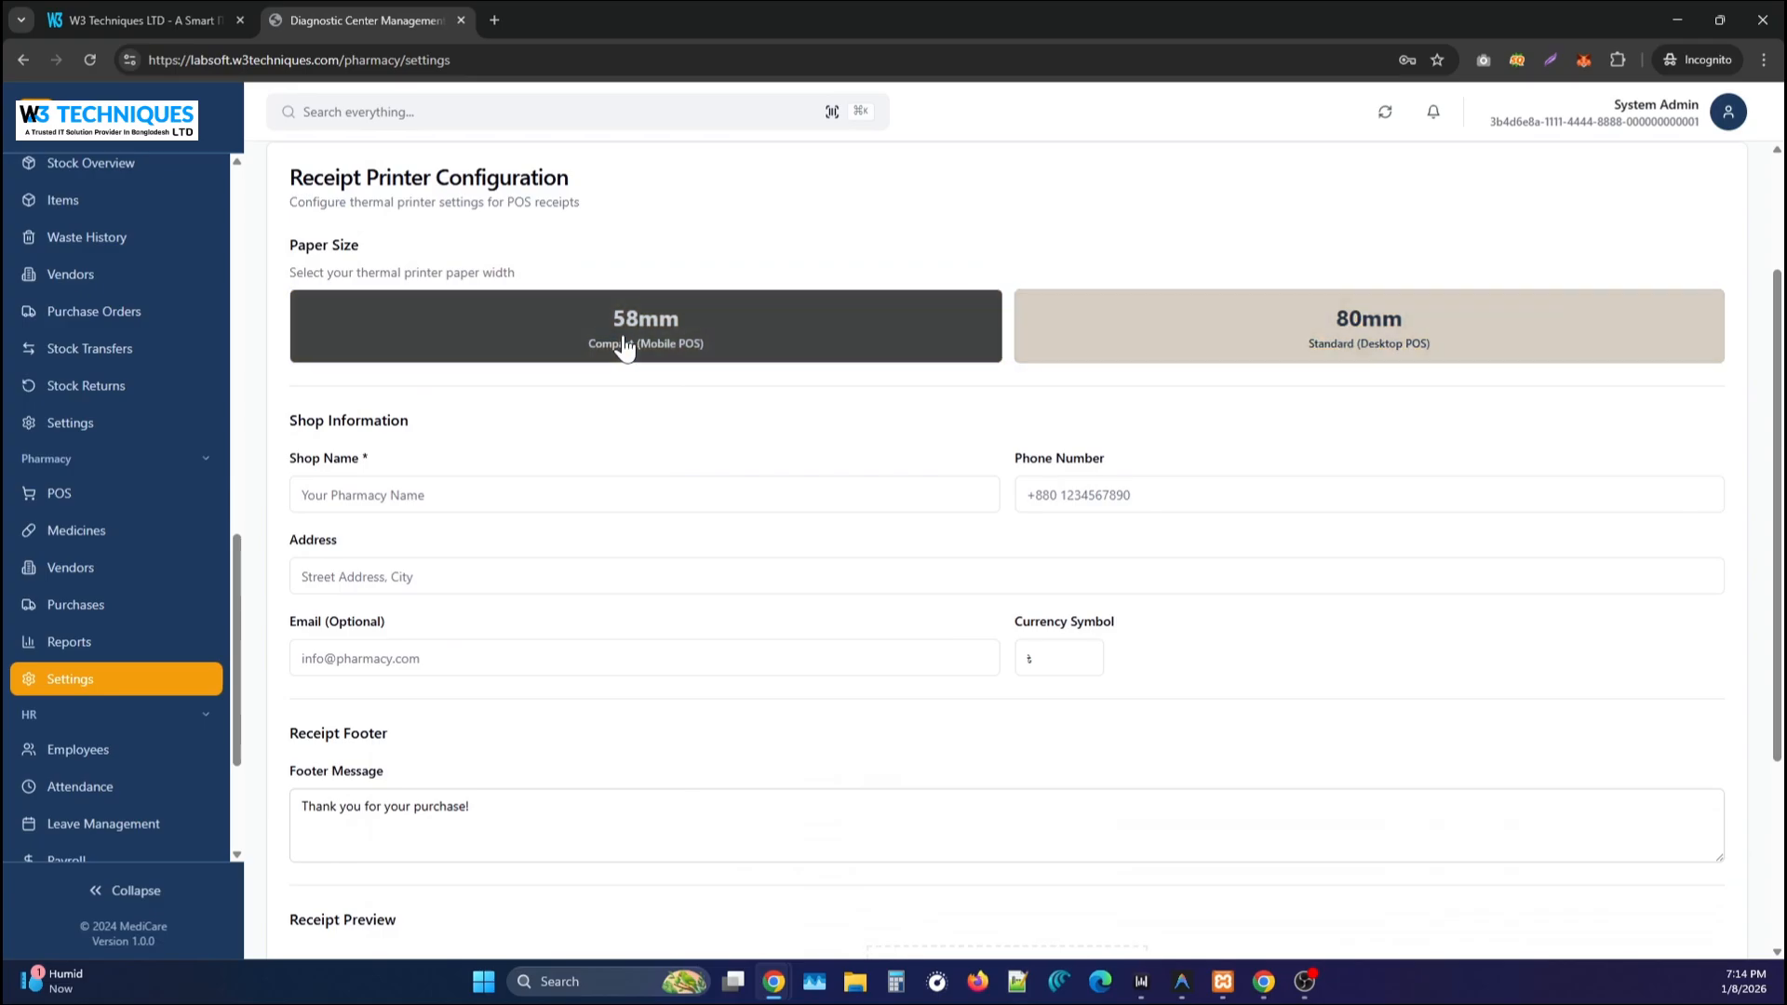
{"action": "left_click", "coordinate": [1071, 343]}
Examine the receipt printer's shop information fields, footer message and receipt preview without changing them.
{"action": "left_click", "coordinate": [707, 495]}
{"action": "left_click", "coordinate": [1022, 493]}
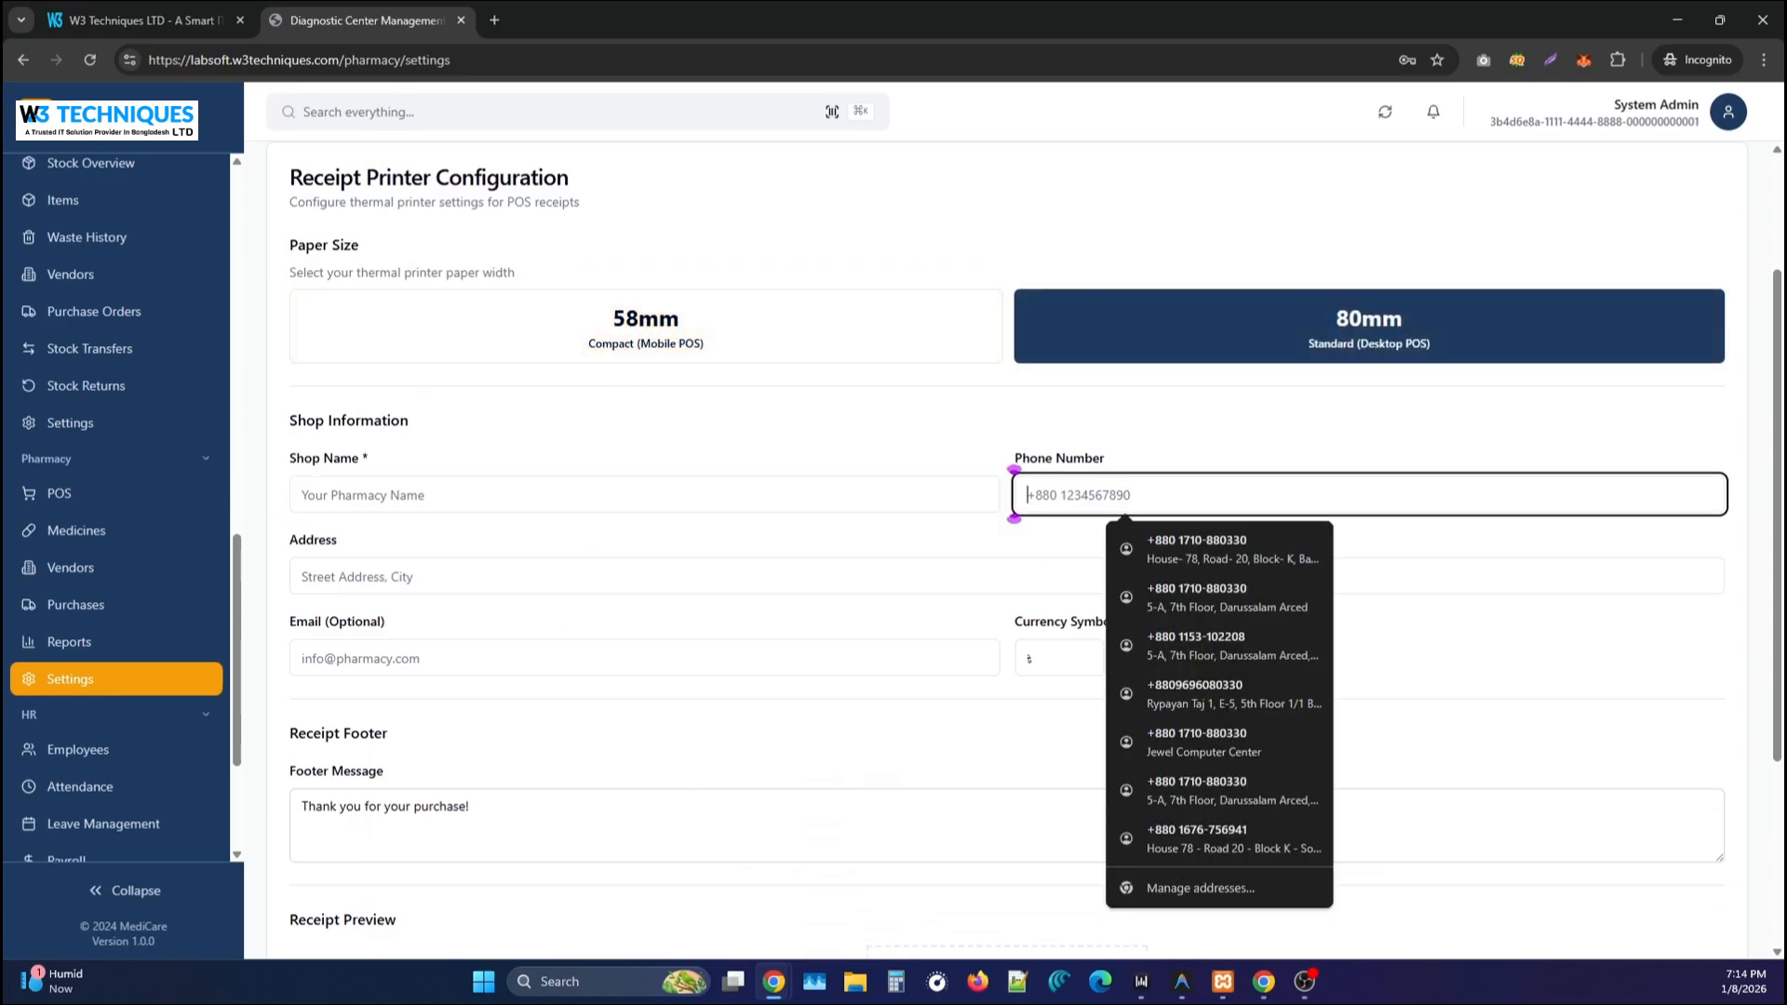
{"action": "left_click", "coordinate": [551, 614]}
{"action": "scroll", "coordinate": [568, 651], "scroll_direction": "down", "scroll_amount": 3}
{"action": "left_click", "coordinate": [579, 560]}
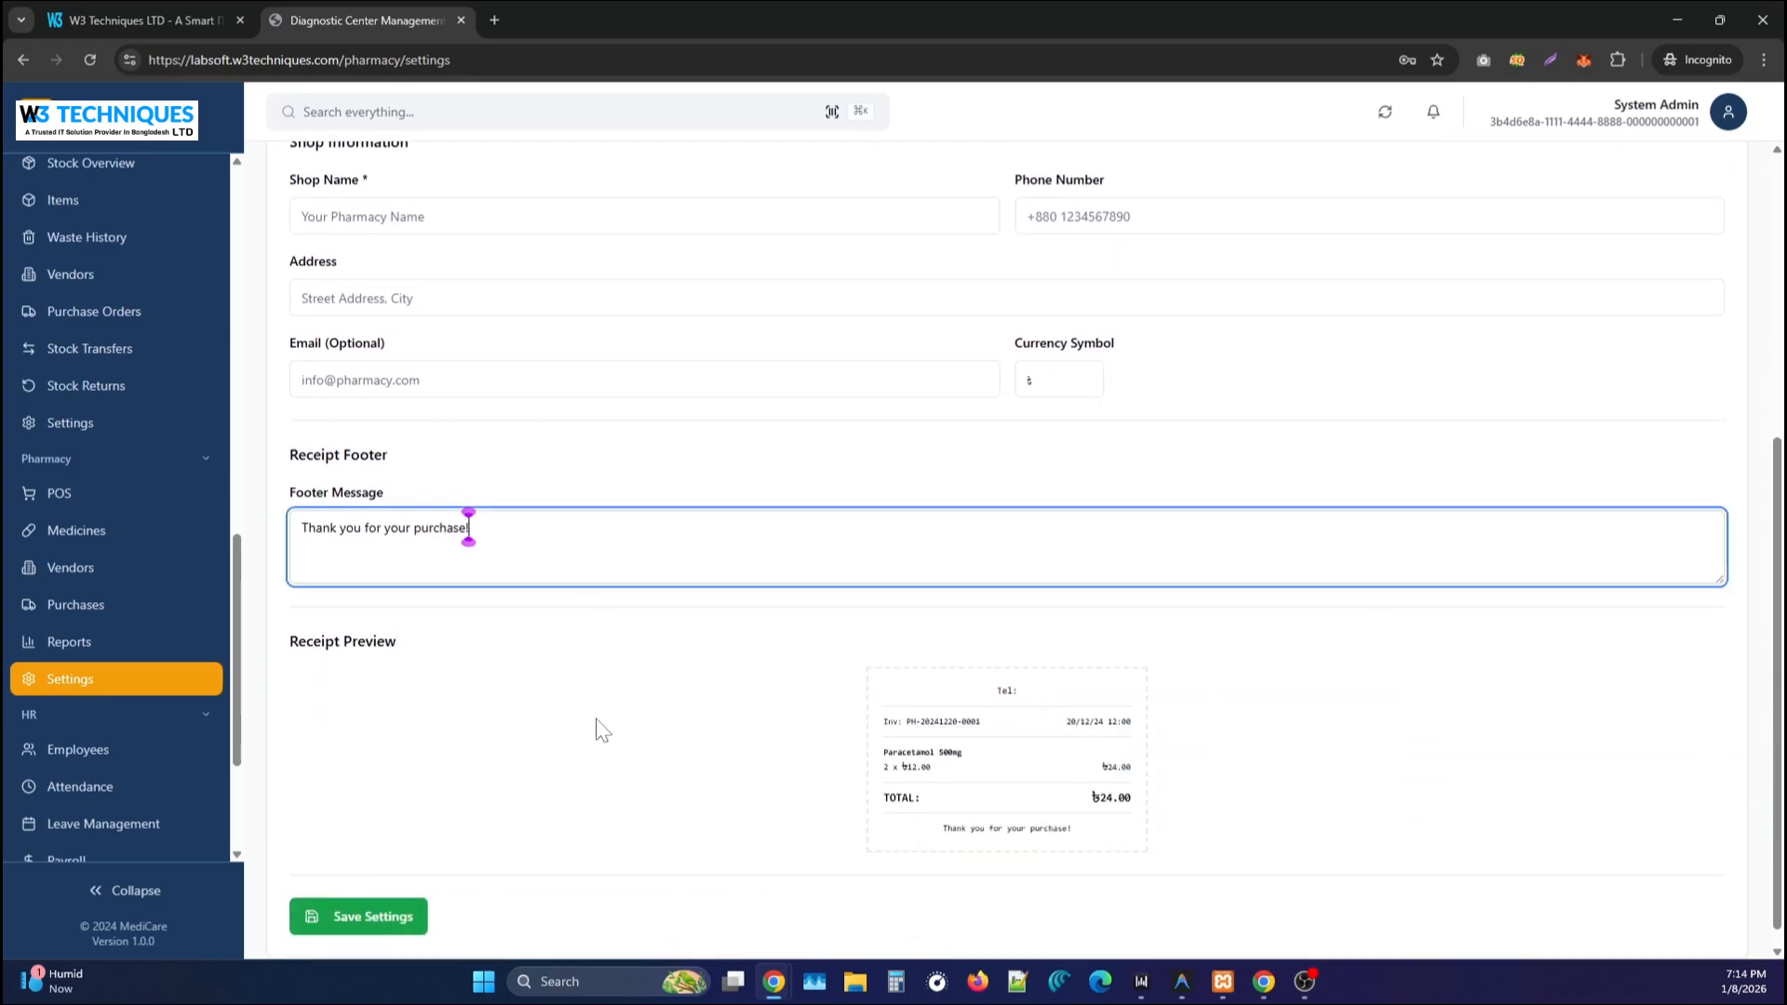
{"action": "left_click", "coordinate": [597, 720]}
{"action": "scroll", "coordinate": [559, 462], "scroll_direction": "up", "scroll_amount": 4}
{"action": "scroll", "coordinate": [498, 511], "scroll_direction": "down", "scroll_amount": 4}
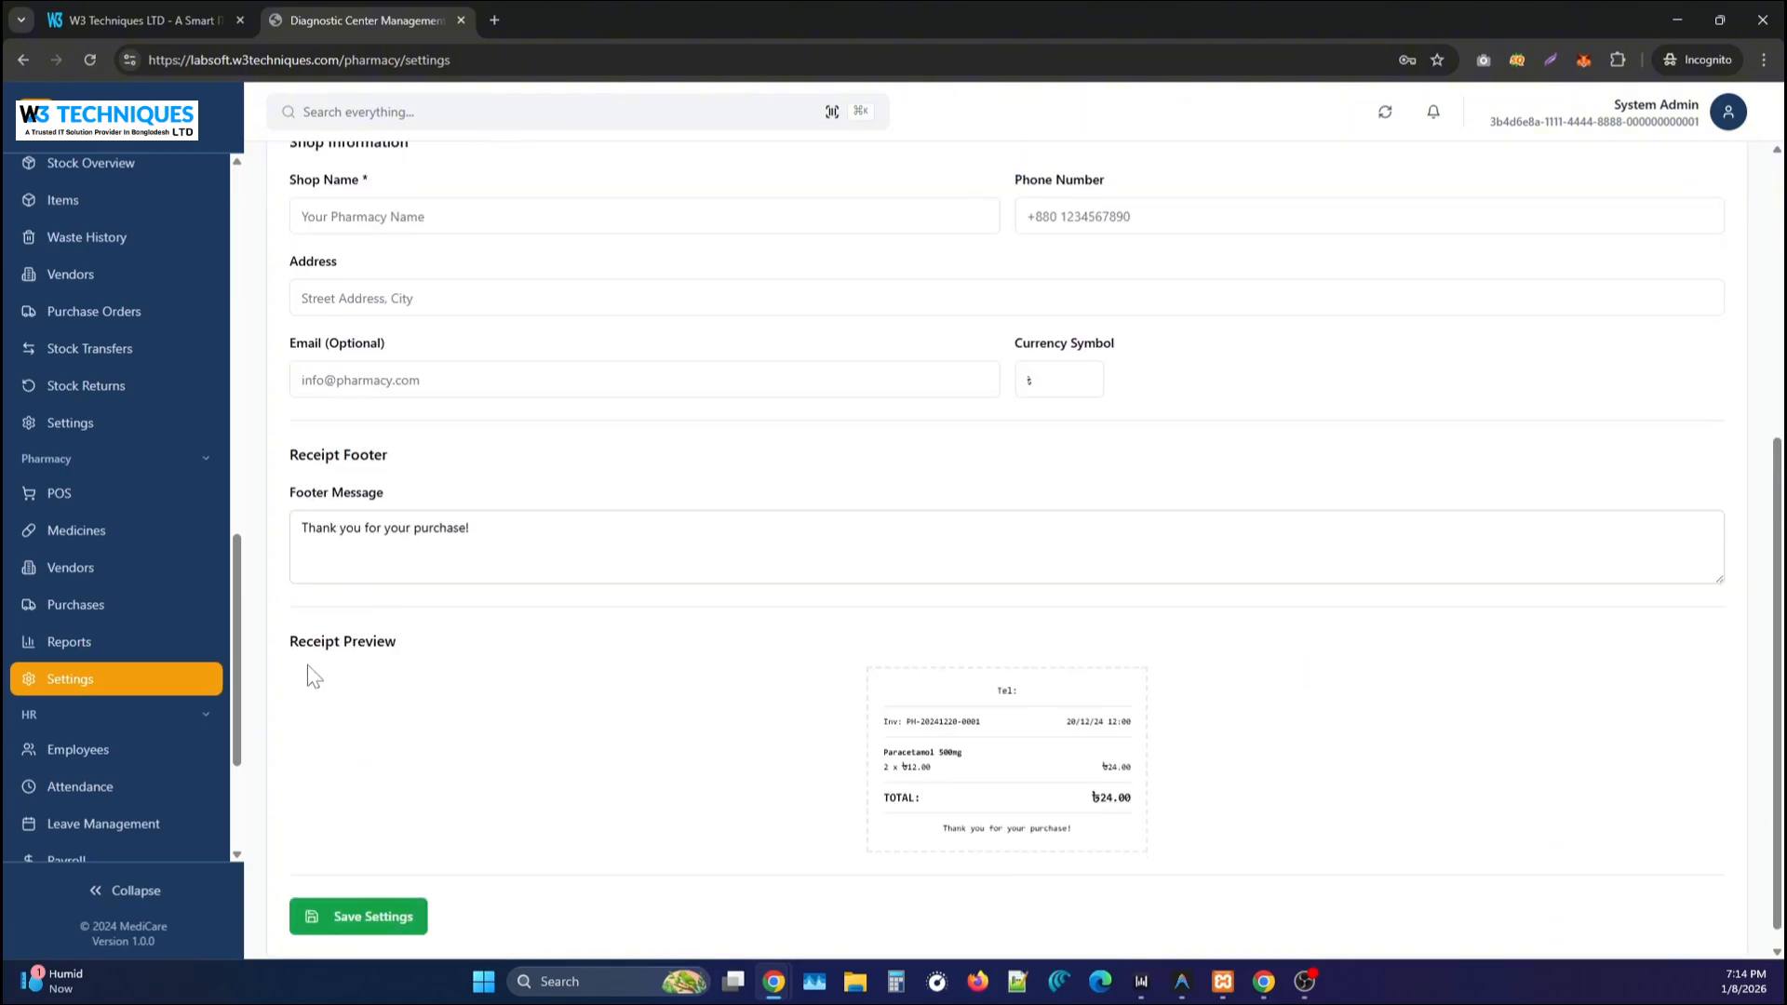
Open the HR employee directory and examine its attendance, leave requests and payroll sections.
{"action": "scroll", "coordinate": [102, 572], "scroll_direction": "down", "scroll_amount": 3}
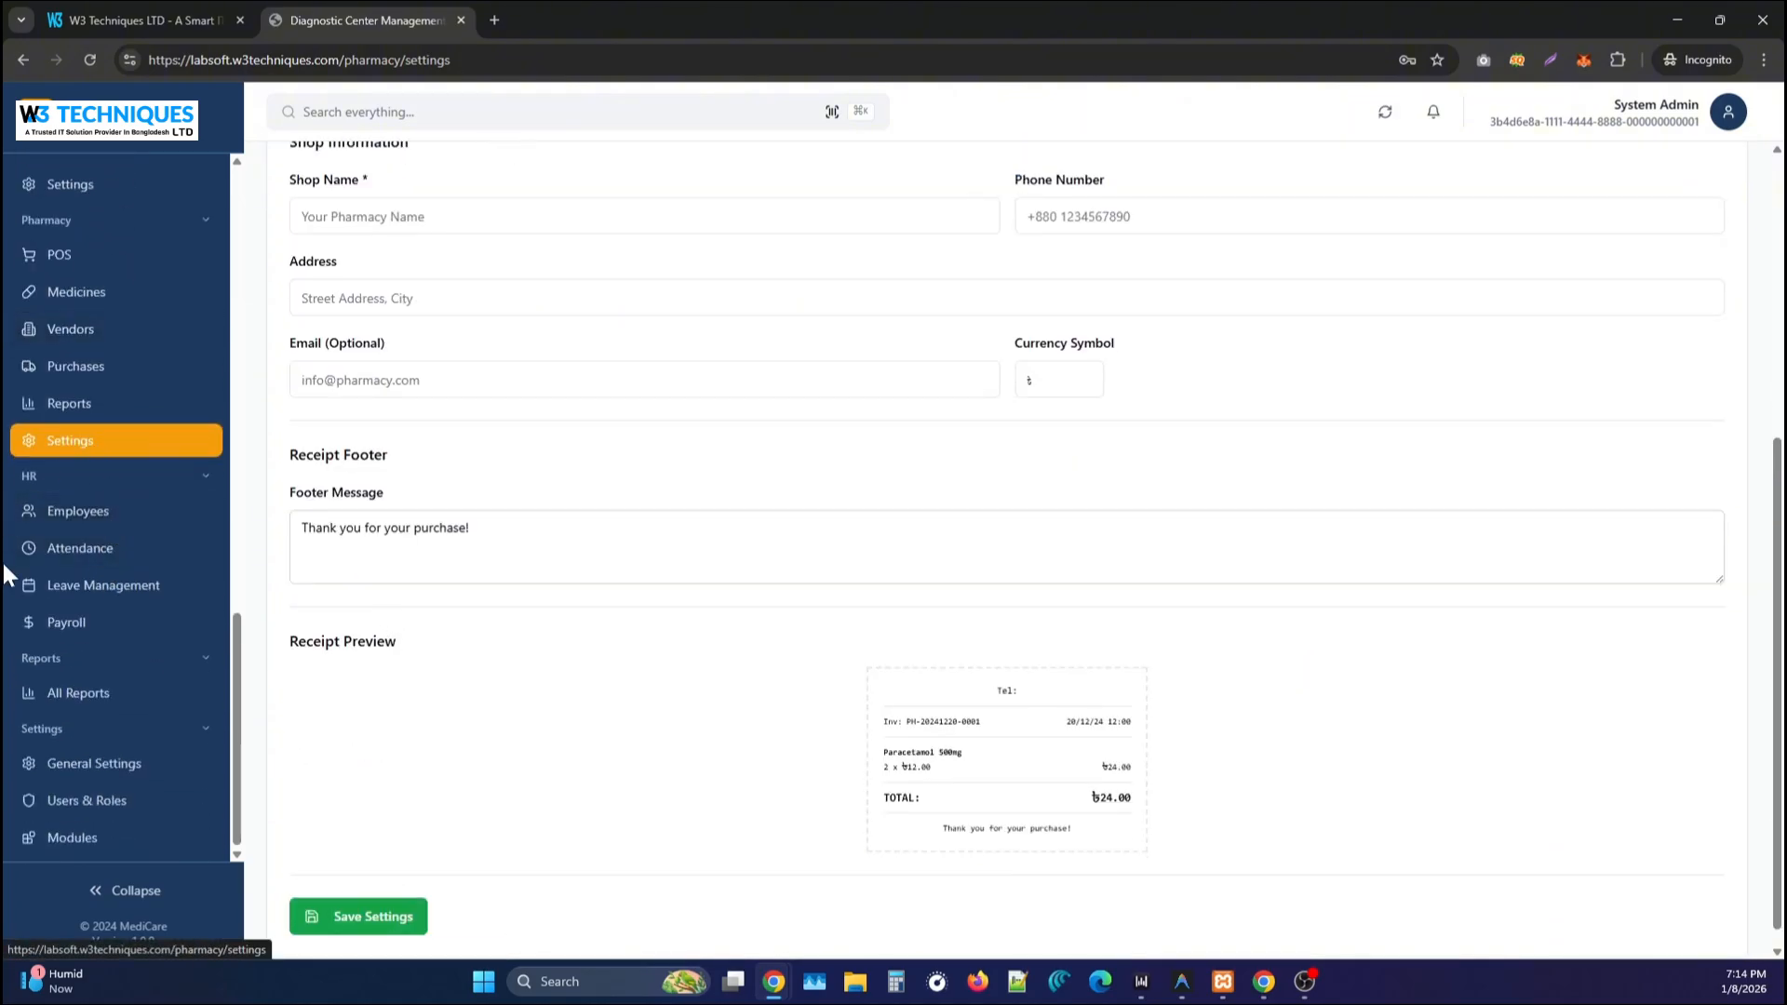
{"action": "left_click", "coordinate": [89, 527]}
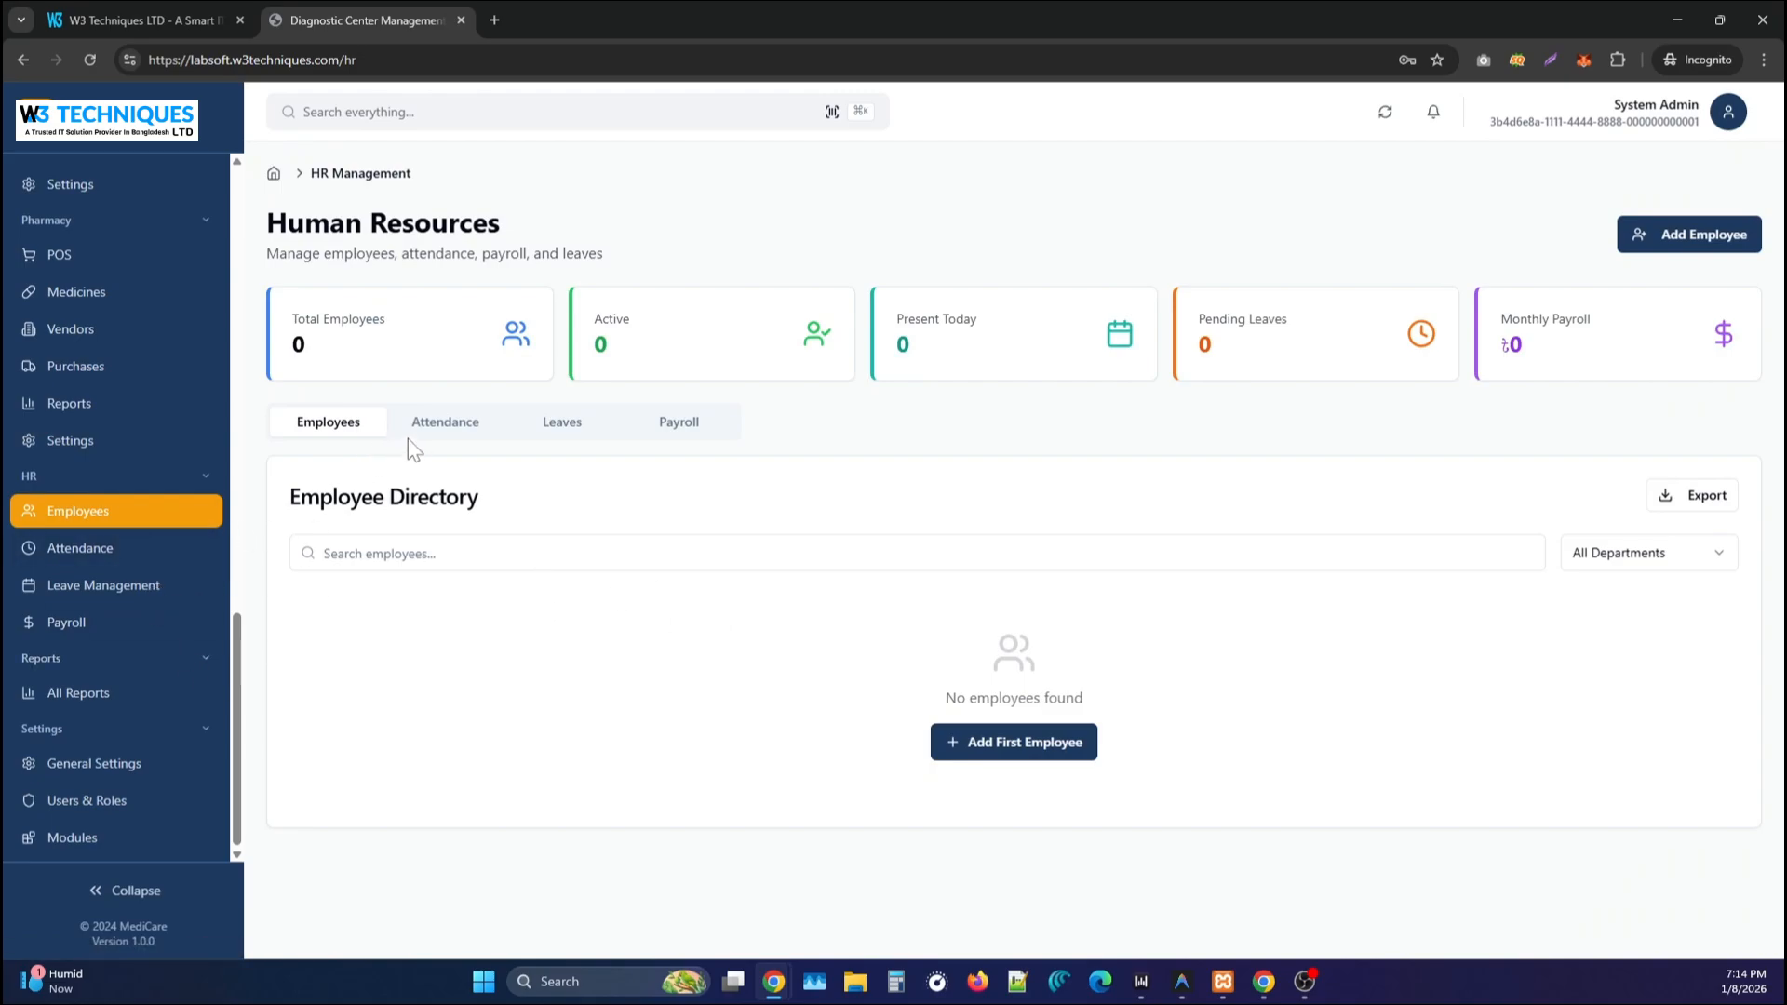
{"action": "left_click", "coordinate": [431, 433]}
{"action": "left_click", "coordinate": [559, 425]}
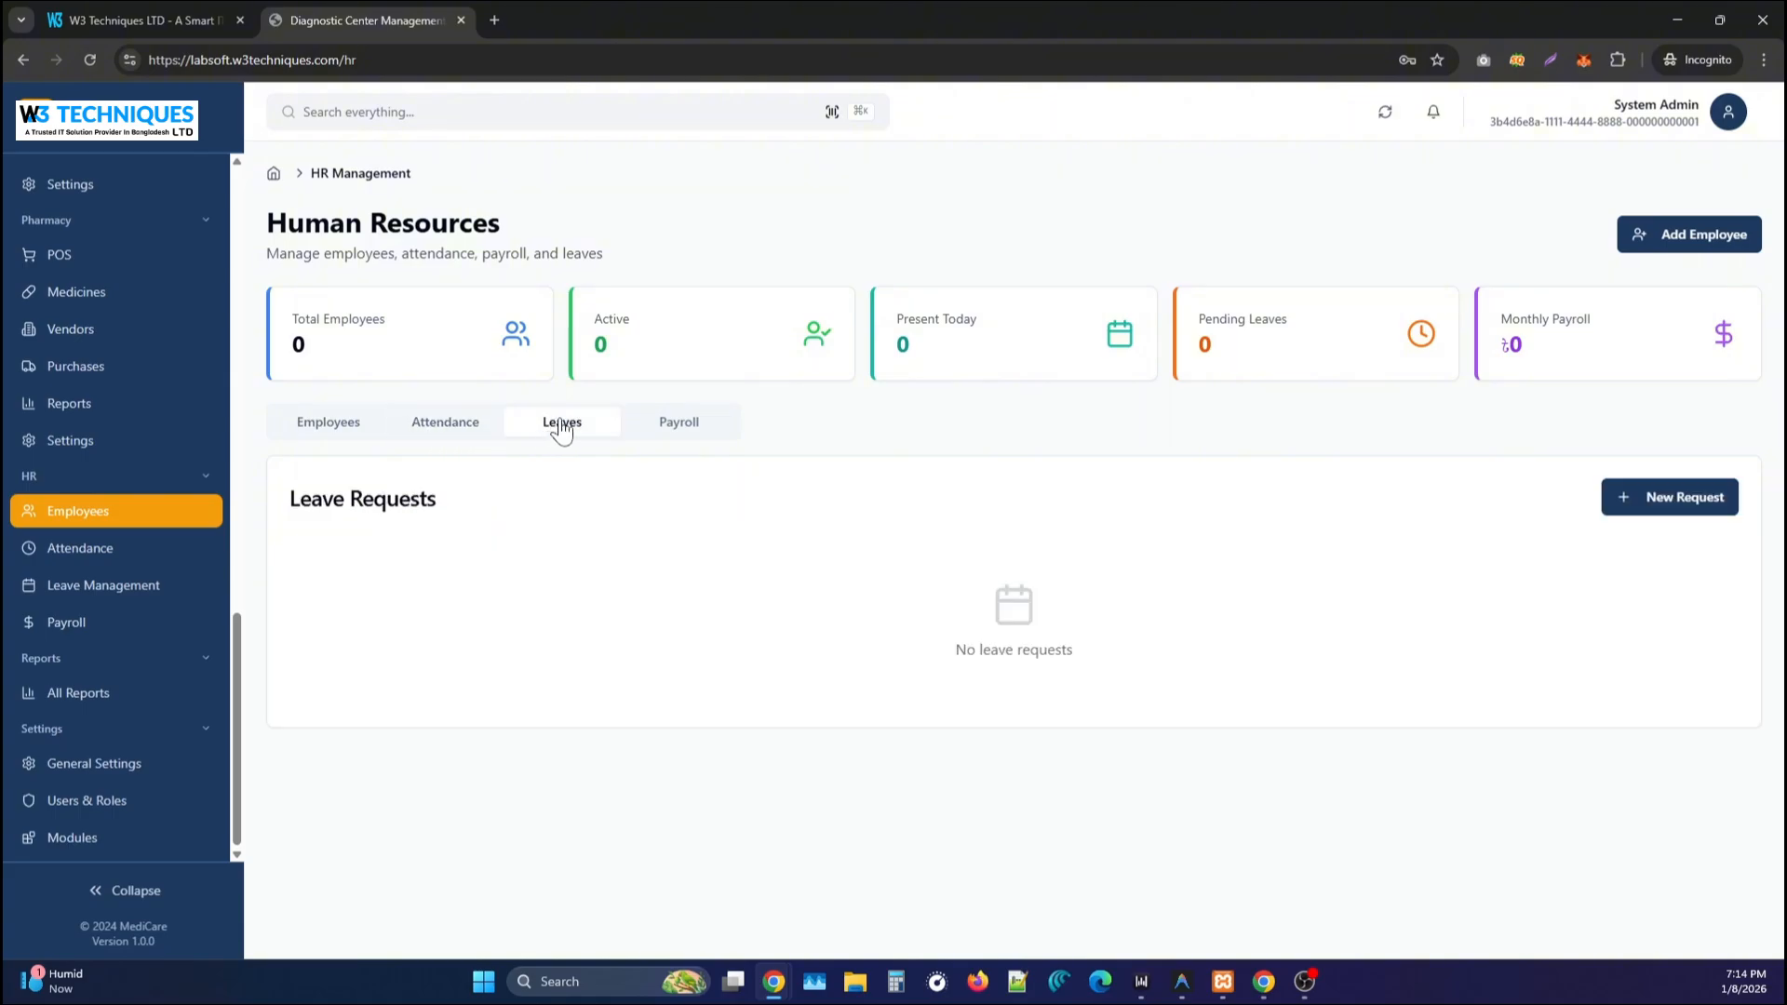
{"action": "left_click", "coordinate": [666, 432]}
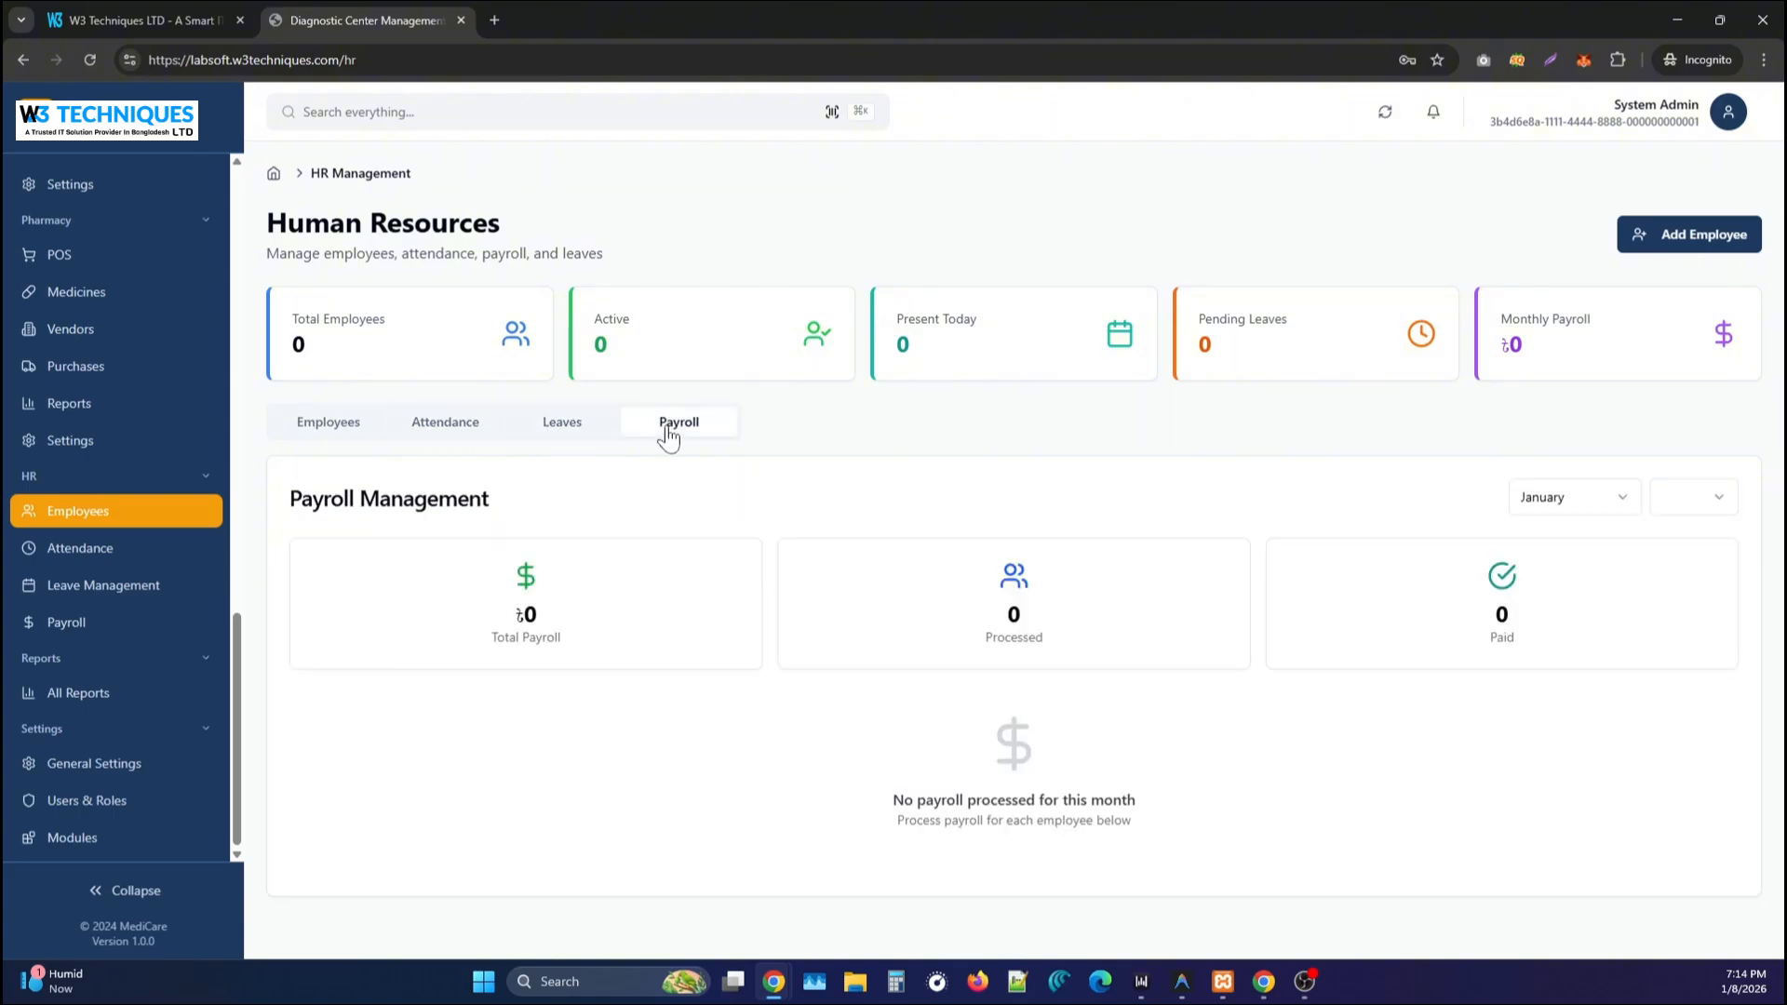
Return to the employee directory, examine the fields of the new employee form and cancel it.
{"action": "left_click", "coordinate": [330, 423]}
{"action": "left_click", "coordinate": [1690, 234]}
{"action": "scroll", "coordinate": [901, 519], "scroll_direction": "down", "scroll_amount": 1}
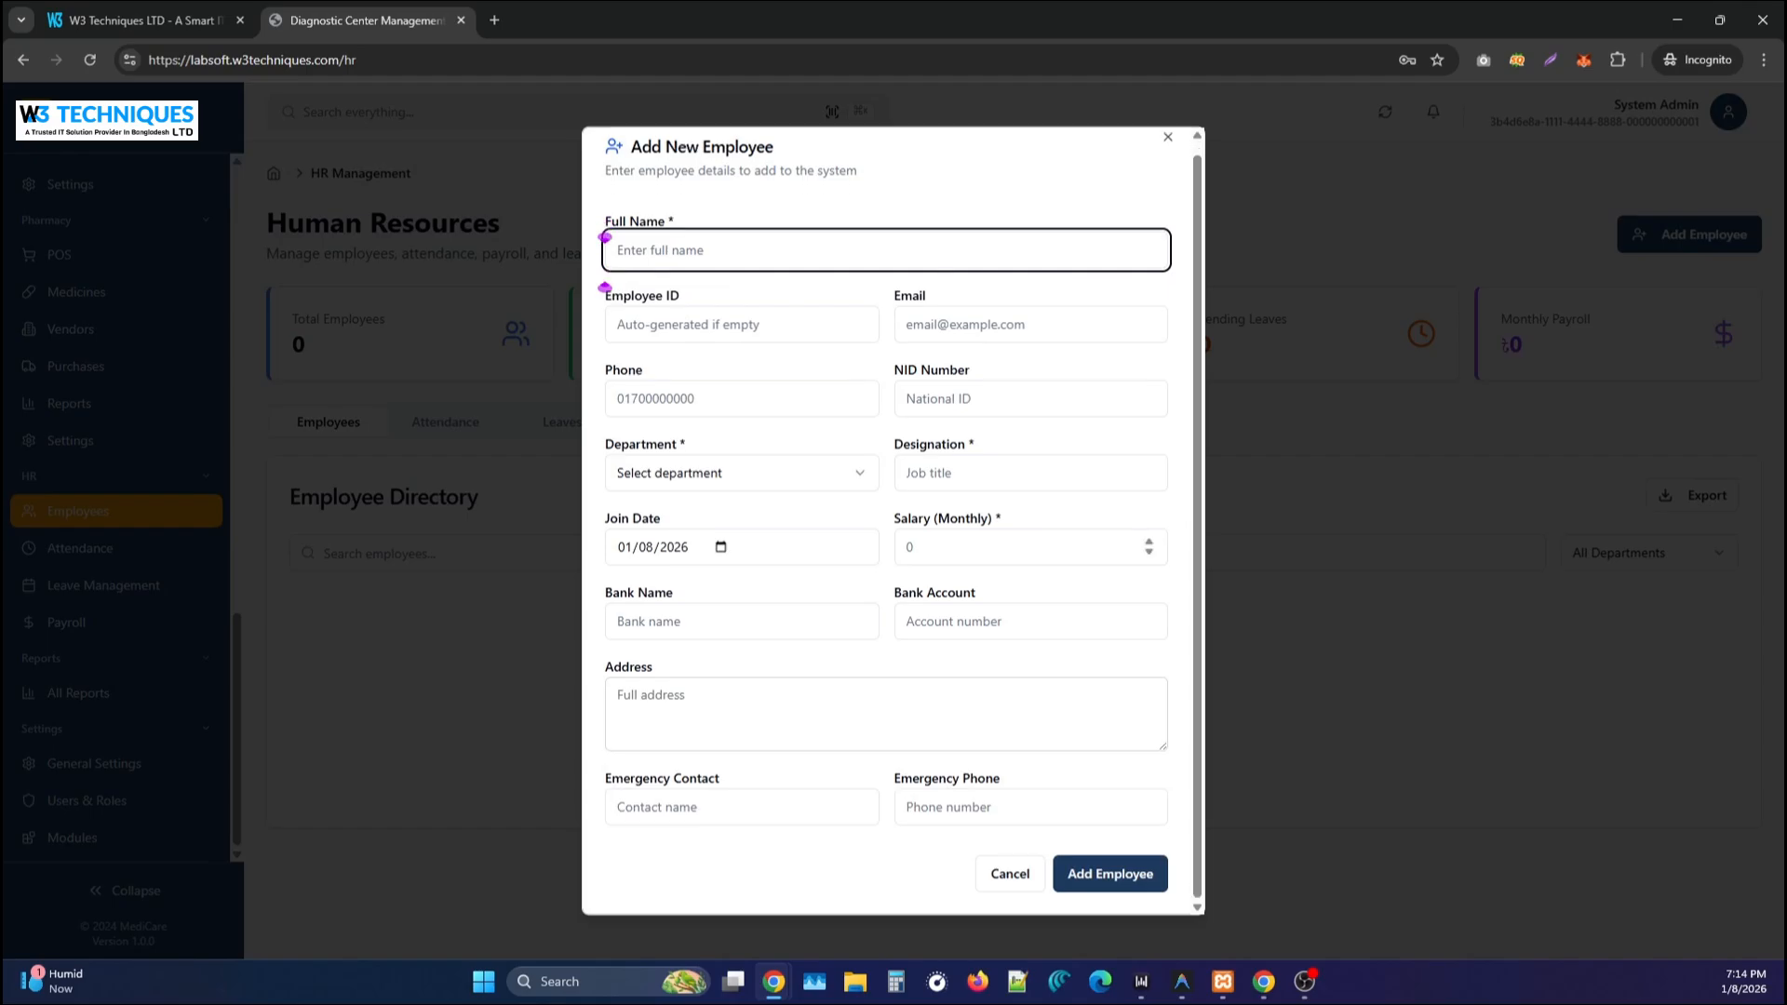
{"action": "left_click", "coordinate": [1016, 880]}
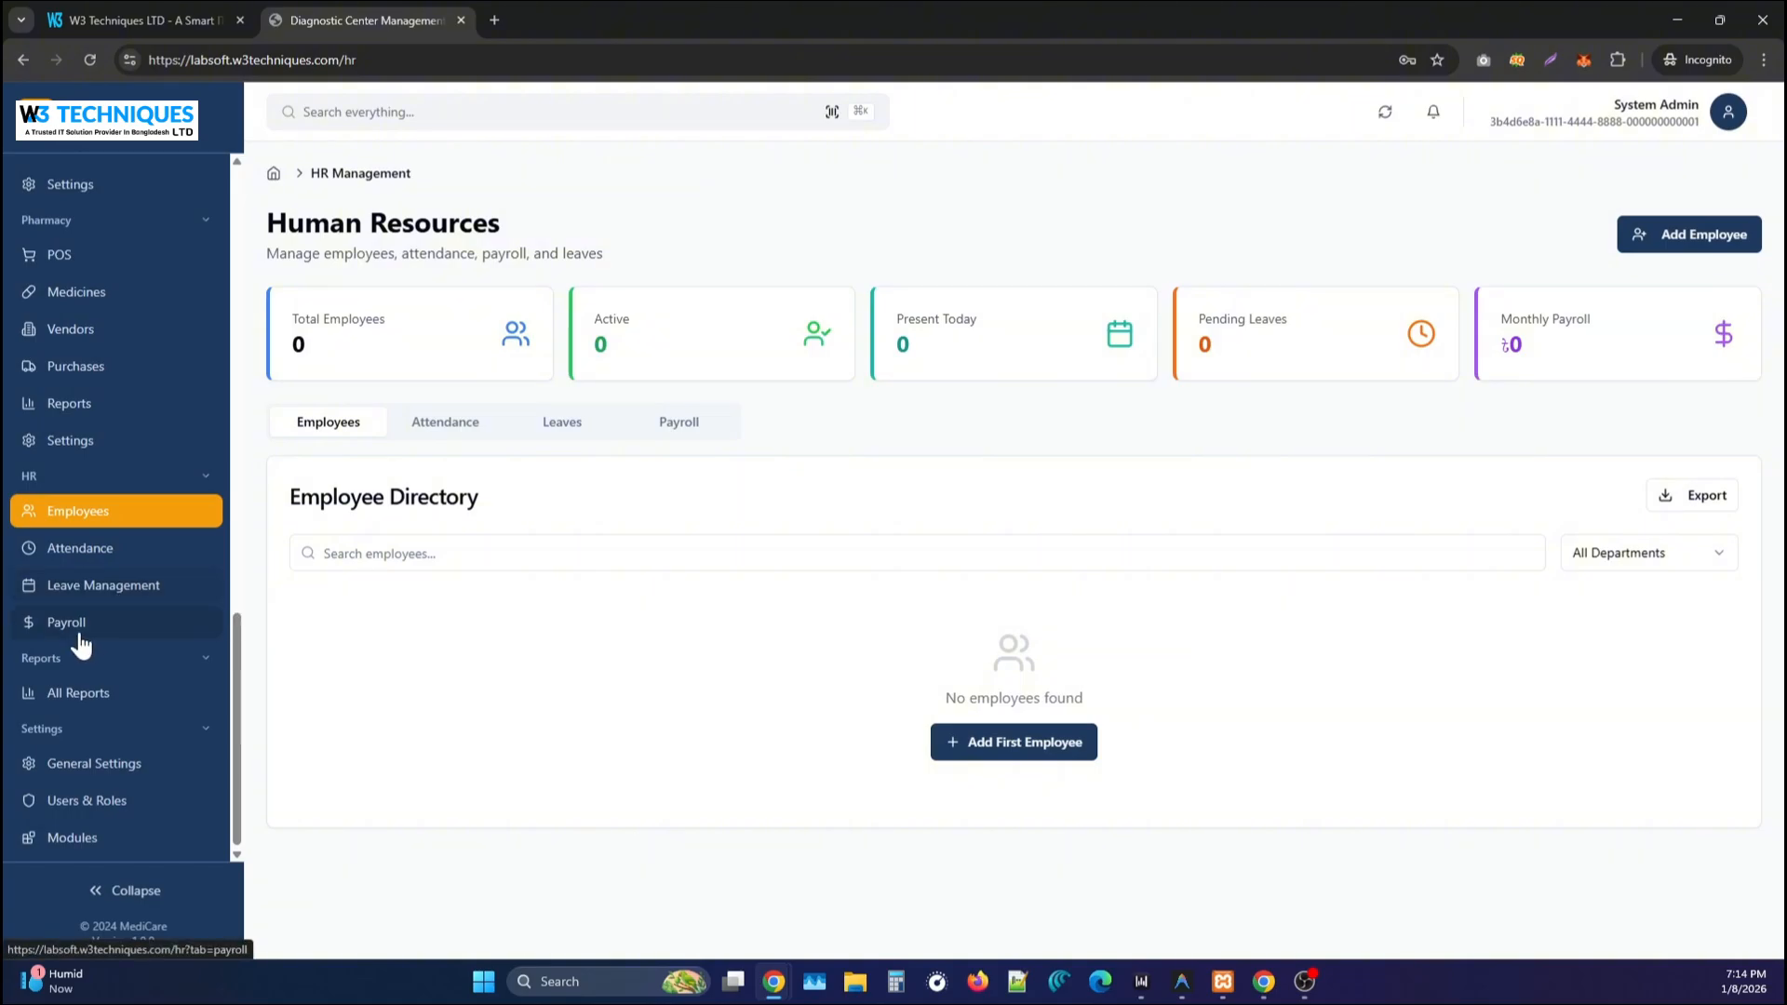
Open the overall reports and examine the financial Revenue Report, Due Aging Analysis and Payment Collection report, closing each one.
{"action": "left_click", "coordinate": [61, 689]}
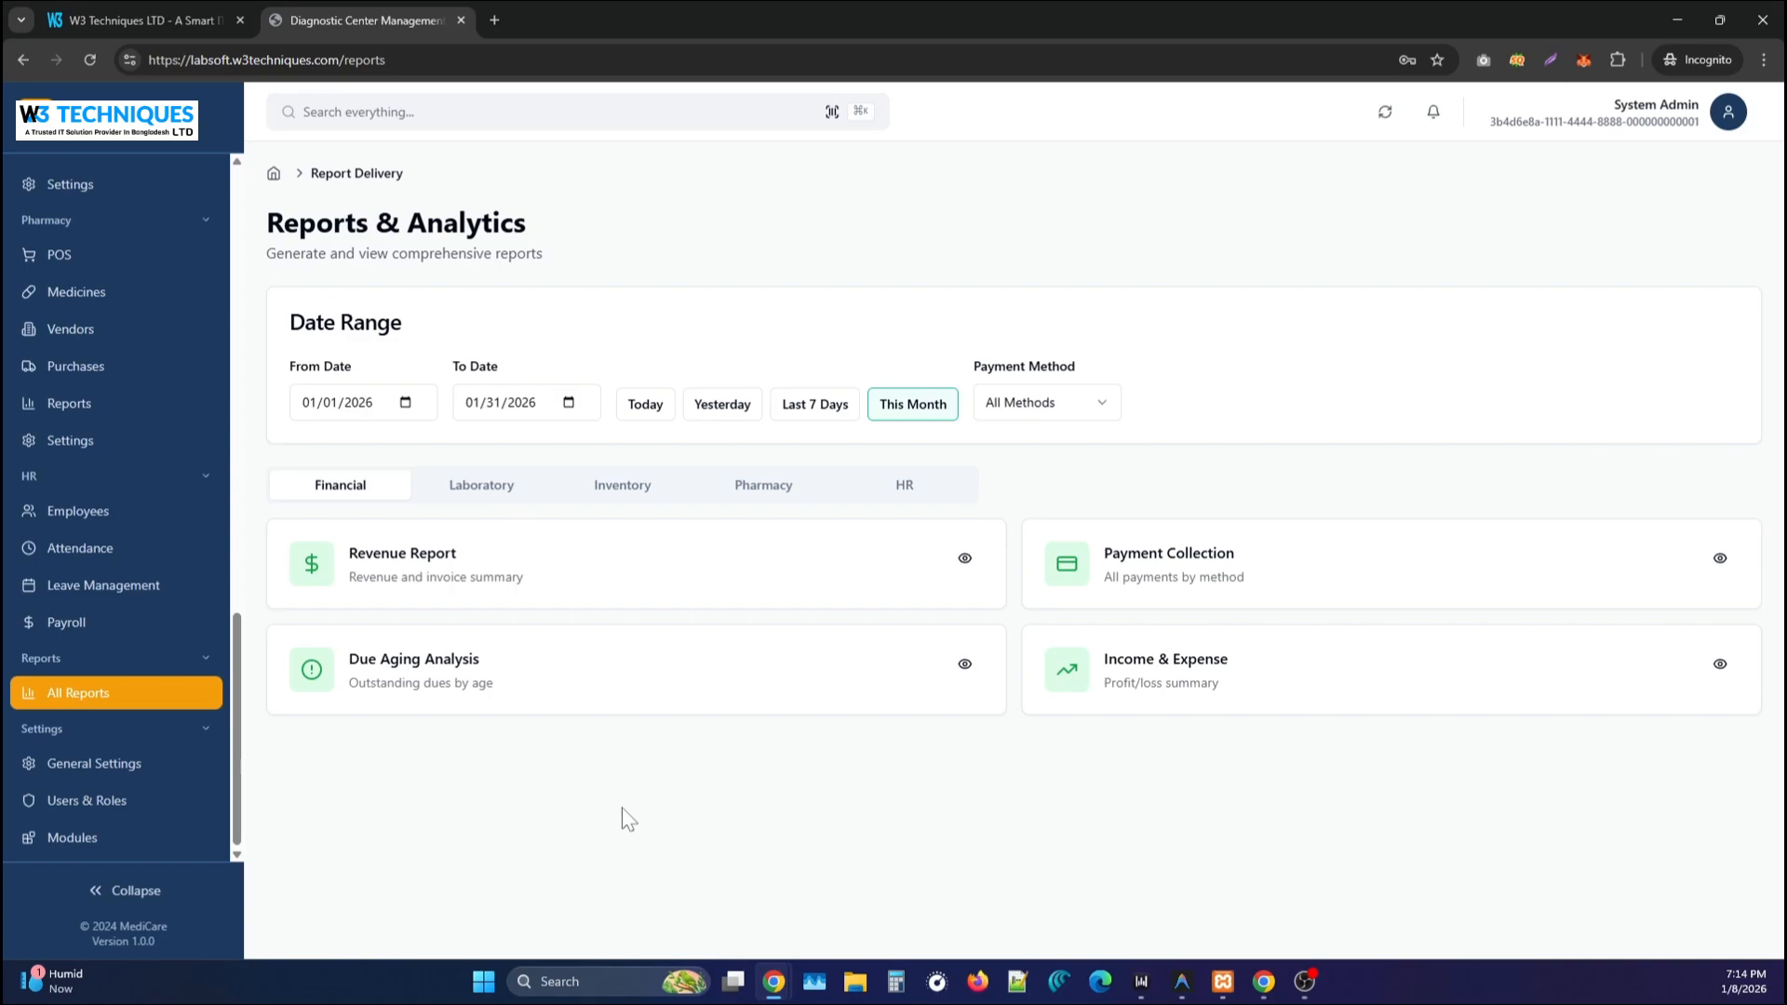
{"action": "left_click", "coordinate": [402, 577]}
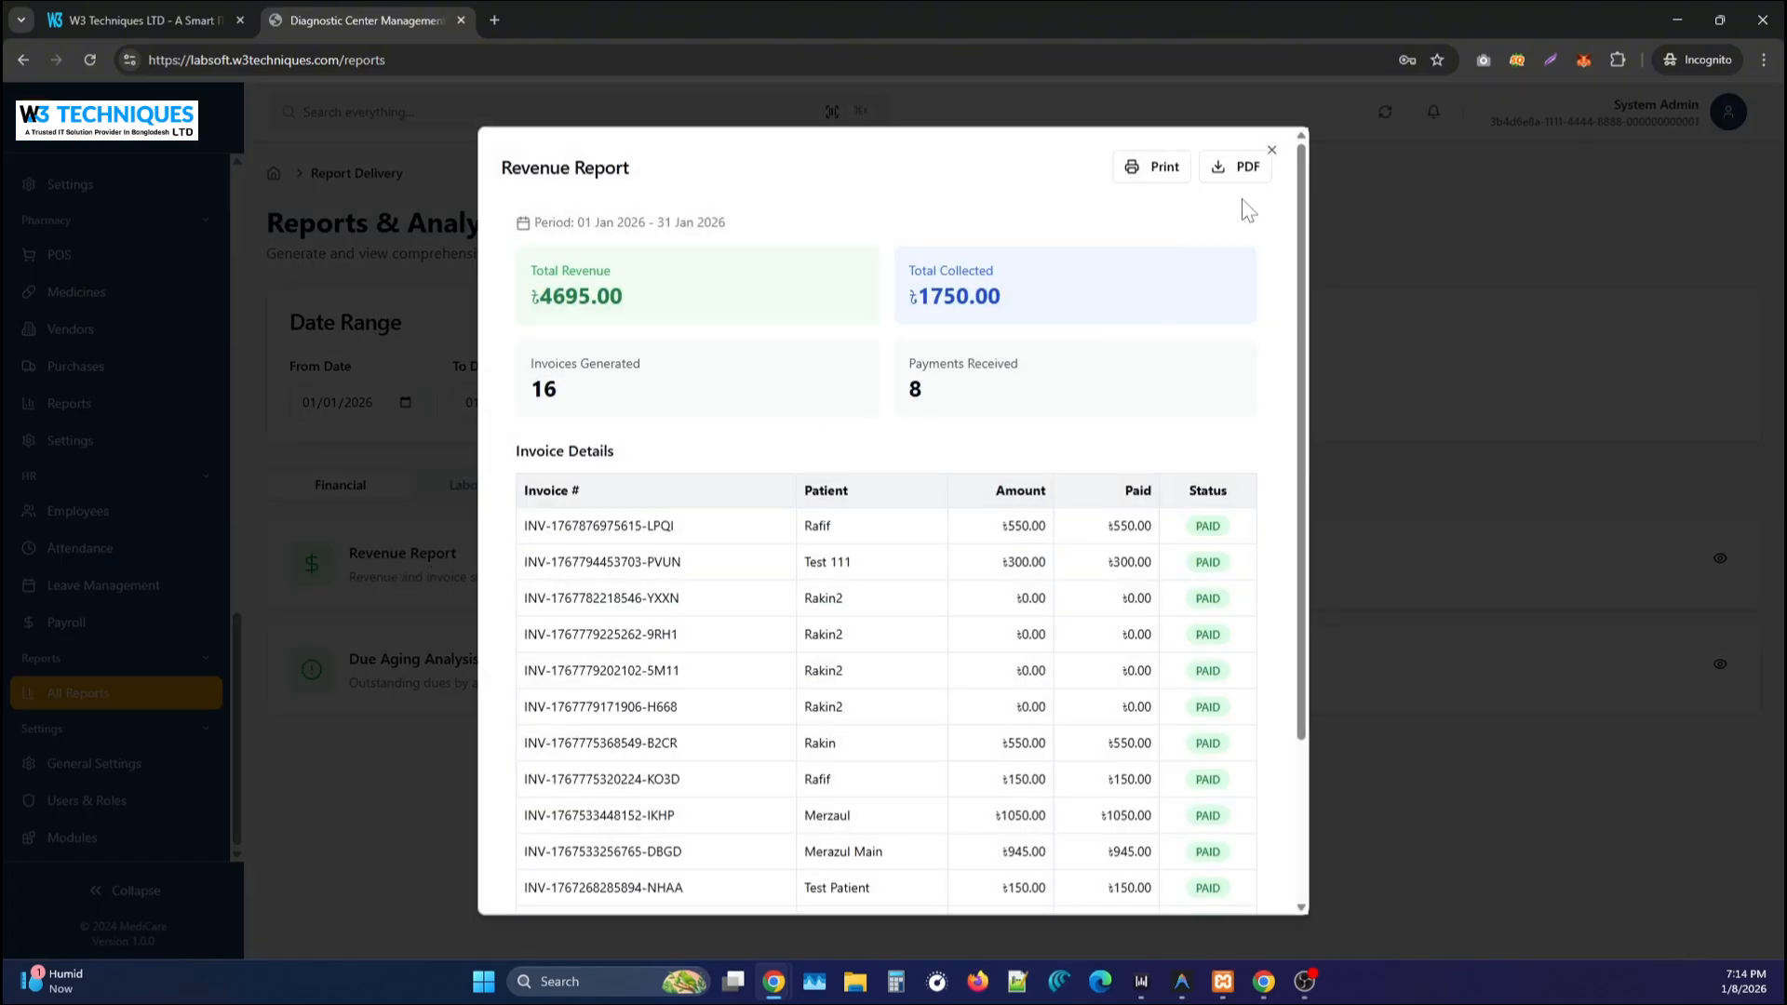
{"action": "left_click", "coordinate": [1272, 150]}
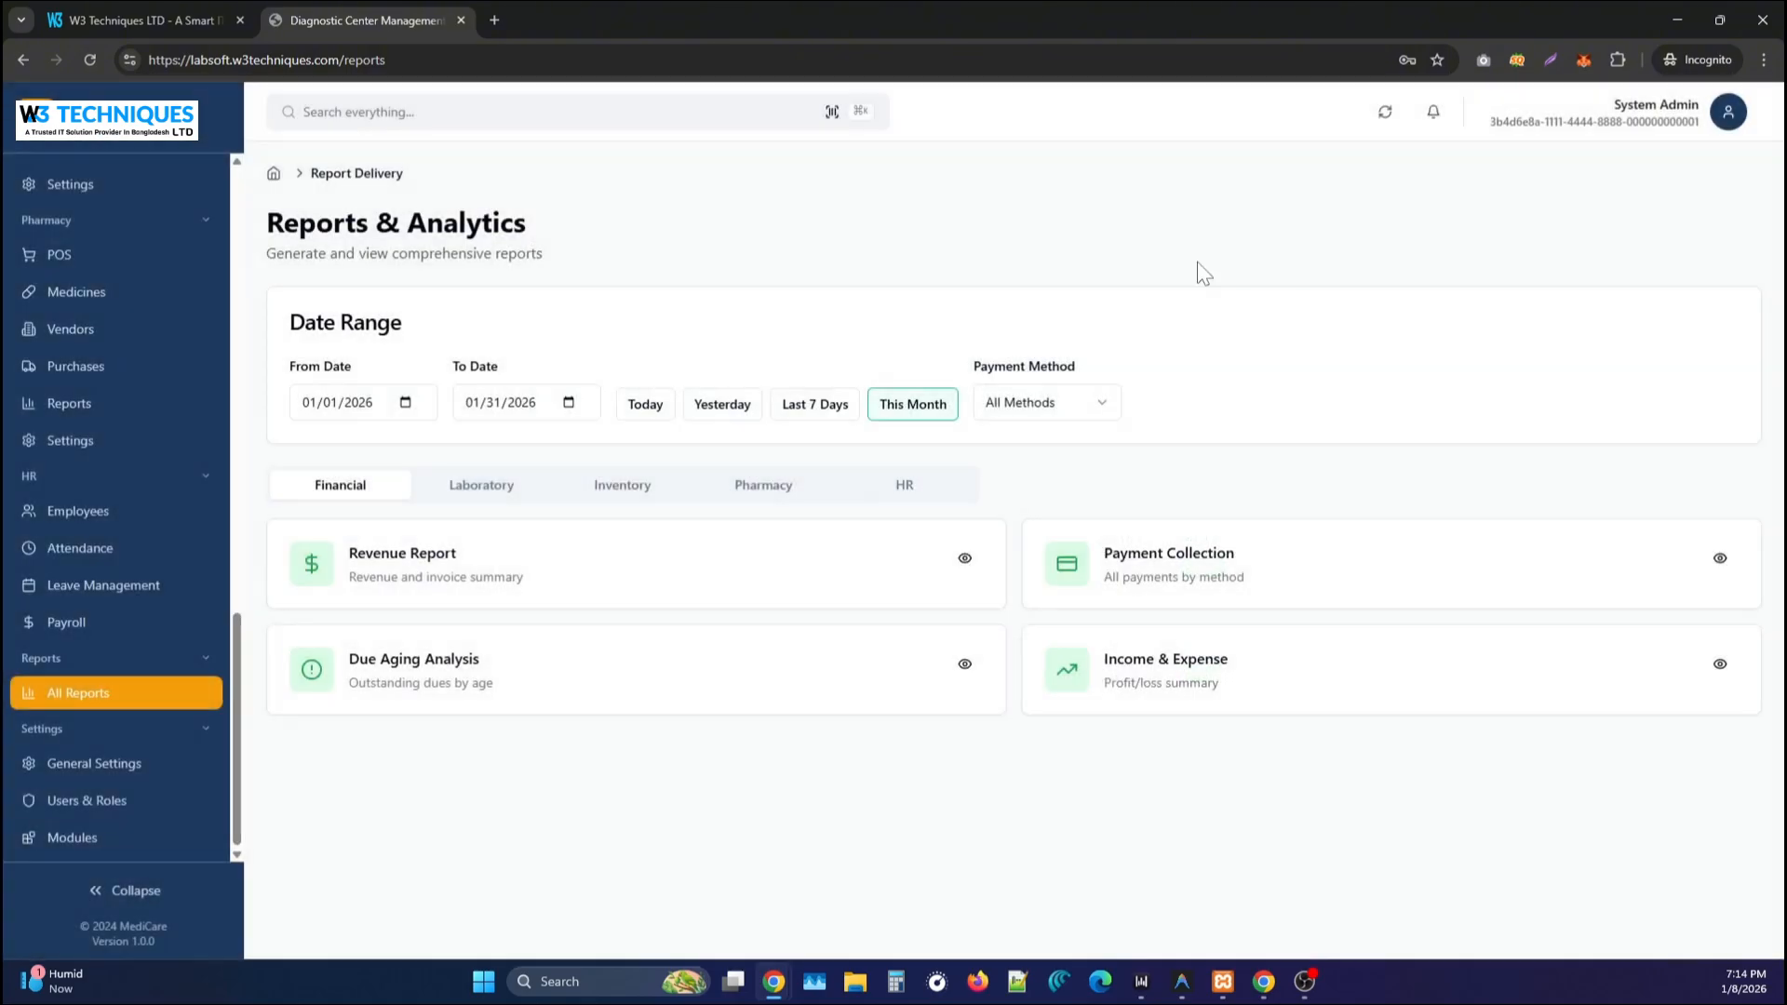
{"action": "left_click", "coordinate": [580, 681]}
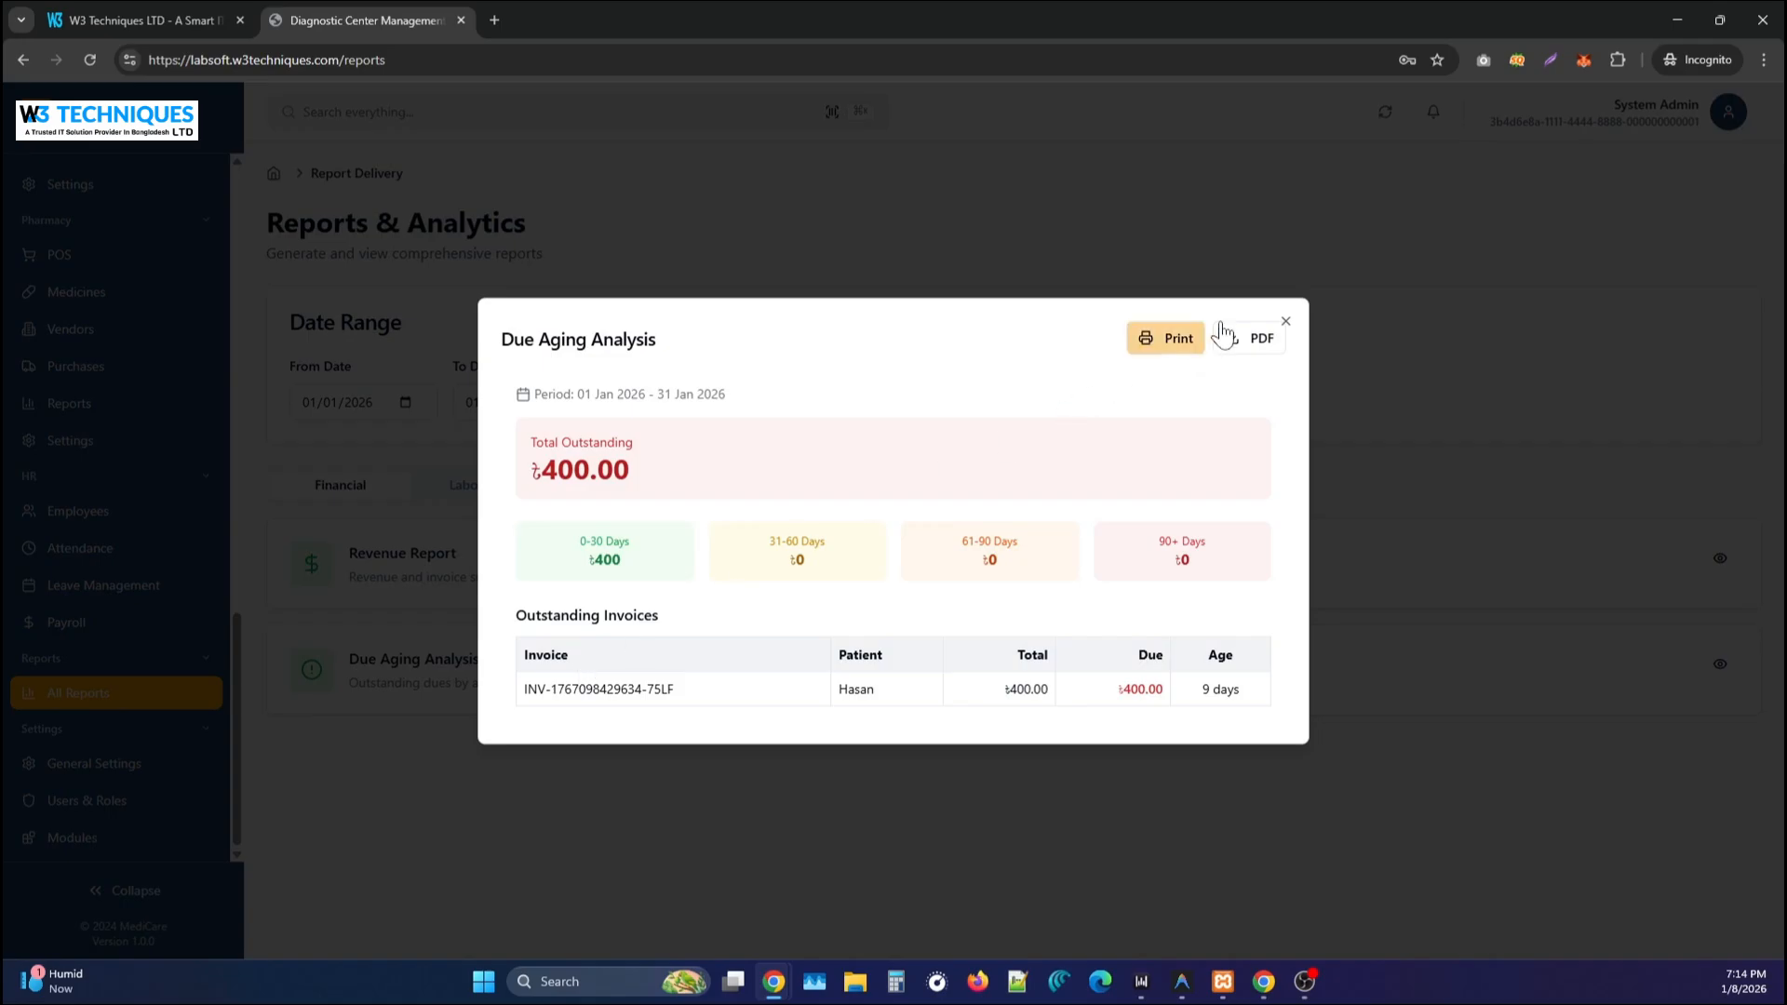
{"action": "left_click", "coordinate": [1285, 324]}
{"action": "left_click", "coordinate": [1226, 570]}
{"action": "left_click", "coordinate": [1418, 387]}
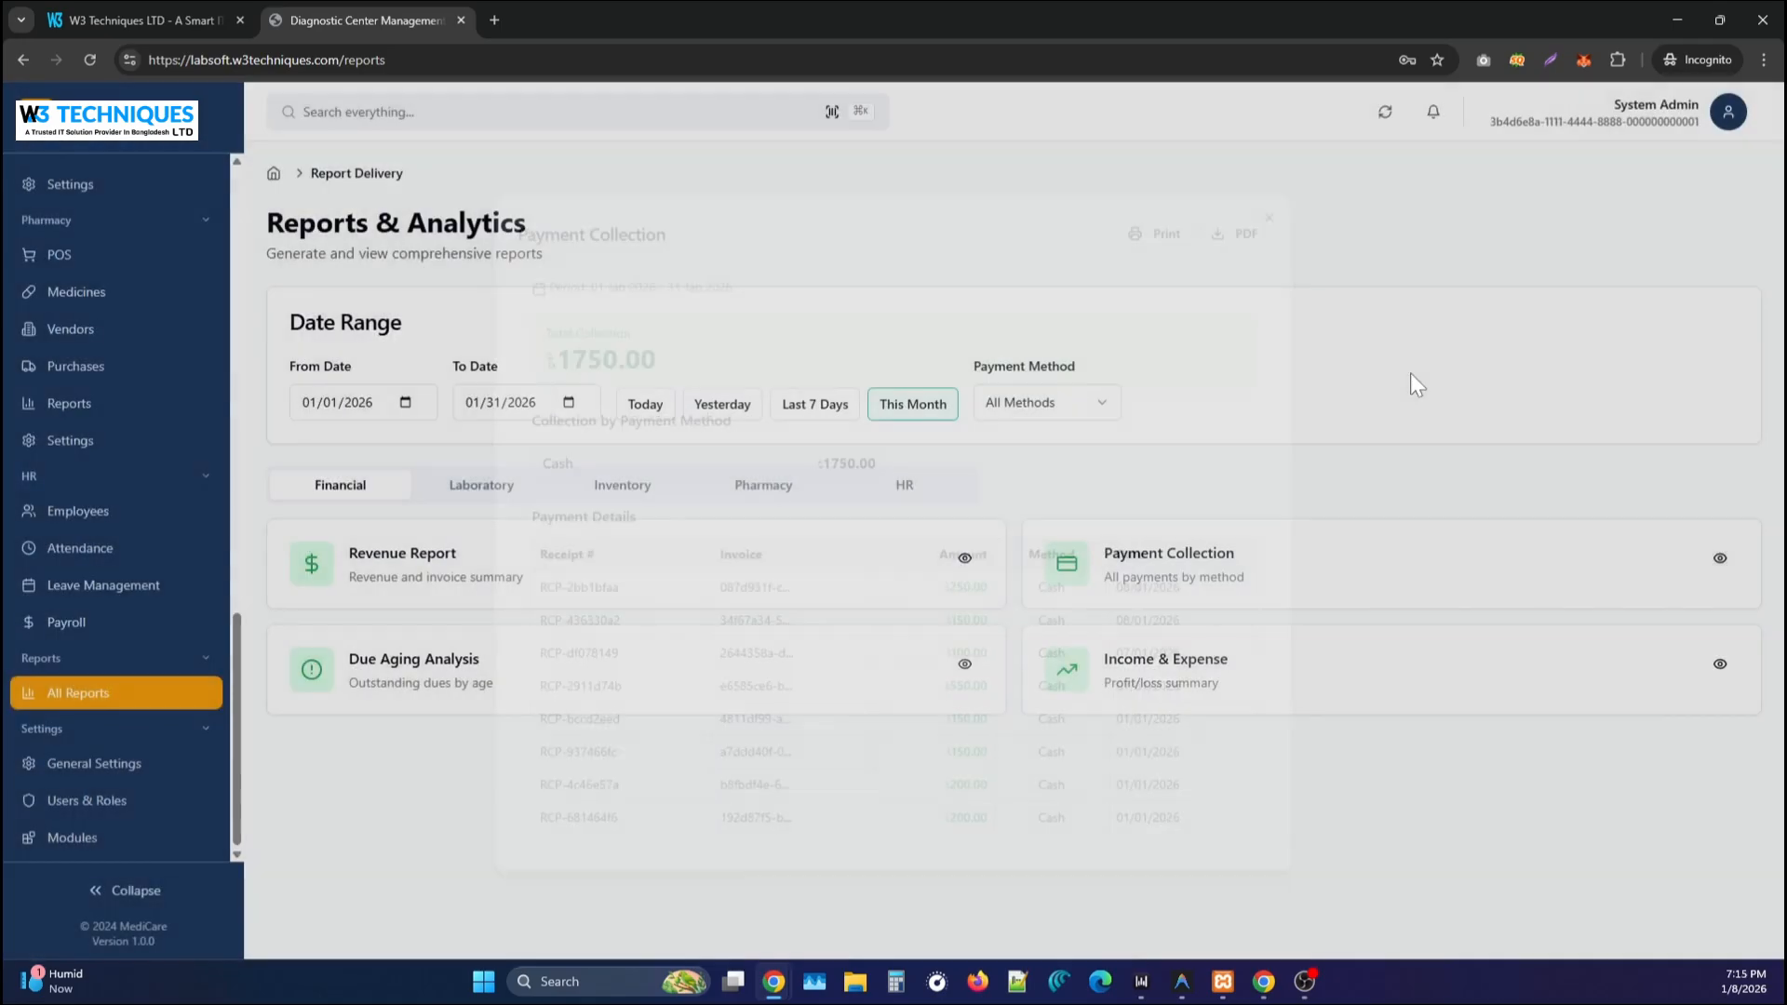
Examine the Income & Expense report and its print preview, cancel the printing and close the report.
{"action": "left_click", "coordinate": [1247, 705]}
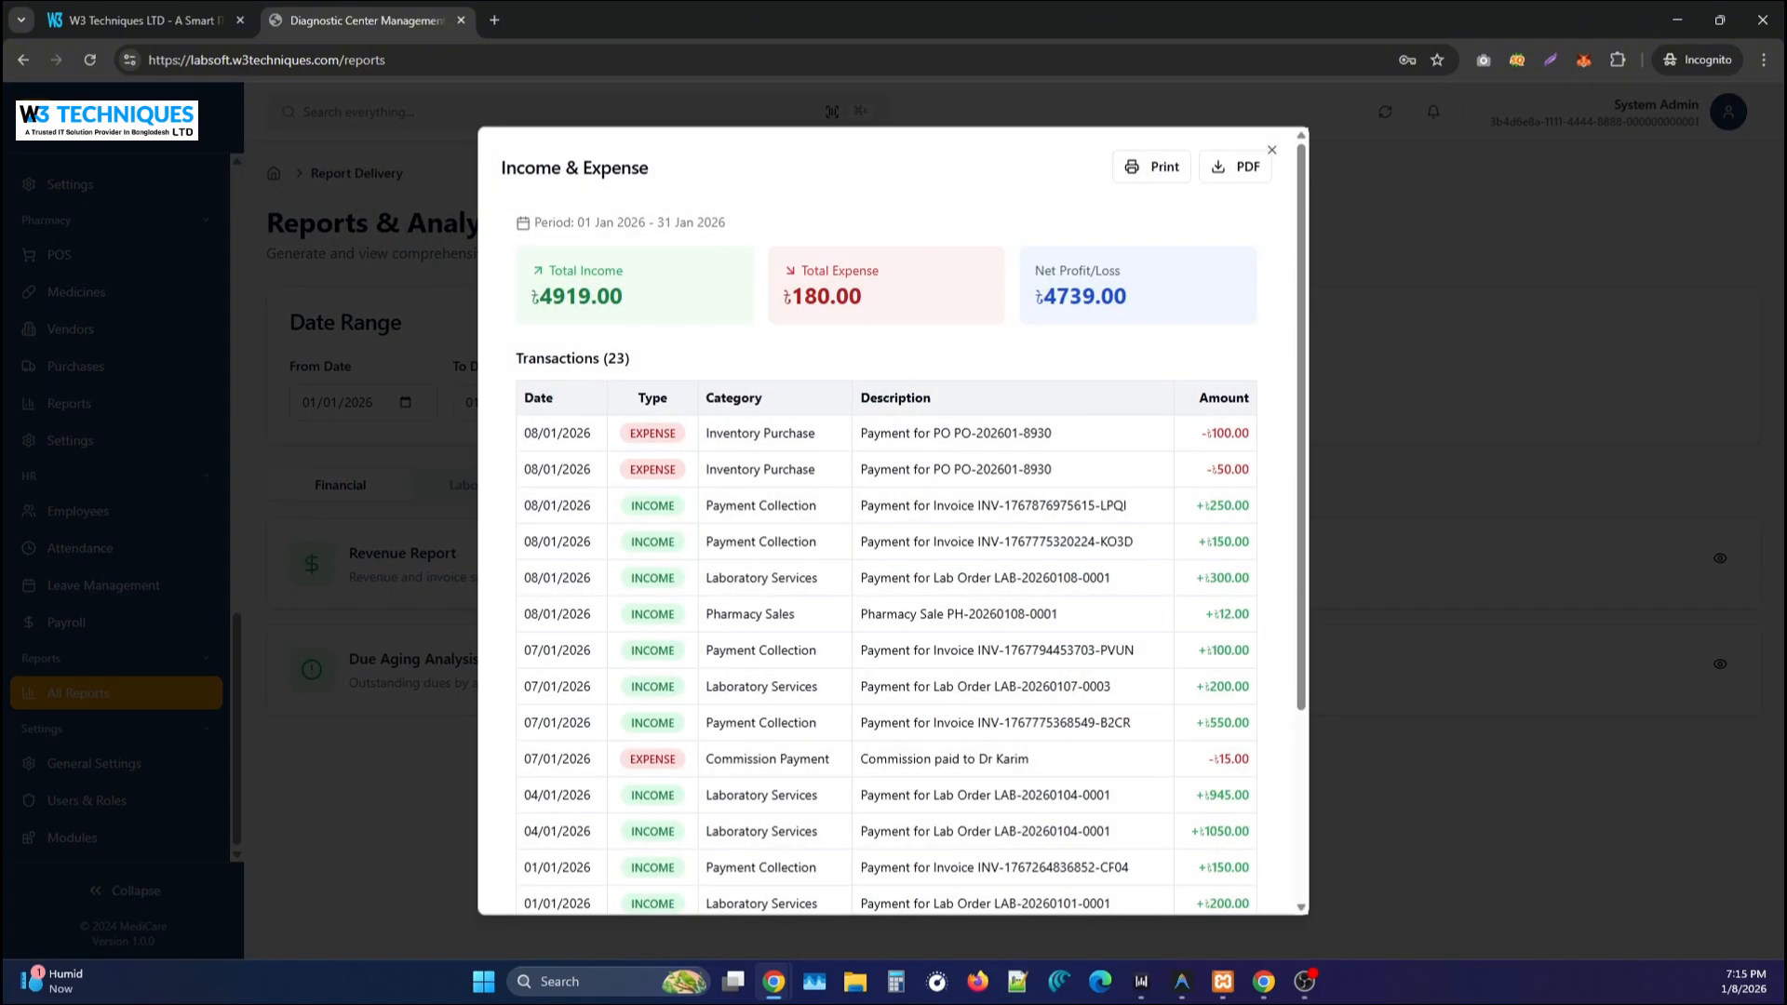
{"action": "scroll", "coordinate": [974, 717], "scroll_direction": "down", "scroll_amount": 1}
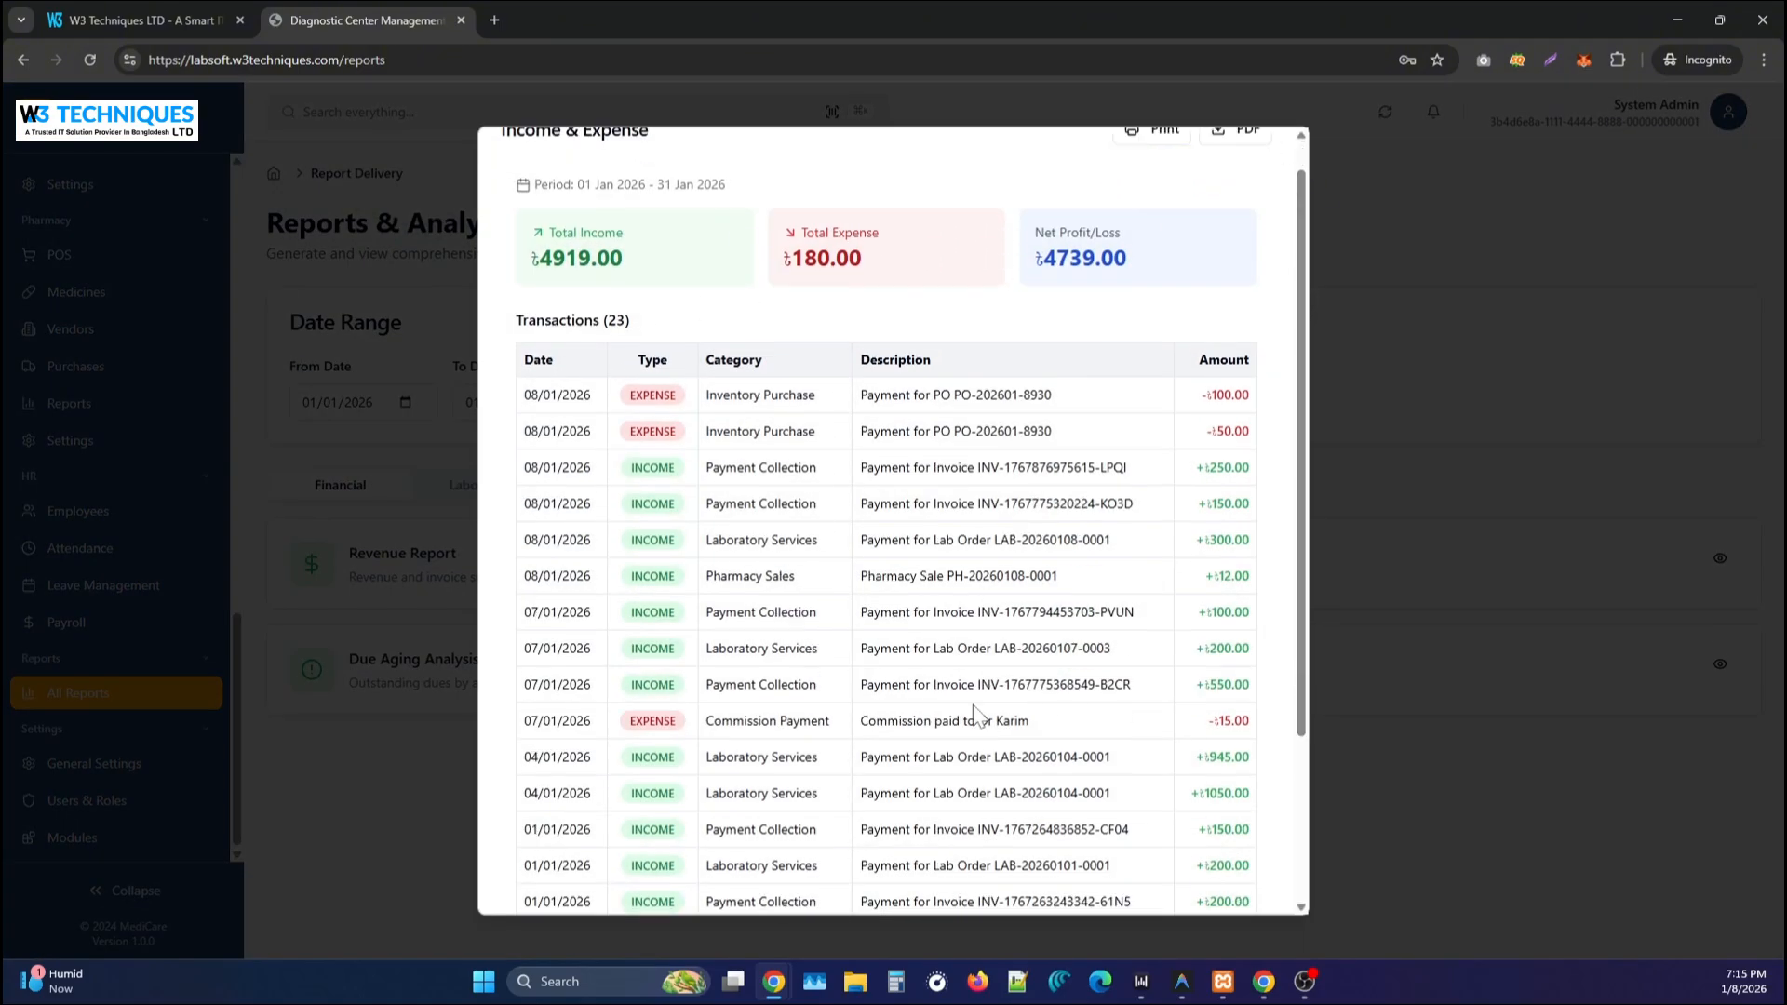
{"action": "scroll", "coordinate": [974, 717], "scroll_direction": "down", "scroll_amount": 2}
{"action": "scroll", "coordinate": [975, 717], "scroll_direction": "up", "scroll_amount": 3}
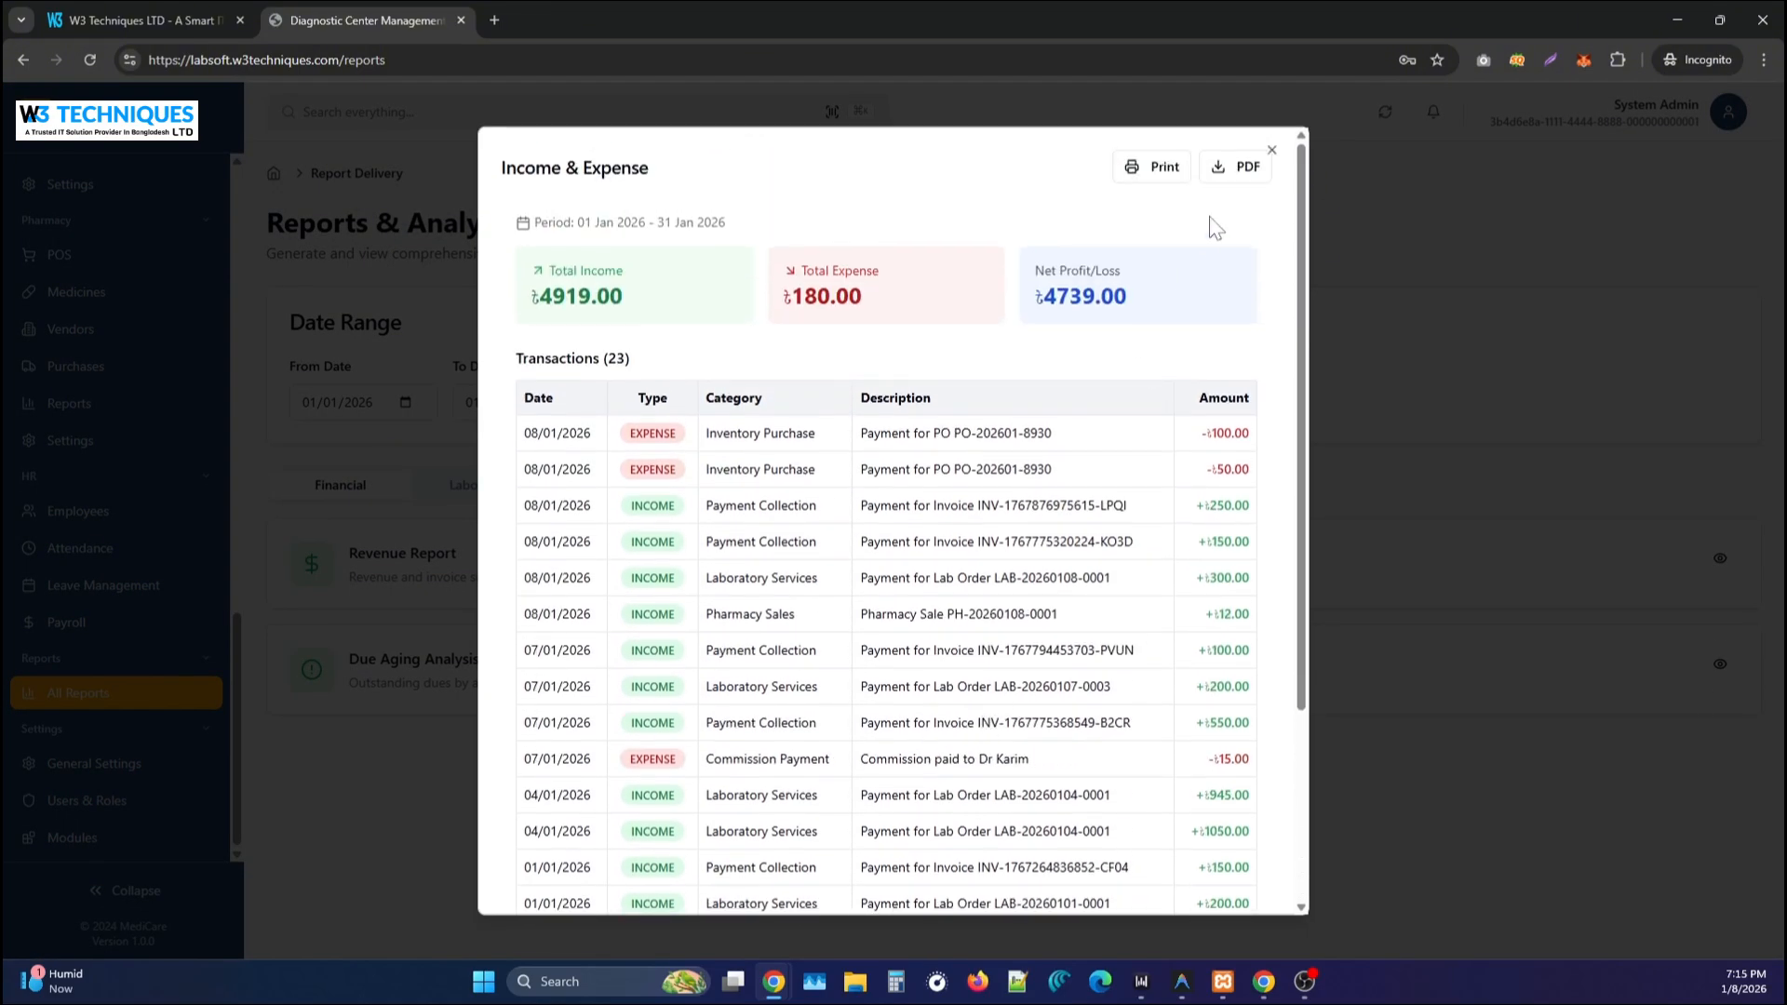
{"action": "left_click", "coordinate": [1157, 168]}
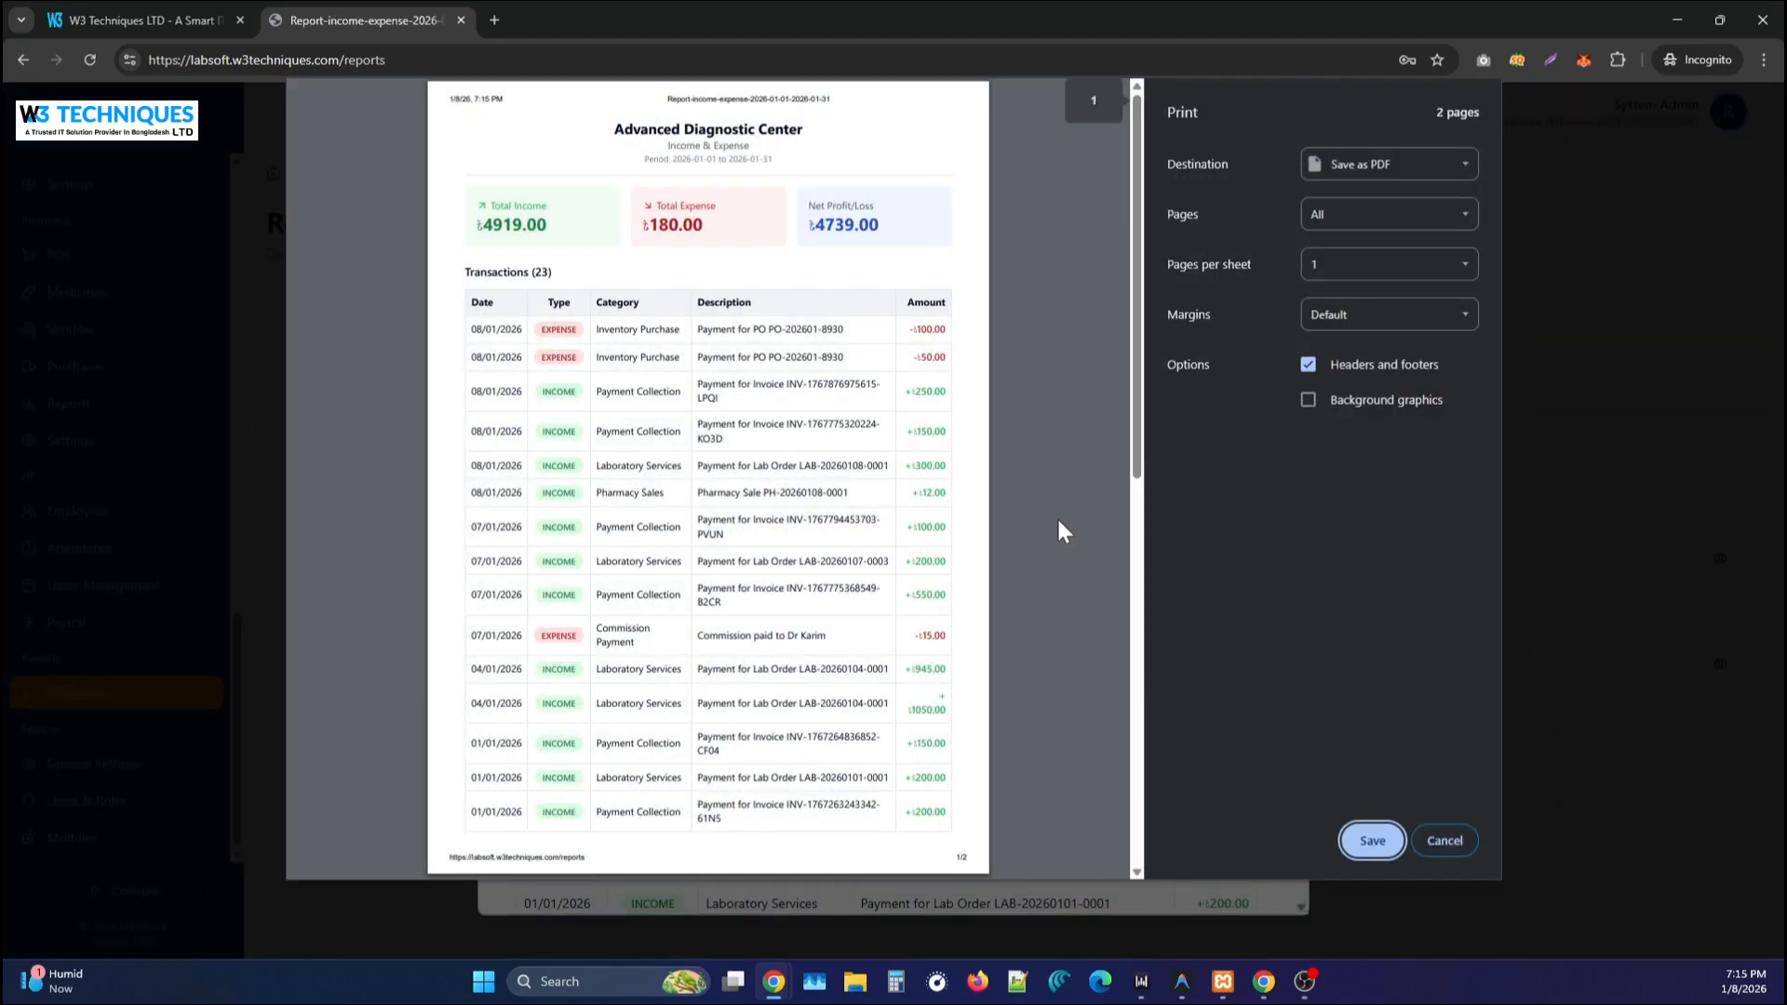
{"action": "left_click", "coordinate": [1438, 840]}
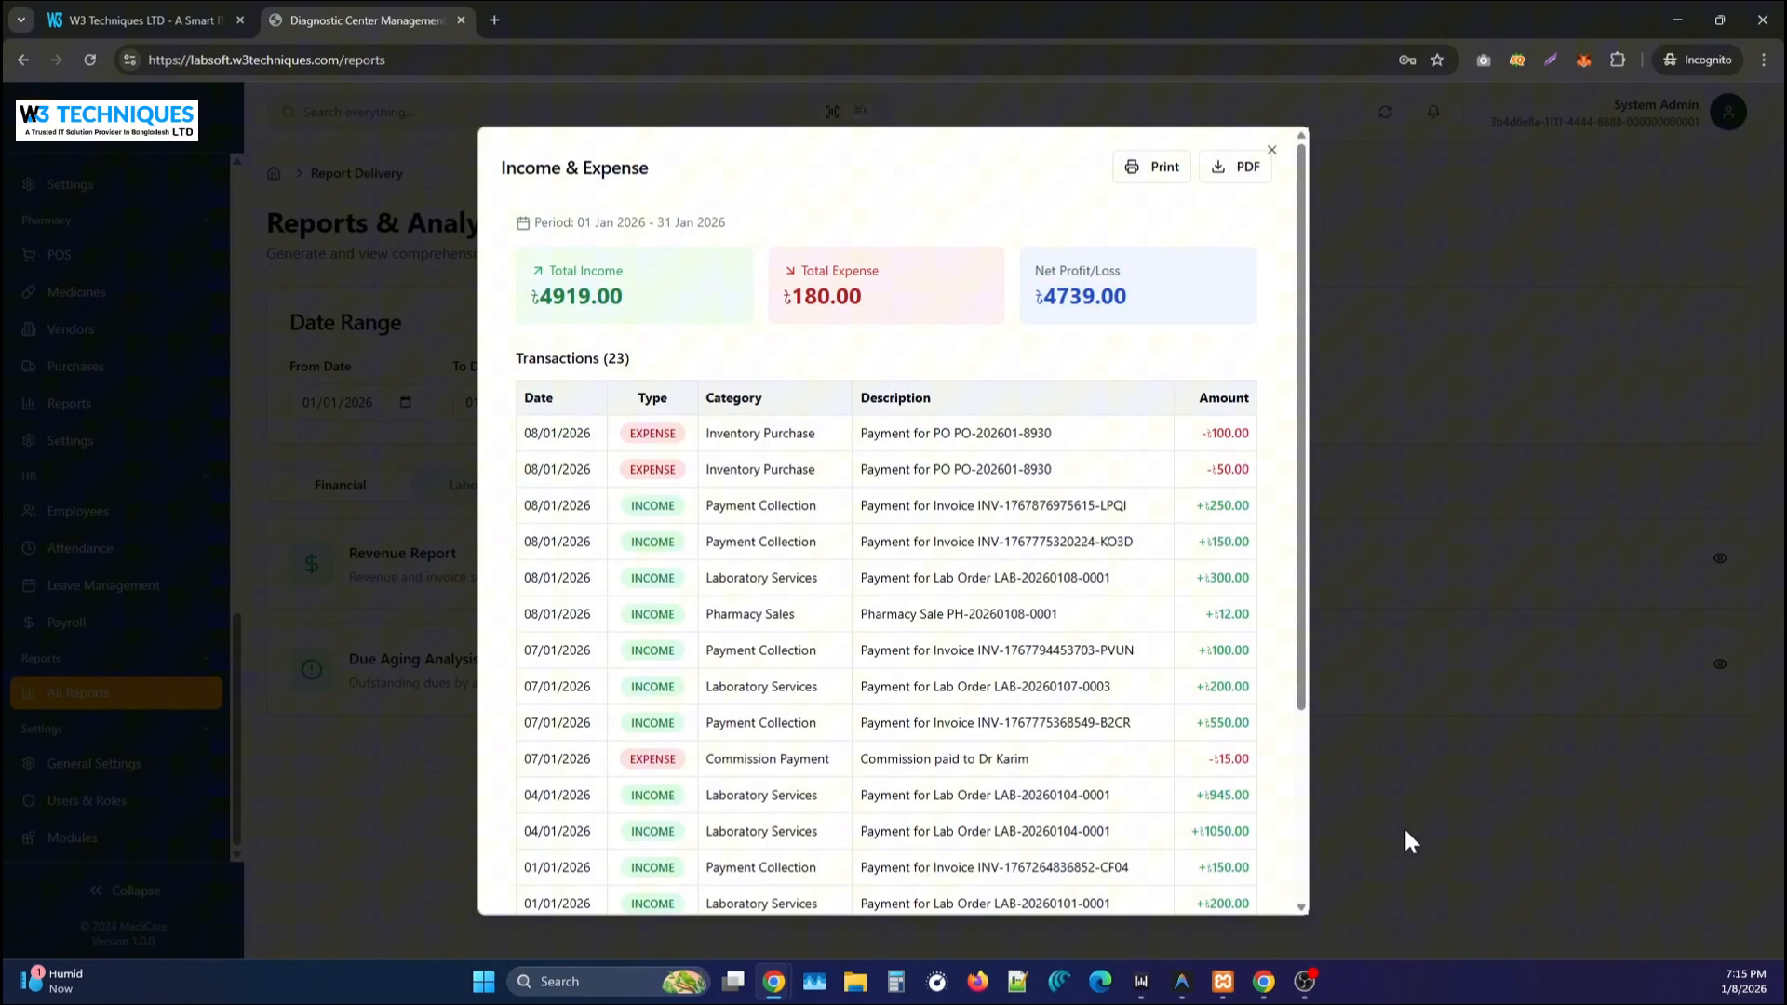
{"action": "left_click", "coordinate": [1271, 150]}
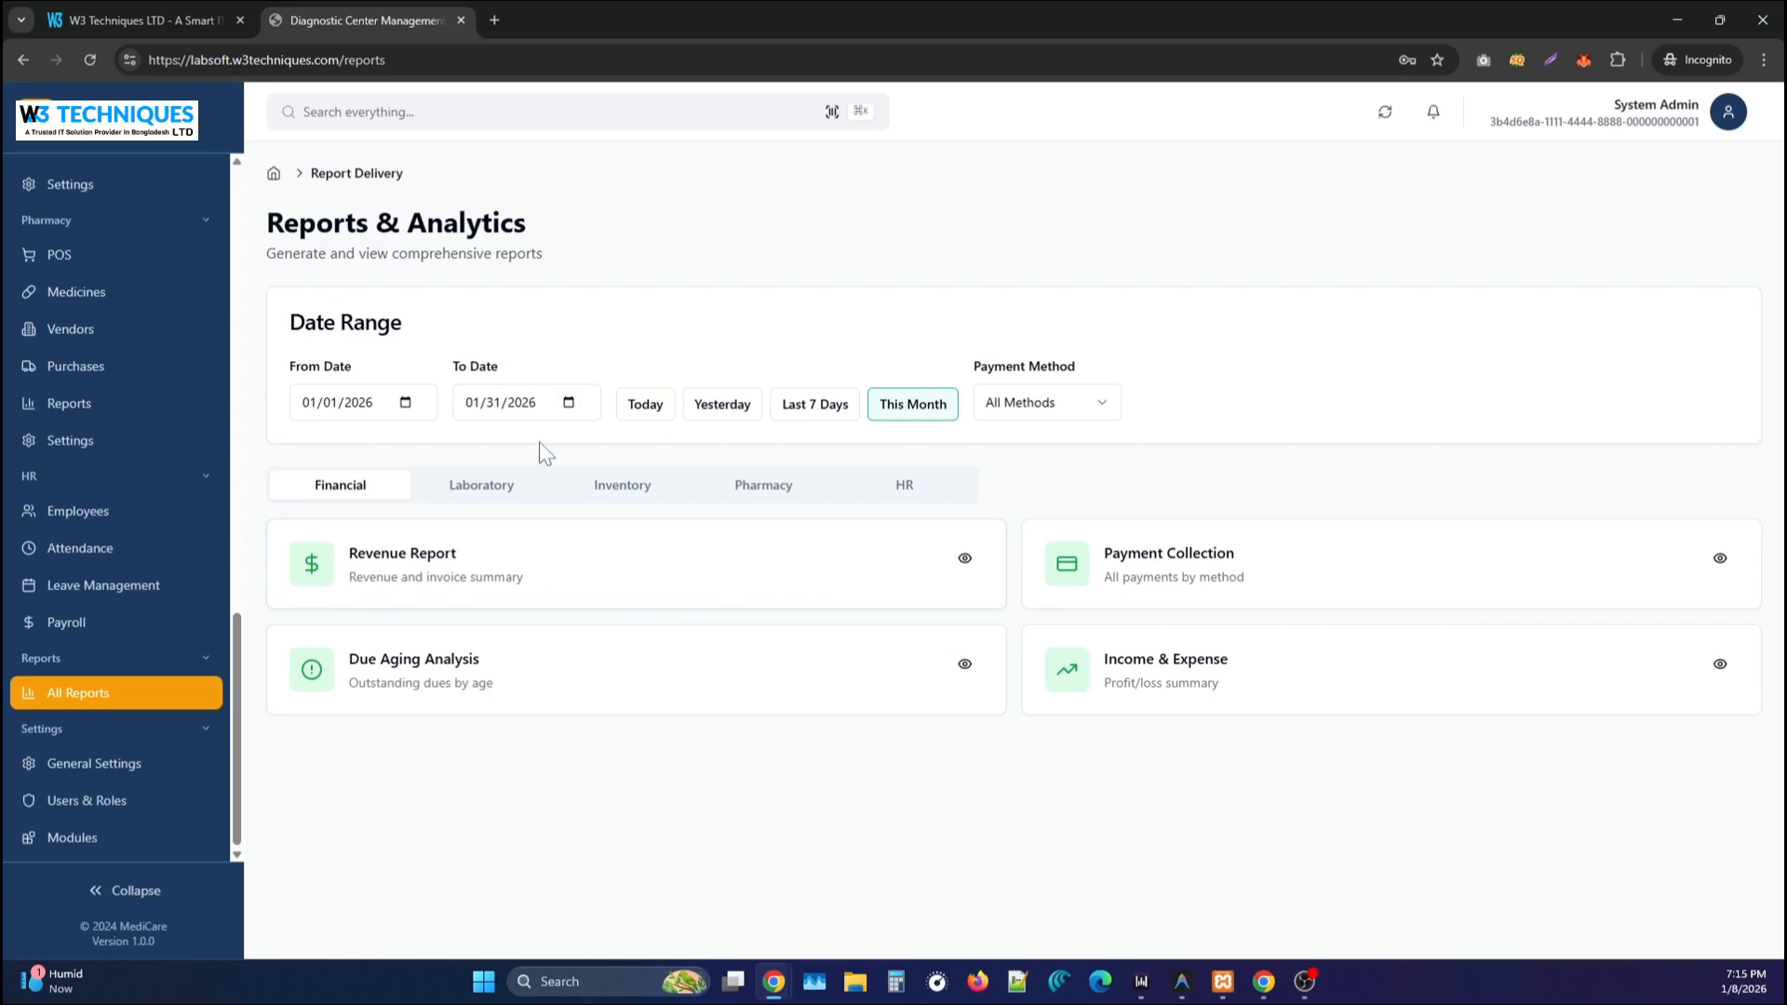
Set the start of the reports' date range to 12/01/2025.
{"action": "left_click", "coordinate": [336, 409]}
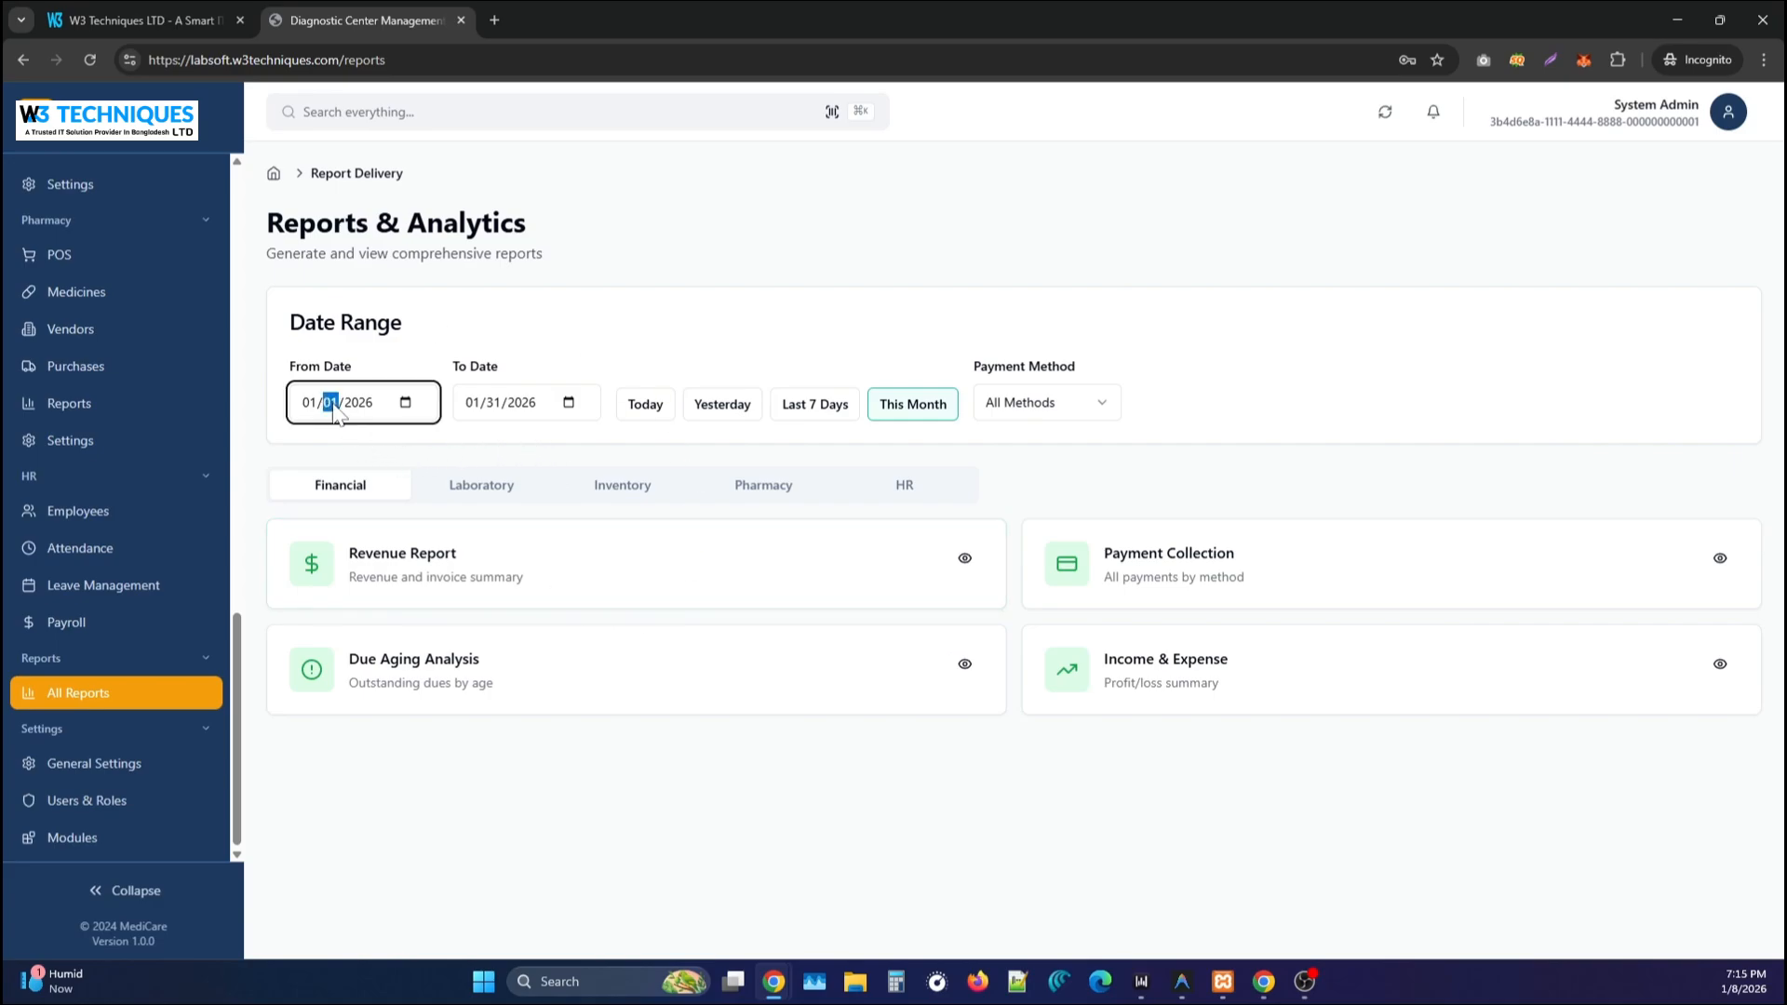
{"action": "left_click", "coordinate": [405, 402]}
{"action": "left_click", "coordinate": [438, 443]}
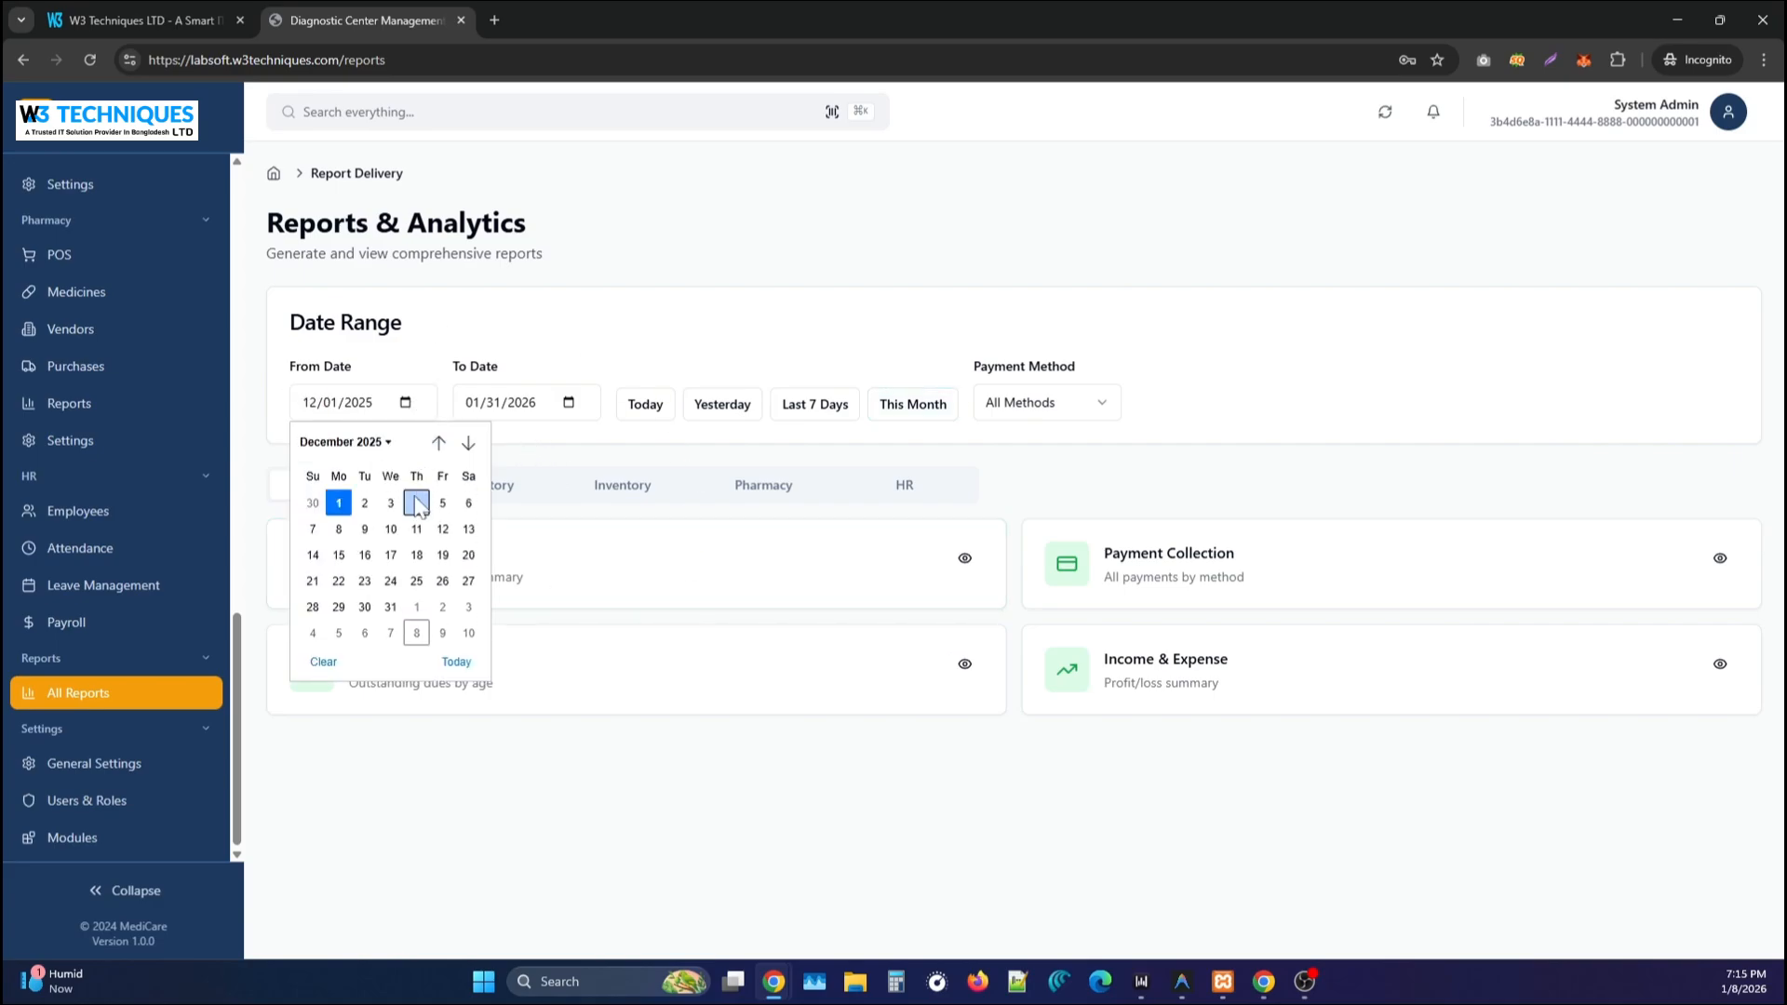
{"action": "left_click", "coordinate": [338, 503]}
Examine the reports offered for laboratory, inventory, pharmacy and HR, and the available payment method filters.
{"action": "left_click", "coordinate": [449, 488]}
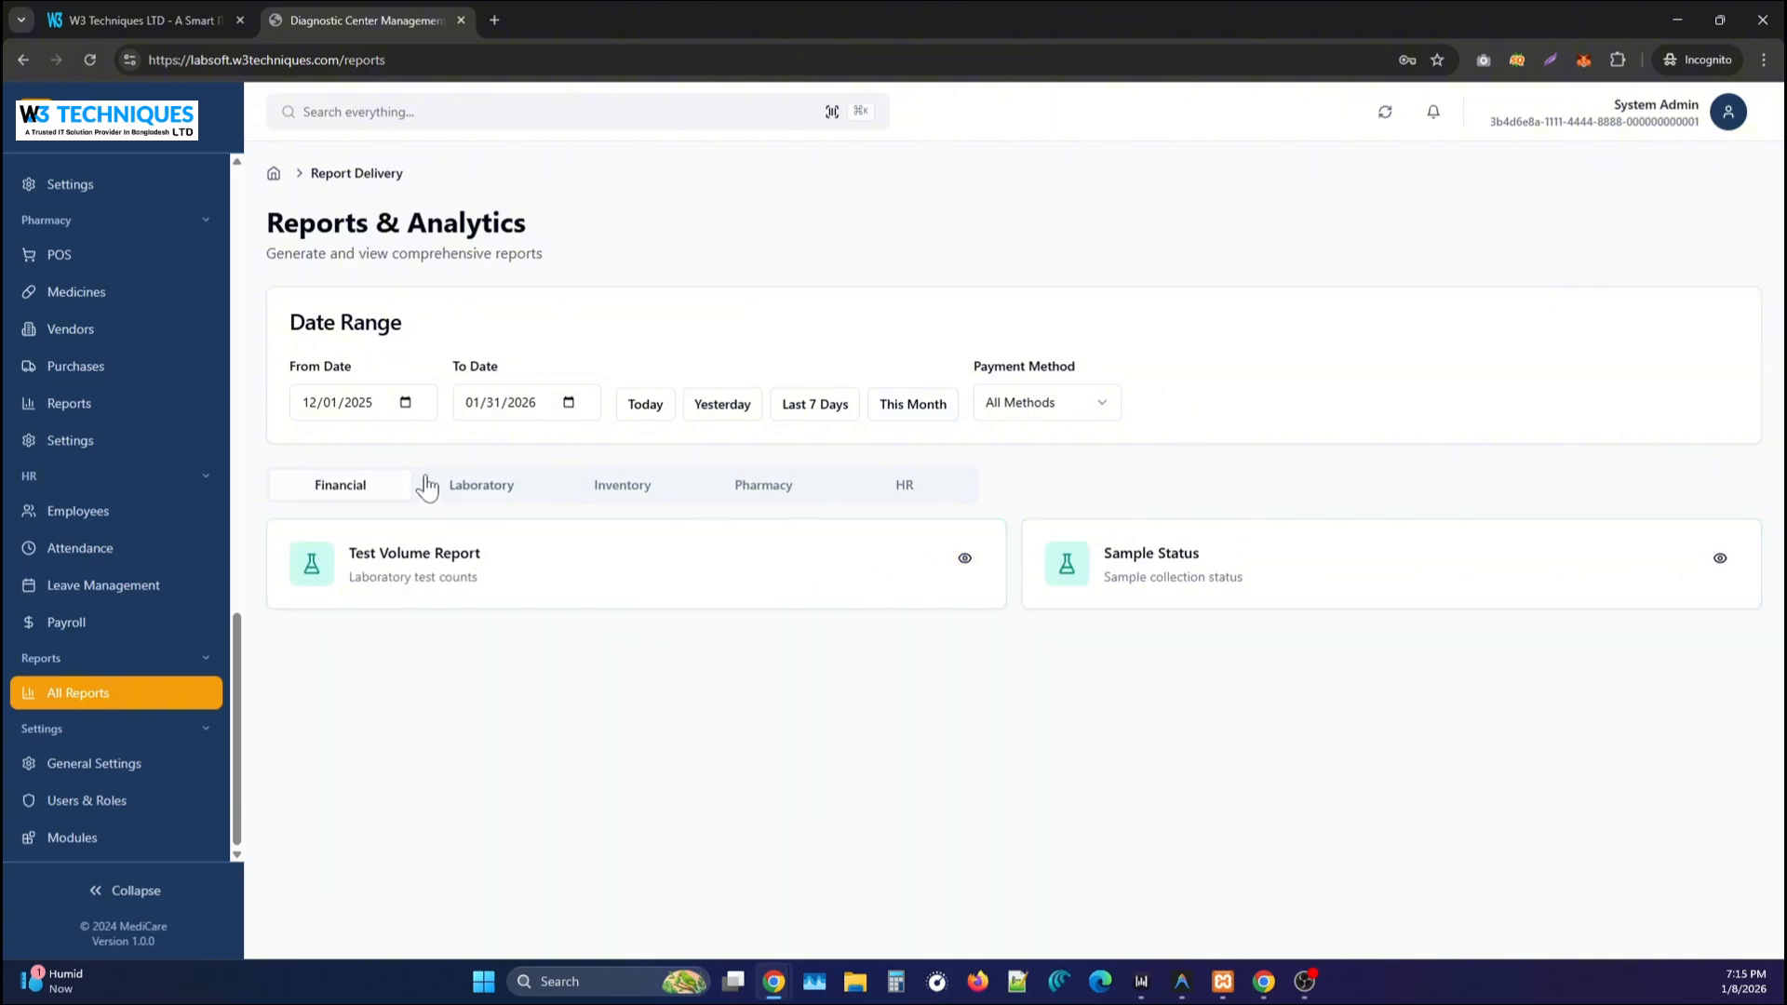
{"action": "left_click", "coordinate": [625, 493]}
{"action": "left_click", "coordinate": [813, 493]}
{"action": "left_click", "coordinate": [880, 485]}
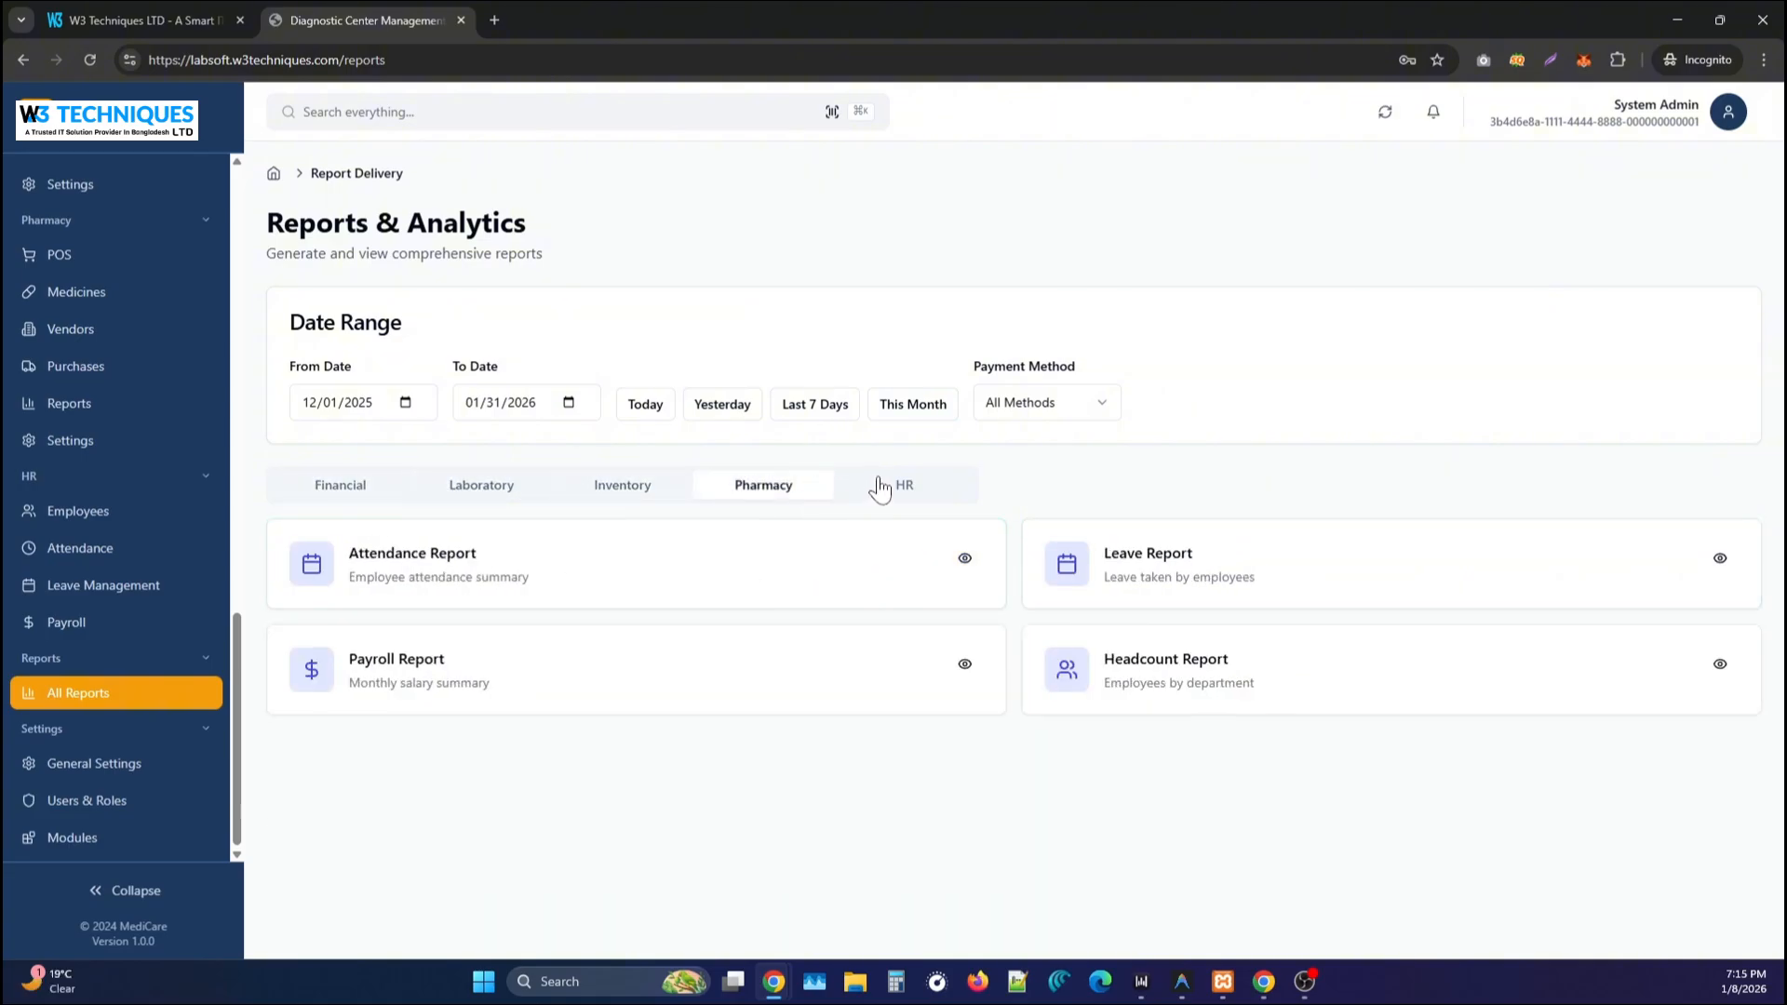
{"action": "left_click", "coordinate": [745, 493]}
{"action": "left_click", "coordinate": [605, 503]}
{"action": "left_click", "coordinate": [548, 504]}
{"action": "left_click", "coordinate": [588, 500]}
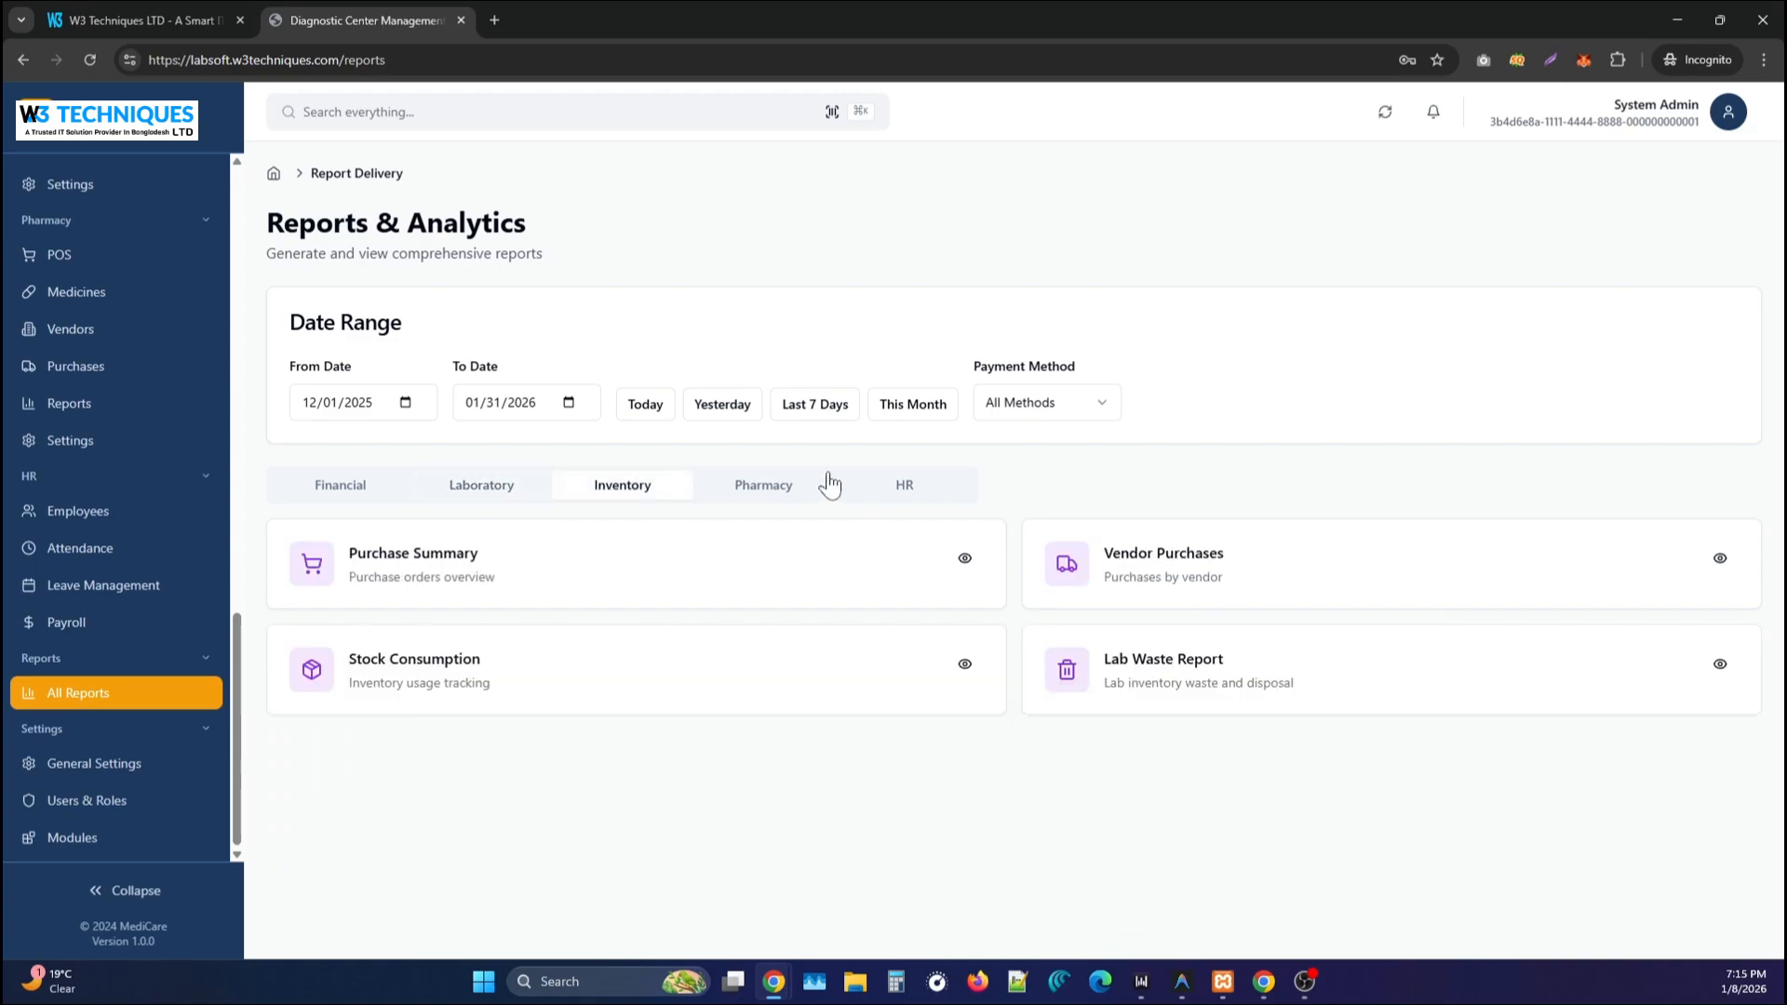
{"action": "left_click", "coordinate": [824, 484]}
{"action": "left_click", "coordinate": [1024, 416]}
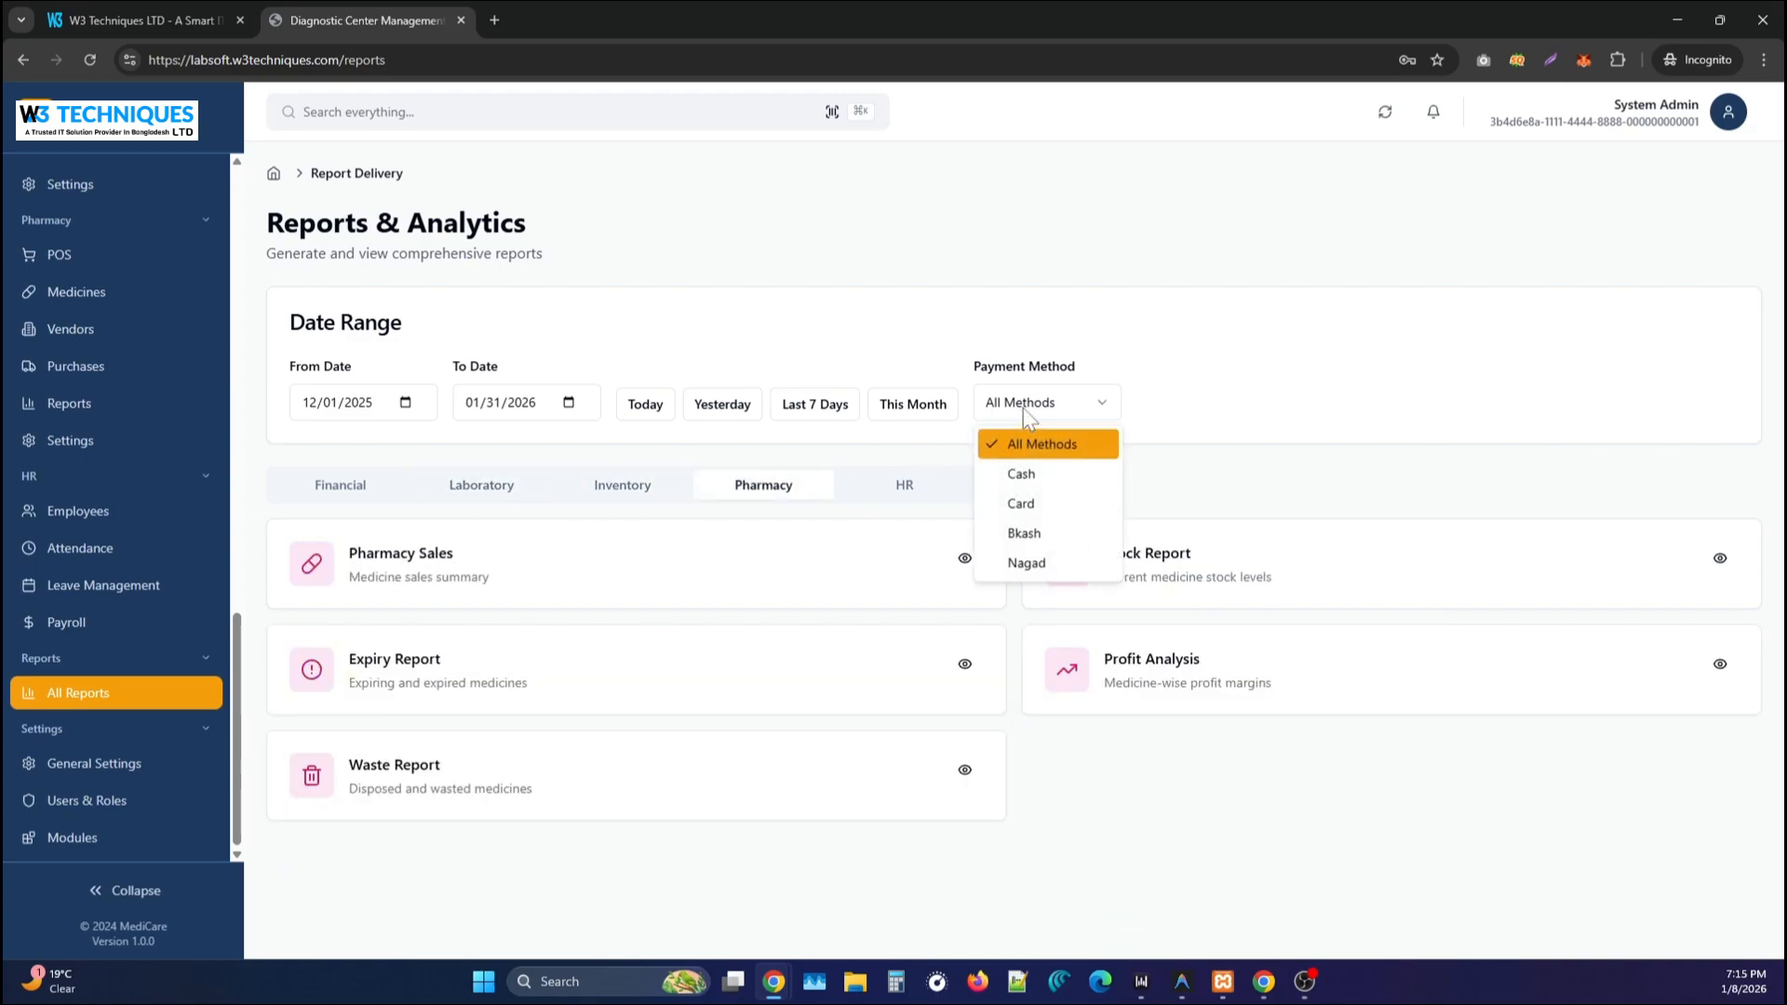
{"action": "left_click", "coordinate": [1267, 386]}
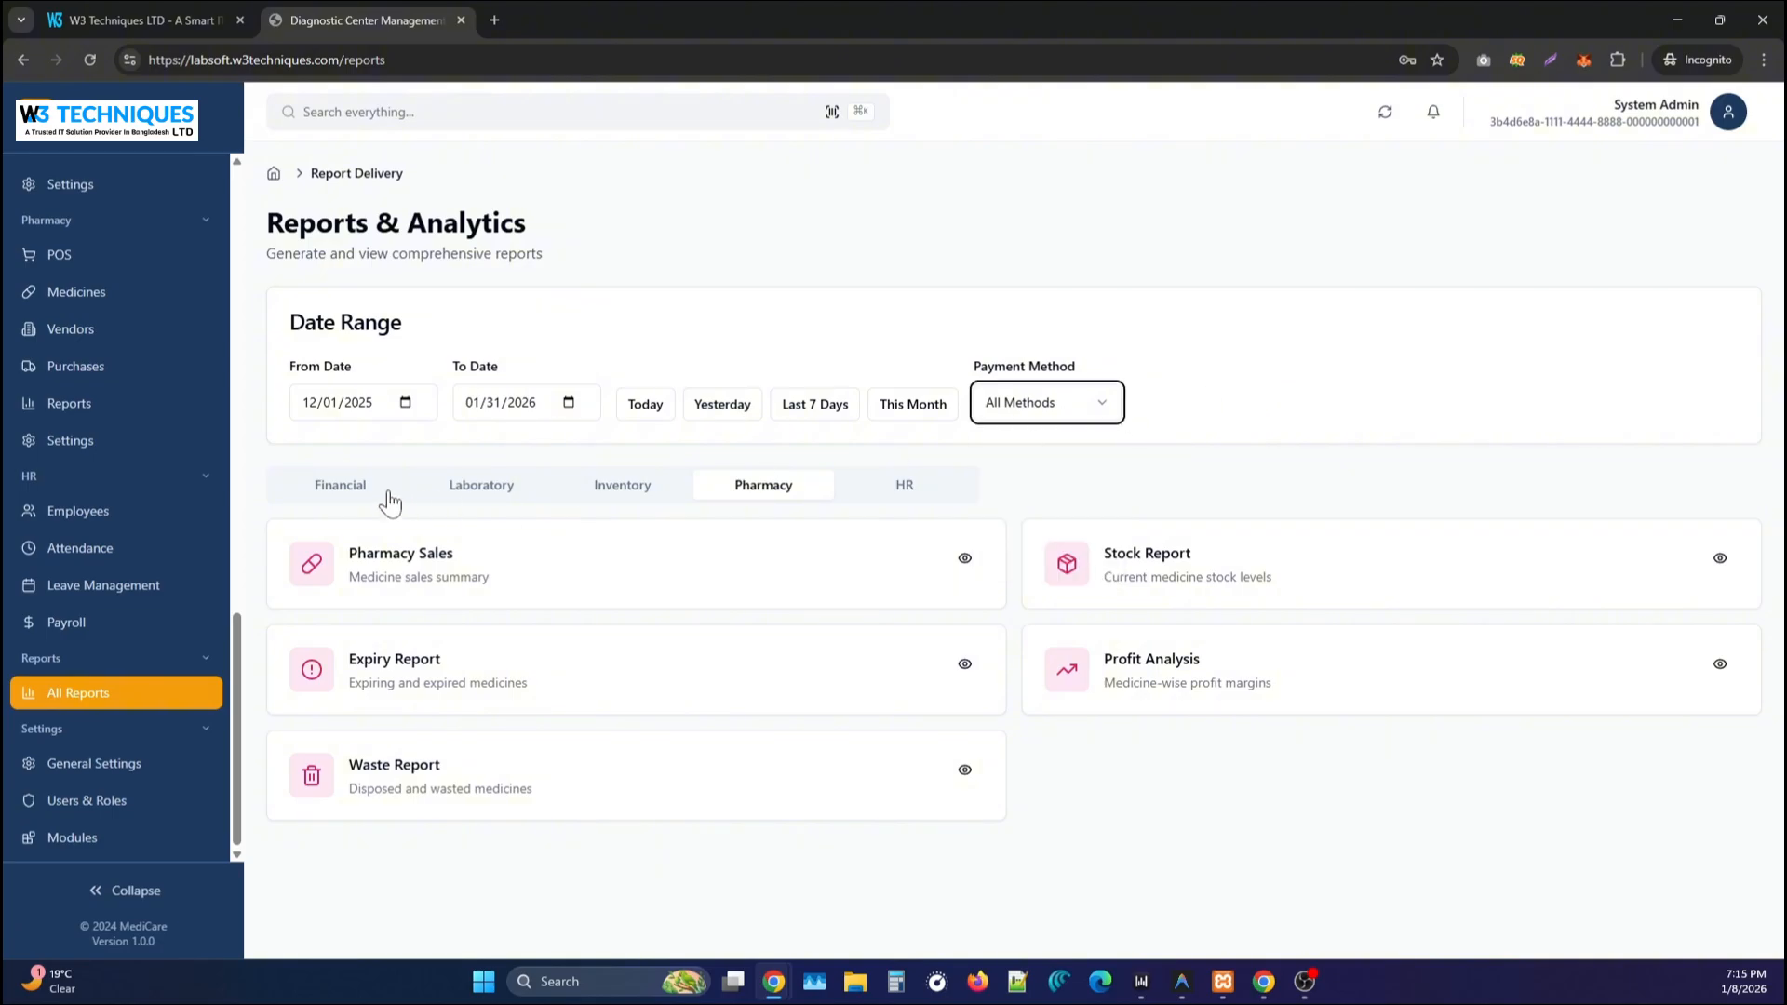
Examine the laboratory Test Volume Report for the chosen period and close it.
{"action": "left_click", "coordinate": [470, 493]}
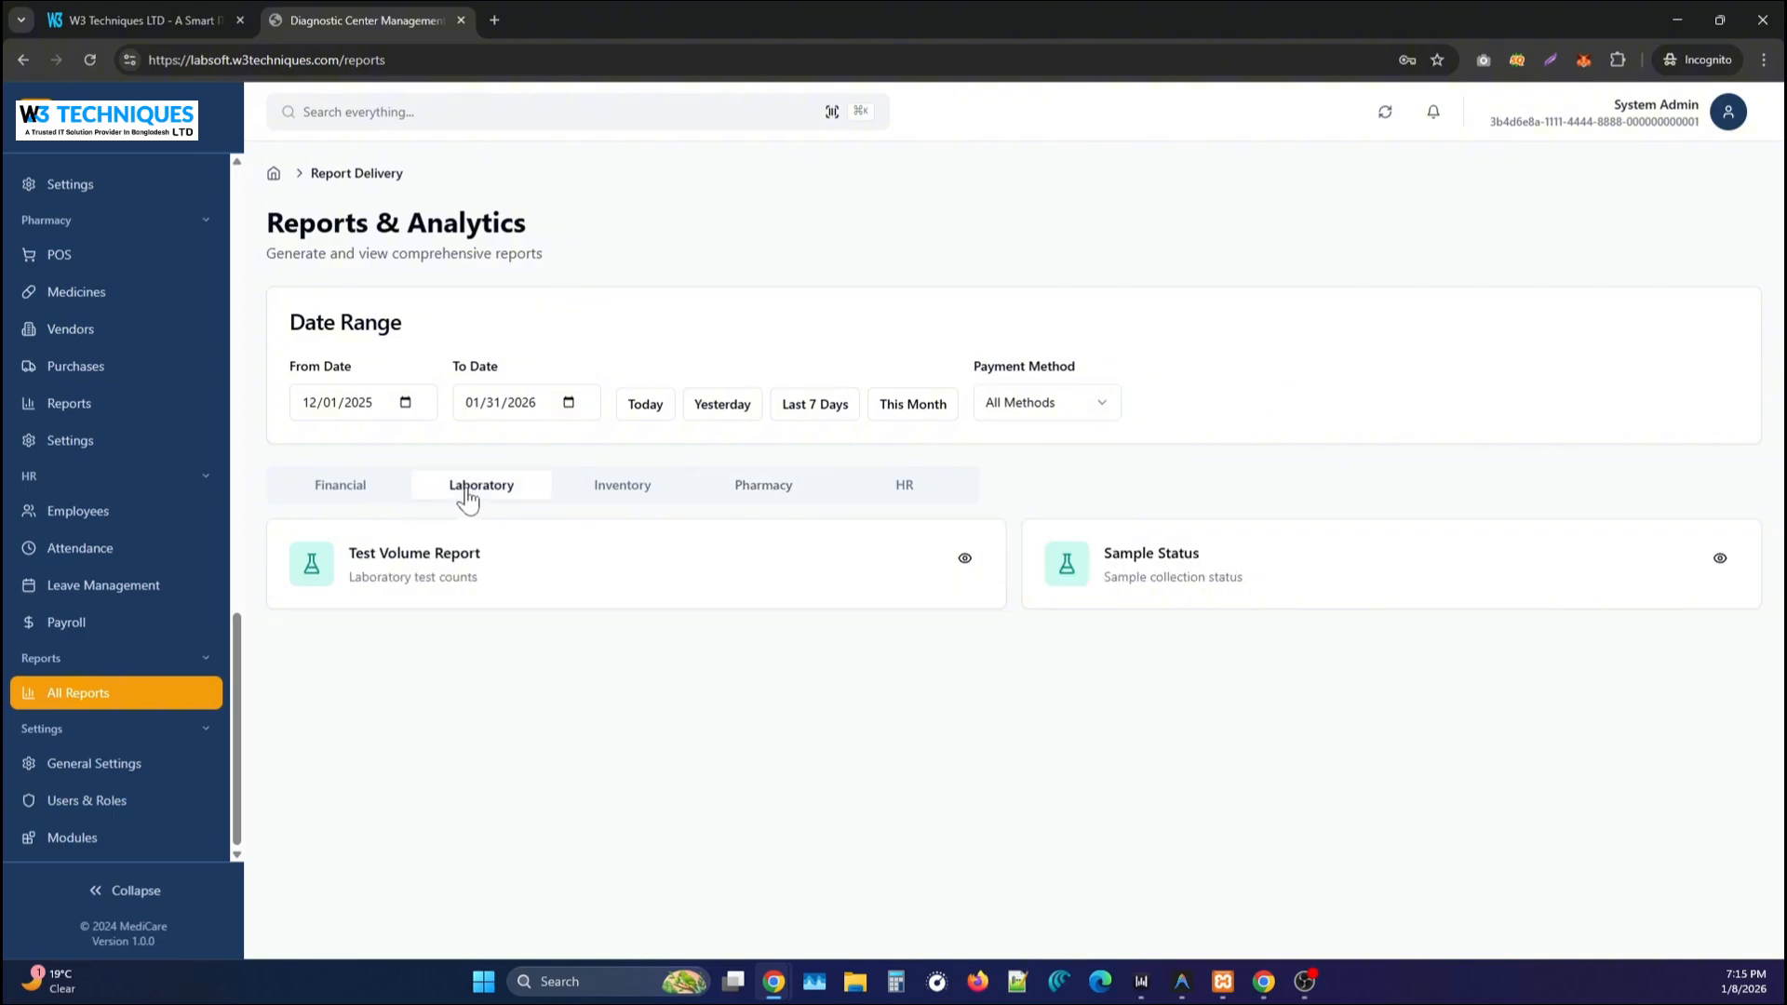
{"action": "left_click", "coordinate": [513, 597]}
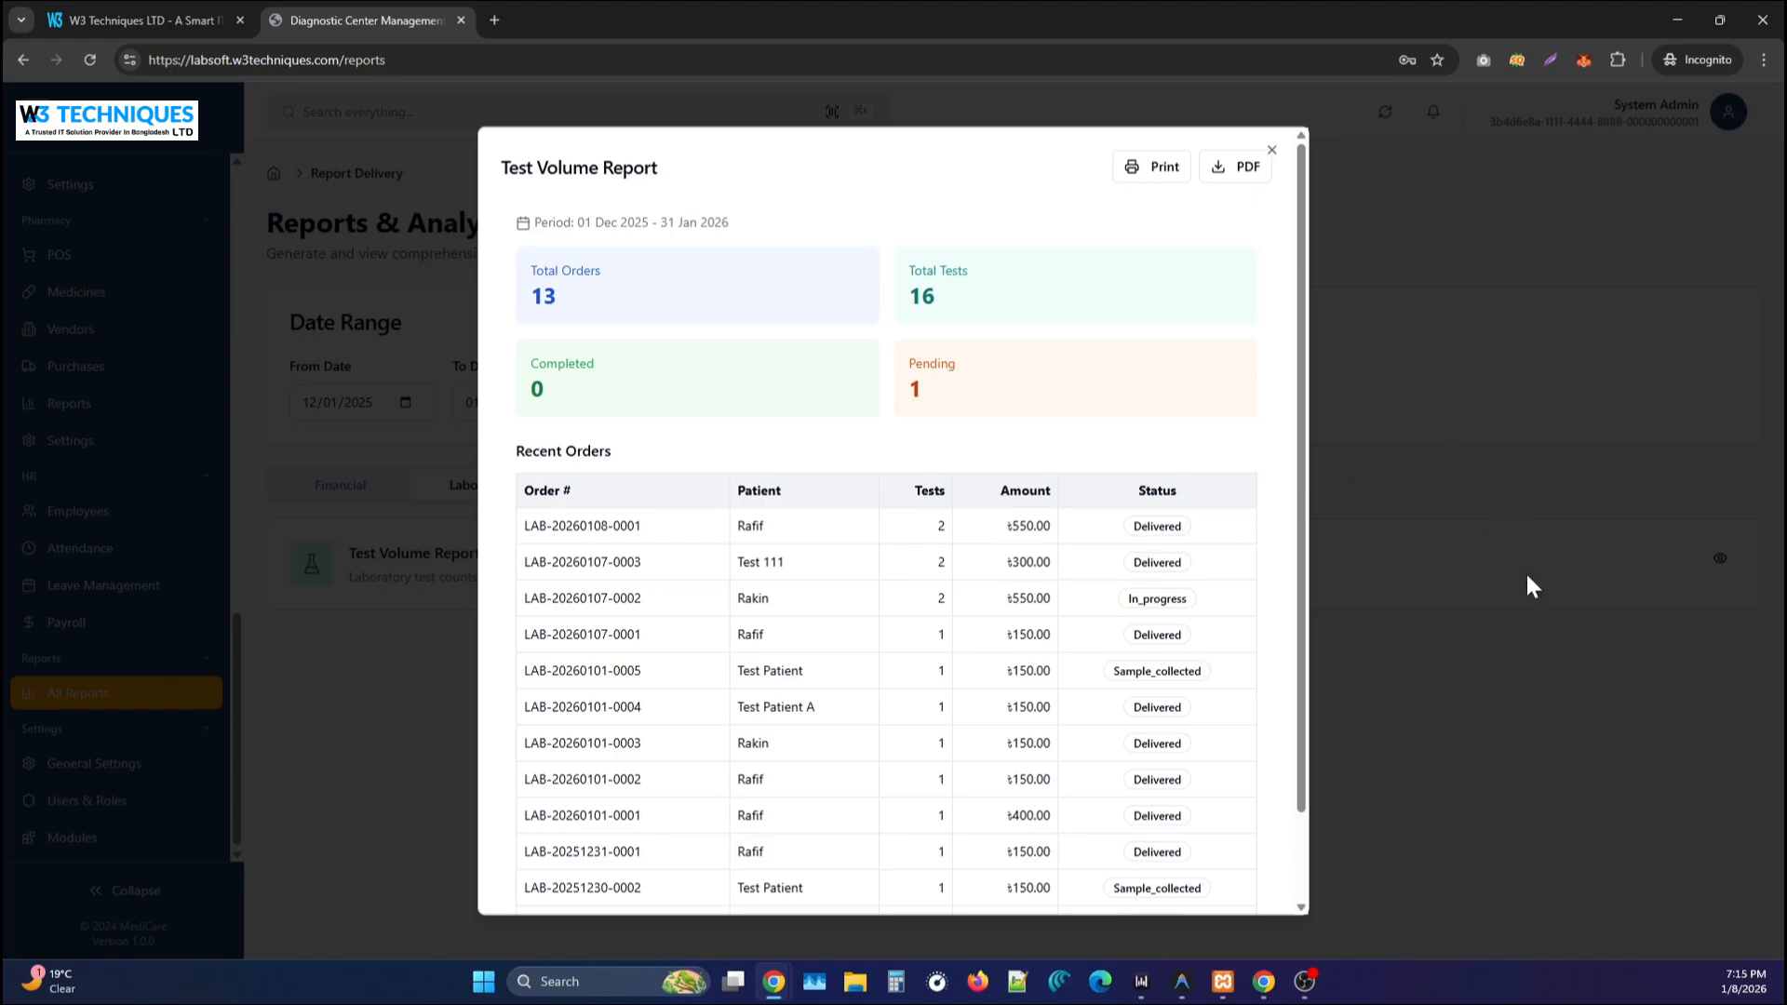
{"action": "scroll", "coordinate": [1120, 742], "scroll_direction": "down", "scroll_amount": 1}
{"action": "left_click", "coordinate": [1336, 583]}
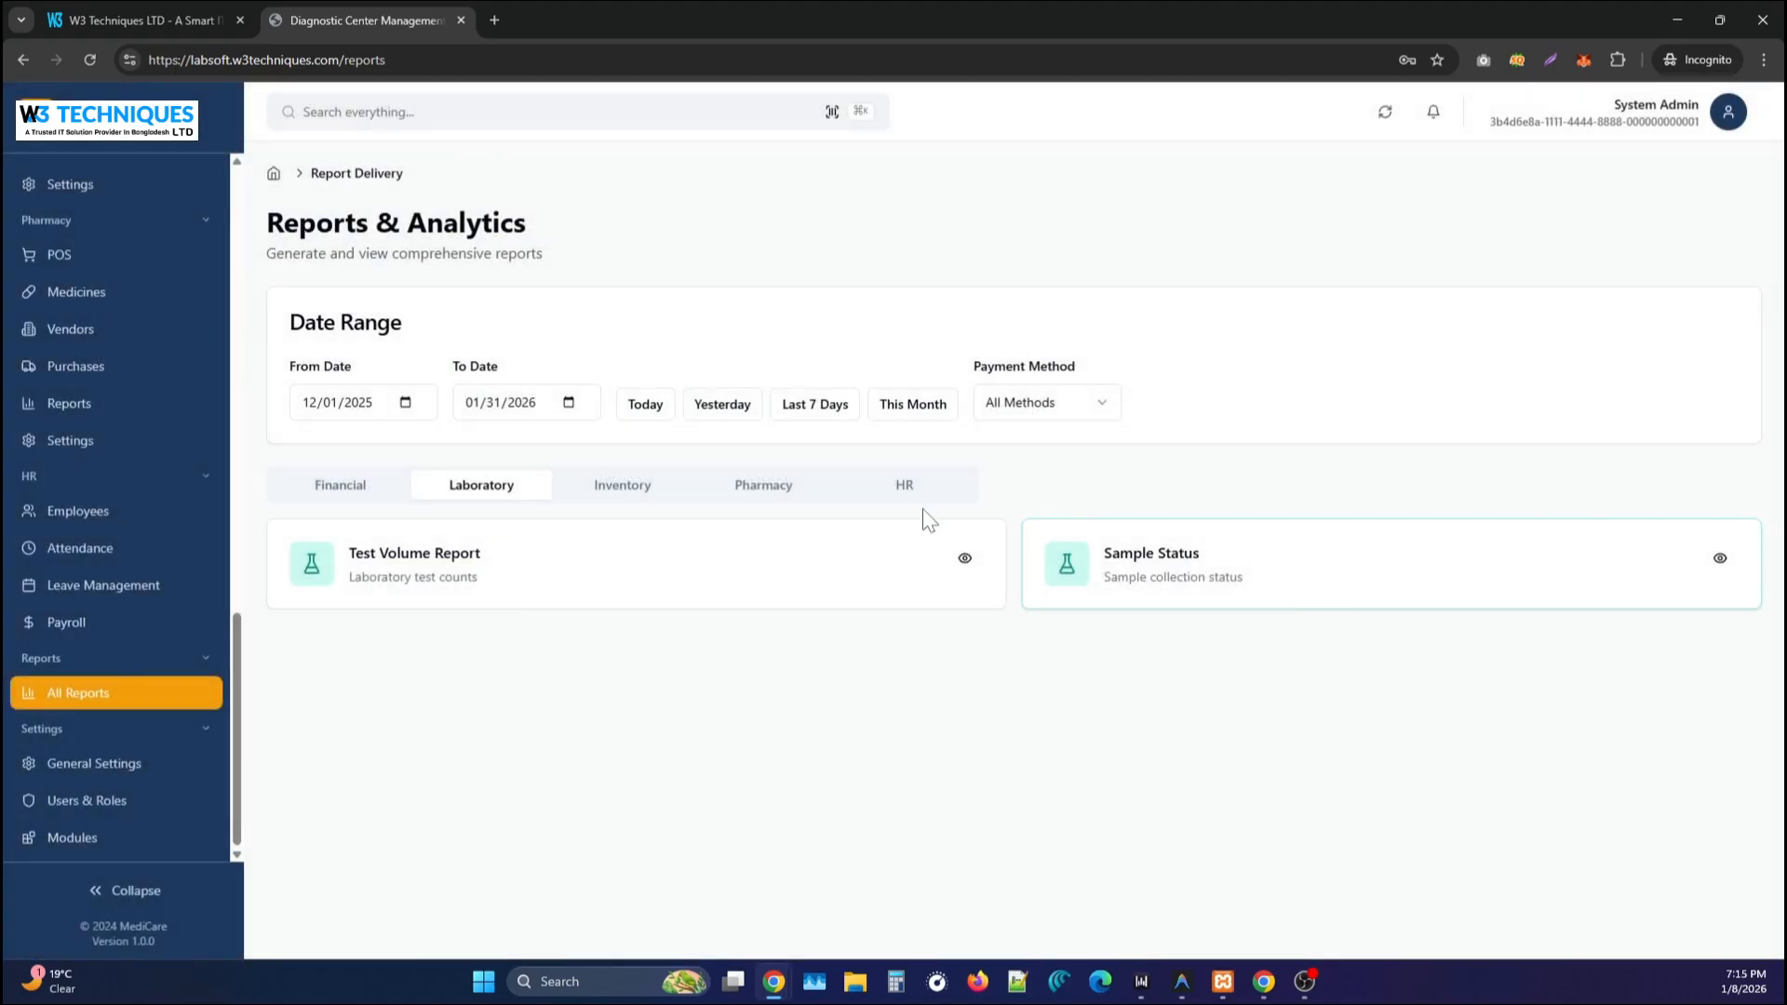
Try the Cash and Card payment method filters on the Test Volume Report, ending on Card.
{"action": "left_click", "coordinate": [1050, 410]}
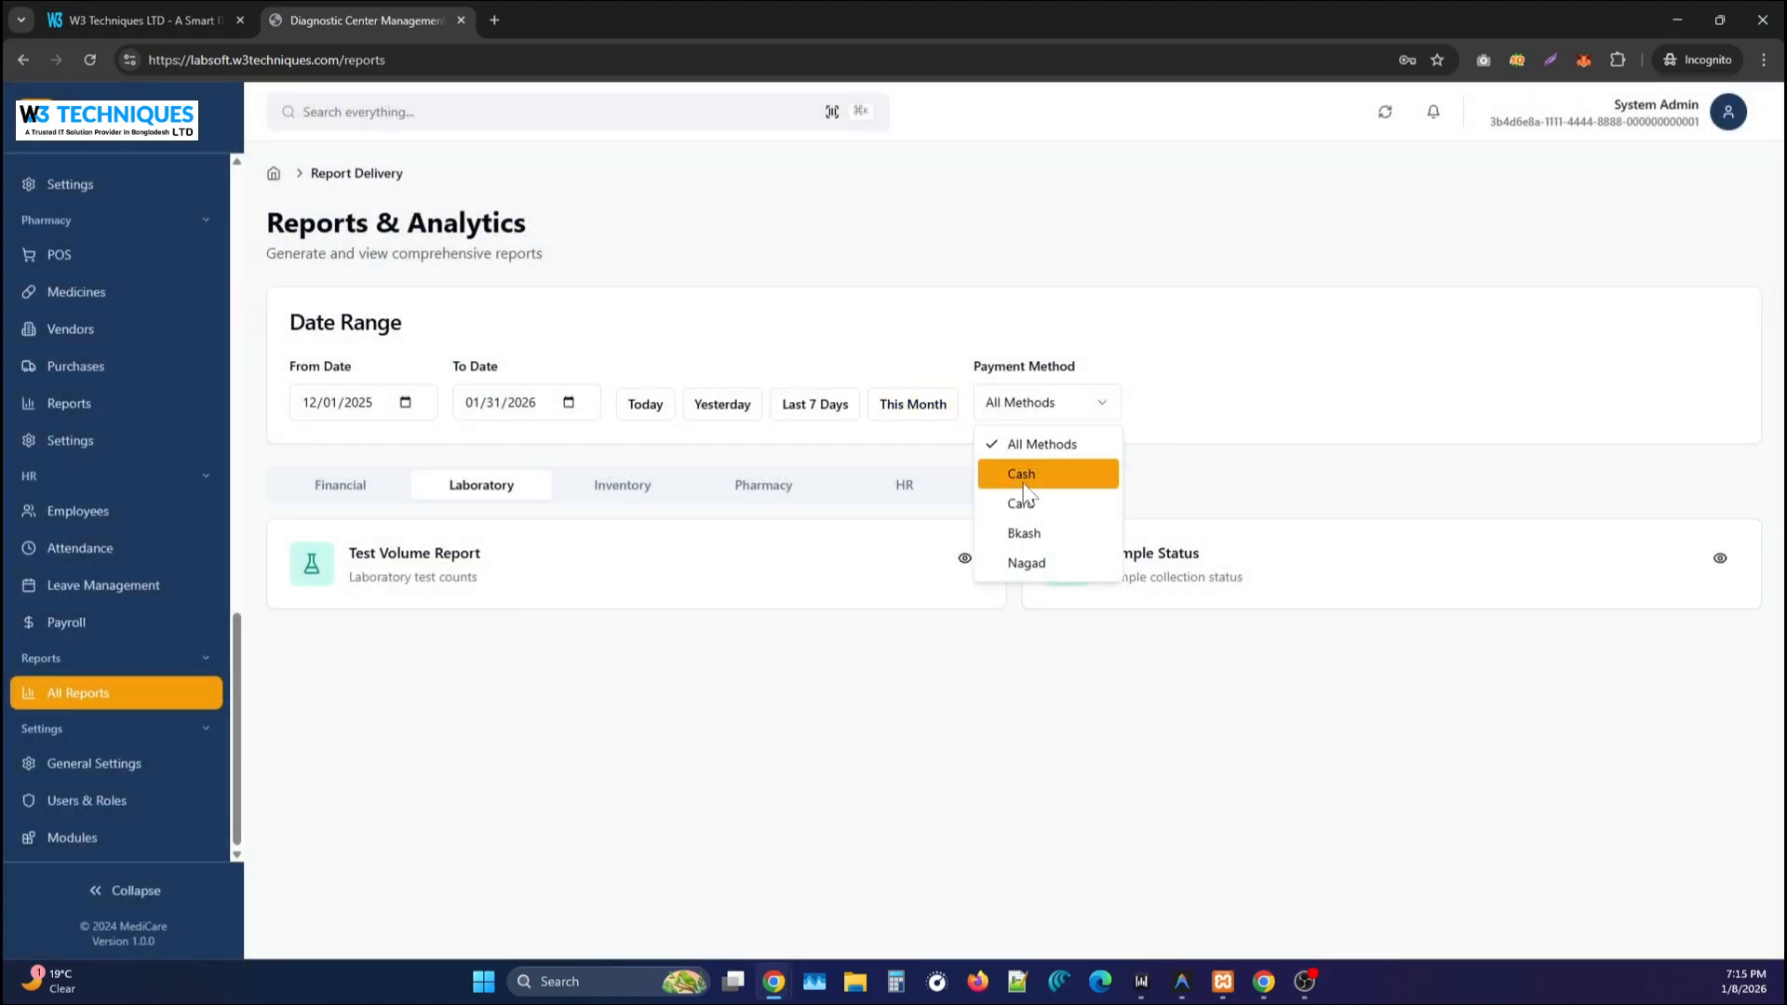
{"action": "left_click", "coordinate": [1023, 476]}
{"action": "left_click", "coordinate": [621, 586]}
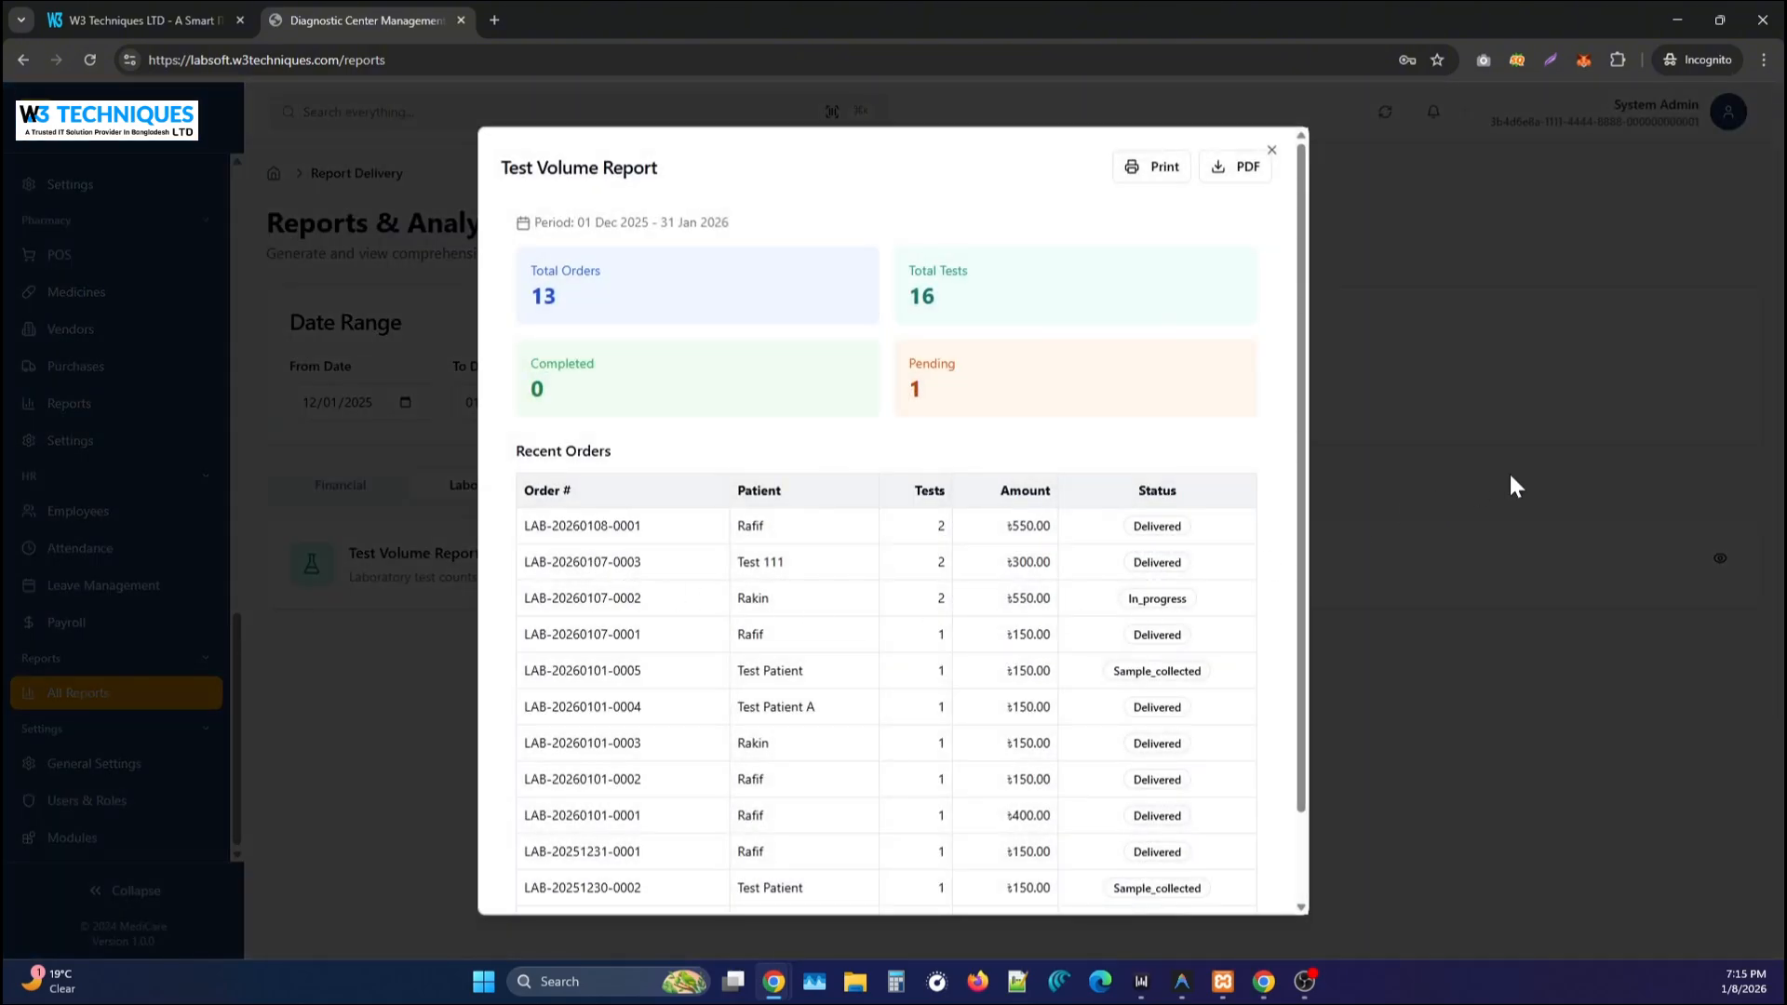
{"action": "left_click", "coordinate": [1478, 386]}
{"action": "left_click", "coordinate": [1015, 403]}
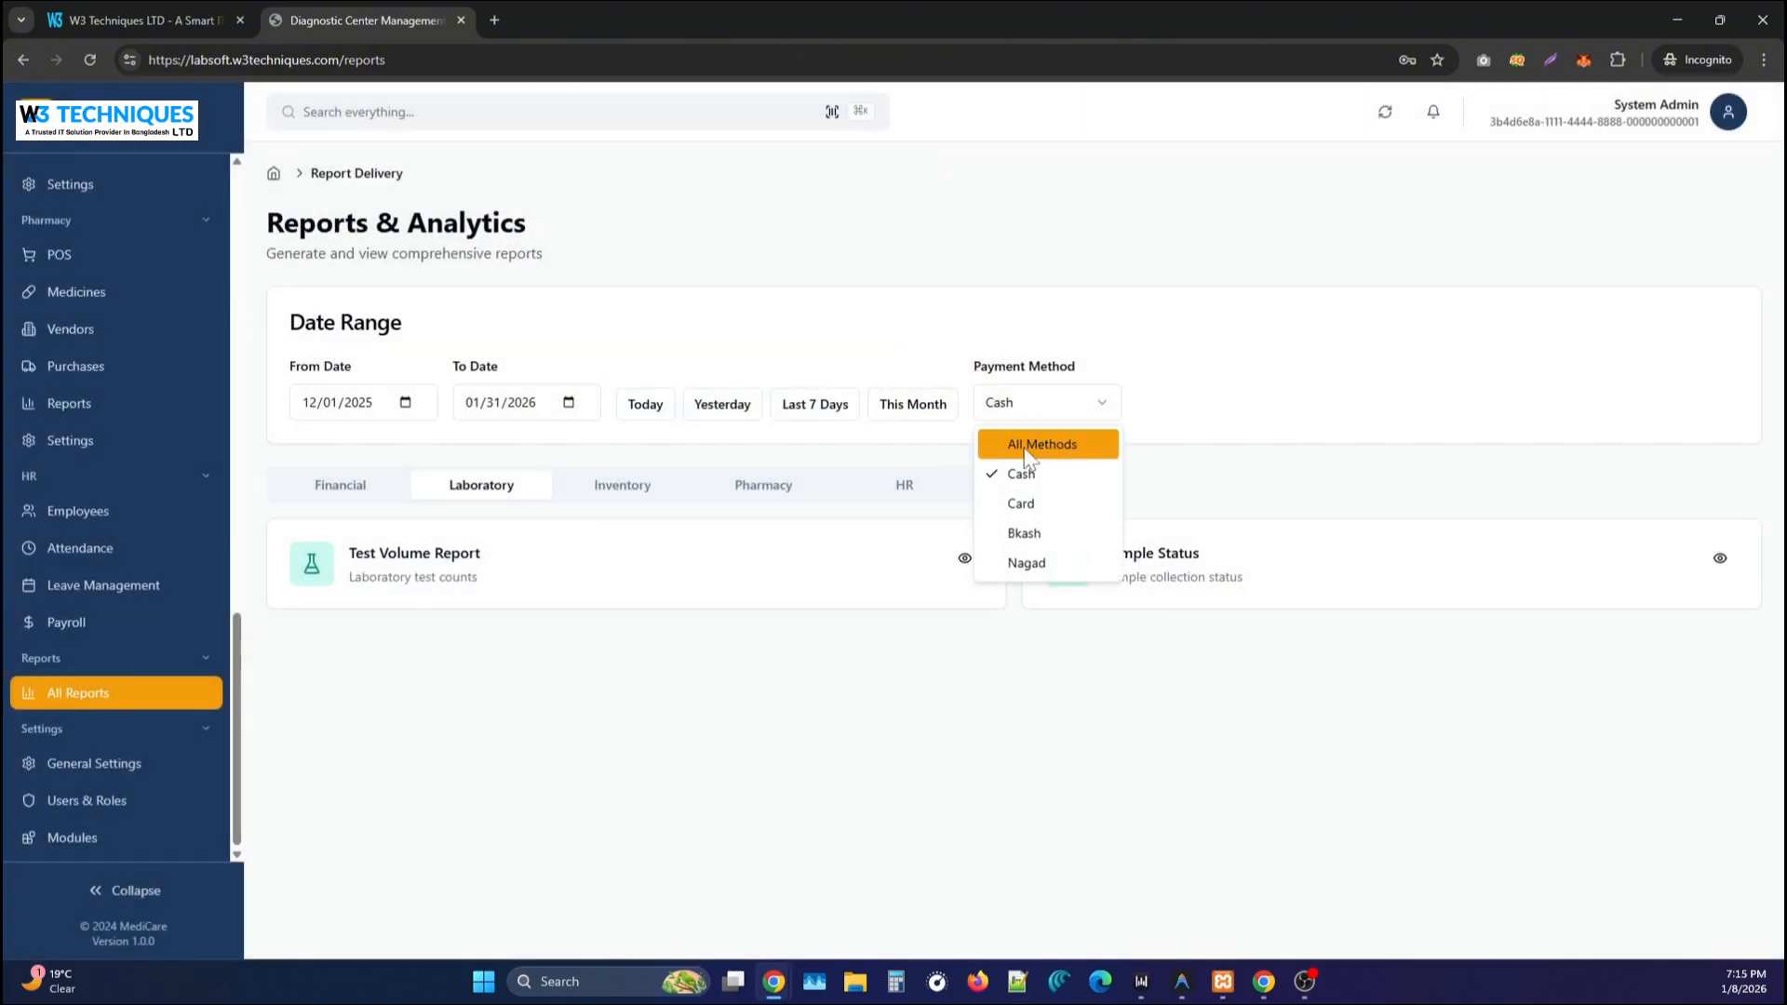
{"action": "left_click", "coordinate": [1028, 504]}
{"action": "left_click", "coordinate": [713, 540]}
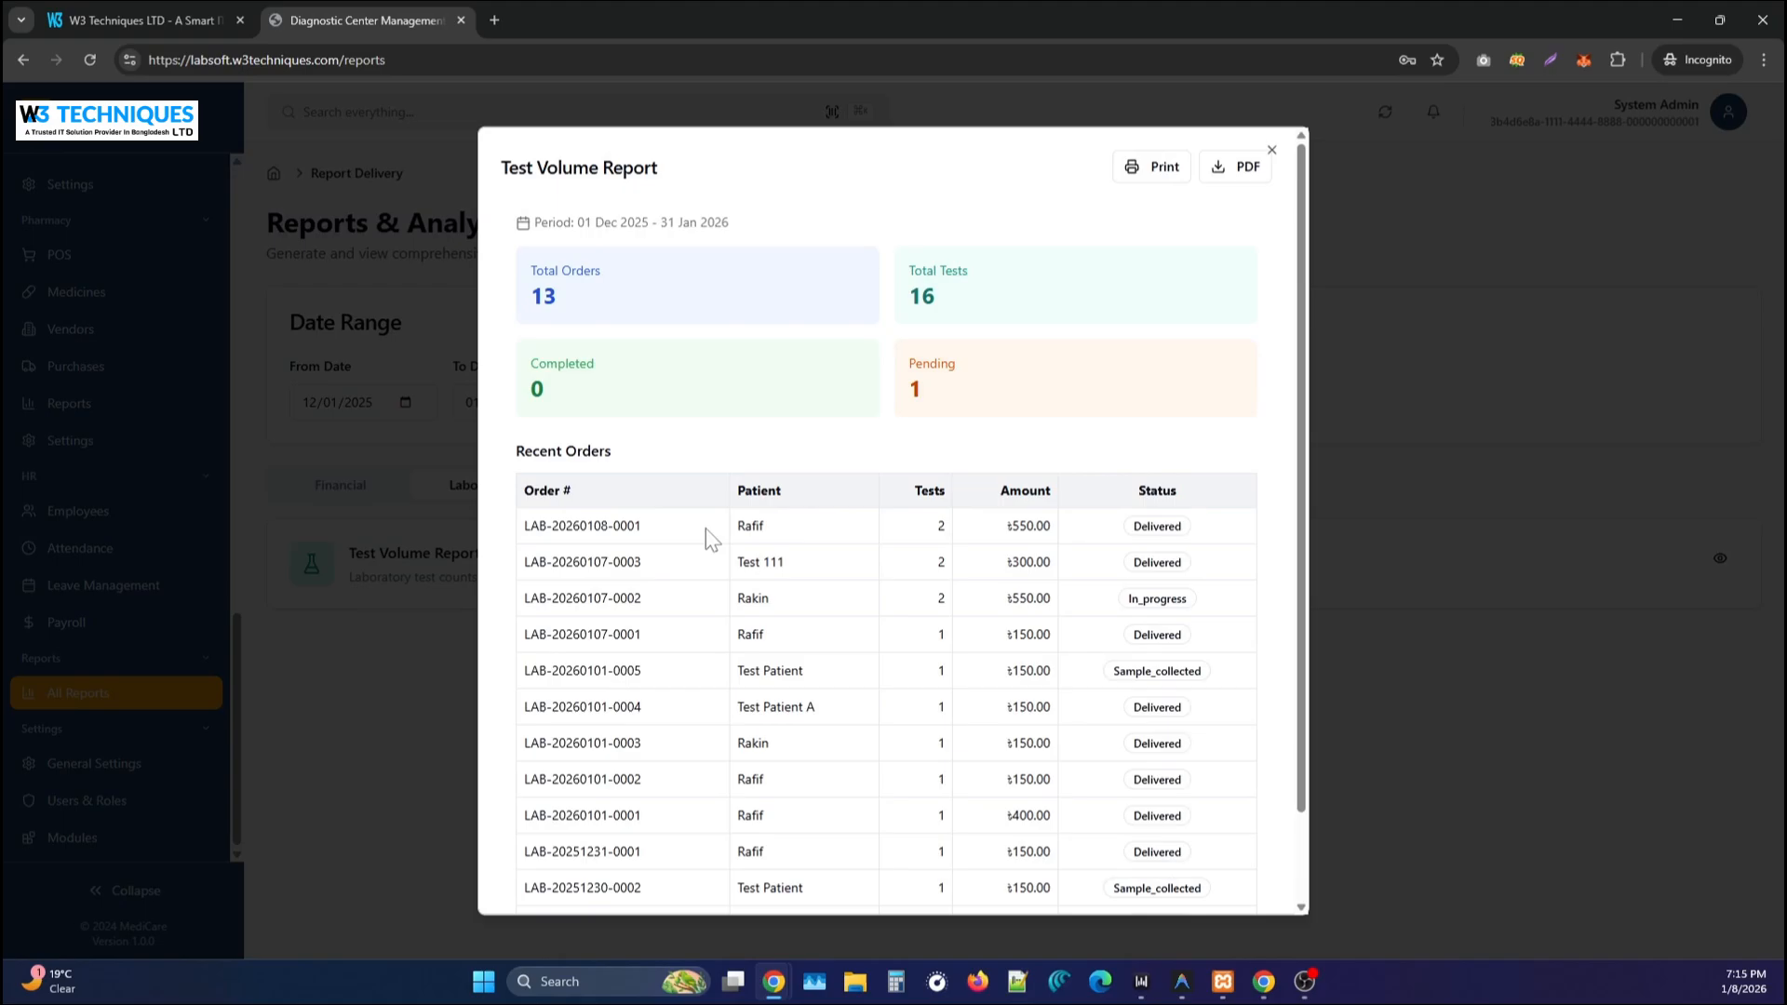
{"action": "left_click", "coordinate": [1465, 343]}
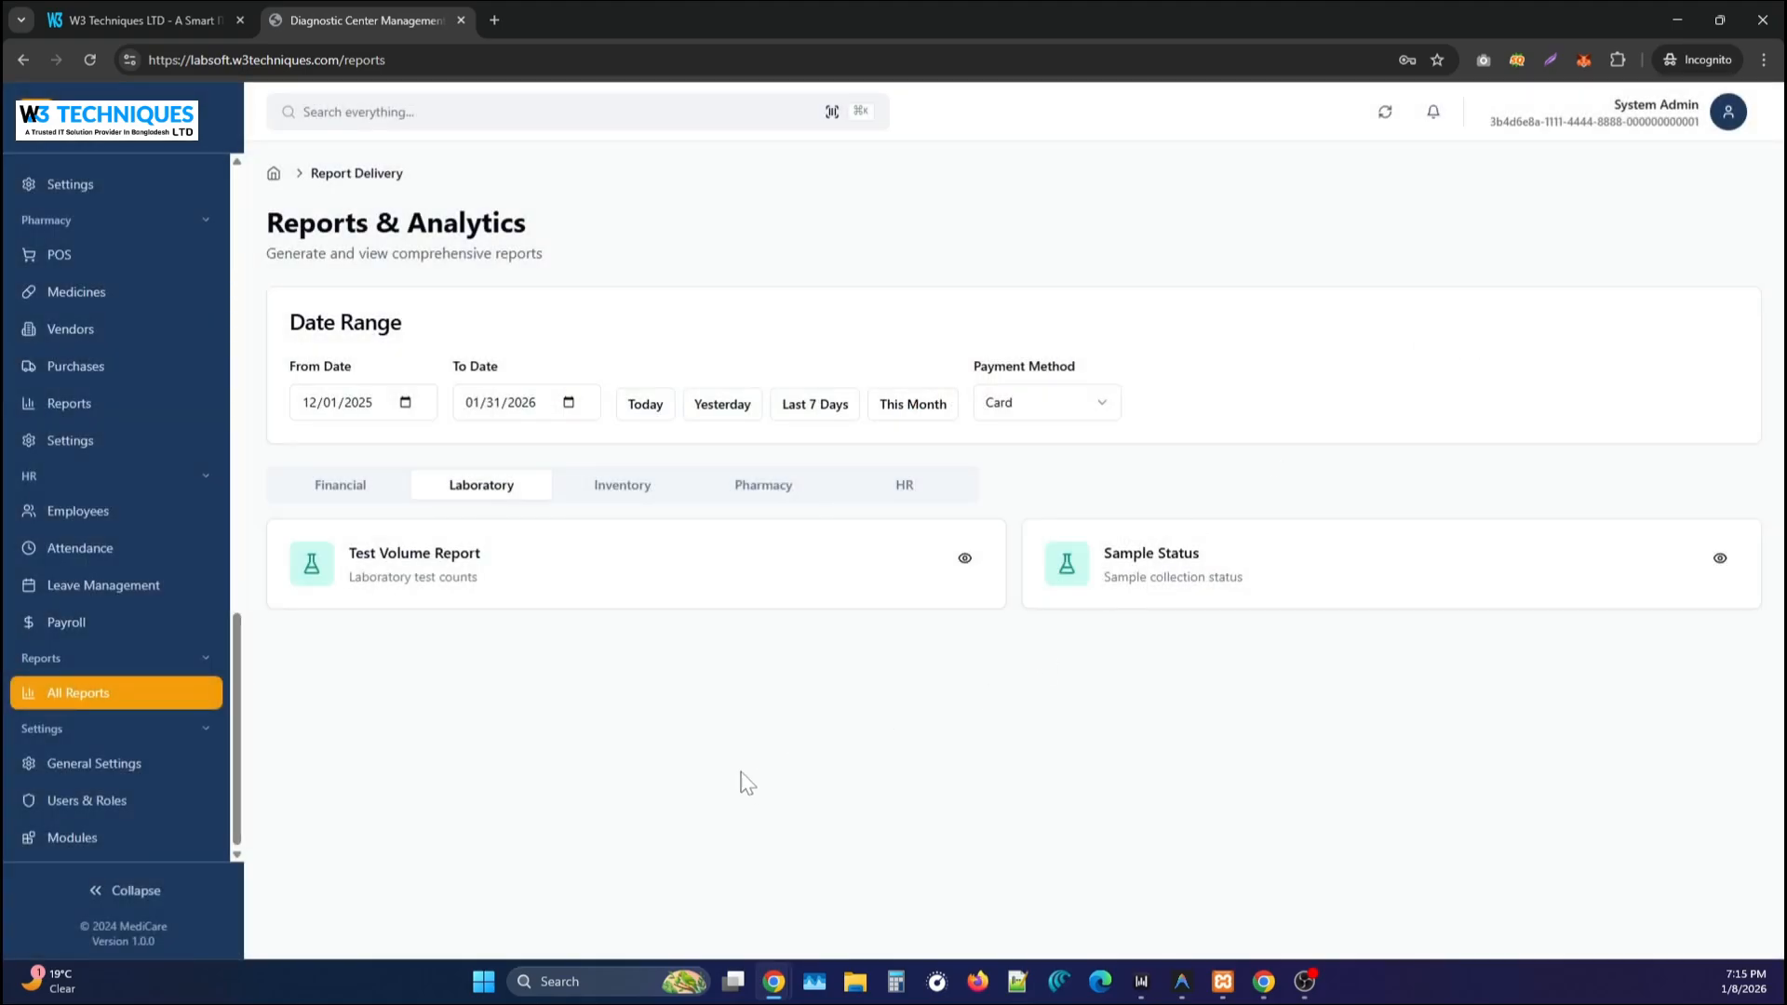
Open the system's general settings and examine the name, format, currency and backup options.
{"action": "left_click", "coordinate": [78, 770]}
{"action": "scroll", "coordinate": [595, 633], "scroll_direction": "down", "scroll_amount": 1}
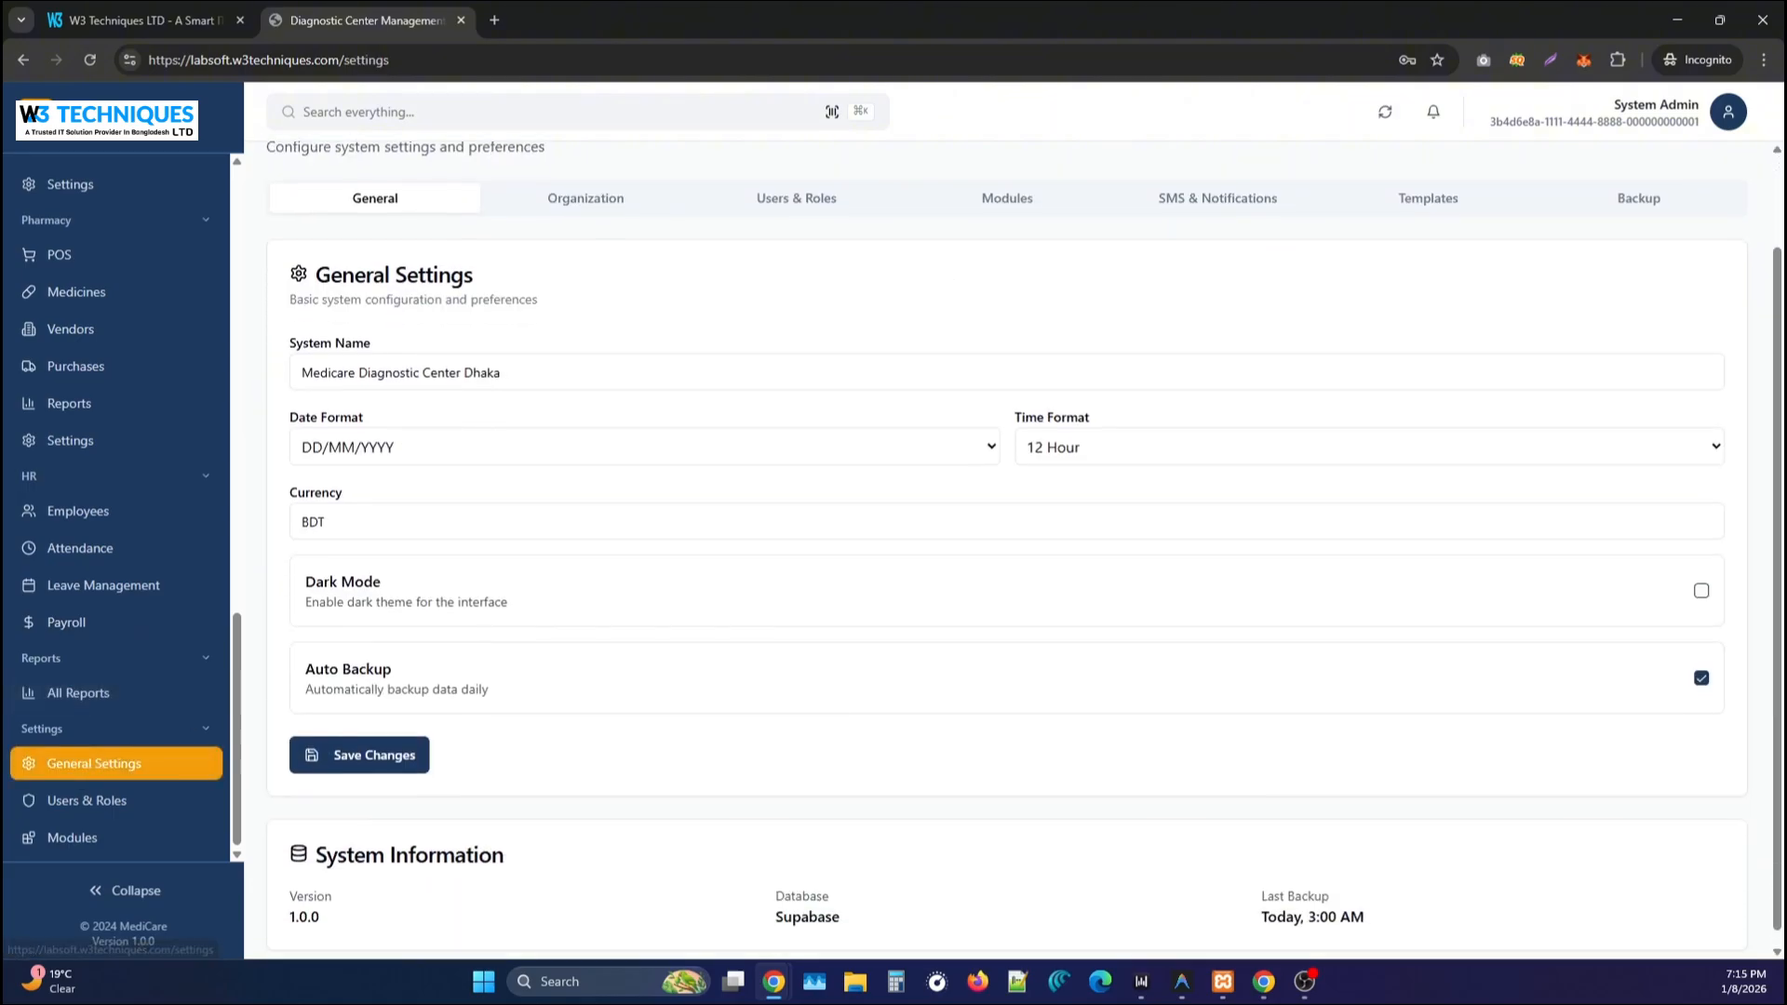
{"action": "scroll", "coordinate": [603, 643], "scroll_direction": "up", "scroll_amount": 2}
Examine the organization information fields and the list of diagnostic center branches in the settings.
{"action": "left_click", "coordinate": [583, 307]}
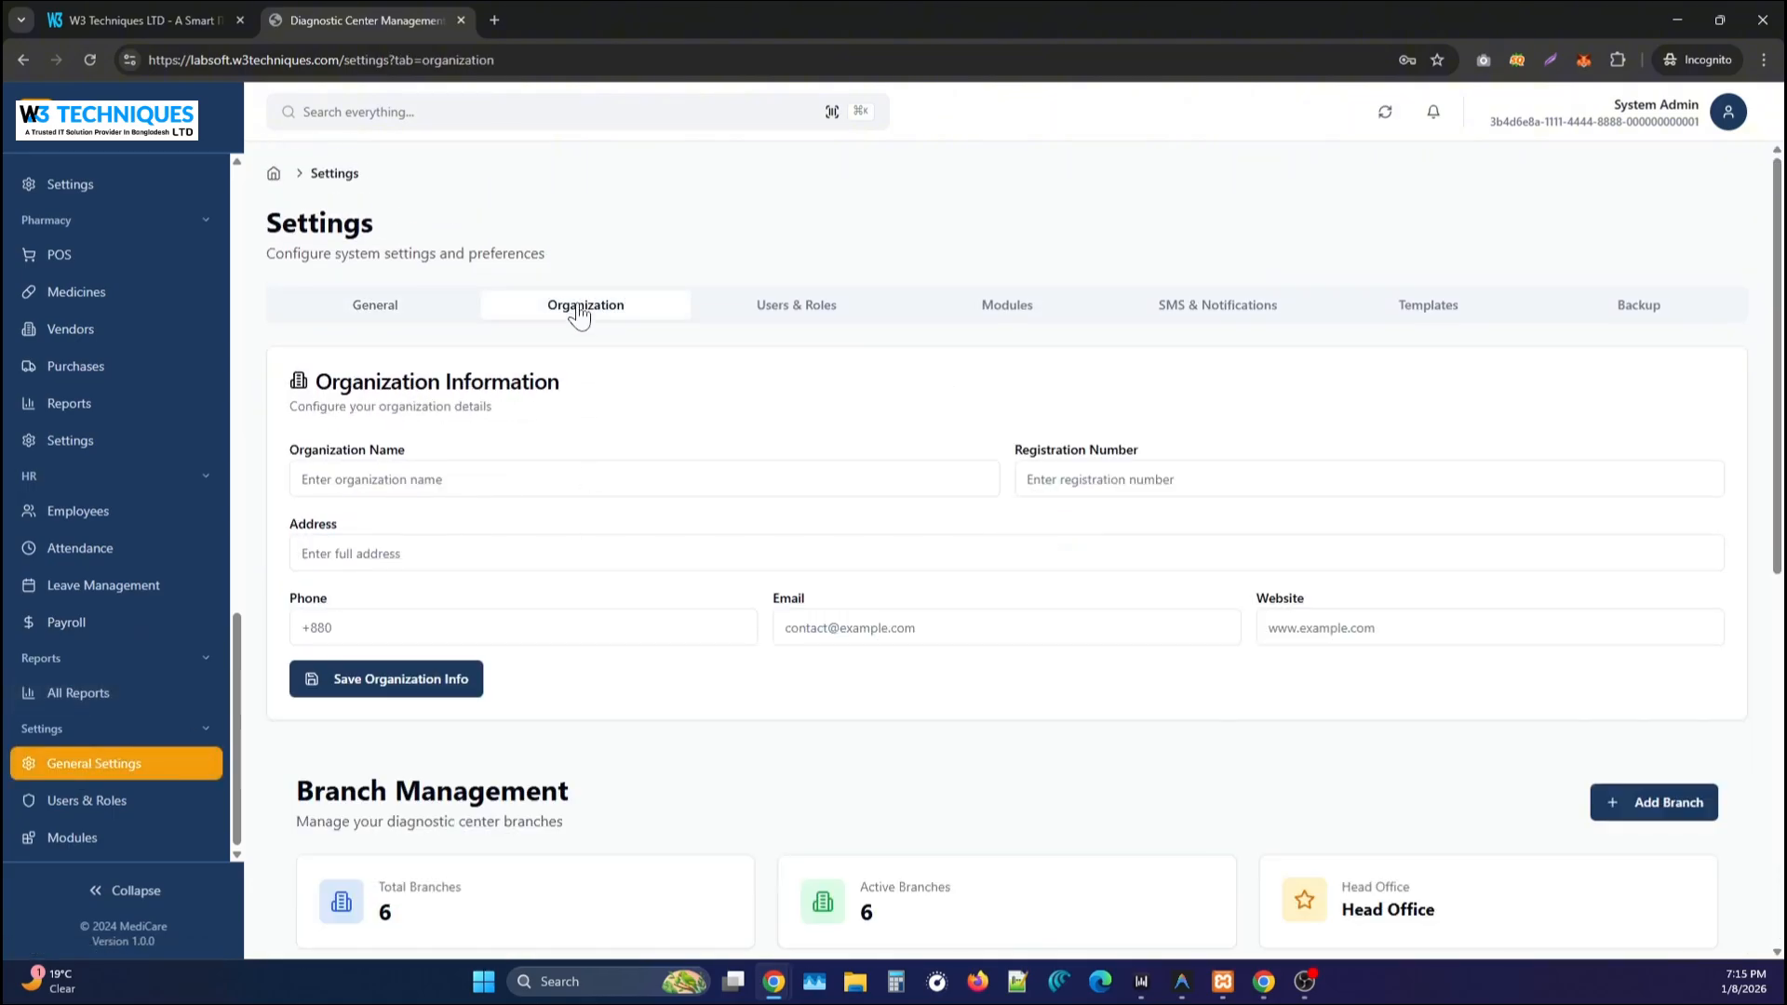
{"action": "scroll", "coordinate": [547, 570], "scroll_direction": "down", "scroll_amount": 7}
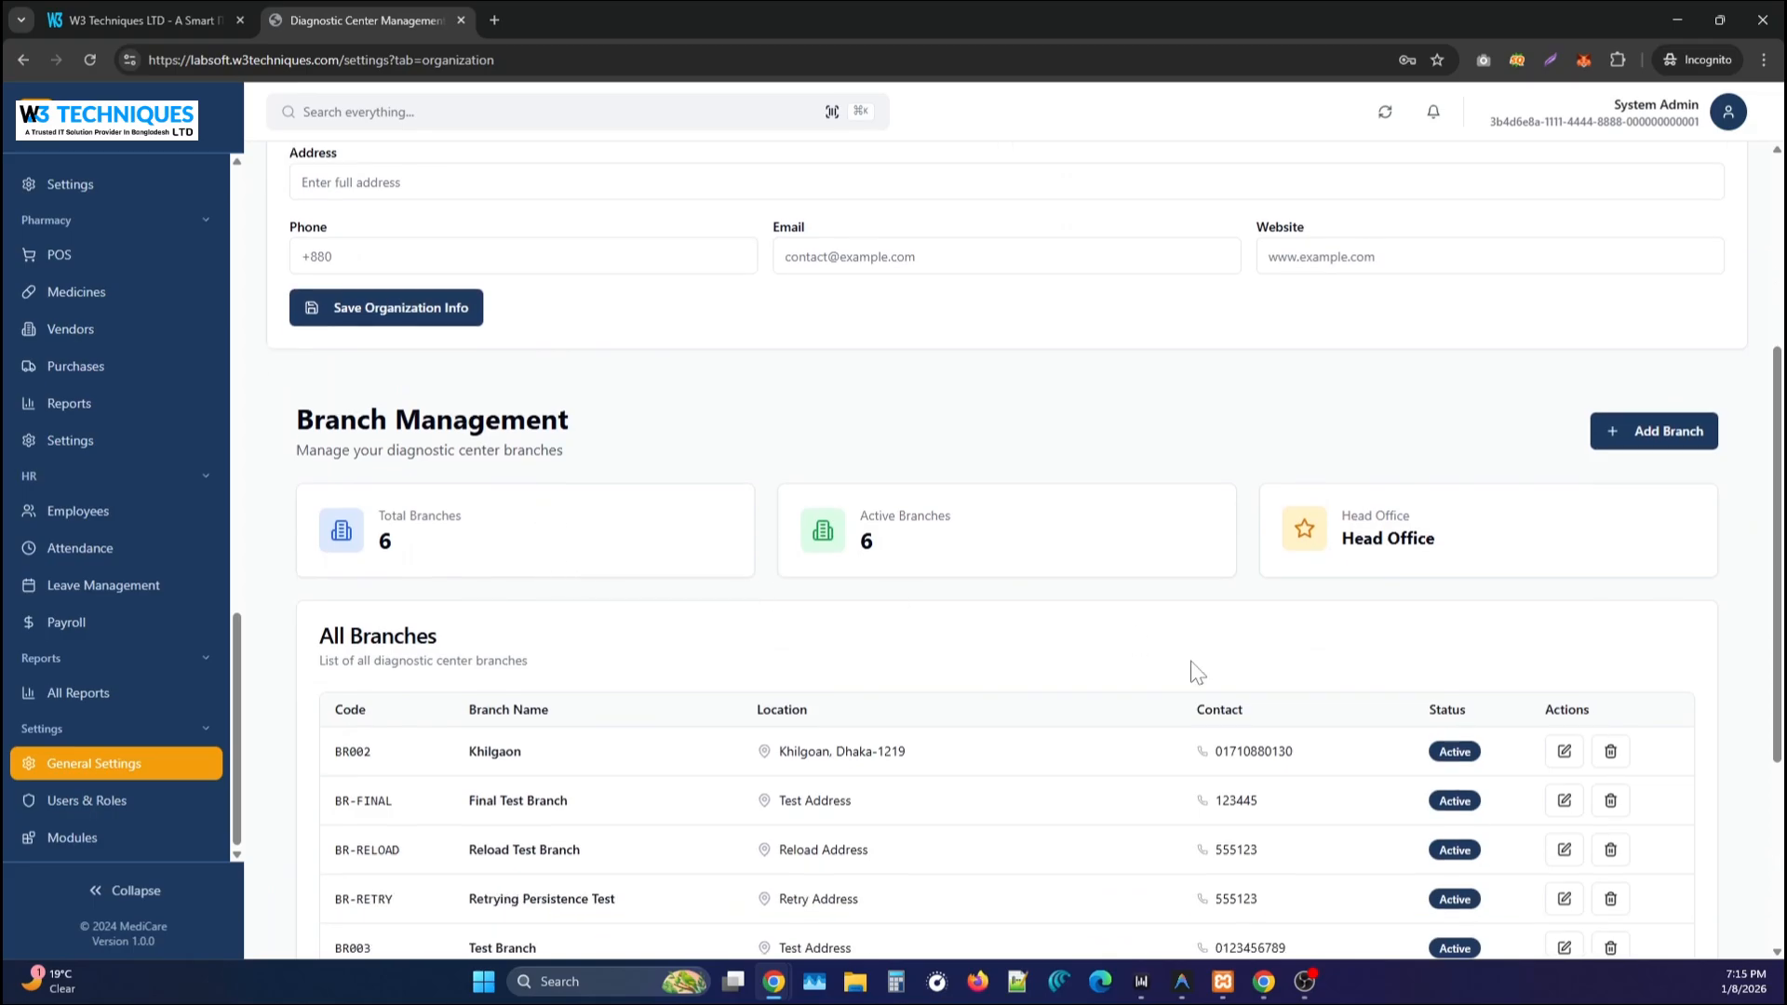
{"action": "scroll", "coordinate": [1124, 738], "scroll_direction": "up", "scroll_amount": 3}
{"action": "scroll", "coordinate": [1106, 732], "scroll_direction": "up", "scroll_amount": 3}
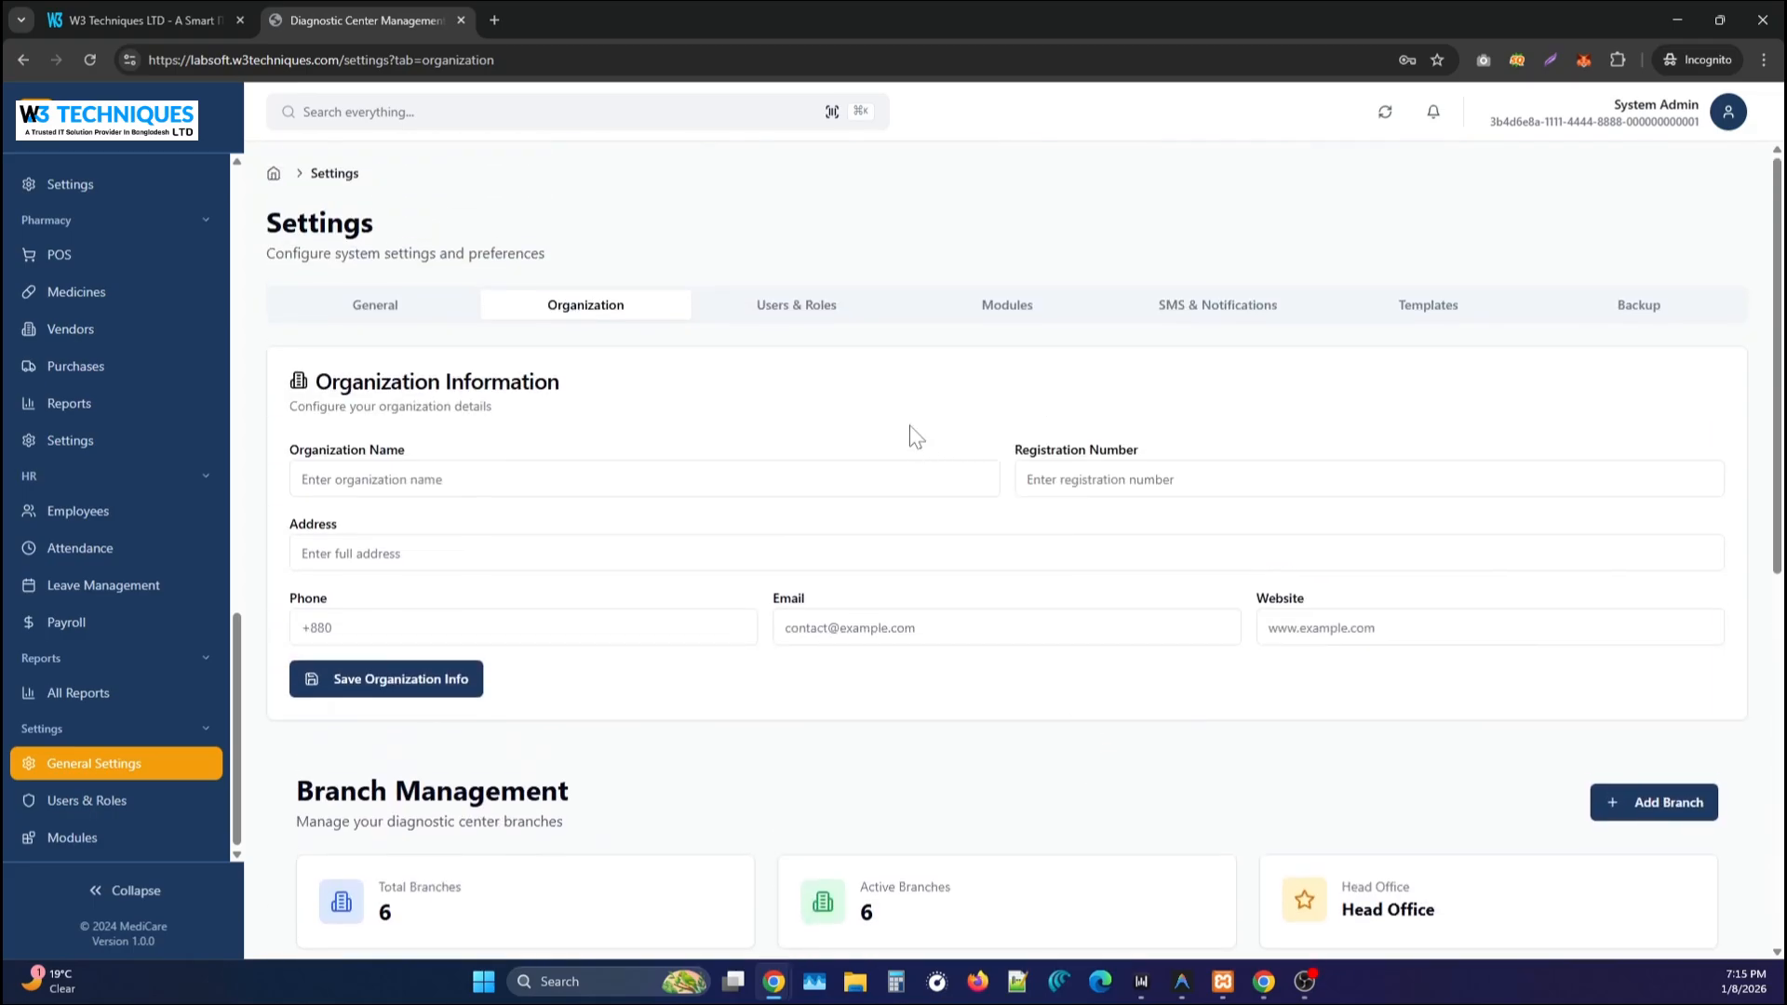
Examine the staff access list under users and roles, and review the system areas that roles can be granted.
{"action": "left_click", "coordinate": [788, 308]}
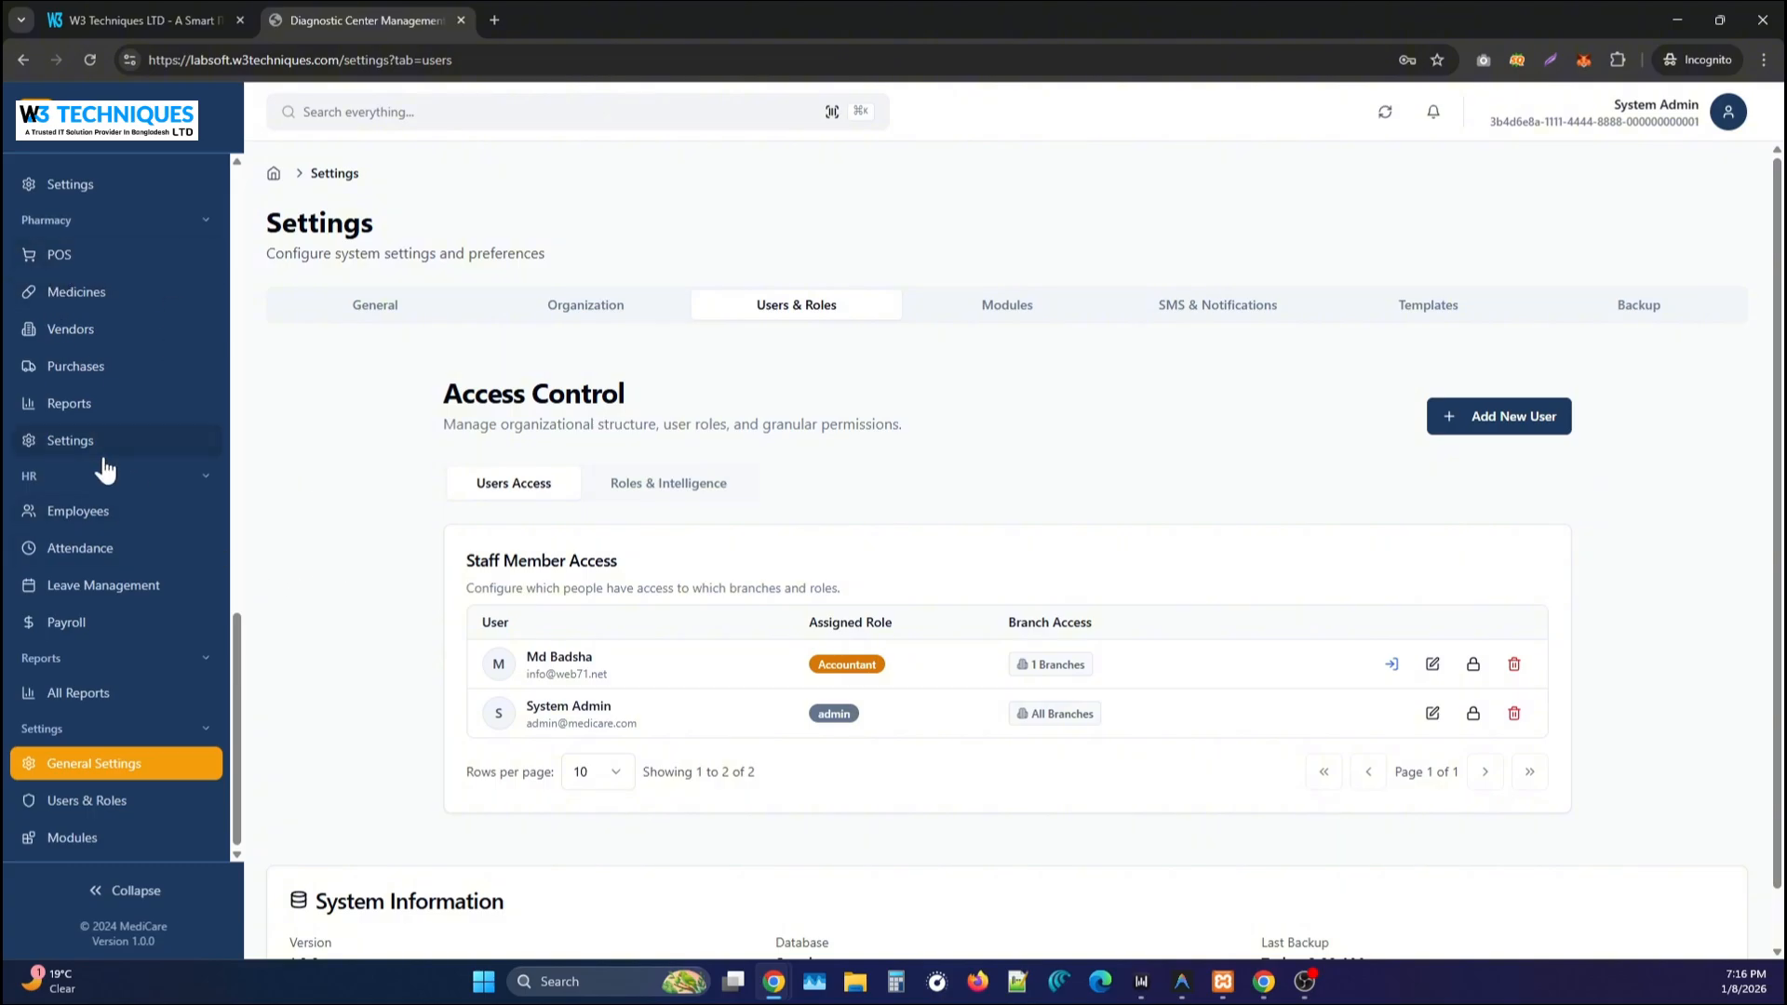
{"action": "scroll", "coordinate": [97, 462], "scroll_direction": "up", "scroll_amount": 2}
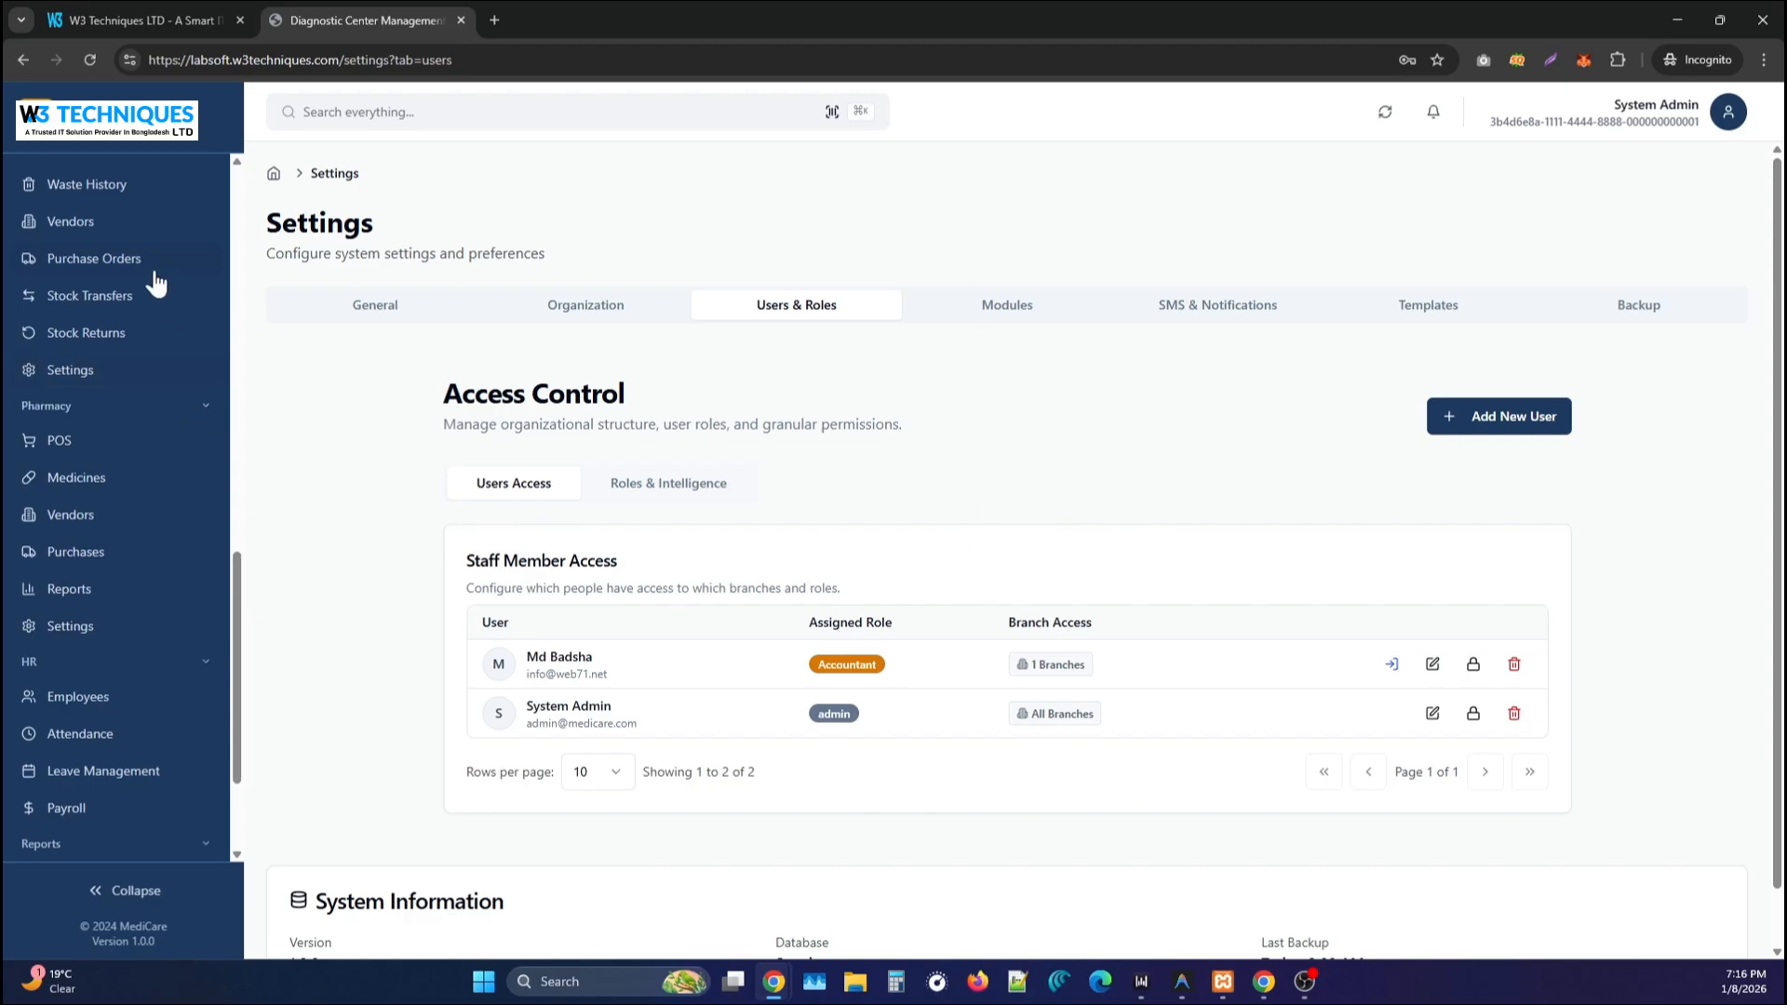
{"action": "scroll", "coordinate": [42, 522], "scroll_direction": "up", "scroll_amount": 6}
{"action": "scroll", "coordinate": [58, 414], "scroll_direction": "up", "scroll_amount": 4}
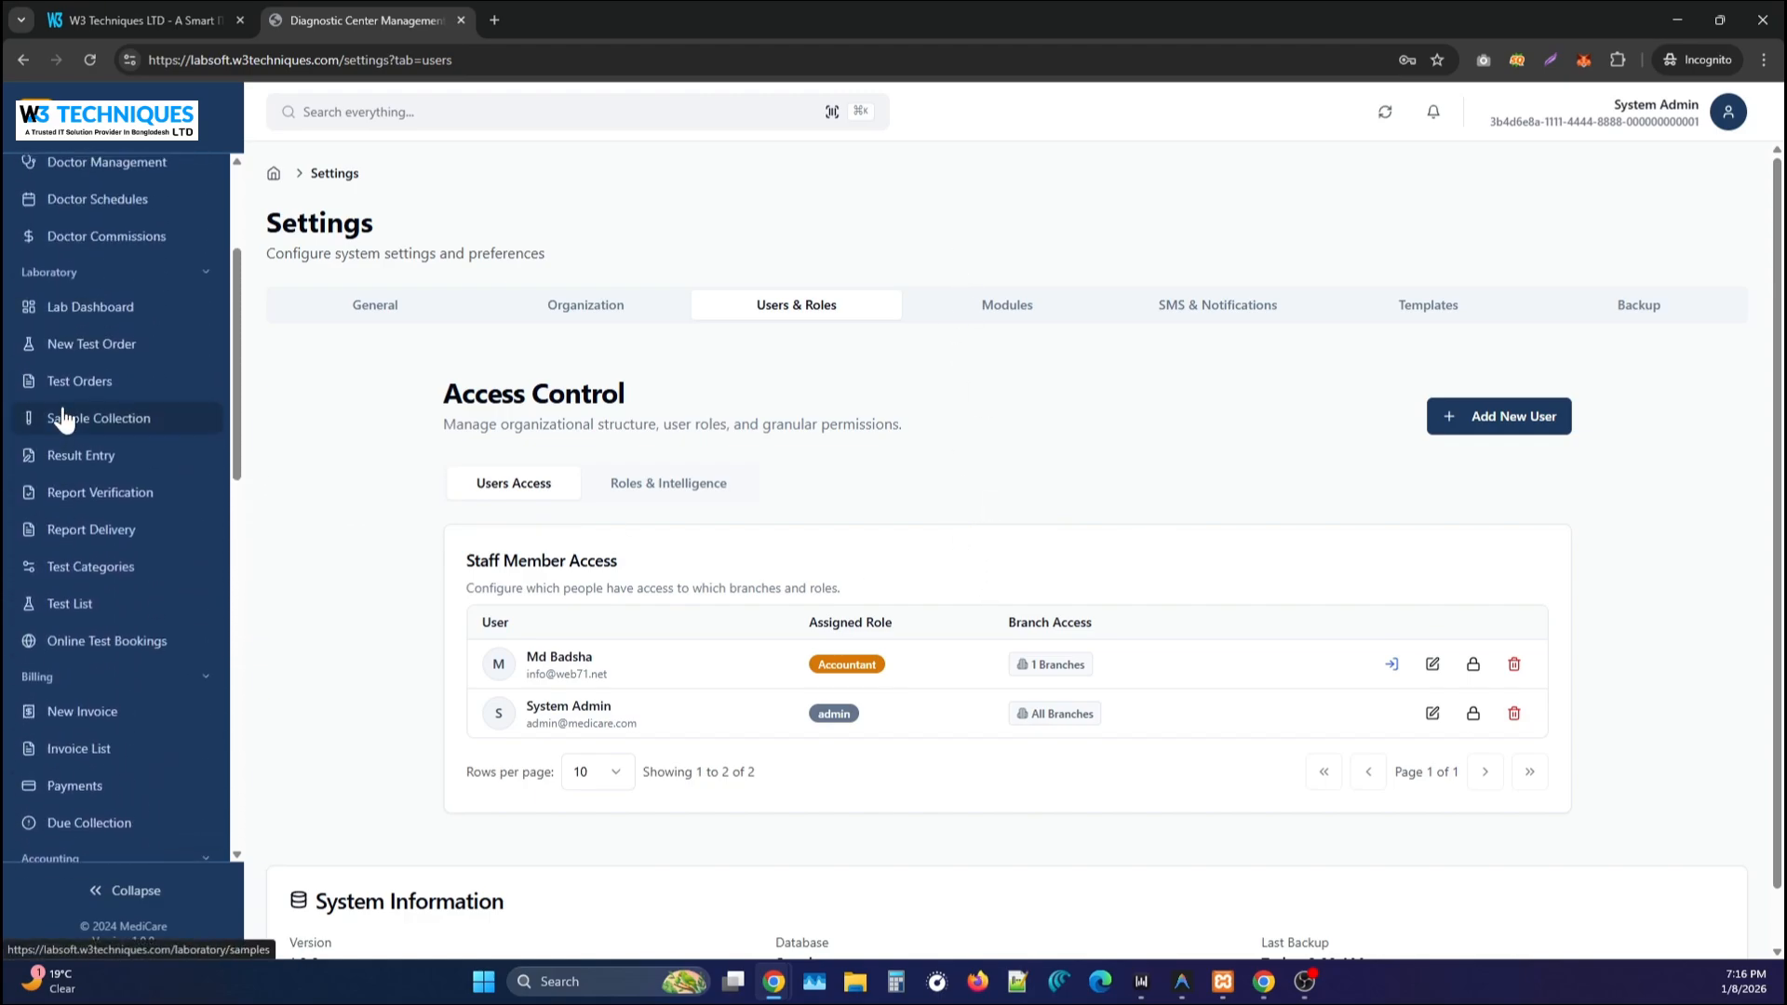
{"action": "scroll", "coordinate": [65, 419], "scroll_direction": "down", "scroll_amount": 15}
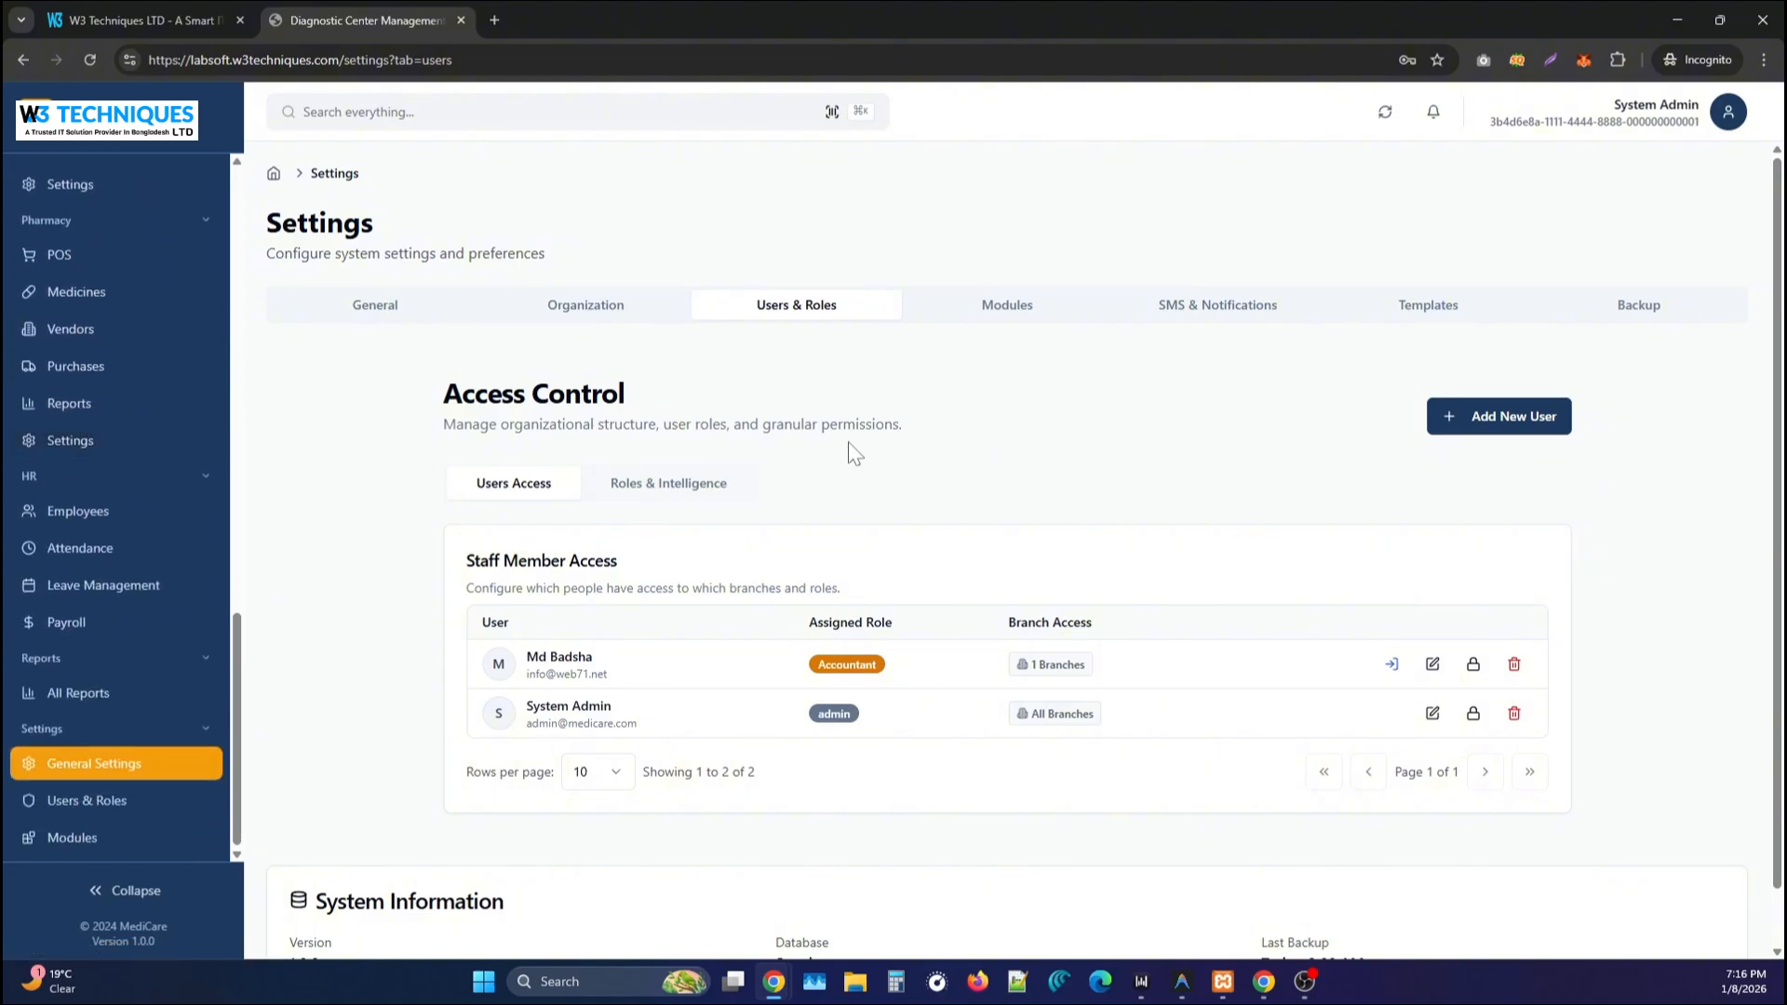
Open the module management settings and examine the core modules, optional modules and feature impact notes.
{"action": "left_click", "coordinate": [1029, 324]}
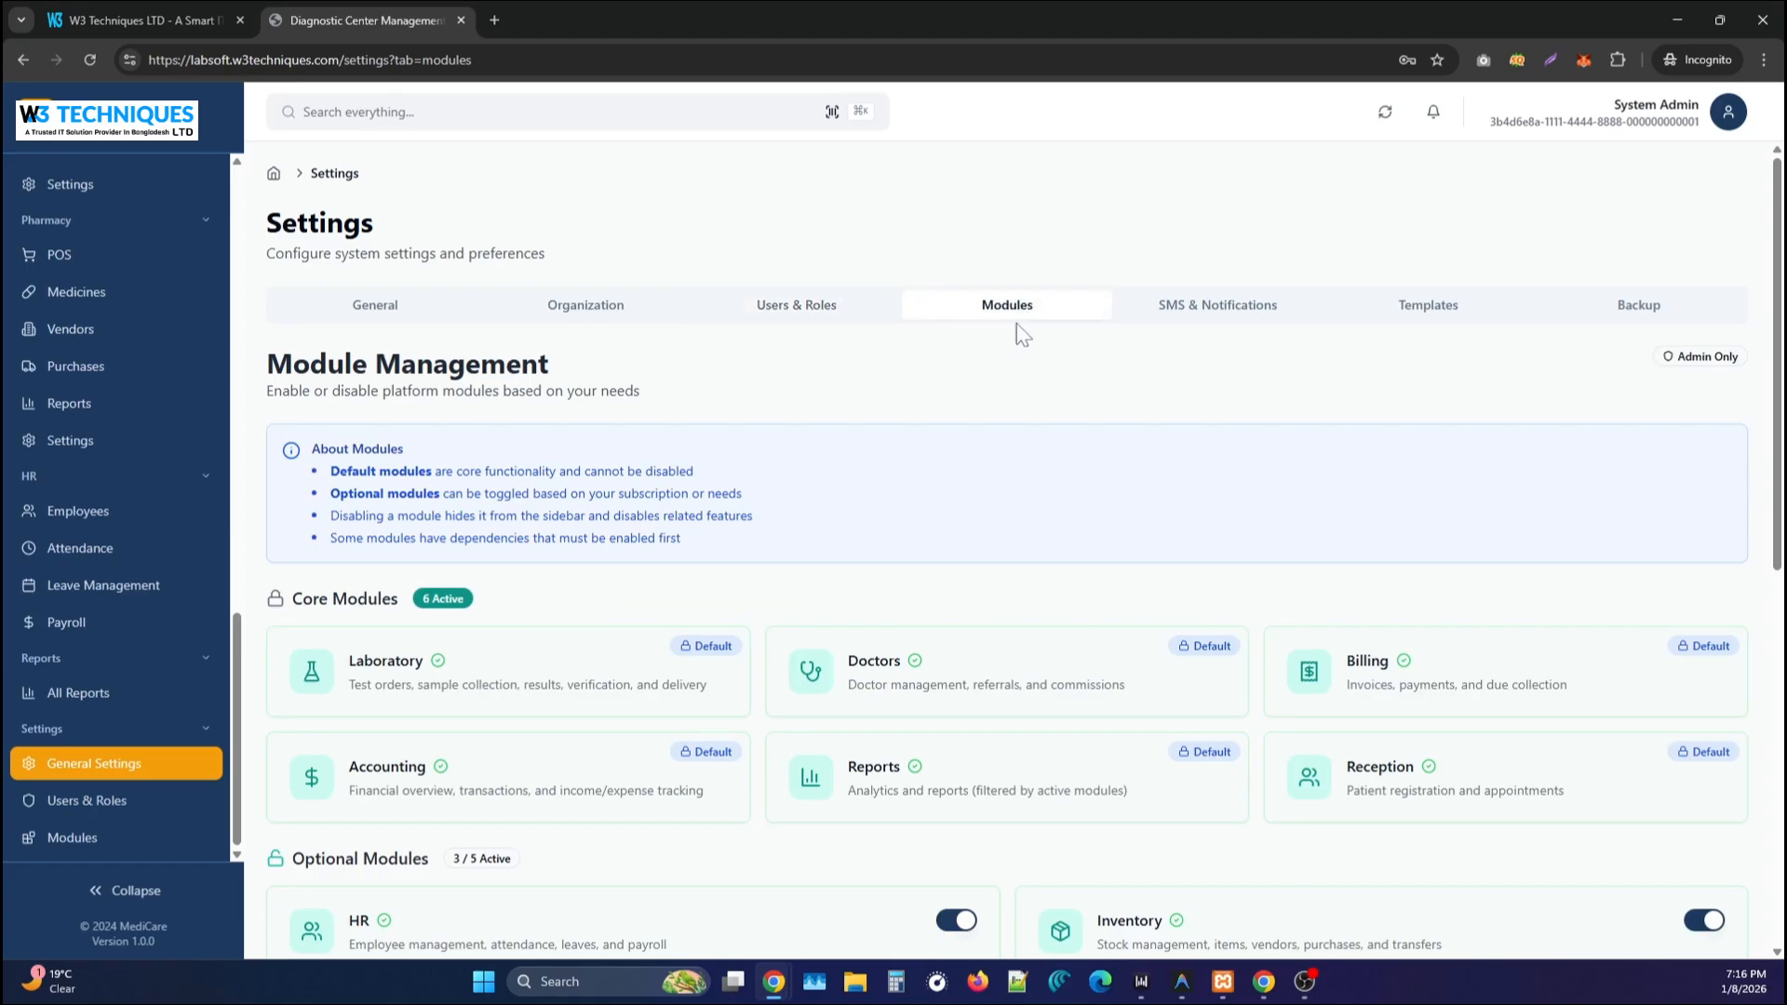
{"action": "scroll", "coordinate": [1015, 346], "scroll_direction": "down", "scroll_amount": 5}
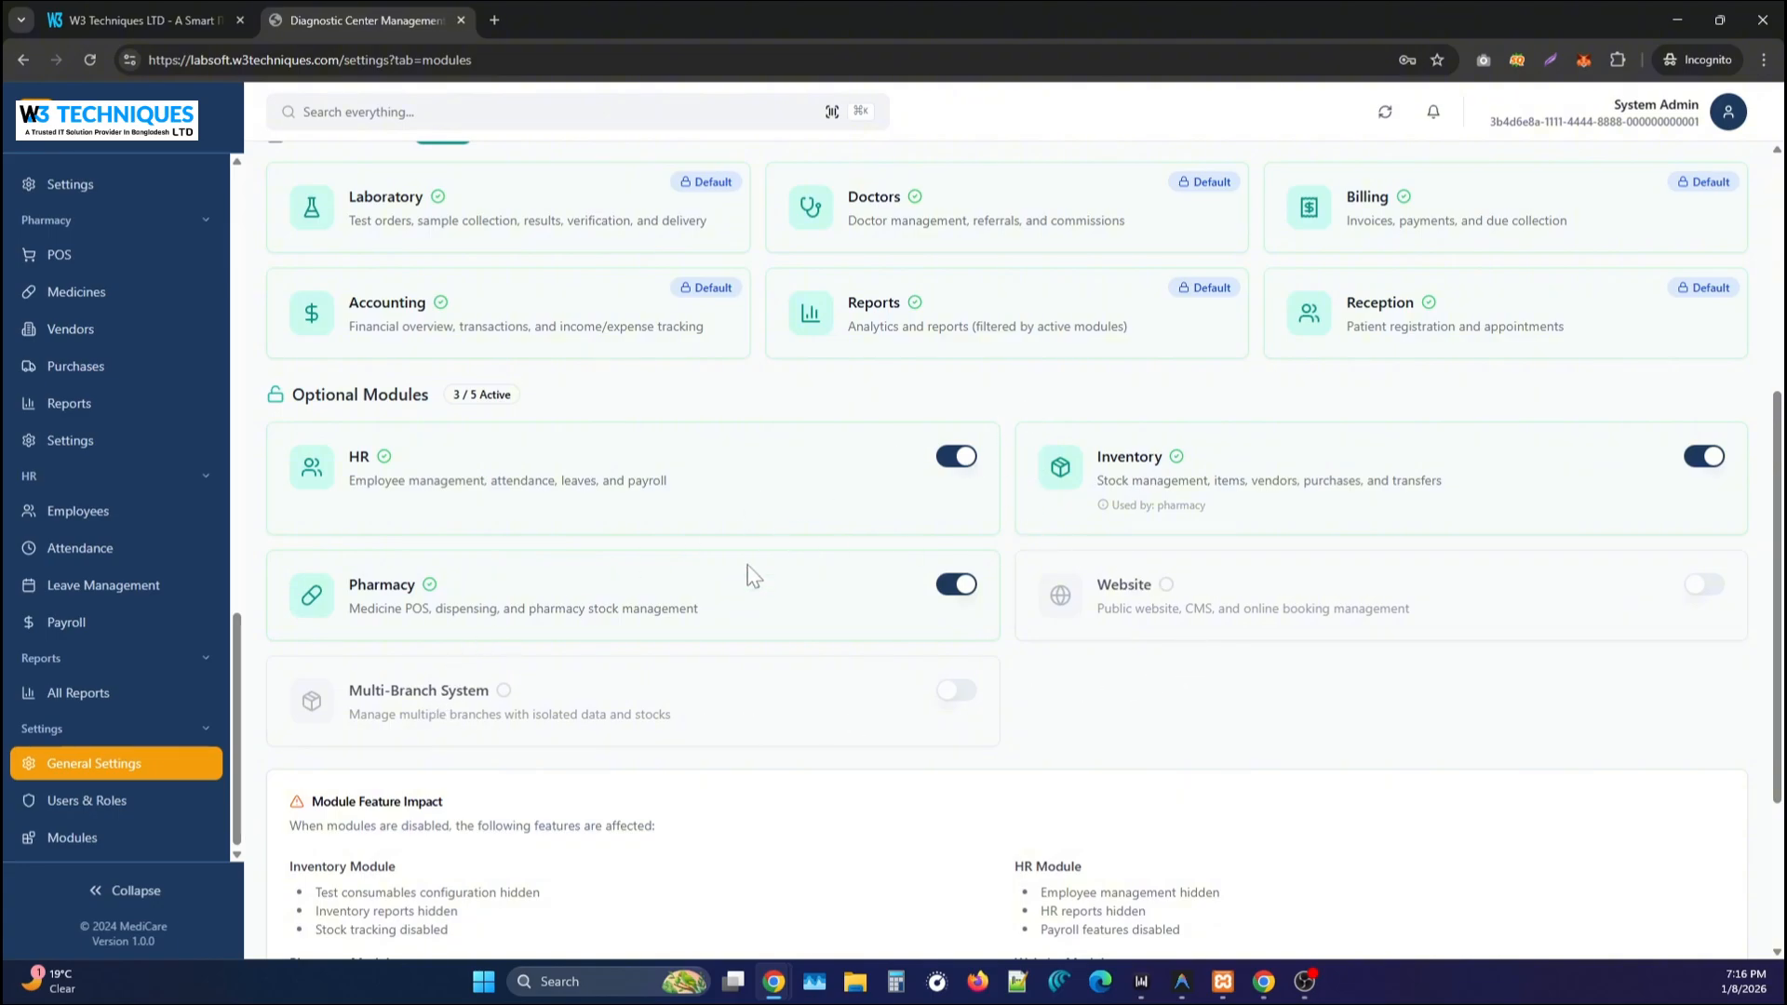
{"action": "scroll", "coordinate": [1032, 668], "scroll_direction": "down", "scroll_amount": 3}
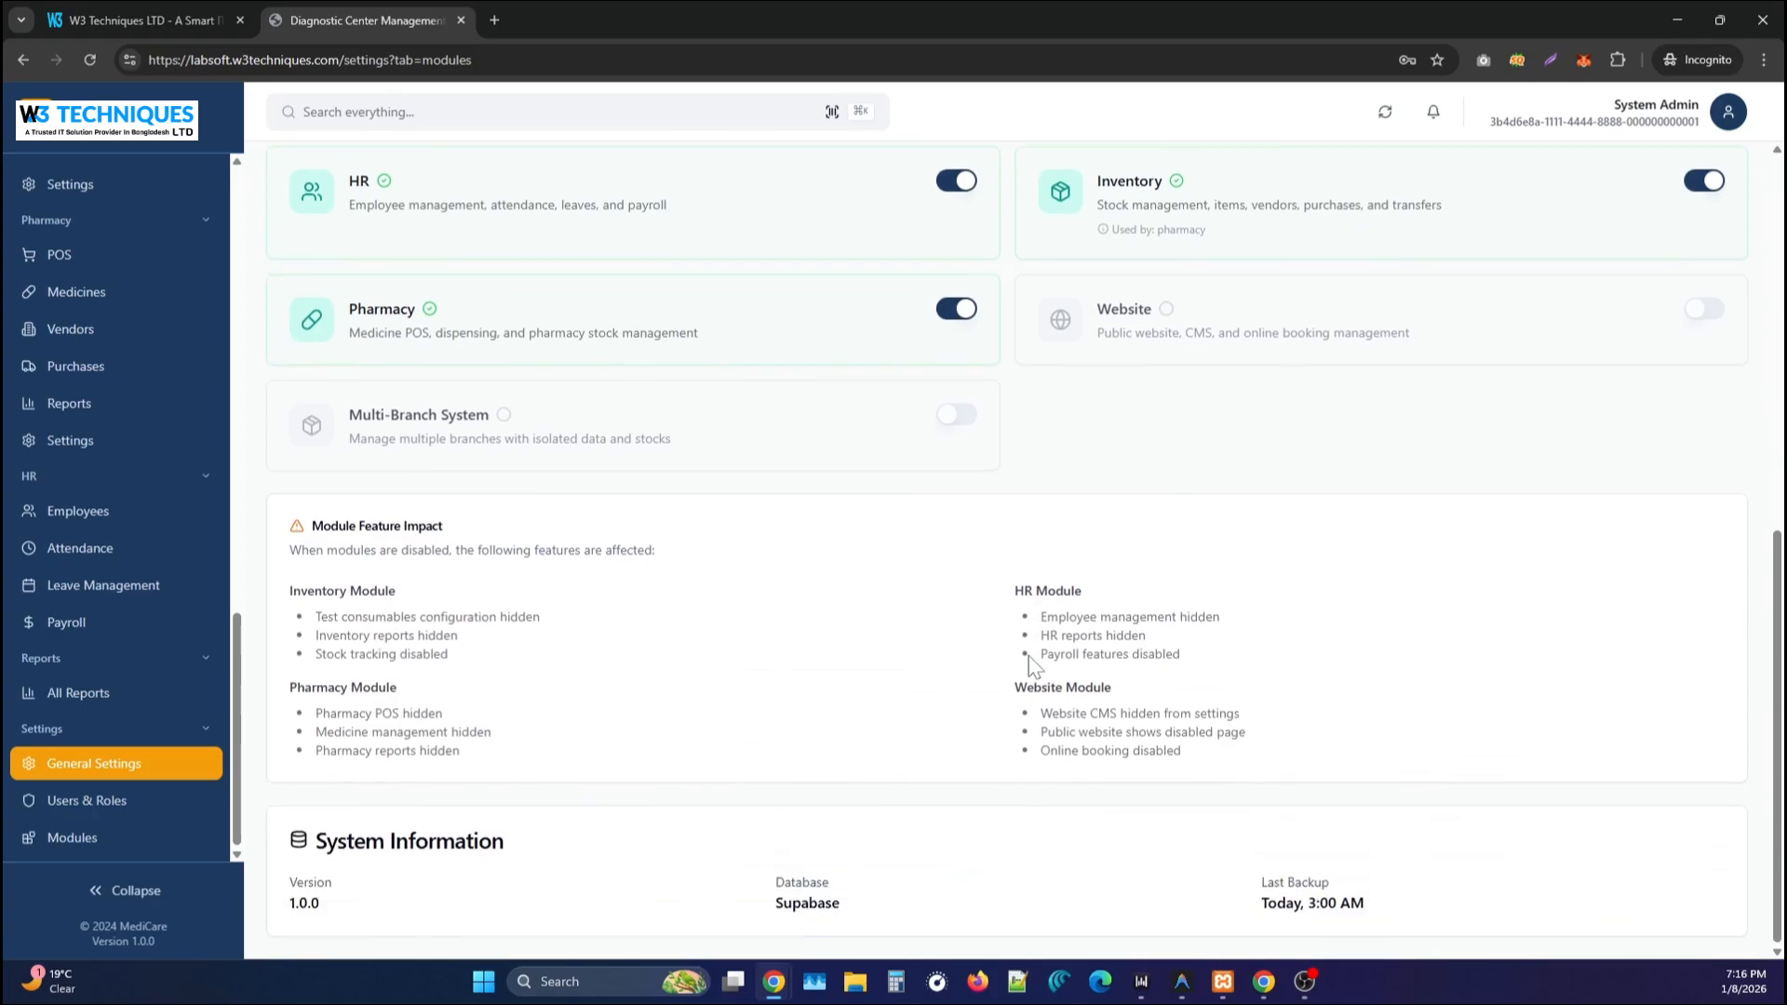
{"action": "scroll", "coordinate": [1031, 664], "scroll_direction": "up", "scroll_amount": 8}
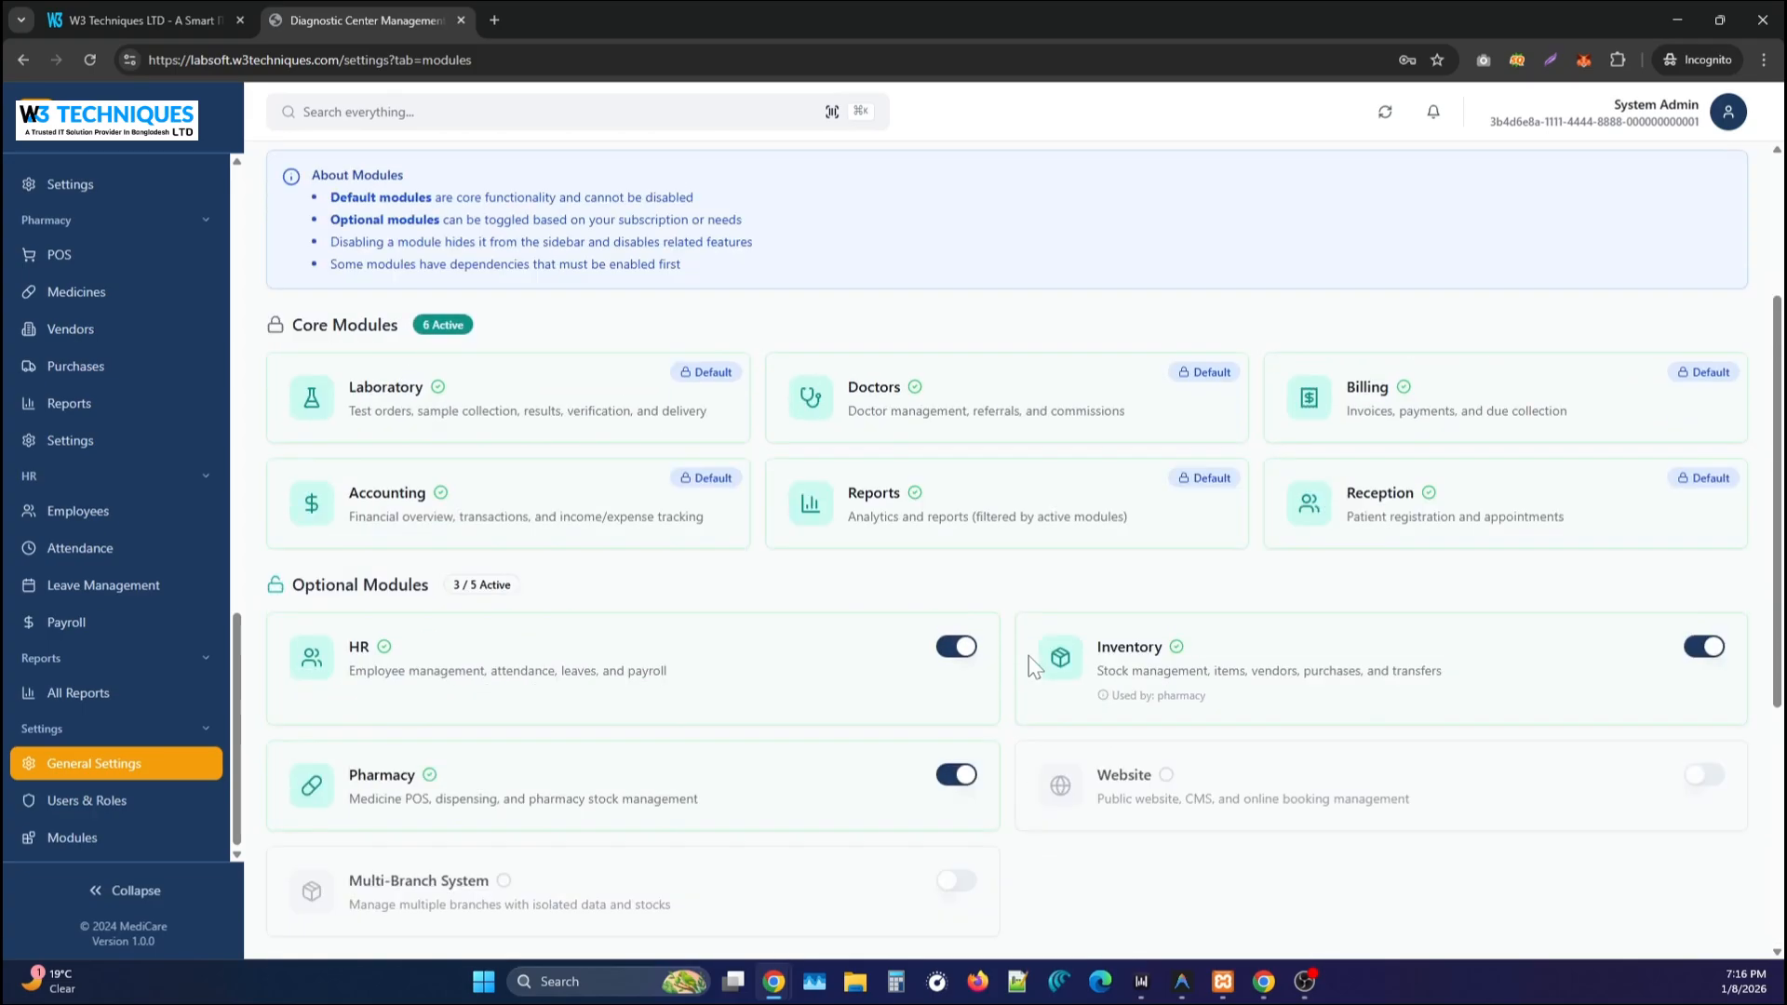
Review the SMS system's notification triggers, message templates, MIM SMS provider settings and logs.
{"action": "left_click", "coordinate": [1145, 303]}
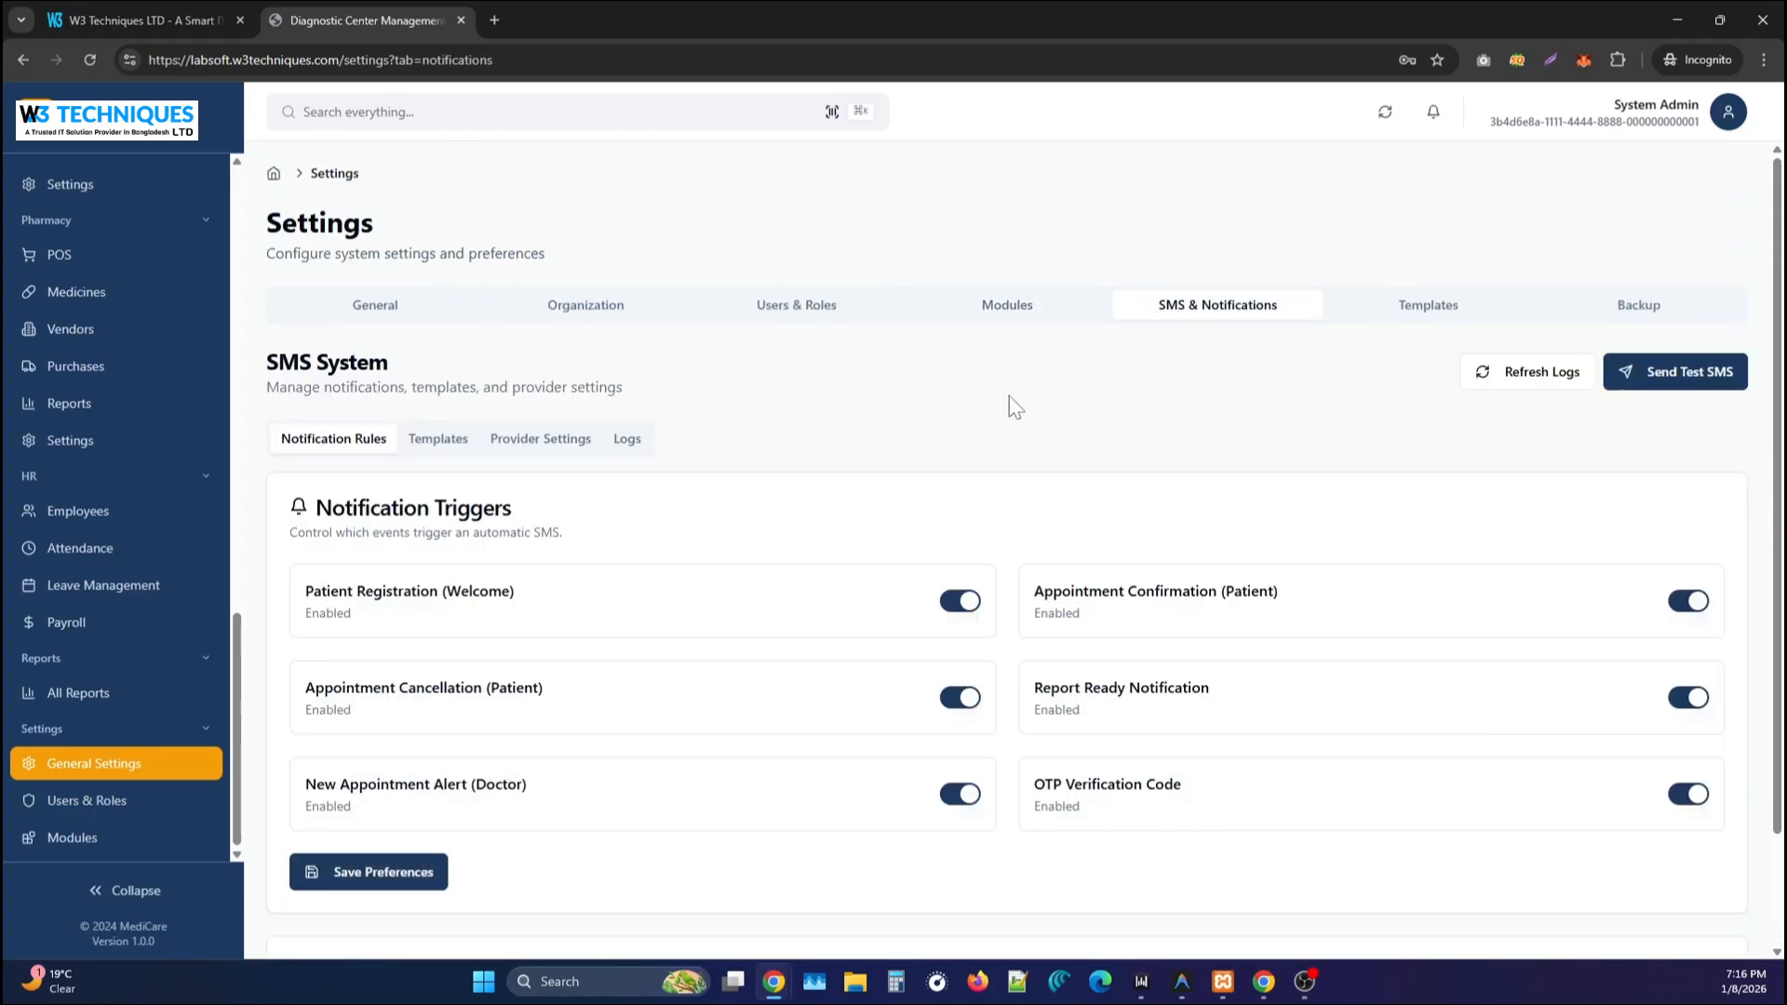
{"action": "scroll", "coordinate": [666, 507], "scroll_direction": "down", "scroll_amount": 2}
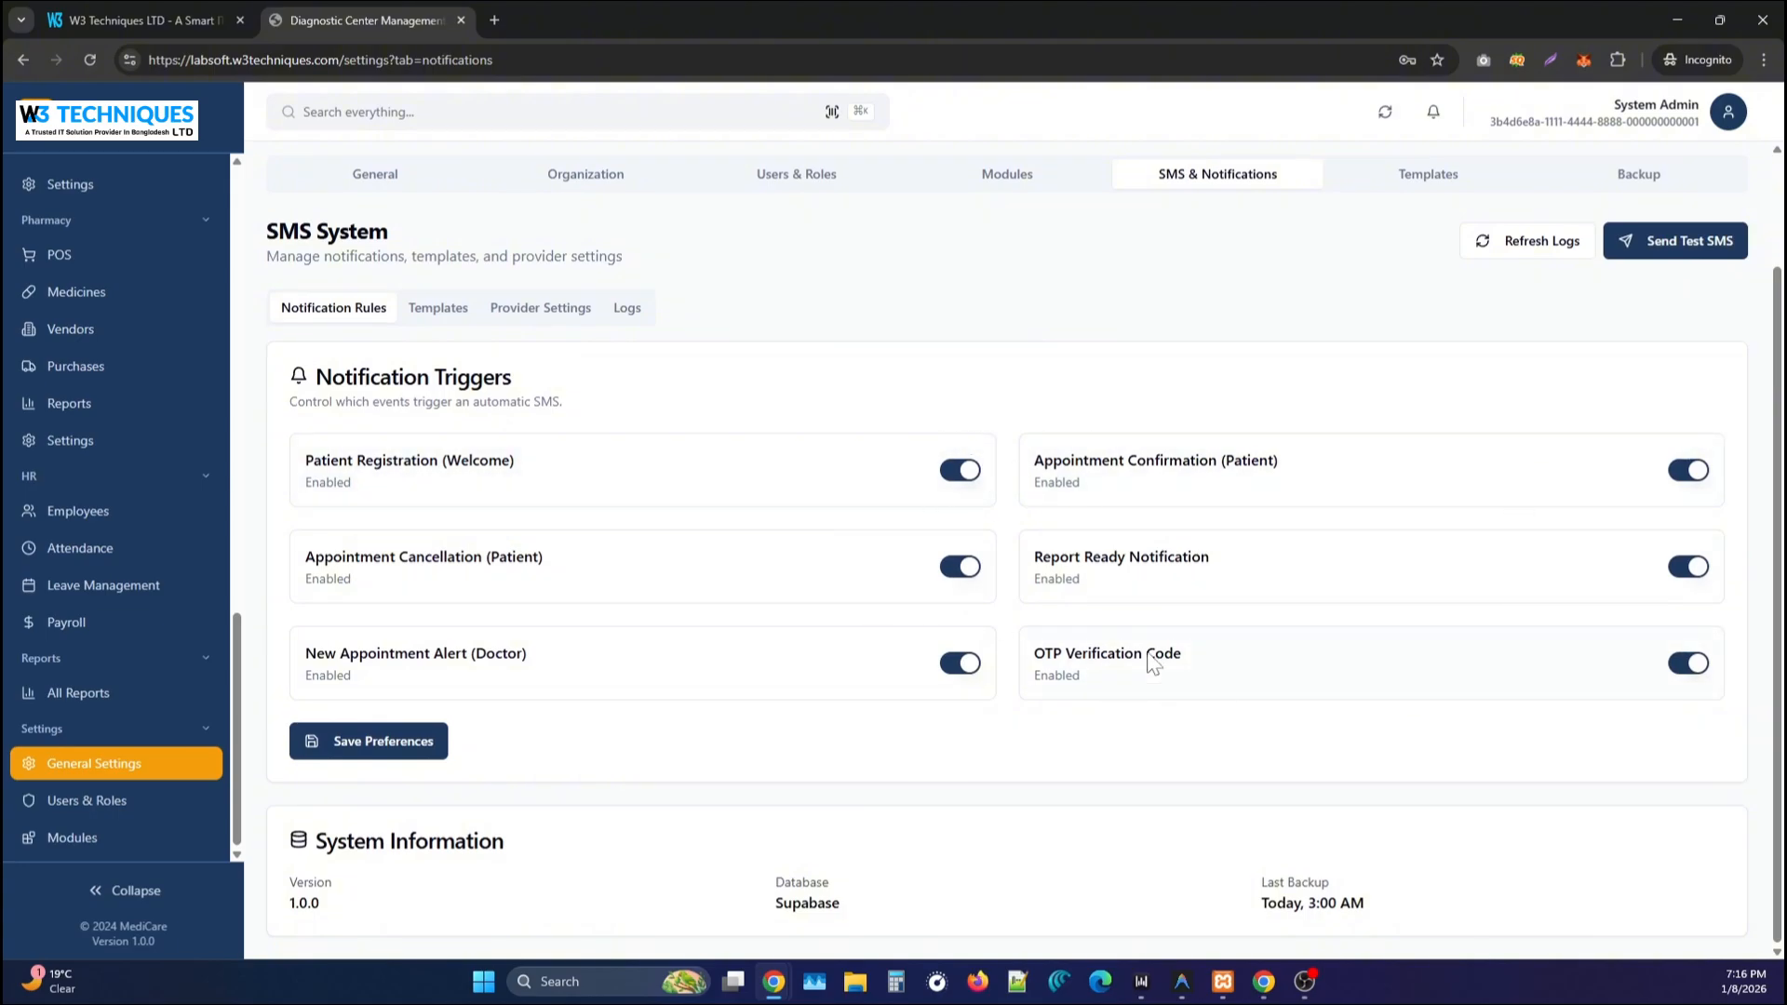
{"action": "left_click", "coordinate": [433, 312]}
{"action": "scroll", "coordinate": [577, 507], "scroll_direction": "down", "scroll_amount": 5}
{"action": "scroll", "coordinate": [579, 508], "scroll_direction": "up", "scroll_amount": 10}
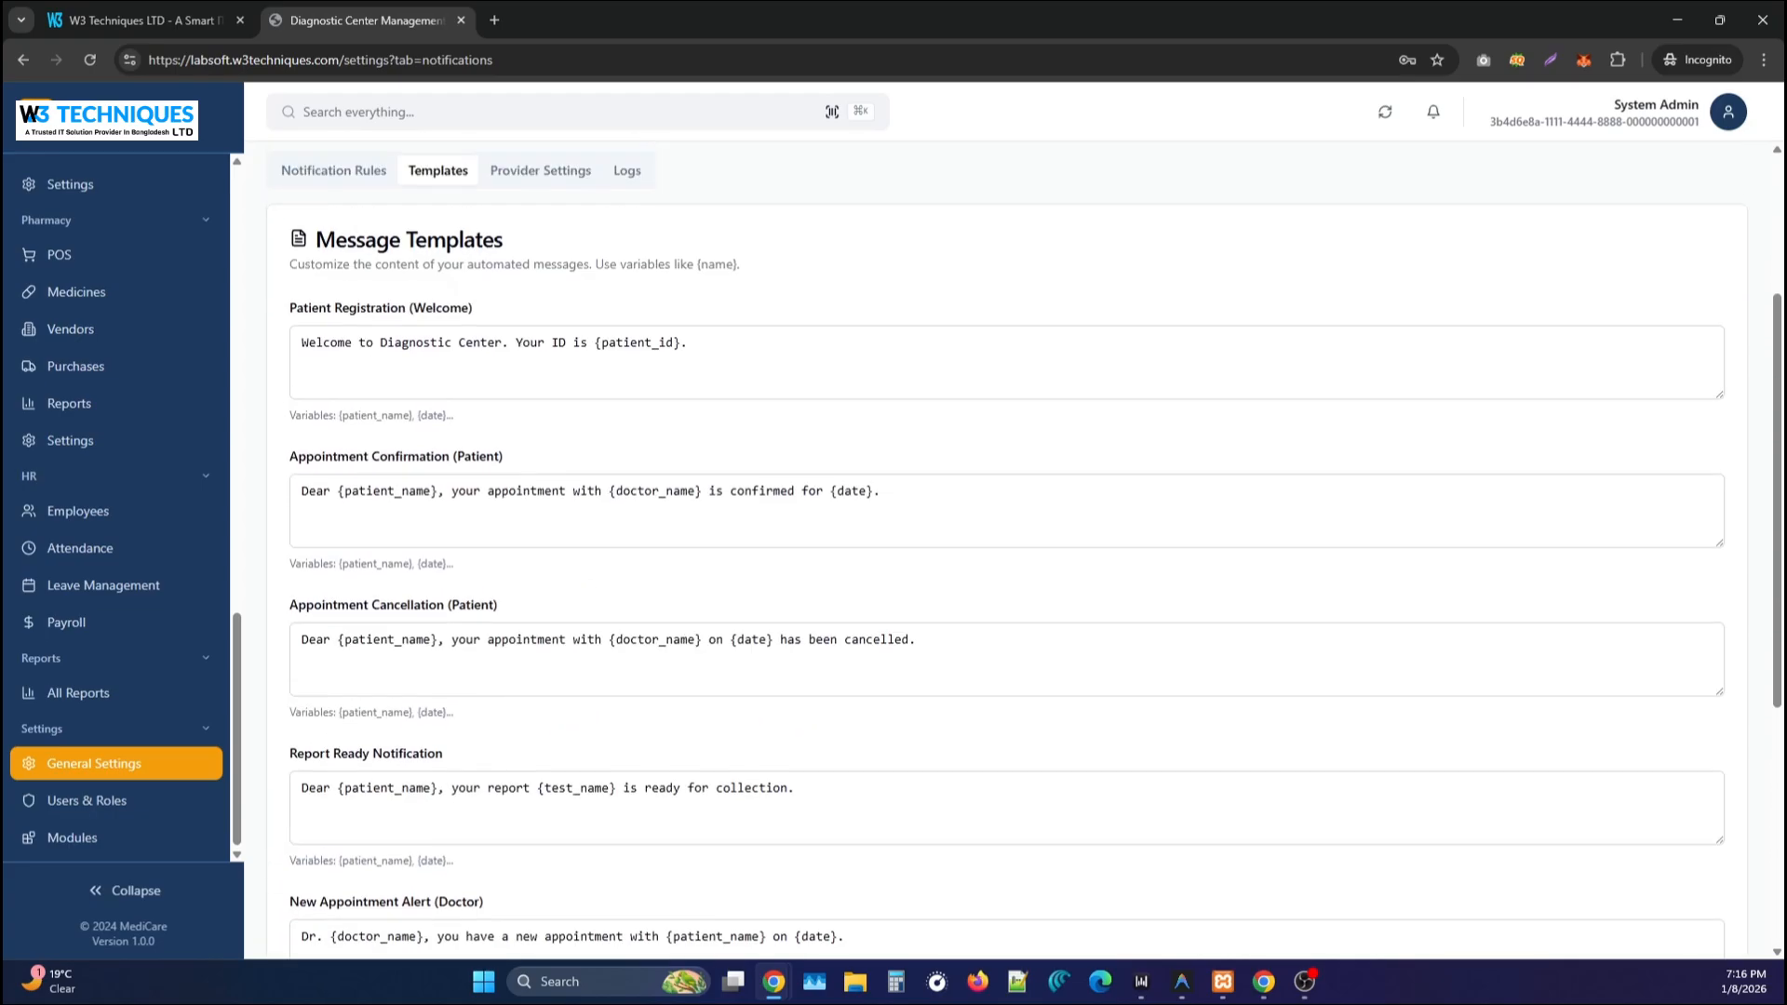
{"action": "left_click", "coordinate": [512, 445]}
{"action": "scroll", "coordinate": [571, 543], "scroll_direction": "down", "scroll_amount": 1}
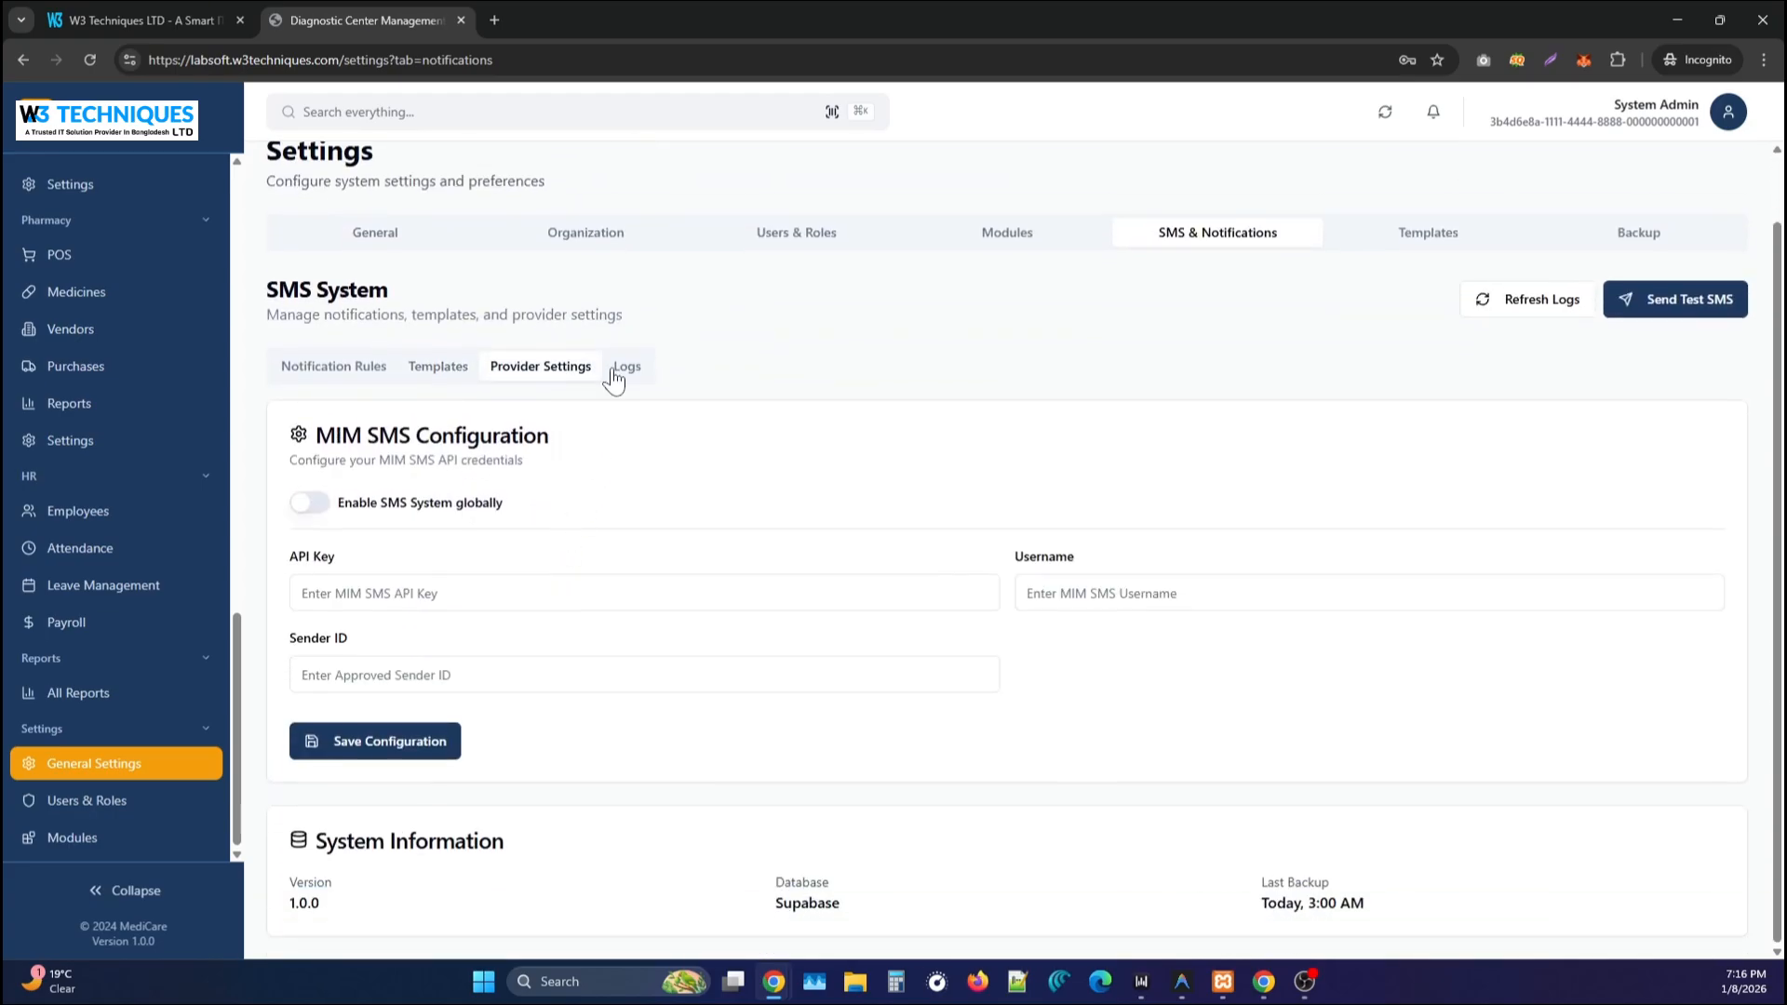
{"action": "left_click", "coordinate": [624, 378]}
Open the laboratory report templates and examine the header, footer and paper settings of the Default Pathology Template.
{"action": "left_click", "coordinate": [1416, 308]}
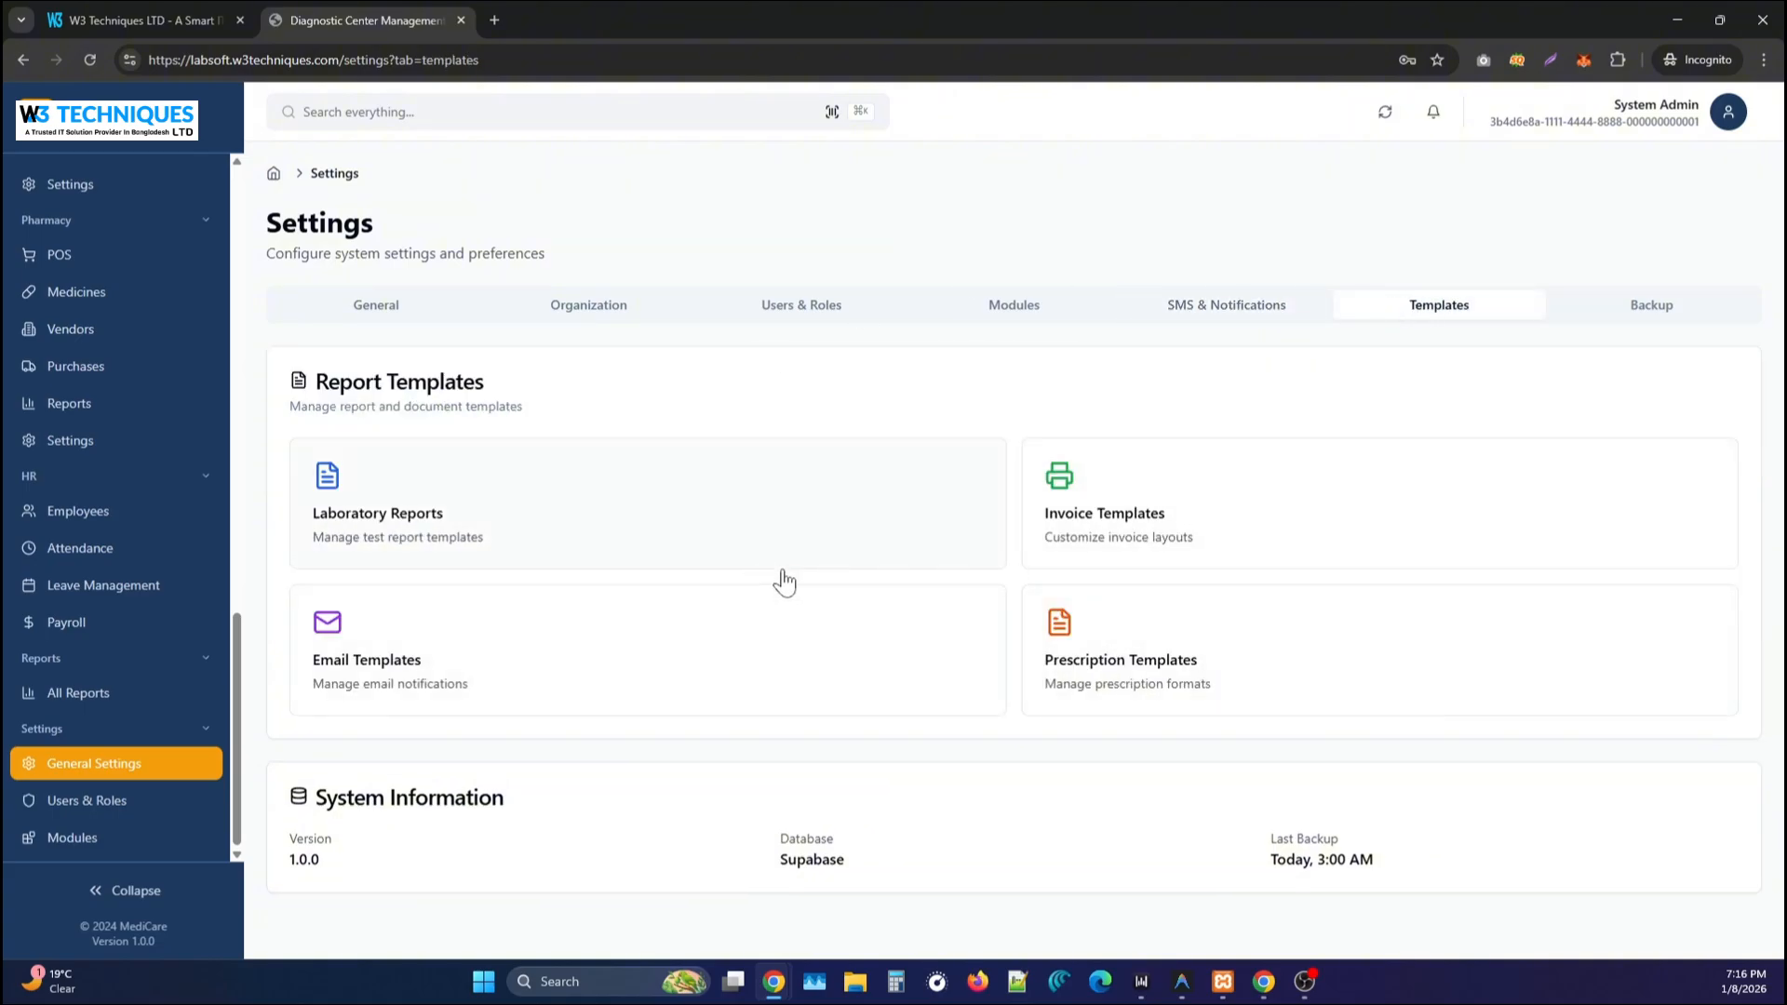
{"action": "left_click", "coordinate": [729, 496]}
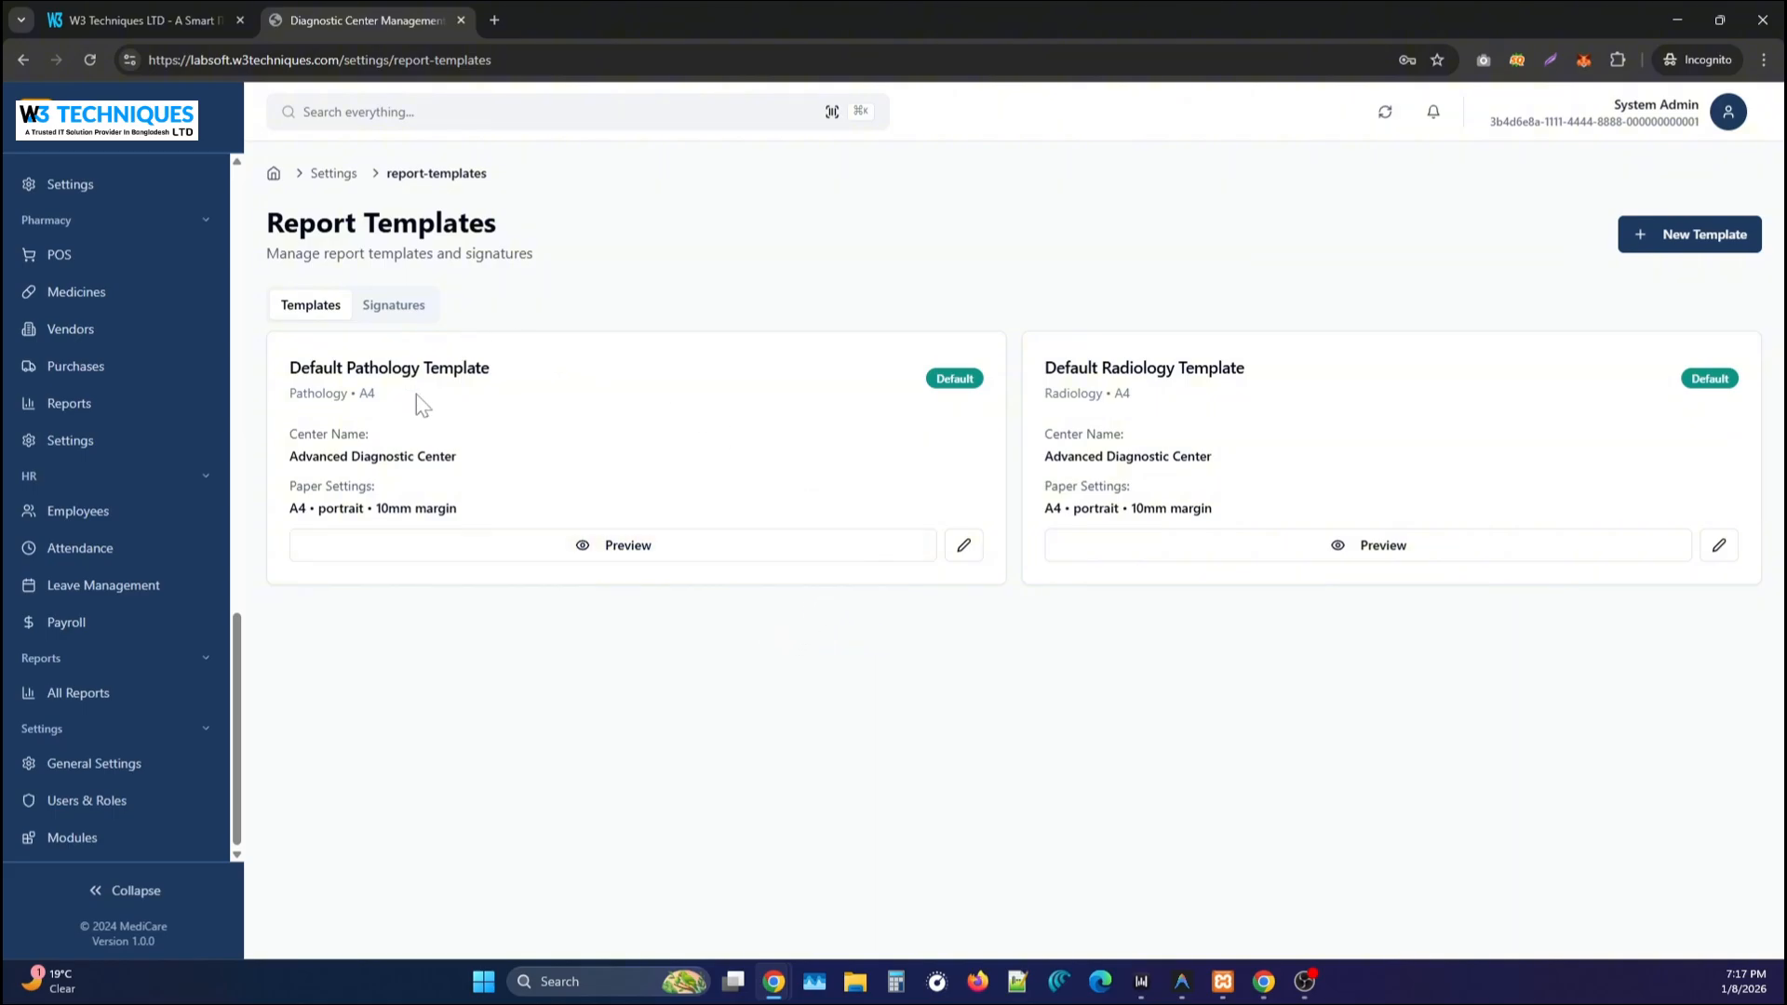
{"action": "left_click", "coordinate": [963, 545]}
{"action": "scroll", "coordinate": [913, 611], "scroll_direction": "down", "scroll_amount": 1}
{"action": "scroll", "coordinate": [612, 366], "scroll_direction": "up", "scroll_amount": 1}
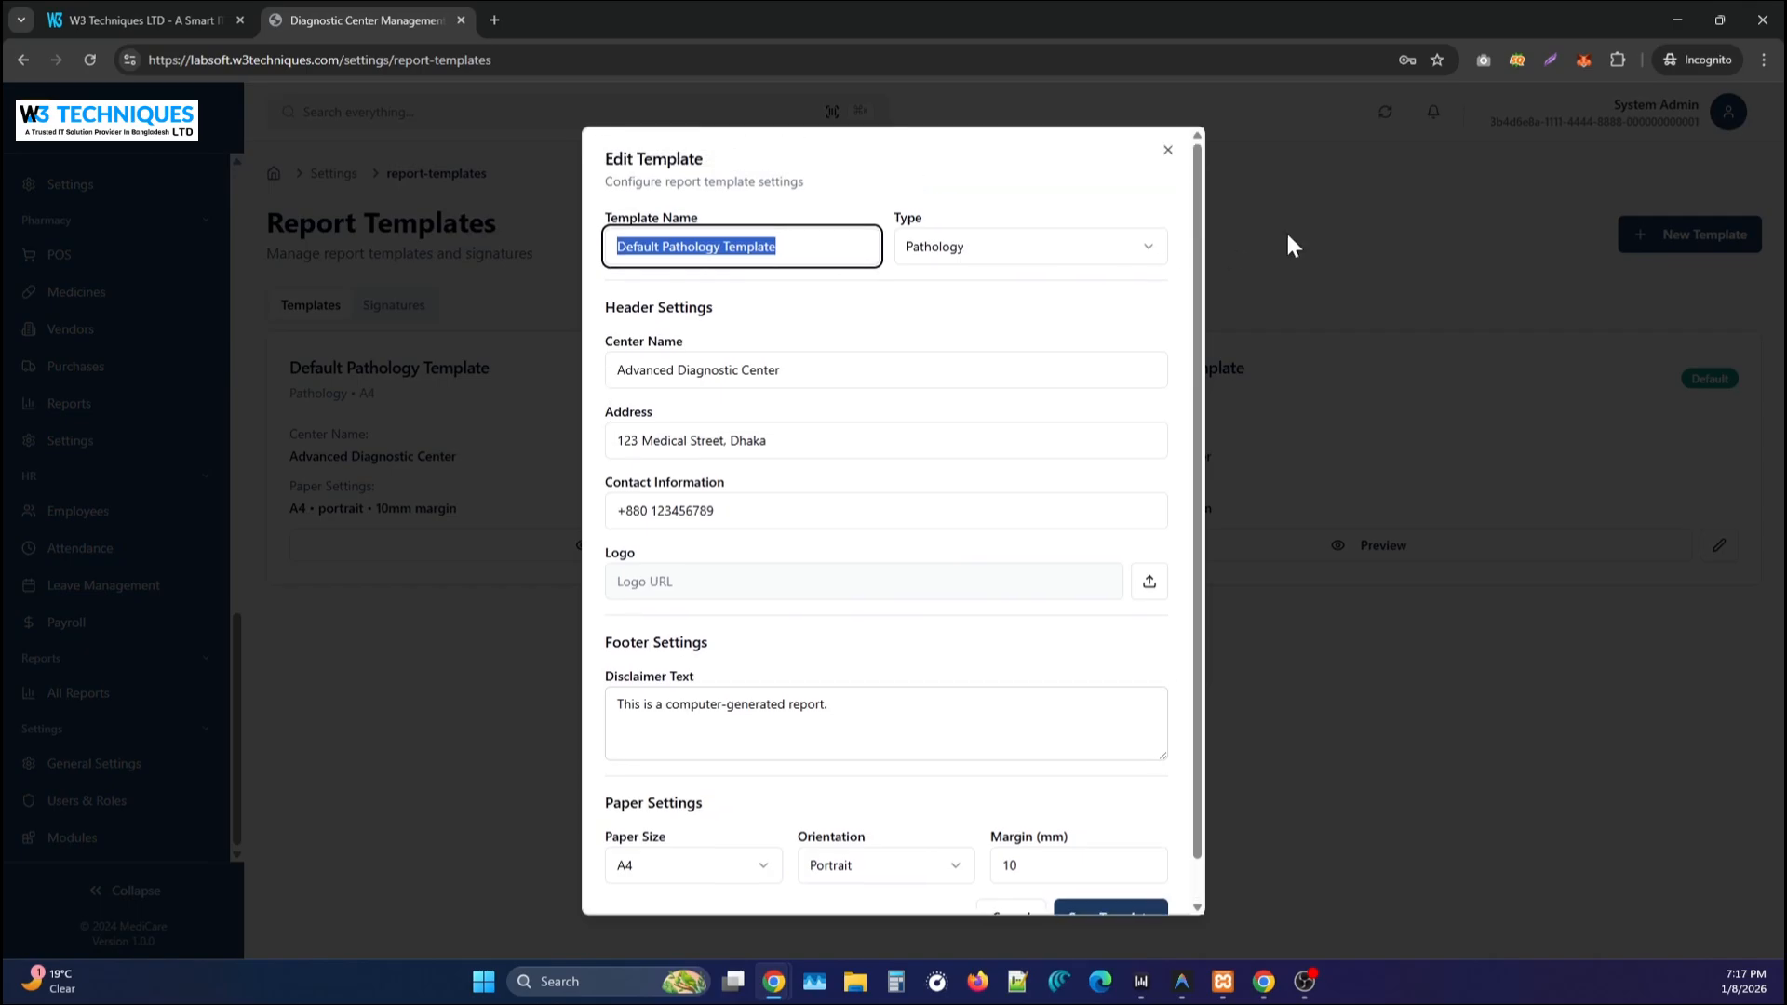
{"action": "left_click", "coordinate": [1288, 243]}
View the report signatures section and inspect the fields for adding a signature without saving one.
{"action": "left_click", "coordinate": [410, 312]}
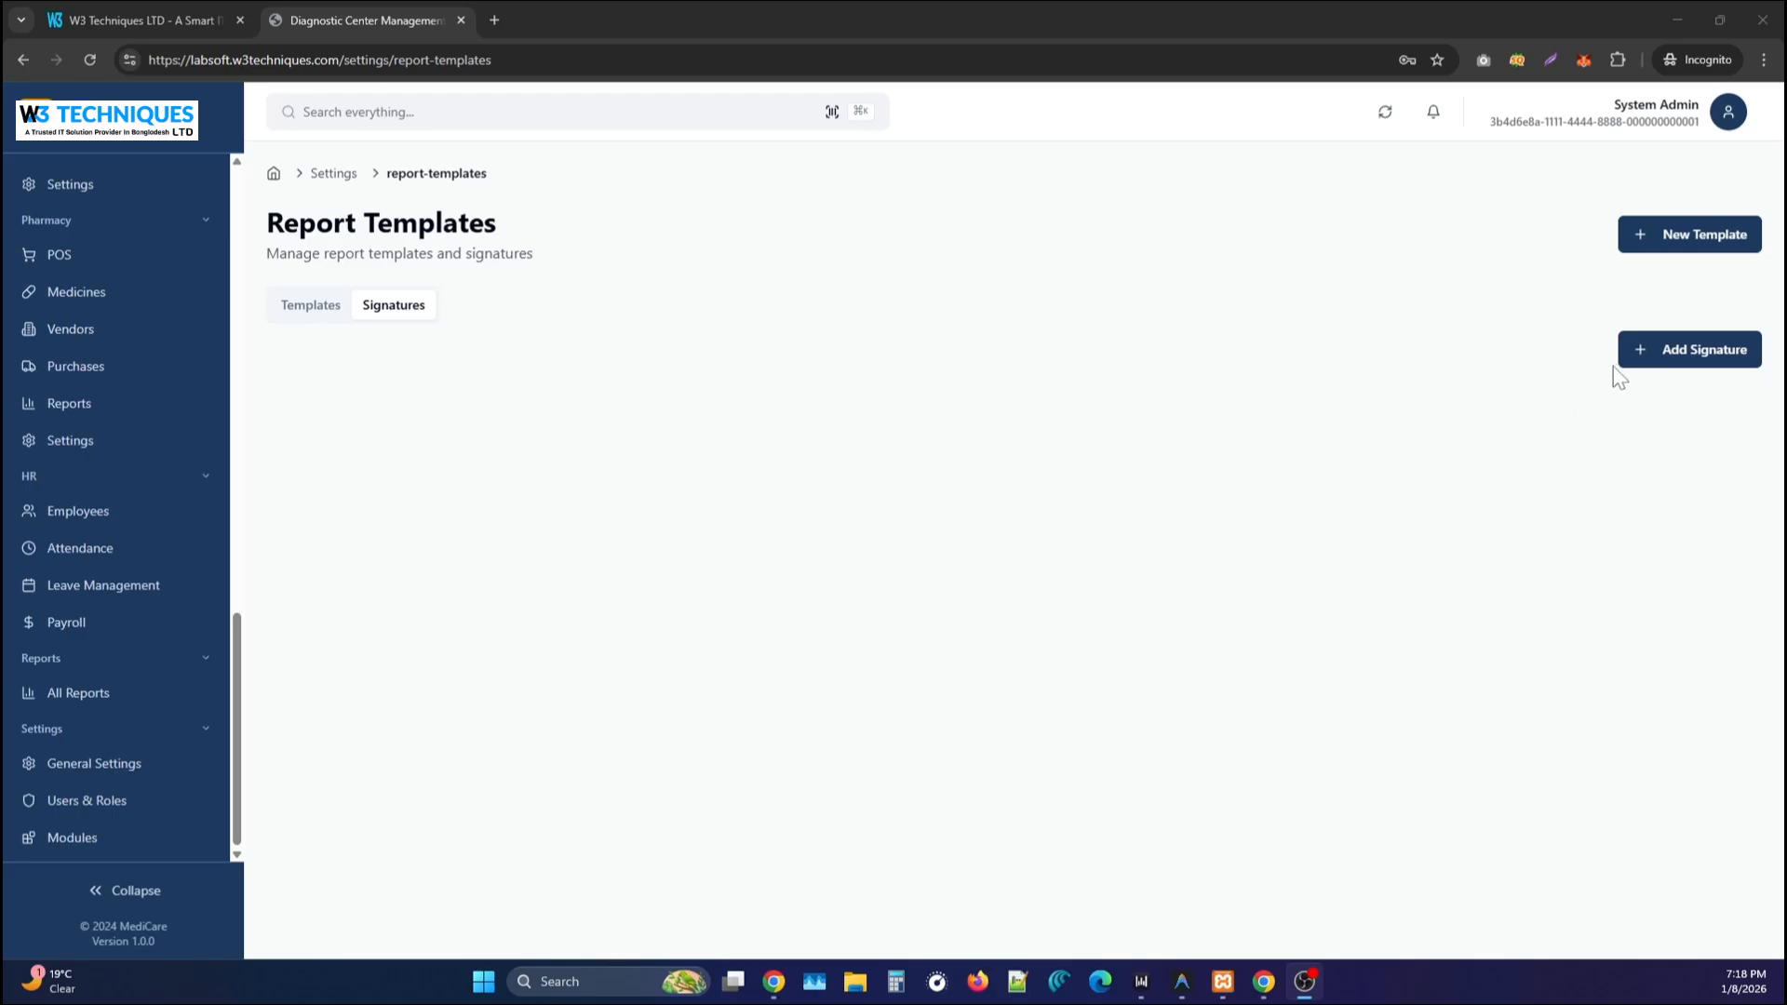
{"action": "left_click", "coordinate": [1655, 355]}
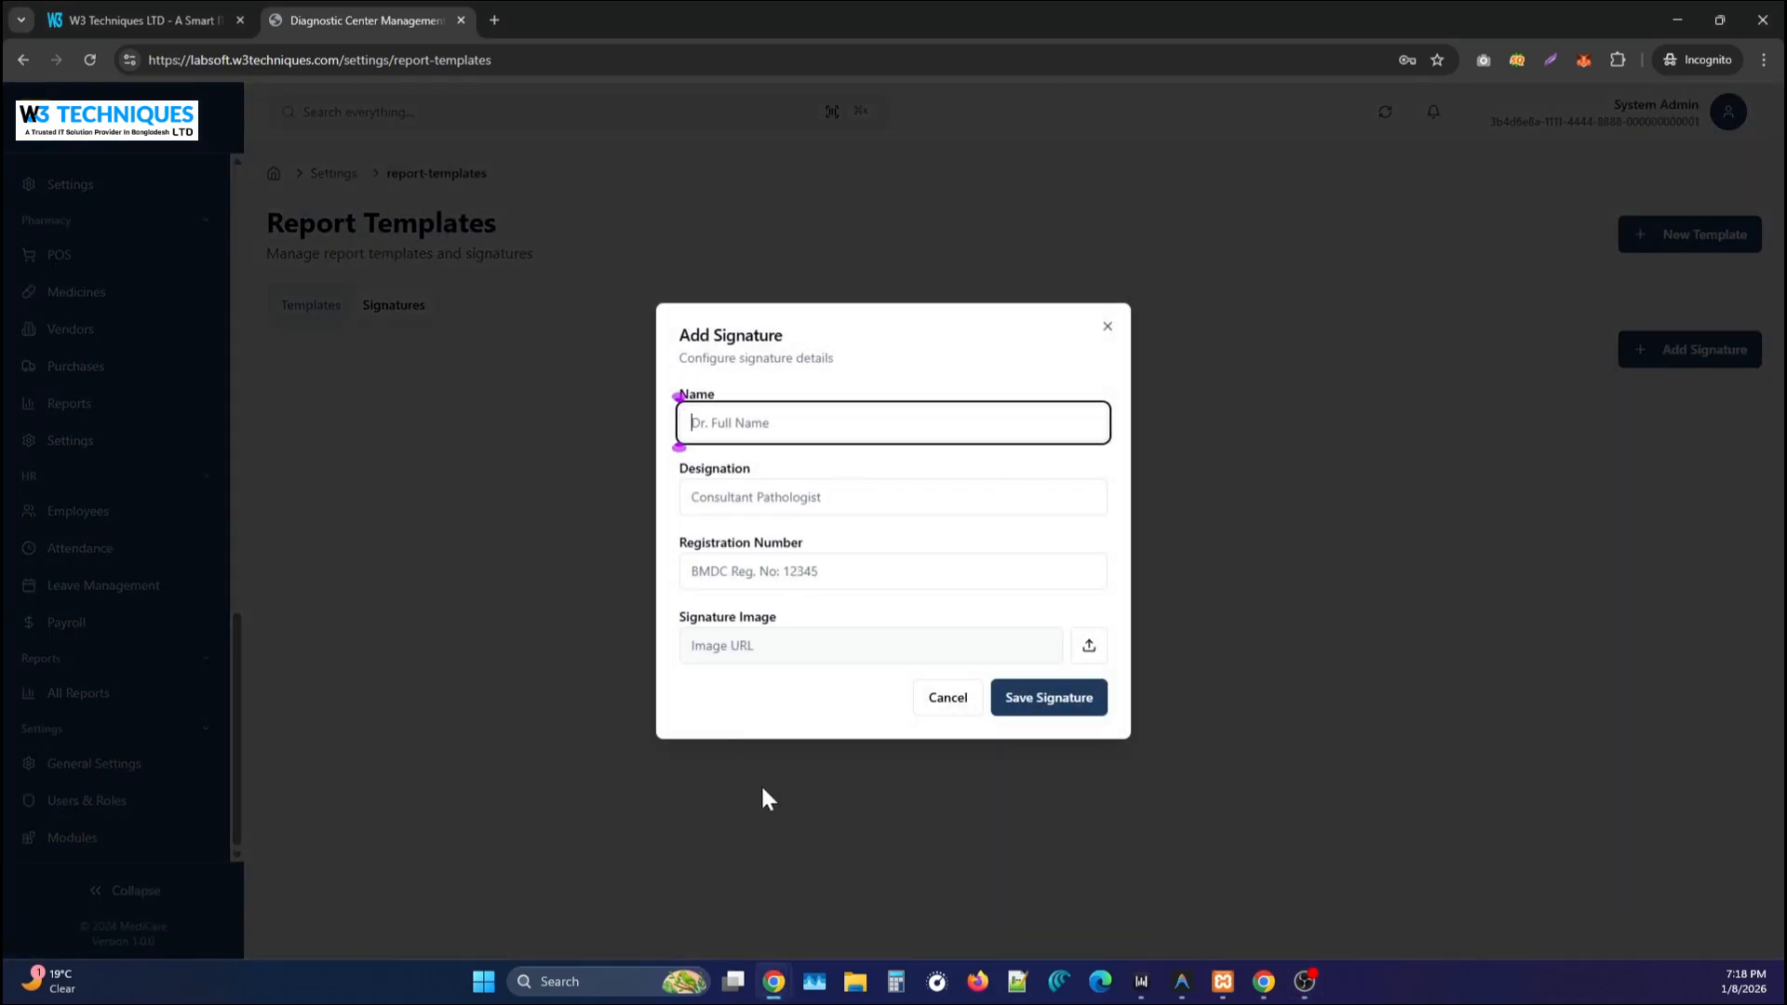
{"action": "left_click", "coordinate": [942, 709]}
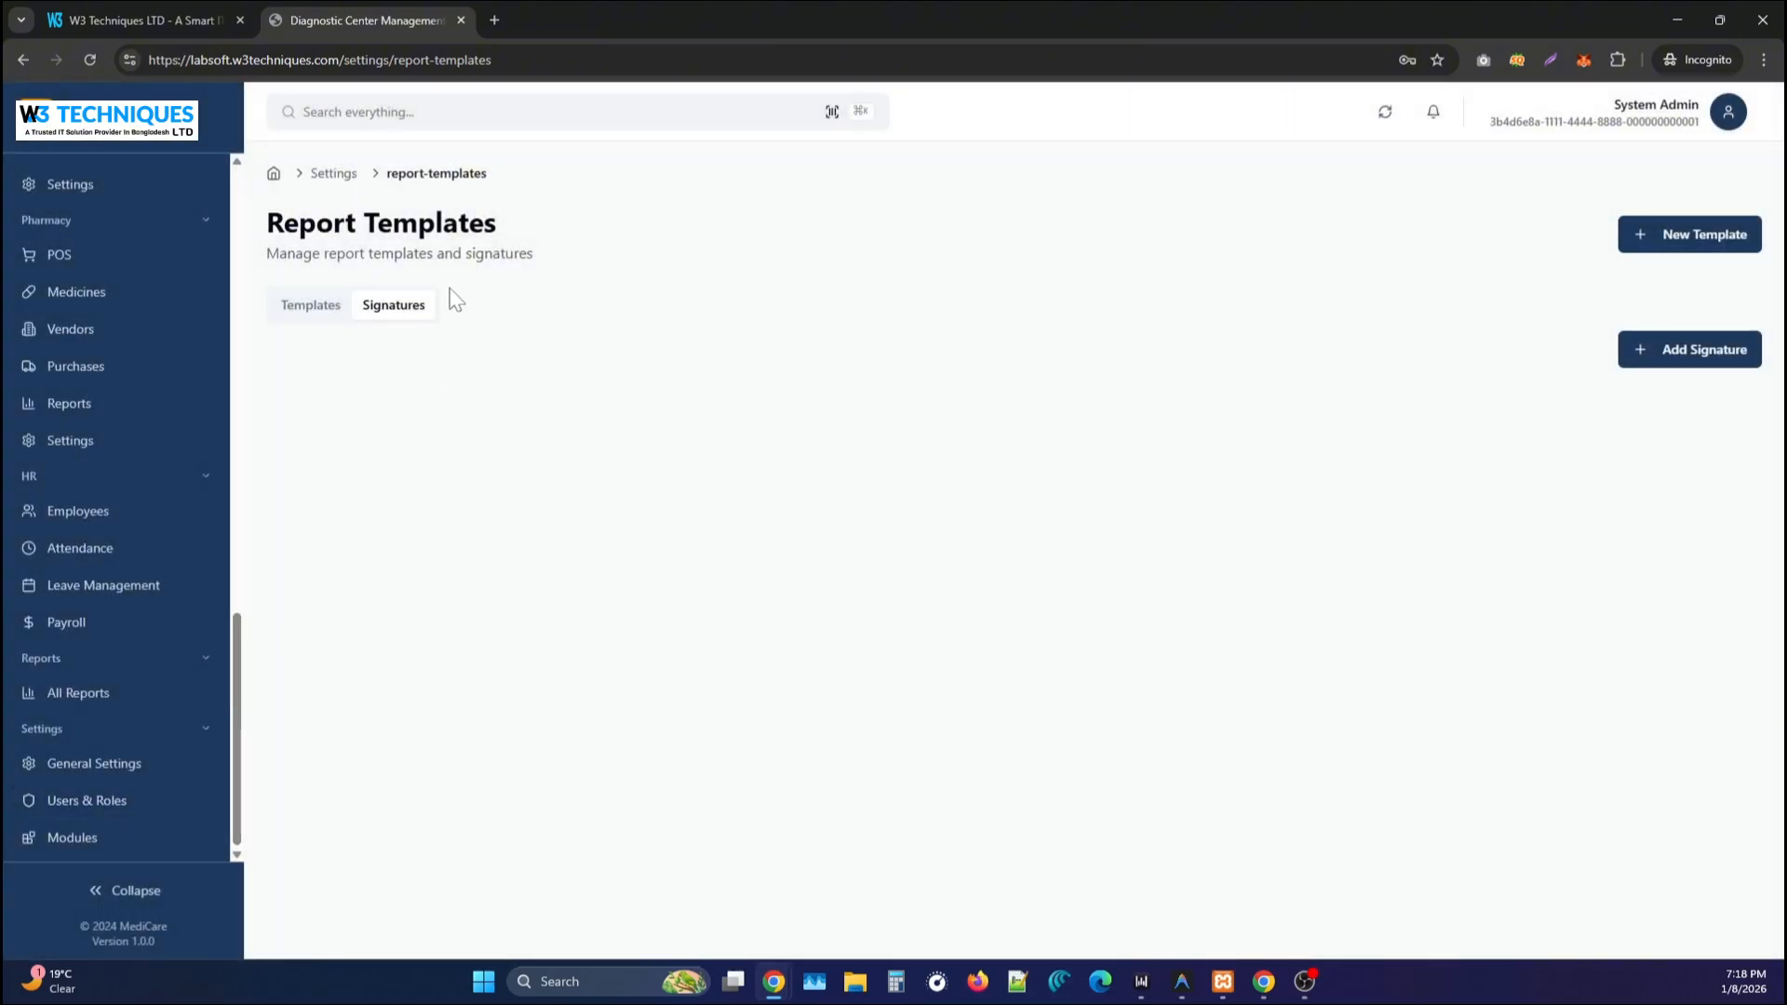
Return to the system settings and examine the backup formats and the database tables included in the backup.
{"action": "left_click", "coordinate": [326, 174]}
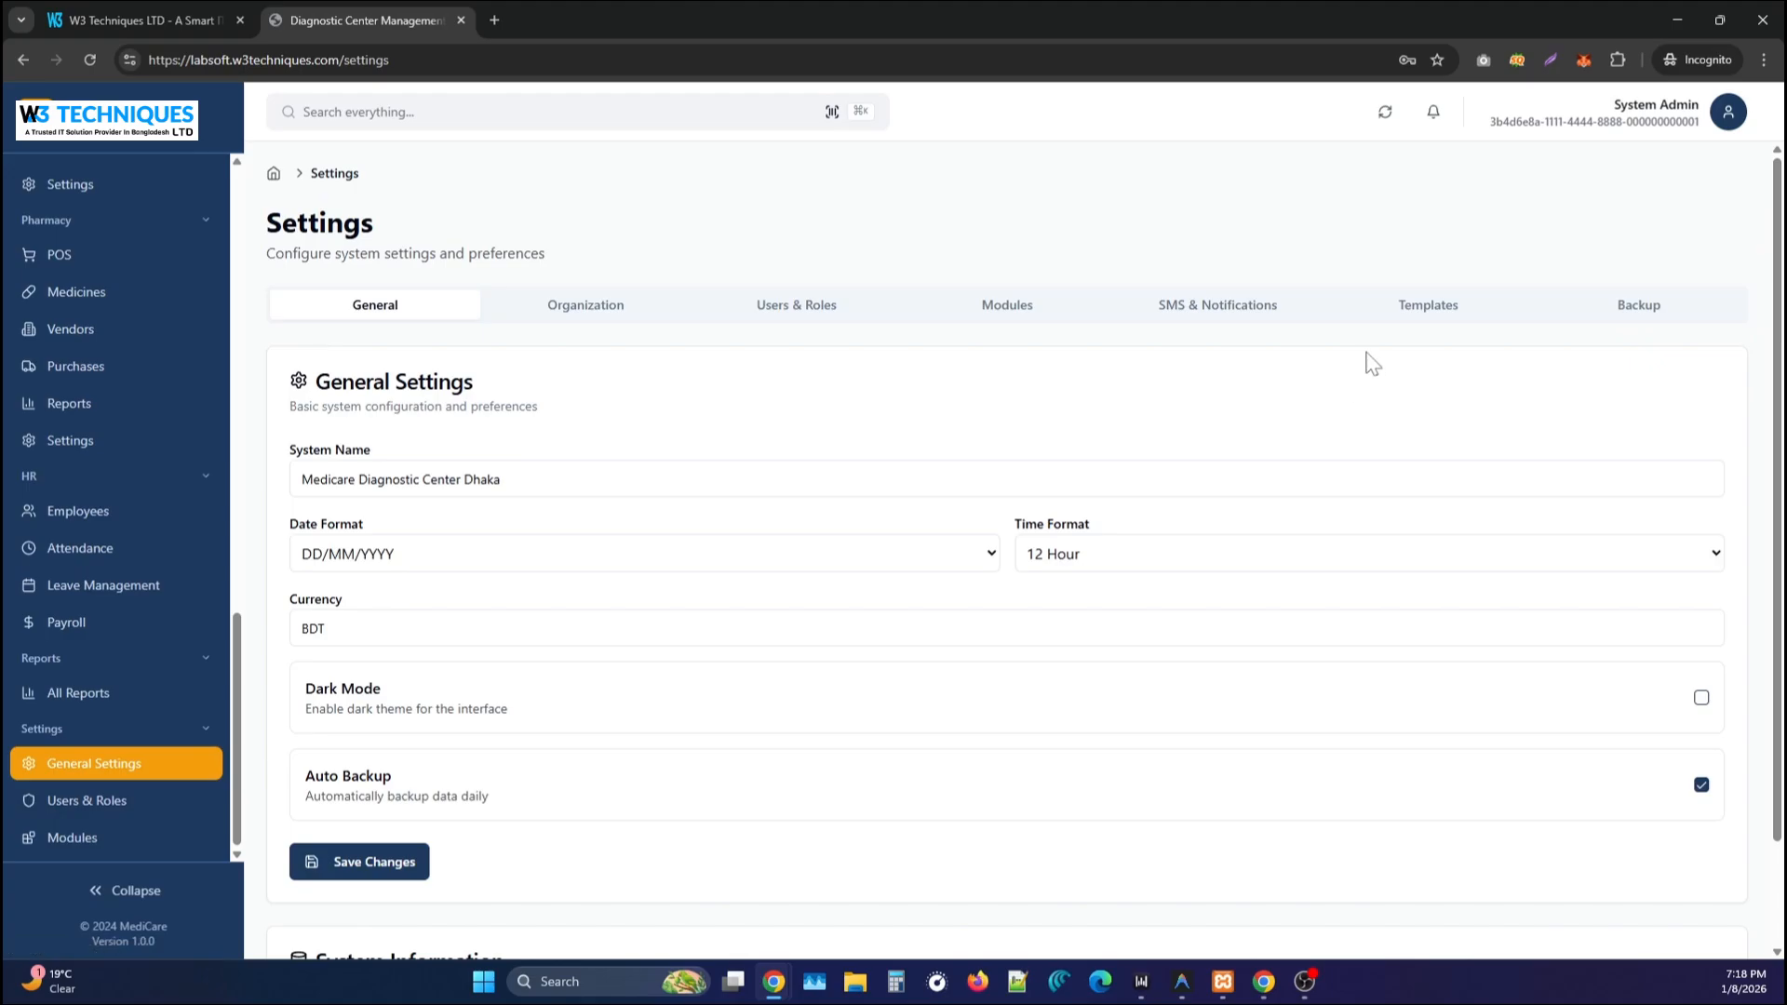
{"action": "left_click", "coordinate": [1593, 324]}
{"action": "scroll", "coordinate": [869, 586], "scroll_direction": "down", "scroll_amount": 6}
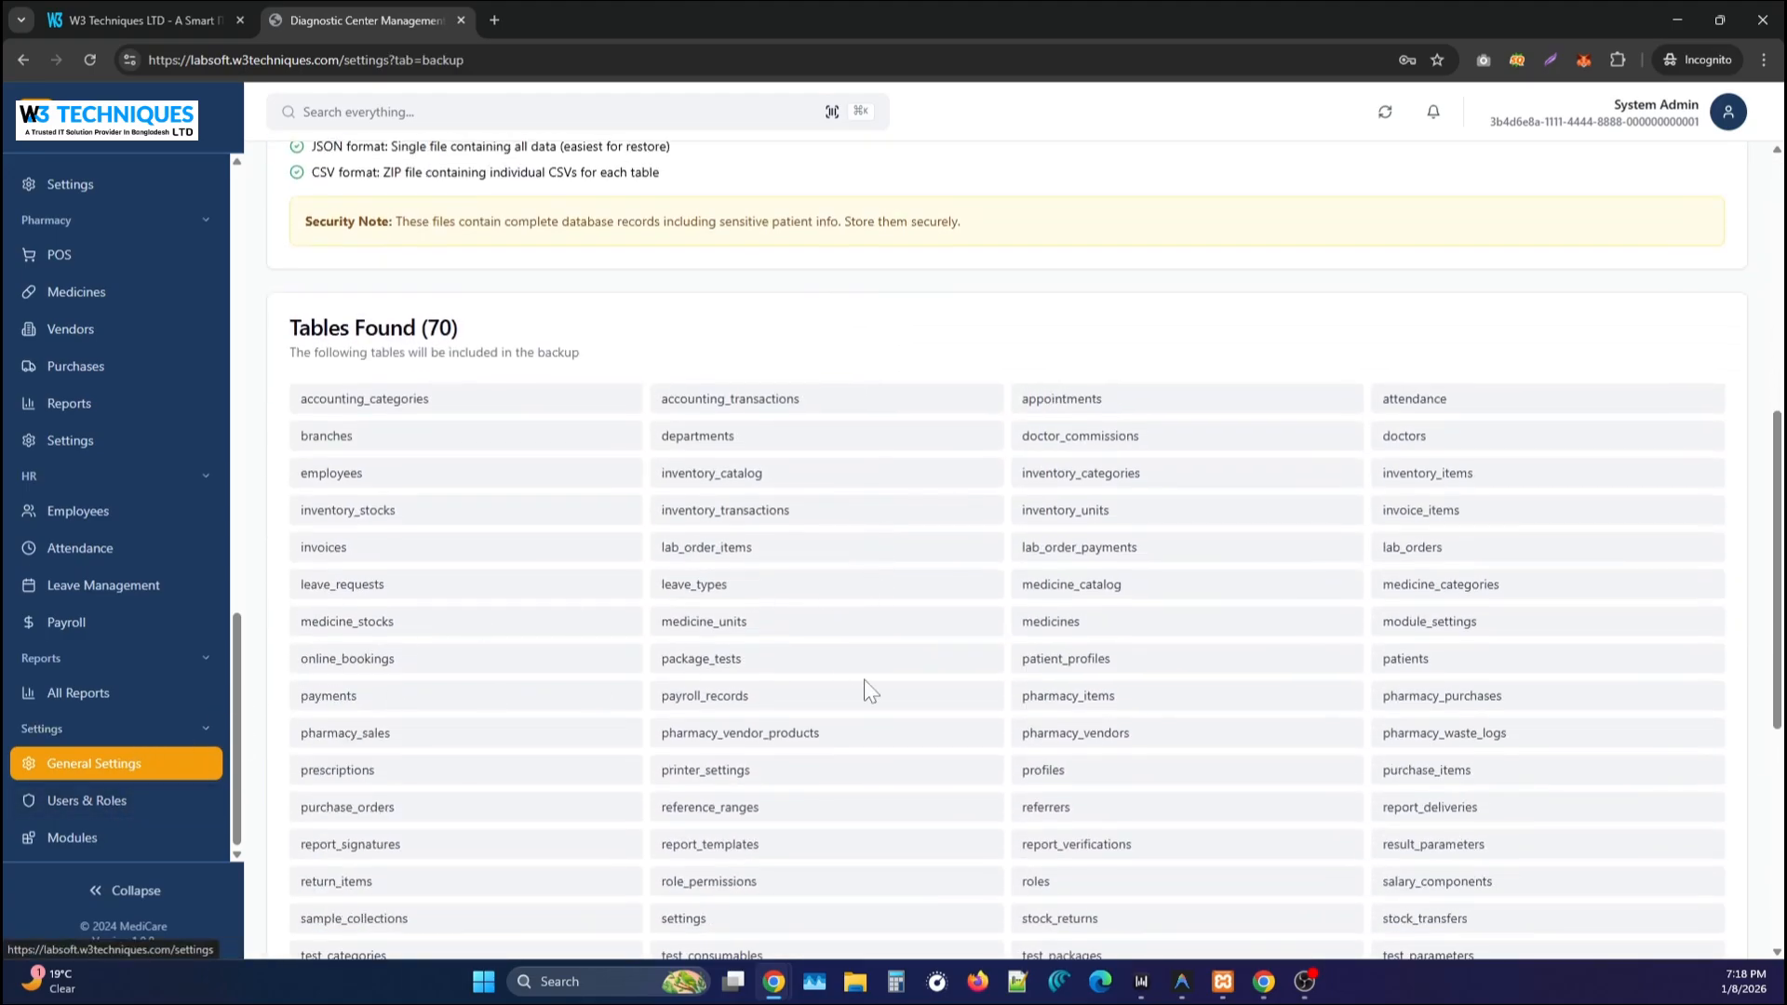
Look back over the system's module list and return to the main dashboard overview.
{"action": "scroll", "coordinate": [172, 717], "scroll_direction": "up", "scroll_amount": 6}
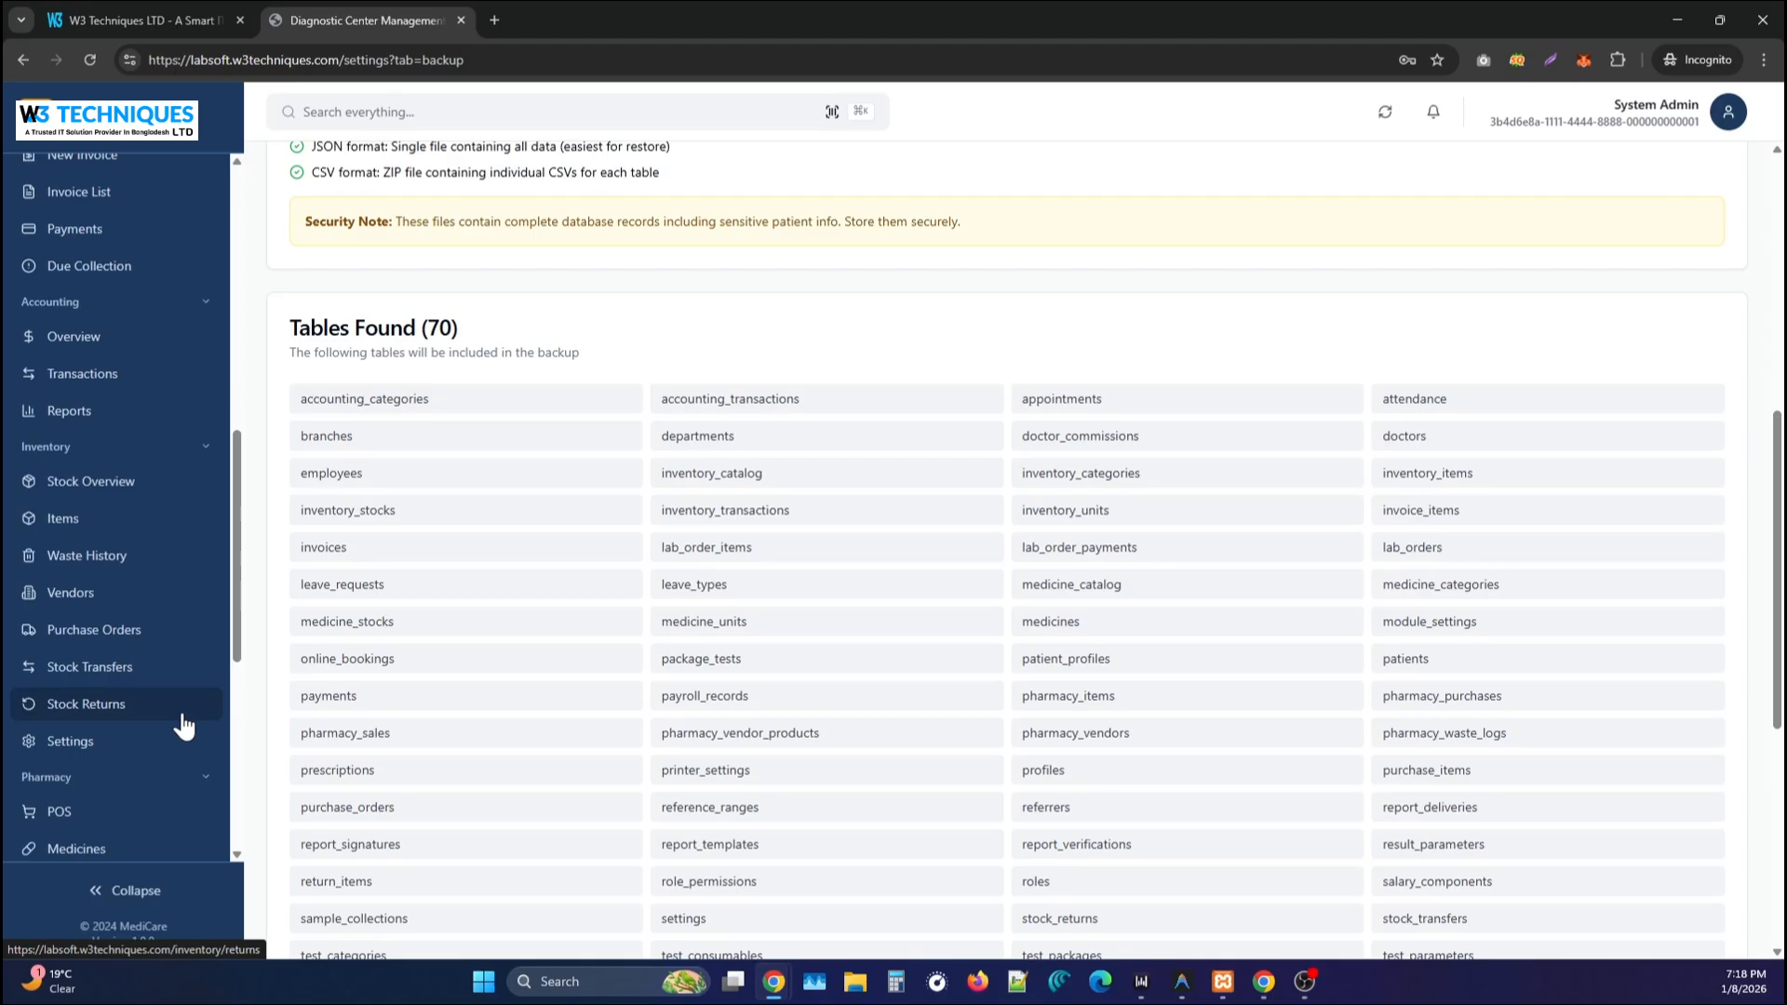
{"action": "scroll", "coordinate": [184, 726], "scroll_direction": "up", "scroll_amount": 10}
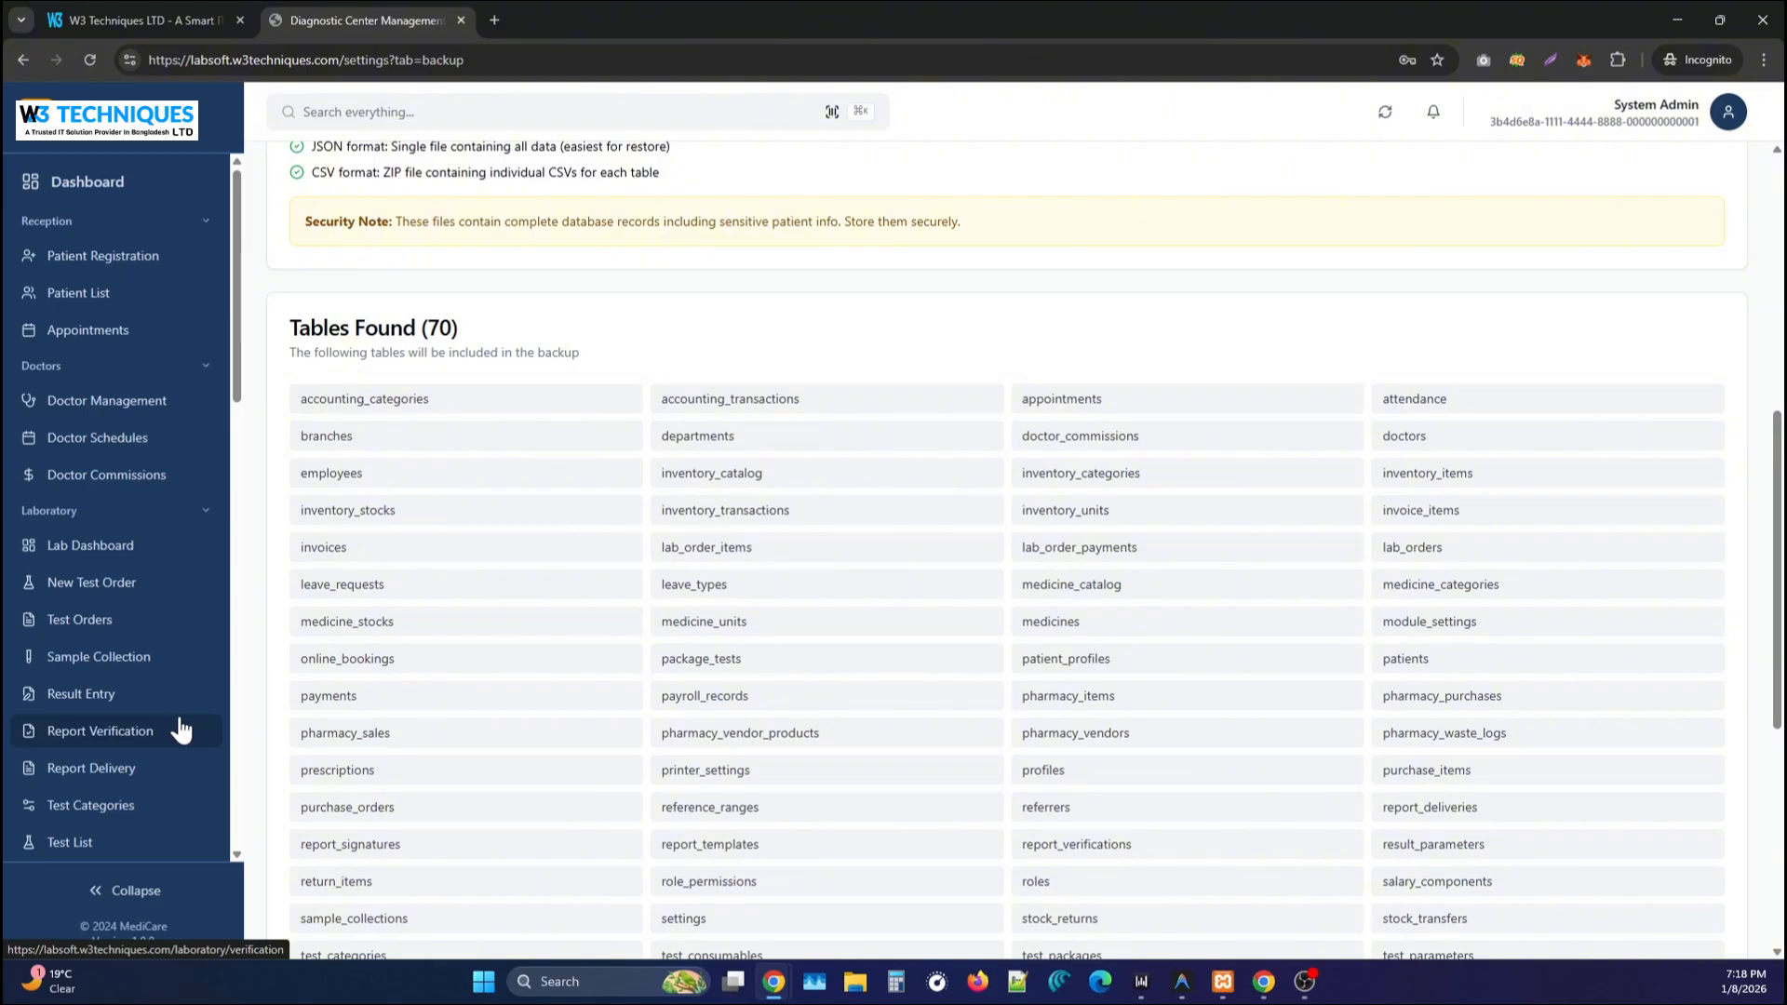
{"action": "left_click", "coordinate": [91, 197]}
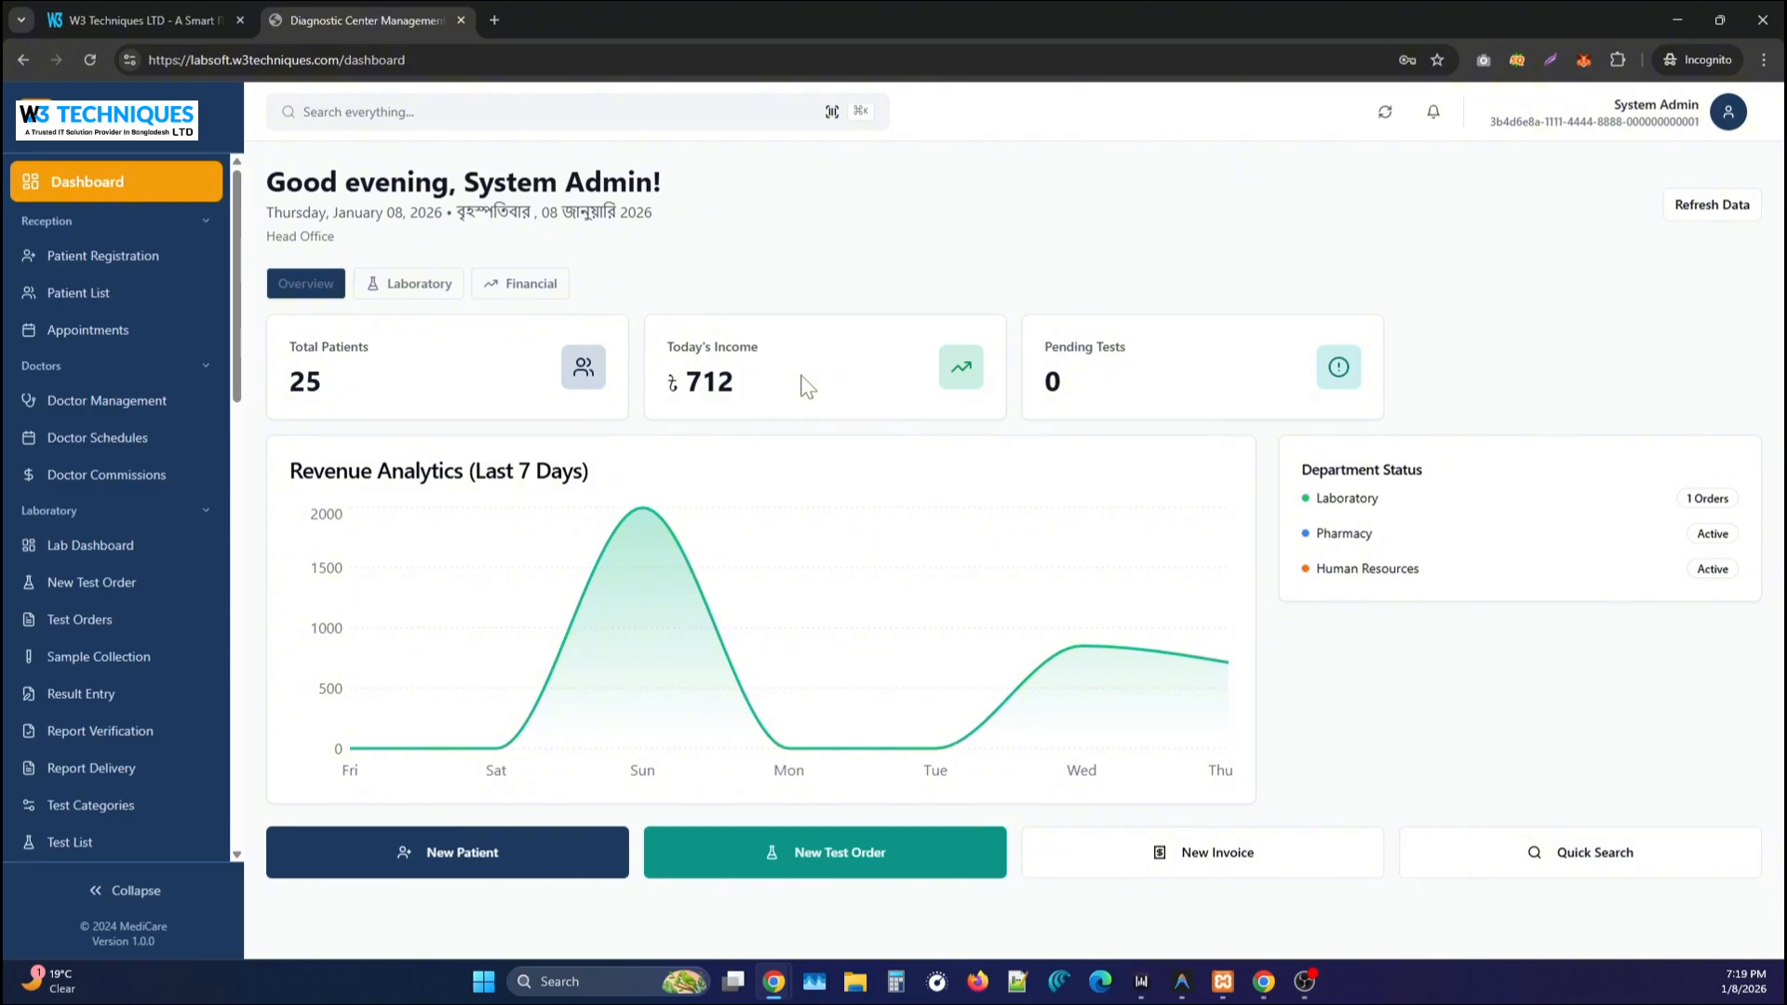
Switch to the W3 Techniques website and view its list of software products.
{"action": "left_click", "coordinate": [154, 16]}
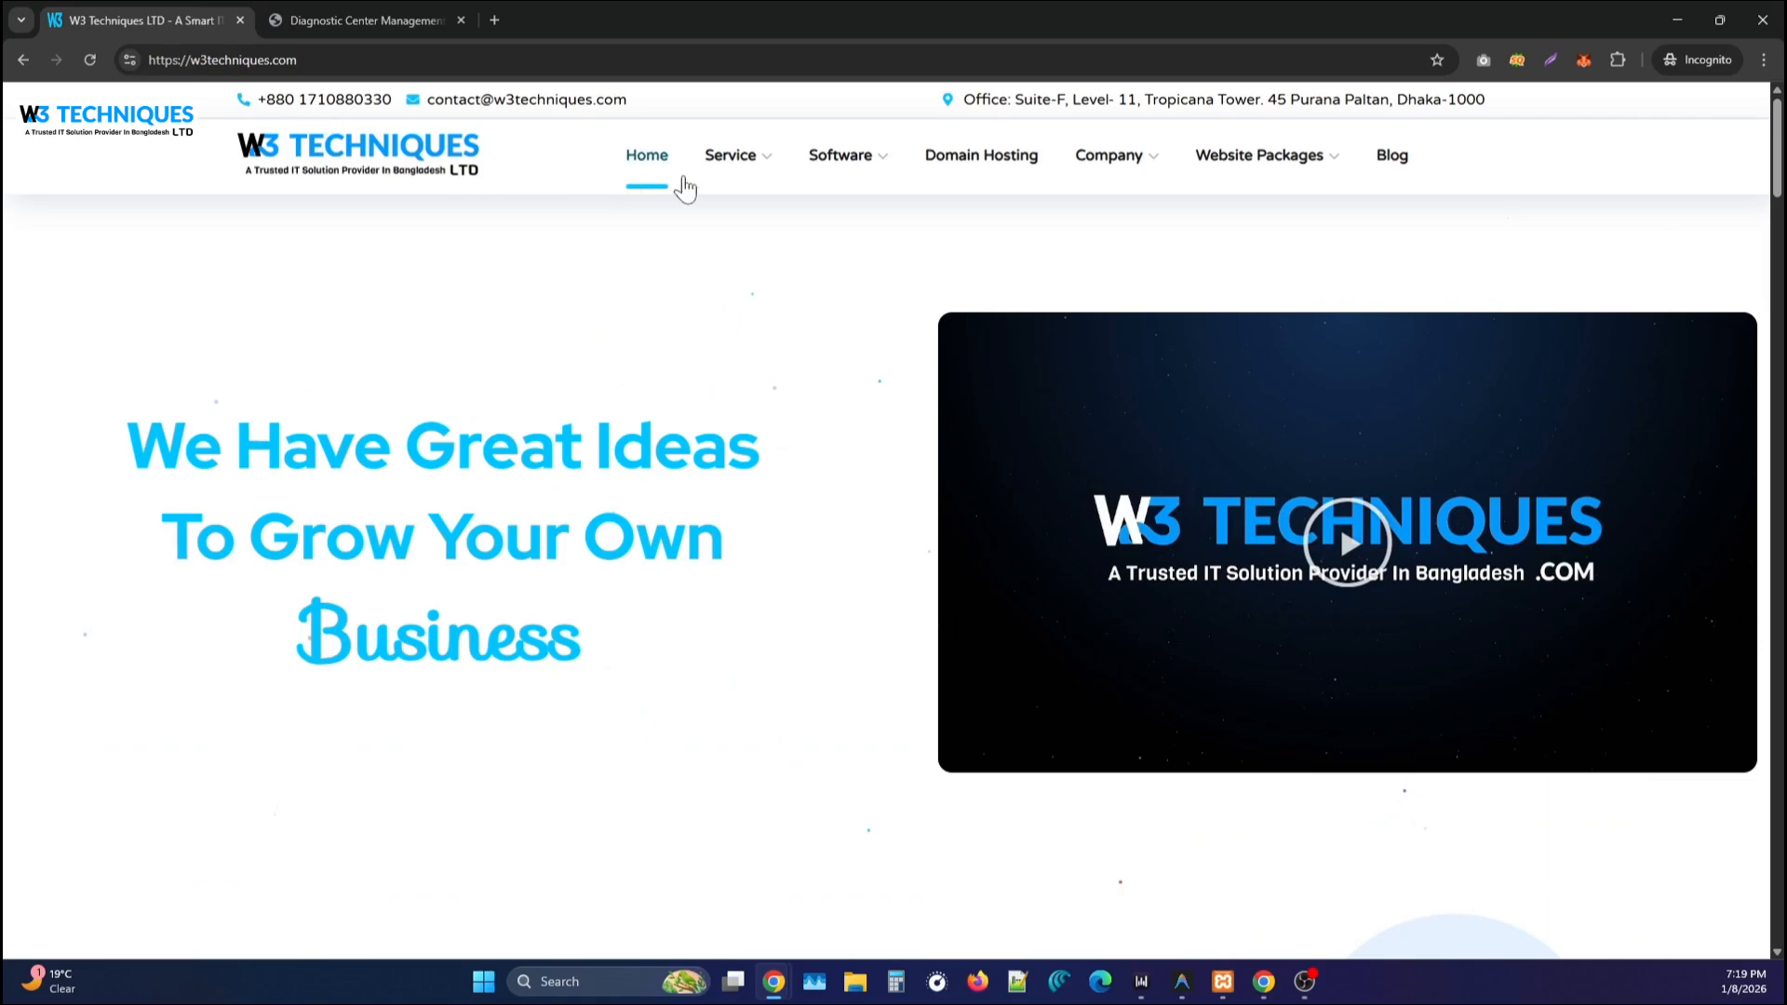
{"action": "mouse_move", "coordinate": [838, 186]}
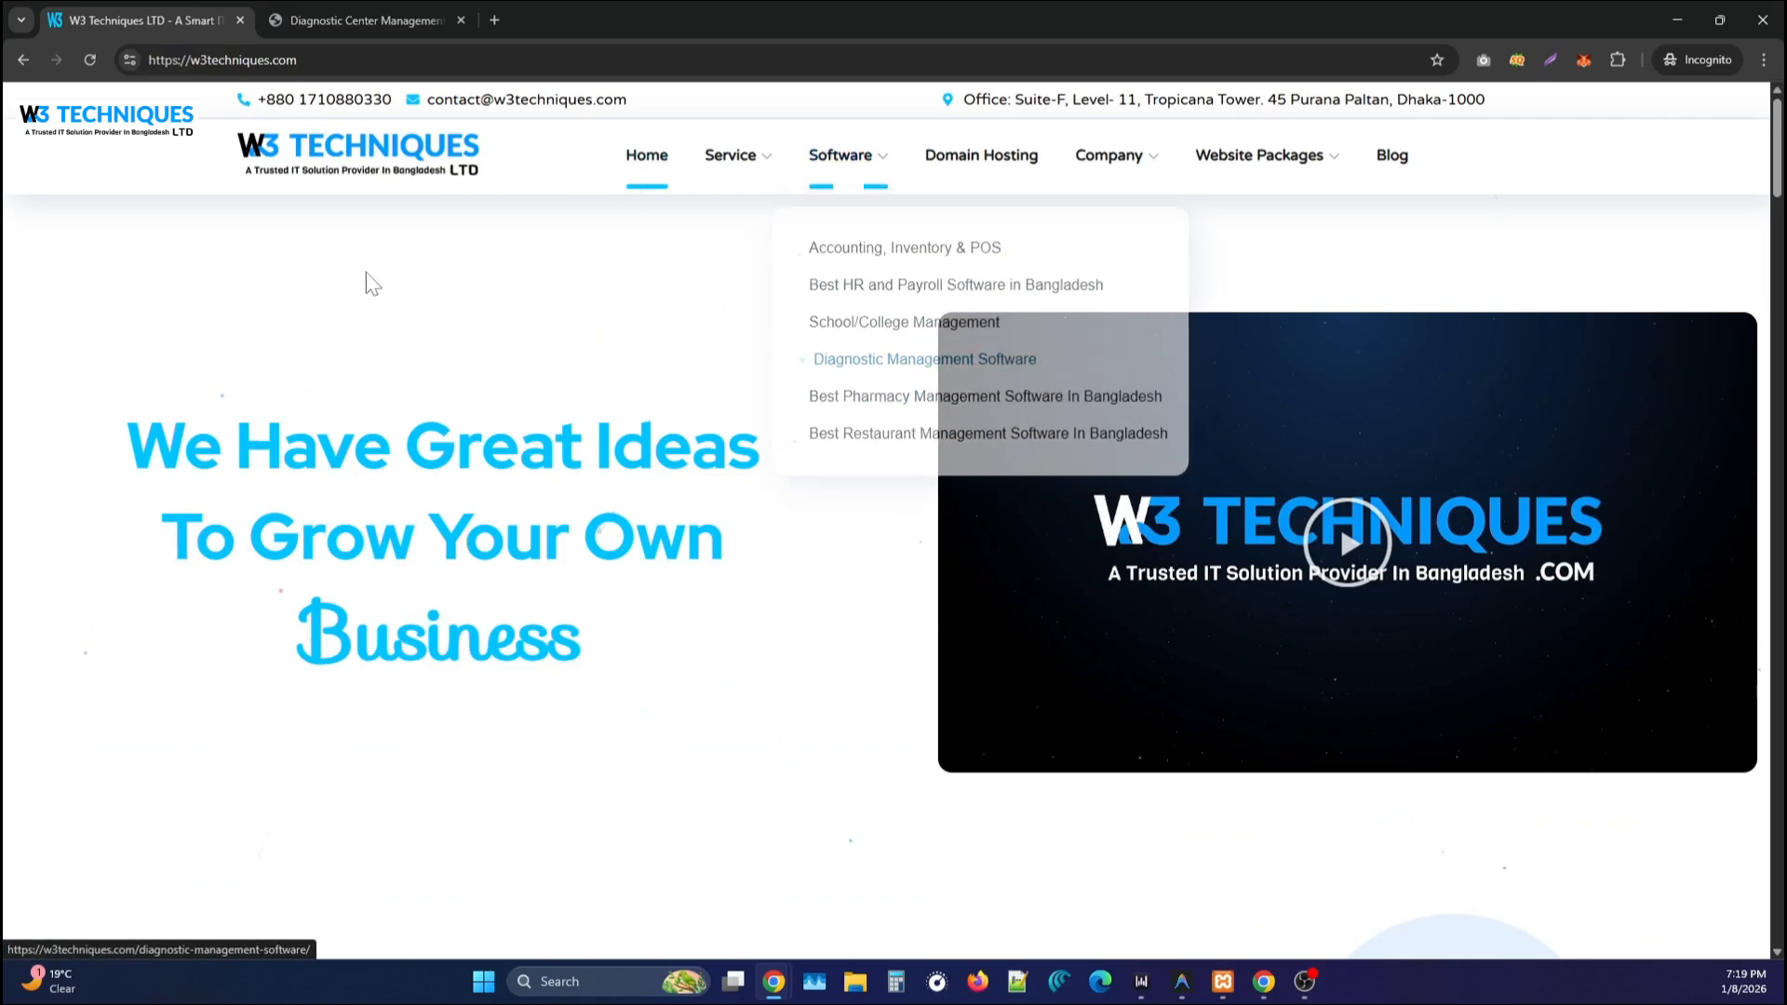